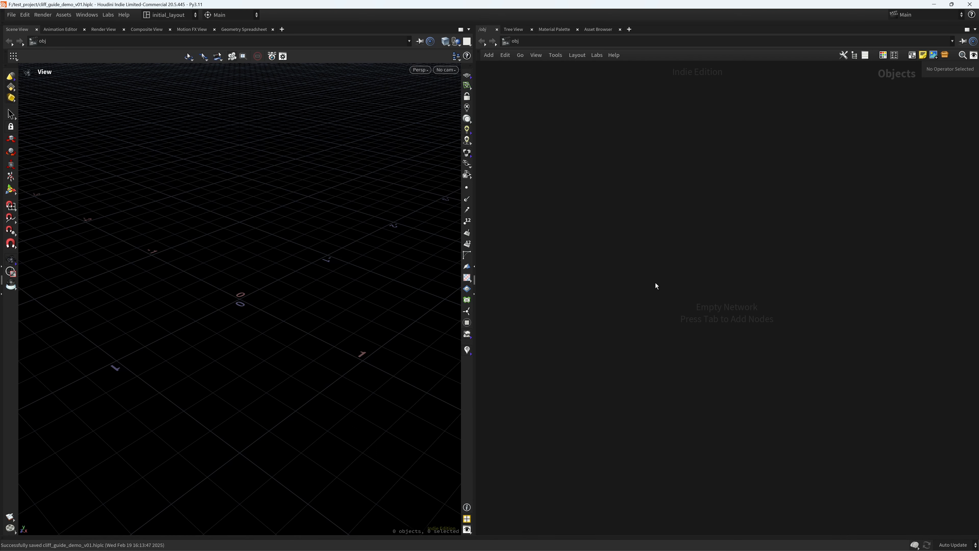
# - Create a Geometry object at scene level and go inside its network
pyautogui.press('Tab')
pyautogui.write('geo')
pyautogui.press('Return')
pyautogui.press('Return')
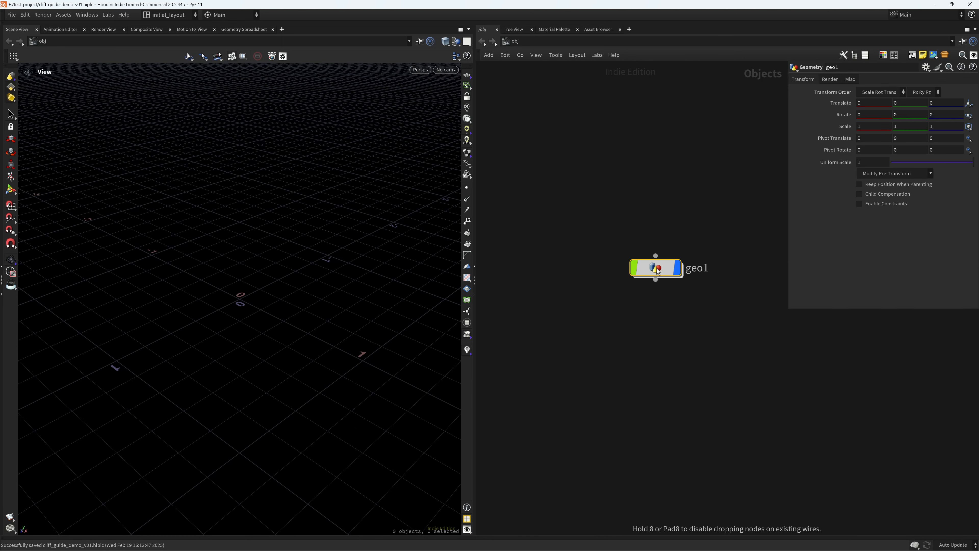
pyautogui.press('Return')
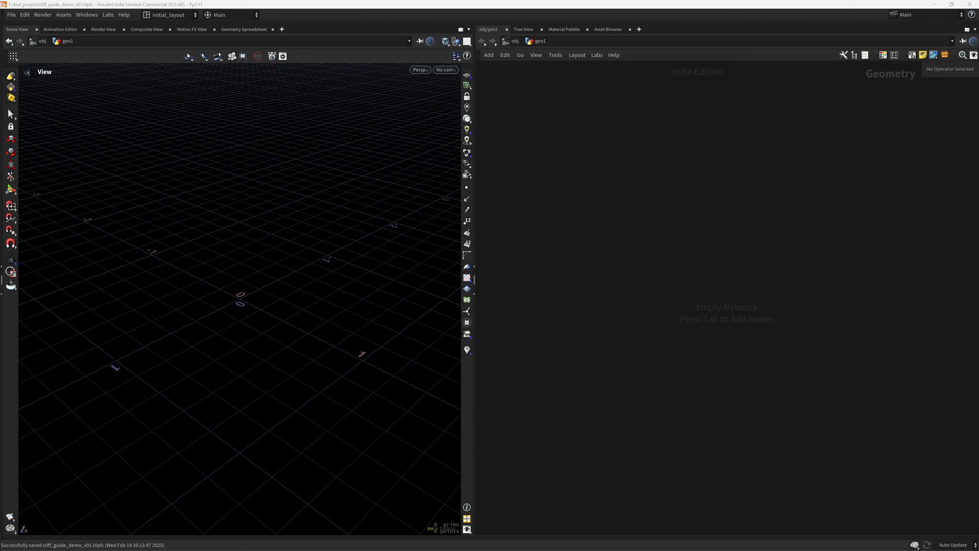
# - Add a HeightField node inside the geometry network, frame its surface in the viewport, and reposition the node
pyautogui.click(666, 256)
pyautogui.press('Tab')
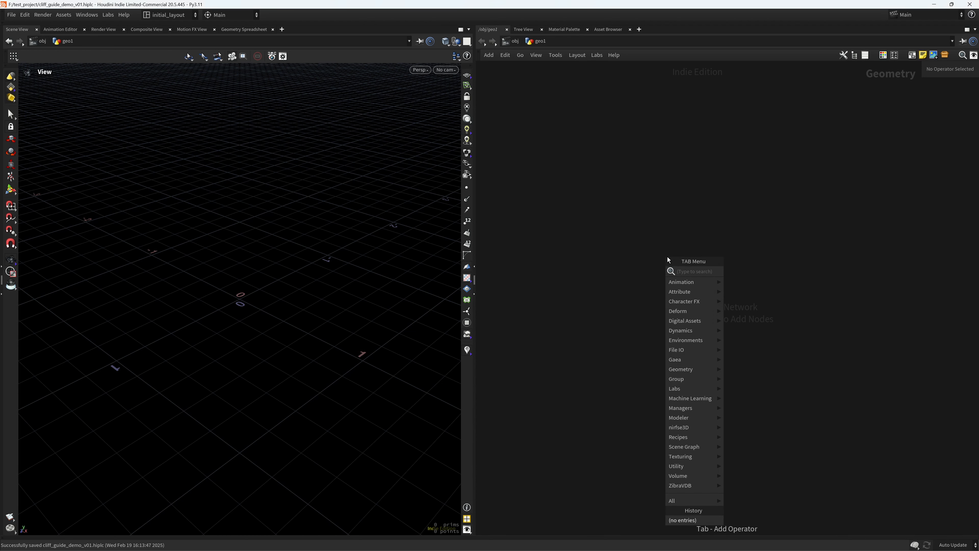
pyautogui.write('hf')
pyautogui.press('Return')
pyautogui.press('Return')
pyautogui.press('f')
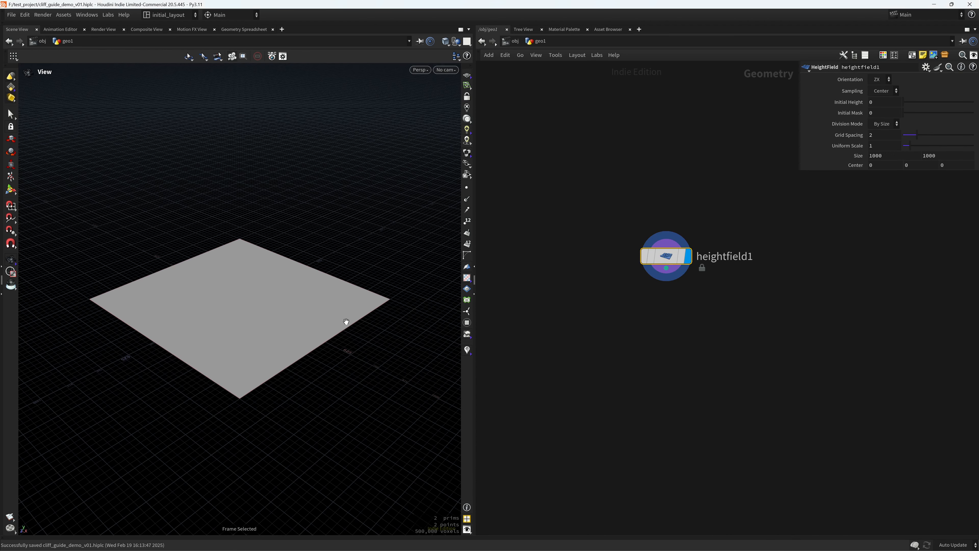
pyautogui.moveTo(667, 258); pyautogui.dragTo(600, 276)
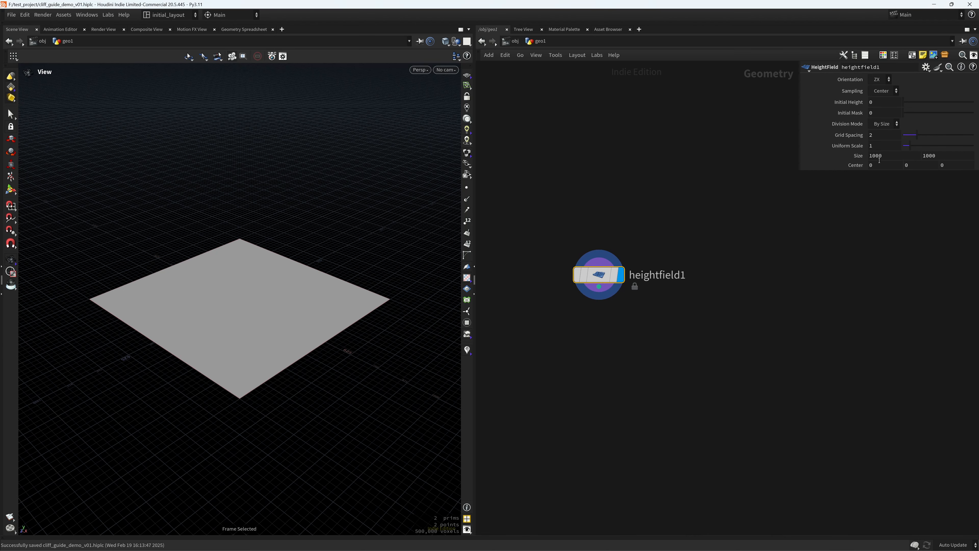
# - Set the heightfield's size to 2000 by 1200 and save the scene
pyautogui.moveTo(883, 157); pyautogui.dragTo(733, 170)
pyautogui.write('2000')
pyautogui.press('Tab')
pyautogui.write('1200')
pyautogui.press('Return')
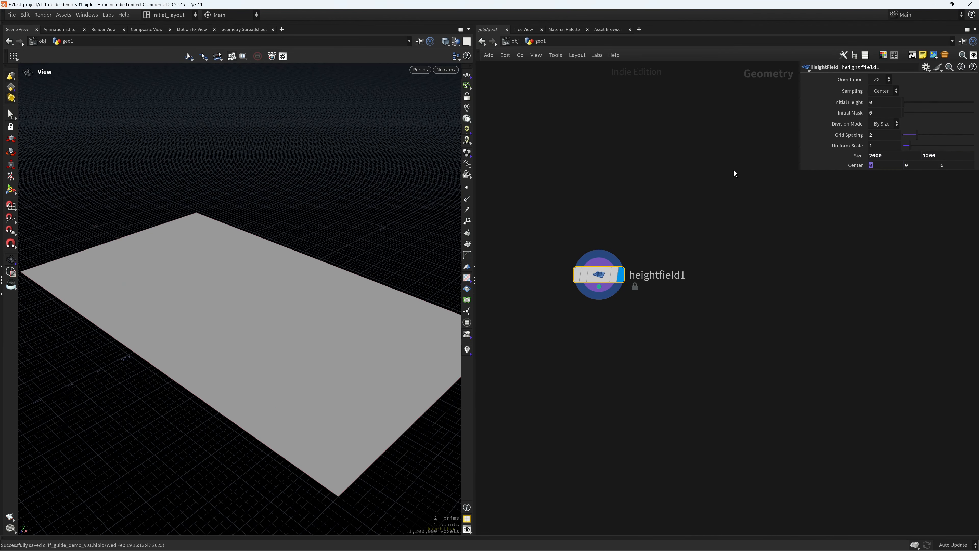
pyautogui.moveTo(327, 389)
pyautogui.mouseDown()
pyautogui.moveTo(258, 386)
pyautogui.moveTo(258, 367)
pyautogui.moveTo(341, 393)
pyautogui.moveTo(334, 378)
pyautogui.mouseUp()
pyautogui.hotkey('ctrl', 's')
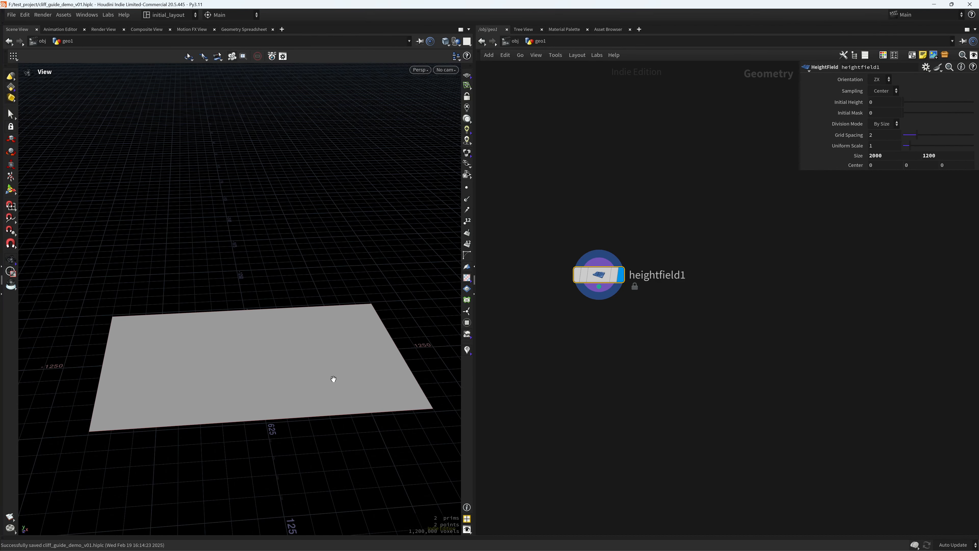
# - Add a Grid node beside the heightfield node and frame the grid in the viewport
pyautogui.moveTo(293, 343); pyautogui.dragTo(363, 324)
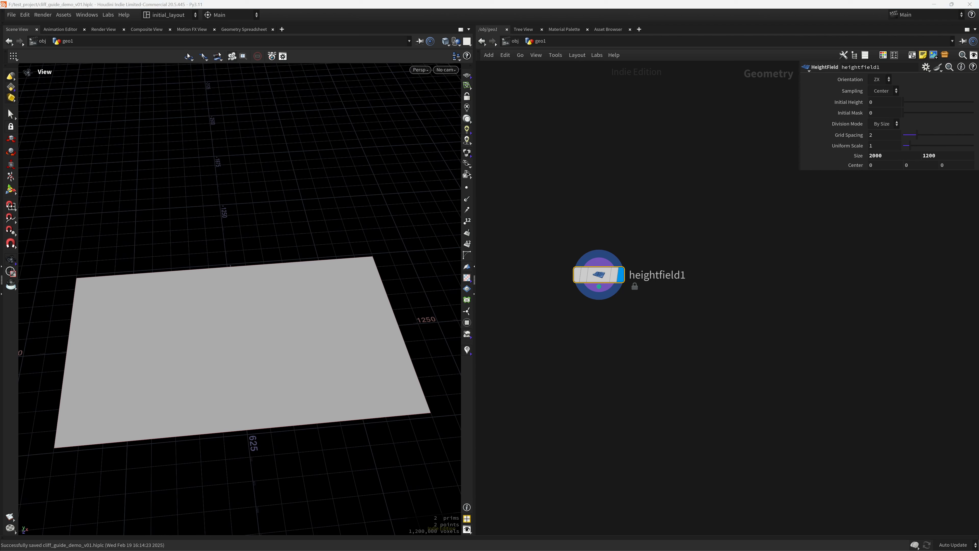
pyautogui.scroll(-5, 709, 309)
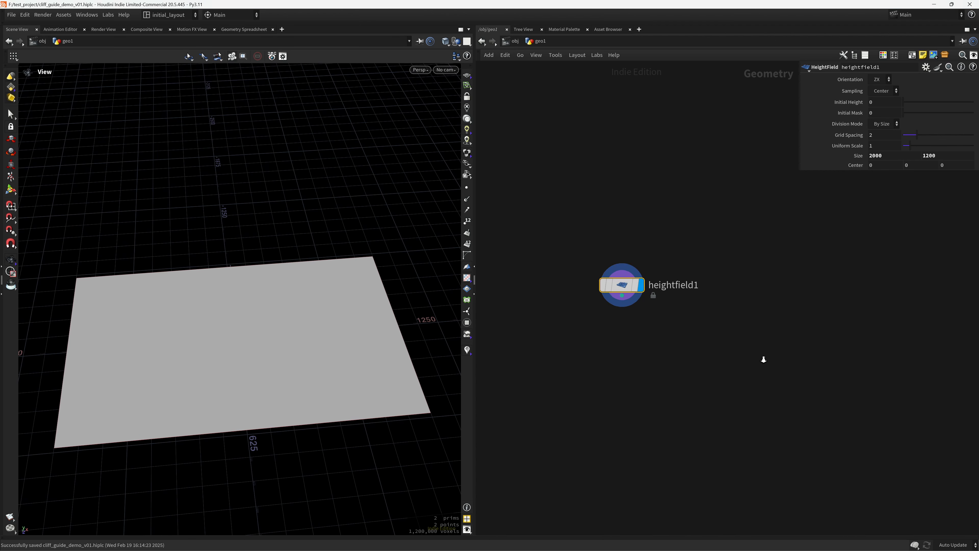
pyautogui.scroll(3, 682, 354)
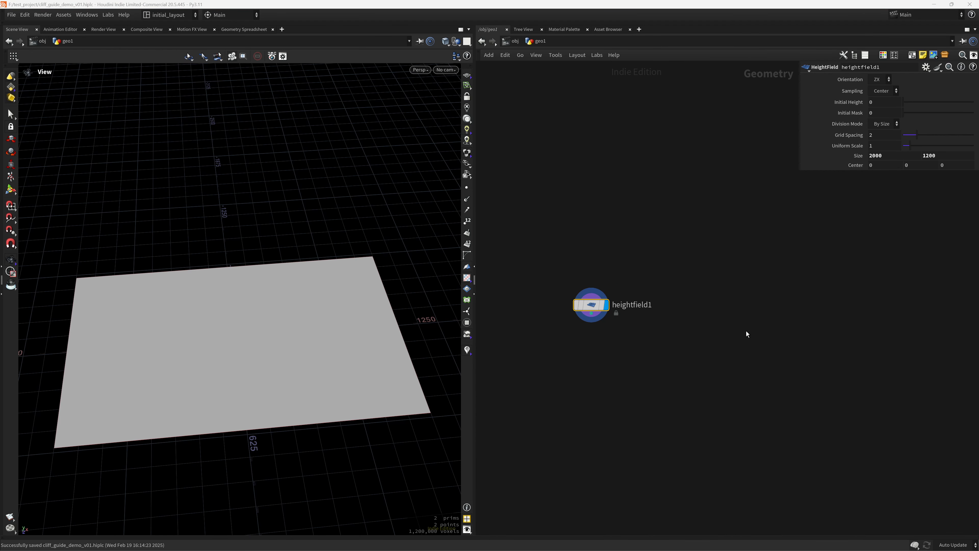
pyautogui.scroll(3, 725, 316)
pyautogui.press('Tab')
pyautogui.write('gr')
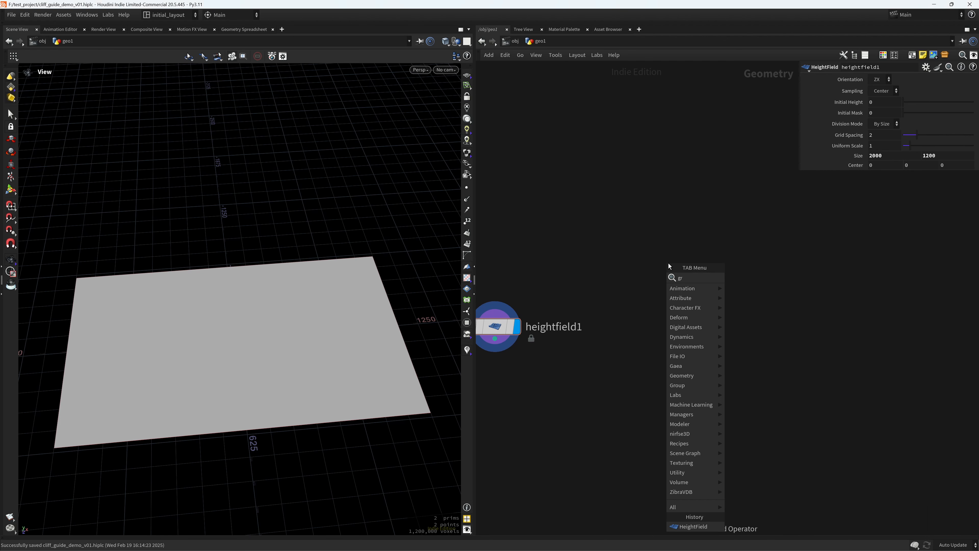
pyautogui.press('Return')
pyautogui.click(668, 263)
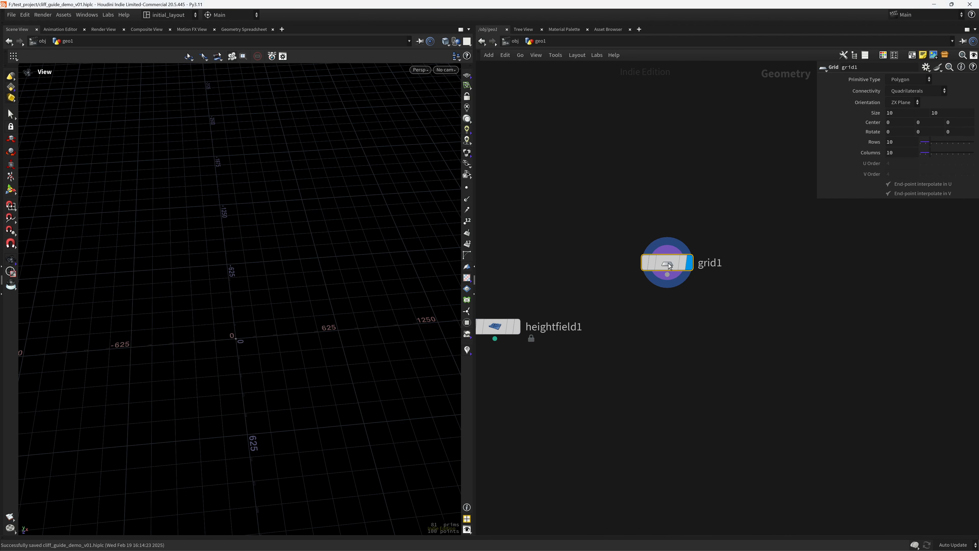
pyautogui.press('f')
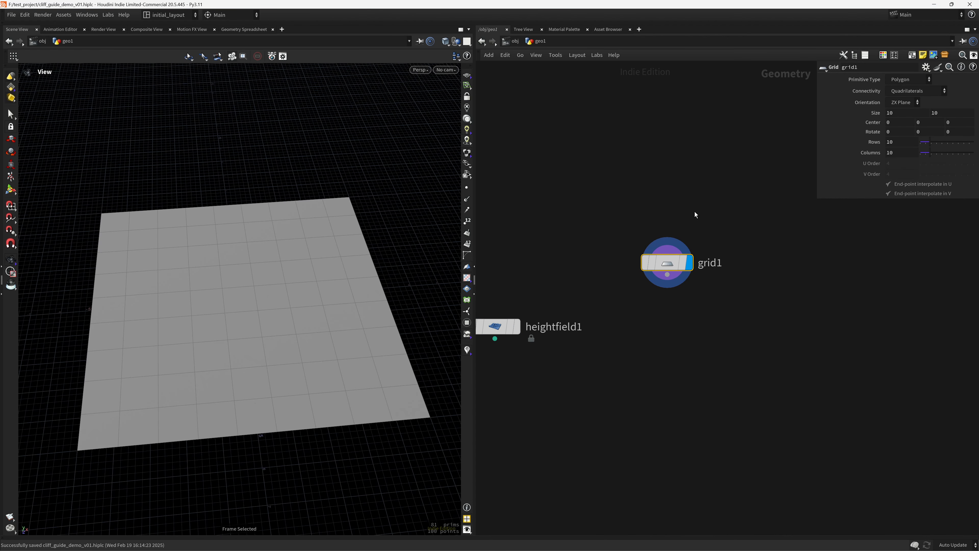
# - Set the grid's size to 20 by 12 and save the scene
pyautogui.click(901, 112)
pyautogui.write('20')
pyautogui.press('Tab')
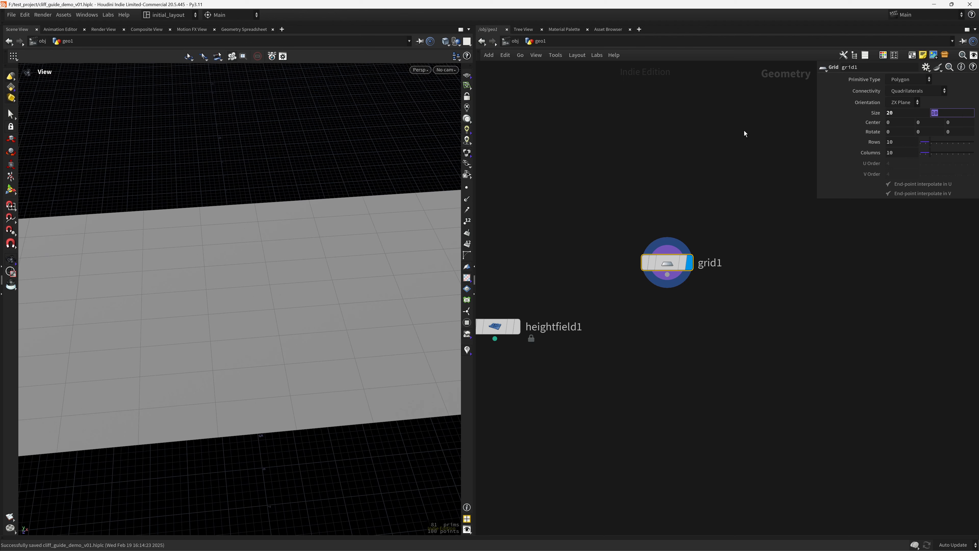
pyautogui.write('12')
pyautogui.press('Tab')
pyautogui.hotkey('ctrl', 's')
pyautogui.scroll(-5, 285, 362)
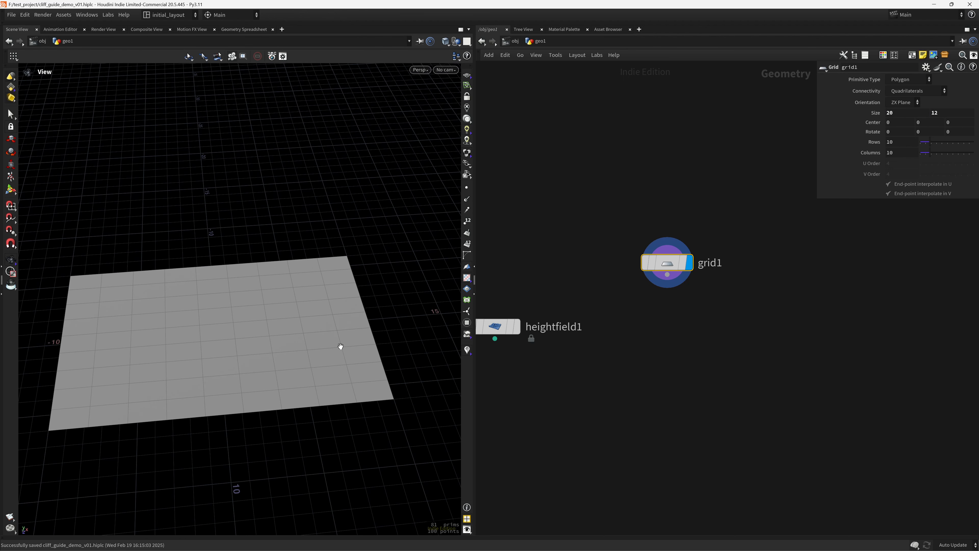
pyautogui.scroll(-2, 340, 347)
pyautogui.scroll(1, 256, 353)
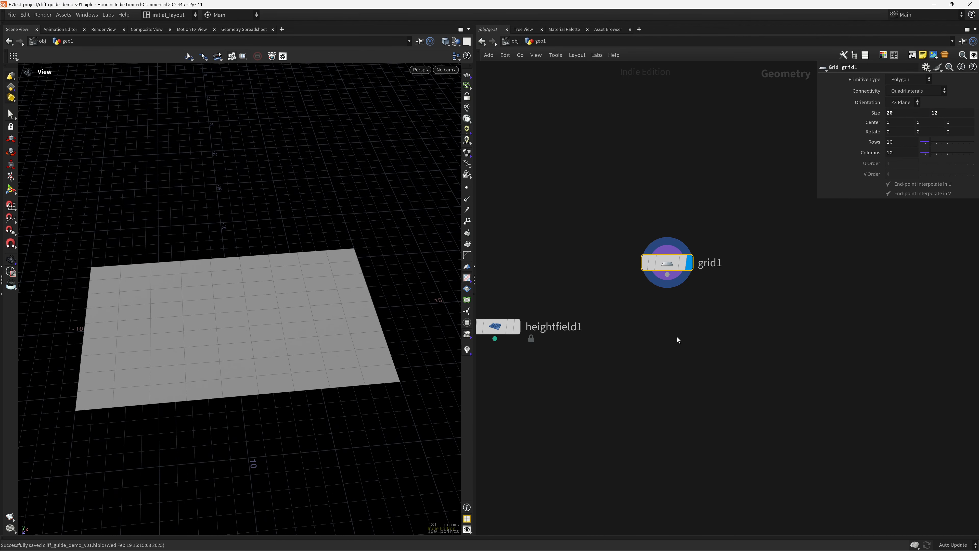
# - Set the grid's rows to 256 and columns to 128, and save the scene
pyautogui.moveTo(902, 142); pyautogui.dragTo(766, 165)
pyautogui.write('256')
pyautogui.press('Tab')
pyautogui.write('128')
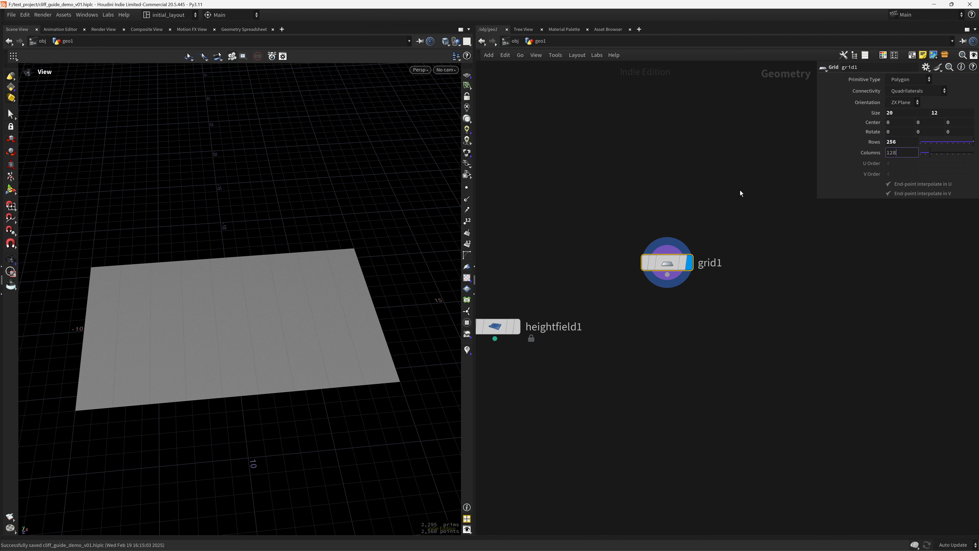
pyautogui.press('Return')
pyautogui.moveTo(286, 315); pyautogui.dragTo(362, 339, button='right')
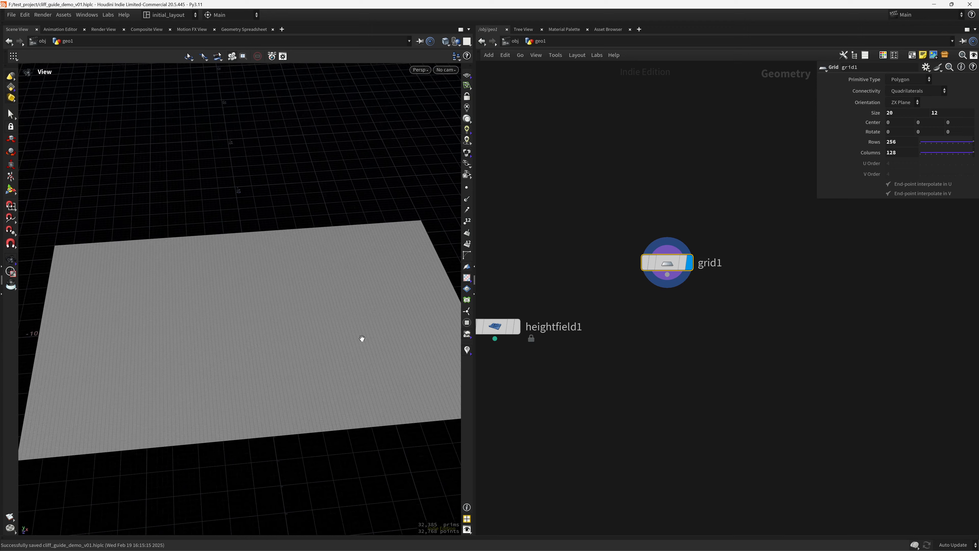
pyautogui.moveTo(361, 339); pyautogui.dragTo(344, 312, button='middle')
pyautogui.hotkey('ctrl', 's')
pyautogui.moveTo(317, 313); pyautogui.dragTo(356, 304, button='right')
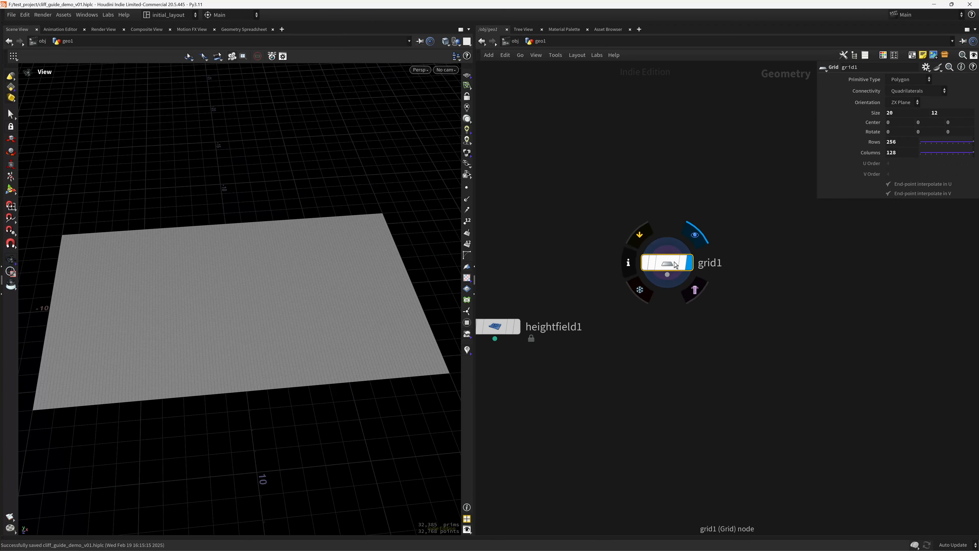
# - Move the grid node well away from the heightfield node to leave room between them
pyautogui.moveTo(667, 262); pyautogui.dragTo(820, 251)
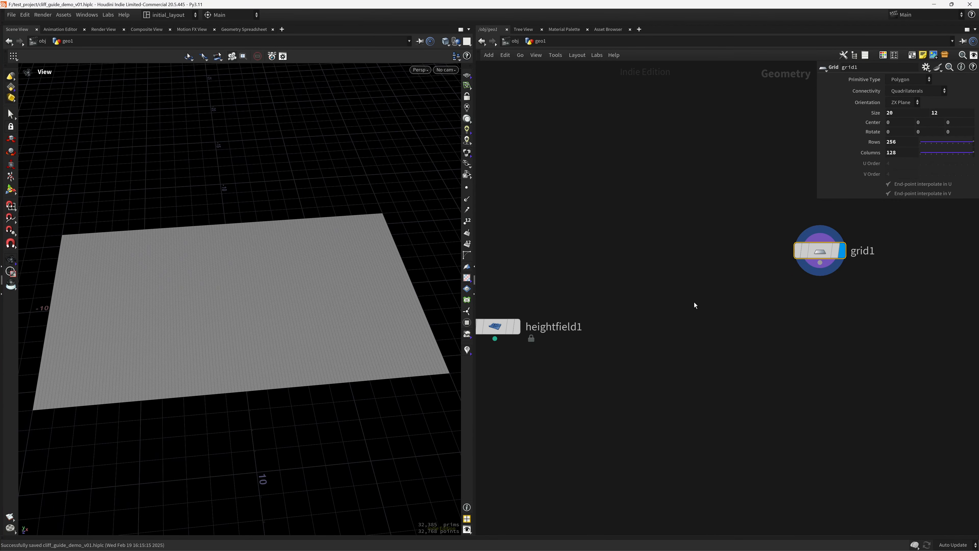
pyautogui.scroll(-3, 713, 293)
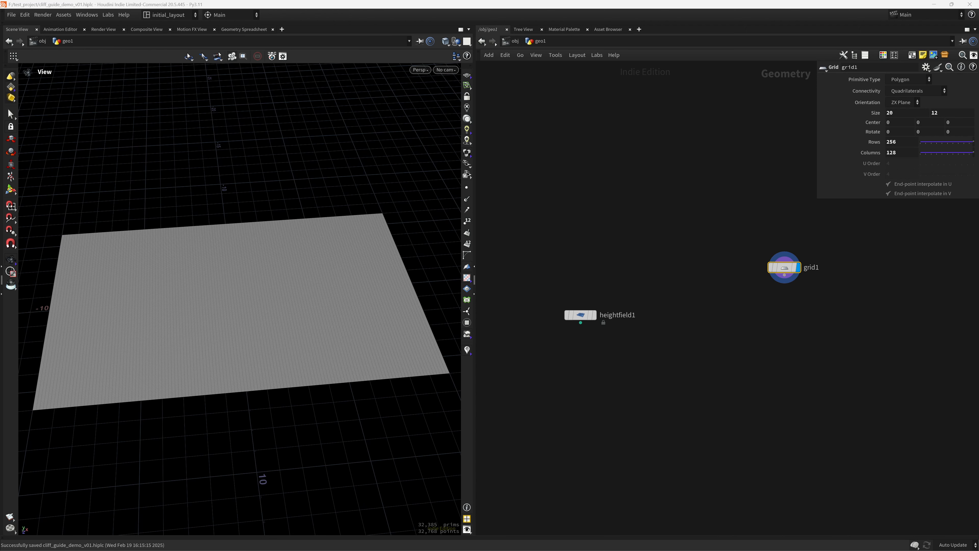
pyautogui.scroll(3, 692, 307)
pyautogui.moveTo(735, 303); pyautogui.dragTo(649, 310, button='middle')
pyautogui.moveTo(758, 254); pyautogui.dragTo(837, 272)
# - Add a tetrahedron Platonic Solids node and place it between the heightfield and grid nodes
pyautogui.press('Tab')
pyautogui.write('plato')
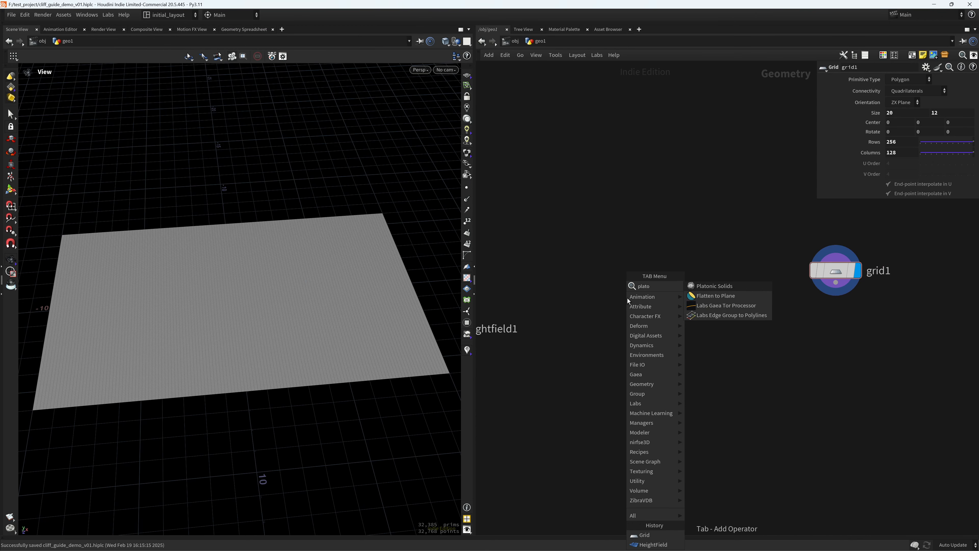
pyautogui.press('Return')
pyautogui.click(627, 298)
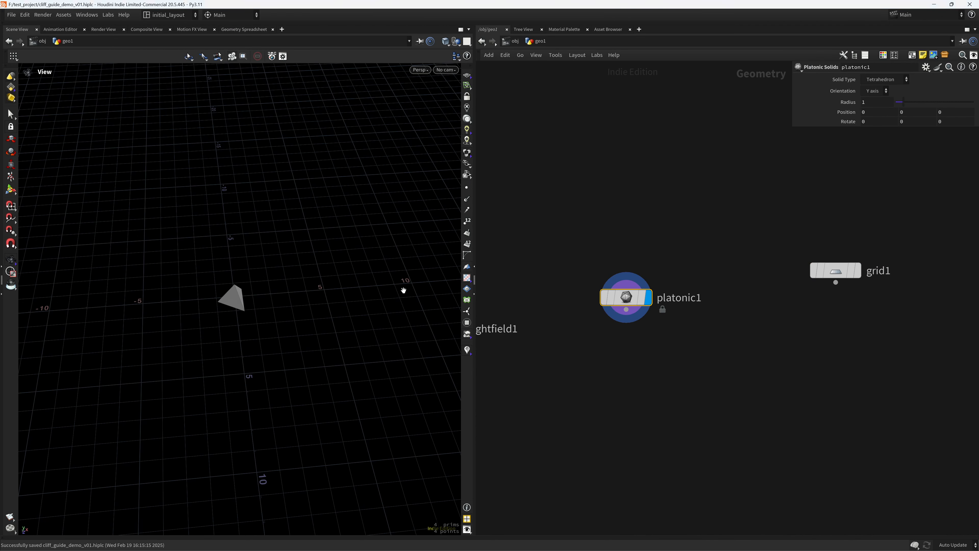
pyautogui.scroll(3, 245, 302)
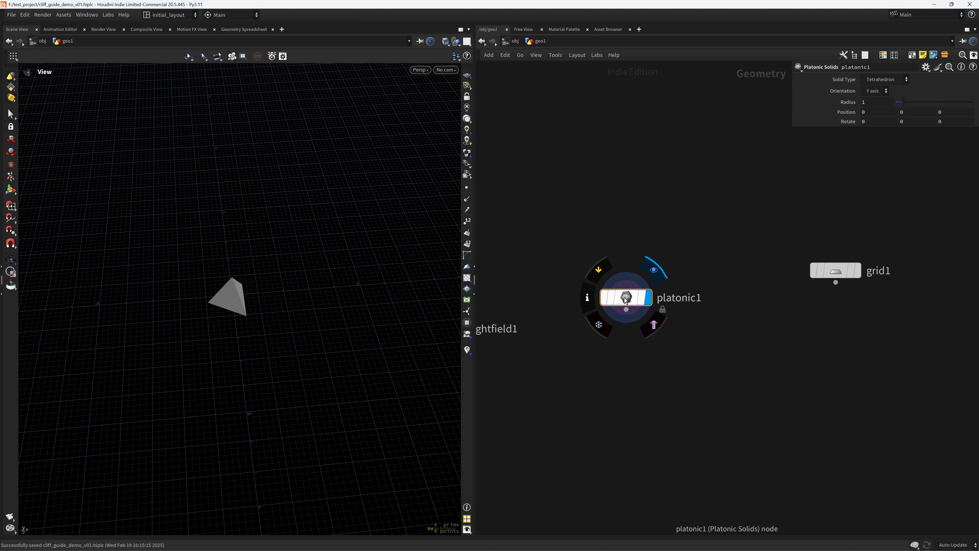
pyautogui.moveTo(636, 295); pyautogui.dragTo(663, 277)
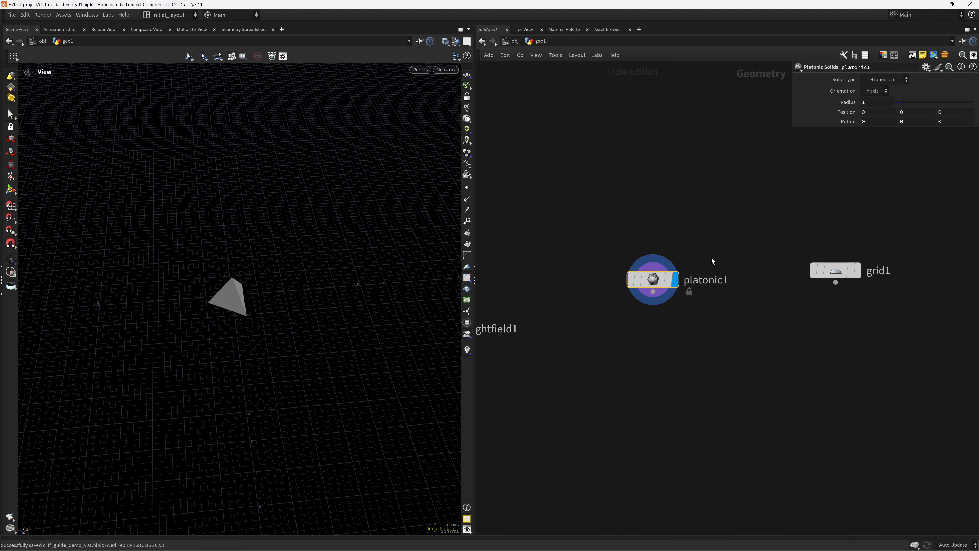
pyautogui.moveTo(678, 282); pyautogui.dragTo(621, 290)
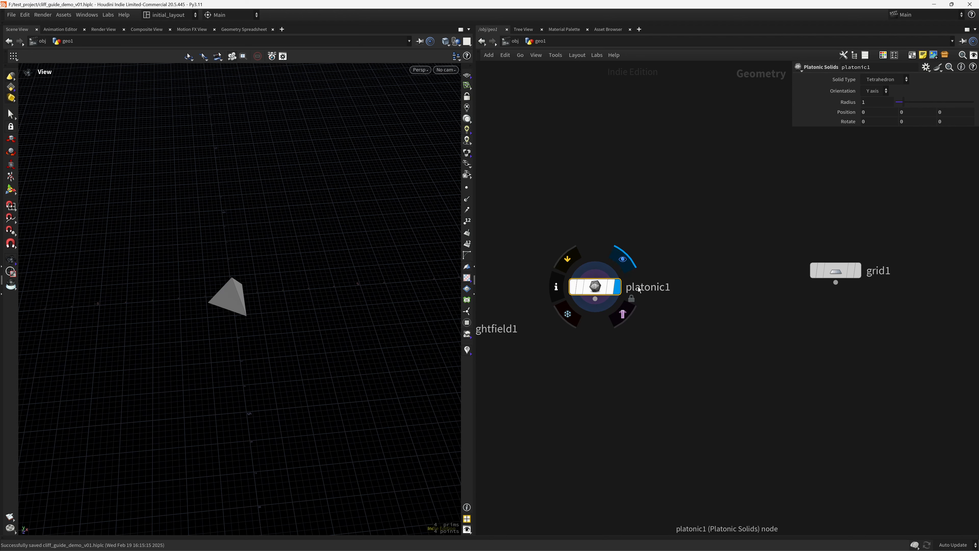
pyautogui.scroll(-1, 707, 316)
pyautogui.moveTo(720, 328); pyautogui.dragTo(701, 333, button='middle')
pyautogui.scroll(1, 692, 323)
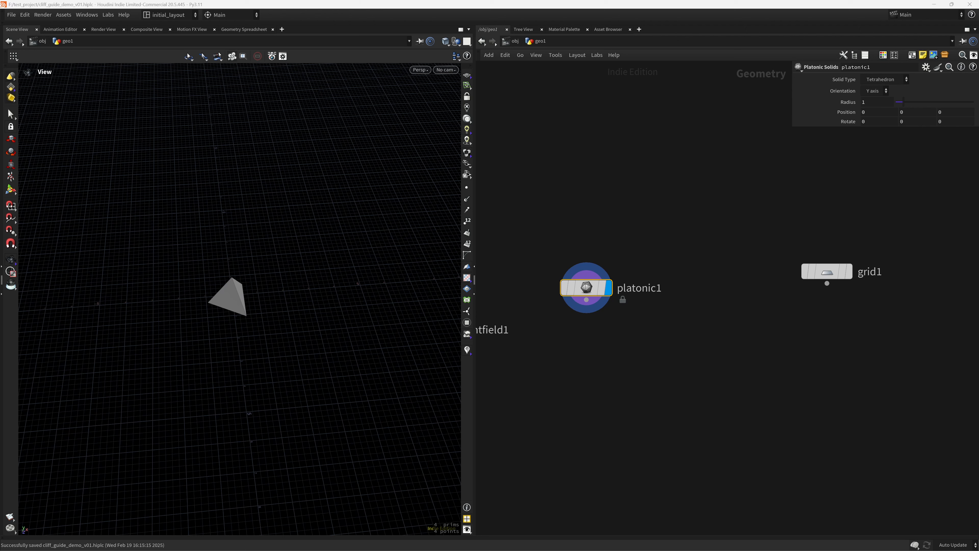
# - Duplicate the tetrahedron node and set the copy's solid type to Icosahedron
pyautogui.keyDown('alt'); pyautogui.moveTo(586, 287); pyautogui.dragTo(681, 287); pyautogui.keyUp('alt')
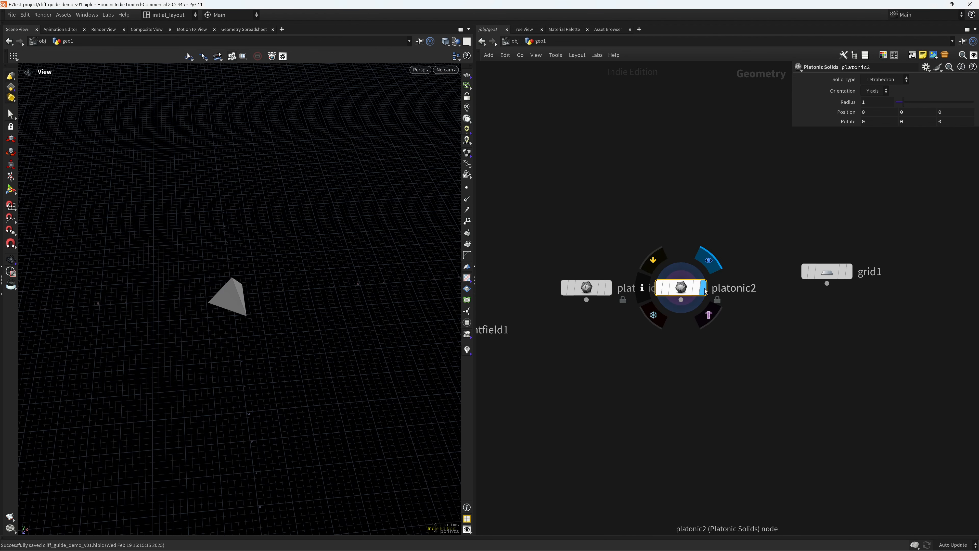
pyautogui.click(886, 79)
pyautogui.click(883, 115)
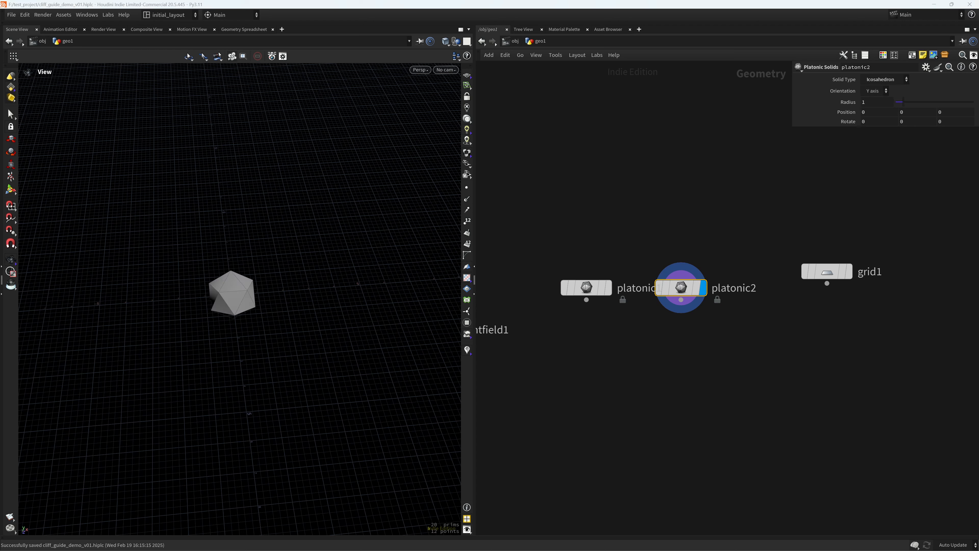
# - Duplicate the icosahedron node and set the copy's solid type to Dodecahedron
pyautogui.keyDown('alt'); pyautogui.moveTo(681, 287); pyautogui.dragTo(757, 288); pyautogui.keyUp('alt')
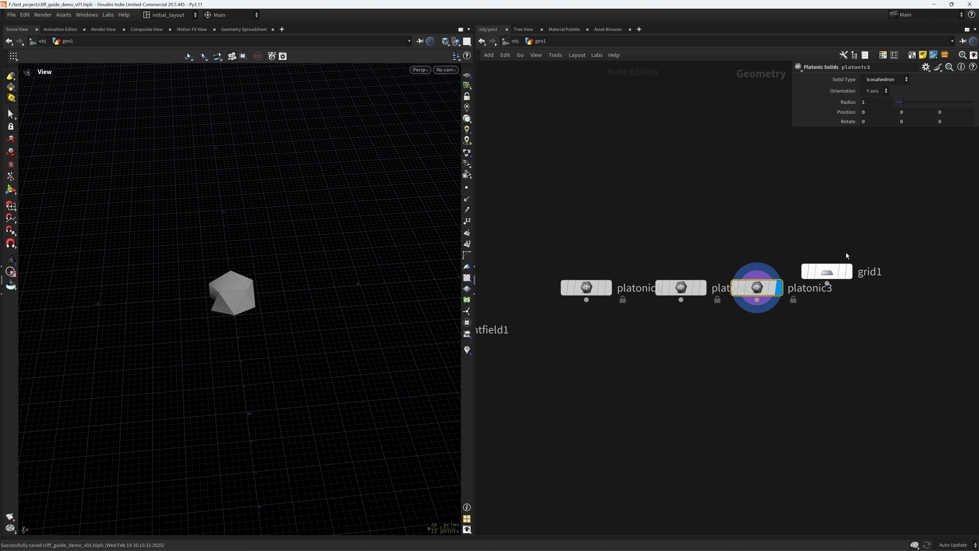
pyautogui.click(890, 79)
pyautogui.click(891, 129)
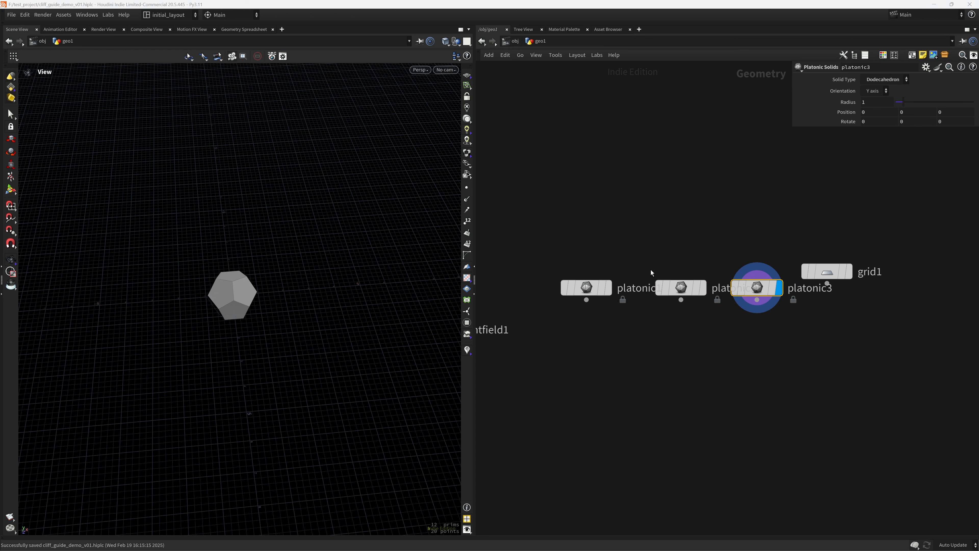
# - Tidy the spacing of the three platonic nodes and combine them in a displayed Merge node below them
pyautogui.click(608, 287)
pyautogui.click(703, 287)
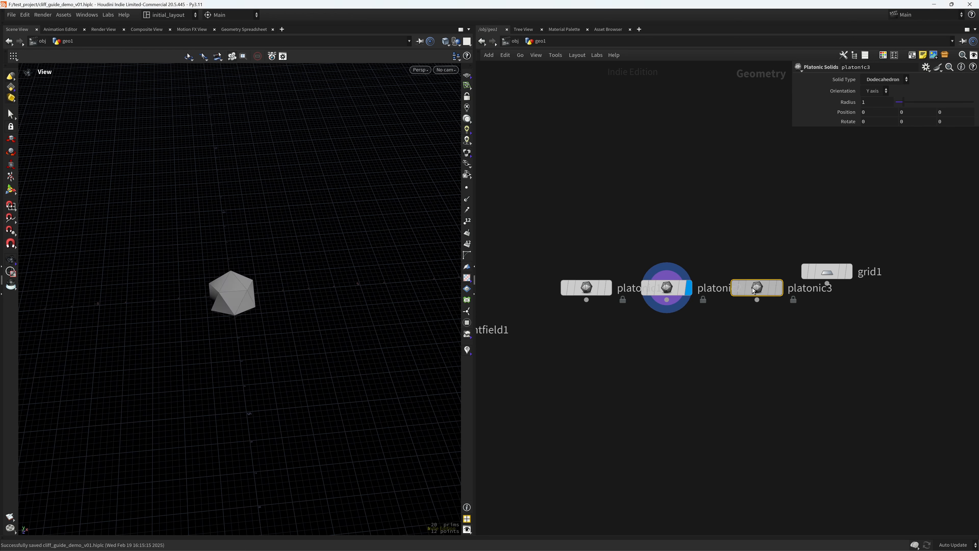
pyautogui.click(764, 273)
pyautogui.moveTo(745, 375); pyautogui.dragTo(701, 362, button='middle')
pyautogui.moveTo(737, 347); pyautogui.dragTo(514, 214)
pyautogui.click(621, 286)
pyautogui.keyDown('alt'); pyautogui.click(615, 402); pyautogui.keyUp('alt')
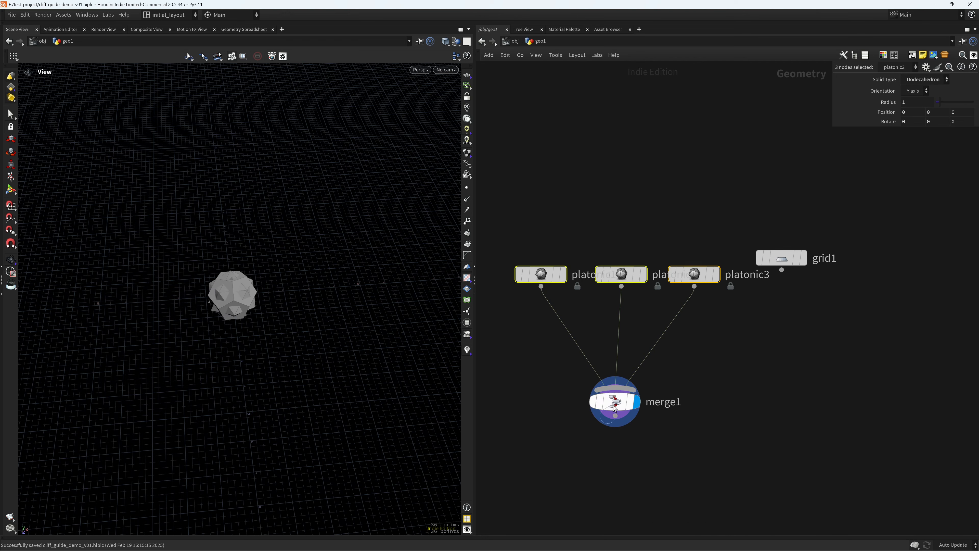
pyautogui.press('Escape')
pyautogui.scroll(-1, 666, 448)
pyautogui.moveTo(659, 455); pyautogui.dragTo(651, 416, button='middle')
pyautogui.scroll(1, 646, 419)
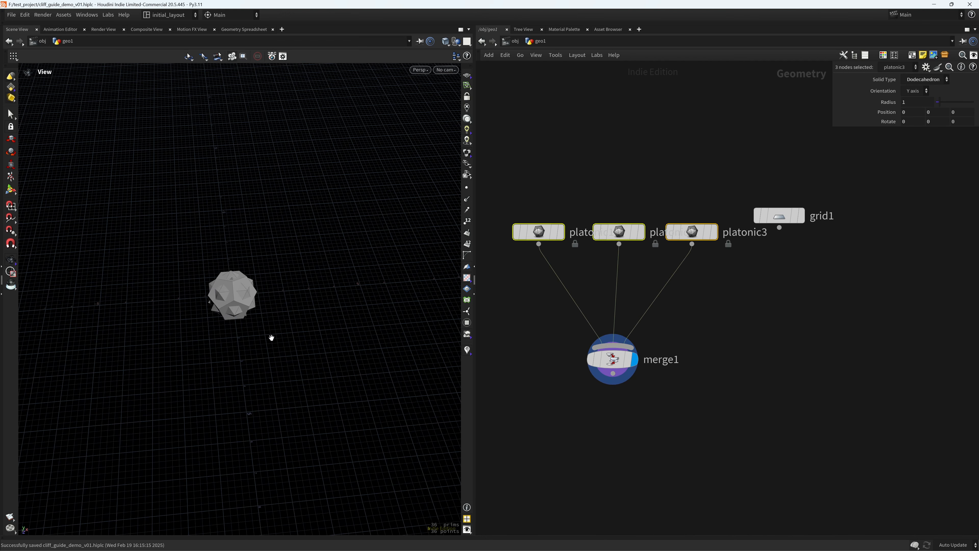
# - Frame the merged solids in the viewport, view them from a low angle, and save the scene
pyautogui.hotkey('space', 'g')
pyautogui.moveTo(271, 338); pyautogui.dragTo(302, 284)
pyautogui.scroll(-2, 369, 352)
pyautogui.moveTo(369, 352); pyautogui.dragTo(323, 378)
pyautogui.hotkey('ctrl', 's')
# - Add a Clip node below the merge node
pyautogui.moveTo(652, 415); pyautogui.dragTo(634, 399, button='middle')
pyautogui.click(582, 408)
pyautogui.press('Tab')
pyautogui.write('clip')
pyautogui.press('Return')
pyautogui.click(582, 408)
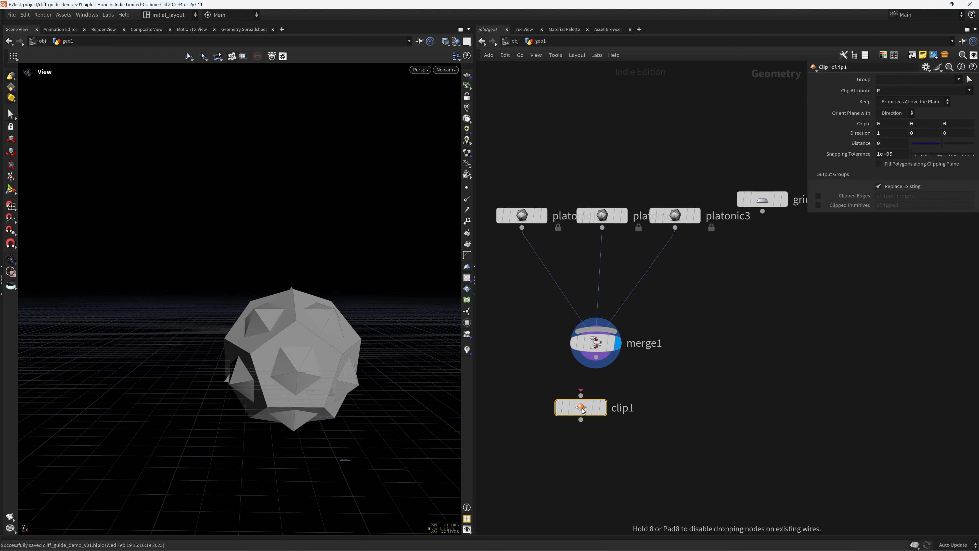
# - Connect the Clip node below the merge, display it, and set its clipping direction to 0, 1, 0
pyautogui.moveTo(582, 408); pyautogui.dragTo(597, 419)
pyautogui.click(616, 419)
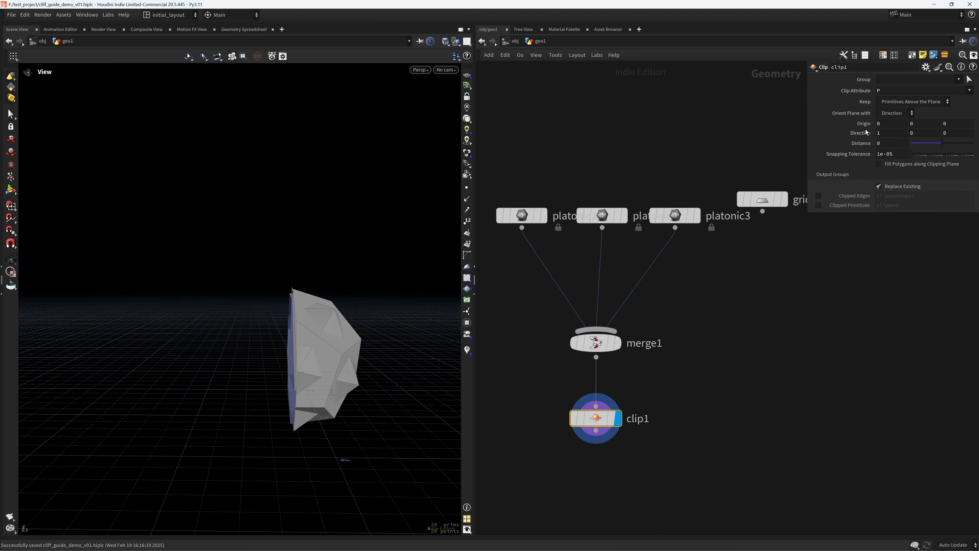
pyautogui.moveTo(887, 133); pyautogui.dragTo(752, 150)
pyautogui.write('0')
pyautogui.press('Tab')
pyautogui.write('1')
pyautogui.press('Tab')
pyautogui.scroll(-2, 331, 392)
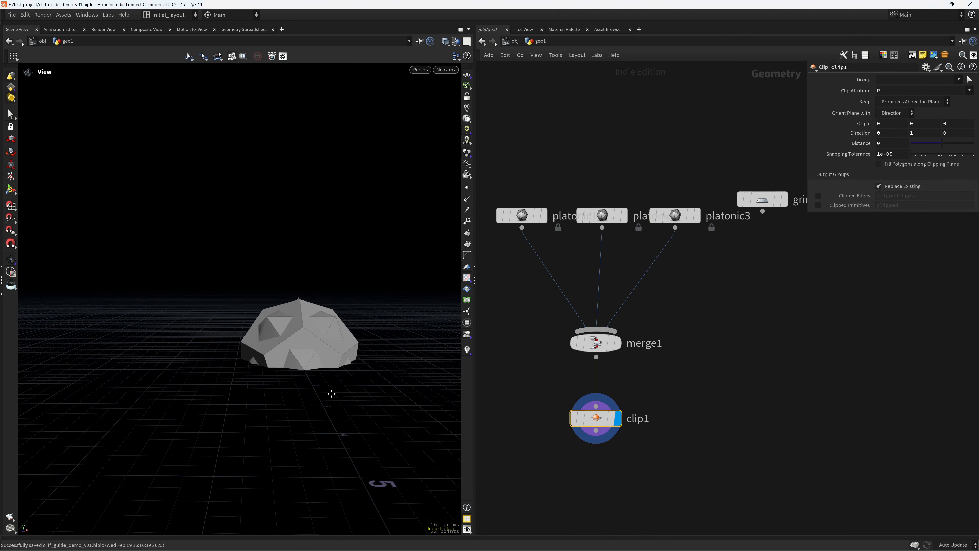
pyautogui.moveTo(331, 393); pyautogui.dragTo(289, 397, button='middle')
pyautogui.scroll(1, 328, 363)
pyautogui.moveTo(327, 362); pyautogui.dragTo(334, 359, button='middle')
# - Add a Connectivity node below the clip node, wire the clip output into it, and display it
pyautogui.moveTo(616, 510); pyautogui.dragTo(627, 418, button='middle')
pyautogui.press('Tab')
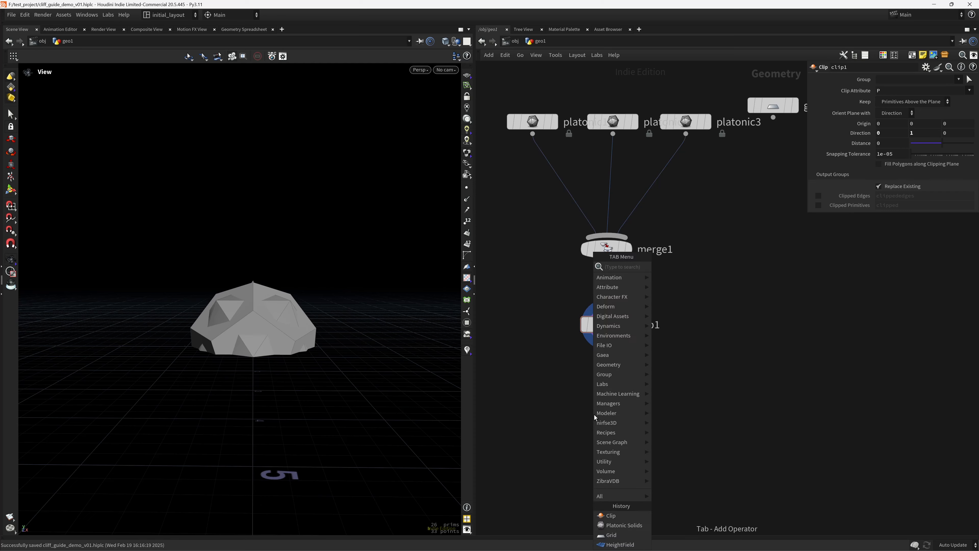
pyautogui.write('connec')
pyautogui.press('Return')
pyautogui.click(593, 414)
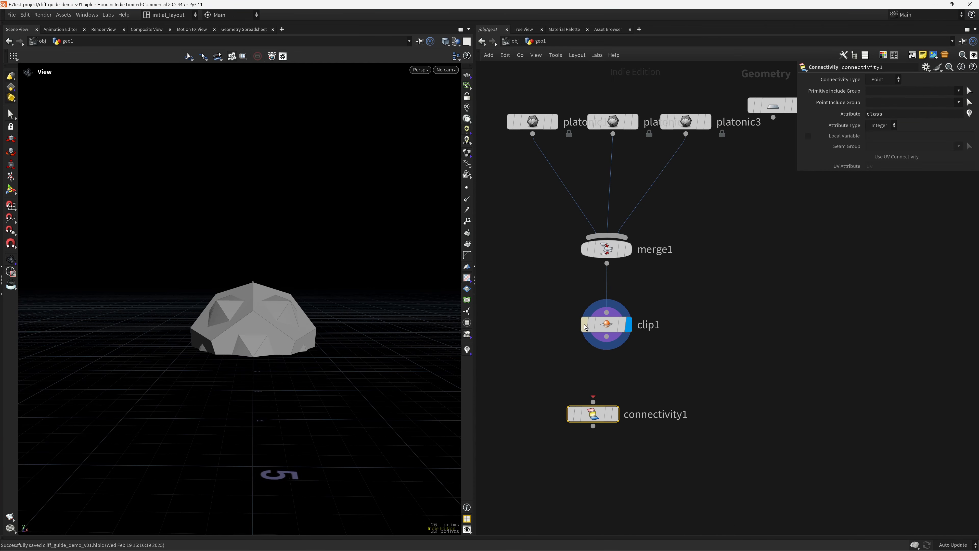
pyautogui.moveTo(592, 415); pyautogui.dragTo(606, 414)
pyautogui.moveTo(606, 336); pyautogui.dragTo(606, 401)
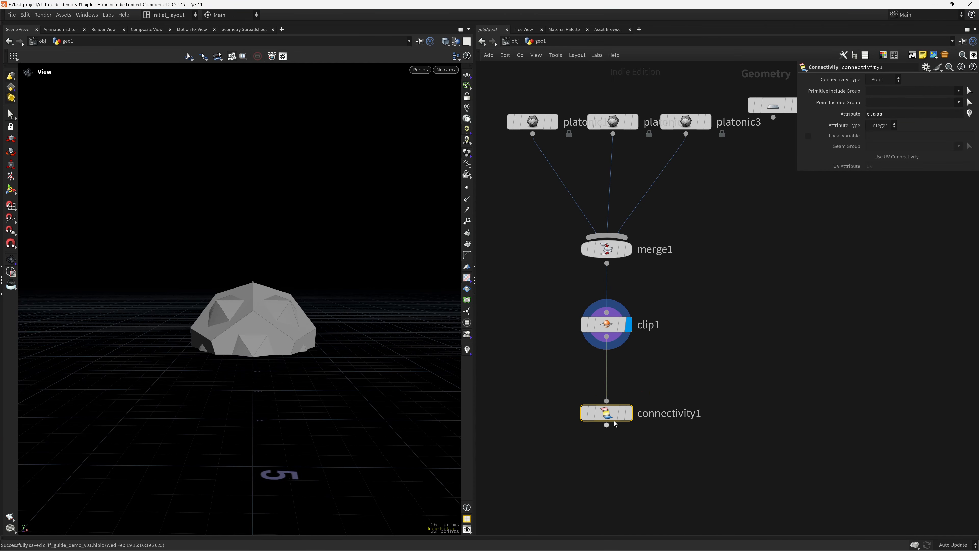
pyautogui.click(628, 413)
# - Visualize the class attribute from the connectivity node's info, inspect the colored pieces, turn the visualization off, and save the scene
pyautogui.click(567, 413)
pyautogui.click(376, 354)
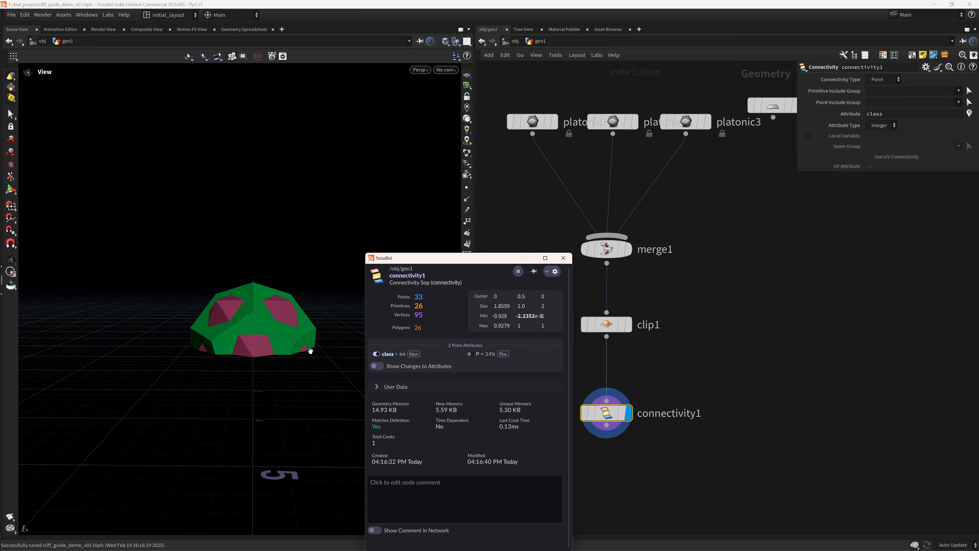
pyautogui.moveTo(310, 351); pyautogui.dragTo(263, 380)
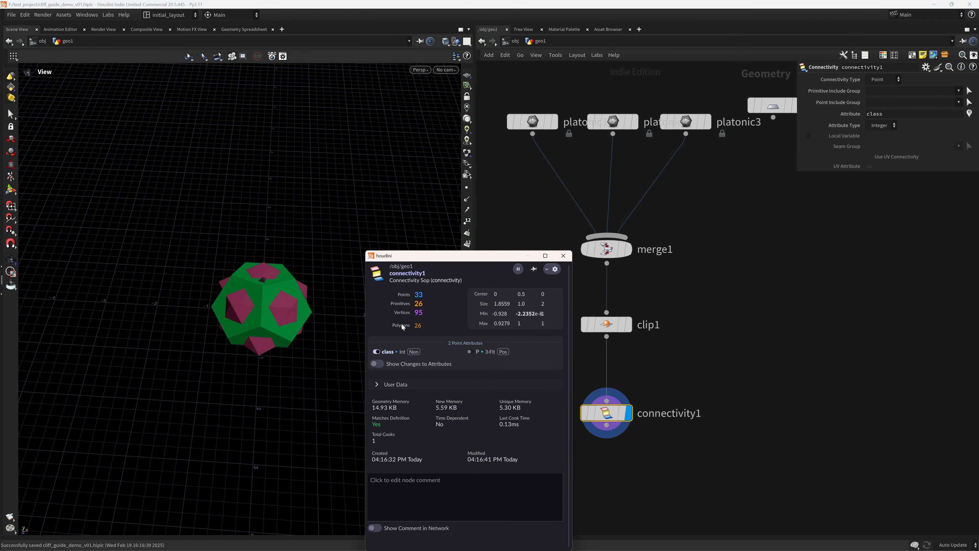
pyautogui.click(376, 351)
pyautogui.click(563, 256)
pyautogui.moveTo(319, 365); pyautogui.dragTo(282, 354)
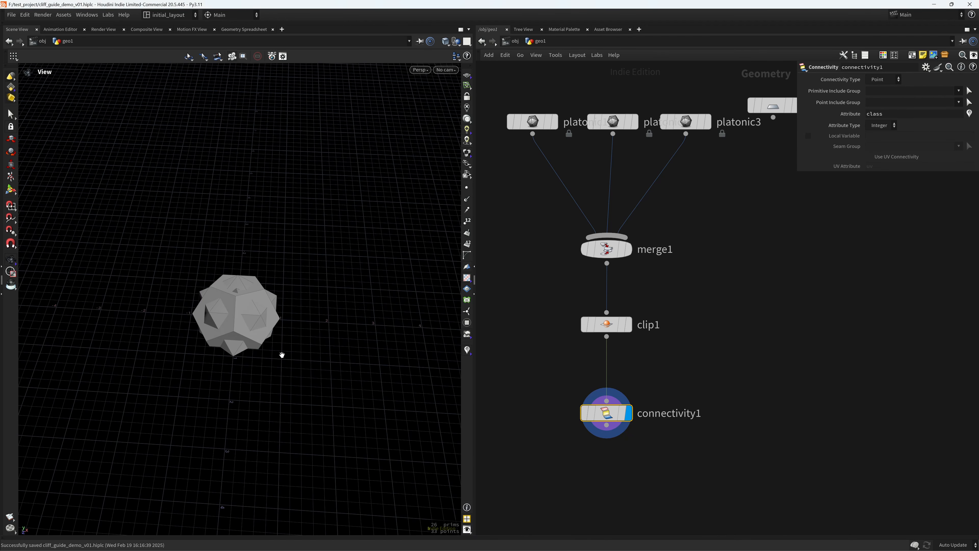
pyautogui.hotkey('ctrl', 's')
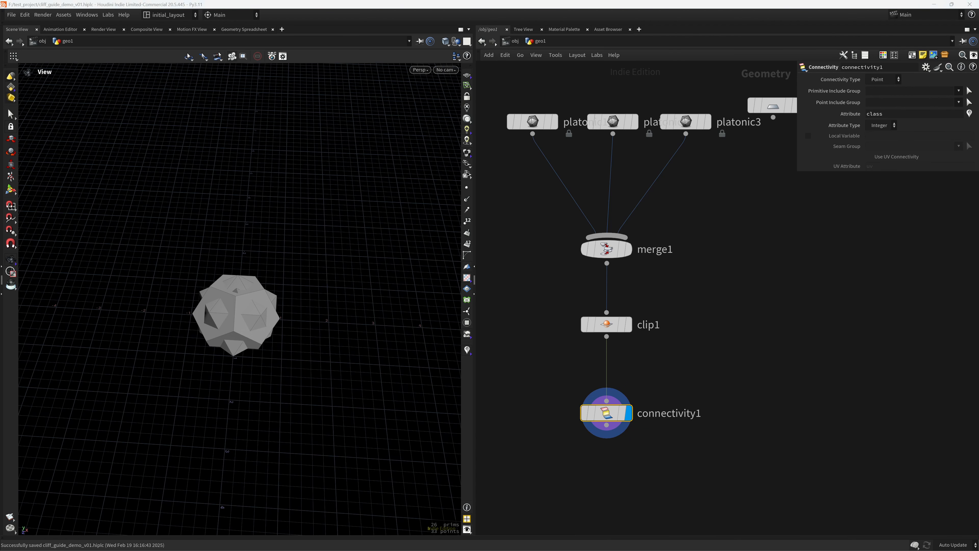
# - Move the grid node farther away from the platonic nodes and display it, framing the whole grid in the viewport
pyautogui.scroll(-3, 761, 275)
pyautogui.moveTo(773, 289); pyautogui.dragTo(640, 308, button='middle')
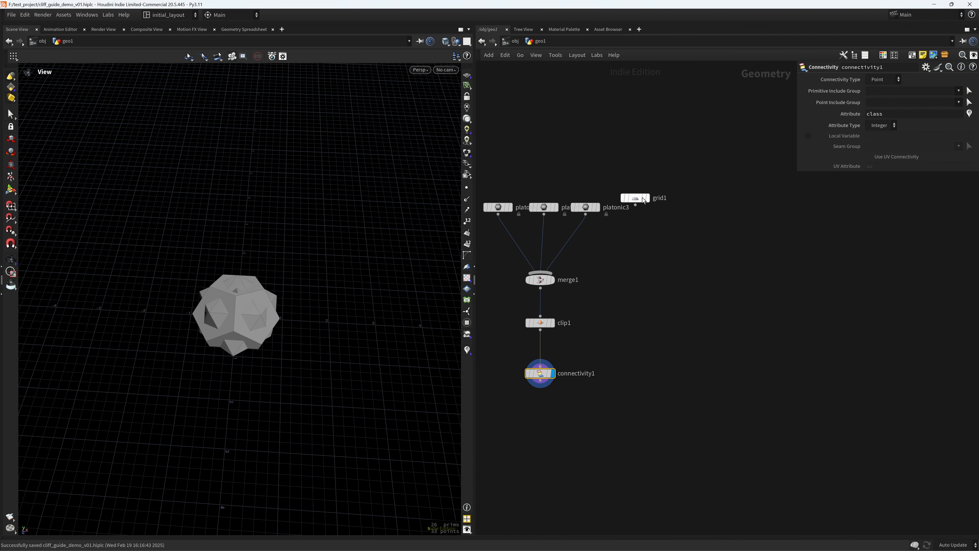
pyautogui.moveTo(635, 201); pyautogui.dragTo(706, 223)
pyautogui.click(719, 222)
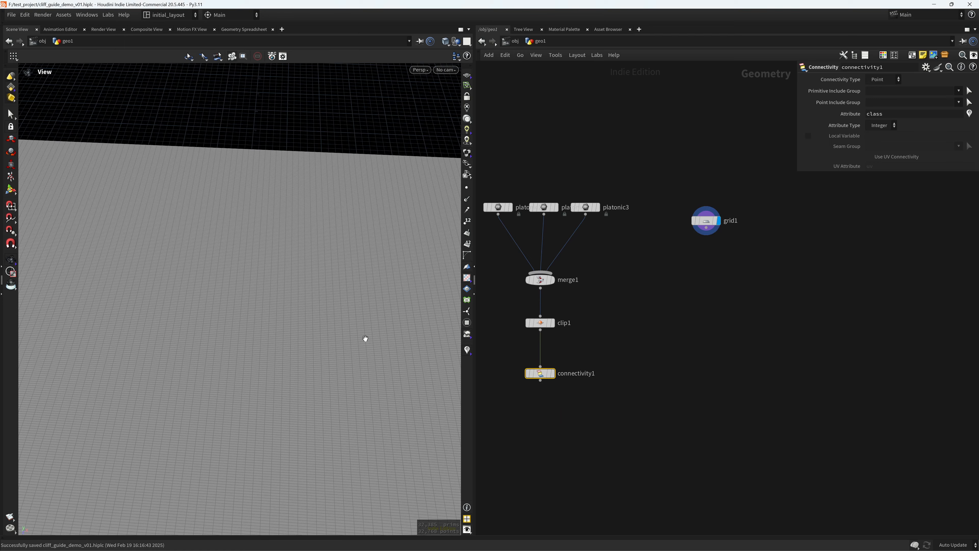
pyautogui.scroll(-6, 365, 338)
pyautogui.moveTo(384, 369); pyautogui.dragTo(321, 359, button='middle')
pyautogui.scroll(3, 703, 258)
# - Add a displayed Labs Fast Group Unshared node below the grid node
pyautogui.moveTo(743, 269); pyautogui.dragTo(681, 277, button='middle')
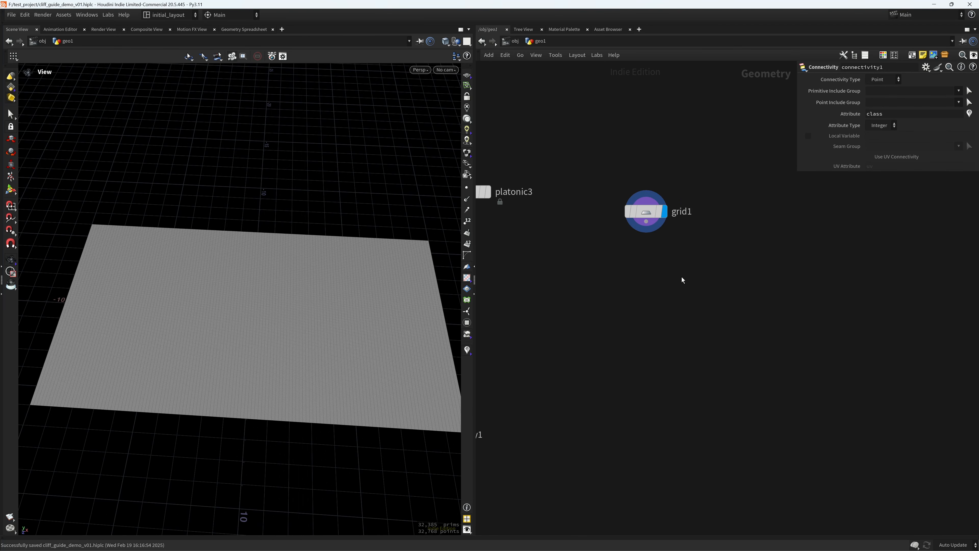
pyautogui.press('Tab')
pyautogui.write('unsh')
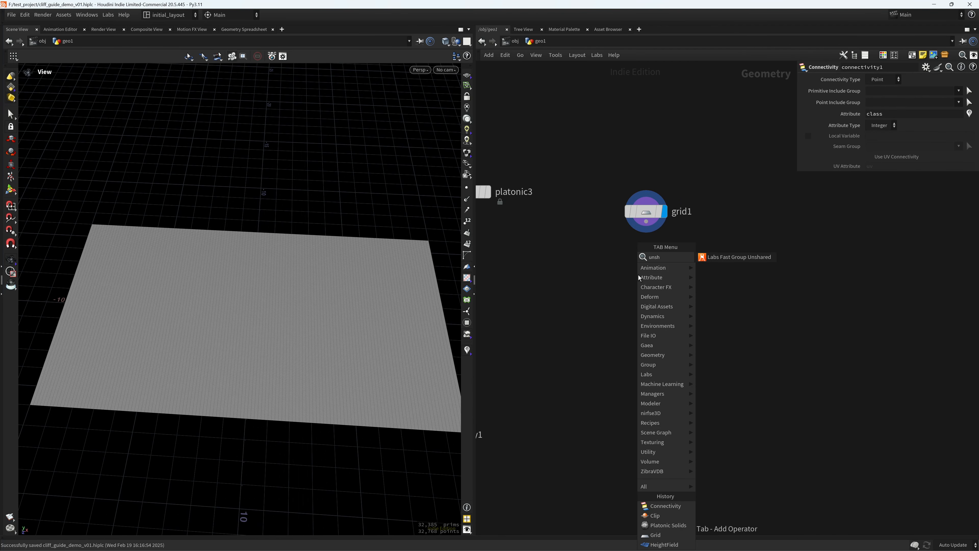
pyautogui.press('Return')
pyautogui.click(638, 275)
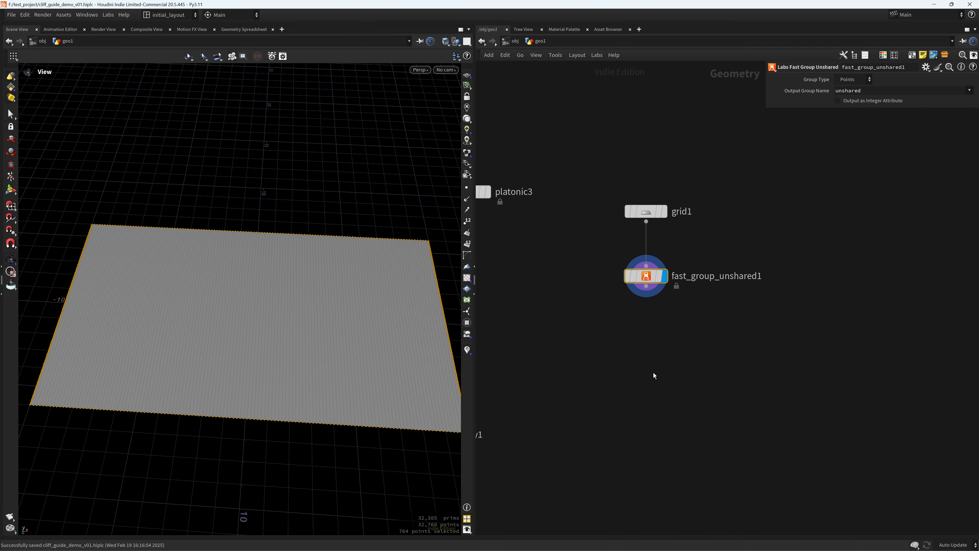
# - Add a Distance along Geometry node below the unshared group node, connect it, and display it
pyautogui.press('Tab')
pyautogui.write('dis')
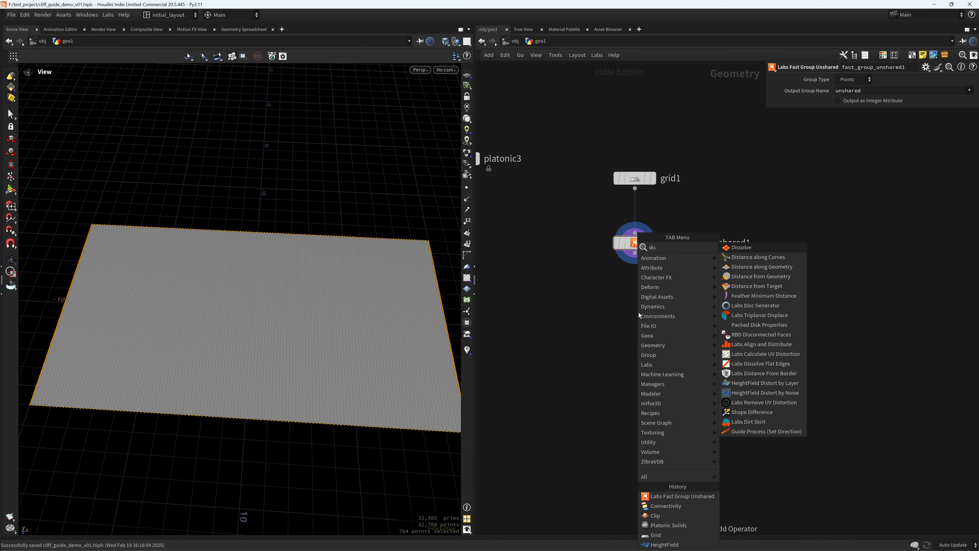
pyautogui.press('Down')
pyautogui.press('Down')
pyautogui.press('Return')
pyautogui.click(639, 312)
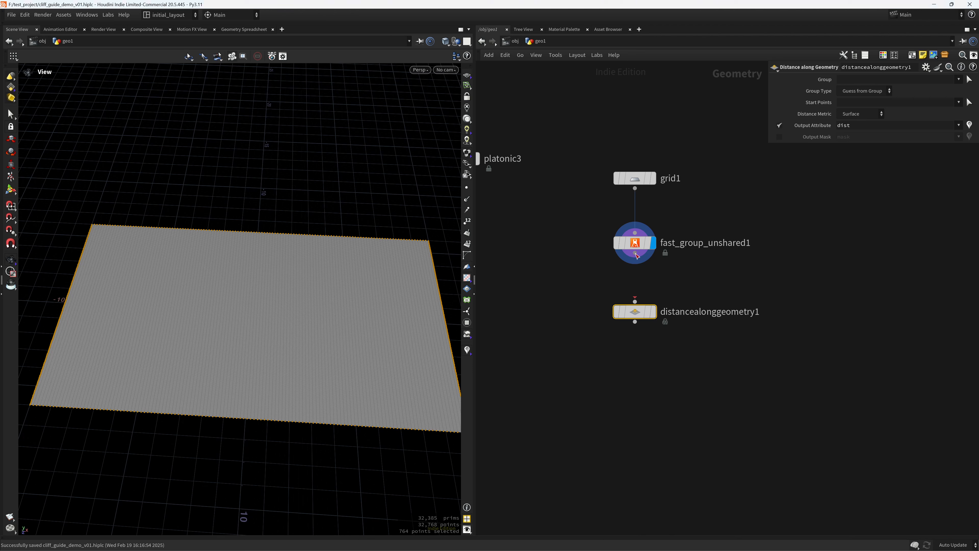
pyautogui.moveTo(636, 255); pyautogui.dragTo(635, 301)
pyautogui.click(654, 312)
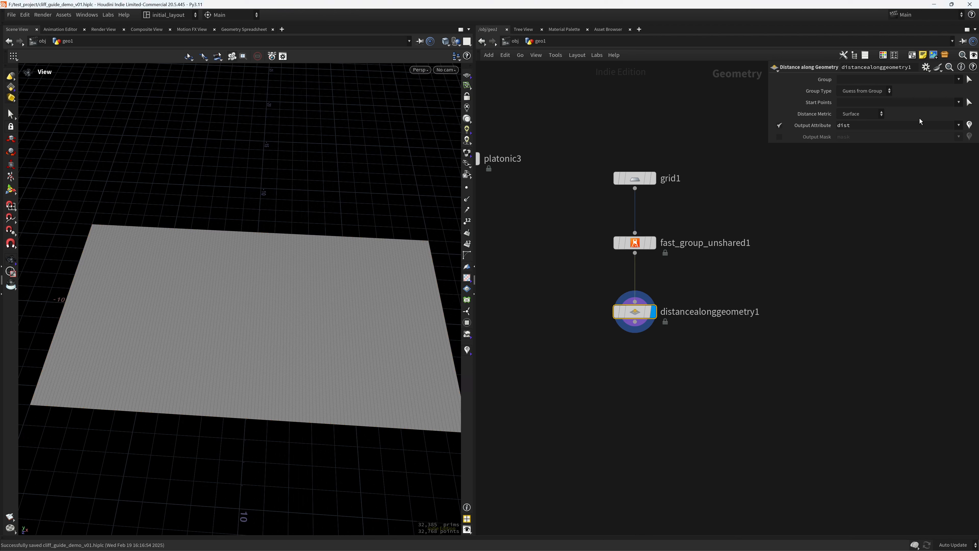
# - Use the unshared group as start points, replace the output attribute with a visualized output mask, and save the scene
pyautogui.click(955, 117)
pyautogui.click(778, 125)
pyautogui.click(779, 137)
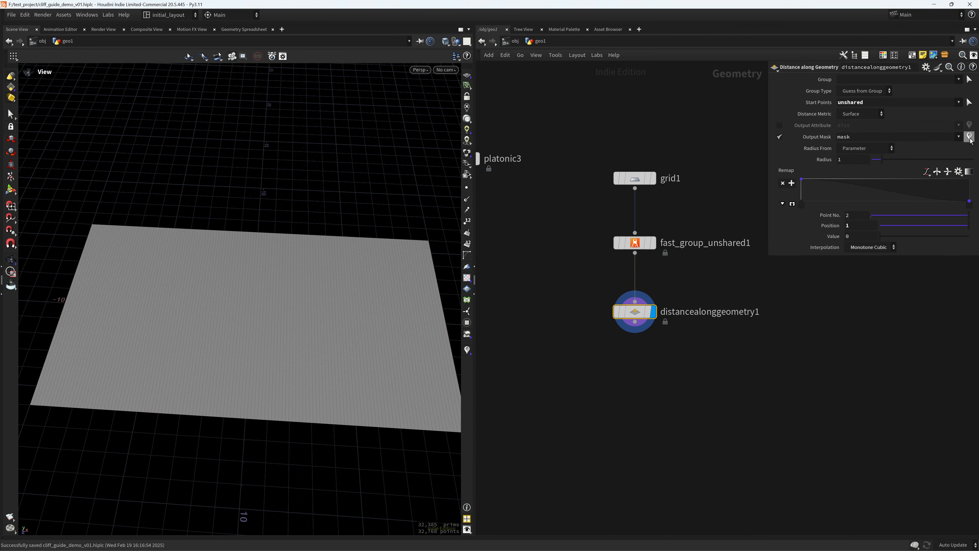
pyautogui.click(969, 136)
pyautogui.hotkey('ctrl', 's')
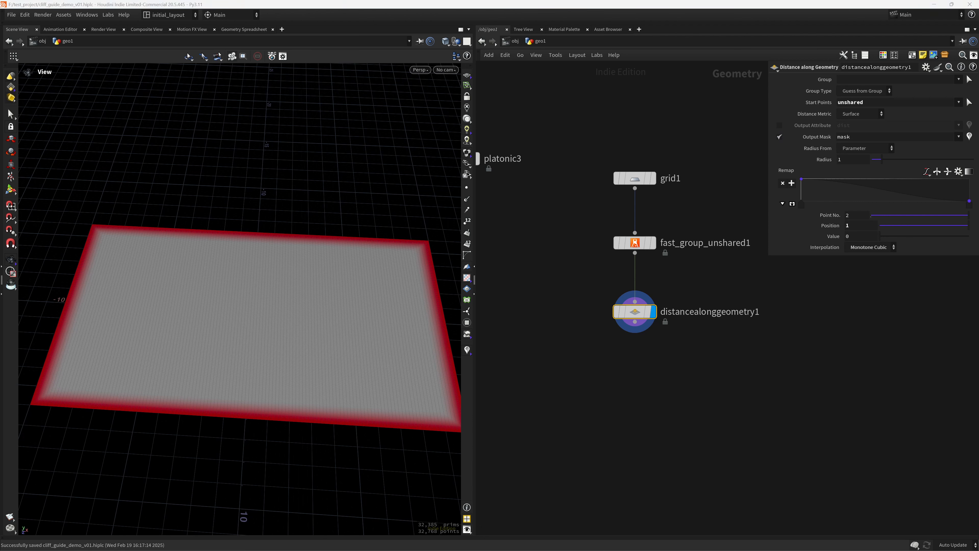
# - Set the distance mask's Radius From option to Maximum Distance and save the scene
pyautogui.click(853, 148)
pyautogui.click(858, 167)
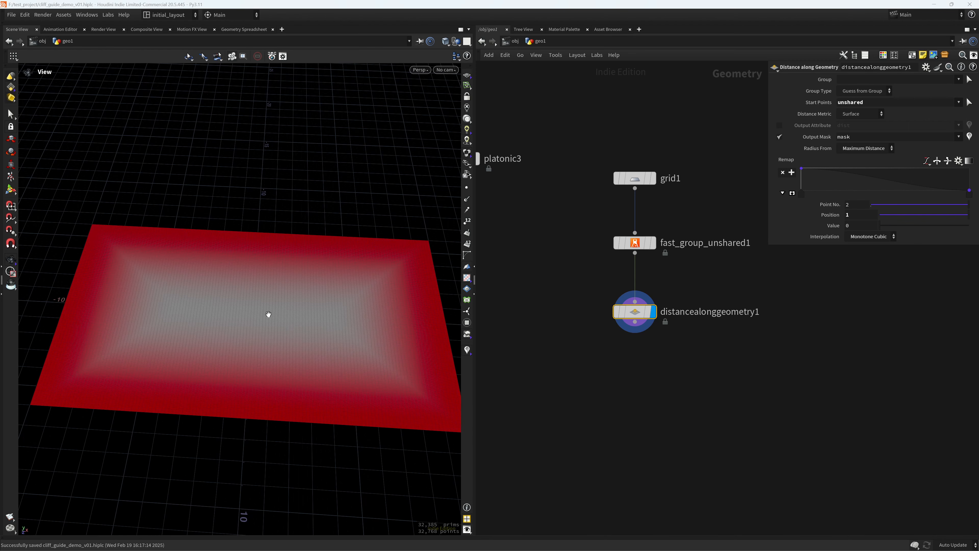
pyautogui.moveTo(320, 358)
pyautogui.mouseDown(button='right')
pyautogui.moveTo(332, 349)
pyautogui.moveTo(332, 359)
pyautogui.mouseUp(button='right')
pyautogui.hotkey('ctrl', 's')
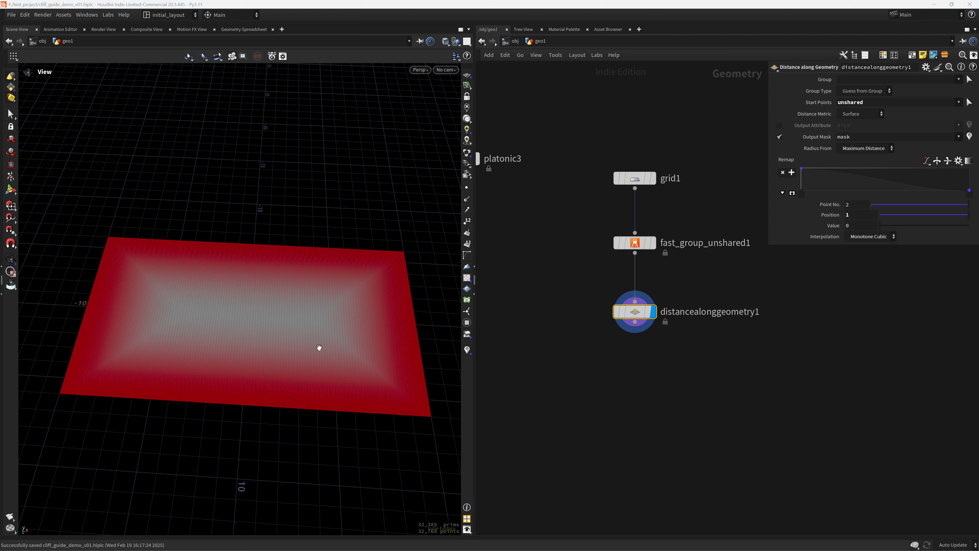
# - Reverse the mask's remap ramp and set the position of its first point to 0.456753
pyautogui.click(937, 162)
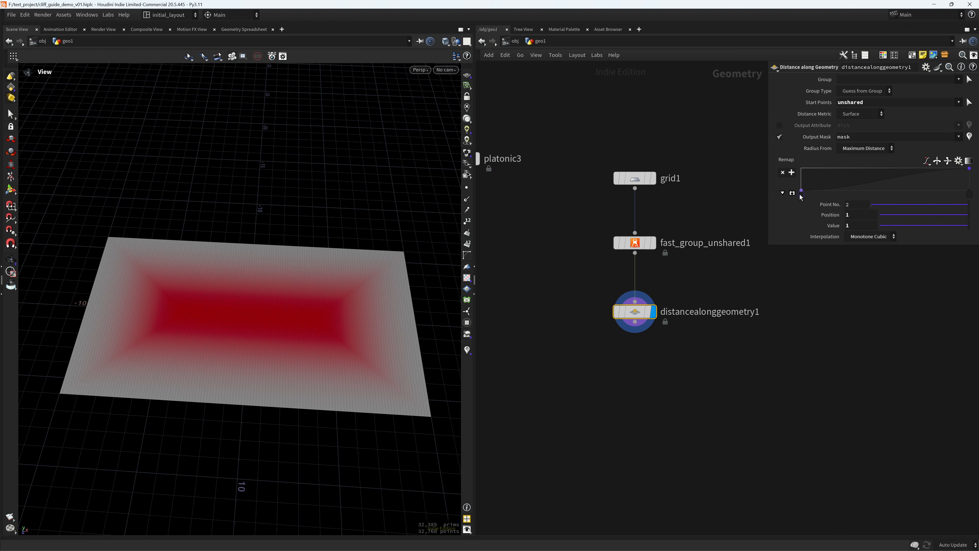
pyautogui.moveTo(801, 194); pyautogui.dragTo(903, 198)
pyautogui.doubleClick(868, 216)
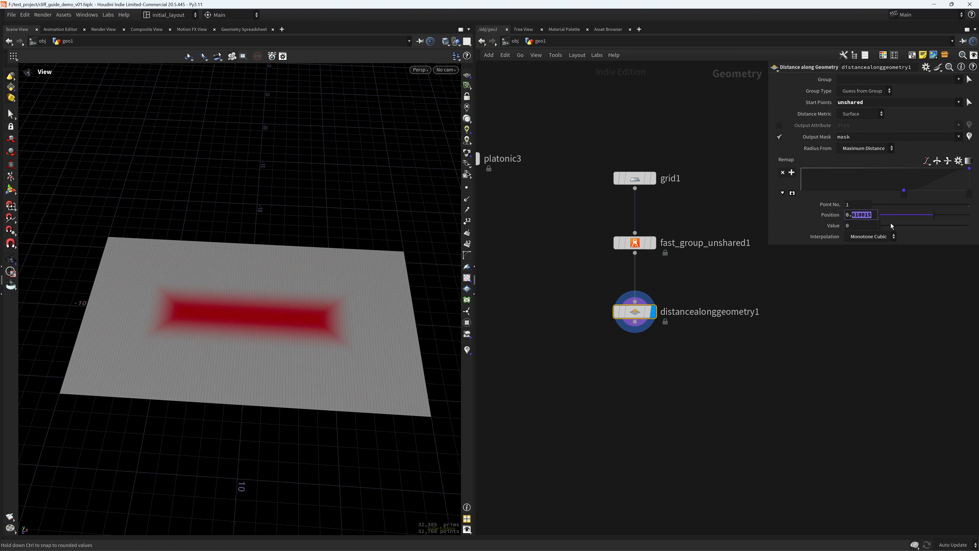
pyautogui.write('456753')
pyautogui.press('Return')
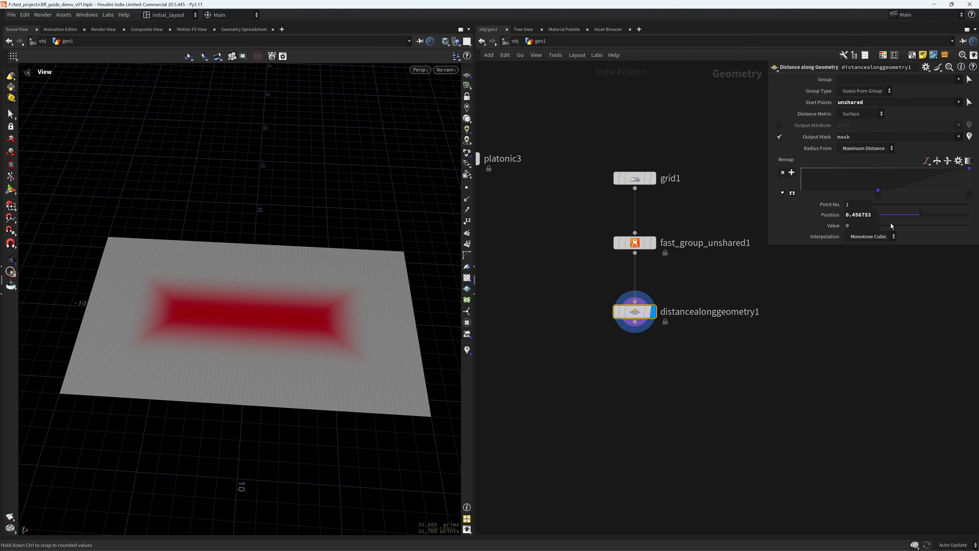
pyautogui.scroll(2, 234, 333)
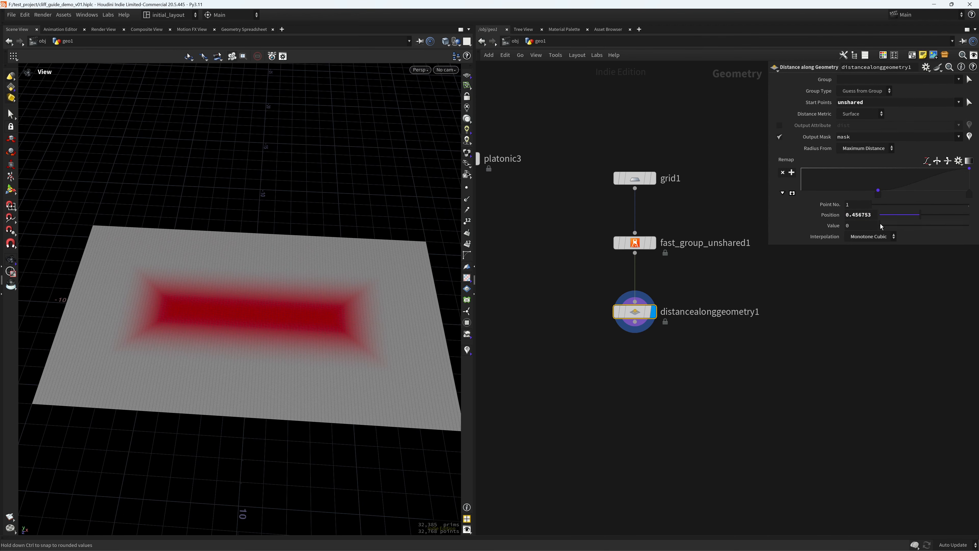
pyautogui.moveTo(317, 334)
pyautogui.mouseDown()
pyautogui.moveTo(262, 339)
pyautogui.moveTo(328, 350)
pyautogui.moveTo(316, 346)
pyautogui.mouseUp()
# - Add a Scatter node below the Distance along Geometry node, connect it, and display it
pyautogui.moveTo(649, 389); pyautogui.dragTo(638, 339, button='middle')
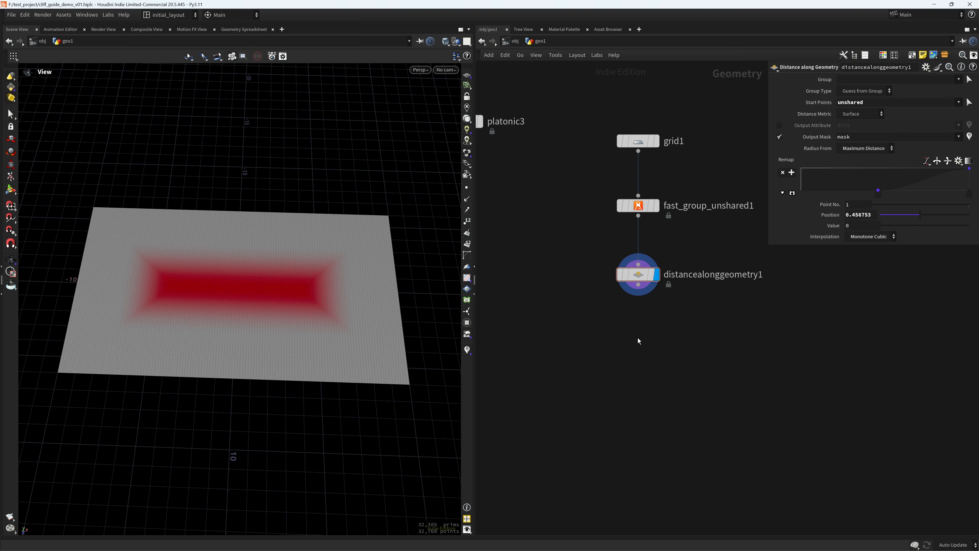
pyautogui.press('Tab')
pyautogui.write('scatt')
pyautogui.press('Return')
pyautogui.click(638, 337)
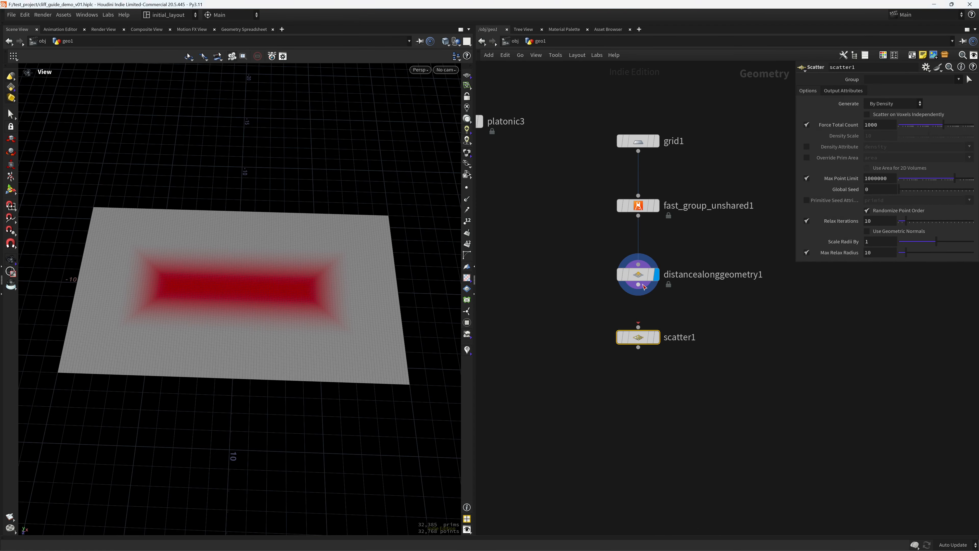
pyautogui.moveTo(636, 300); pyautogui.dragTo(637, 328)
pyautogui.click(660, 315)
# - Enable the scatter's density attribute, set it to mask, and save the scene
pyautogui.click(806, 146)
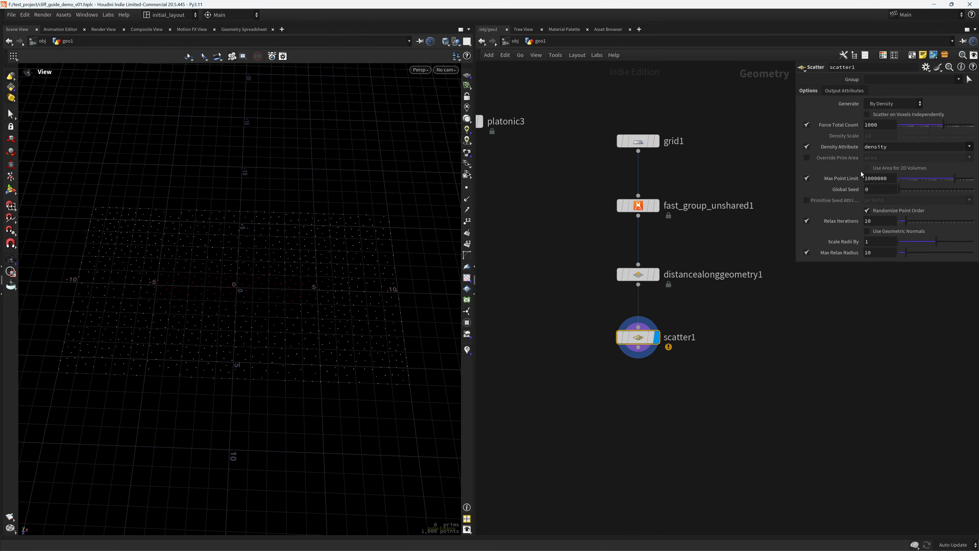
pyautogui.click(969, 146)
pyautogui.click(951, 167)
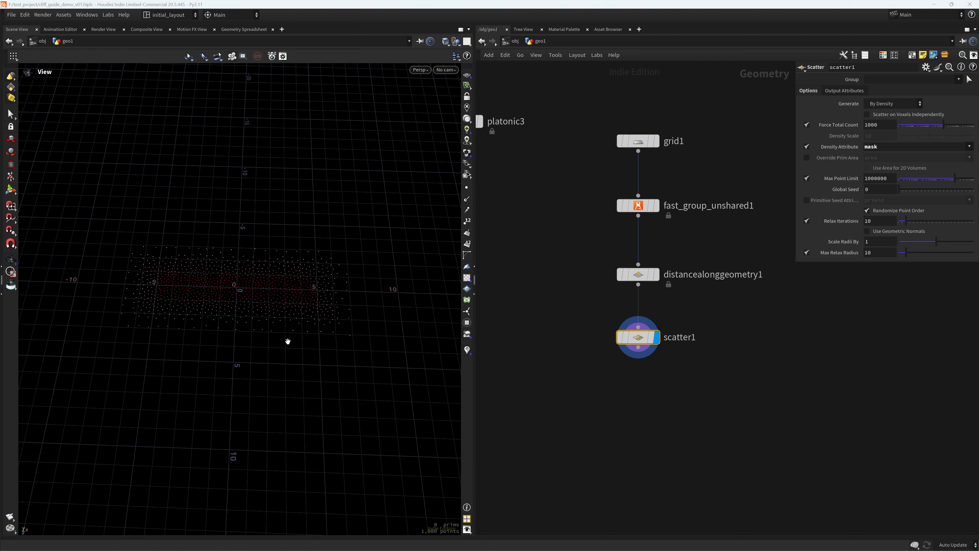
pyautogui.hotkey('ctrl', 's')
# - Try shifting the first remap ramp point on the Distance along Geometry node and undo the ramp change
pyautogui.click(637, 275)
pyautogui.moveTo(878, 192)
pyautogui.mouseDown()
pyautogui.moveTo(837, 202)
pyautogui.moveTo(884, 198)
pyautogui.mouseUp()
pyautogui.hotkey('ctrl', 'z')
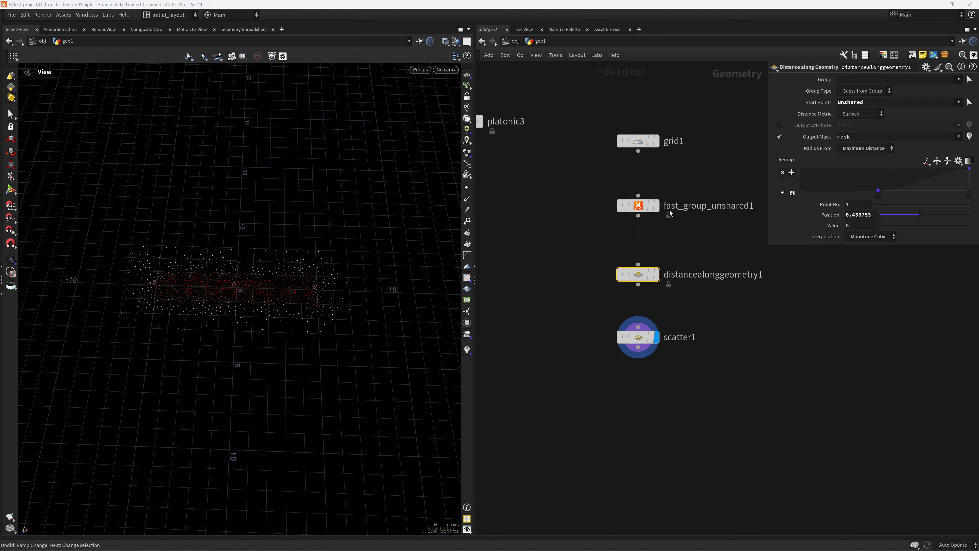
# - Set the scatter's force total count to 100 and global seed to 27, disable relax iterations, and save the scene
pyautogui.click(637, 336)
pyautogui.click(882, 126)
pyautogui.press('BackSpace')
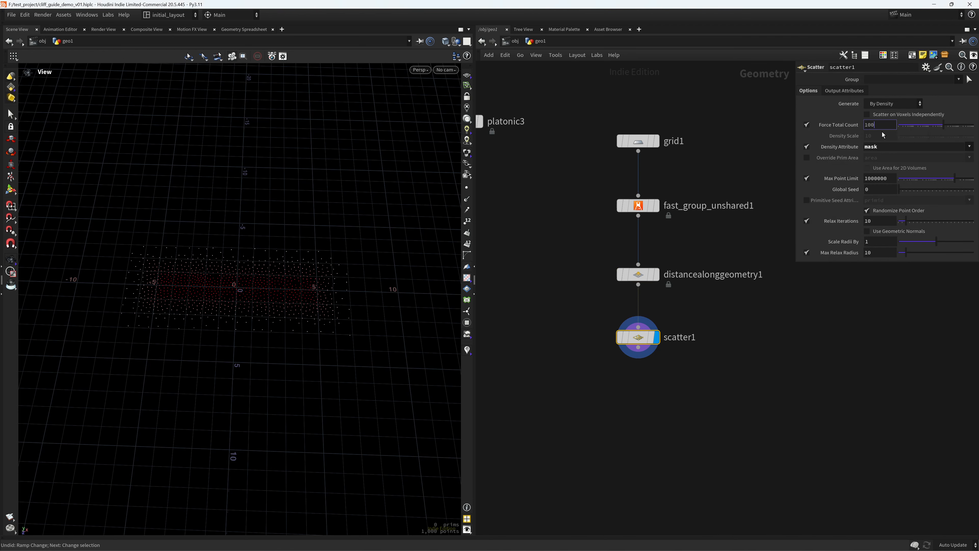
pyautogui.press('Return')
pyautogui.doubleClick(875, 189)
pyautogui.write('27')
pyautogui.press('Return')
pyautogui.click(806, 220)
pyautogui.moveTo(284, 339); pyautogui.dragTo(306, 325)
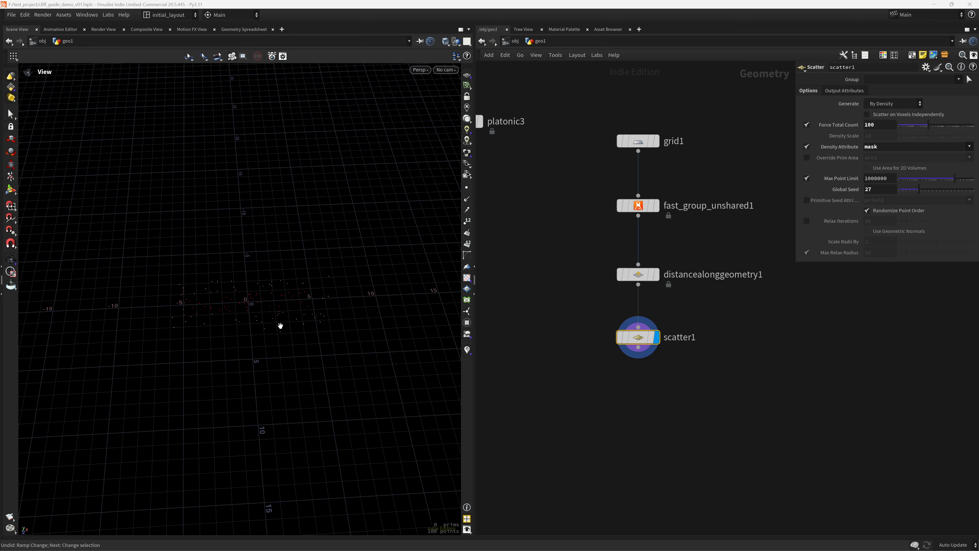
pyautogui.hotkey('ctrl', 's')
pyautogui.moveTo(278, 324); pyautogui.dragTo(305, 386, button='middle')
# - Add an Attribute Wrangle below the scatter node, connect and display it, and open its VEXpression for editing
pyautogui.moveTo(638, 428); pyautogui.dragTo(612, 408, button='middle')
pyautogui.press('Tab')
pyautogui.write('attw')
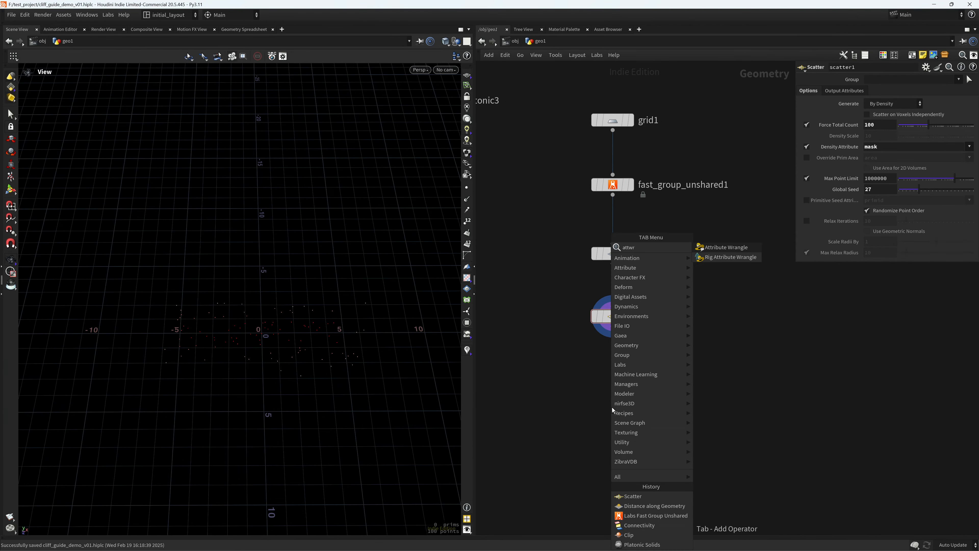
pyautogui.press('Return')
pyautogui.click(612, 407)
pyautogui.moveTo(613, 326); pyautogui.dragTo(600, 394)
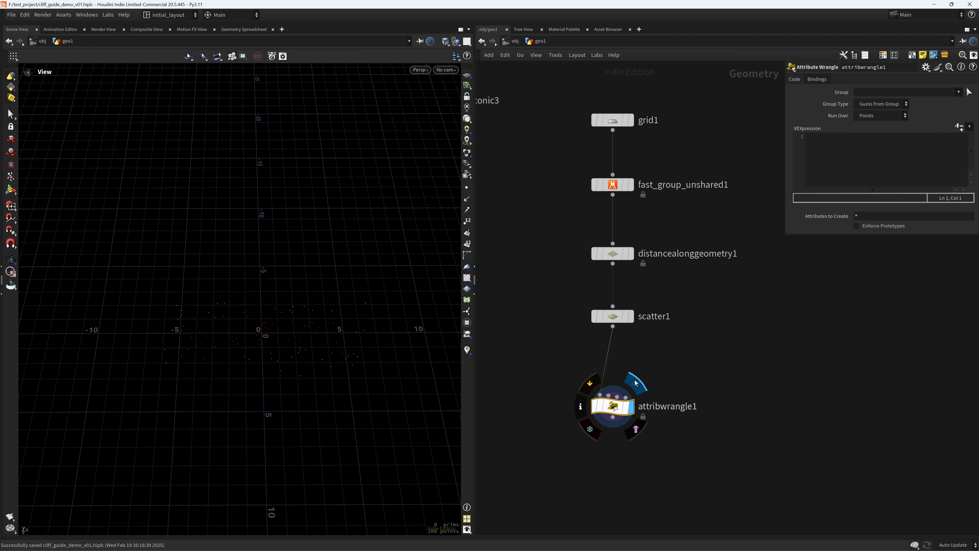
pyautogui.click(630, 406)
pyautogui.click(743, 155)
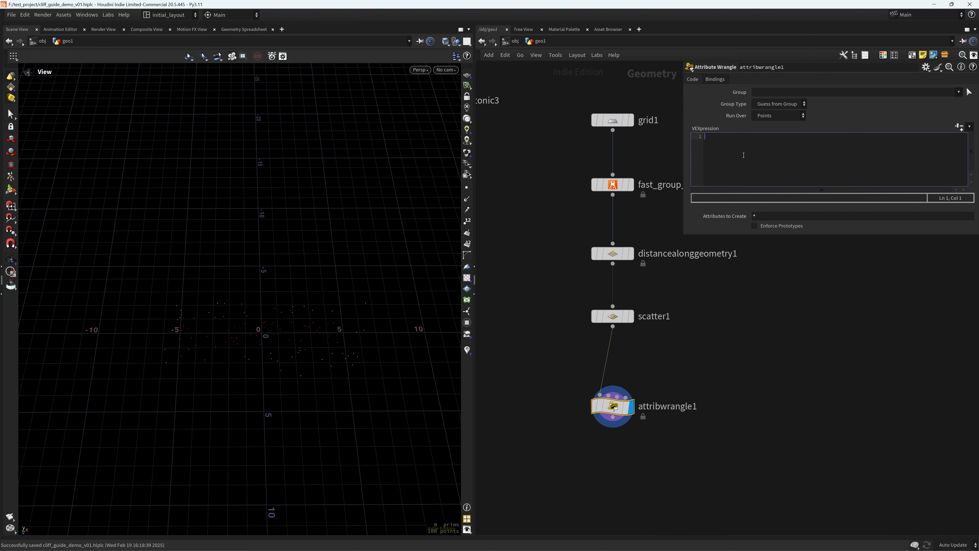
# - Write a VEX if condition testing whether rand(i@ptnum, chi("seed")) is less than a chf threshold parameter
pyautogui.write('if()')
pyautogui.write('rand(i')
pyautogui.write('@pt')
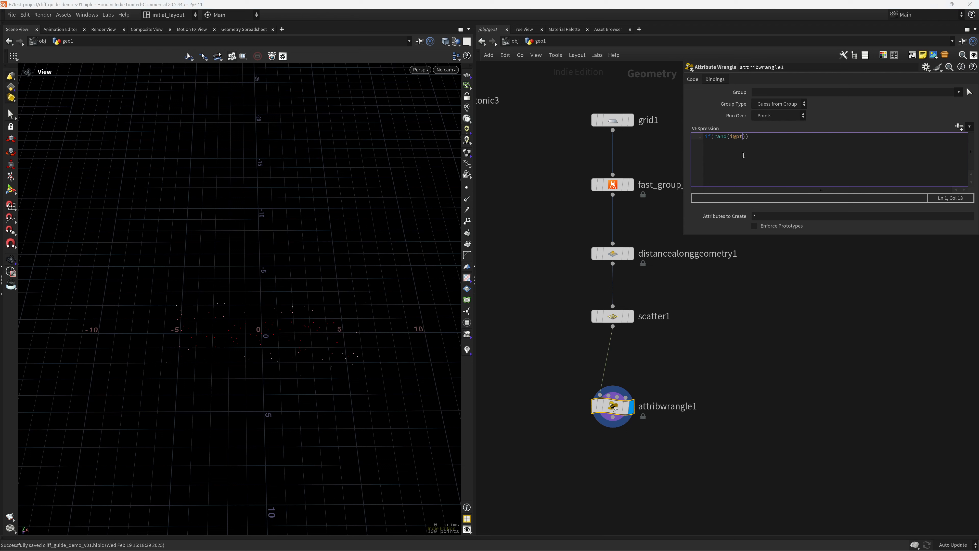
pyautogui.write('num')
pyautogui.write(', chi(""')
pyautogui.write('se')
pyautogui.write('>')
pyautogui.hotkey('shift', 'Left')
pyautogui.write('<')
pyautogui.write(' chf()')
pyautogui.write('"thresh')
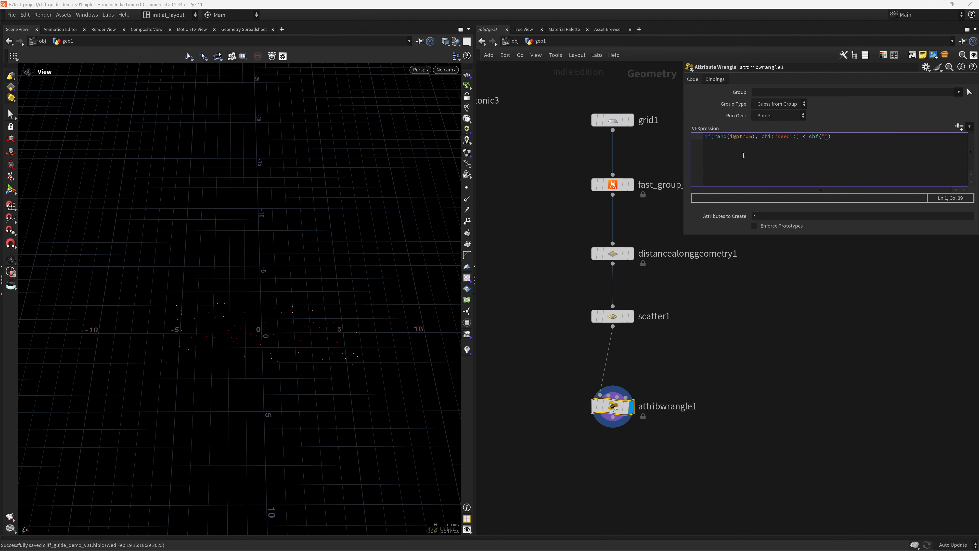
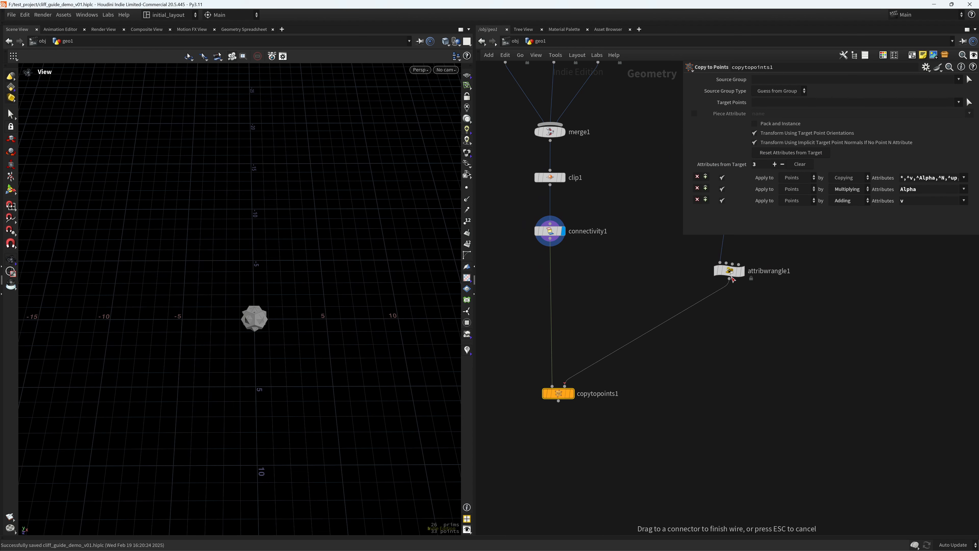
# - Finish wiring the Attribute Wrangle into the Copy to Points target input and display the Copy to Points node
pyautogui.click(573, 392)
pyautogui.scroll(3, 301, 325)
pyautogui.scroll(-5, 347, 343)
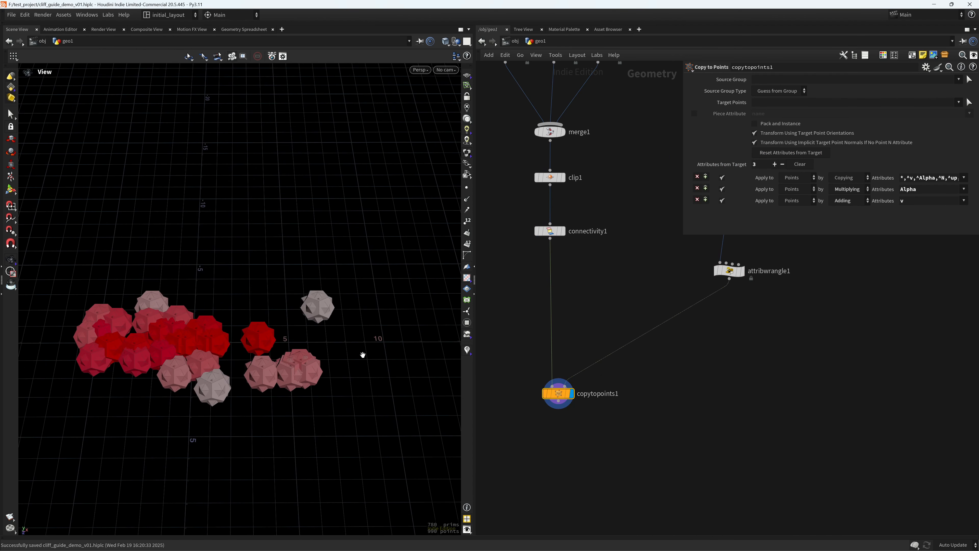
# - Insert an Attribute from Pieces node between the wrangle and Copy to Points, and feed the Connectivity output into its second input
pyautogui.moveTo(719, 335); pyautogui.dragTo(624, 348, button='middle')
pyautogui.press('Tab')
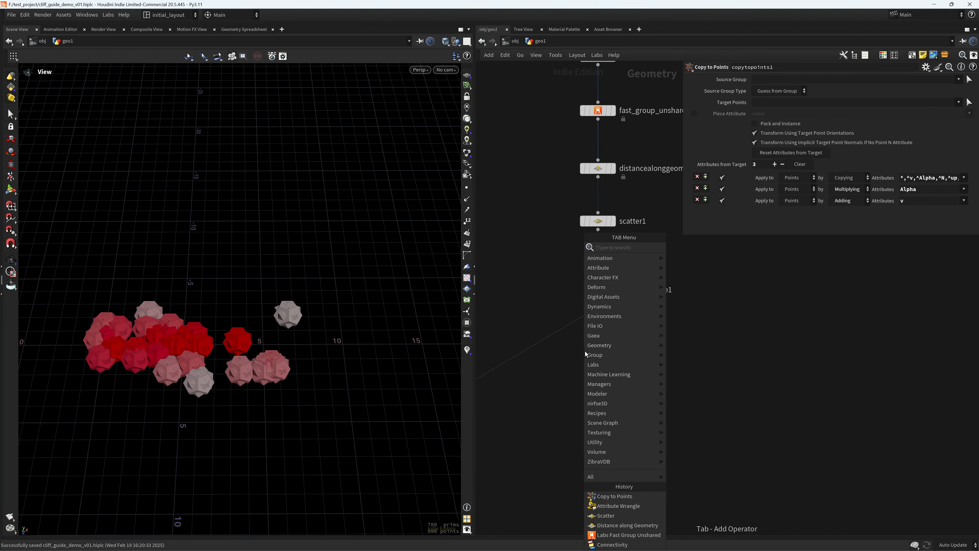
pyautogui.write('attfpi')
pyautogui.press('Return')
pyautogui.press('Return')
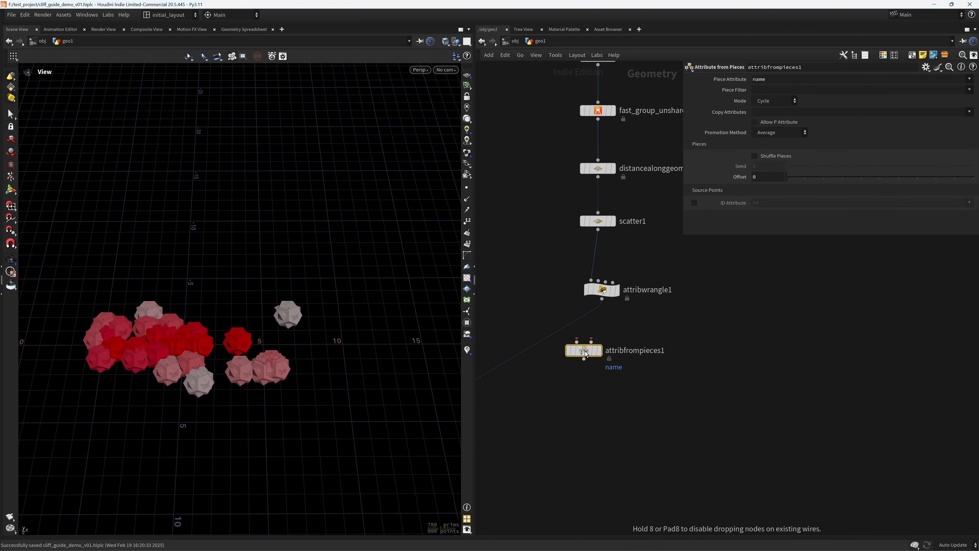
pyautogui.moveTo(585, 352); pyautogui.dragTo(598, 327)
pyautogui.moveTo(601, 347); pyautogui.dragTo(690, 376, button='middle')
pyautogui.moveTo(696, 347); pyautogui.dragTo(486, 282)
pyautogui.moveTo(608, 359); pyautogui.dragTo(573, 361, button='middle')
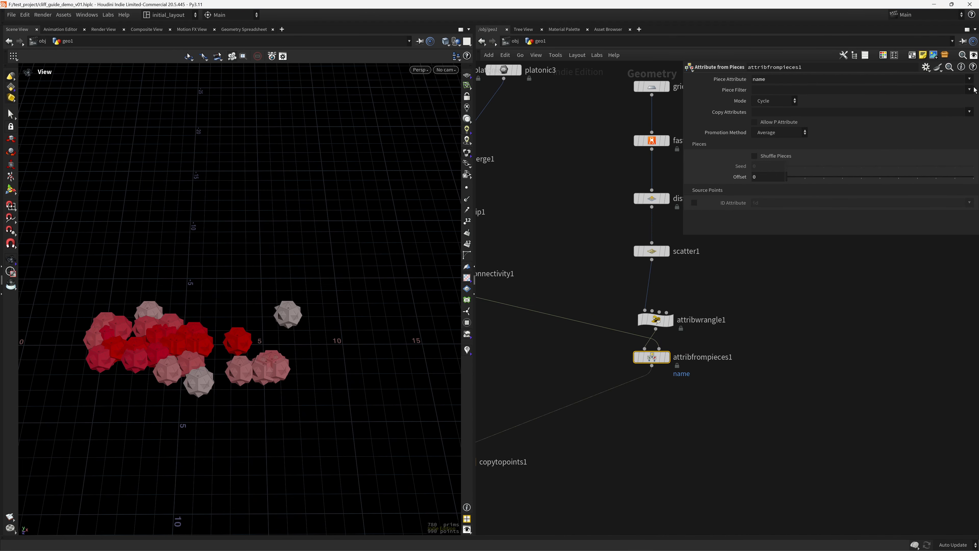
# - Set the Attribute from Pieces node's piece attribute to class and its mode to Random
pyautogui.click(969, 79)
pyautogui.click(965, 92)
pyautogui.click(779, 132)
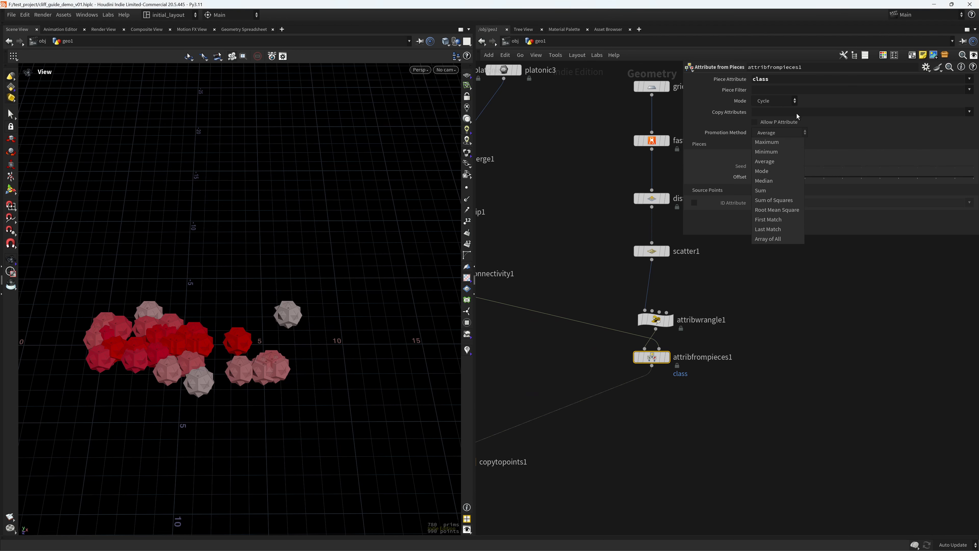
pyautogui.click(786, 101)
pyautogui.click(778, 141)
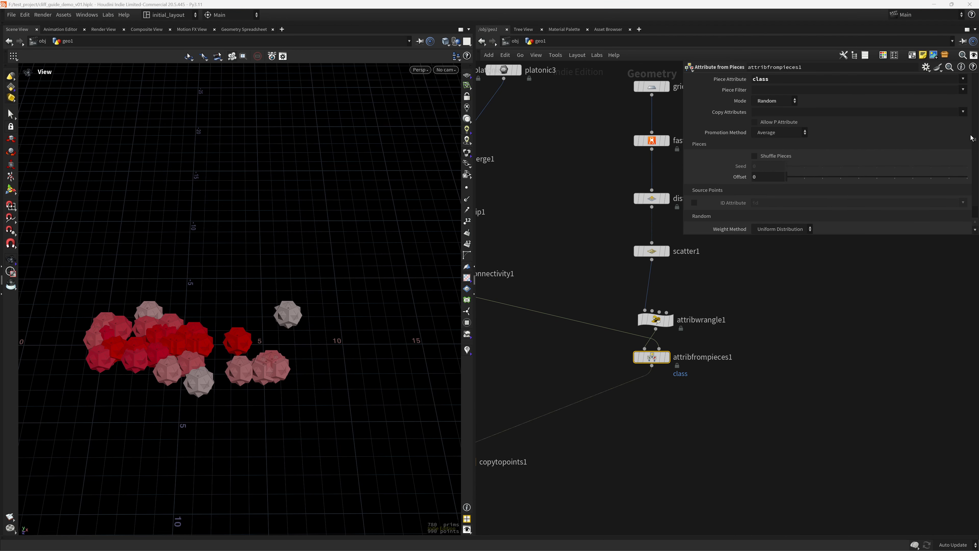
pyautogui.scroll(-2, 972, 139)
# - Enable the piece attribute on the Copy to Points node and set it to class
pyautogui.moveTo(547, 394); pyautogui.dragTo(695, 334, button='middle')
pyautogui.click(601, 402)
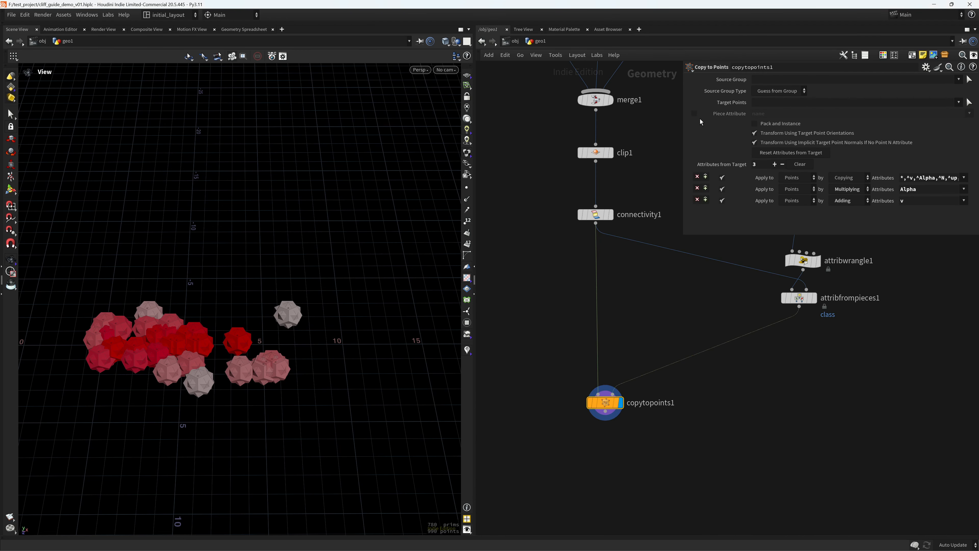
pyautogui.click(694, 113)
pyautogui.click(969, 114)
pyautogui.click(962, 123)
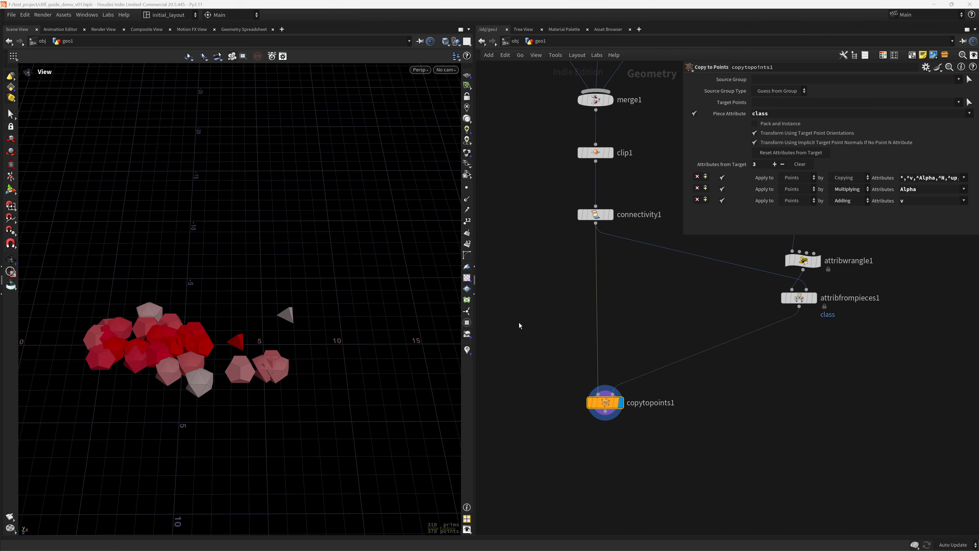
pyautogui.scroll(2, 172, 373)
# - Set the random seed of the Attribute from Pieces node to 2.48
pyautogui.moveTo(737, 302); pyautogui.dragTo(631, 328, button='middle')
pyautogui.click(689, 324)
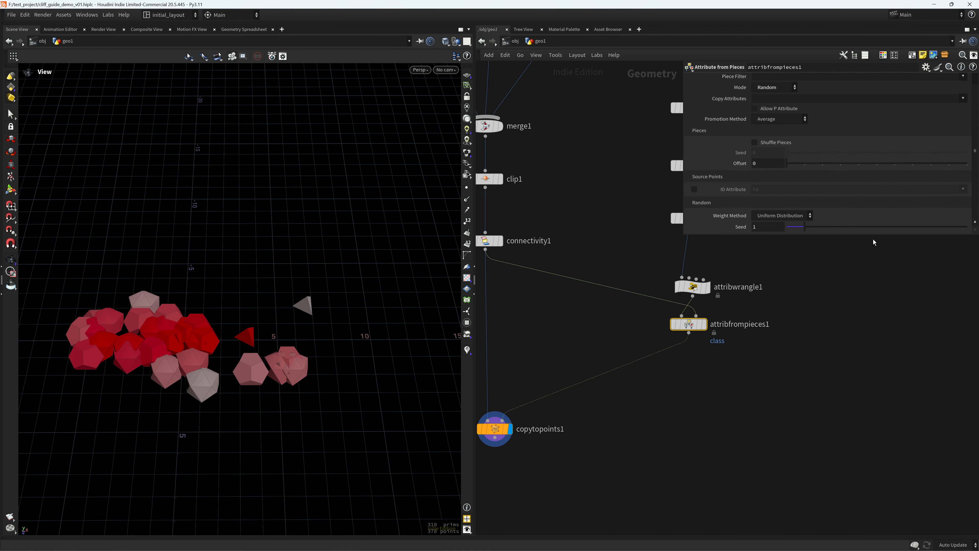
pyautogui.moveTo(805, 241); pyautogui.dragTo(880, 250)
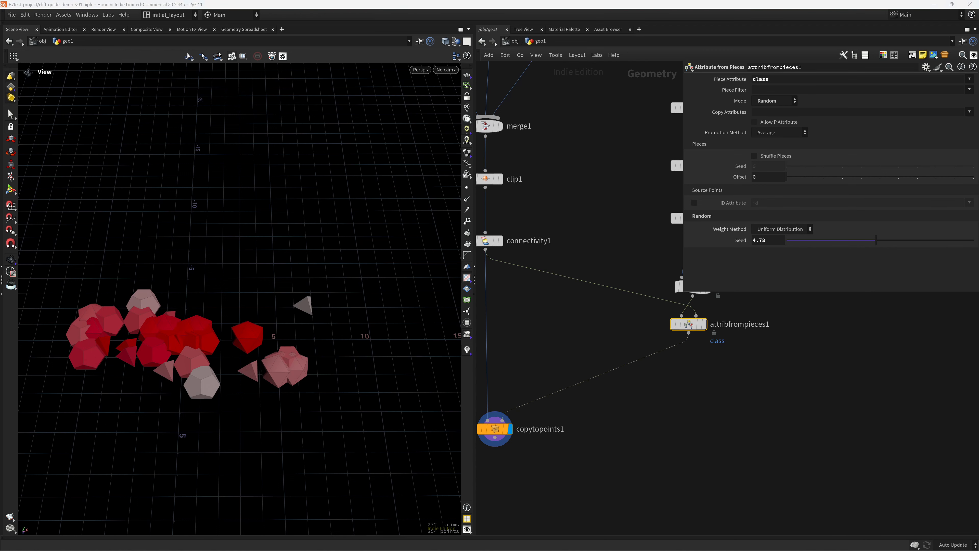
pyautogui.click(775, 240)
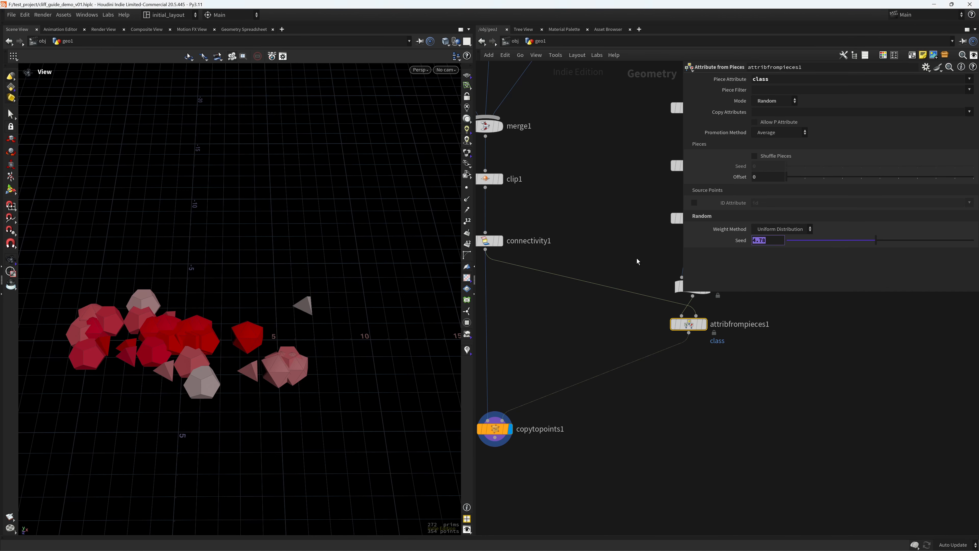
pyautogui.write('2.48')
pyautogui.press('Return')
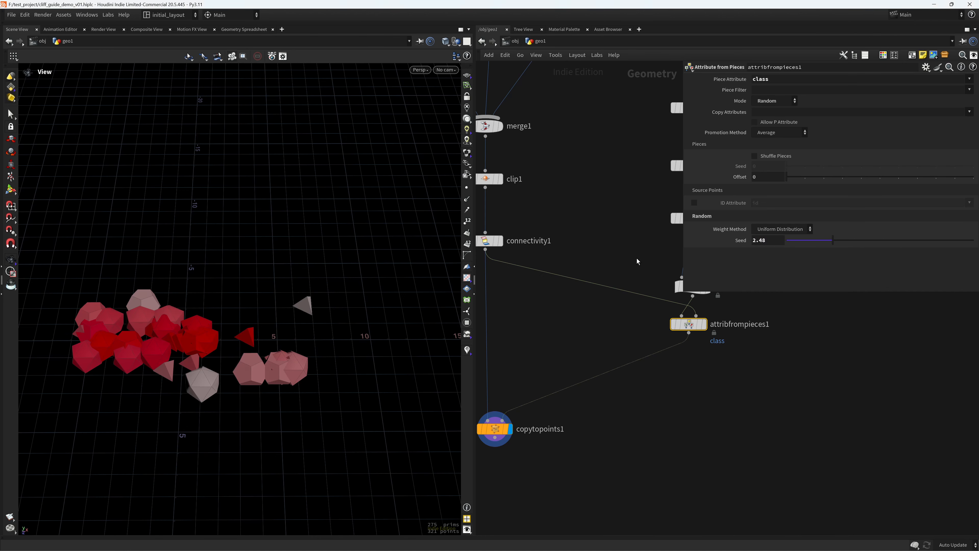
pyautogui.scroll(4, 198, 340)
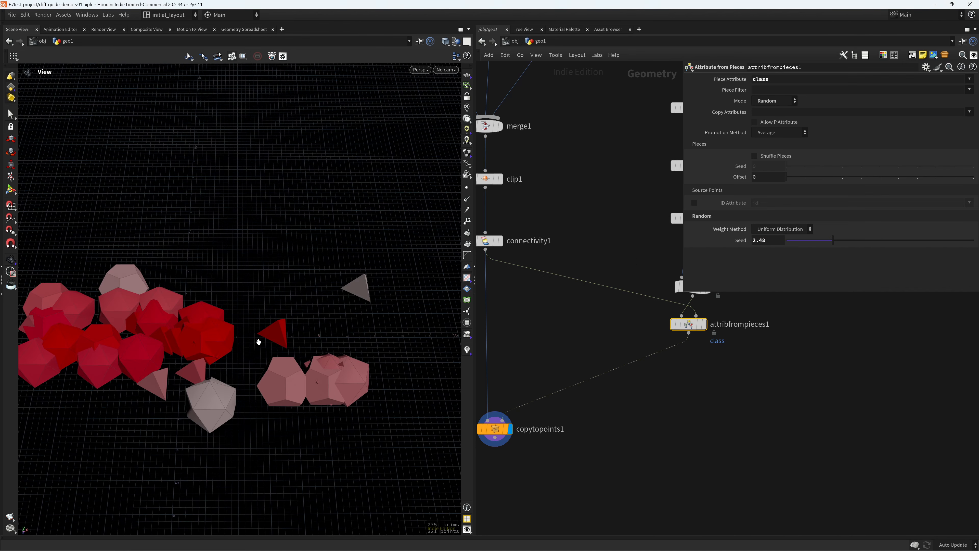
pyautogui.moveTo(257, 341); pyautogui.dragTo(287, 351)
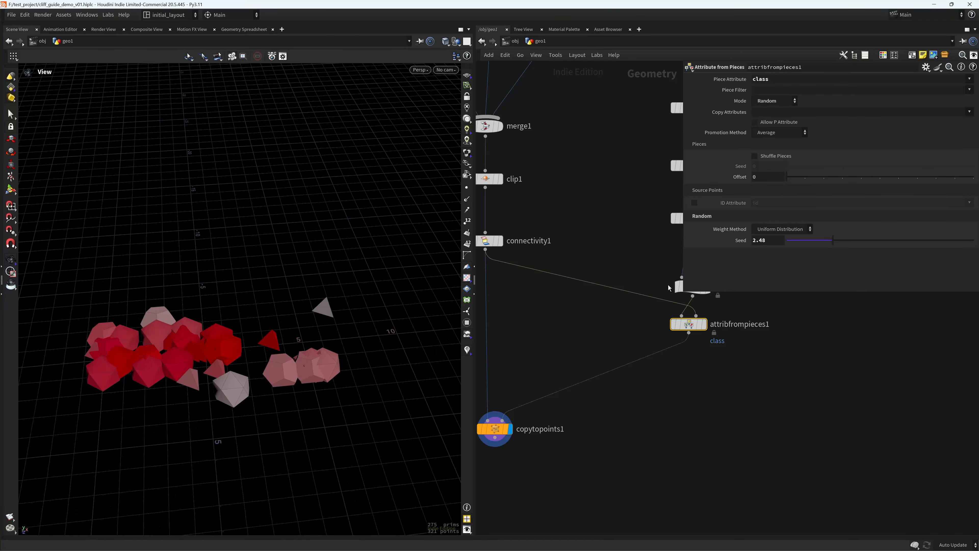
# - Add an Attribute Adjust Float node for pscale and insert it between Attribute from Pieces and Copy to Points
pyautogui.click(733, 302)
pyautogui.press('Tab')
pyautogui.write('adjf')
pyautogui.press('Return')
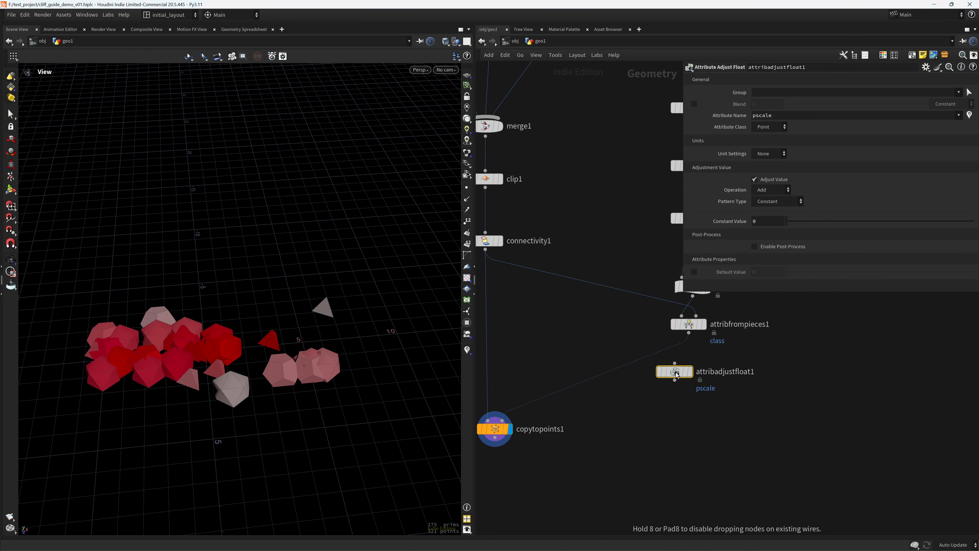
pyautogui.click(675, 372)
pyautogui.moveTo(675, 364); pyautogui.dragTo(686, 361)
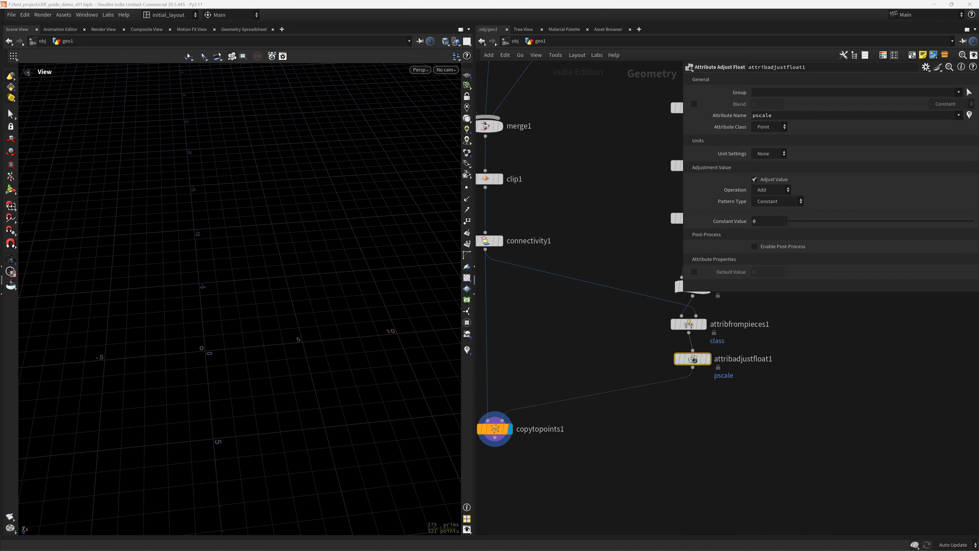
# - Set the pscale adjustment to a Noise pattern with a minimum value of 0.27 and an element size of 0.37
pyautogui.click(778, 201)
pyautogui.click(774, 233)
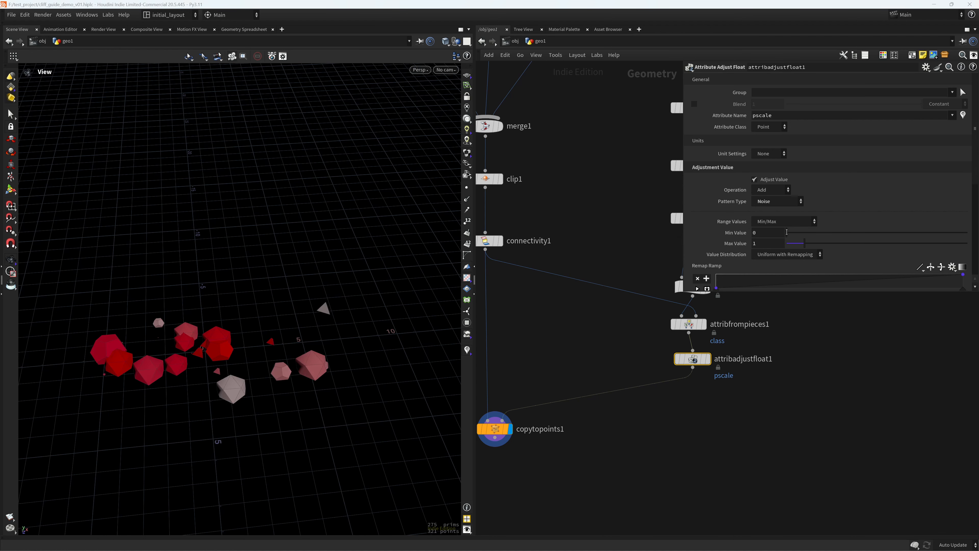
pyautogui.click(757, 234)
pyautogui.write('.27')
pyautogui.press('Return')
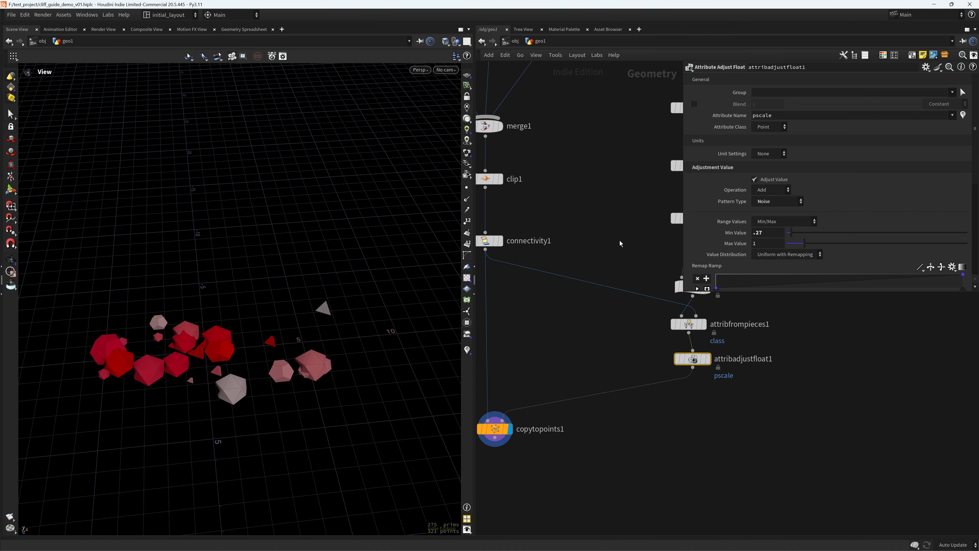
pyautogui.scroll(-4, 965, 178)
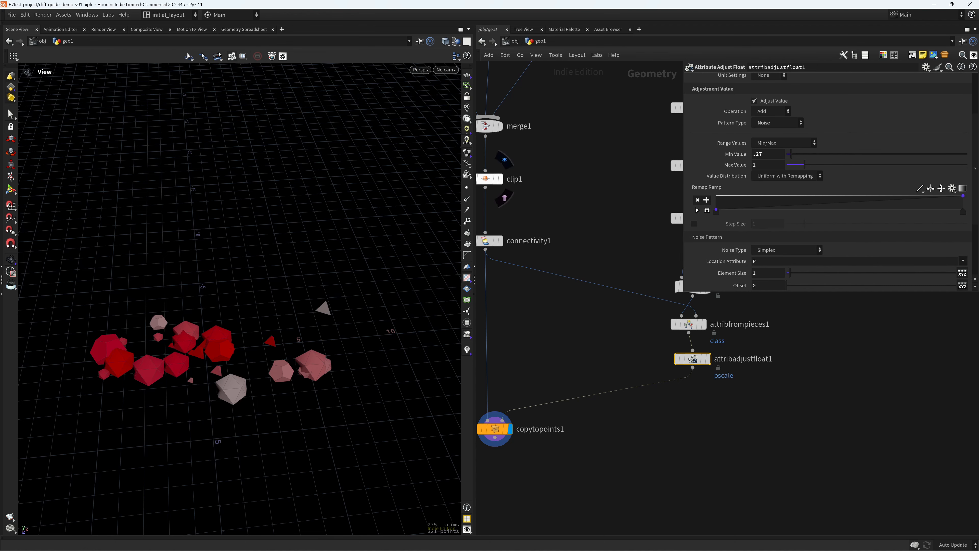
pyautogui.click(767, 274)
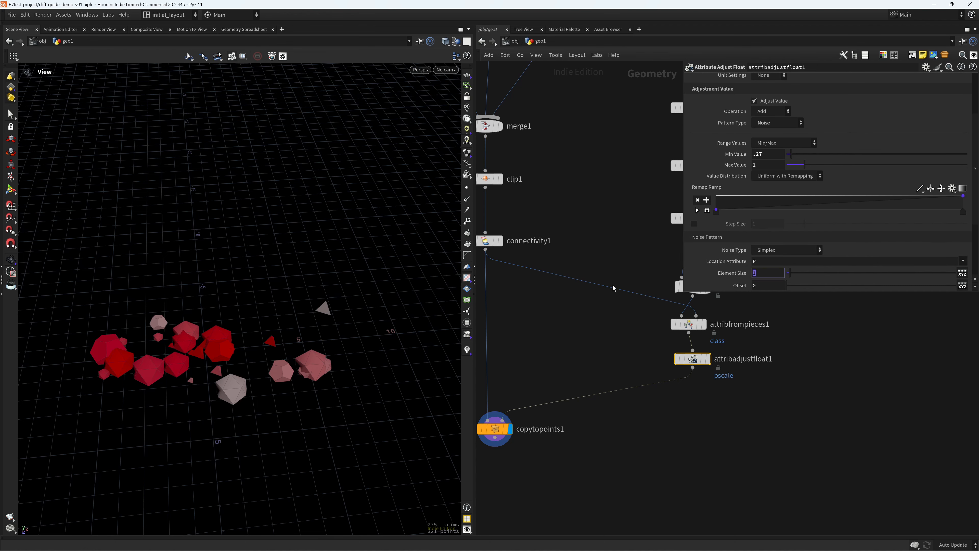
pyautogui.press('Return')
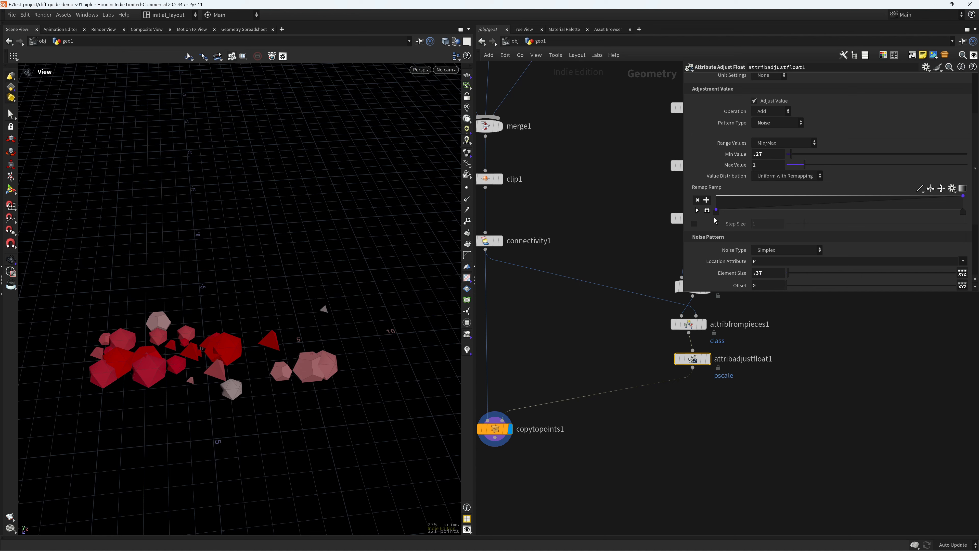
# - Duplicate the Attribute Adjust Float node directly below the original and set the copy's pattern type to Constant
pyautogui.moveTo(661, 347); pyautogui.dragTo(607, 312, button='middle')
pyautogui.keyDown('alt'); pyautogui.moveTo(639, 324); pyautogui.dragTo(641, 356); pyautogui.keyUp('alt')
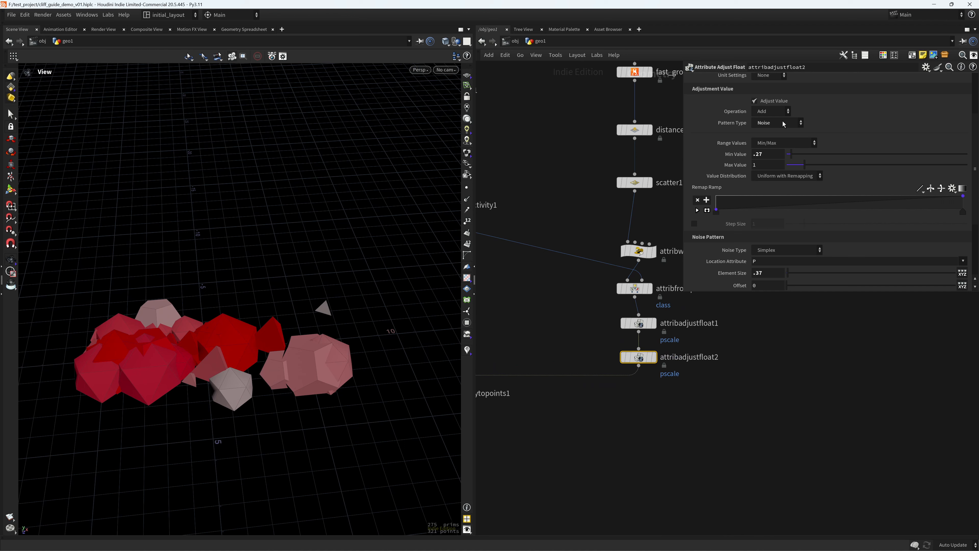
pyautogui.click(776, 124)
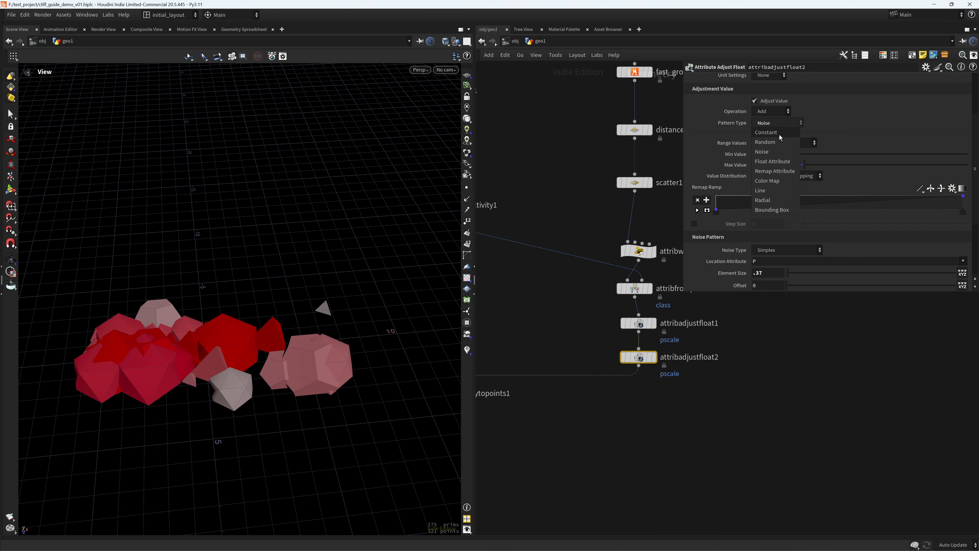
pyautogui.click(779, 133)
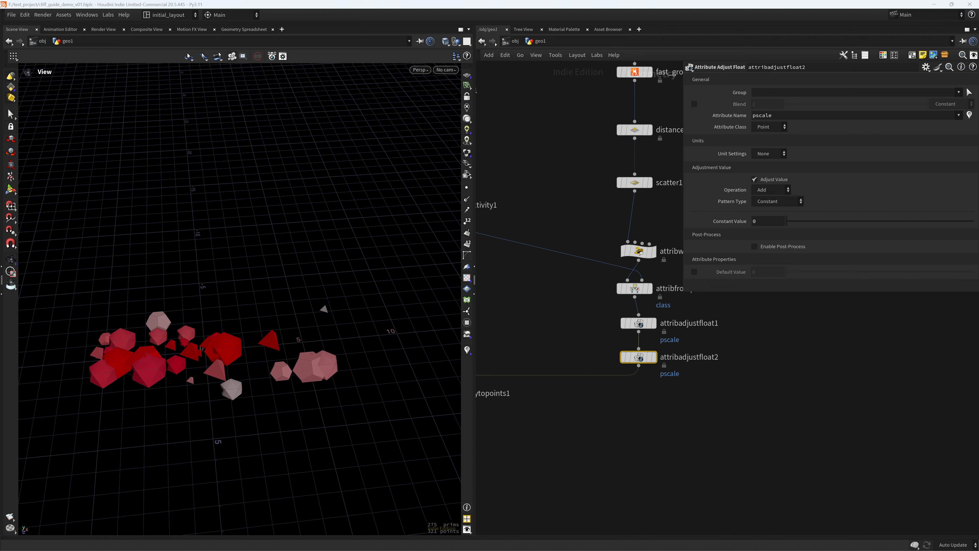
# - Set the constant value of the second pscale Attribute Adjust Float node to 0.56
pyautogui.moveTo(759, 222); pyautogui.dragTo(603, 238)
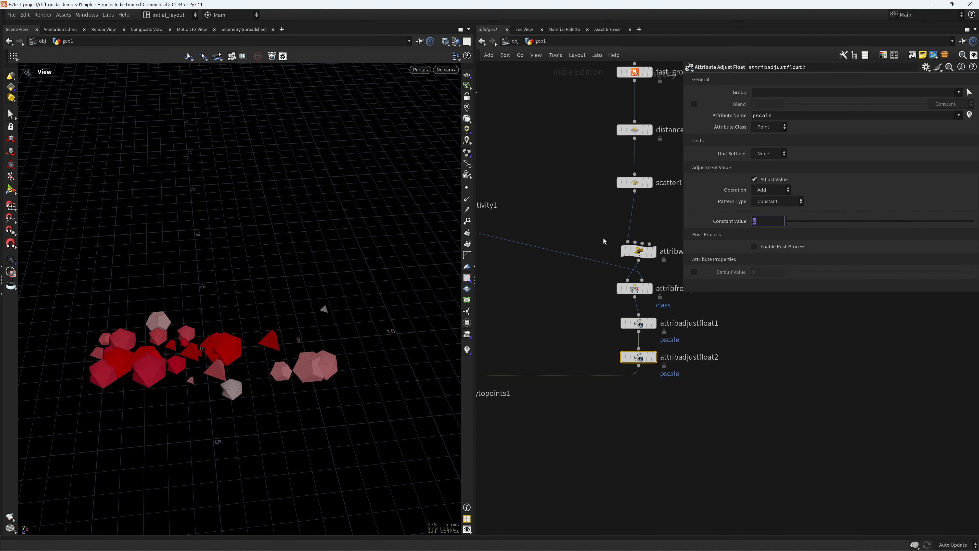
pyautogui.write('.56')
pyautogui.press('Return')
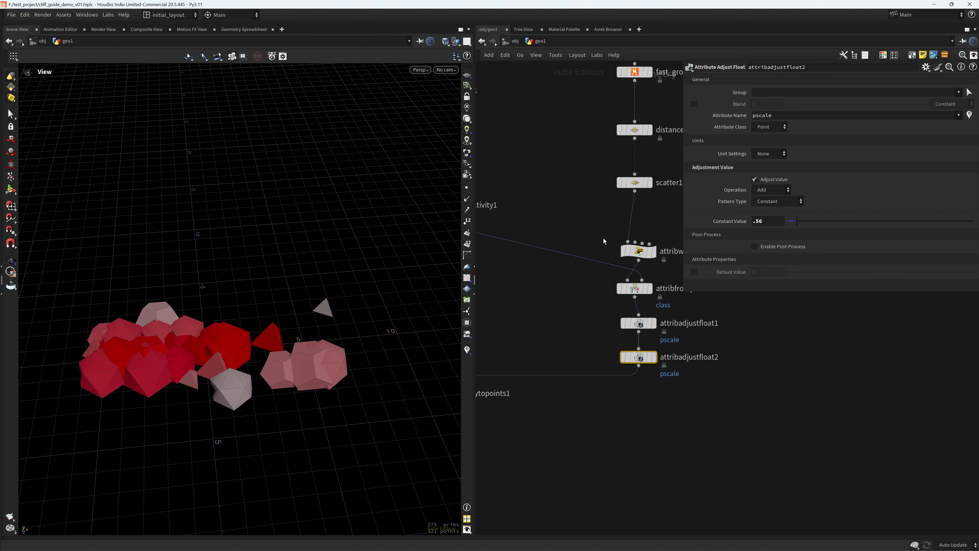
pyautogui.scroll(2, 211, 367)
pyautogui.scroll(-2, 247, 349)
pyautogui.scroll(3, 268, 334)
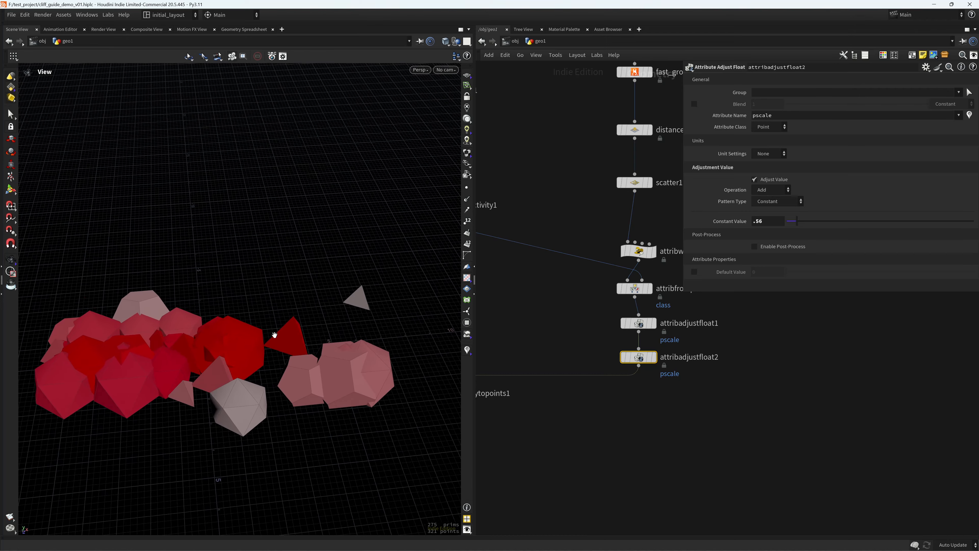
pyautogui.scroll(-3, 262, 353)
# - Move the Copy to Points node further down in the network and save the scene
pyautogui.moveTo(548, 421); pyautogui.dragTo(653, 391, button='middle')
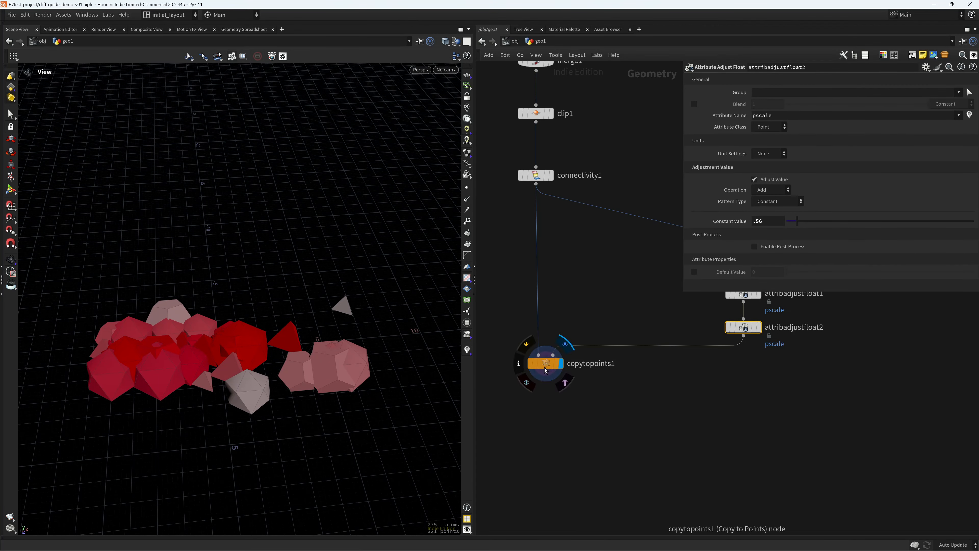
pyautogui.moveTo(546, 364); pyautogui.dragTo(543, 420)
pyautogui.scroll(2, 224, 357)
pyautogui.hotkey('ctrl', 's')
pyautogui.scroll(-2, 304, 366)
pyautogui.moveTo(310, 376); pyautogui.dragTo(266, 382, button='middle')
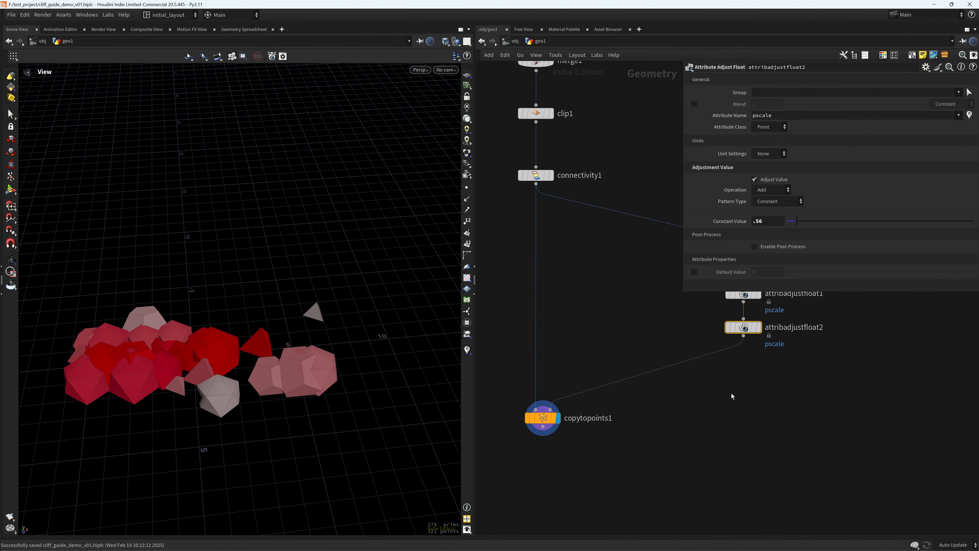
# - Add an Attribute Randomize node below the second Attribute Adjust Float node
pyautogui.moveTo(734, 366); pyautogui.dragTo(624, 387, button='middle')
pyautogui.scroll(2, 588, 392)
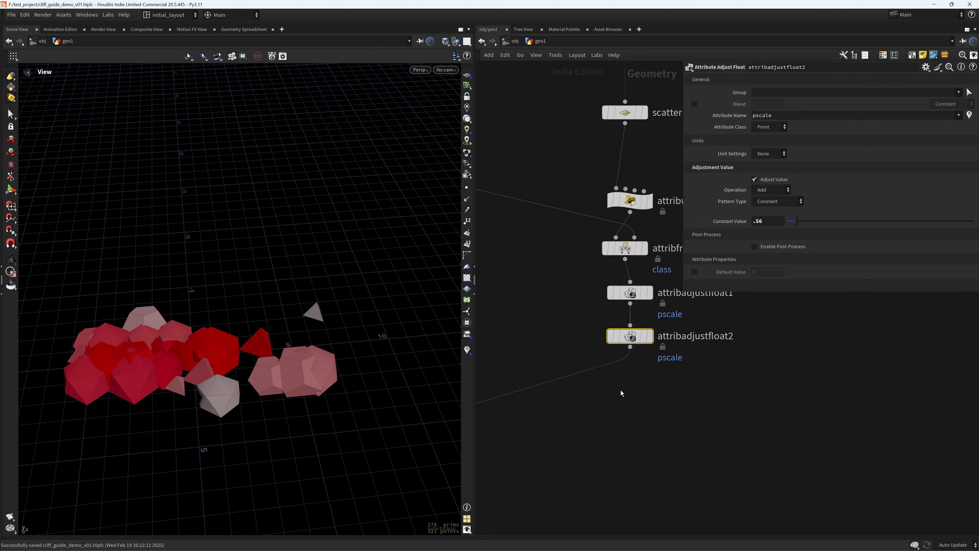
pyautogui.press('Tab')
pyautogui.write('attrand')
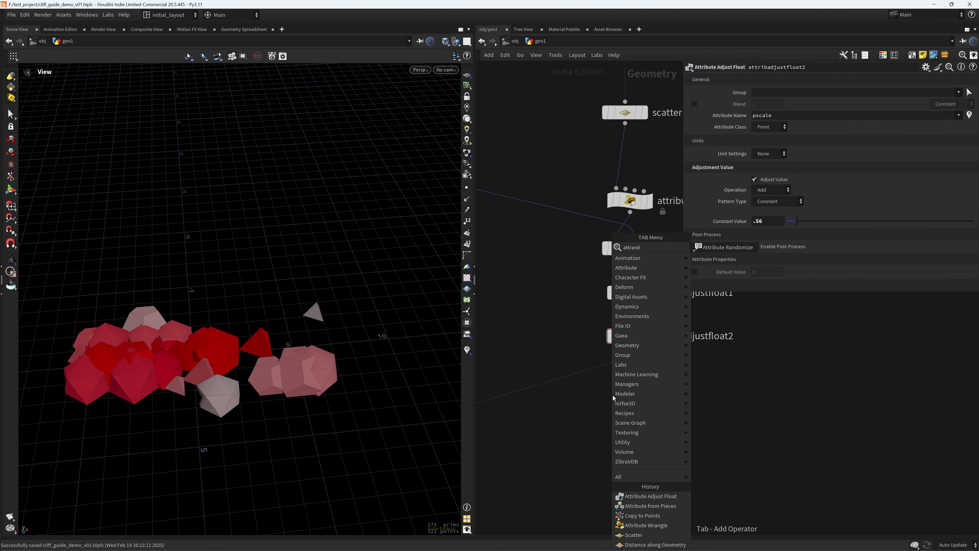
pyautogui.press('Return')
pyautogui.click(612, 394)
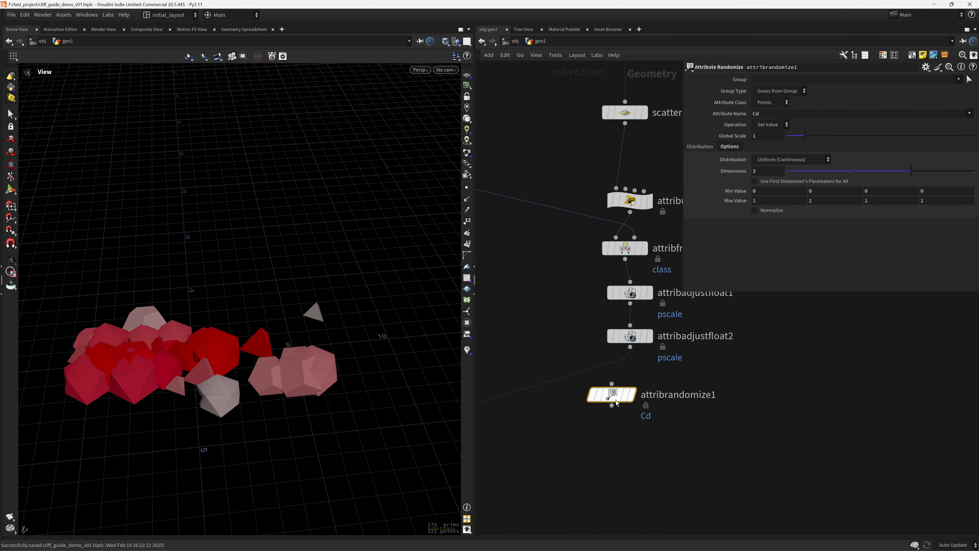
# - Insert the Attribute Randomize node directly below the second Attribute Adjust Float node and set its attribute name to scale
pyautogui.moveTo(615, 400); pyautogui.dragTo(633, 387)
pyautogui.click(650, 381)
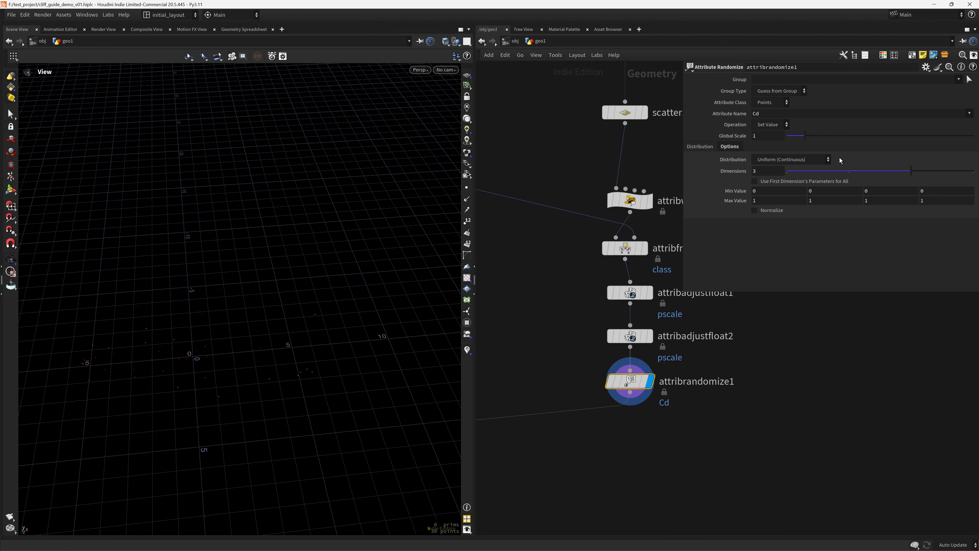
pyautogui.moveTo(761, 113); pyautogui.dragTo(658, 127)
pyautogui.write('scale')
pyautogui.press('Return')
# - Display the Copy to Points node and examine the copied pieces with the randomized scale
pyautogui.moveTo(565, 332); pyautogui.dragTo(699, 296, button='middle')
pyautogui.click(526, 416)
pyautogui.moveTo(526, 415); pyautogui.dragTo(432, 432, button='middle')
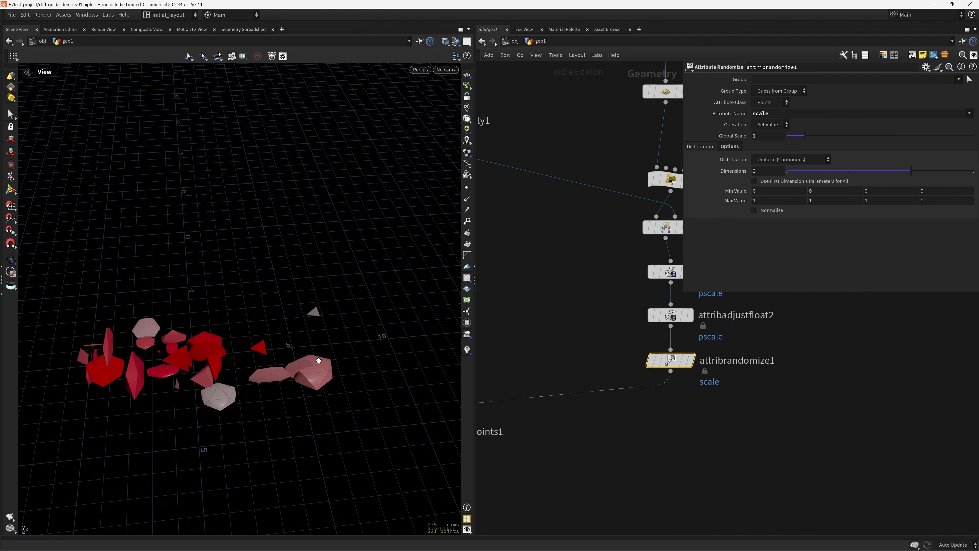
pyautogui.moveTo(250, 367); pyautogui.dragTo(173, 378, button='middle')
pyautogui.moveTo(561, 360); pyautogui.dragTo(499, 359, button='middle')
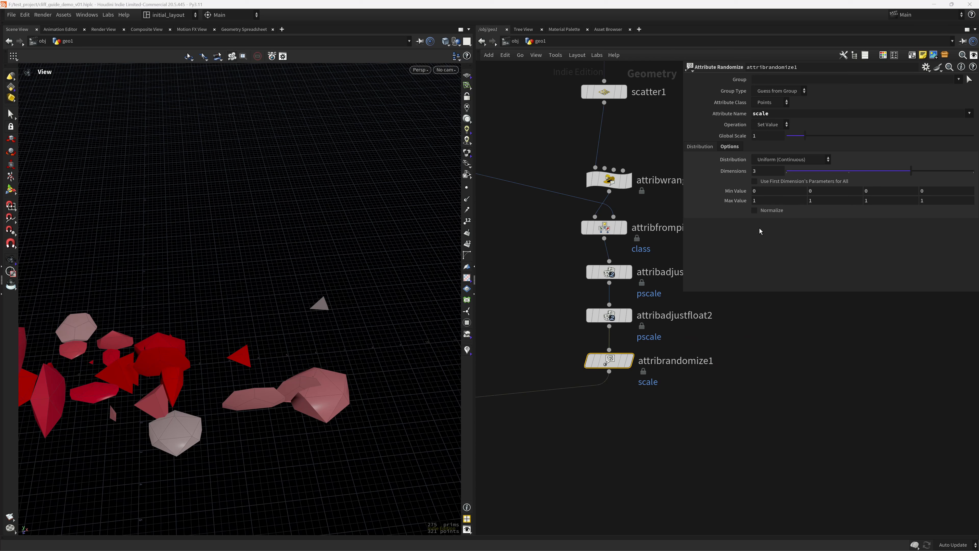
# - Set the first three minimum values of the scale randomization to 1
pyautogui.click(772, 194)
pyautogui.write('1')
pyautogui.press('Tab')
pyautogui.write('1')
pyautogui.press('Tab')
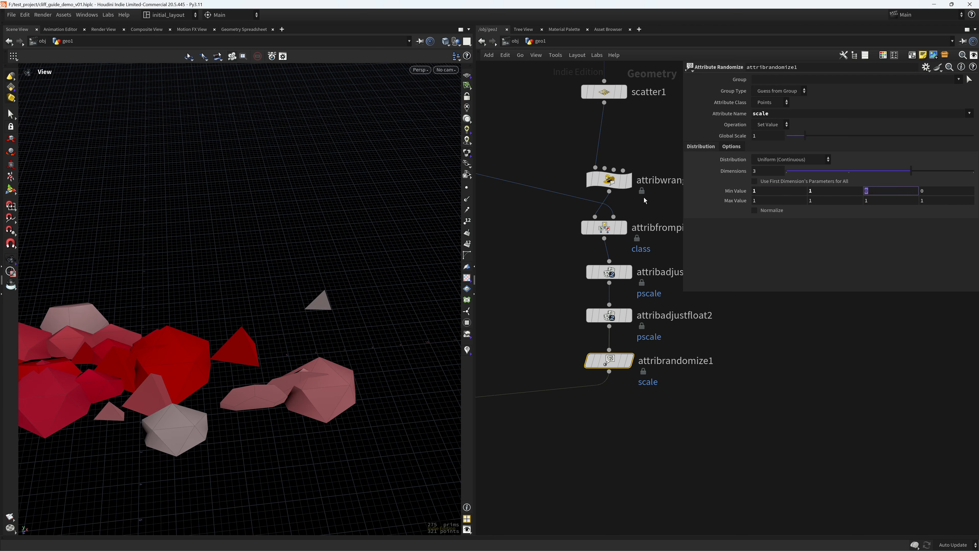
pyautogui.write('1')
pyautogui.press('Tab')
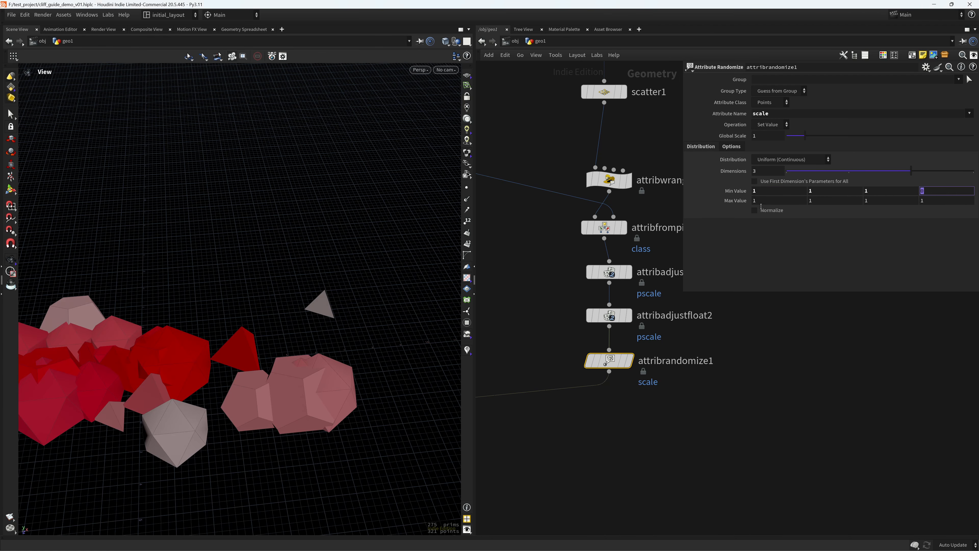
# - Set the first maximum value of the scale randomization to 2 and check the widened pieces
pyautogui.press('Tab')
pyautogui.press('Return')
pyautogui.scroll(-2, 247, 352)
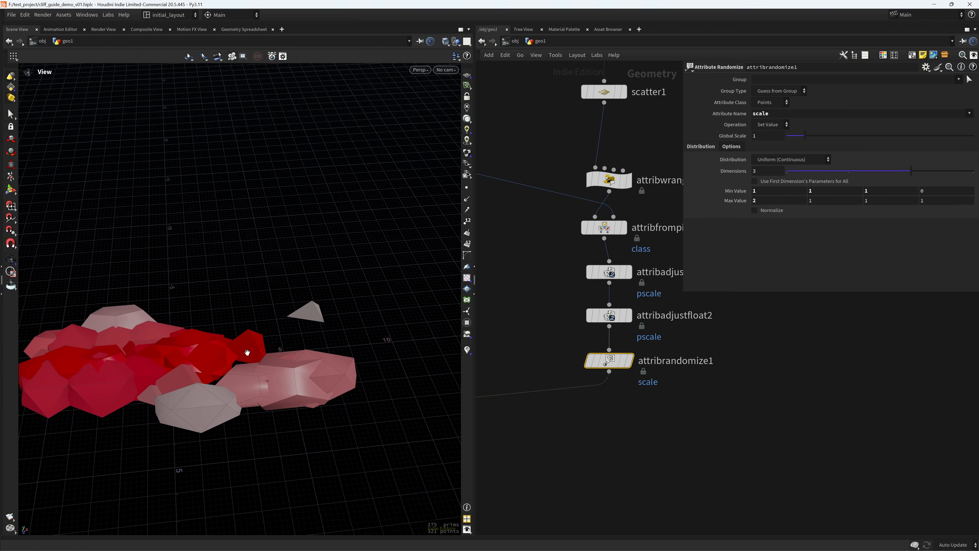
pyautogui.moveTo(247, 352); pyautogui.dragTo(270, 317, button='middle')
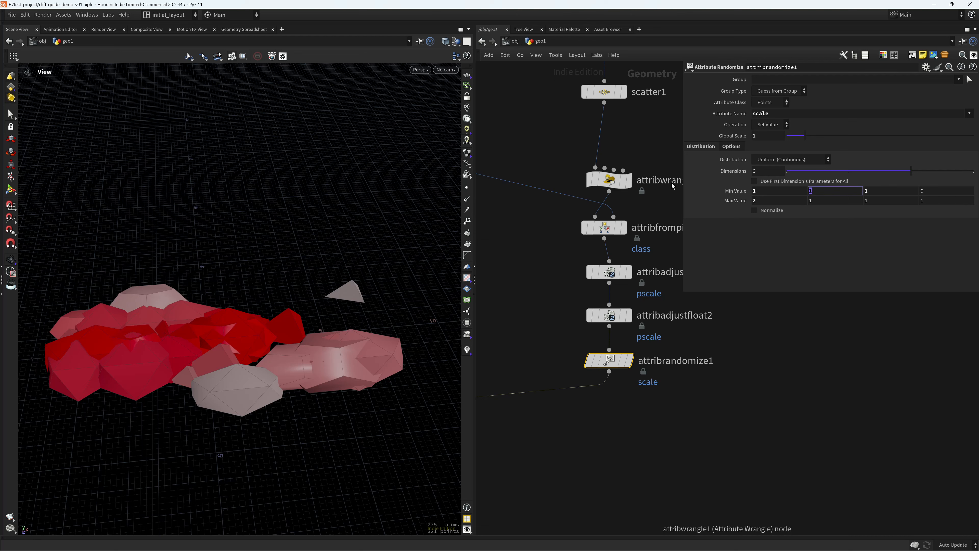
# - Set the second minimum value of the scale randomization to 0.2
pyautogui.write('.2')
pyautogui.press('Tab')
pyautogui.press('Tab')
pyautogui.press('Tab')
pyautogui.press('Tab')
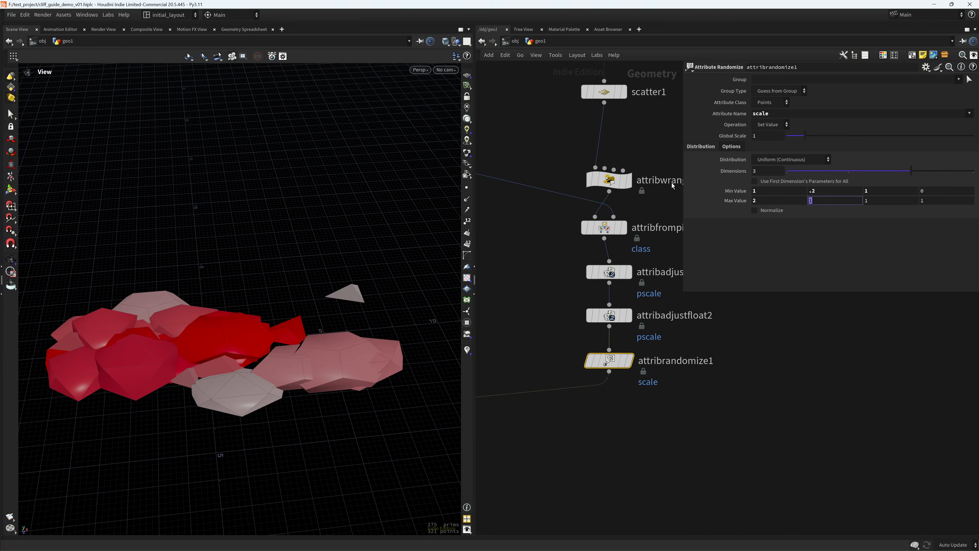
# - Set the second and third maximum values of the scale randomization to 2 and review the shapes
pyautogui.write('2')
pyautogui.press('Tab')
pyautogui.moveTo(256, 322)
pyautogui.mouseDown()
pyautogui.moveTo(247, 313)
pyautogui.moveTo(239, 320)
pyautogui.moveTo(247, 316)
pyautogui.moveTo(240, 405)
pyautogui.moveTo(262, 386)
pyautogui.moveTo(265, 328)
pyautogui.mouseUp()
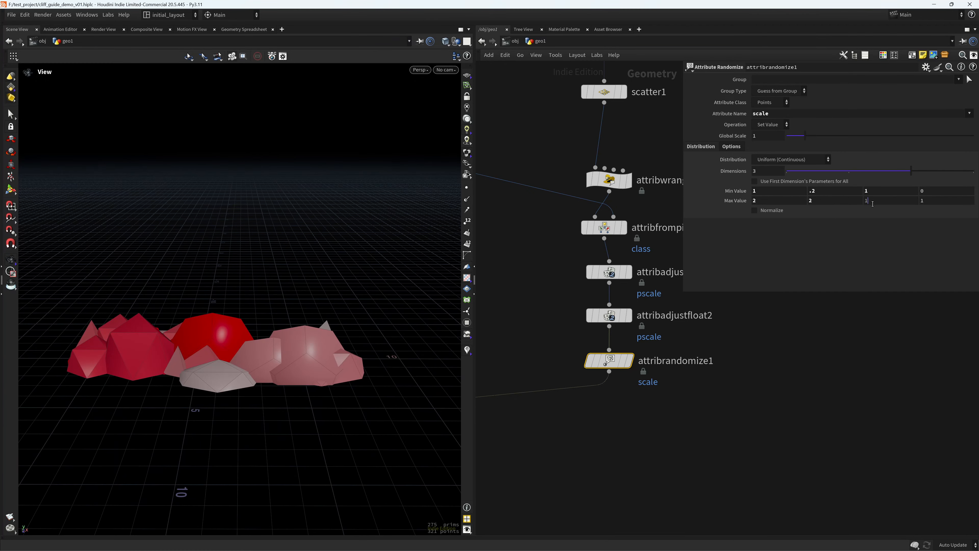
pyautogui.press('BackSpace')
pyautogui.write('2')
pyautogui.moveTo(274, 354); pyautogui.dragTo(259, 339)
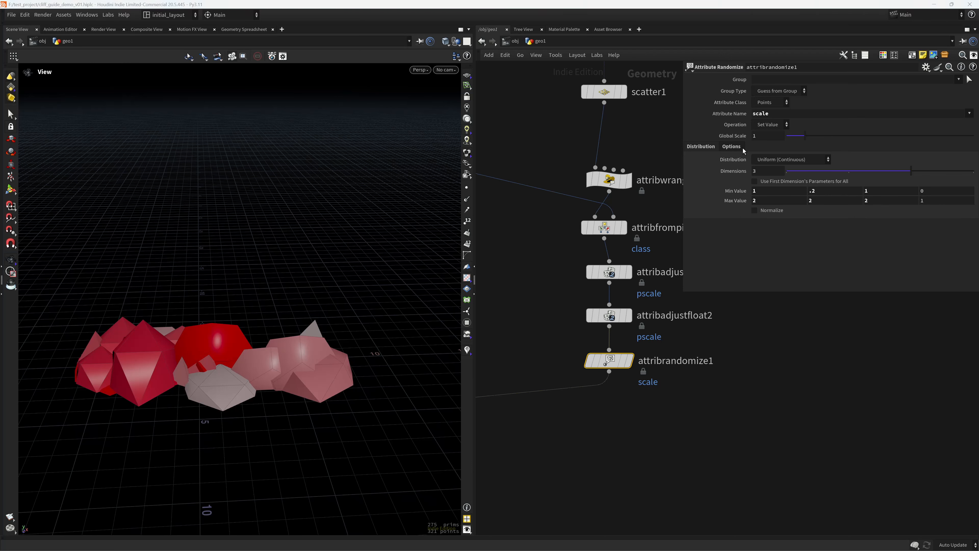
# - Set the Attribute Randomize node's global seed to 1.49 and save the scene
pyautogui.click(731, 147)
pyautogui.moveTo(838, 181); pyautogui.dragTo(835, 191)
pyautogui.moveTo(771, 180); pyautogui.dragTo(626, 194)
pyautogui.write('1.49')
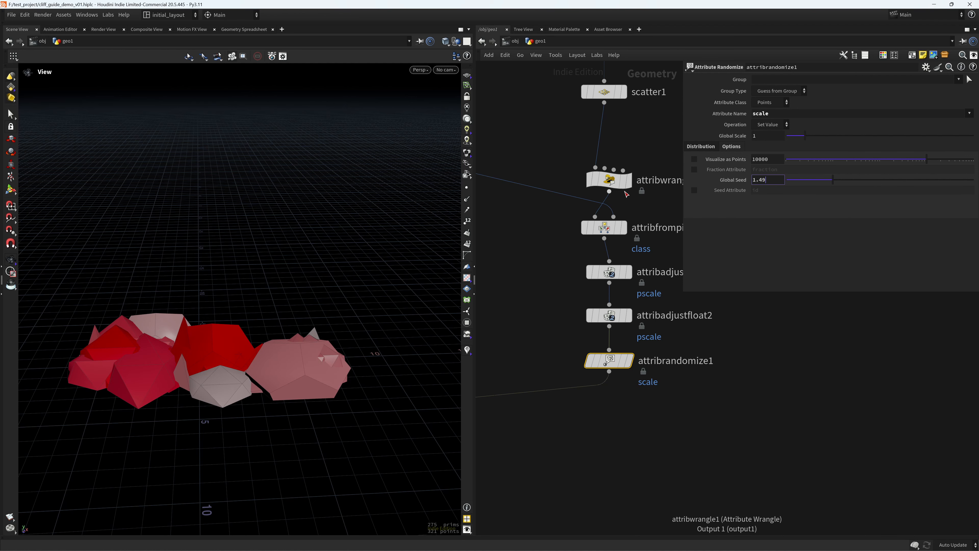
pyautogui.press('Return')
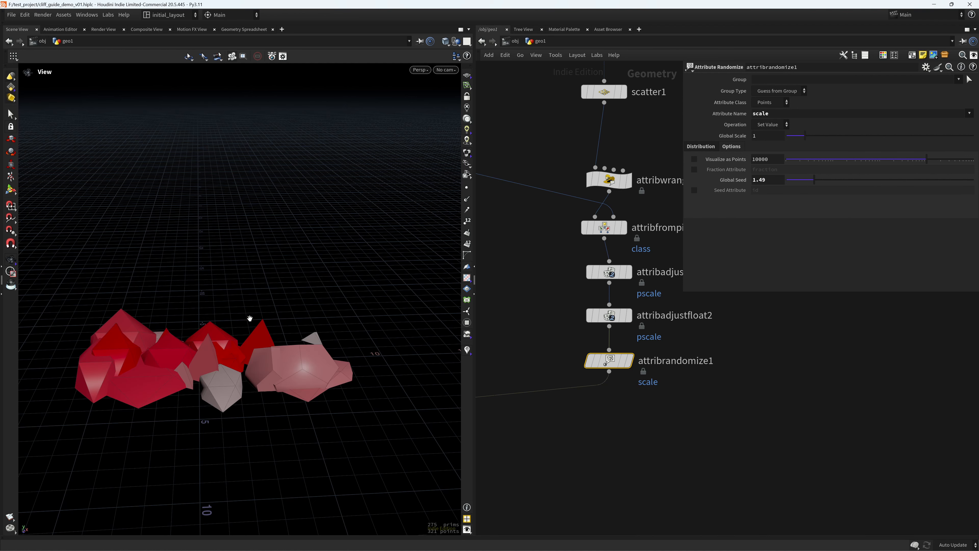
pyautogui.moveTo(249, 320); pyautogui.dragTo(265, 341)
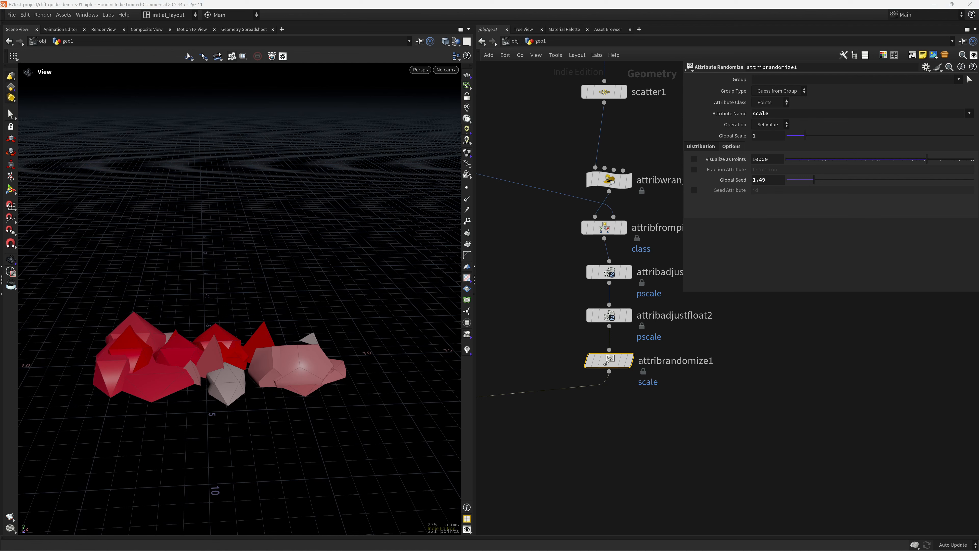
pyautogui.scroll(-5, 658, 413)
pyautogui.moveTo(638, 428); pyautogui.dragTo(656, 395, button='middle')
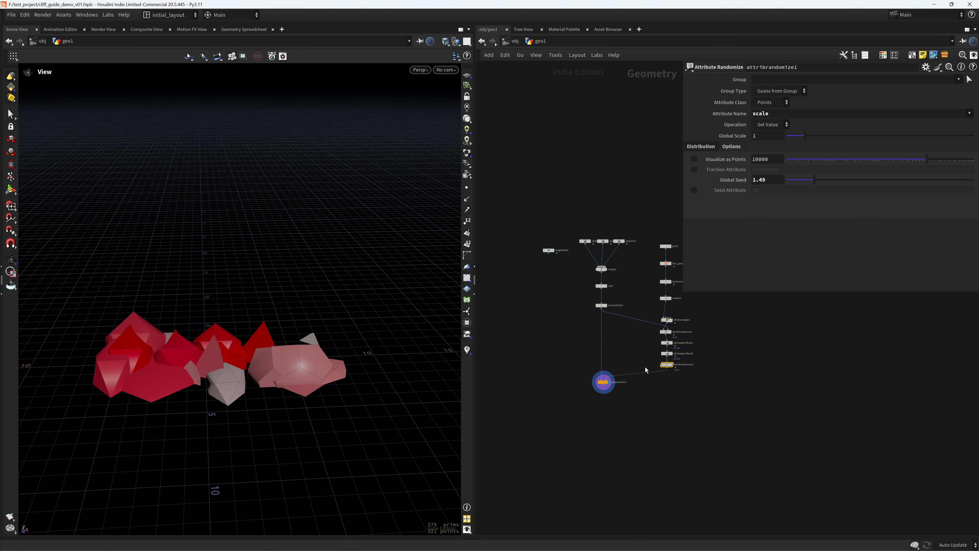
pyautogui.hotkey('ctrl', 's')
# - Turn off the mask attribute visualization in the Copy to Points node's info
pyautogui.scroll(4, 627, 394)
pyautogui.click(538, 361)
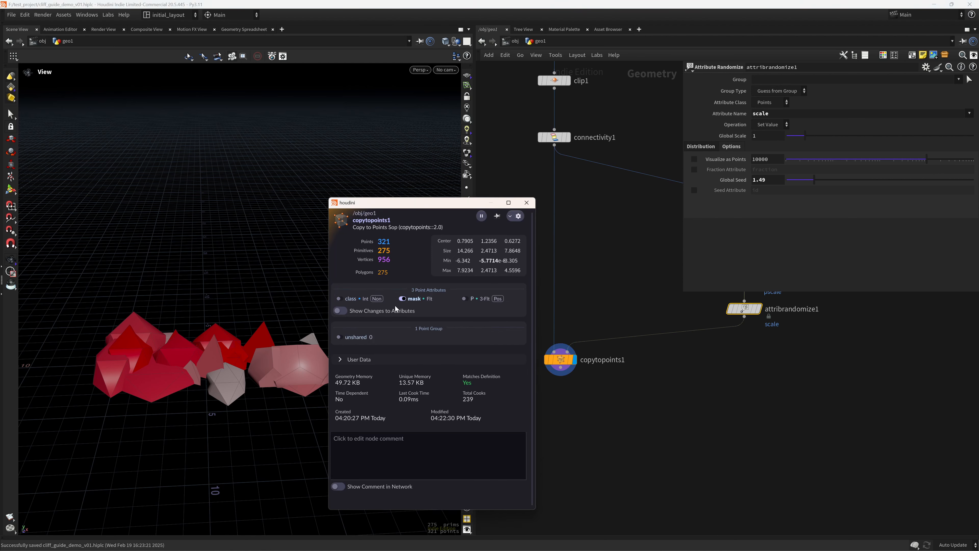
pyautogui.click(403, 299)
pyautogui.click(524, 205)
pyautogui.scroll(-2, 424, 266)
pyautogui.moveTo(272, 333); pyautogui.dragTo(269, 346)
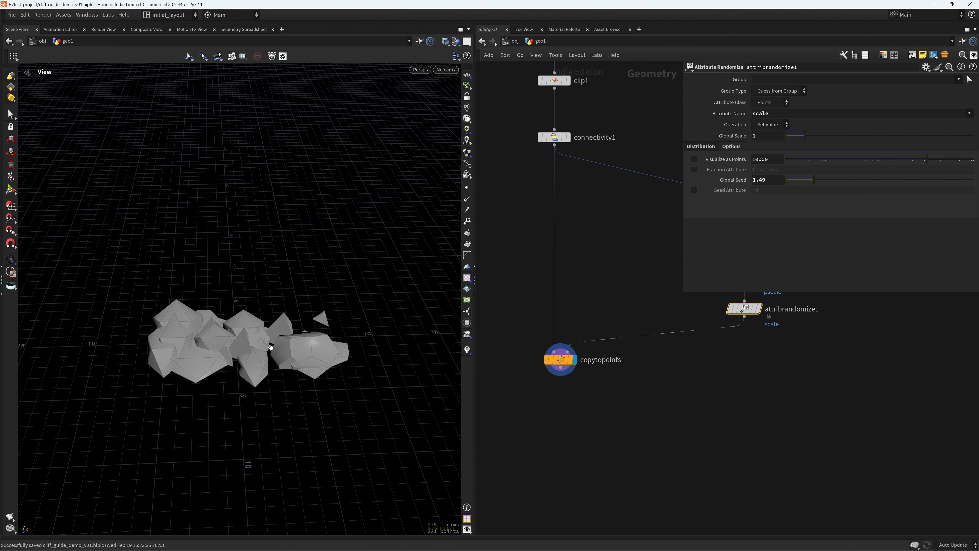
# - Save the scene and move the HeightField node beside the Copy to Points node, displaying each to compare their sizes
pyautogui.scroll(-6, 593, 421)
pyautogui.moveTo(547, 435); pyautogui.dragTo(587, 400, button='middle')
pyautogui.hotkey('ctrl', 's')
pyautogui.moveTo(586, 274); pyautogui.dragTo(566, 357)
pyautogui.click(575, 346)
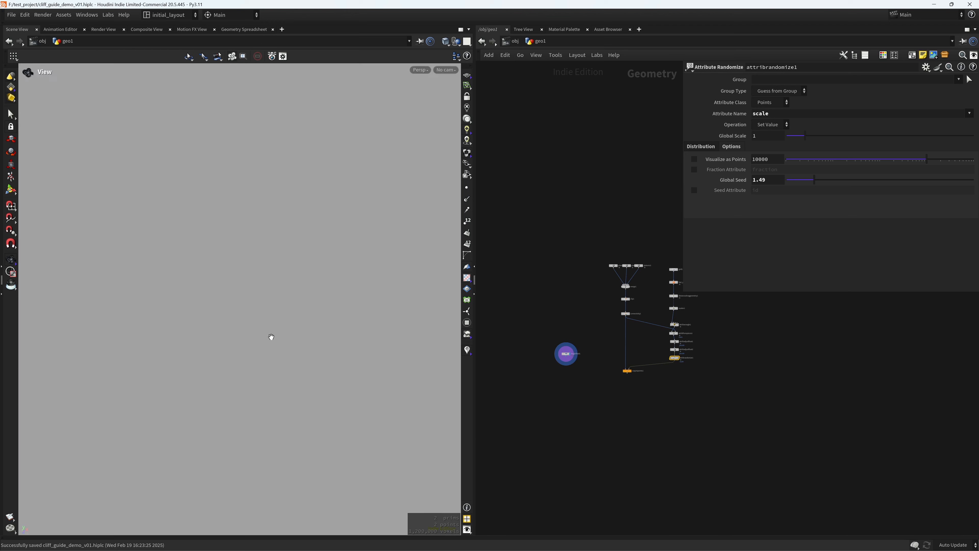
pyautogui.hotkey('space', 'a')
pyautogui.click(635, 362)
pyautogui.hotkey('space', 'f')
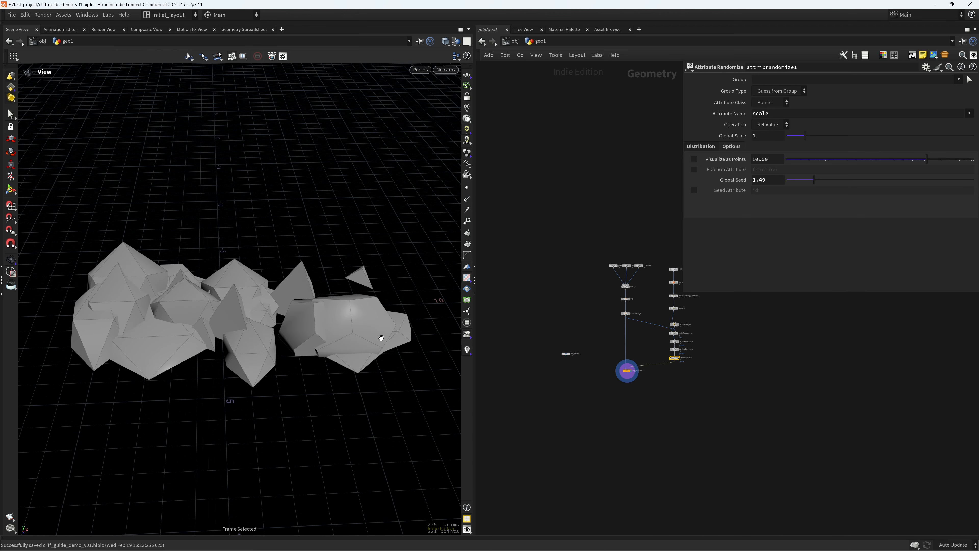
# - Add a Match Size node below the Copy to Points node, connect it to that node's output and display it
pyautogui.scroll(5, 654, 382)
pyautogui.press('Tab')
pyautogui.write('matchs')
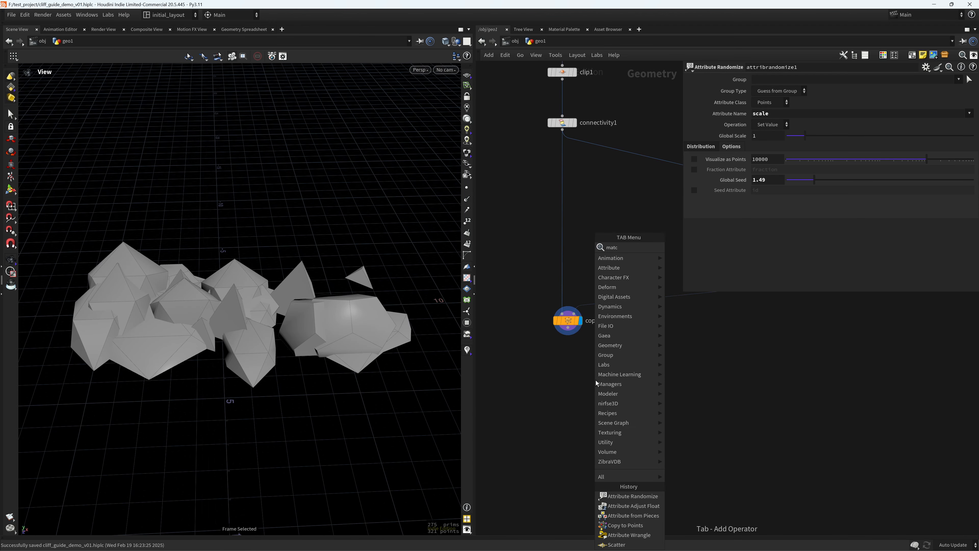
pyautogui.press('Return')
pyautogui.click(595, 379)
pyautogui.moveTo(594, 381); pyautogui.dragTo(568, 389)
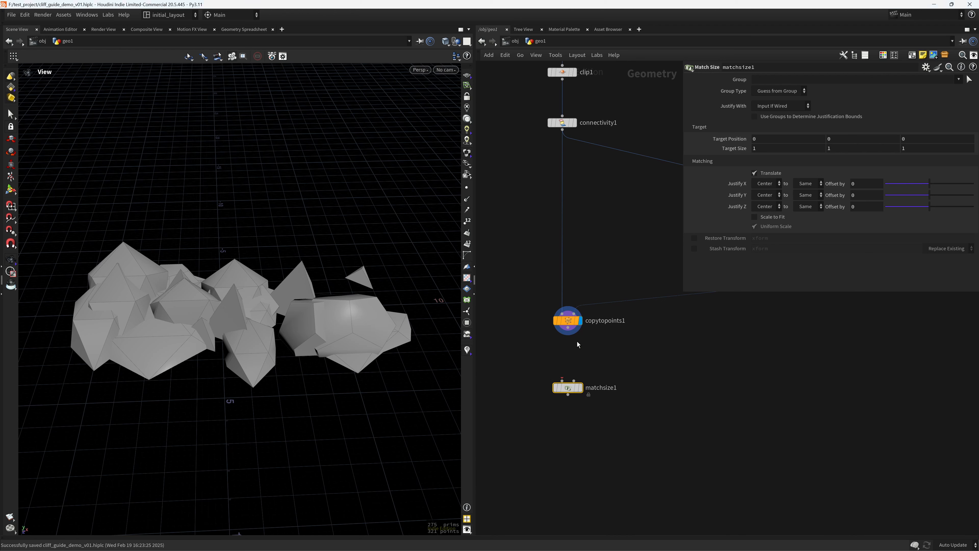
pyautogui.moveTo(567, 327); pyautogui.dragTo(574, 393)
pyautogui.click(589, 377)
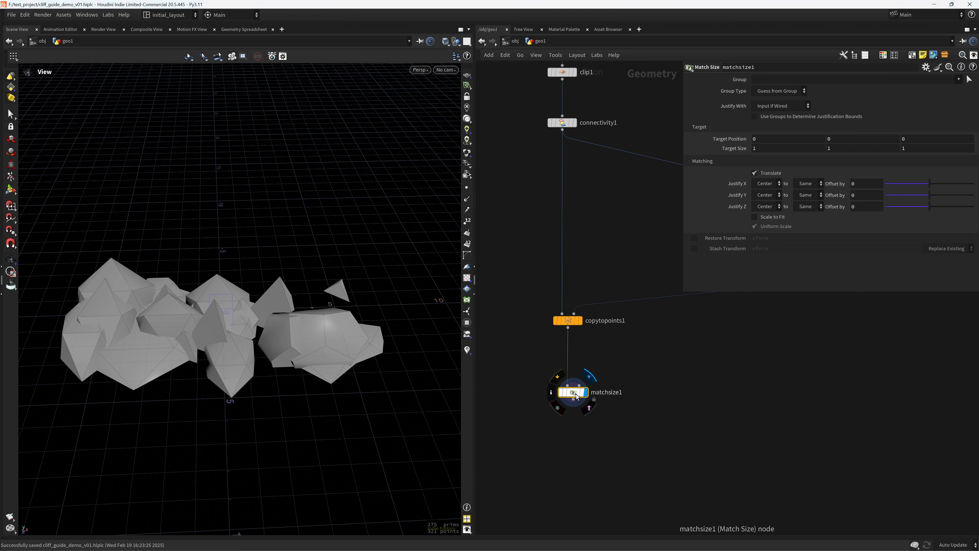
# - Set the Match Size node's Justify Y to Min so the pieces sit on the ground plane
pyautogui.click(771, 196)
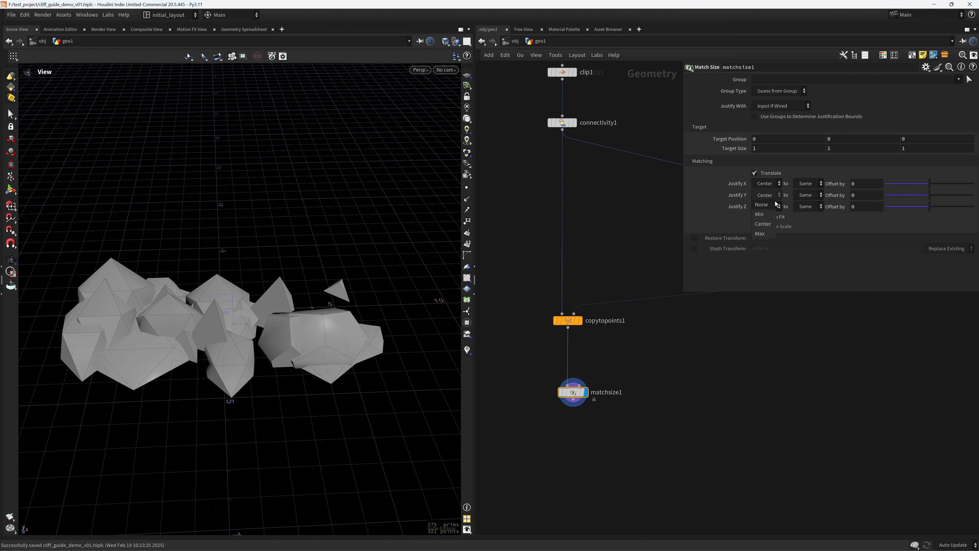
pyautogui.click(765, 217)
pyautogui.moveTo(234, 388); pyautogui.dragTo(319, 344)
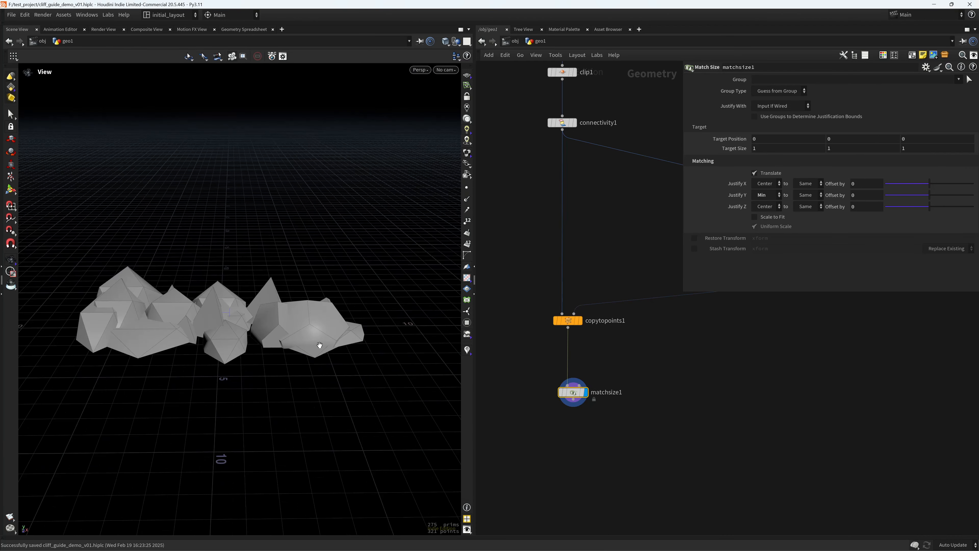
# - Enable Scale to Fit on the Match Size node and set its target size to 1500 on all three axes
pyautogui.click(771, 218)
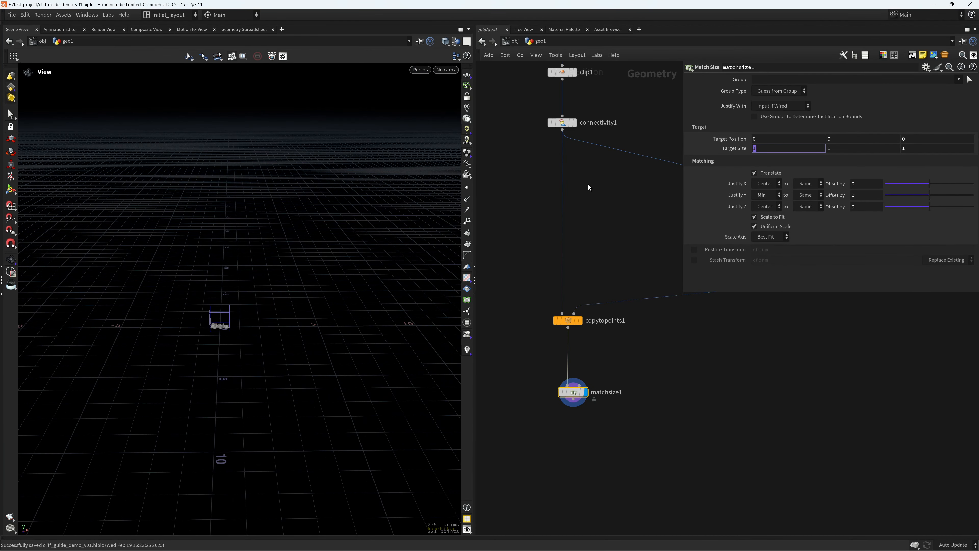
pyautogui.write('00')
pyautogui.press('Tab')
pyautogui.write('1500')
pyautogui.press('Tab')
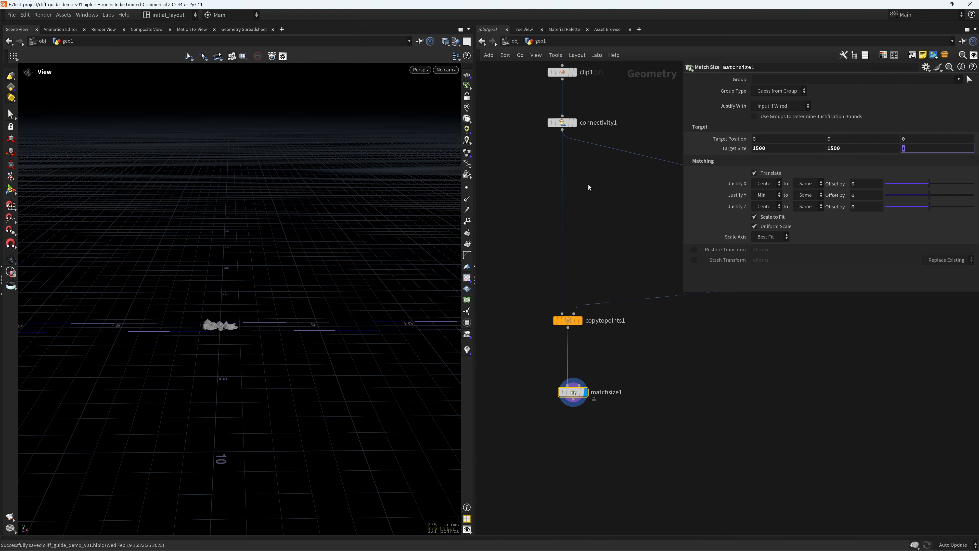
pyautogui.write('1500')
pyautogui.press('Tab')
# - Undo the stray entry in the Match Size node's X offset and save the scene
pyautogui.write('a')
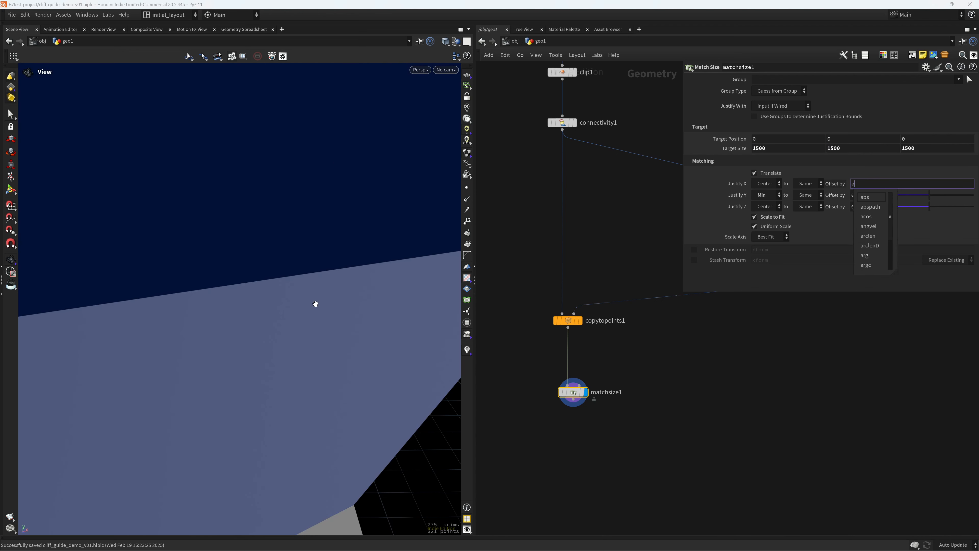
pyautogui.click(738, 363)
pyautogui.hotkey('ctrl', 'z')
pyautogui.hotkey('ctrl', 'z')
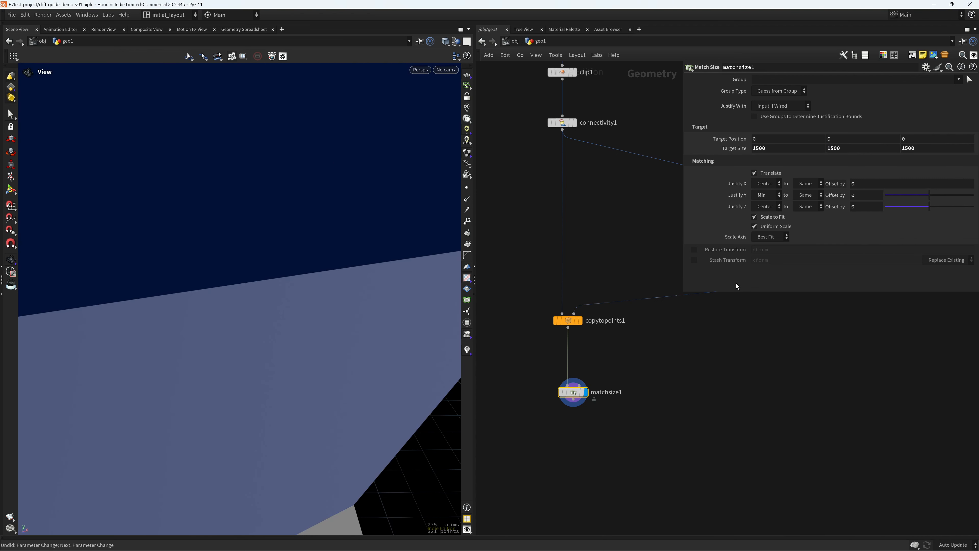
pyautogui.moveTo(324, 339); pyautogui.dragTo(299, 340)
pyautogui.hotkey('space', 'h')
pyautogui.scroll(-4, 362, 349)
pyautogui.hotkey('ctrl', 's')
# - Add a HeightField Project node and place it below the HeightField node, beside the Match Size branch
pyautogui.scroll(-7, 655, 407)
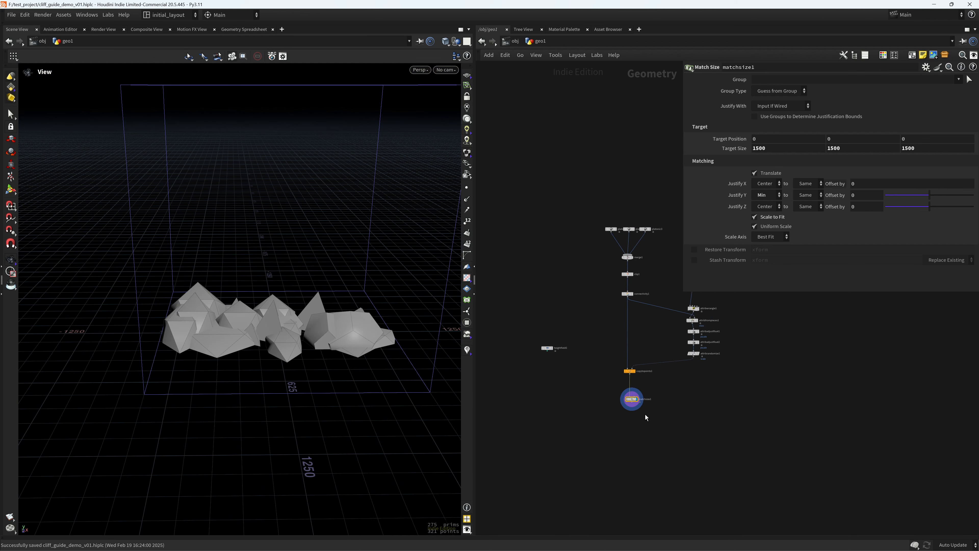
pyautogui.moveTo(547, 418); pyautogui.dragTo(559, 404, button='middle')
pyautogui.scroll(3, 567, 408)
pyautogui.press('Tab')
pyautogui.write('hfpro')
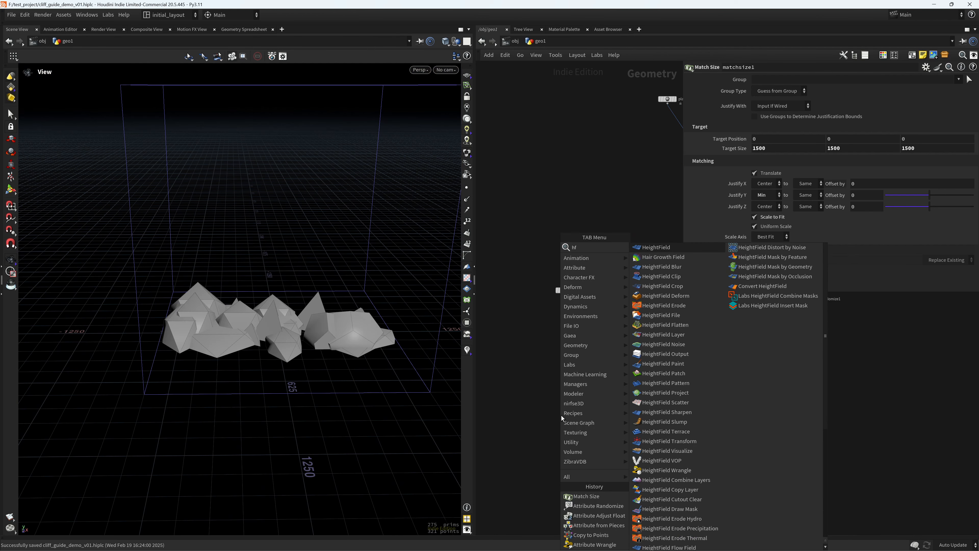
pyautogui.press('Return')
pyautogui.press('Return')
pyautogui.moveTo(568, 292); pyautogui.dragTo(563, 367)
pyautogui.click(560, 370)
pyautogui.moveTo(568, 414); pyautogui.dragTo(571, 433)
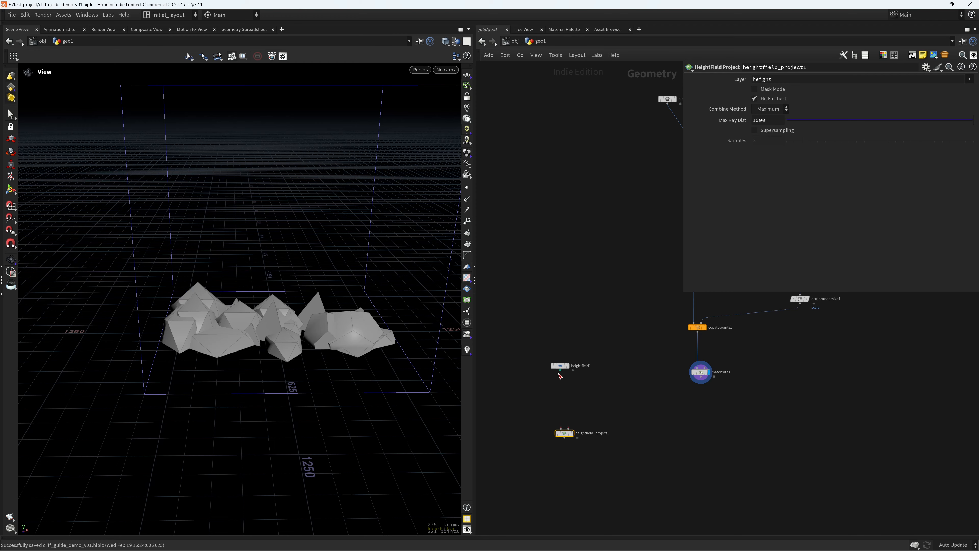
# - Connect the HeightField and Match Size outputs to the HeightField Project node, display it and save the scene
pyautogui.moveTo(559, 374); pyautogui.dragTo(689, 393)
pyautogui.click(573, 432)
pyautogui.scroll(5, 370, 336)
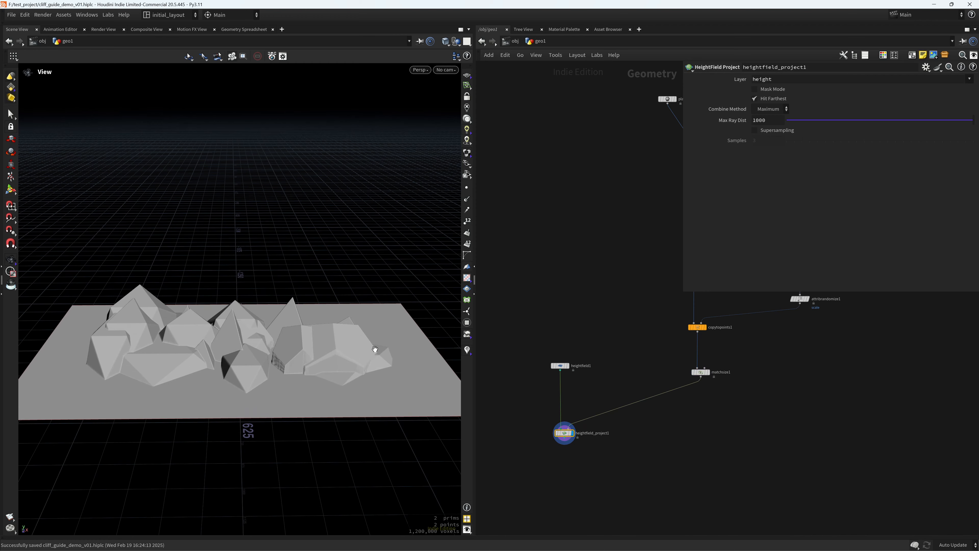
pyautogui.moveTo(375, 349); pyautogui.dragTo(334, 380)
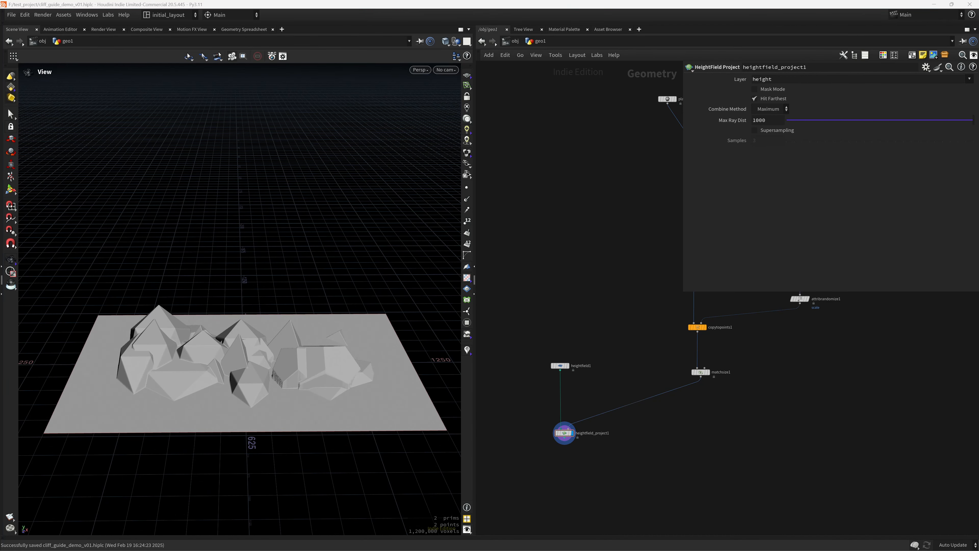
pyautogui.moveTo(308, 370)
pyautogui.mouseDown(button='right')
pyautogui.moveTo(306, 350)
pyautogui.moveTo(326, 373)
pyautogui.mouseUp(button='right')
pyautogui.hotkey('ctrl', 's')
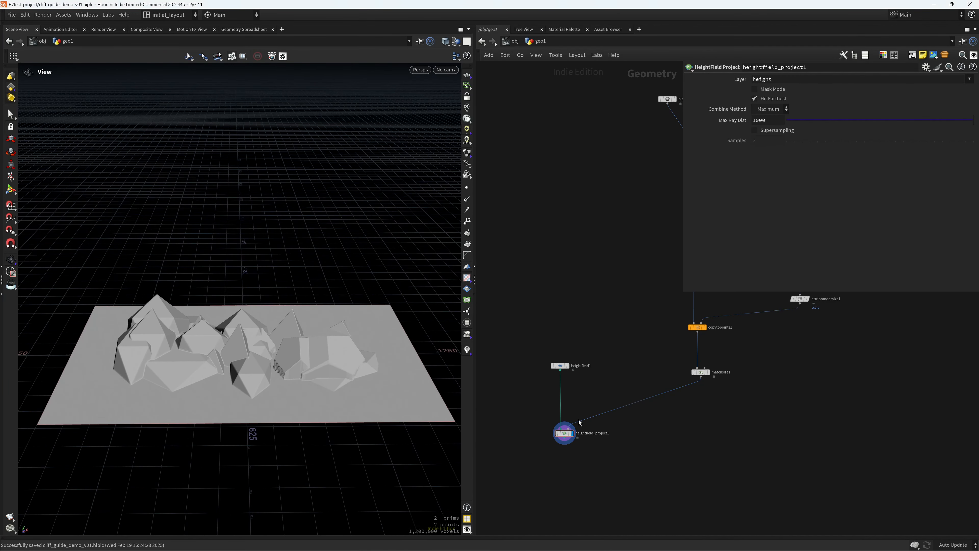
# - Select the HeightField Project node and examine the cliff shapes projected onto the terrain
pyautogui.scroll(3, 582, 416)
pyautogui.scroll(2, 574, 410)
pyautogui.moveTo(534, 328); pyautogui.dragTo(643, 400)
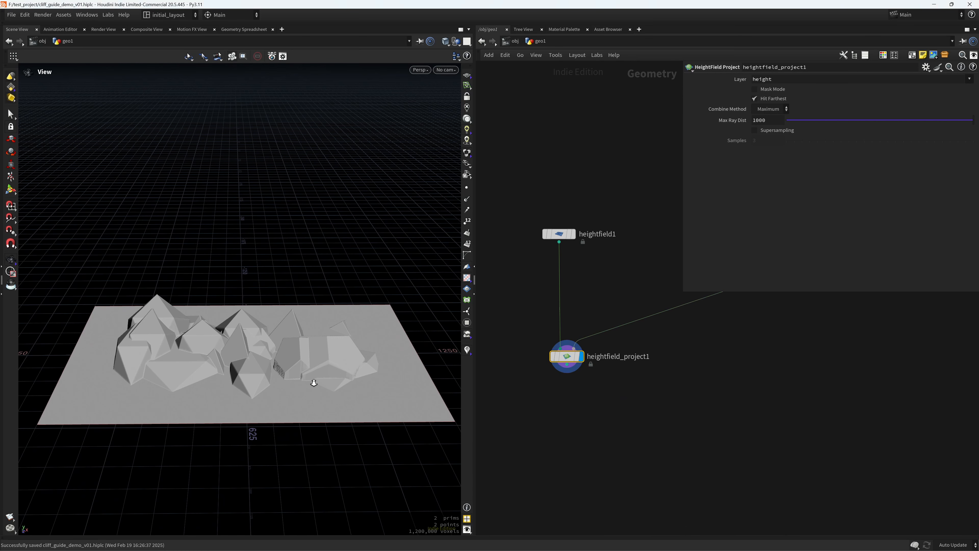
pyautogui.moveTo(313, 381); pyautogui.dragTo(318, 371)
pyautogui.moveTo(230, 370); pyautogui.dragTo(285, 372, button='right')
pyautogui.moveTo(285, 372); pyautogui.dragTo(321, 367, button='middle')
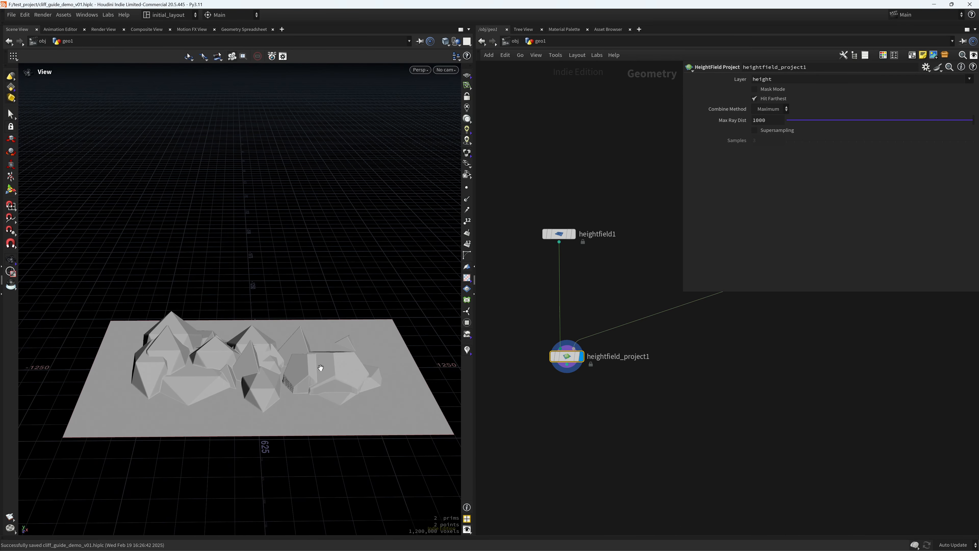
# - Inspect the projected cliff terrain from several angles
pyautogui.moveTo(326, 357); pyautogui.dragTo(347, 357, button='right')
pyautogui.moveTo(347, 357); pyautogui.dragTo(330, 367, button='middle')
pyautogui.moveTo(330, 367); pyautogui.dragTo(266, 372, button='right')
pyautogui.moveTo(265, 372); pyautogui.dragTo(287, 368, button='middle')
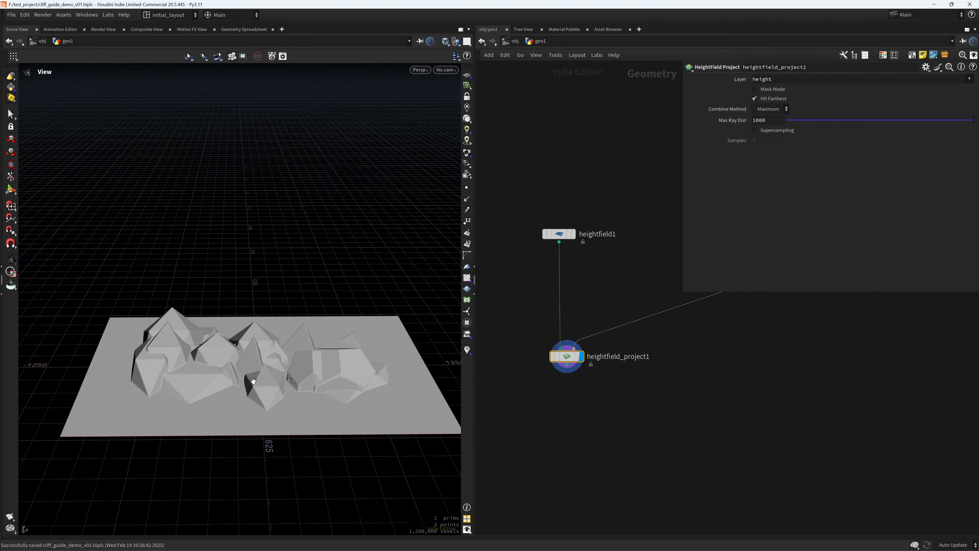
pyautogui.moveTo(287, 368); pyautogui.dragTo(310, 365, button='right')
pyautogui.moveTo(310, 365); pyautogui.dragTo(228, 365)
pyautogui.moveTo(312, 387); pyautogui.dragTo(317, 390, button='right')
pyautogui.moveTo(317, 390); pyautogui.dragTo(313, 376)
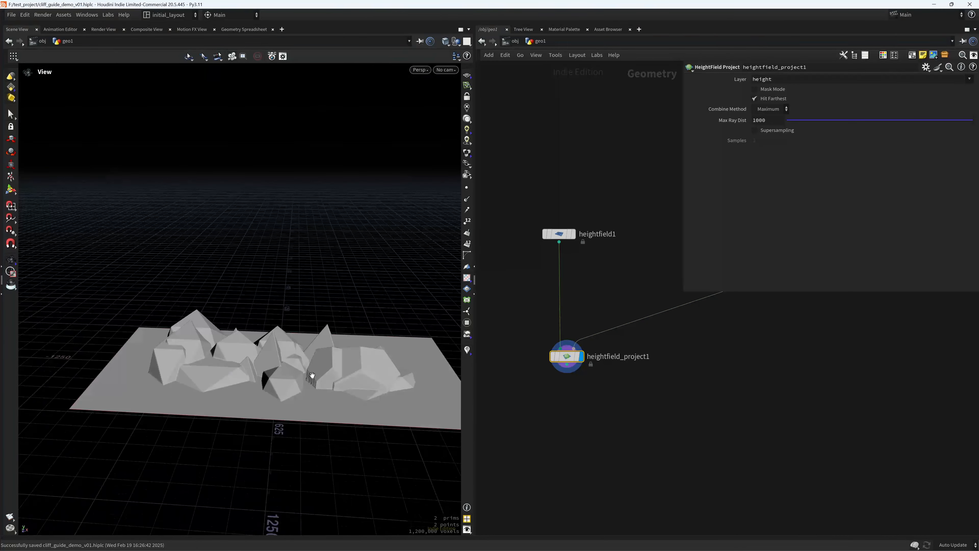
pyautogui.moveTo(313, 376); pyautogui.dragTo(302, 383, button='right')
pyautogui.moveTo(302, 383); pyautogui.dragTo(337, 374)
# - Add a HeightField Mask Expand node below the HeightField Project node, connect it to that node's output and display it
pyautogui.scroll(3, 563, 409)
pyautogui.press('Tab')
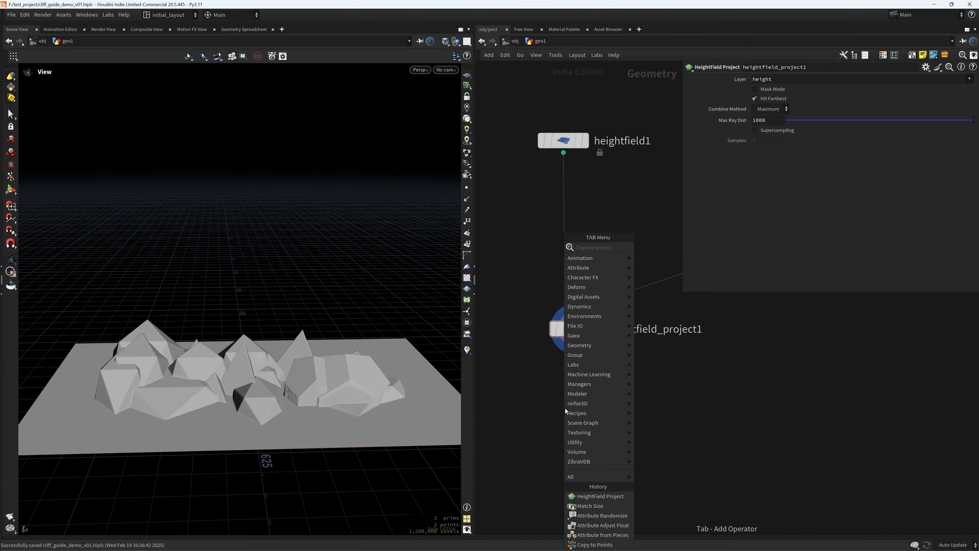
pyautogui.write('maskex')
pyautogui.press('Return')
pyautogui.click(565, 408)
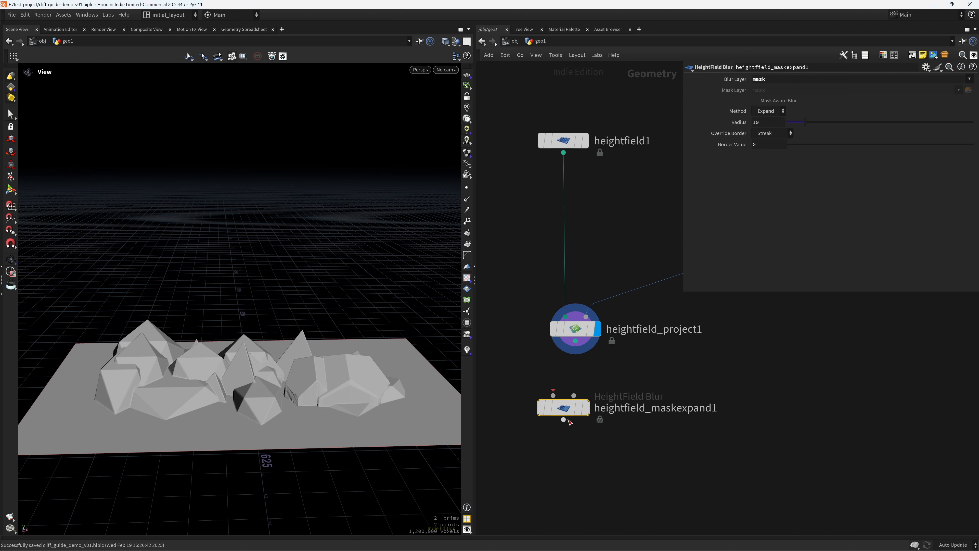
pyautogui.moveTo(575, 341); pyautogui.dragTo(575, 408)
pyautogui.click(607, 421)
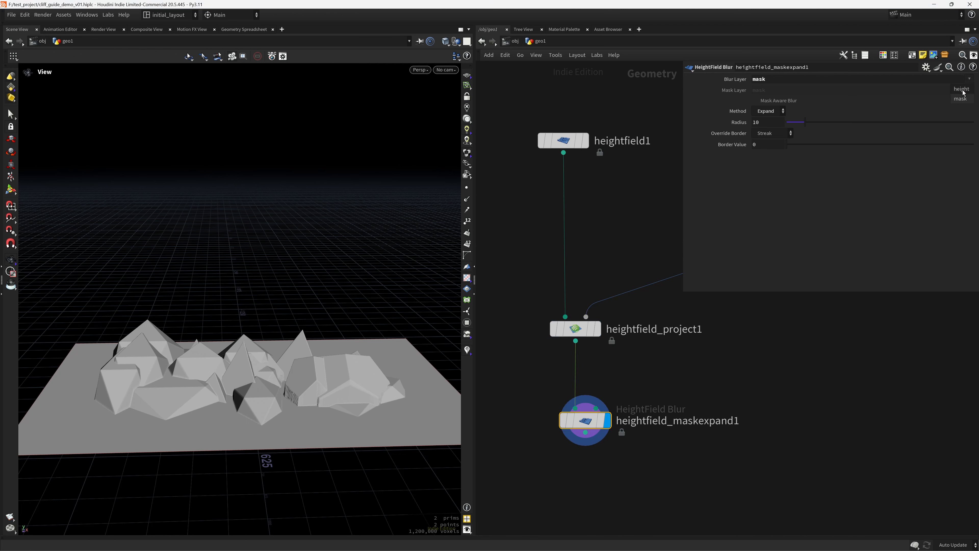
# - Set the Mask Expand node's blur layer to height and its radius to 57.6, then save the scene
pyautogui.click(961, 90)
pyautogui.click(768, 123)
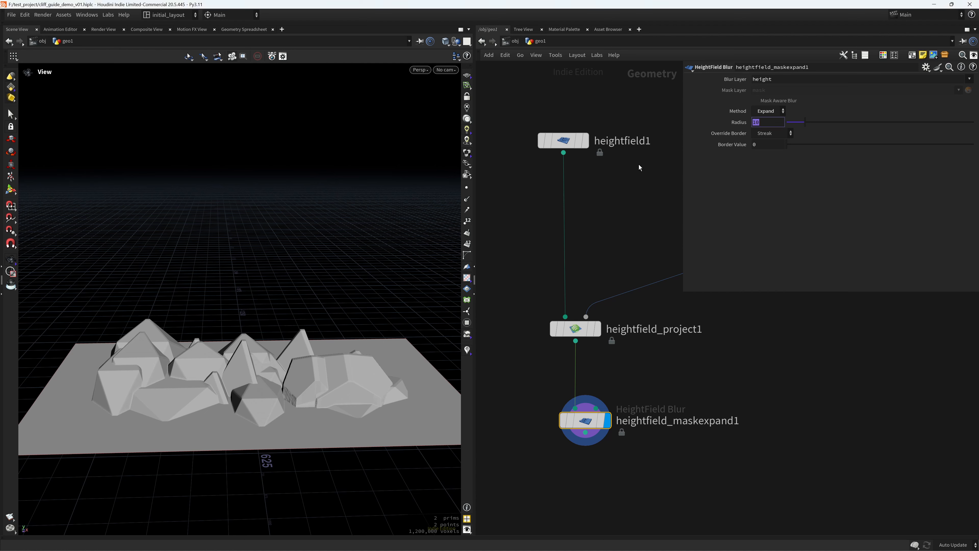
pyautogui.write('57.6')
pyautogui.press('Return')
pyautogui.moveTo(893, 123); pyautogui.dragTo(916, 121)
pyautogui.hotkey('ctrl', 'z')
pyautogui.moveTo(371, 365); pyautogui.dragTo(329, 347)
pyautogui.hotkey('ctrl', 's')
# - Add a HeightField Blur node below the Mask Expand node, fed by its output, and display it
pyautogui.moveTo(585, 506); pyautogui.dragTo(580, 408, button='middle')
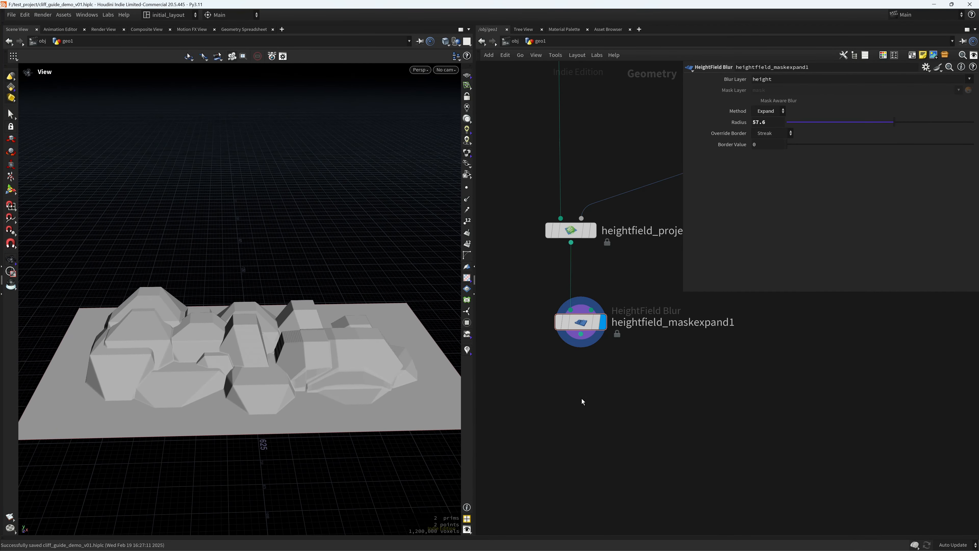
pyautogui.press('Tab')
pyautogui.write('hfblu')
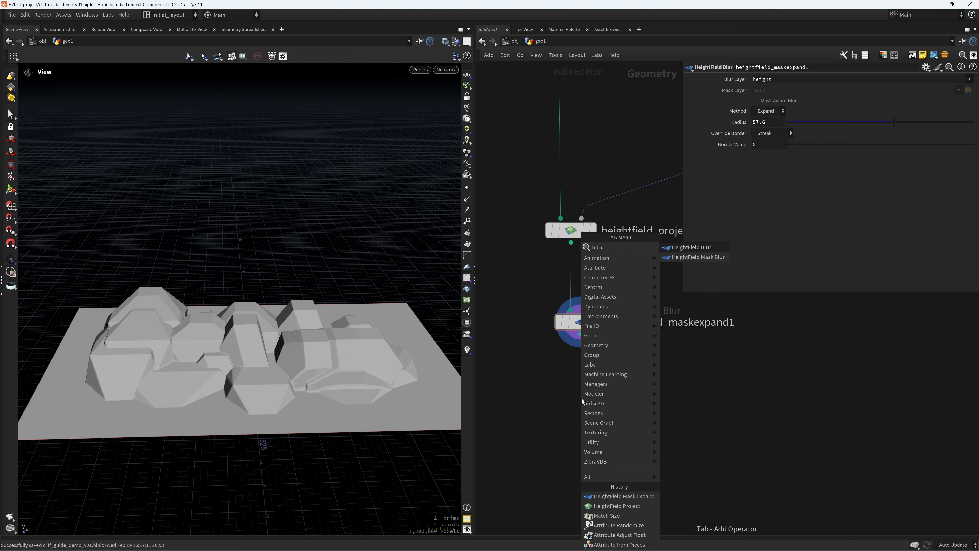
pyautogui.press('Return')
pyautogui.click(582, 399)
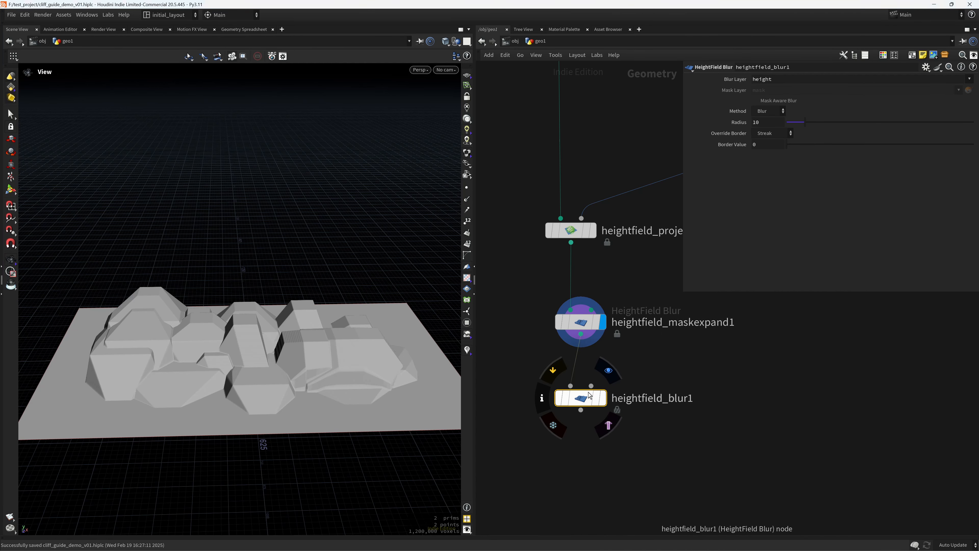
pyautogui.click(608, 371)
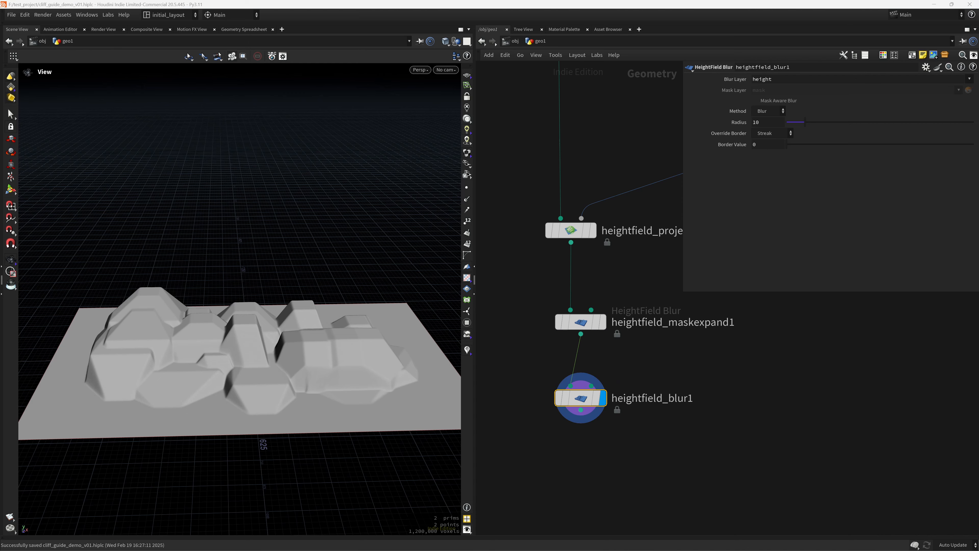
# - Set the HeightField Blur node's radius to 52.8 and check the smoothed terrain
pyautogui.click(766, 120)
pyautogui.write('52.')
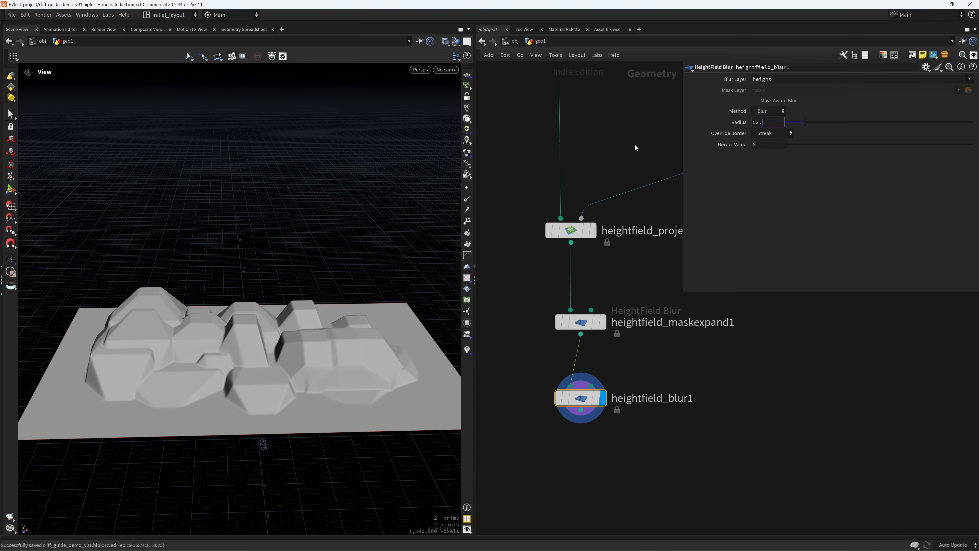
pyautogui.write('8')
pyautogui.press('Return')
pyautogui.moveTo(336, 319); pyautogui.dragTo(346, 349)
pyautogui.scroll(-3, 578, 401)
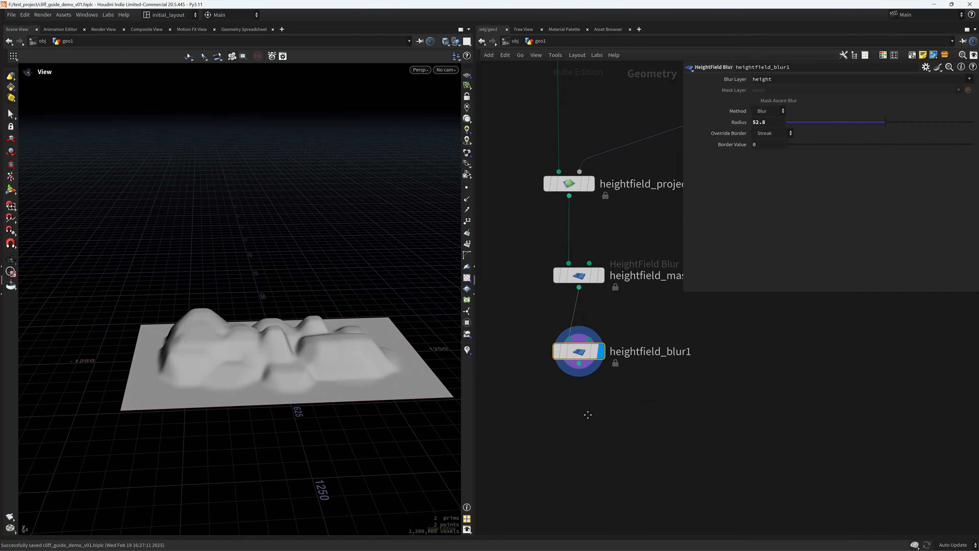
# - Add a HeightField Distort by Noise node below the Blur node, connect it to the Blur output and display it
pyautogui.press('Tab')
pyautogui.write('hfdn')
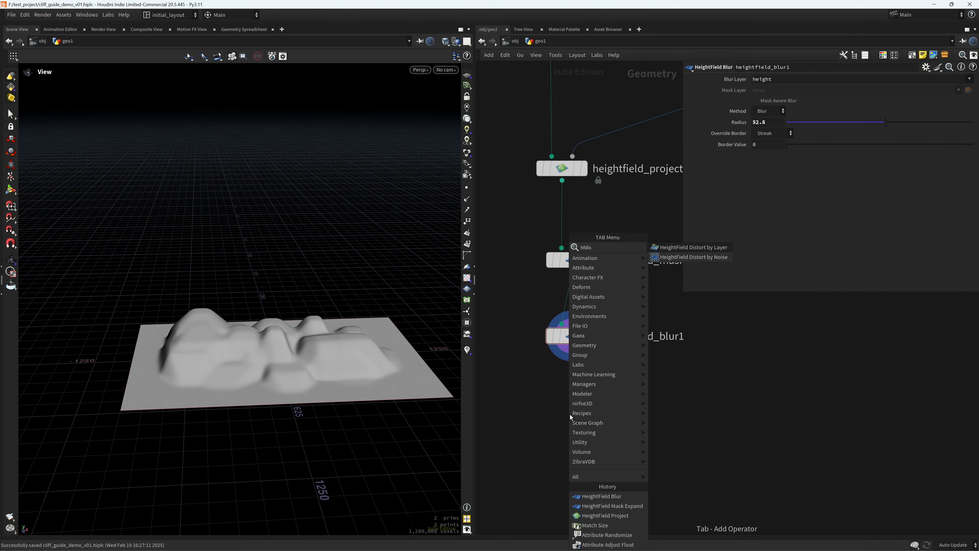
pyautogui.press('Return')
pyautogui.click(569, 414)
pyautogui.moveTo(572, 342); pyautogui.dragTo(561, 402)
pyautogui.moveTo(590, 409)
pyautogui.click(599, 388)
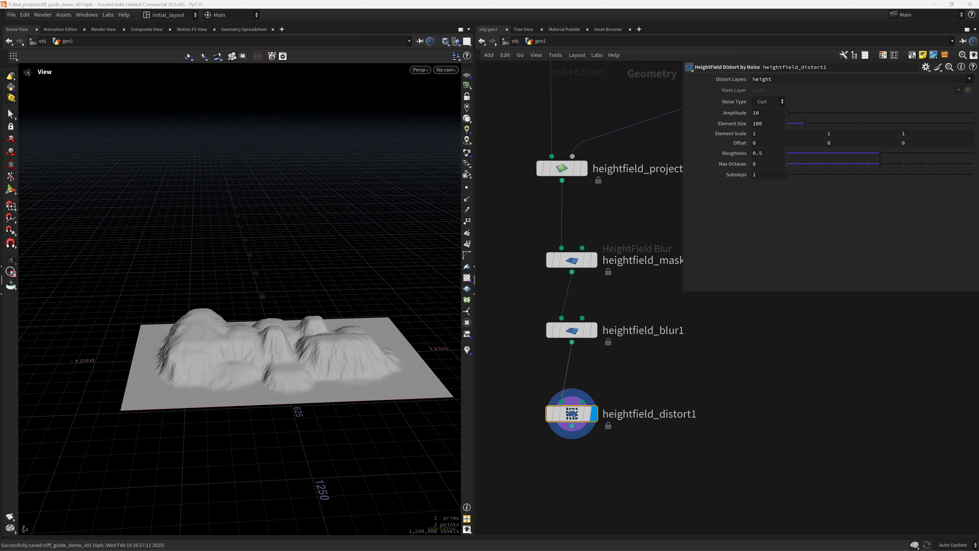
# - Set the distort noise amplitude to 115 and the element size to 753
pyautogui.moveTo(764, 114); pyautogui.dragTo(714, 124)
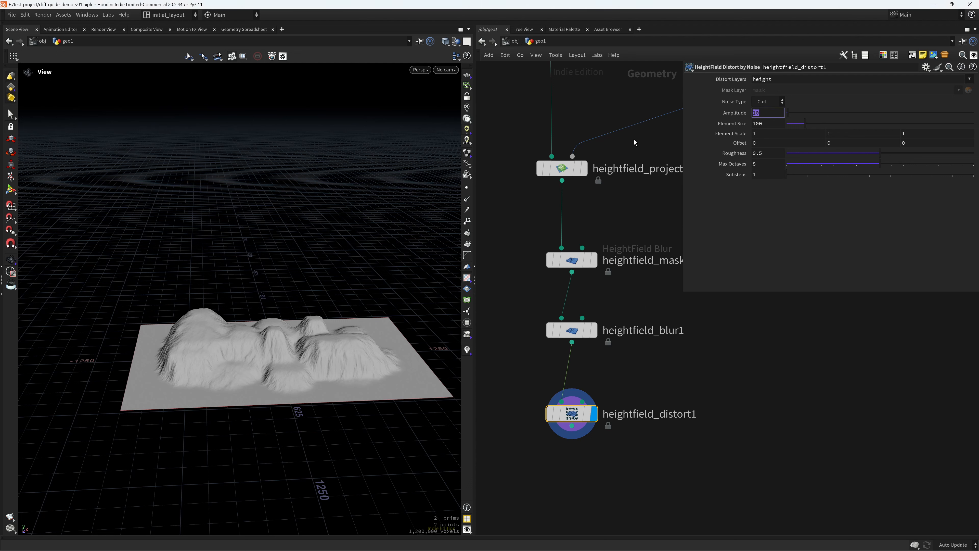
pyautogui.write('115')
pyautogui.press('Tab')
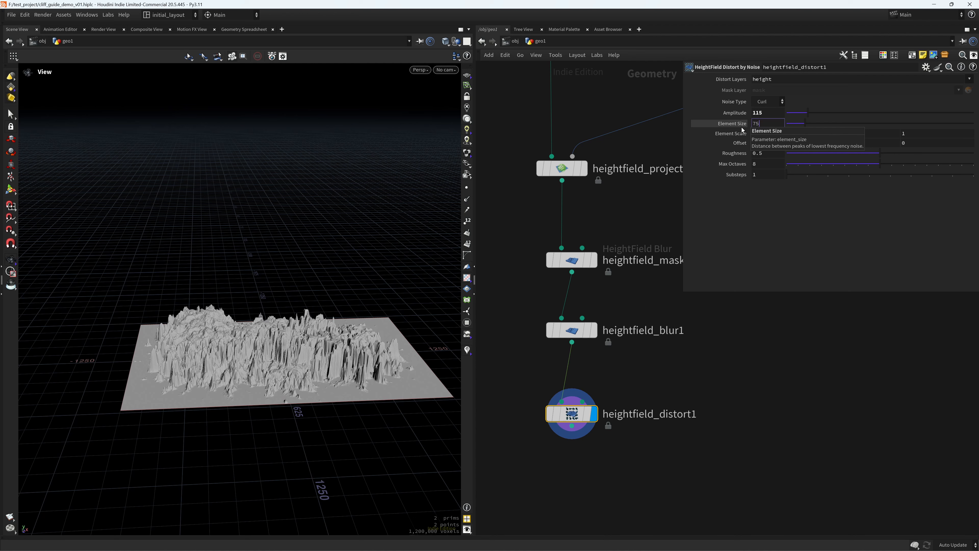
pyautogui.write('753')
pyautogui.press('Return')
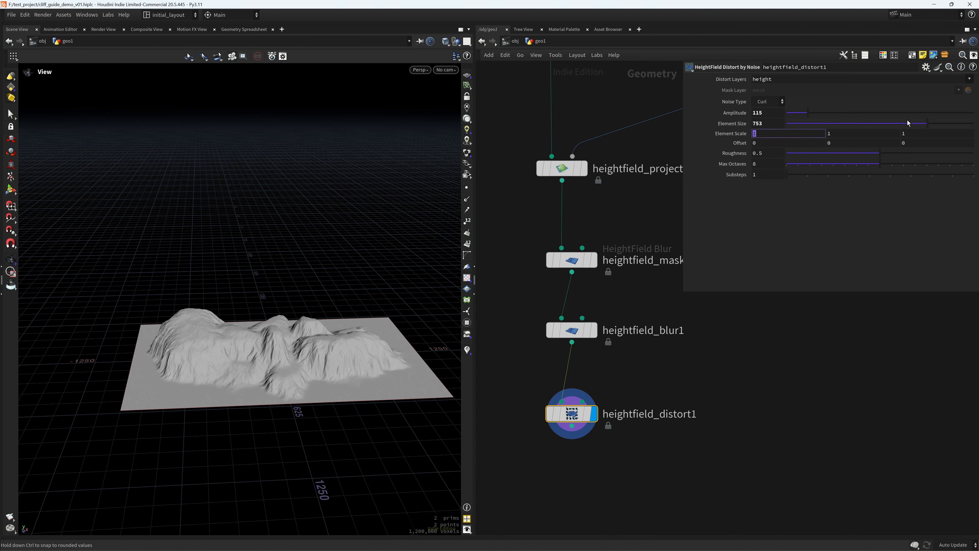
pyautogui.scroll(2, 342, 362)
pyautogui.moveTo(343, 362); pyautogui.dragTo(322, 364, button='middle')
# - Set the distort noise offset to 2130 on all three axes
pyautogui.moveTo(739, 144); pyautogui.dragTo(925, 88, button='middle')
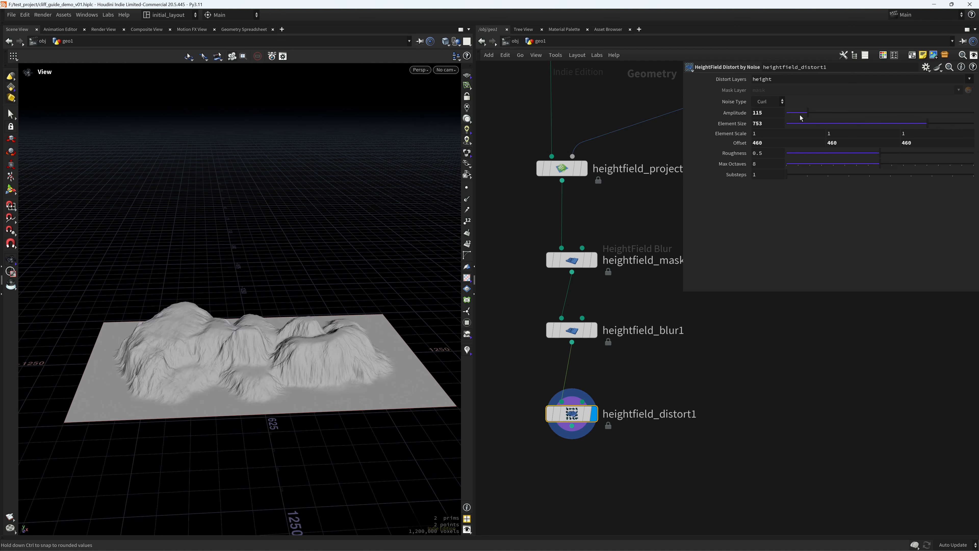
pyautogui.write('2130')
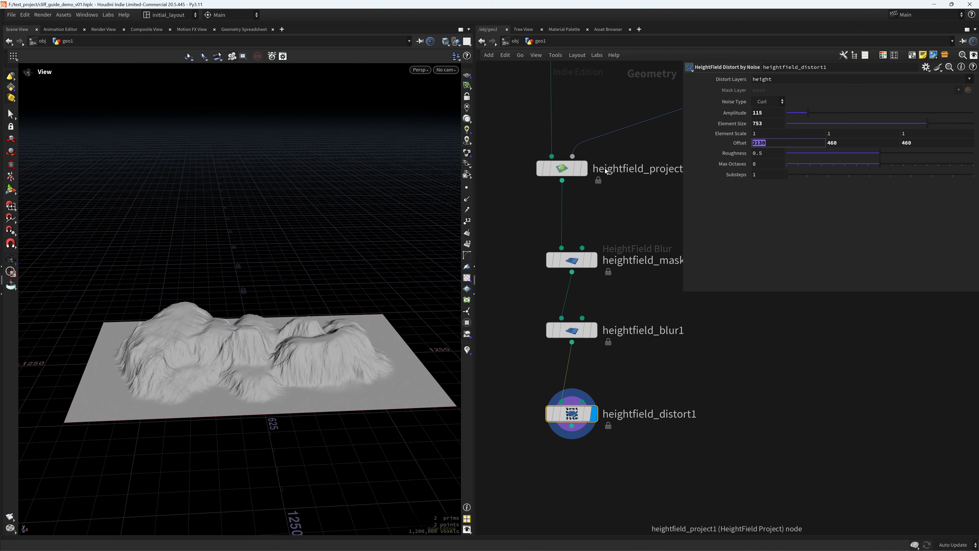
pyautogui.press('Tab')
pyautogui.press('Tab')
pyautogui.write('2130')
pyautogui.press('Tab')
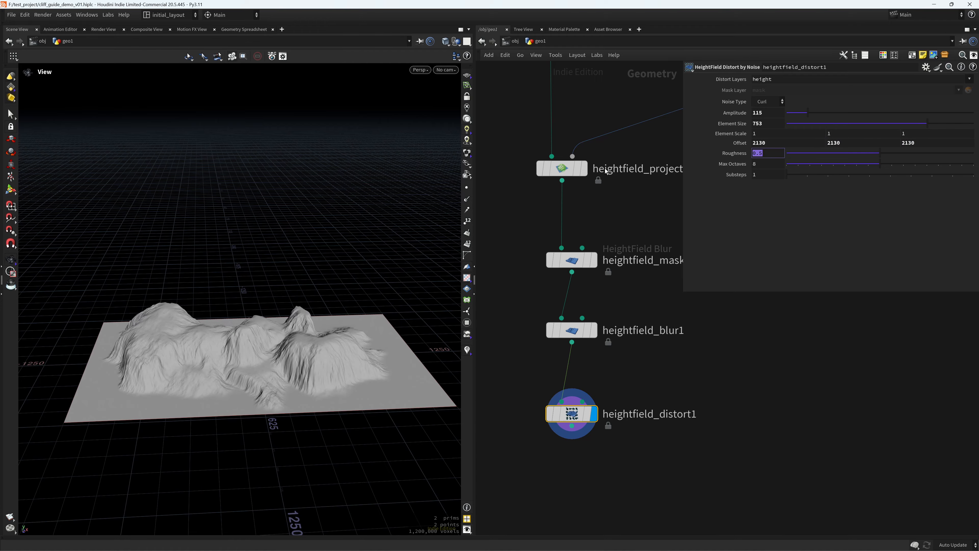
# - Try a global seed of 43 on the Scatter node to vary the cliffs, and undo it
pyautogui.moveTo(278, 316); pyautogui.dragTo(296, 345)
pyautogui.scroll(-4, 649, 342)
pyautogui.moveTo(649, 341); pyautogui.dragTo(555, 377, button='middle')
pyautogui.moveTo(679, 271); pyautogui.dragTo(535, 426, button='middle')
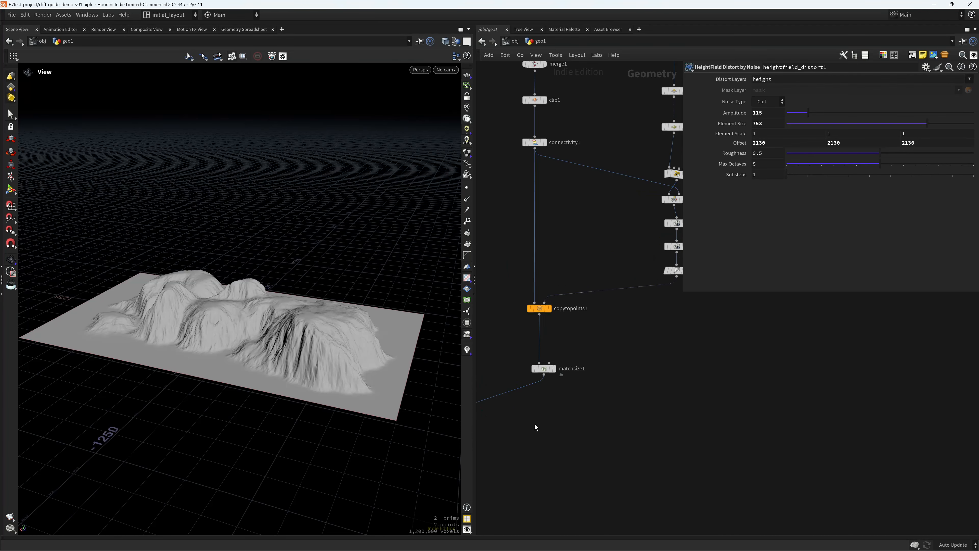
pyautogui.moveTo(593, 227); pyautogui.dragTo(517, 347, button='middle')
pyautogui.click(589, 247)
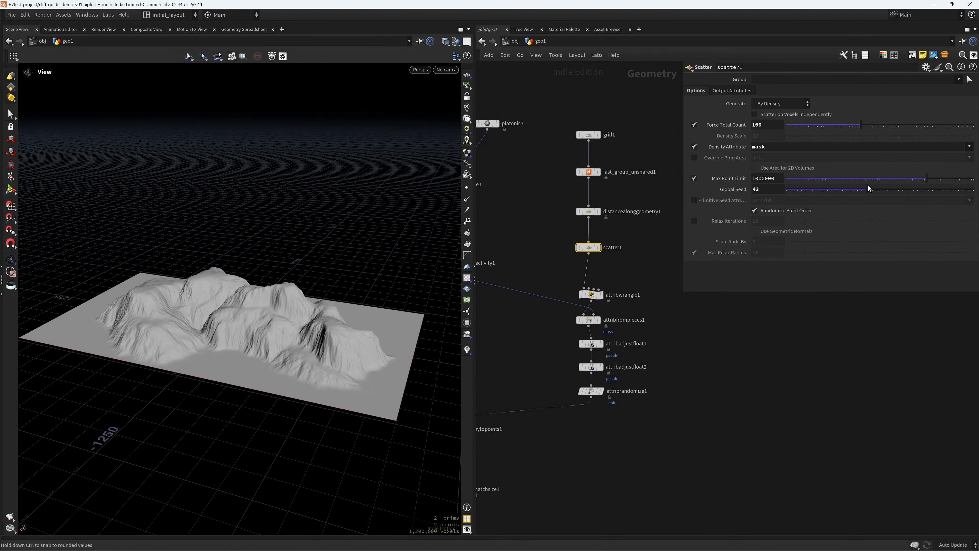
pyautogui.hotkey('ctrl', 'z')
# - Try a global seed of about 5.38 on the Attribute Randomize node for scale, and undo it
pyautogui.moveTo(548, 334); pyautogui.dragTo(590, 317, button='middle')
pyautogui.moveTo(648, 404); pyautogui.dragTo(650, 404)
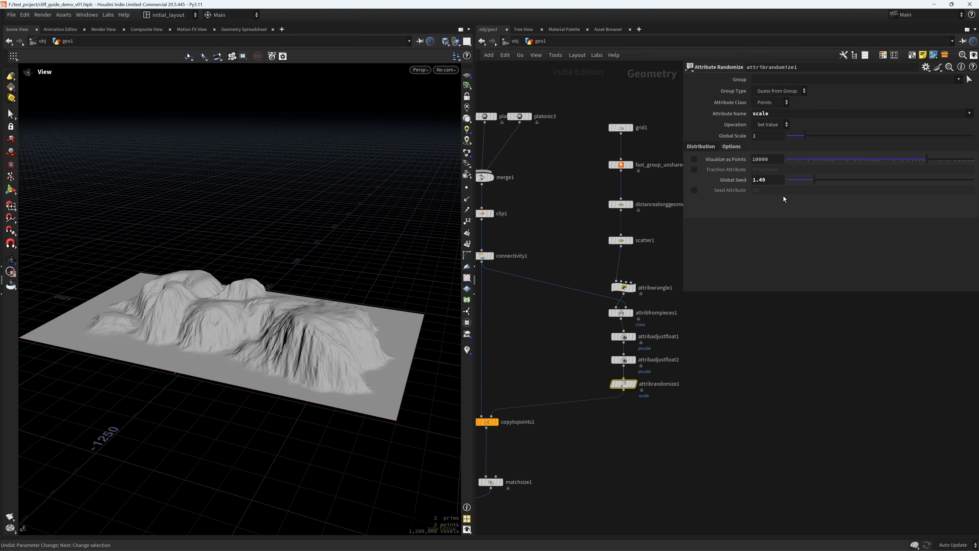
pyautogui.moveTo(805, 180); pyautogui.dragTo(890, 183)
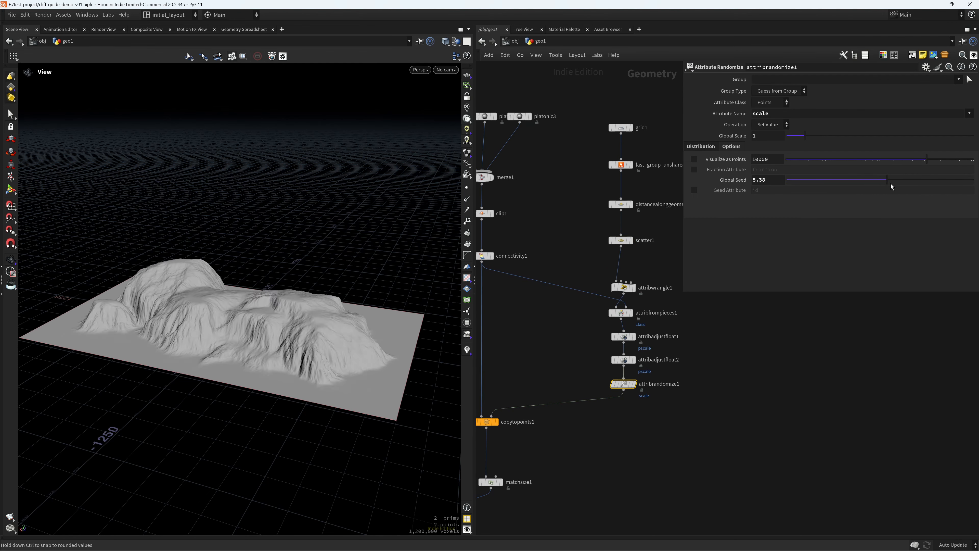
pyautogui.hotkey('ctrl', 'z')
# - Try a different constant value on the second pscale Attribute Adjust Float node, and undo it
pyautogui.moveTo(652, 358); pyautogui.dragTo(655, 360)
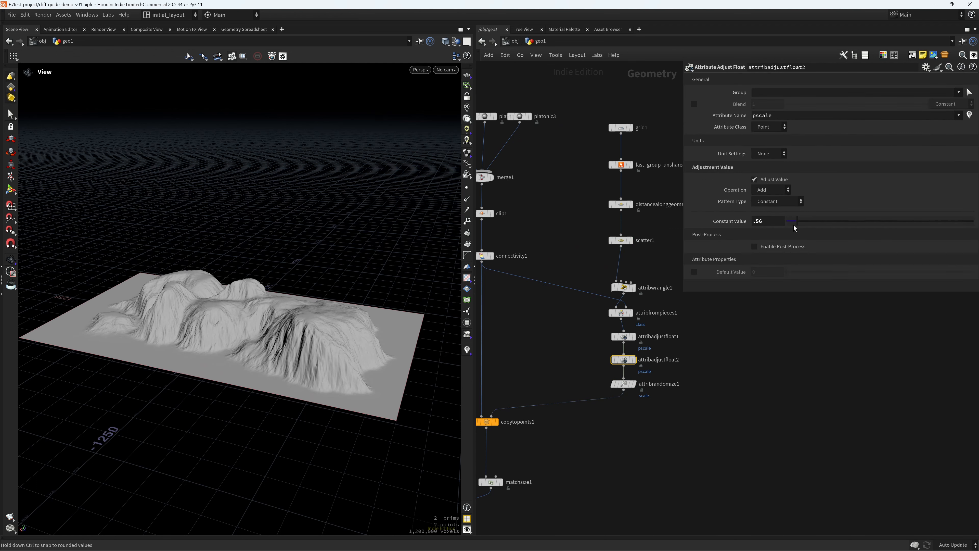
pyautogui.moveTo(795, 223)
pyautogui.mouseDown()
pyautogui.moveTo(804, 222)
pyautogui.moveTo(802, 230)
pyautogui.mouseUp()
pyautogui.hotkey('ctrl', 'z')
# - Try a different random seed on the Attribute from Pieces node, and undo it
pyautogui.moveTo(578, 325); pyautogui.dragTo(586, 332, button='middle')
pyautogui.click(629, 319)
pyautogui.moveTo(832, 245); pyautogui.dragTo(888, 238)
pyautogui.hotkey('ctrl', 'z')
# - Review the distorted terrain together with the platonic solid, scatter and heightfield branches of the network
pyautogui.scroll(-3, 303, 330)
pyautogui.moveTo(303, 330)
pyautogui.mouseDown()
pyautogui.moveTo(343, 321)
pyautogui.moveTo(311, 328)
pyautogui.mouseUp()
pyautogui.scroll(4, 311, 329)
pyautogui.scroll(-4, 556, 328)
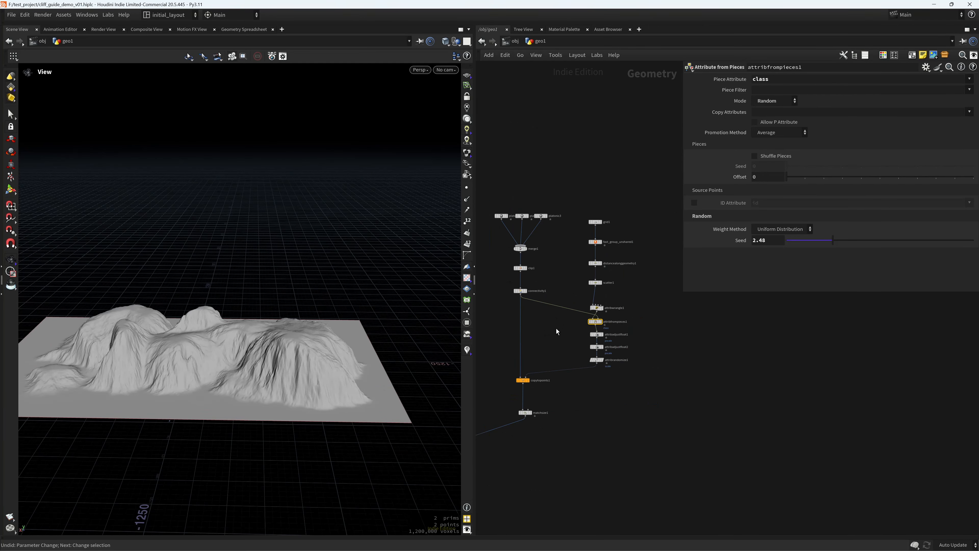
pyautogui.moveTo(281, 374); pyautogui.dragTo(205, 345)
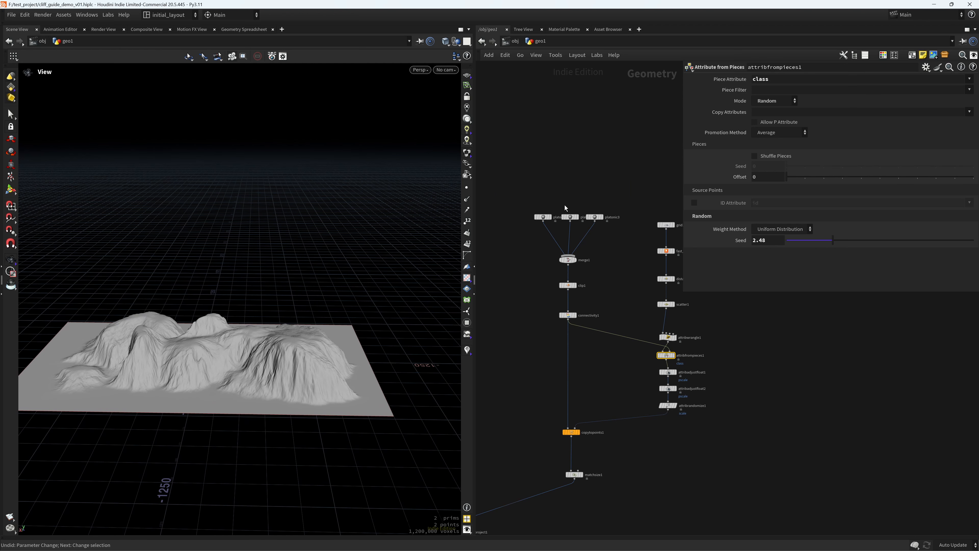
pyautogui.moveTo(297, 384); pyautogui.dragTo(332, 381, button='middle')
pyautogui.moveTo(332, 381)
pyautogui.mouseDown(button='right')
pyautogui.moveTo(323, 365)
pyautogui.moveTo(339, 385)
pyautogui.mouseUp(button='right')
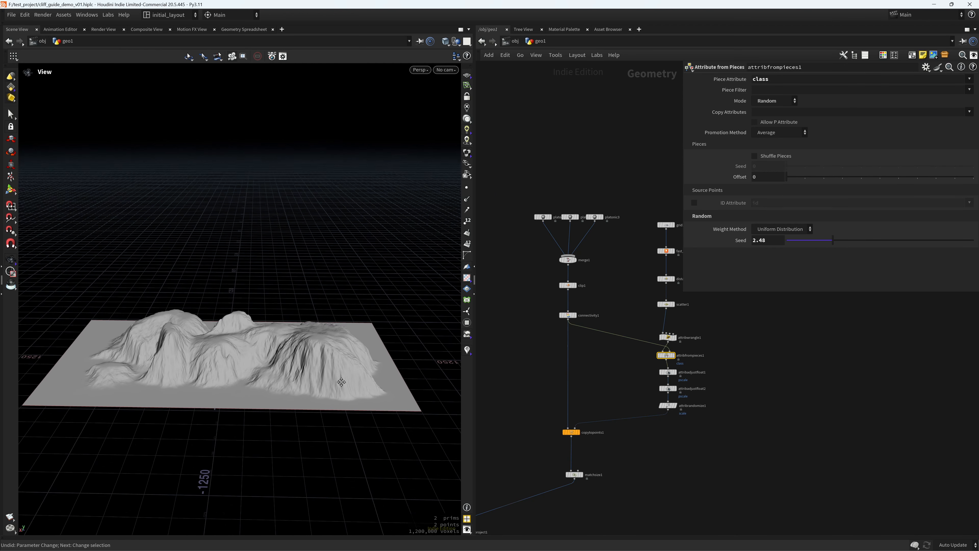
pyautogui.moveTo(339, 385); pyautogui.dragTo(339, 368, button='middle')
pyautogui.moveTo(528, 370); pyautogui.dragTo(507, 406, button='right')
pyautogui.moveTo(506, 406); pyautogui.dragTo(540, 360, button='middle')
pyautogui.moveTo(529, 382); pyautogui.dragTo(530, 346, button='right')
pyautogui.moveTo(527, 394); pyautogui.dragTo(553, 295, button='middle')
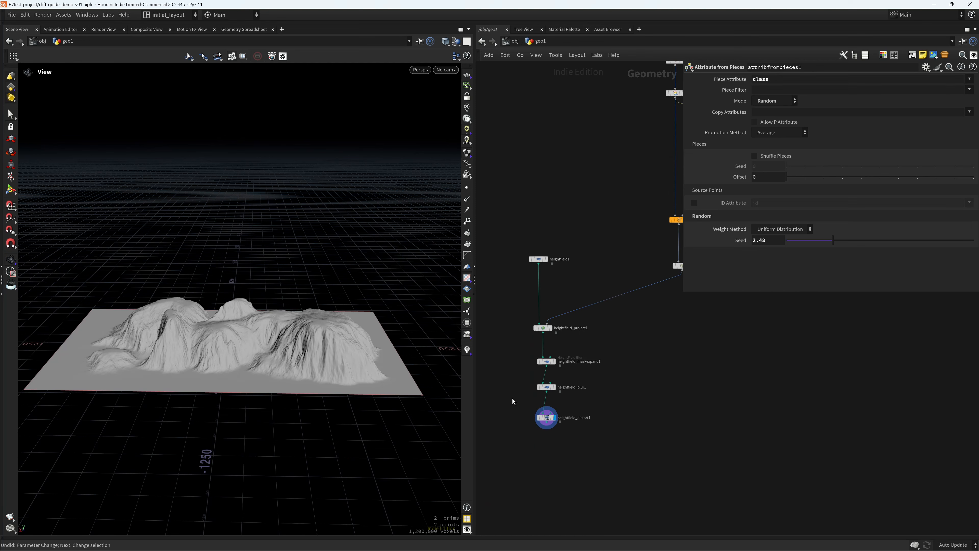
# - Select the HeightField Distort by Noise node, move it slightly lower in the network and save the scene
pyautogui.moveTo(502, 396); pyautogui.dragTo(617, 456)
pyautogui.moveTo(648, 374); pyautogui.dragTo(654, 377, button='right')
pyautogui.moveTo(654, 376); pyautogui.dragTo(620, 380, button='middle')
pyautogui.moveTo(570, 418); pyautogui.dragTo(578, 375, button='right')
pyautogui.moveTo(578, 375); pyautogui.dragTo(633, 330, button='middle')
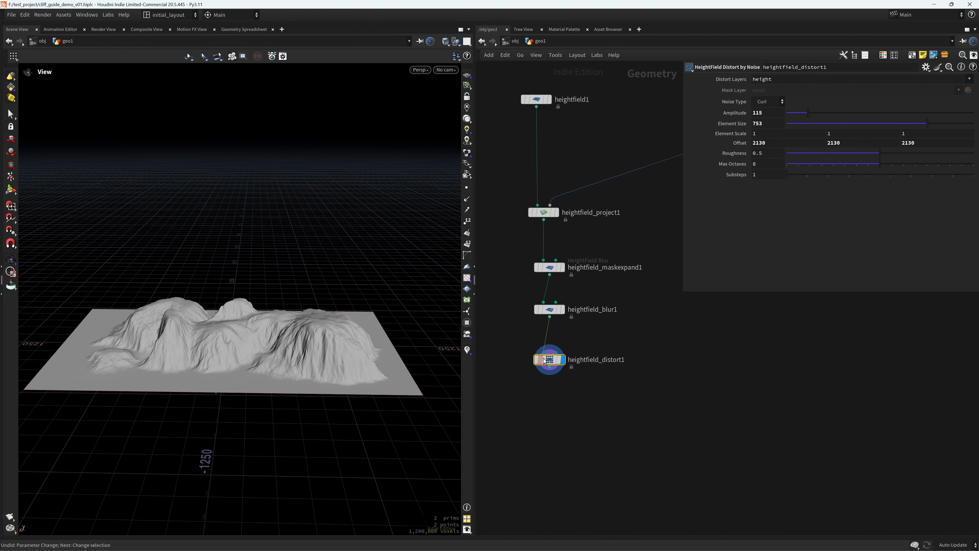
pyautogui.moveTo(552, 359); pyautogui.dragTo(559, 377)
pyautogui.moveTo(578, 378)
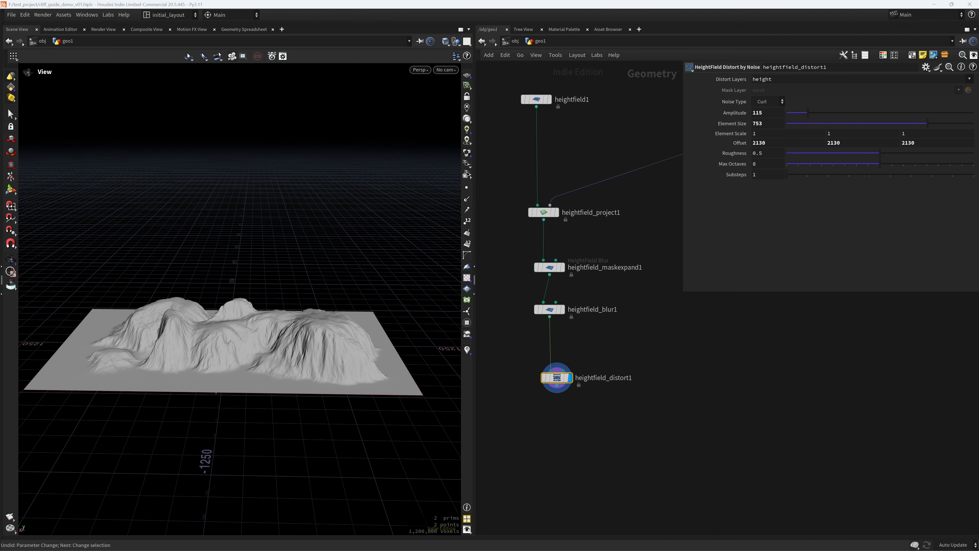
pyautogui.moveTo(251, 362); pyautogui.dragTo(281, 387, button='right')
pyautogui.hotkey('ctrl', 's')
# - Add a Convert HeightField node below the HeightField Distort by Noise node
pyautogui.moveTo(281, 386); pyautogui.dragTo(312, 359)
pyautogui.moveTo(311, 359); pyautogui.dragTo(349, 375, button='right')
pyautogui.moveTo(349, 375); pyautogui.dragTo(328, 360)
pyautogui.scroll(-2, 593, 368)
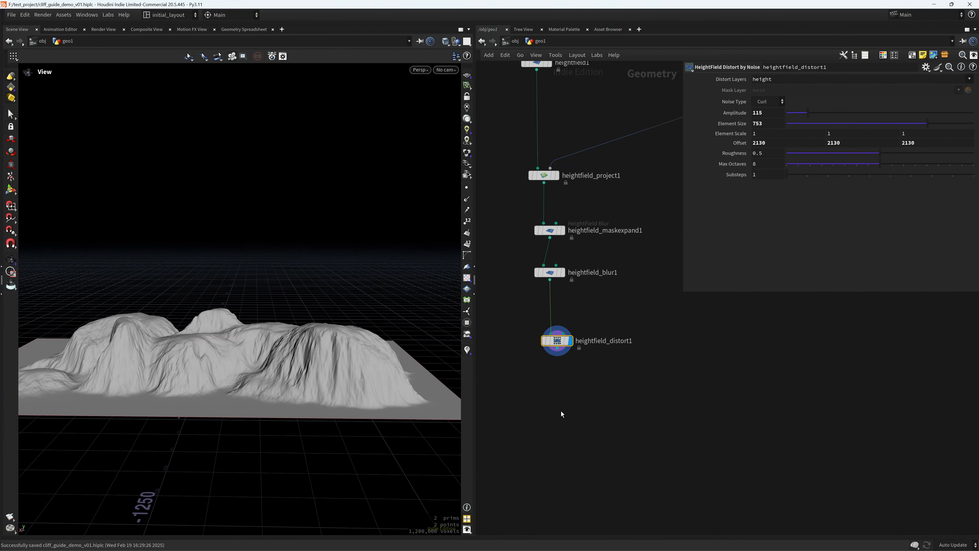
pyautogui.press('Tab')
pyautogui.write('conver')
pyautogui.press('Down')
pyautogui.press('Down')
pyautogui.press('Down')
pyautogui.press('Down')
pyautogui.press('Down')
pyautogui.press('Down')
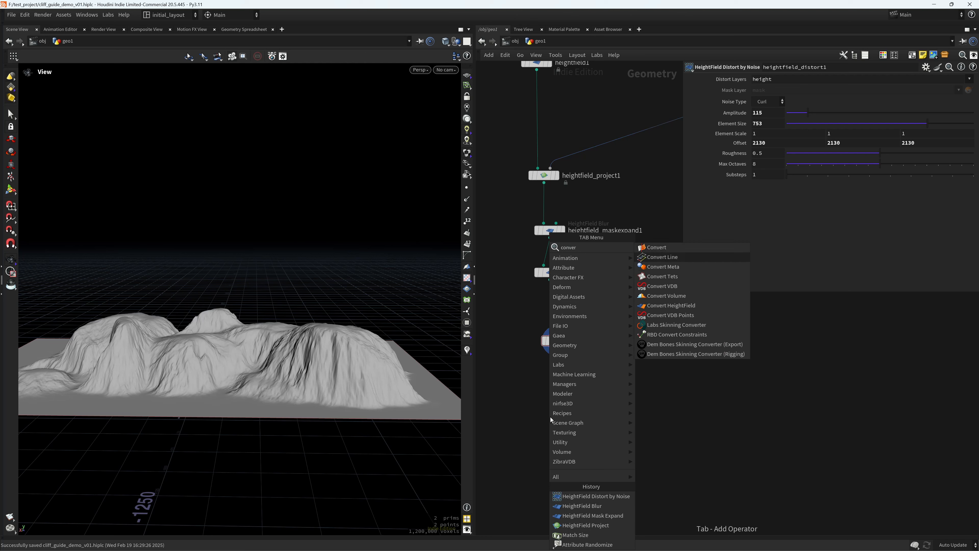
pyautogui.press('Return')
pyautogui.click(550, 417)
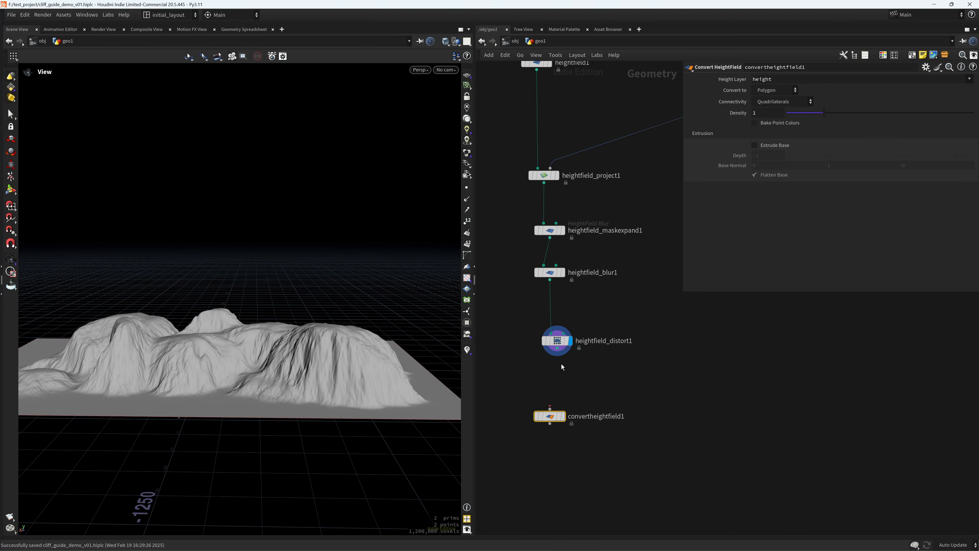
# - Connect the distort node's output to the Convert HeightField node, straighten its placement and display it
pyautogui.moveTo(555, 376); pyautogui.dragTo(549, 410)
pyautogui.moveTo(549, 415); pyautogui.dragTo(554, 420)
pyautogui.click(567, 420)
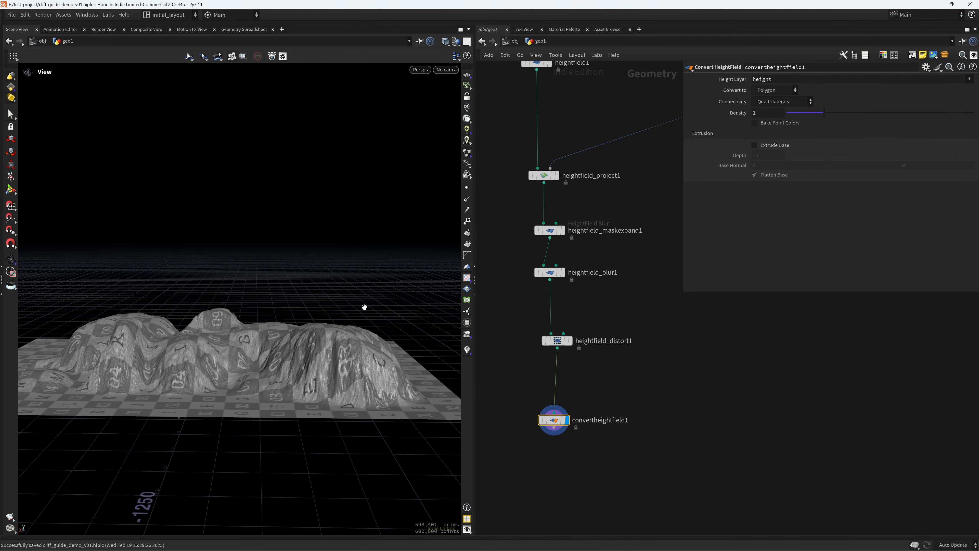
# - Turn off the UV checker texture display on the converted terrain mesh and save the scene
pyautogui.click(472, 277)
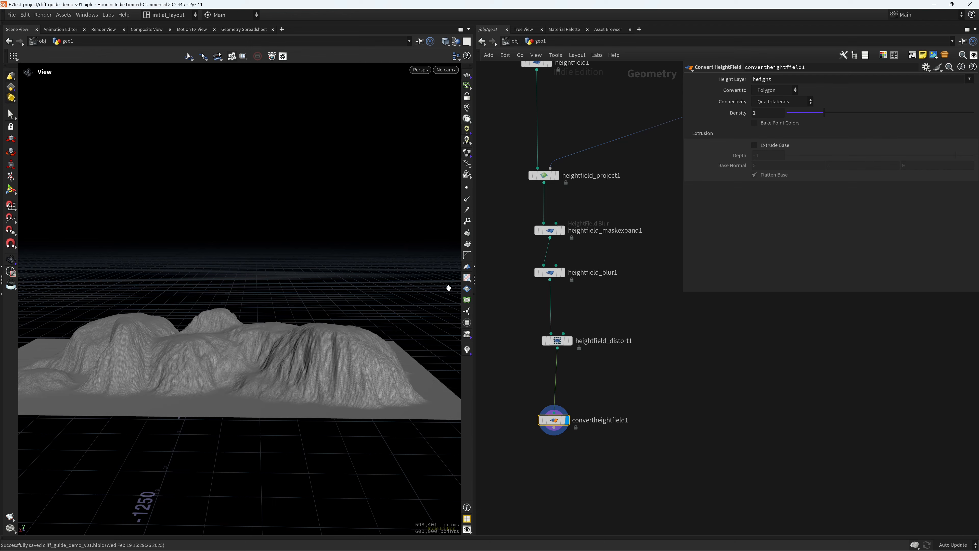
pyautogui.scroll(-3, 327, 381)
pyautogui.hotkey('ctrl', 's')
pyautogui.moveTo(338, 391); pyautogui.dragTo(323, 340)
pyautogui.scroll(-2, 321, 367)
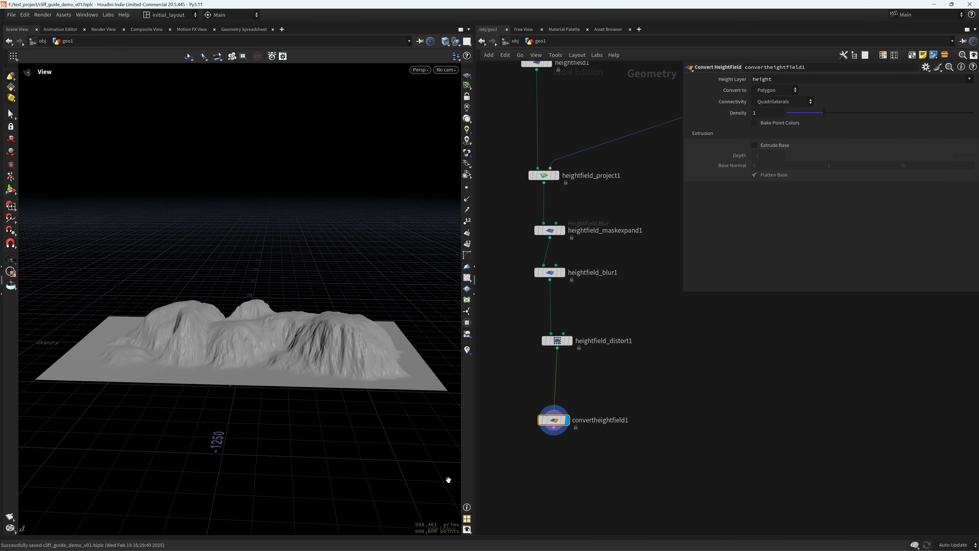
pyautogui.scroll(-2, 377, 398)
pyautogui.moveTo(375, 405); pyautogui.dragTo(370, 397, button='middle')
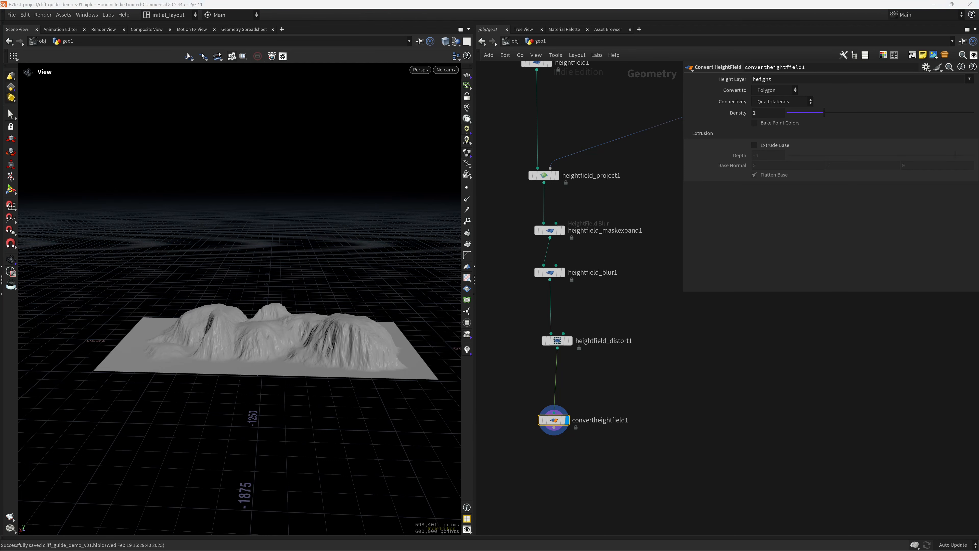
# - Add a Clip node below the Convert HeightField node, connect it to that node's output and display it
pyautogui.moveTo(590, 501); pyautogui.dragTo(589, 444, button='middle')
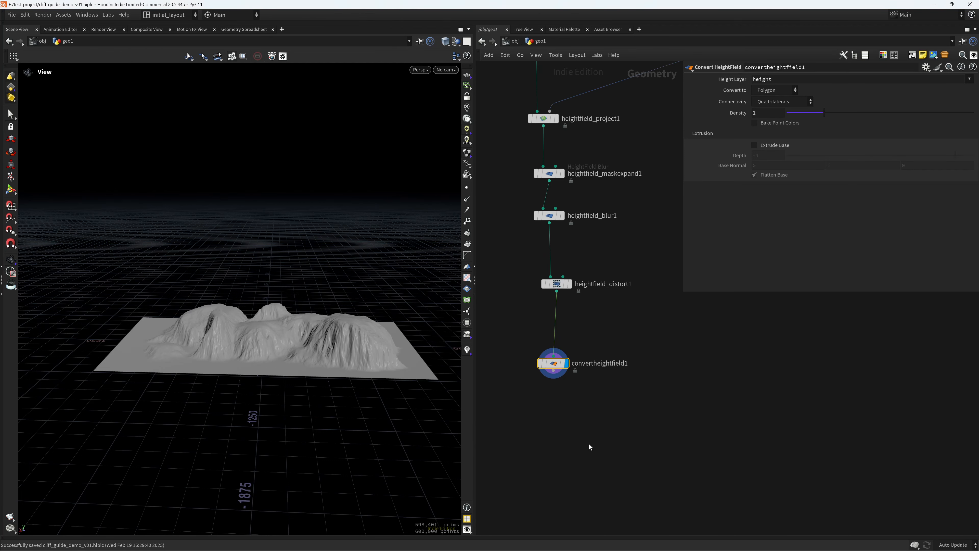
pyautogui.press('Tab')
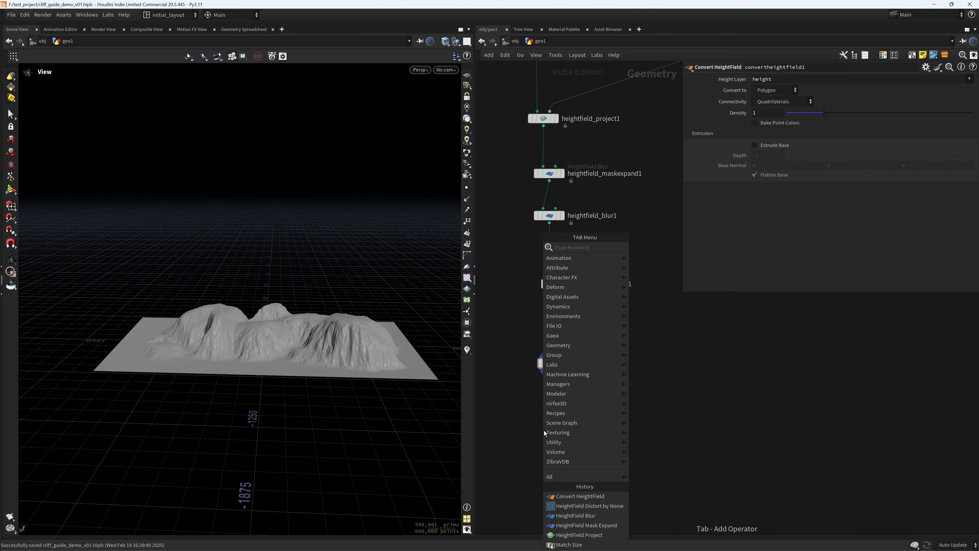
pyautogui.write('clip')
pyautogui.press('Return')
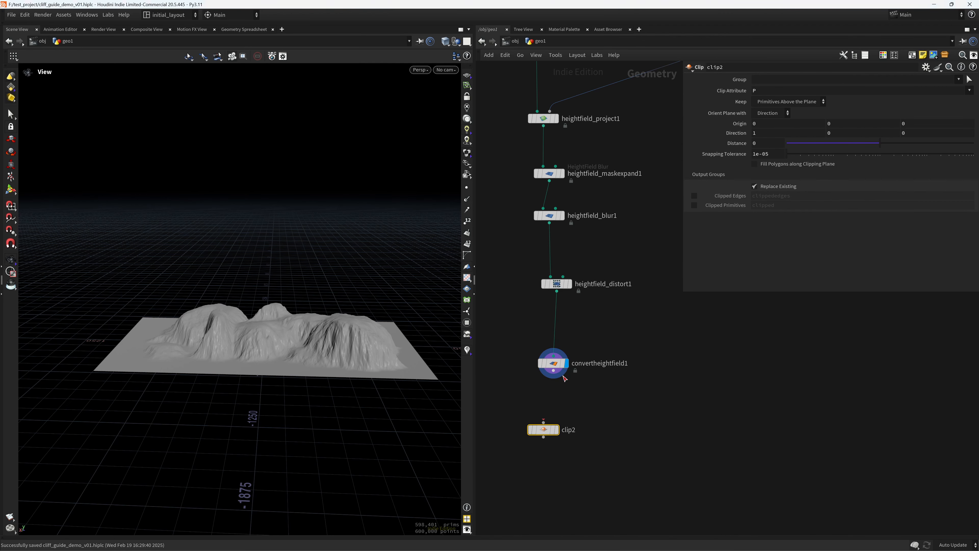
pyautogui.click(544, 430)
pyautogui.click(554, 431)
pyautogui.moveTo(553, 429); pyautogui.dragTo(562, 417)
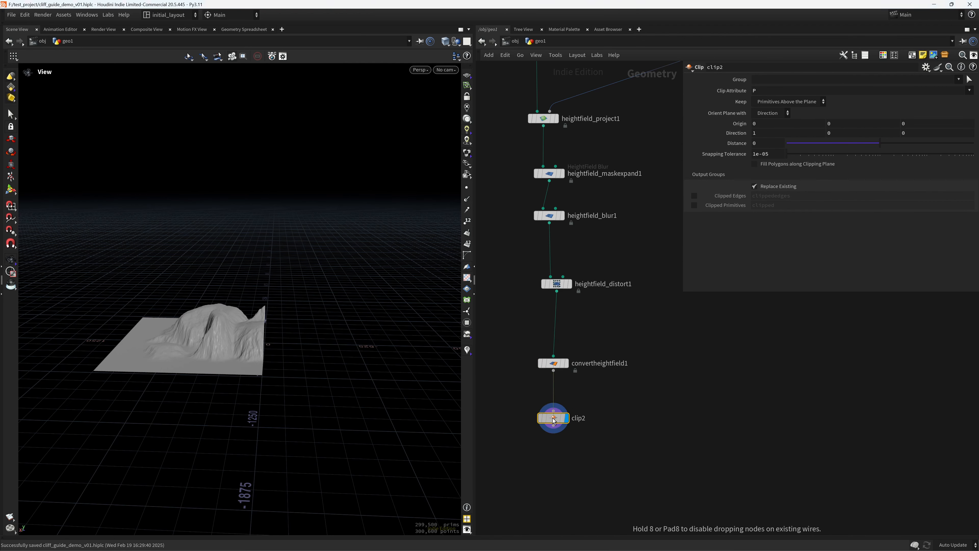
# - Set the new Clip node's direction to 0, 1, 0 and its distance to 2 to remove the flat ground
pyautogui.moveTo(761, 133); pyautogui.dragTo(637, 157)
pyautogui.write('0')
pyautogui.press('Tab')
pyautogui.write('1')
pyautogui.press('Tab')
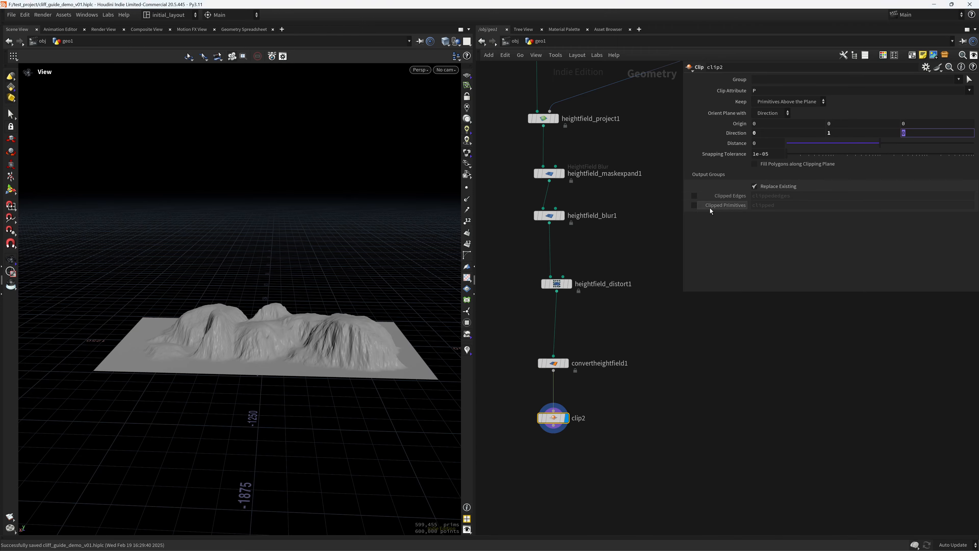
pyautogui.press('Tab')
pyautogui.write('2')
pyautogui.press('Return')
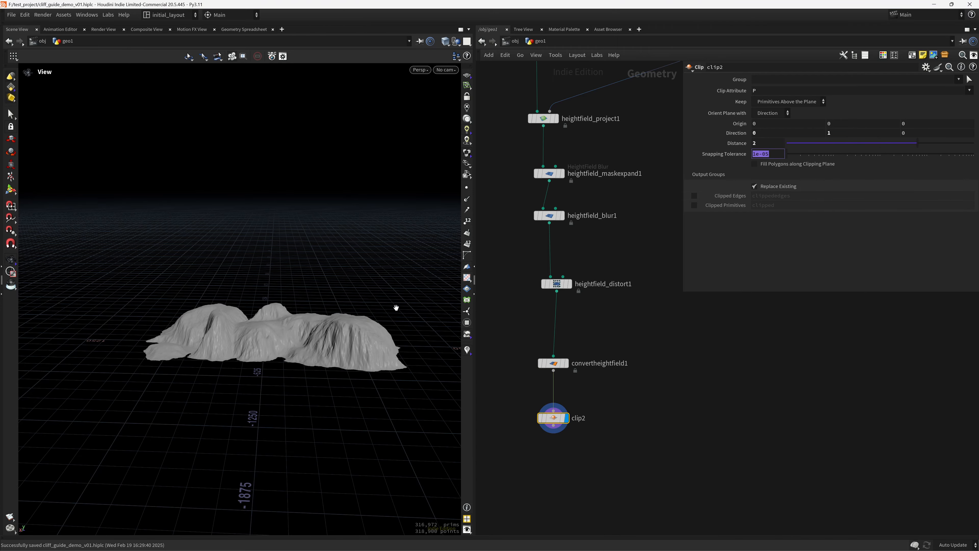
# - Examine the clipped terrain from several angles, toggling the wireframe overlay, and save the scene
pyautogui.moveTo(286, 382)
pyautogui.mouseDown()
pyautogui.moveTo(251, 428)
pyautogui.moveTo(393, 343)
pyautogui.moveTo(453, 379)
pyautogui.moveTo(300, 349)
pyautogui.moveTo(285, 376)
pyautogui.mouseUp()
pyautogui.moveTo(338, 361); pyautogui.dragTo(321, 350)
pyautogui.moveTo(320, 350); pyautogui.dragTo(406, 352, button='right')
pyautogui.moveTo(406, 353); pyautogui.dragTo(287, 358, button='middle')
pyautogui.hotkey('shift', 'w')
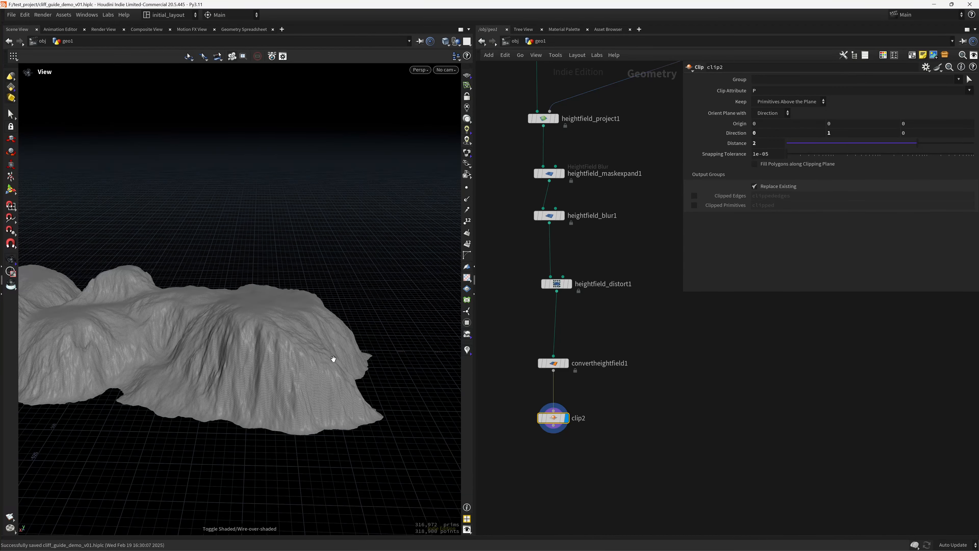
pyautogui.moveTo(333, 359)
pyautogui.mouseDown(button='right')
pyautogui.moveTo(297, 368)
pyautogui.moveTo(331, 356)
pyautogui.mouseUp(button='right')
pyautogui.moveTo(332, 356); pyautogui.dragTo(328, 300)
pyautogui.moveTo(364, 370); pyautogui.dragTo(341, 371)
pyautogui.moveTo(340, 372); pyautogui.dragTo(197, 455, button='right')
pyautogui.hotkey('ctrl', 's')
pyautogui.moveTo(328, 385); pyautogui.dragTo(353, 395)
pyautogui.hotkey('ctrl', 's')
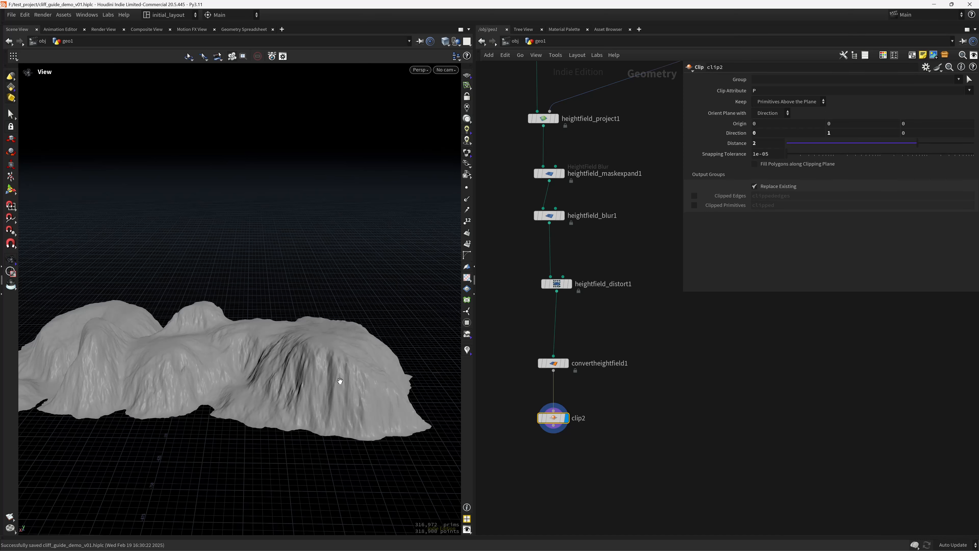
# - Compare the cliff face's mesh density close up with and without wireframe, and save the scene
pyautogui.moveTo(313, 356); pyautogui.dragTo(367, 354)
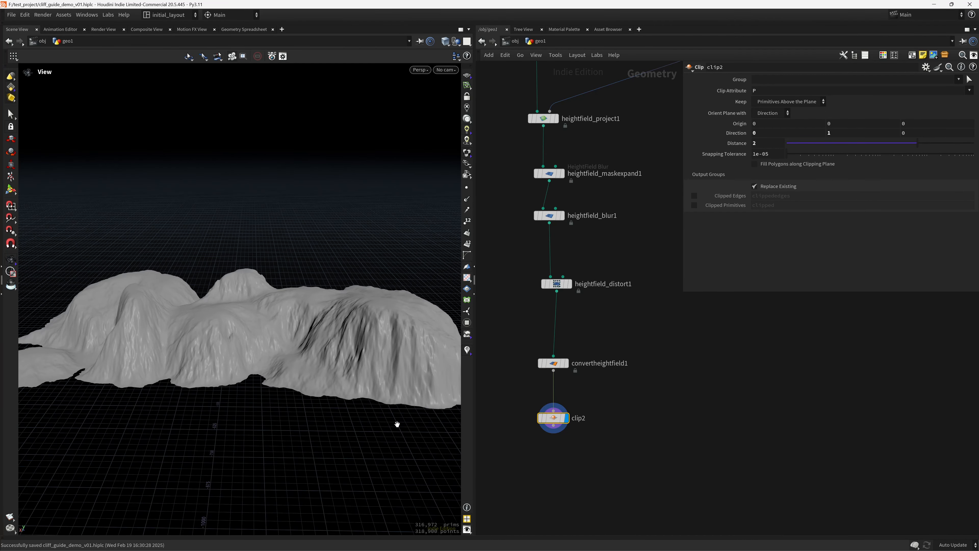
pyautogui.moveTo(314, 367); pyautogui.dragTo(380, 363, button='right')
pyautogui.moveTo(380, 362); pyautogui.dragTo(427, 377)
pyautogui.moveTo(276, 369); pyautogui.dragTo(353, 354, button='right')
pyautogui.hotkey('shift', 'w')
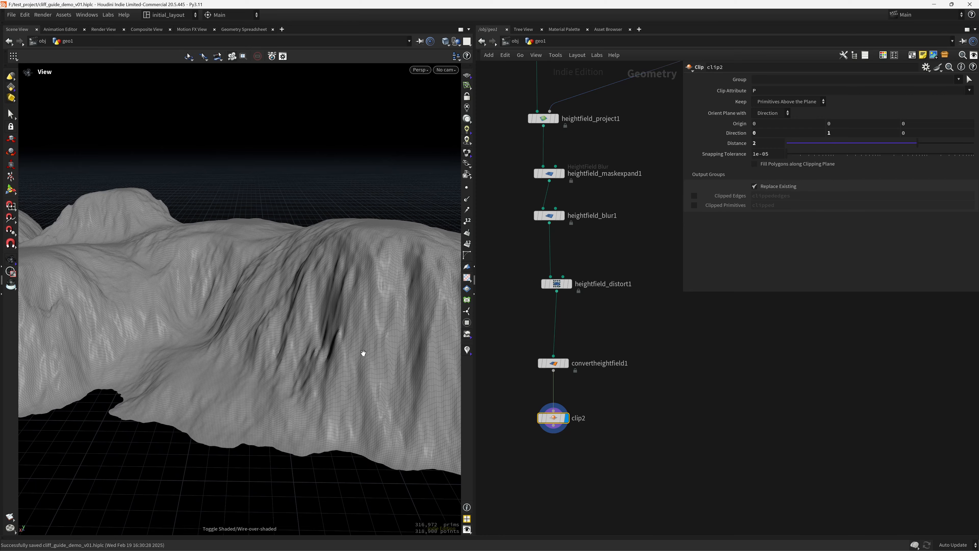
pyautogui.hotkey('shift', 'w')
pyautogui.hotkey('shift', 'w')
pyautogui.hotkey('shift', 'w')
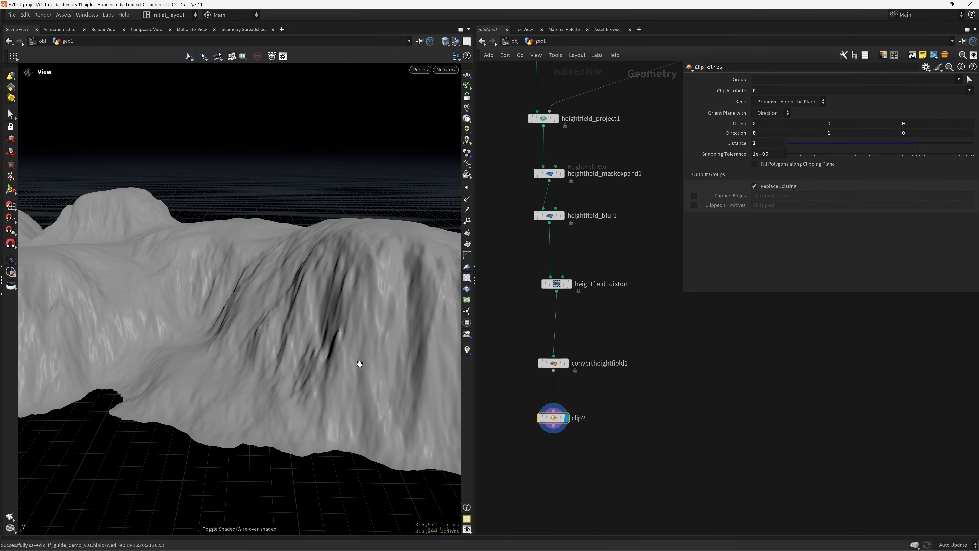
pyautogui.moveTo(359, 363)
pyautogui.mouseDown(button='right')
pyautogui.moveTo(294, 372)
pyautogui.moveTo(356, 372)
pyautogui.moveTo(361, 357)
pyautogui.moveTo(343, 374)
pyautogui.moveTo(360, 385)
pyautogui.moveTo(359, 369)
pyautogui.moveTo(347, 371)
pyautogui.mouseUp(button='right')
pyautogui.hotkey('ctrl', 's')
pyautogui.hotkey('shift', 'w')
pyautogui.hotkey('shift', 'w')
pyautogui.hotkey('ctrl', 's')
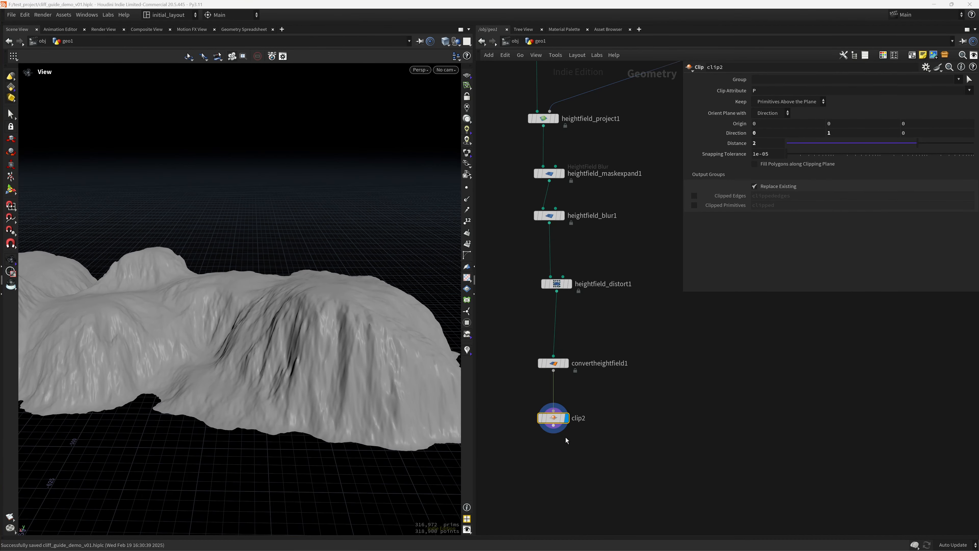
# - Add a PolyReduce node below the second Clip node, connect and display it, and set Percent To Keep to 10
pyautogui.moveTo(566, 437); pyautogui.dragTo(569, 372, button='middle')
pyautogui.press('Tab')
pyautogui.write('polyr')
pyautogui.press('Return')
pyautogui.press('Return')
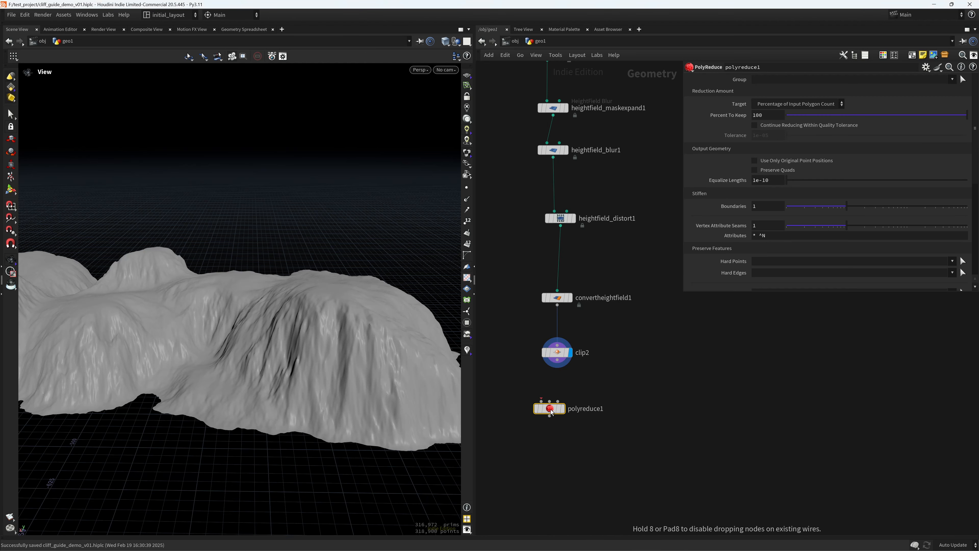
pyautogui.click(562, 416)
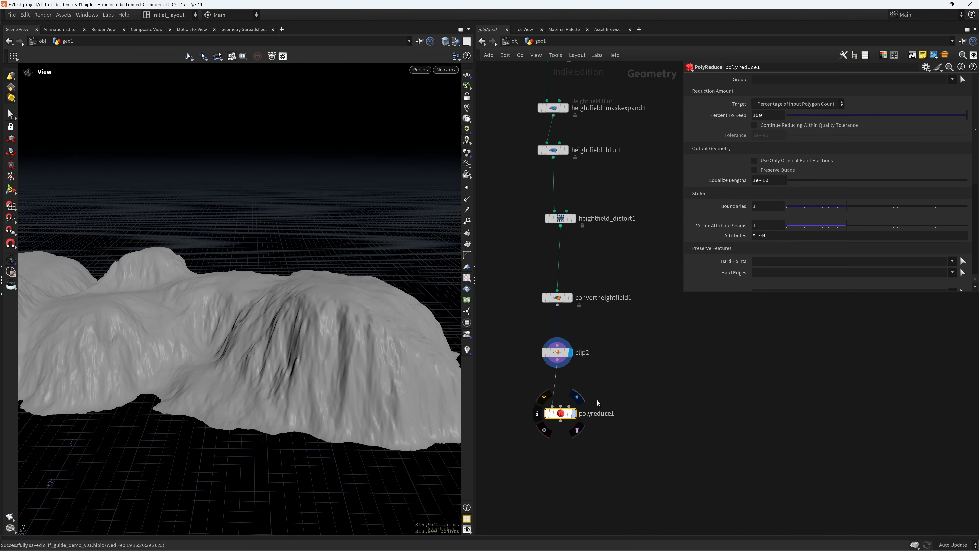
pyautogui.click(575, 412)
pyautogui.press('BackSpace')
pyautogui.press('Return')
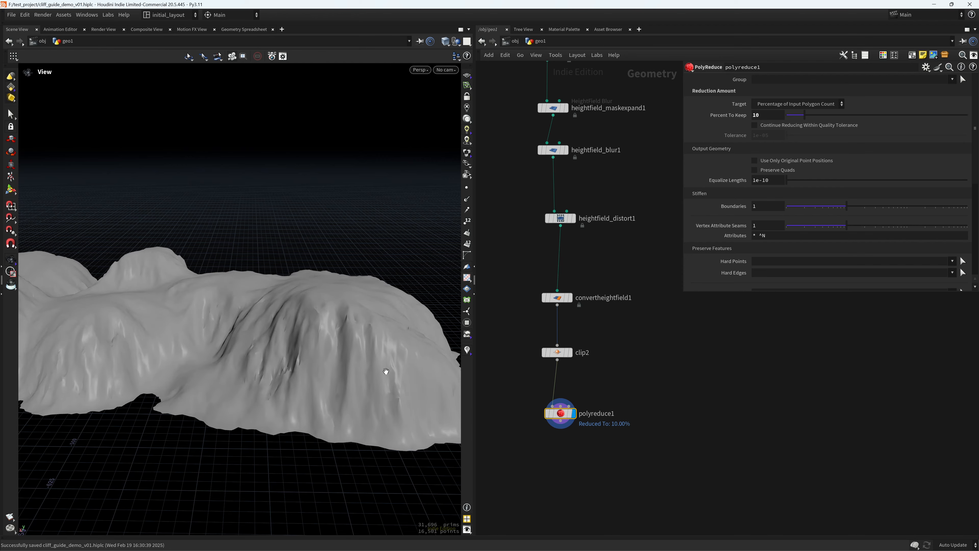
# - Inspect the reduced cliff mesh in shaded and wireframe display and save the scene
pyautogui.moveTo(300, 397); pyautogui.dragTo(260, 416, button='right')
pyautogui.hotkey('shift', 'w')
pyautogui.hotkey('shift', 'w')
pyautogui.hotkey('ctrl', 's')
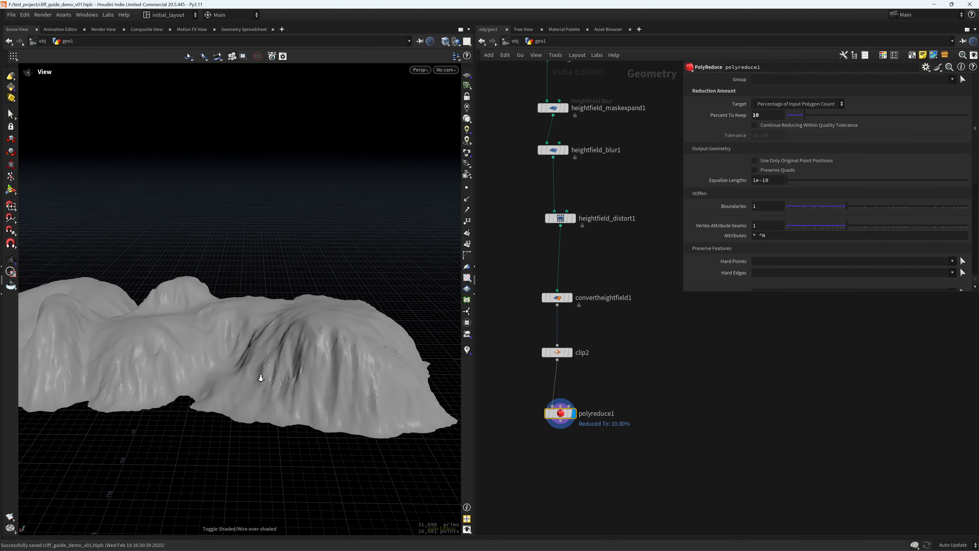
pyautogui.moveTo(259, 377); pyautogui.dragTo(305, 357, button='middle')
pyautogui.moveTo(350, 364); pyautogui.dragTo(302, 365, button='right')
pyautogui.moveTo(574, 464); pyautogui.dragTo(566, 398, button='middle')
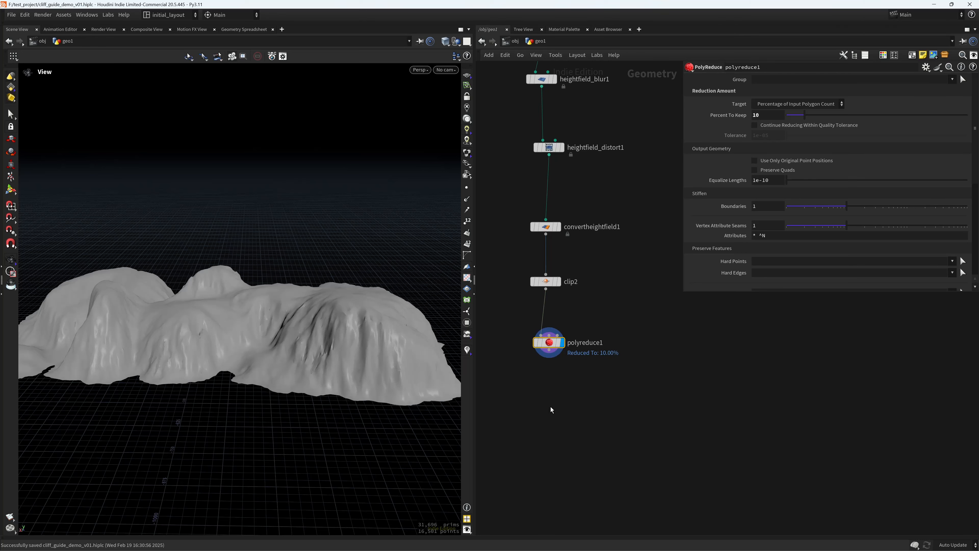
pyautogui.scroll(3, 551, 407)
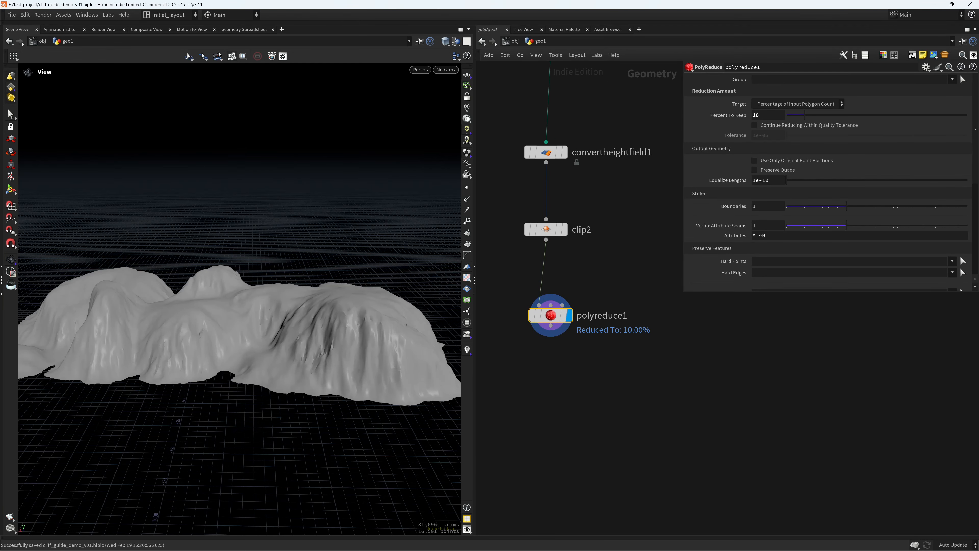
pyautogui.moveTo(287, 358); pyautogui.dragTo(318, 368, button='right')
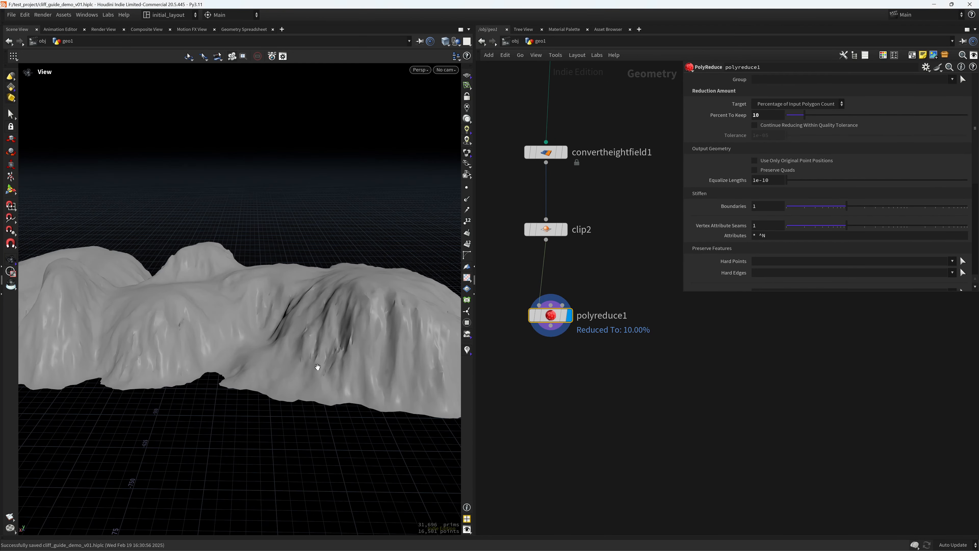
pyautogui.hotkey('shift', 'w')
# - Add a Quad Remesh (Beta) node directly below the PolyReduce node
pyautogui.press('Tab')
pyautogui.write('quad')
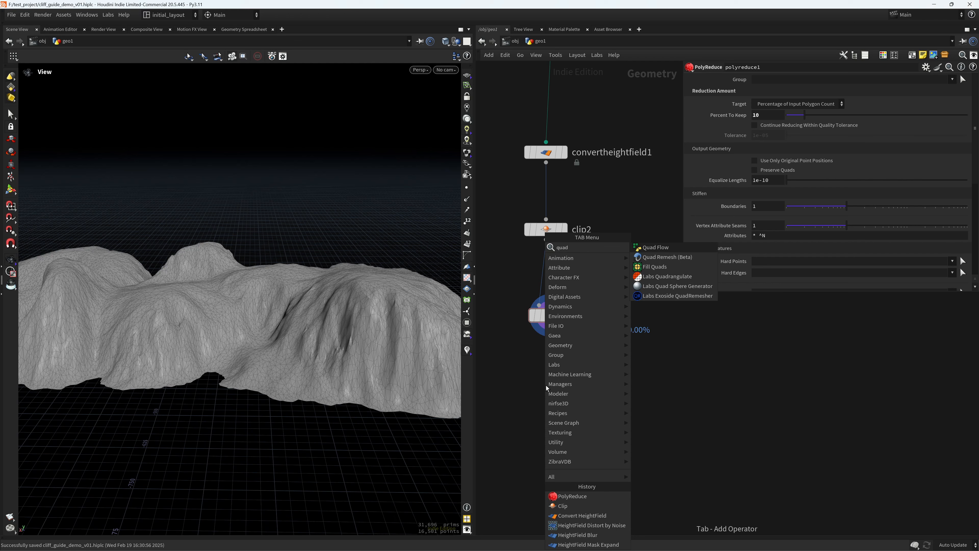
pyautogui.press('Down')
pyautogui.press('Down')
pyautogui.press('Down')
pyautogui.press('Down')
pyautogui.press('Up')
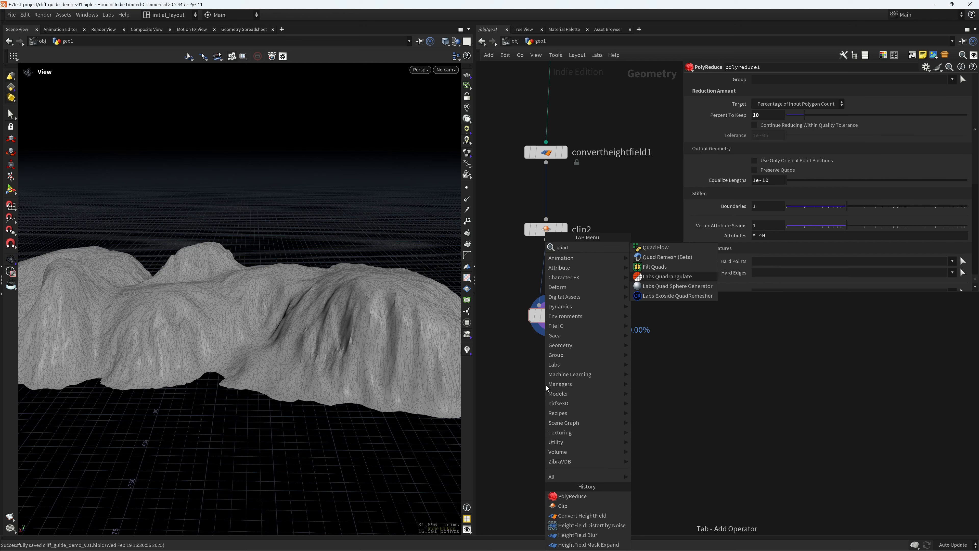
pyautogui.press('Down')
pyautogui.press('Down')
pyautogui.press('Up')
pyautogui.press('Up')
pyautogui.press('Up')
pyautogui.press('Up')
pyautogui.press('Return')
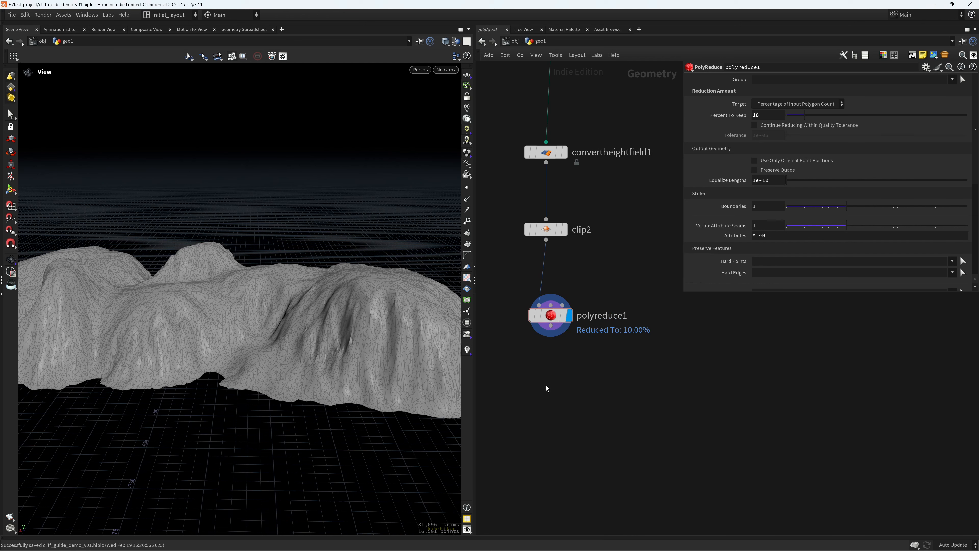
pyautogui.click(542, 389)
pyautogui.moveTo(540, 392); pyautogui.dragTo(544, 405)
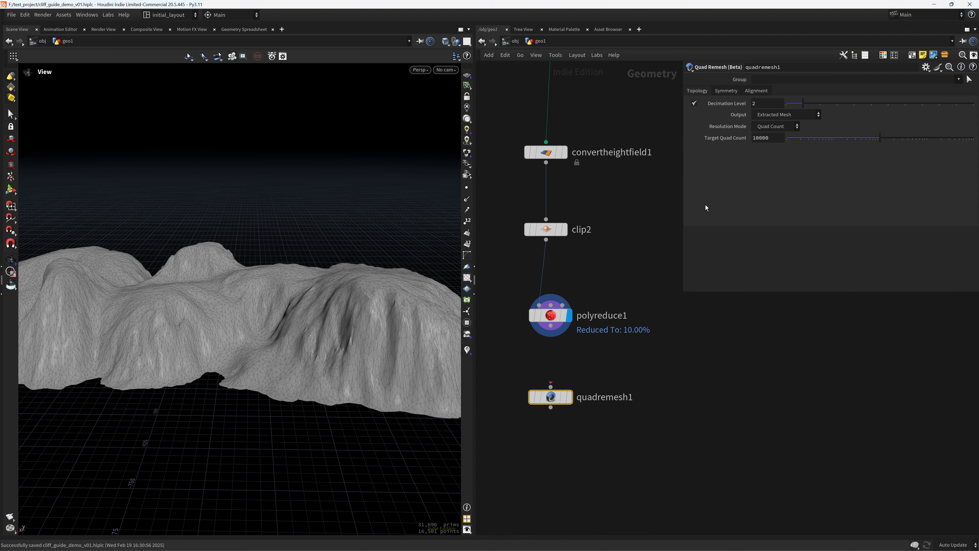
# - Set the Quad Remesh target quad count to 50000 and decimation level to 3, and display its result connected to the PolyReduce node
pyautogui.click(755, 141)
pyautogui.write('50000')
pyautogui.press('Return')
pyautogui.click(764, 103)
pyautogui.write('3')
pyautogui.press('Return')
pyautogui.click(584, 383)
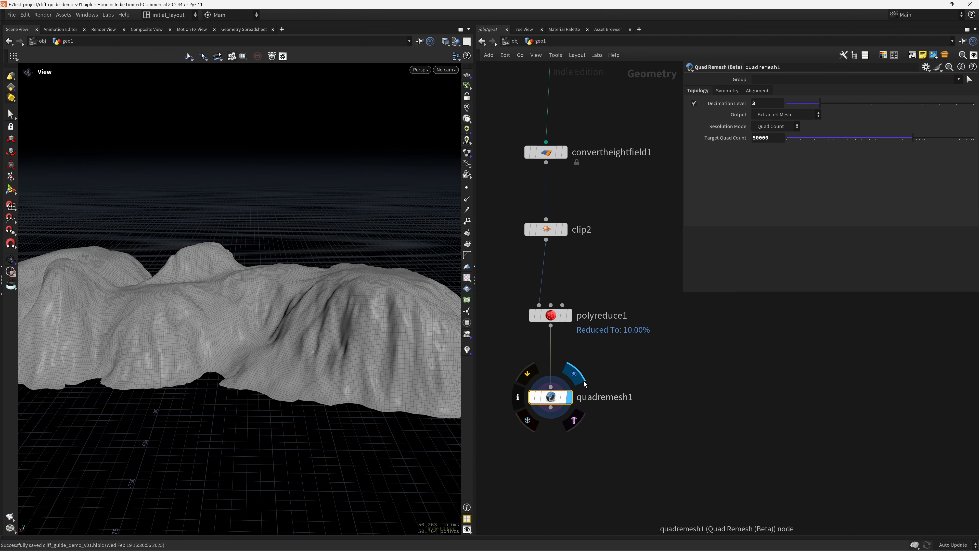
pyautogui.moveTo(317, 346)
pyautogui.mouseDown()
pyautogui.moveTo(320, 333)
pyautogui.moveTo(331, 366)
pyautogui.moveTo(243, 444)
pyautogui.moveTo(245, 458)
pyautogui.moveTo(295, 326)
pyautogui.moveTo(321, 332)
pyautogui.mouseUp()
pyautogui.hotkey('shift', 'w')
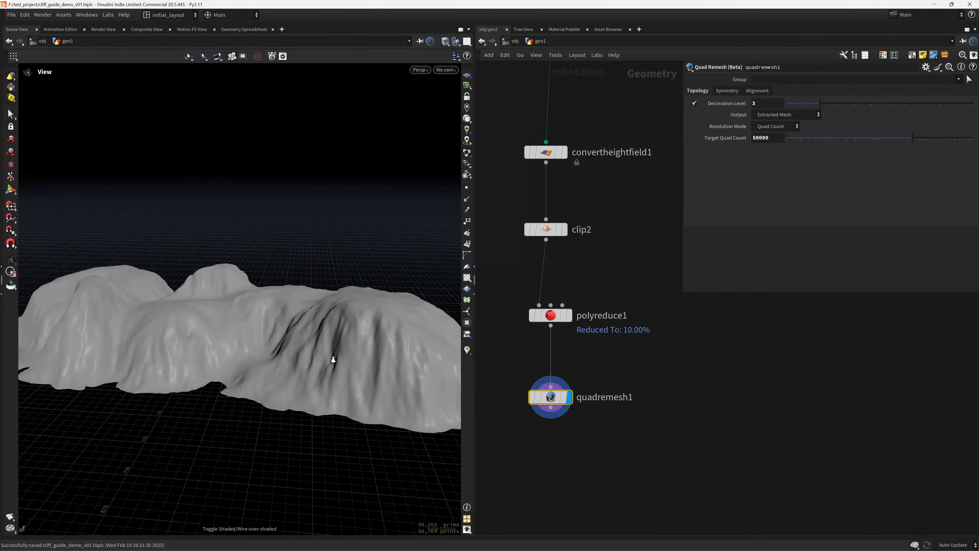
pyautogui.moveTo(333, 360); pyautogui.dragTo(315, 334, button='right')
pyautogui.moveTo(315, 334)
pyautogui.mouseDown()
pyautogui.moveTo(236, 357)
pyautogui.moveTo(301, 340)
pyautogui.moveTo(289, 326)
pyautogui.moveTo(320, 323)
pyautogui.mouseUp()
pyautogui.hotkey('shift', 'w')
# - Add a Null node below the Quad Remesh node, connect it to the remesh output and display it
pyautogui.moveTo(570, 504); pyautogui.dragTo(576, 408, button='middle')
pyautogui.press('Tab')
pyautogui.write('nu')
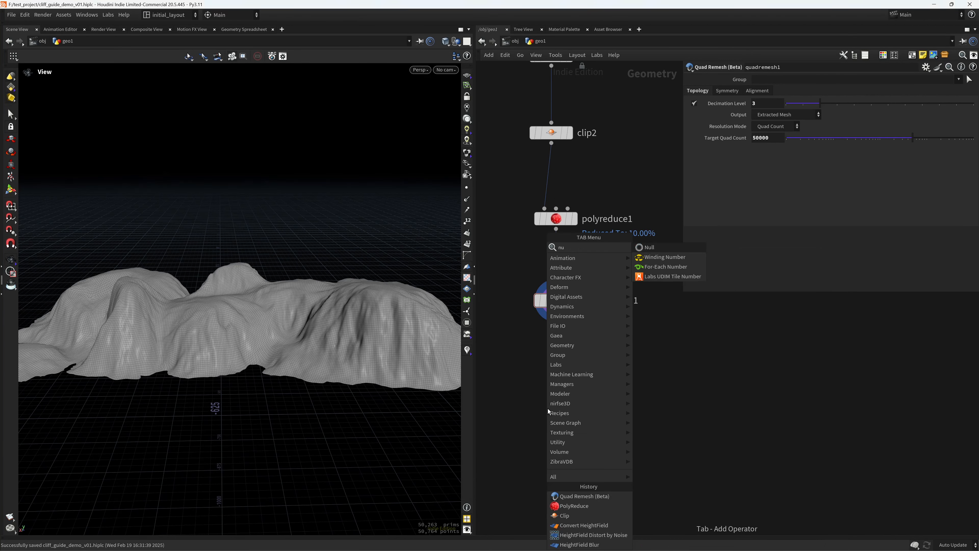
pyautogui.press('Return')
pyautogui.click(552, 408)
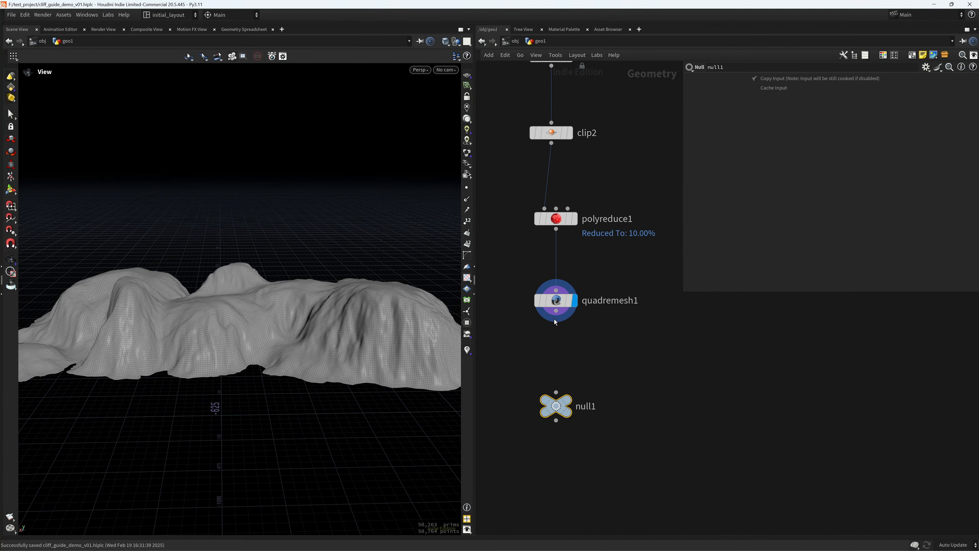
pyautogui.moveTo(556, 311); pyautogui.dragTo(556, 392)
pyautogui.click(568, 400)
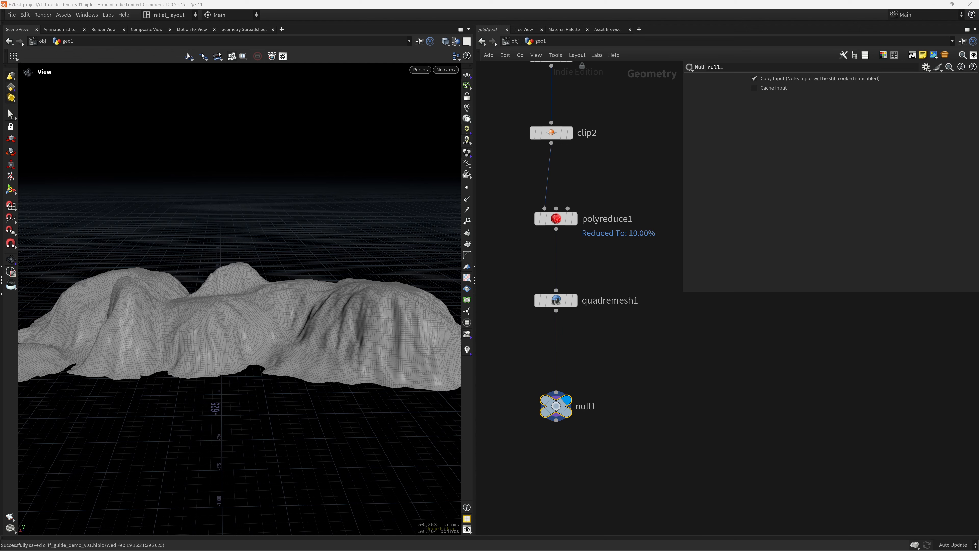
# - Add a Subdivide node below the Null node, connect it to the Null's output and display it
pyautogui.moveTo(236, 315); pyautogui.dragTo(196, 298)
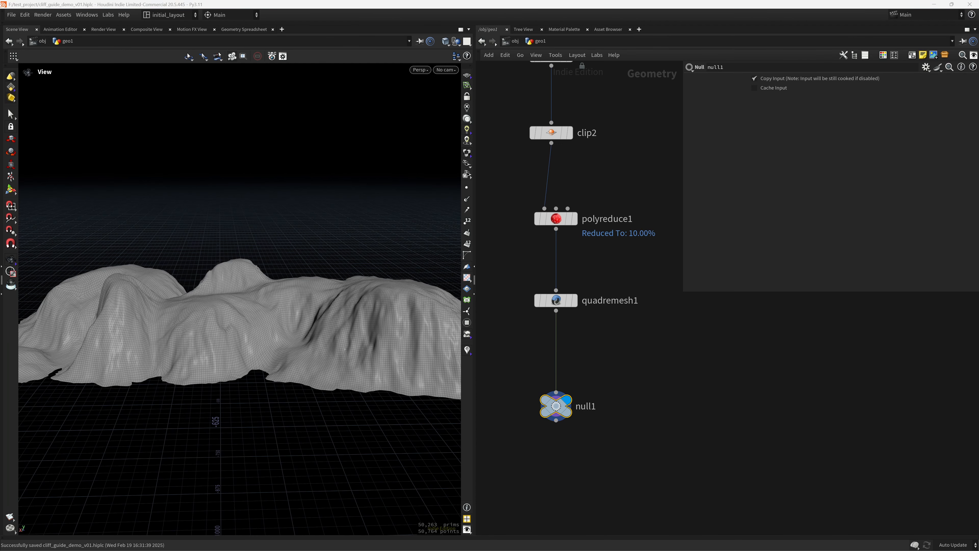
pyautogui.moveTo(588, 458); pyautogui.dragTo(625, 387, button='middle')
pyautogui.scroll(1, 594, 408)
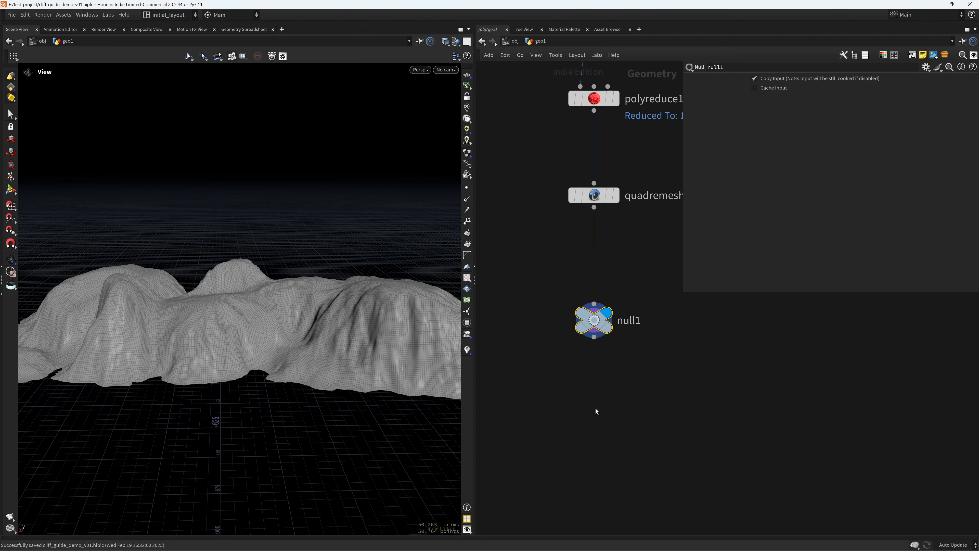
pyautogui.click(584, 424)
pyautogui.press('Tab')
pyautogui.write('subd')
pyautogui.press('Return')
pyautogui.click(584, 425)
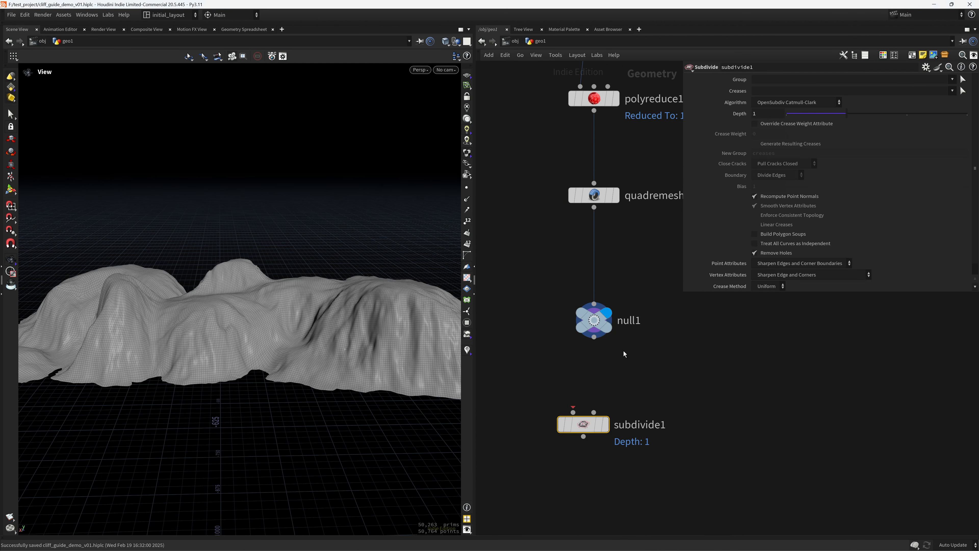
pyautogui.moveTo(594, 337); pyautogui.dragTo(573, 411)
pyautogui.click(611, 401)
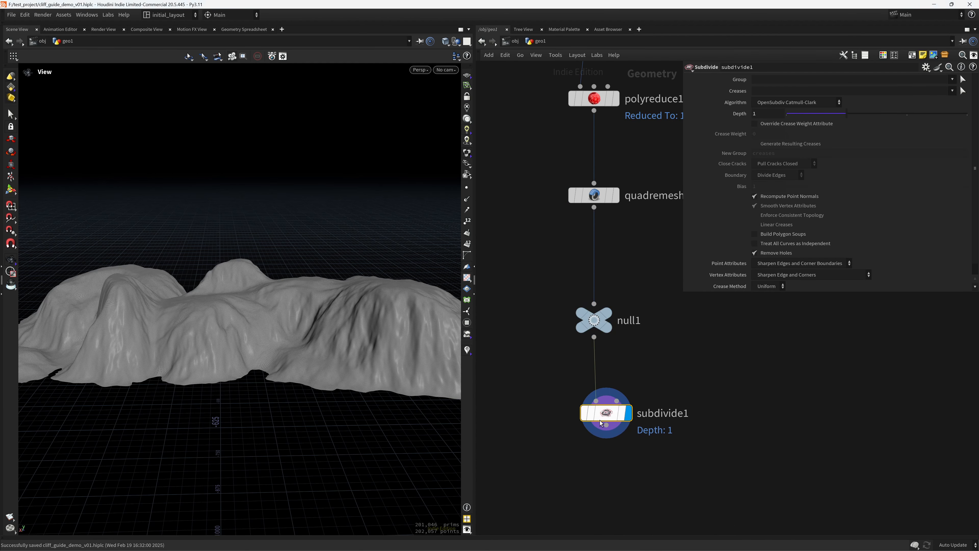
# - Add a Labs Triplanar Displace node below the Subdivide node, connect it to the Subdivide output and display it
pyautogui.moveTo(630, 482); pyautogui.dragTo(593, 391, button='middle')
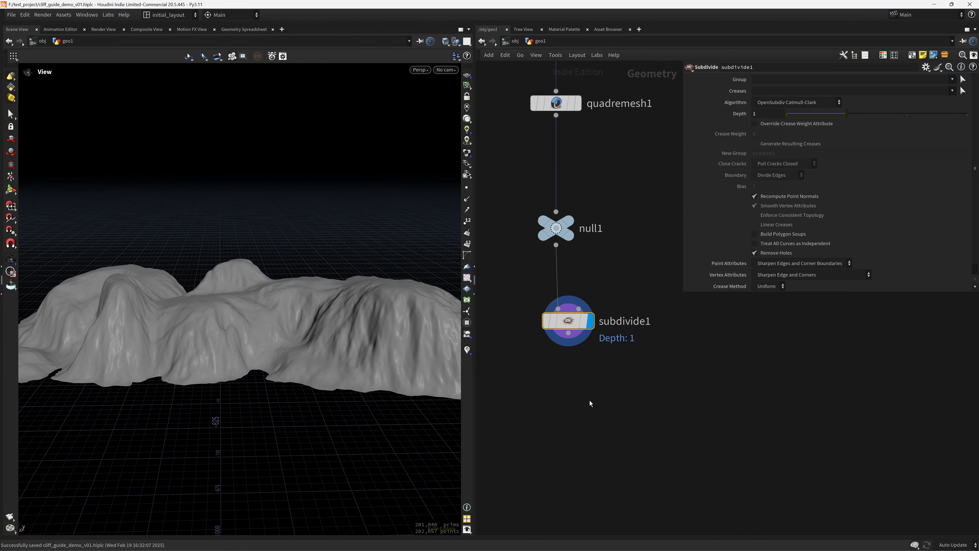
pyautogui.moveTo(580, 423); pyautogui.dragTo(576, 405, button='middle')
pyautogui.press('Tab')
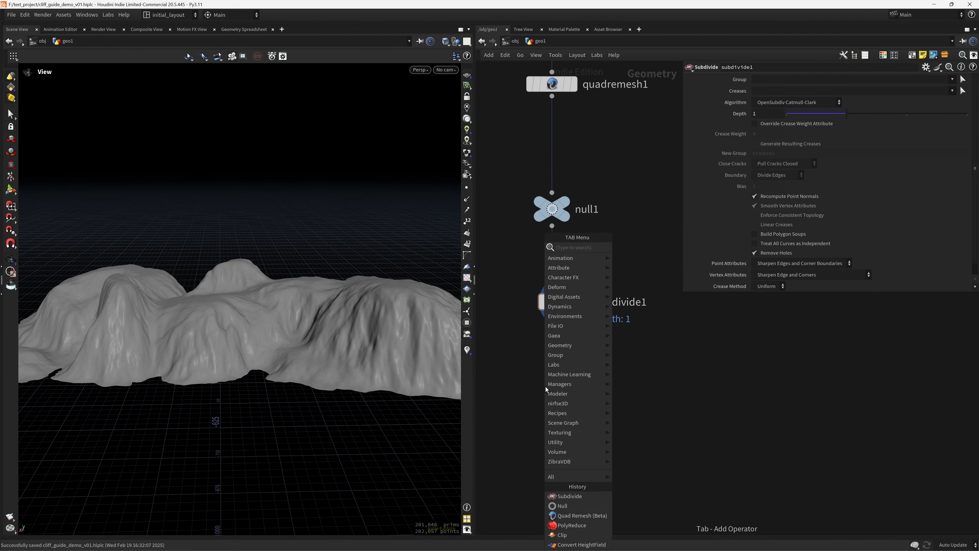
pyautogui.moveTo(578, 312)
pyautogui.click(632, 312)
pyautogui.click(546, 388)
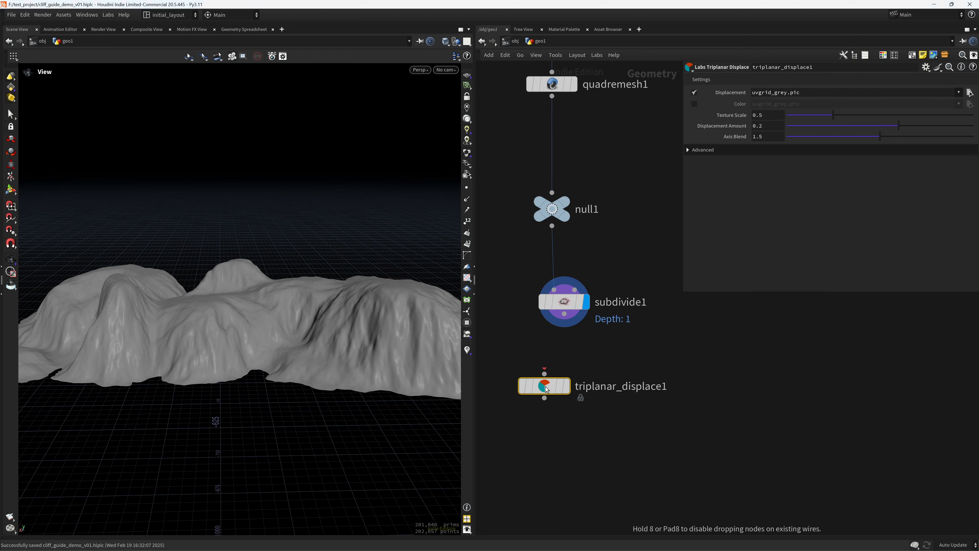
pyautogui.moveTo(564, 313); pyautogui.dragTo(566, 385)
pyautogui.click(567, 384)
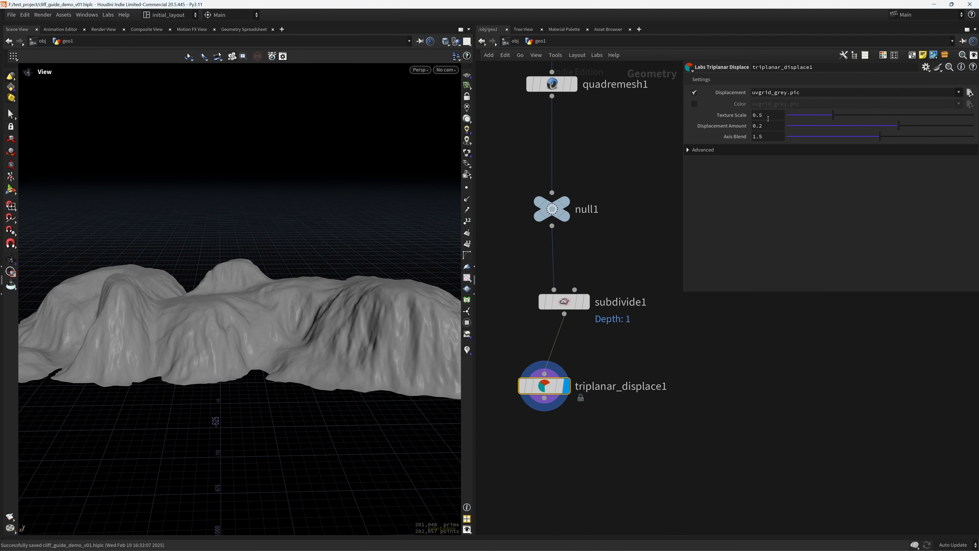
# - Set the Triplanar Displace displacement amount to 10 and save the scene
pyautogui.click(765, 128)
pyautogui.write('10')
pyautogui.press('Return')
pyautogui.moveTo(292, 338); pyautogui.dragTo(357, 302, button='right')
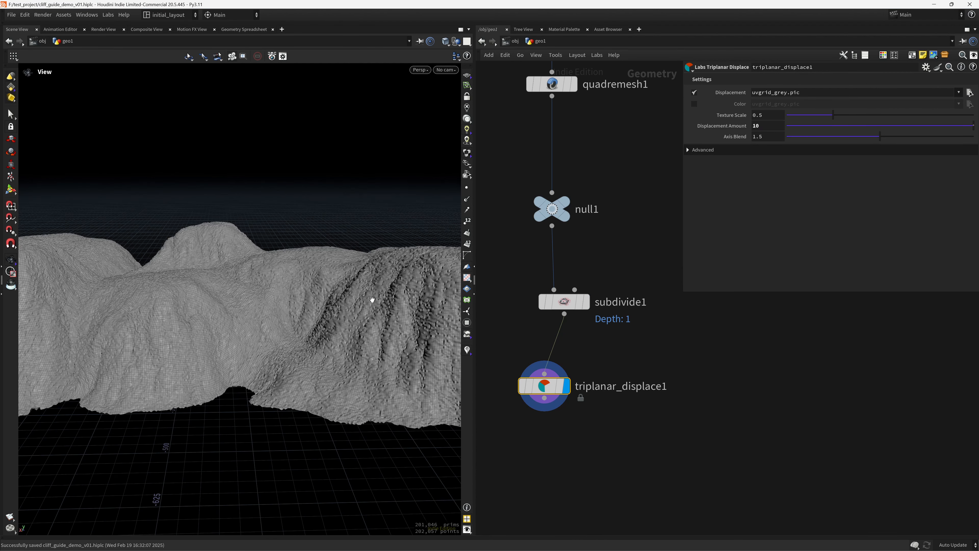
pyautogui.hotkey('shift', 'w')
pyautogui.moveTo(356, 319); pyautogui.dragTo(350, 325)
pyautogui.hotkey('ctrl', 's')
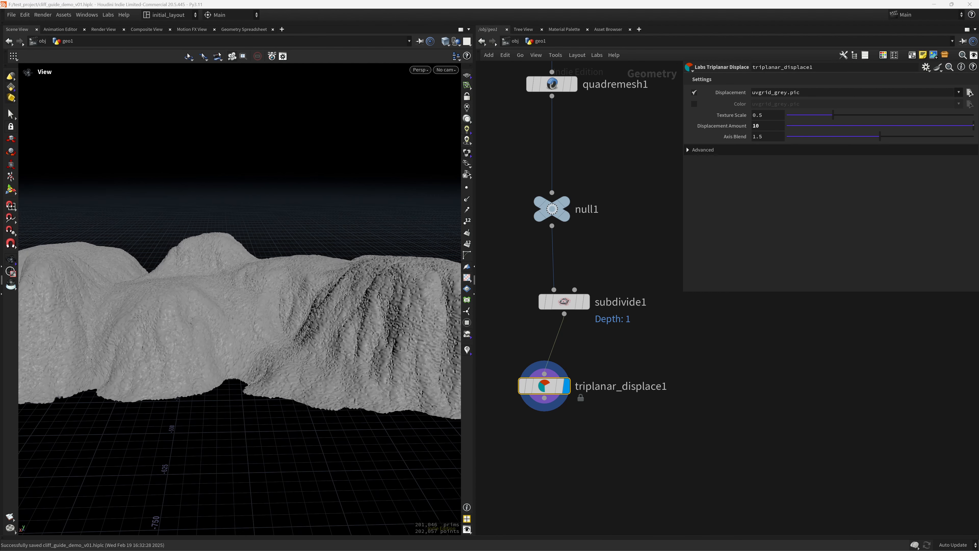
# - Align the Triplanar Displace node directly beneath the Subdivide node
pyautogui.moveTo(292, 371); pyautogui.dragTo(400, 313)
pyautogui.moveTo(541, 392); pyautogui.dragTo(561, 386)
pyautogui.moveTo(319, 371); pyautogui.dragTo(354, 370)
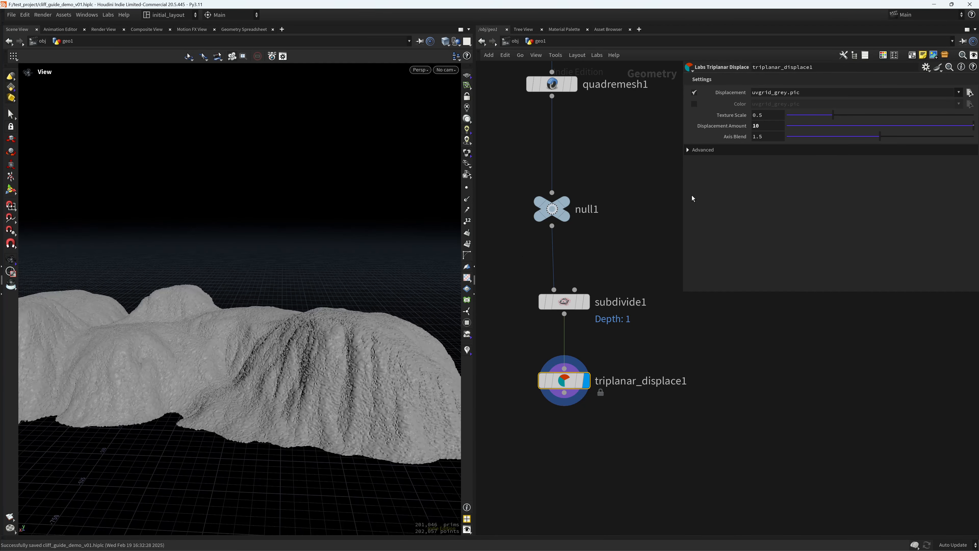
# - Turn off the displacement texture and enable the color texture instead, using the surface_rock_vlzkba1fw image file path
pyautogui.click(695, 93)
pyautogui.click(694, 104)
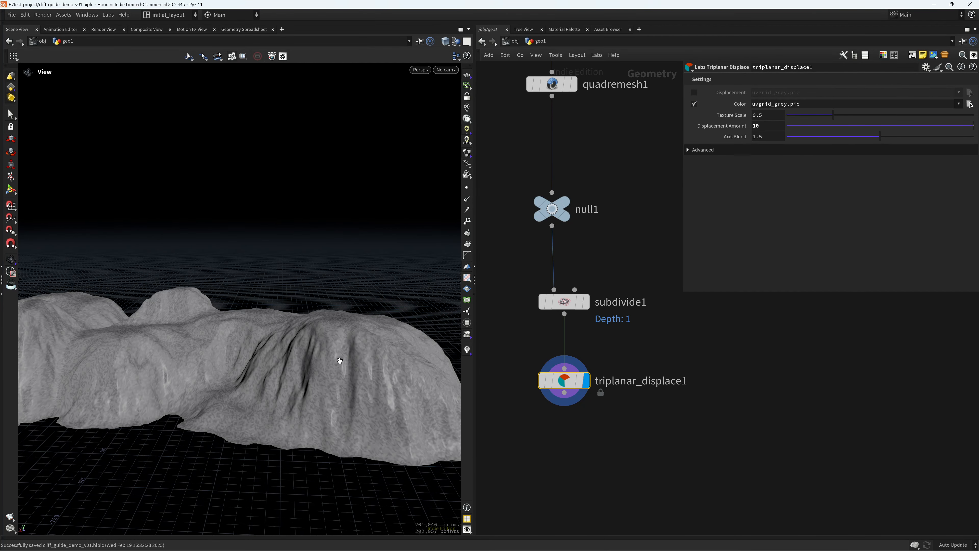
pyautogui.moveTo(340, 361); pyautogui.dragTo(360, 376)
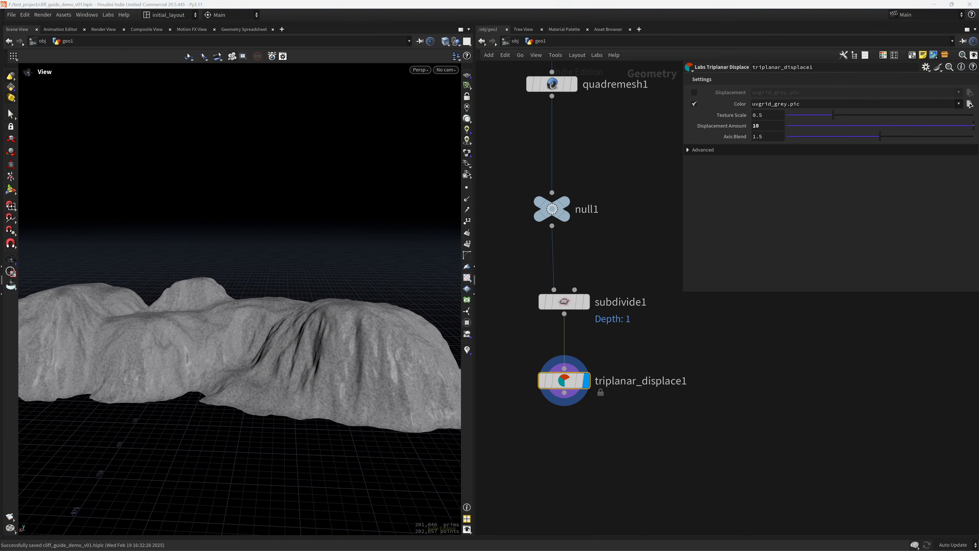
pyautogui.moveTo(807, 105); pyautogui.dragTo(668, 114)
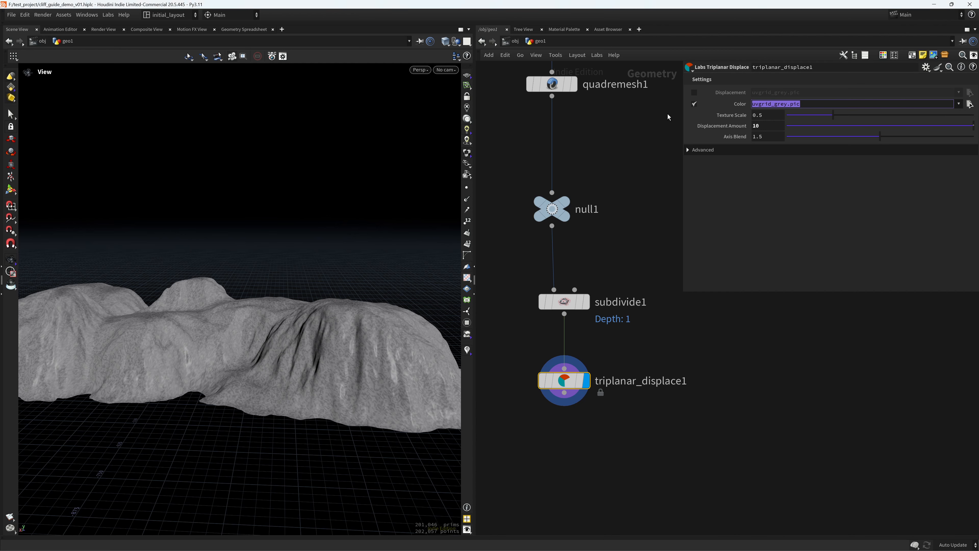
pyautogui.hotkey('ctrl', 'v')
pyautogui.press('Return')
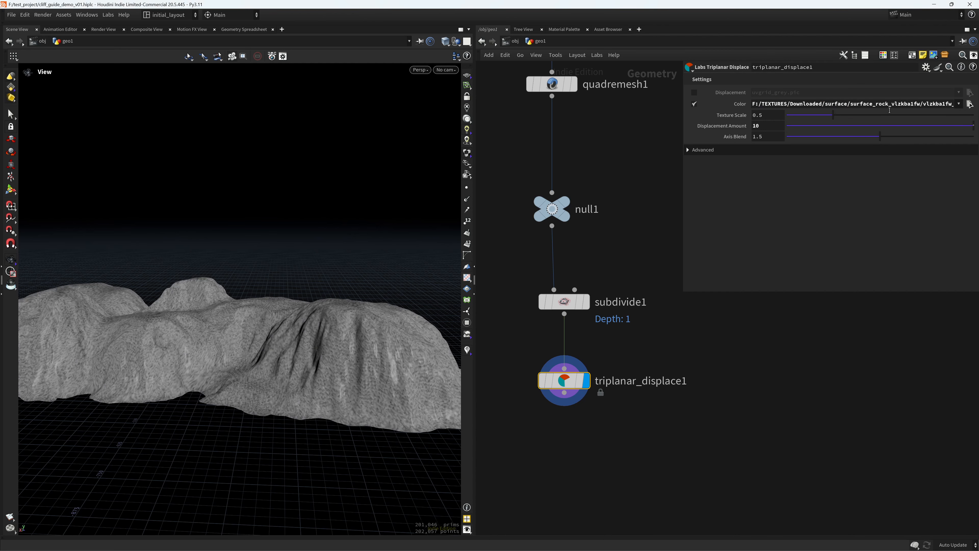
# - Set the displacement amount to .2 and the texture scale to 0.01, and save the scene
pyautogui.doubleClick(894, 105)
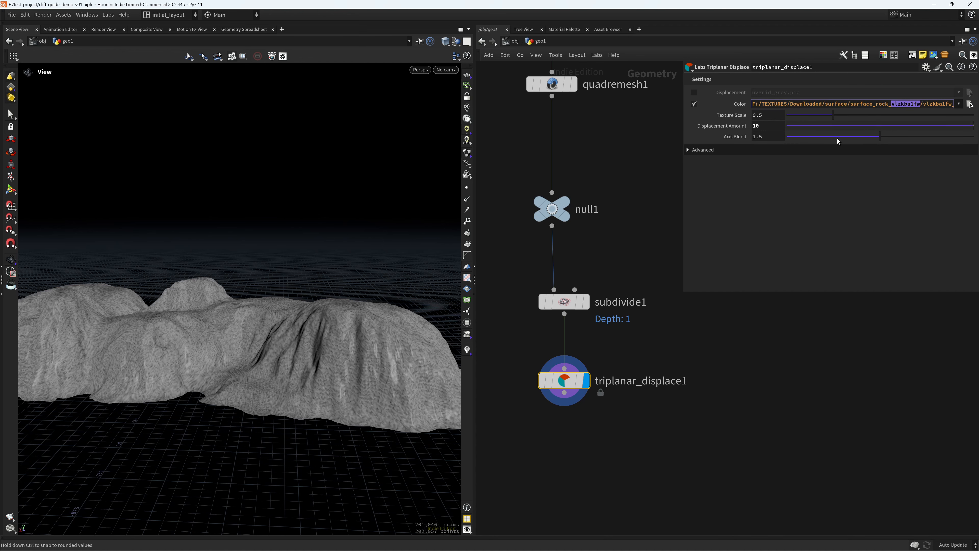
pyautogui.press('Tab')
pyautogui.press('Tab')
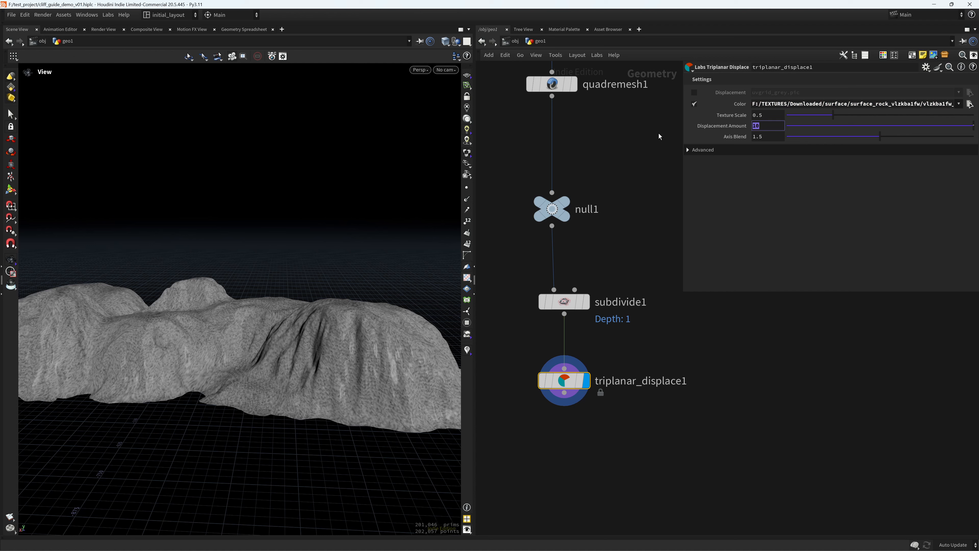
pyautogui.write('.2')
pyautogui.doubleClick(762, 118)
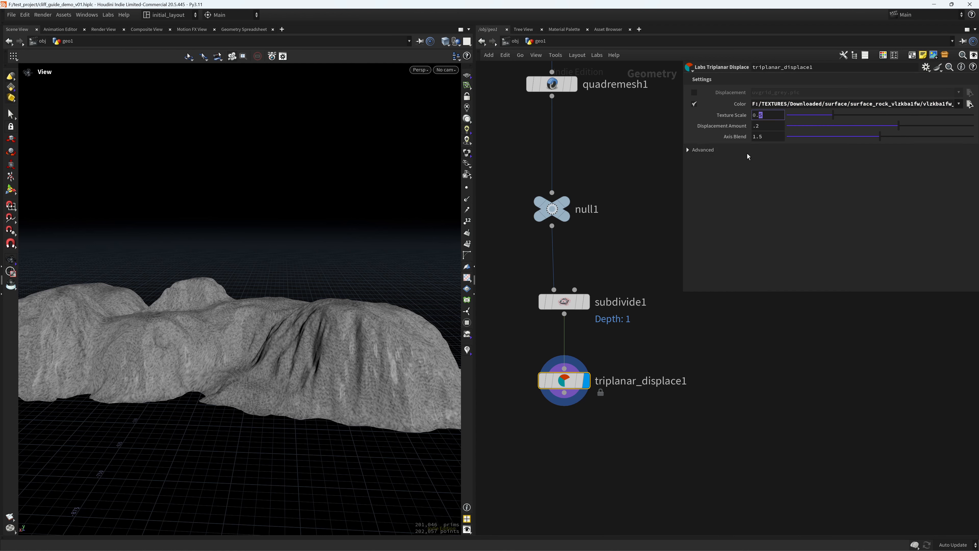
pyautogui.press('Return')
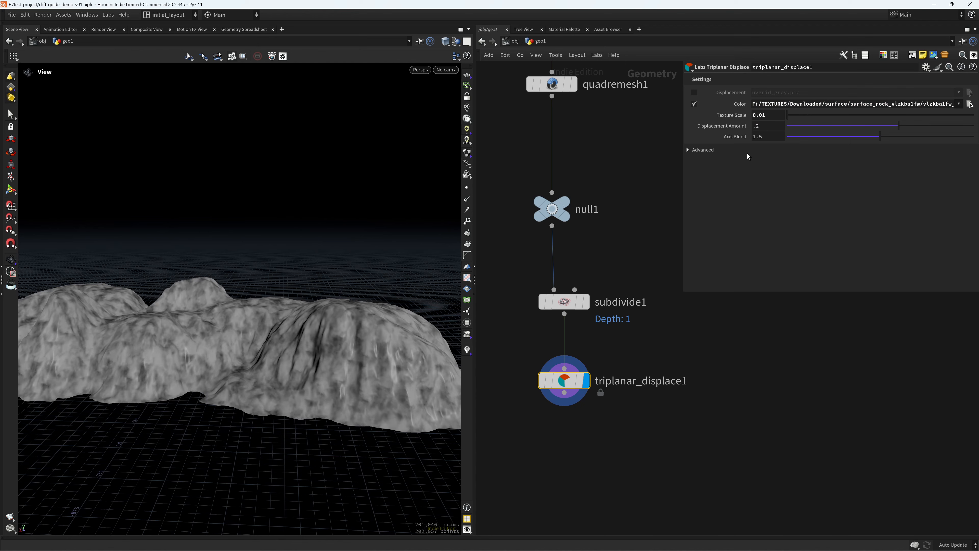
pyautogui.moveTo(322, 332)
pyautogui.mouseDown()
pyautogui.moveTo(322, 371)
pyautogui.moveTo(357, 349)
pyautogui.moveTo(345, 333)
pyautogui.moveTo(352, 339)
pyautogui.moveTo(323, 361)
pyautogui.moveTo(345, 343)
pyautogui.moveTo(320, 349)
pyautogui.moveTo(328, 347)
pyautogui.mouseUp()
pyautogui.hotkey('ctrl', 's')
# - Try shifting the texture projection in X with the advanced Axis Offset, and undo the change
pyautogui.click(773, 149)
pyautogui.moveTo(772, 160); pyautogui.dragTo(910, 149, button='middle')
pyautogui.hotkey('ctrl', 'z')
pyautogui.hotkey('ctrl', 'z')
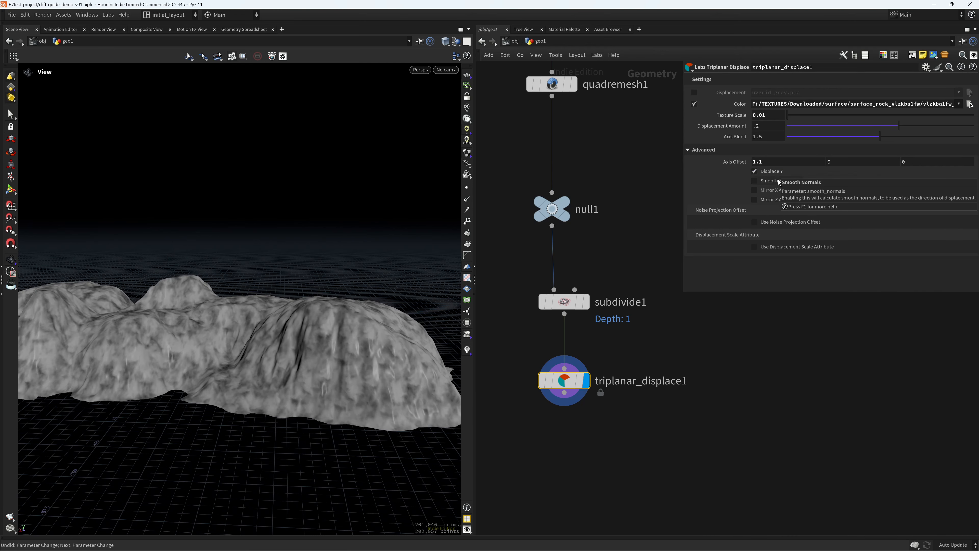
pyautogui.moveTo(290, 354); pyautogui.dragTo(323, 335)
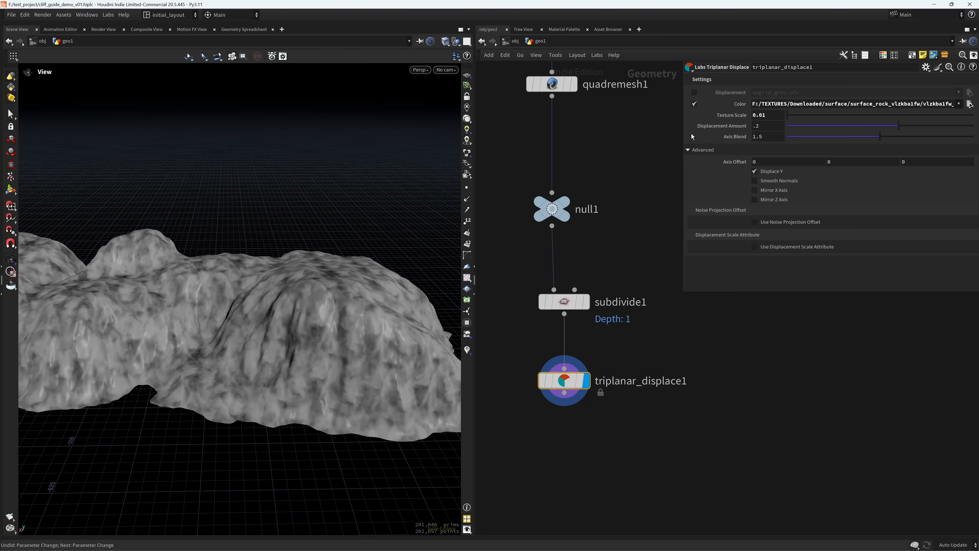
# - Replace the color texture with displacement, using the surface_rock file vlzkba1fw_4K_Displacement.exr, and set the displacement amount to 20
pyautogui.click(778, 104)
pyautogui.hotkey('ctrl', 'a')
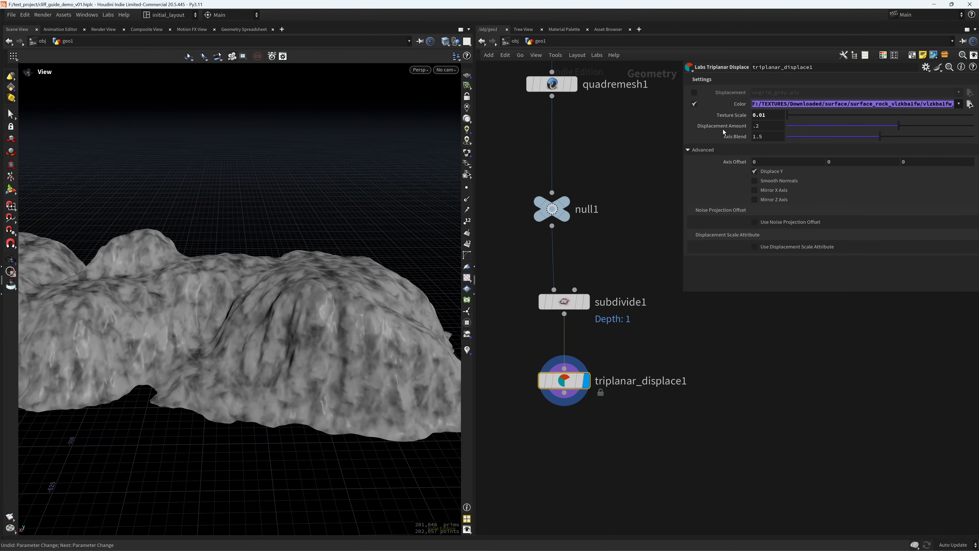
pyautogui.click(693, 104)
pyautogui.click(694, 93)
pyautogui.click(784, 94)
pyautogui.hotkey('ctrl', 'a')
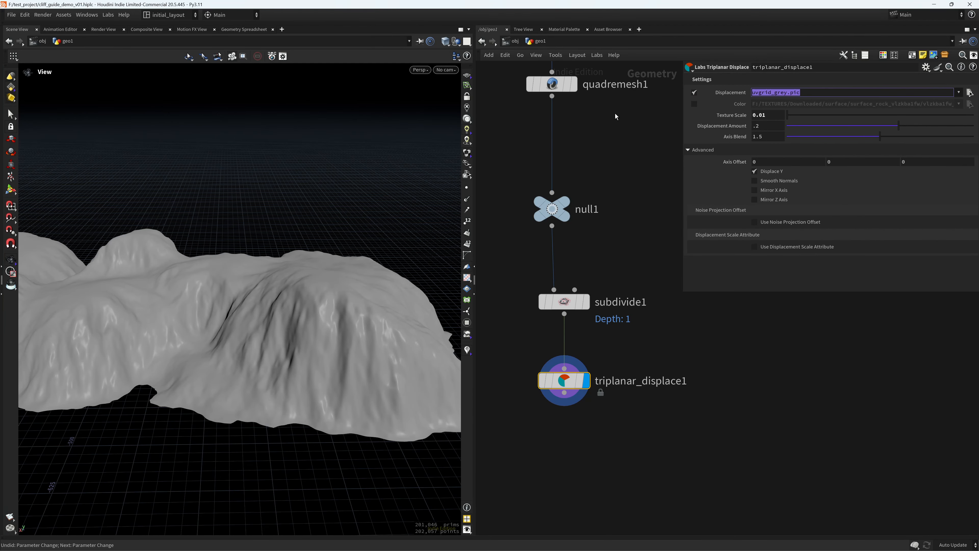
pyautogui.write('F:/TEXTURES/Downloaded/surface/surface_rock_vlzkba1fw/vlzkba1fw_4K_Displacement.exr')
pyautogui.press('Return')
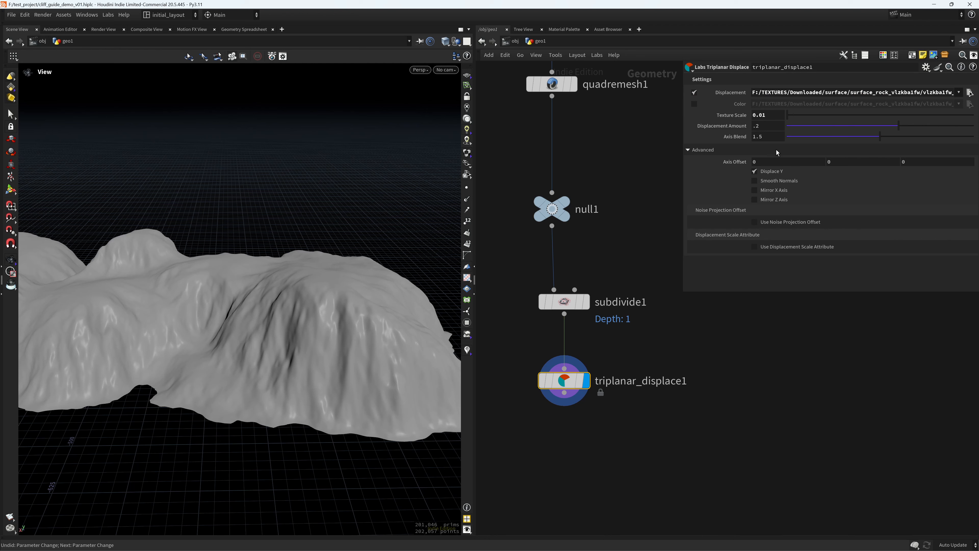
pyautogui.write('20')
pyautogui.press('Return')
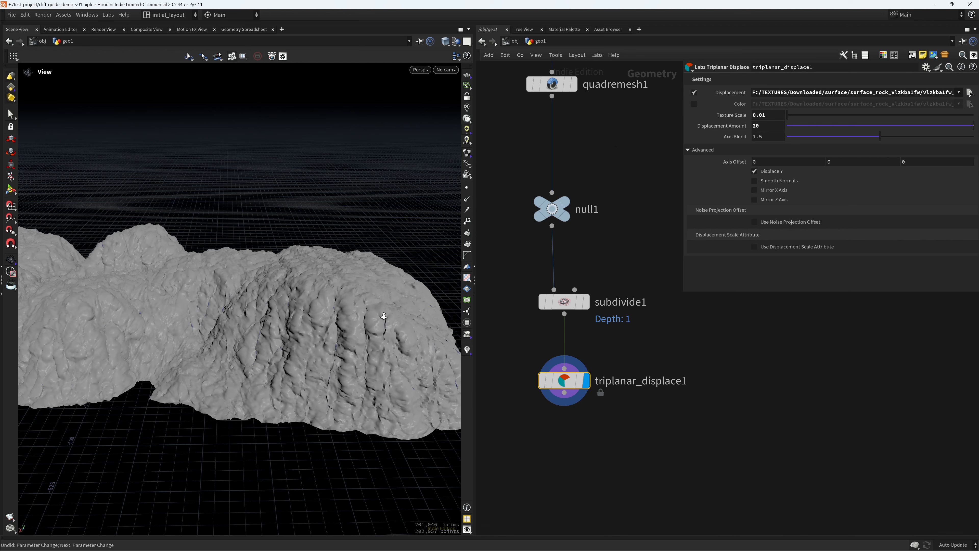
# - Try an Axis Blend of 2.559 on the displaced cliffs and undo the change
pyautogui.moveTo(372, 315); pyautogui.dragTo(376, 288)
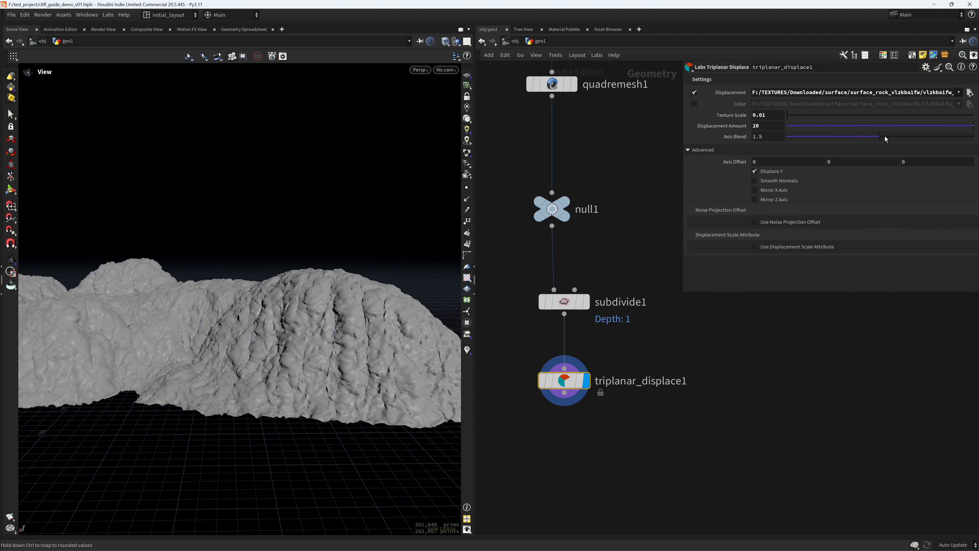
pyautogui.moveTo(885, 139); pyautogui.dragTo(926, 140)
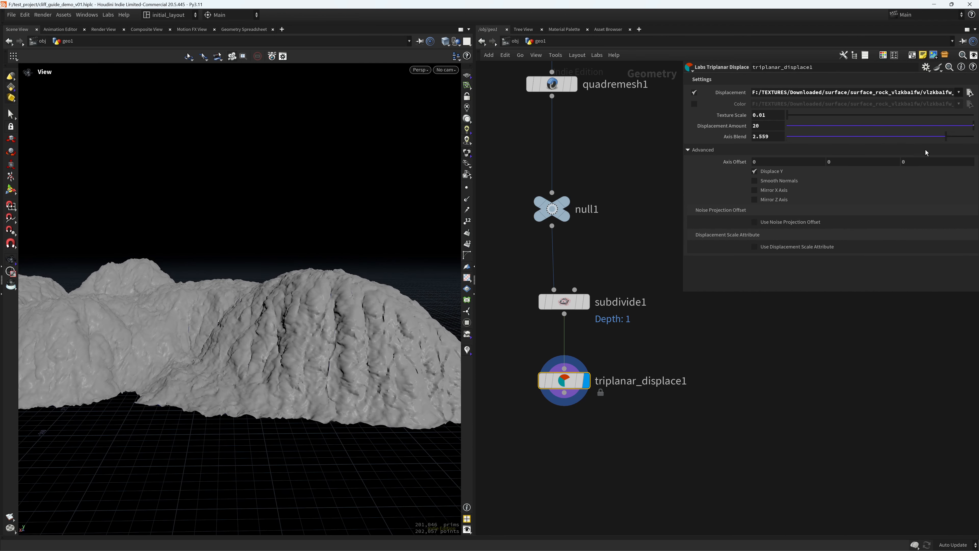
pyautogui.hotkey('ctrl', 'z')
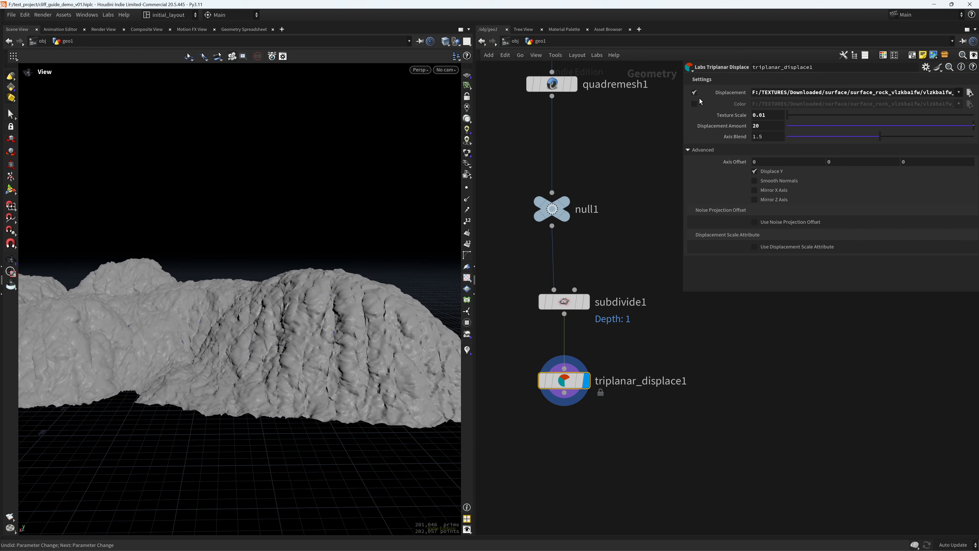
# - Switch the Triplanar Displace node from displacement back to the color texture and allow editing of its contents
pyautogui.click(694, 92)
pyautogui.click(694, 104)
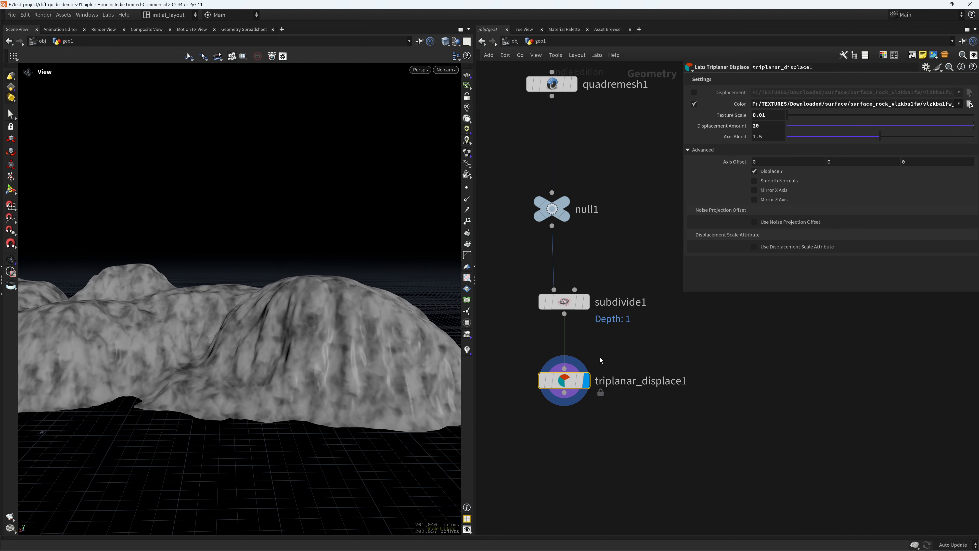
pyautogui.rightClick(561, 381)
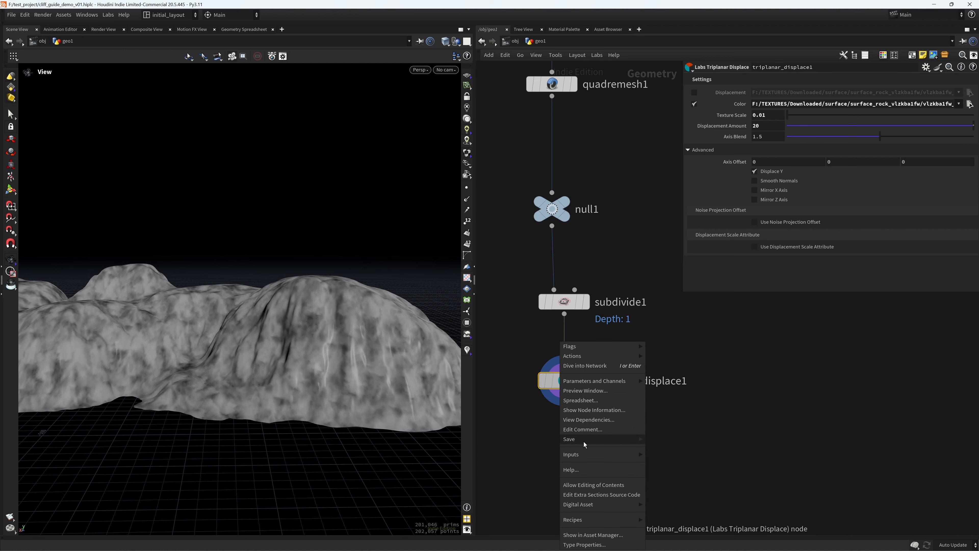
pyautogui.click(601, 484)
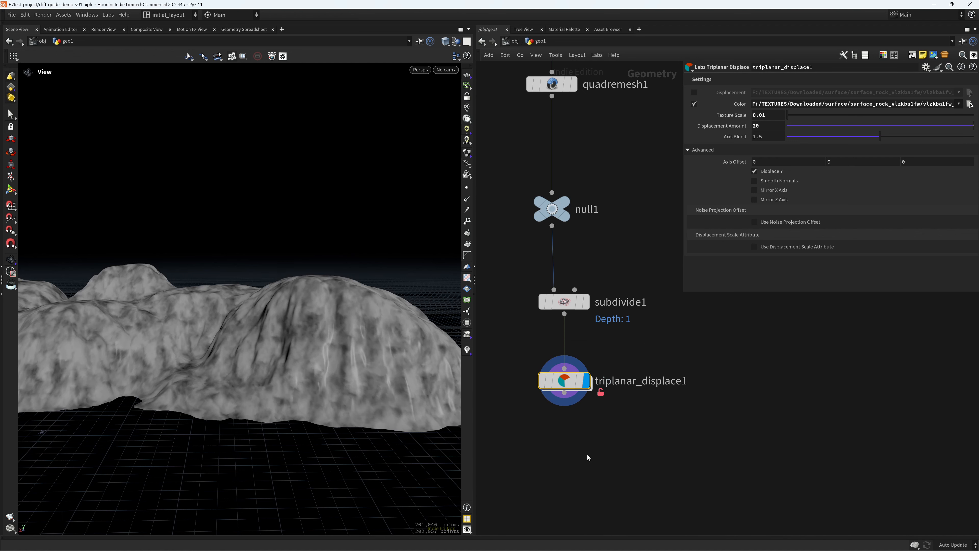
# - Open pointvop1 inside the unlocked Triplanar Displace node and select the name of the upper Exponent parameter for copying
pyautogui.doubleClick(561, 378)
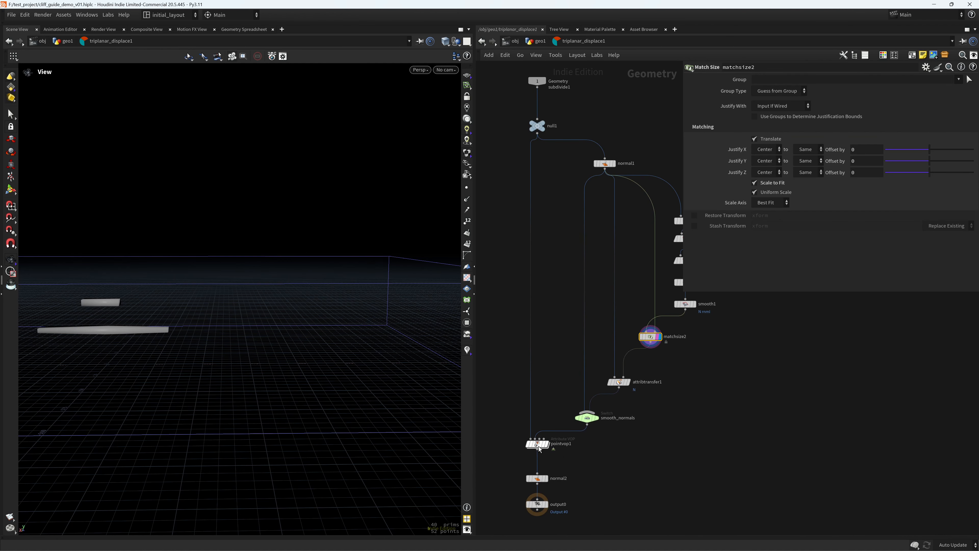
pyautogui.doubleClick(539, 444)
pyautogui.moveTo(615, 280); pyautogui.dragTo(596, 263, button='middle')
pyautogui.scroll(6, 572, 218)
pyautogui.click(587, 306)
pyautogui.moveTo(648, 307); pyautogui.dragTo(622, 278, button='middle')
pyautogui.scroll(3, 611, 286)
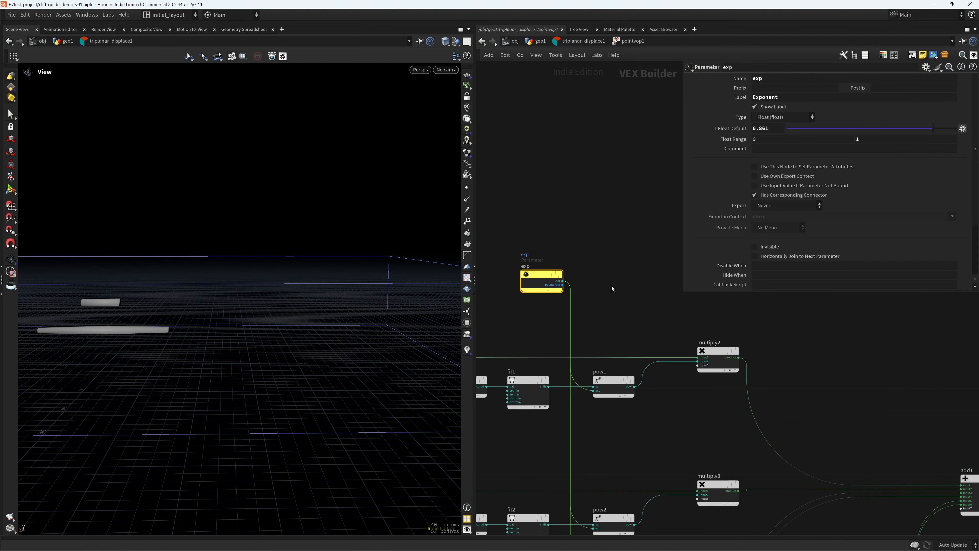
pyautogui.moveTo(772, 79); pyautogui.dragTo(668, 92)
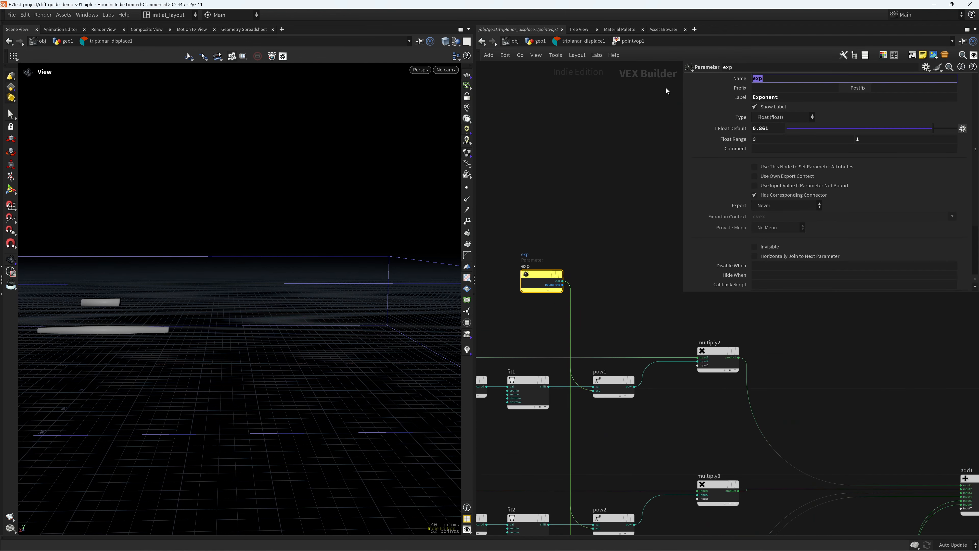
# - Set the name of the second Exponent parameter, in the lower part of the VOP network, to exp
pyautogui.scroll(-6, 623, 278)
pyautogui.scroll(6, 655, 455)
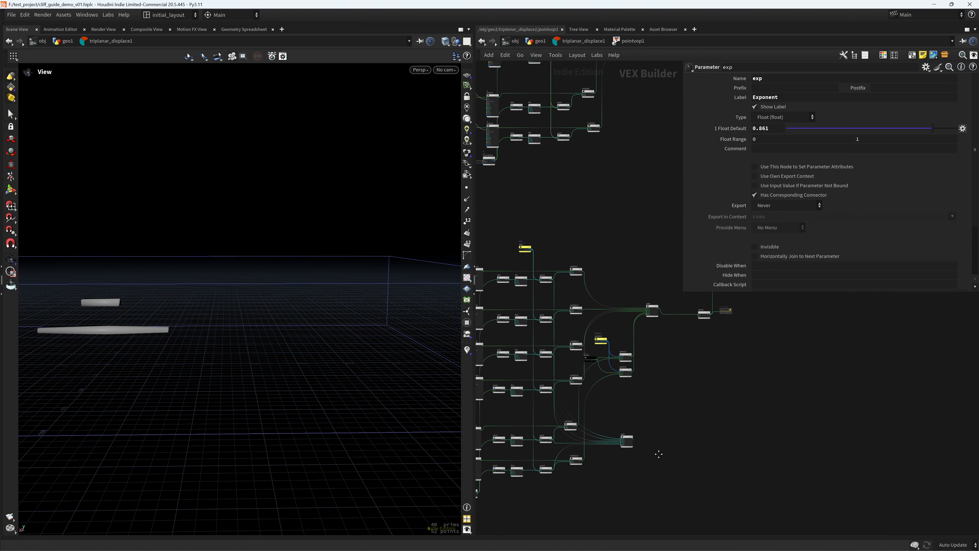
pyautogui.moveTo(581, 245); pyautogui.dragTo(674, 254, button='middle')
pyautogui.click(549, 280)
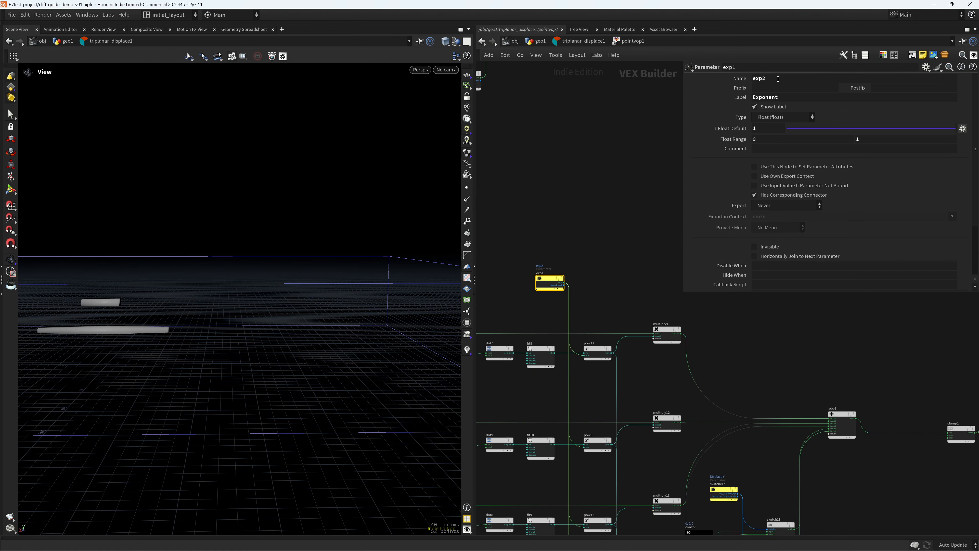
pyautogui.click(790, 81)
pyautogui.press('Return')
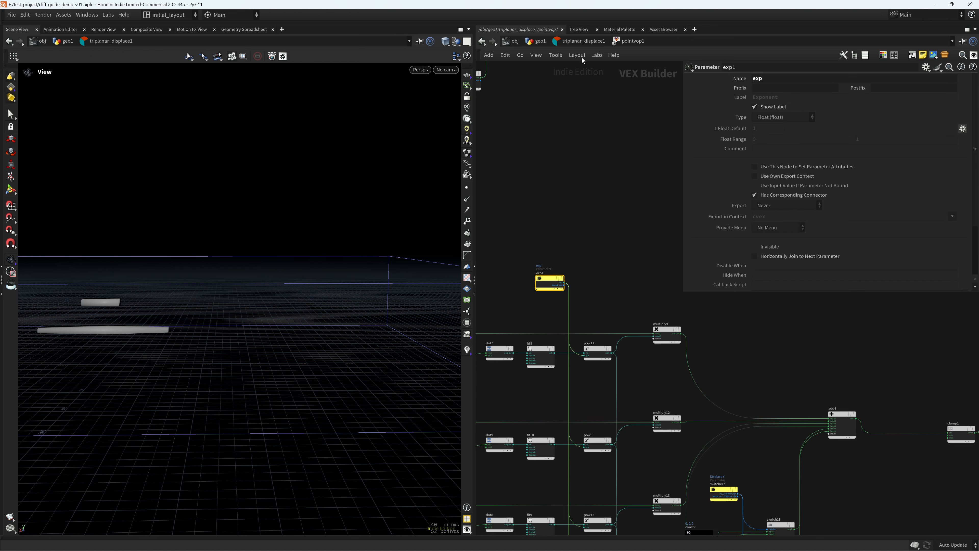
# - Leave the VOP and Triplanar Displace networks and return to the geo1 network
pyautogui.click(577, 42)
pyautogui.click(578, 42)
pyautogui.click(537, 42)
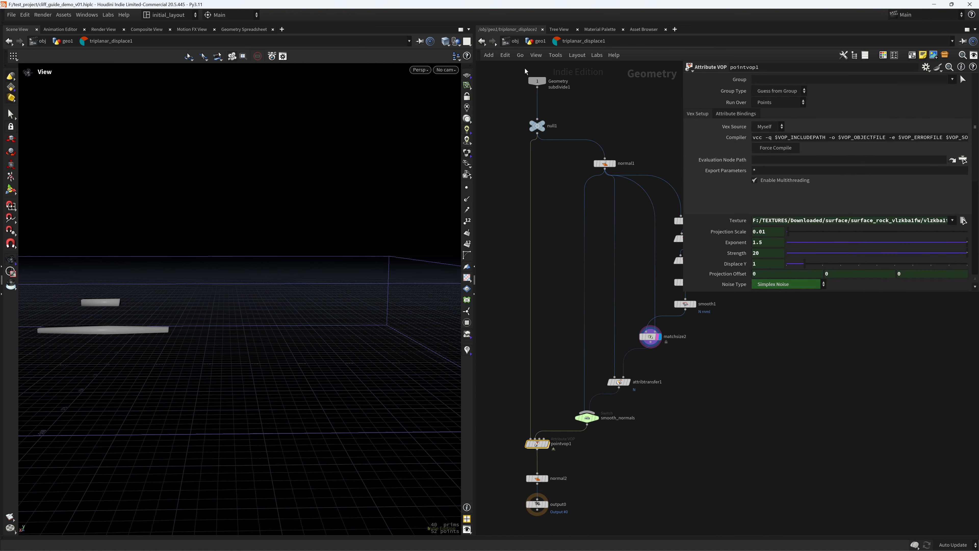
pyautogui.click(536, 39)
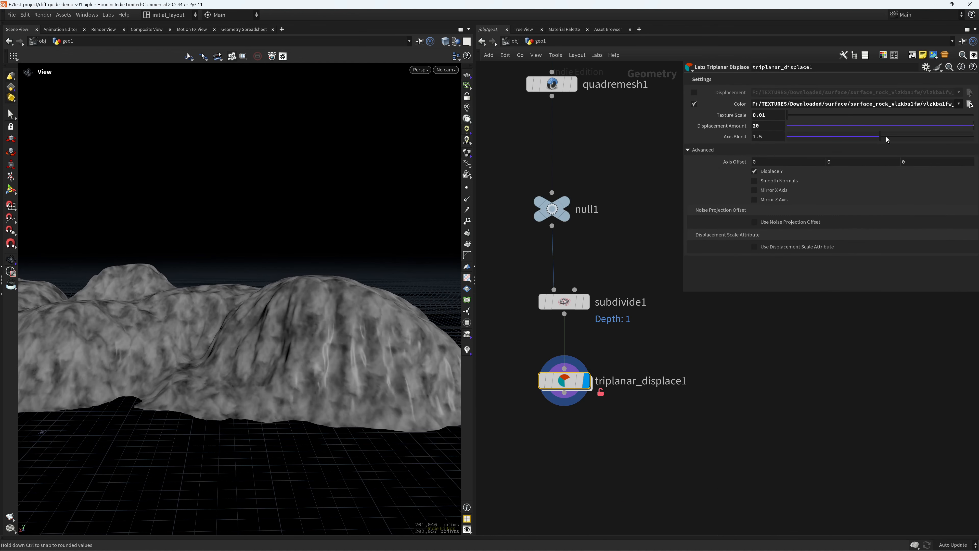
# - Try a higher Axis Blend of 2.469 on triplanar_displace1, undo it, and set the Displacement Amount to .2
pyautogui.moveTo(883, 139); pyautogui.dragTo(940, 138)
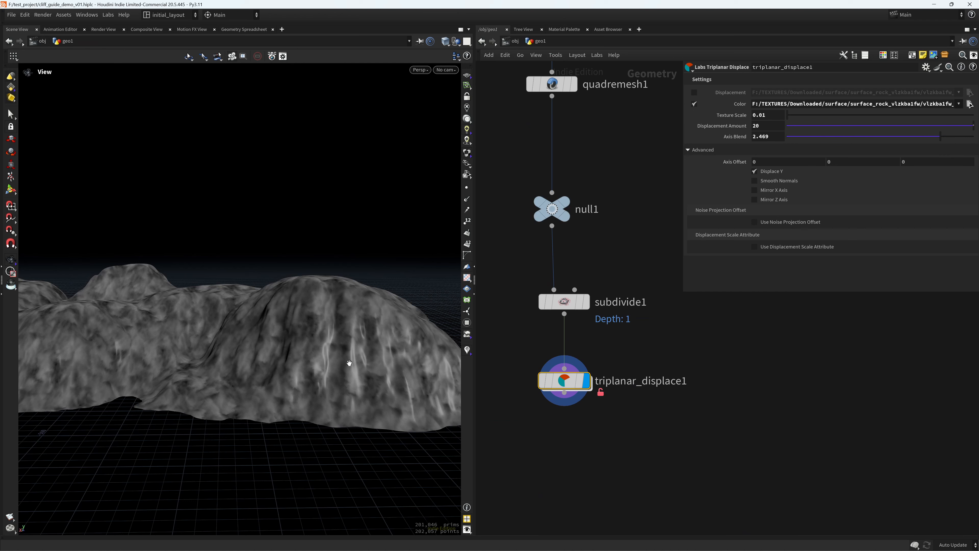
pyautogui.hotkey('ctrl', 'z')
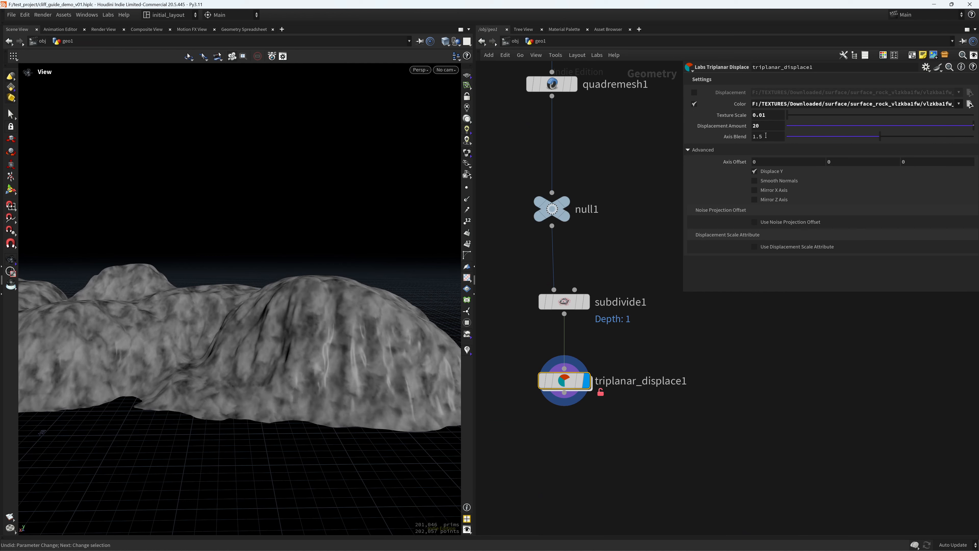
pyautogui.click(772, 129)
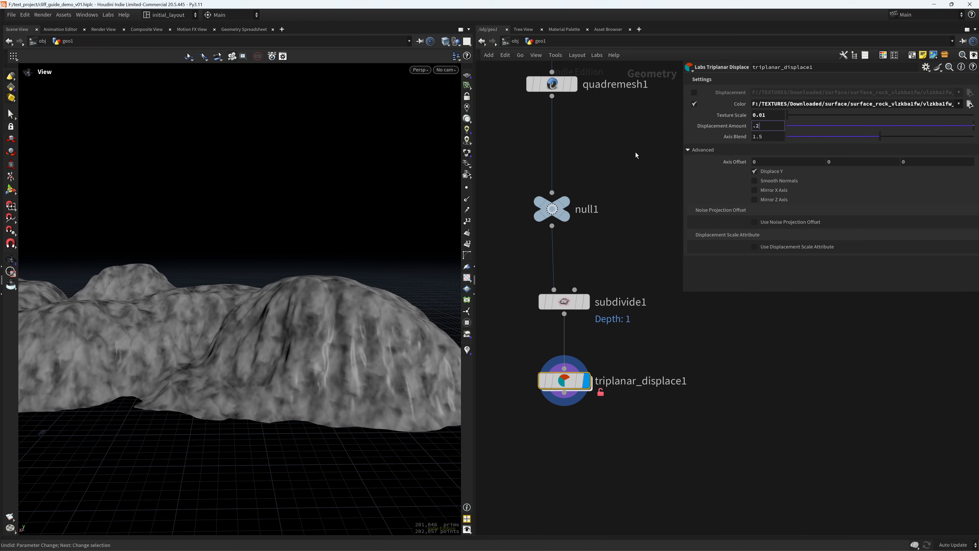
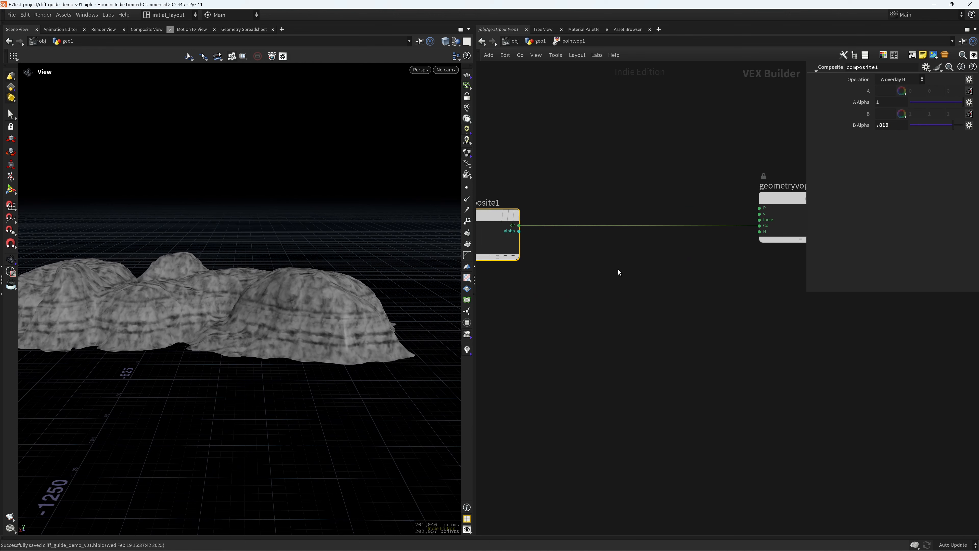
# - Add a Vector to Float node in pointvop1 and insert it on the wire between composite1 and geometryvopoutput1
pyautogui.scroll(5, 374, 307)
pyautogui.scroll(-4, 331, 336)
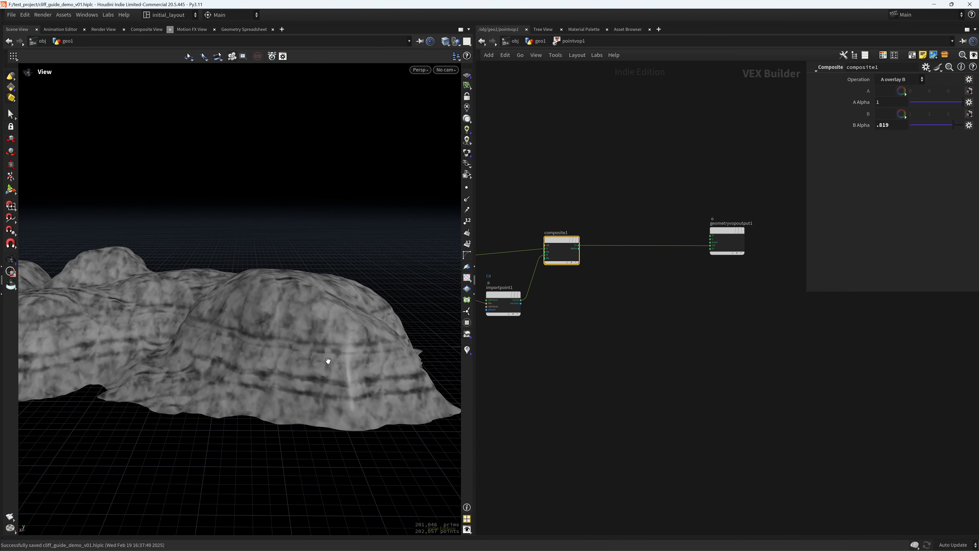
pyautogui.scroll(3, 654, 282)
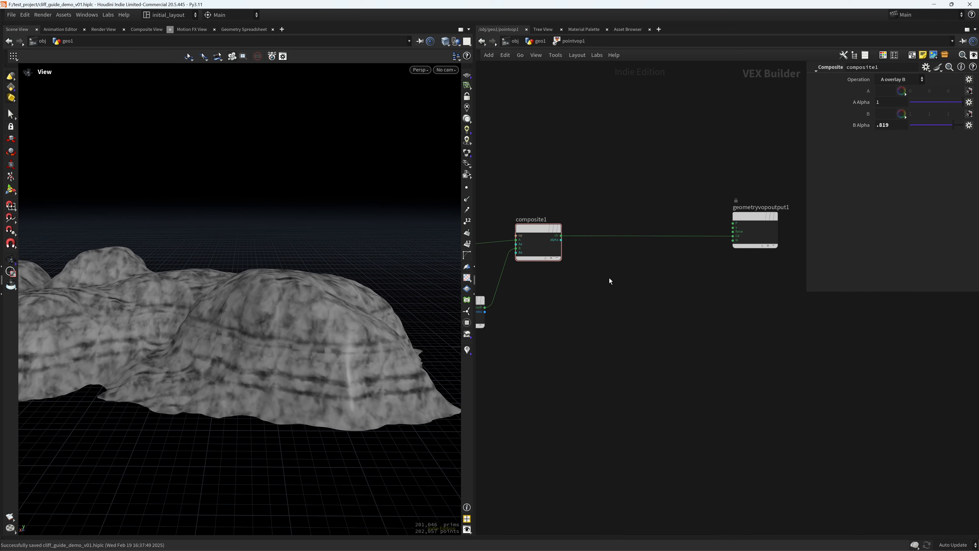
pyautogui.scroll(3, 580, 251)
pyautogui.moveTo(597, 252); pyautogui.dragTo(601, 265, button='middle')
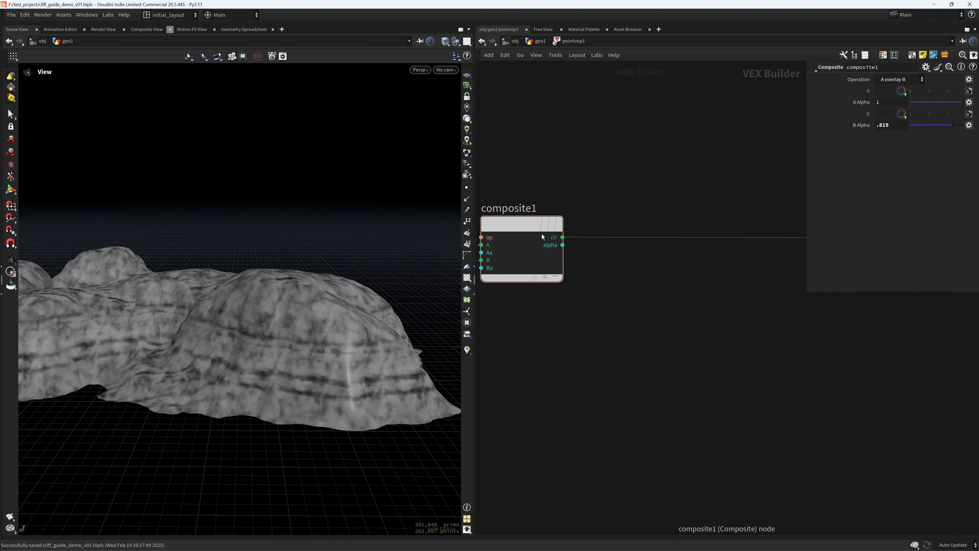
pyautogui.scroll(-3, 688, 308)
pyautogui.moveTo(688, 309); pyautogui.dragTo(599, 304, button='middle')
pyautogui.press('Tab')
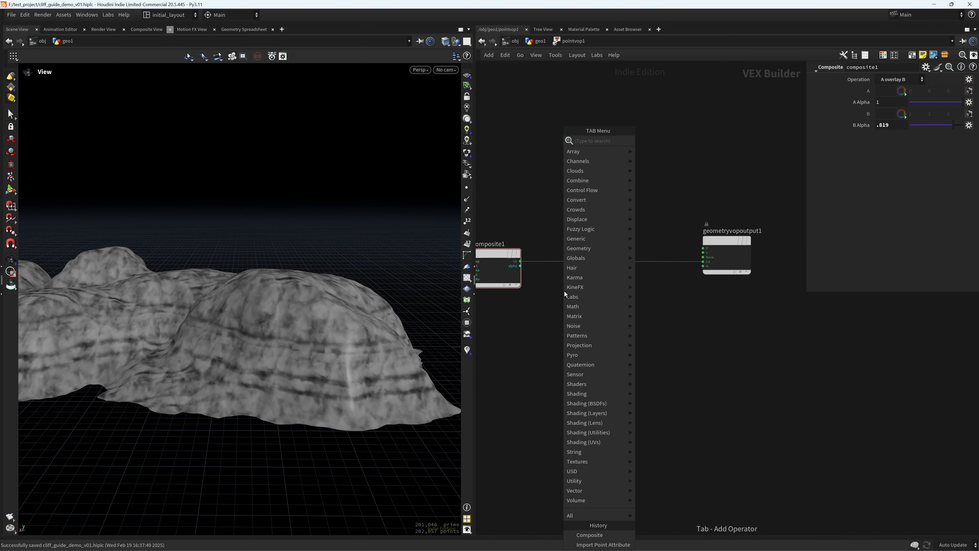
pyautogui.write('vtf')
pyautogui.press('Return')
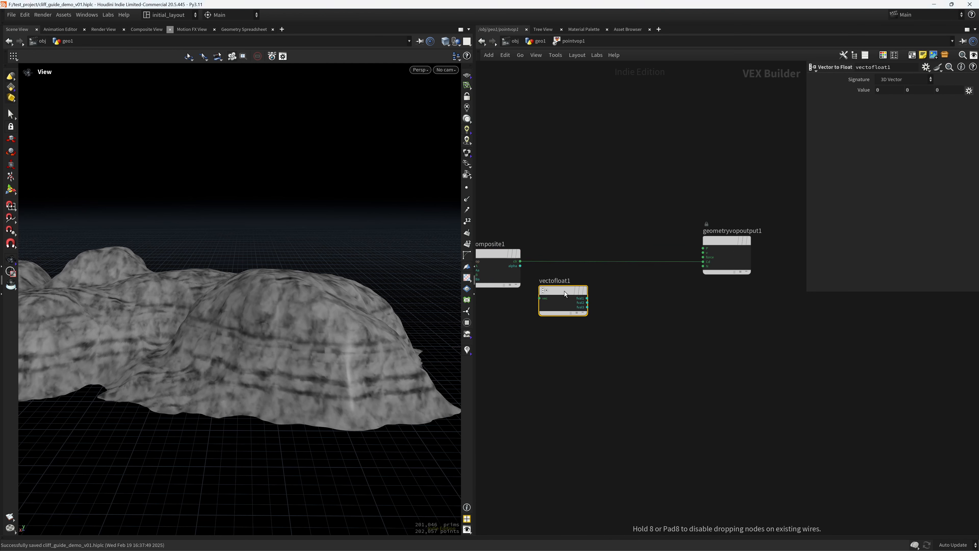
pyautogui.click(565, 291)
pyautogui.moveTo(557, 292); pyautogui.dragTo(580, 266)
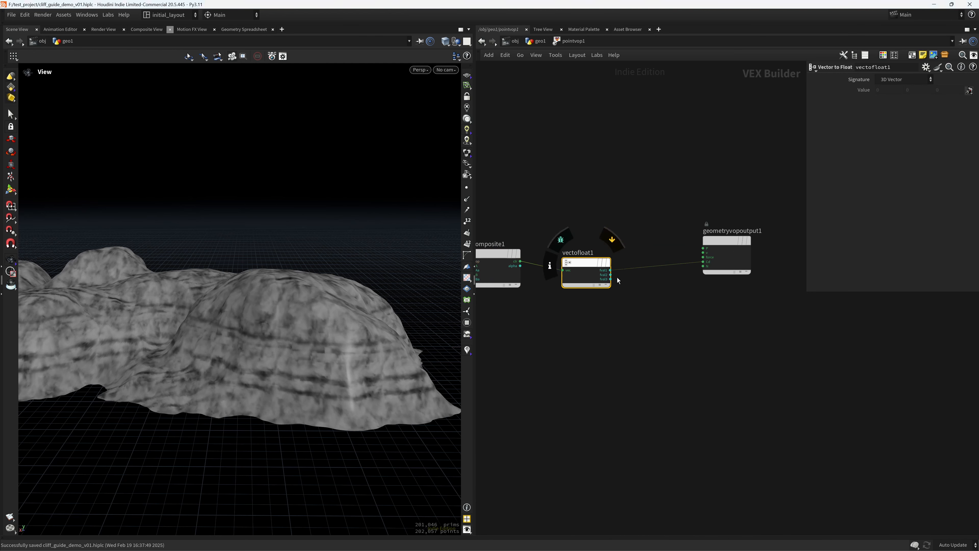
# - Add a Fit Range node and insert it on the wire between vectofloat1 and geometryvopoutput1, making room for it
pyautogui.moveTo(690, 266); pyautogui.dragTo(601, 263, button='middle')
pyautogui.moveTo(635, 237); pyautogui.dragTo(742, 245)
pyautogui.press('Tab')
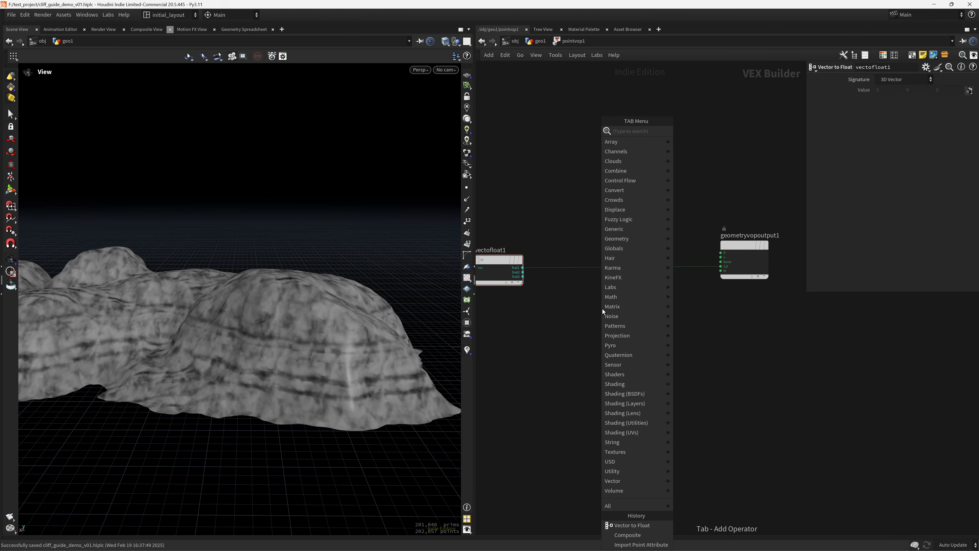
pyautogui.write('frange')
pyautogui.press('Return')
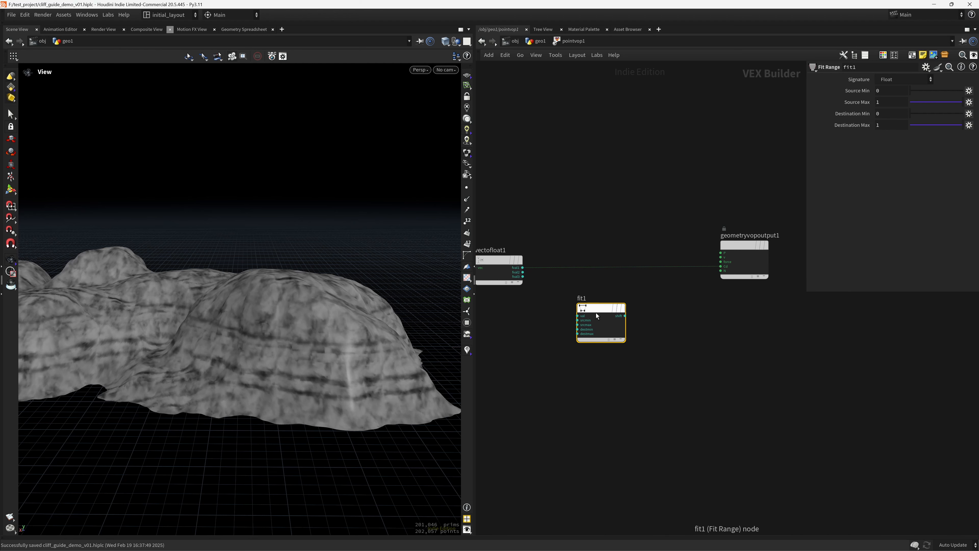
pyautogui.click(604, 271)
# - Set the Fit Range node's Destination Min to -.5 and Destination Max to .5, and check the darkened cliff colors
pyautogui.doubleClick(890, 116)
pyautogui.write('-.5')
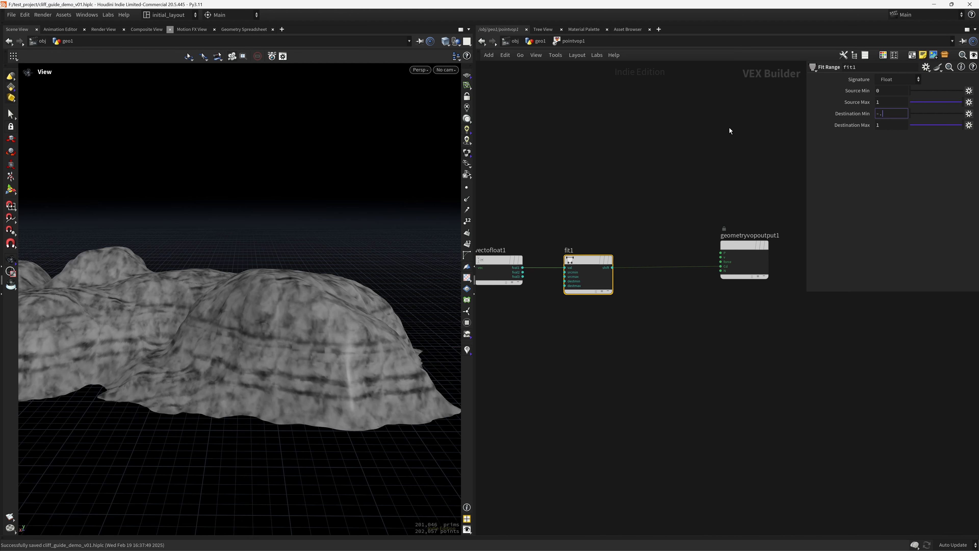
pyautogui.press('Tab')
pyautogui.write('.5')
pyautogui.press('Return')
pyautogui.moveTo(316, 344); pyautogui.dragTo(312, 333)
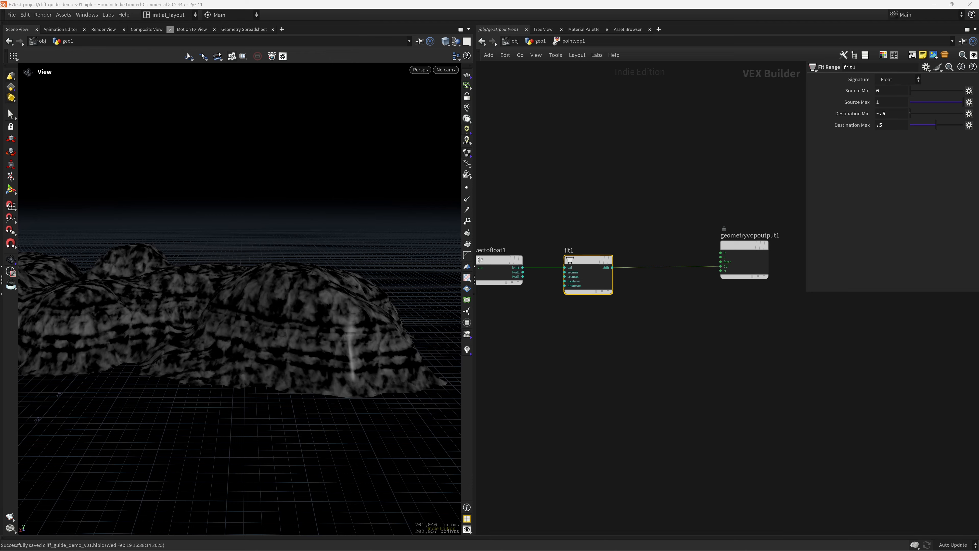
pyautogui.moveTo(321, 343)
pyautogui.mouseDown()
pyautogui.moveTo(313, 291)
pyautogui.moveTo(270, 409)
pyautogui.moveTo(246, 289)
pyautogui.moveTo(223, 310)
pyautogui.moveTo(312, 322)
pyautogui.moveTo(230, 300)
pyautogui.moveTo(362, 300)
pyautogui.moveTo(313, 344)
pyautogui.moveTo(322, 345)
pyautogui.mouseUp()
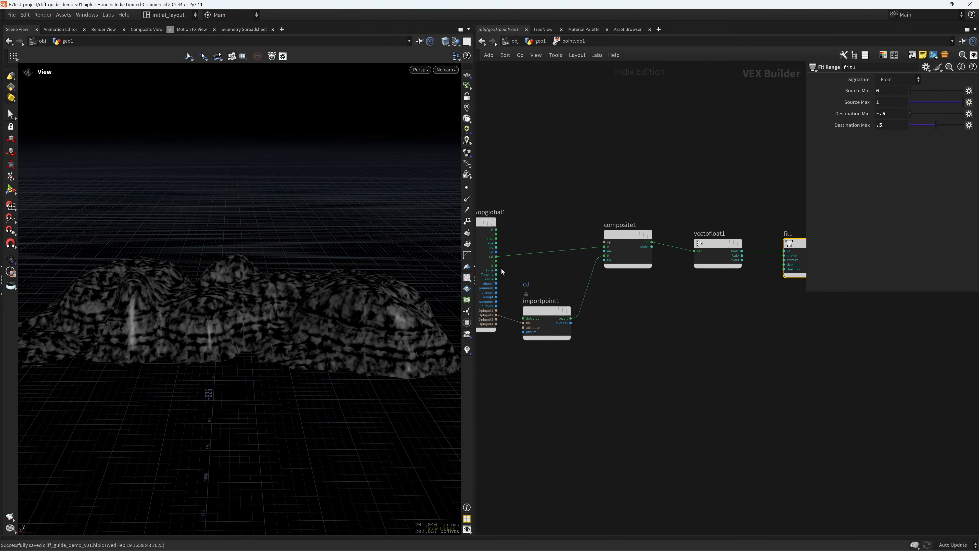
# - Add a second Vector to Float node fed by the normal (N) output of the VOP global variables
pyautogui.click(496, 270)
pyautogui.moveTo(727, 365); pyautogui.dragTo(647, 351, button='middle')
pyautogui.press('Tab')
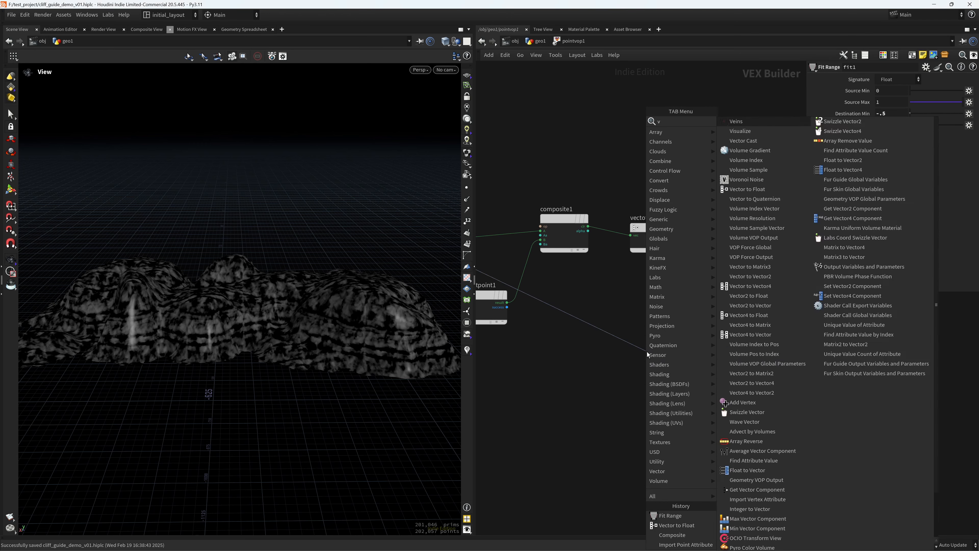
pyautogui.write('vtf')
pyautogui.press('Return')
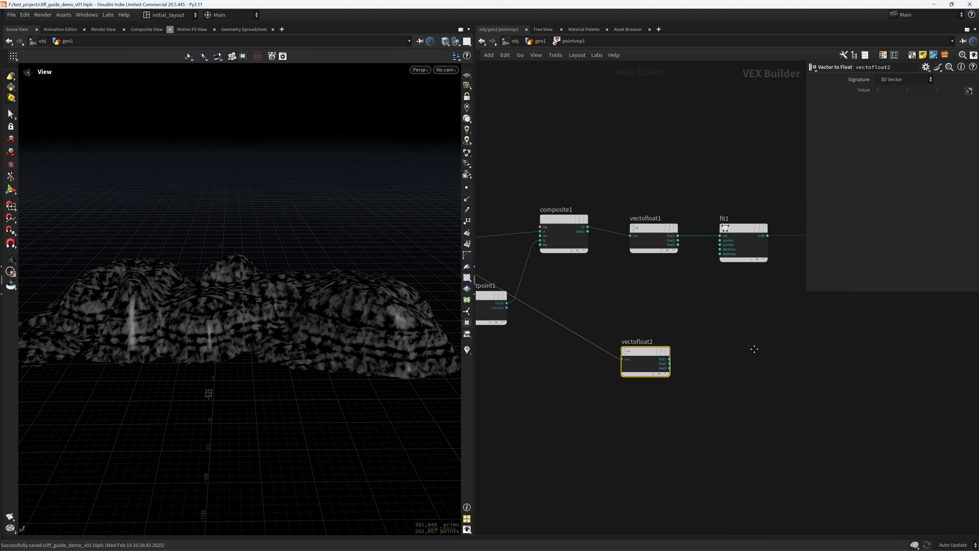
# - Connect the second float output of vectofloat2 to the Cd input of geometryvopoutput1 to preview it as color
pyautogui.moveTo(674, 370); pyautogui.dragTo(639, 348, button='middle')
pyautogui.click(488, 352)
pyautogui.click(695, 223)
pyautogui.click(641, 327)
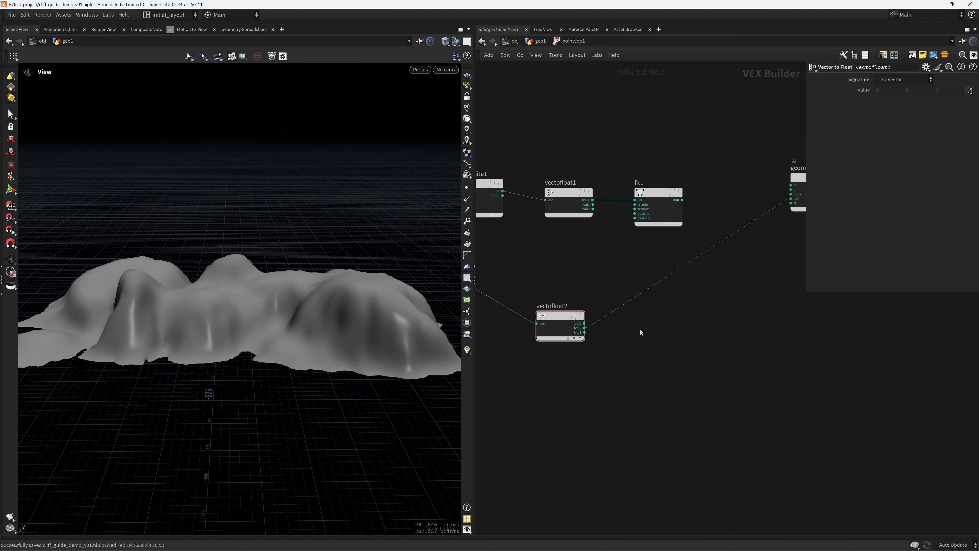
# - Add a second Fit Range node and insert it on the wire between vectofloat2 and geometryvopoutput1
pyautogui.press('Tab')
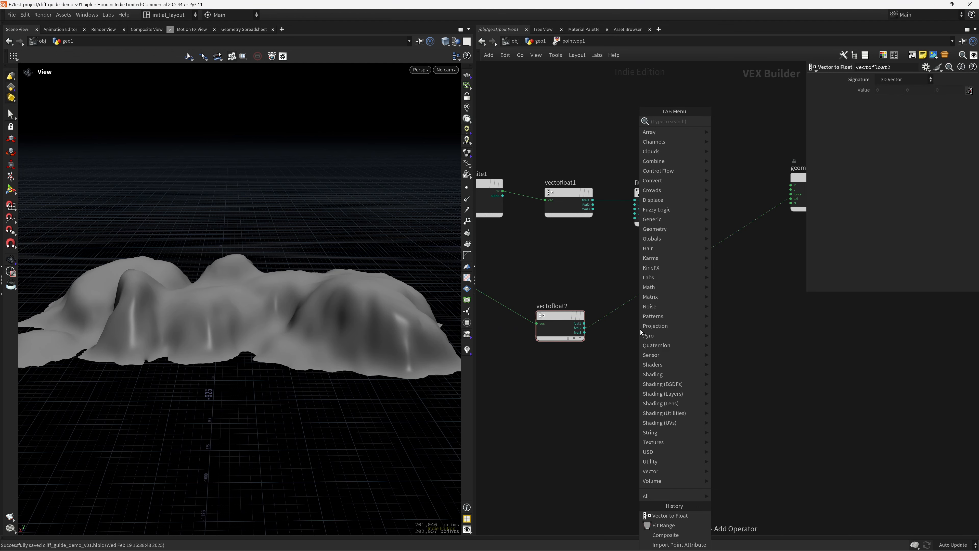
pyautogui.write('fit')
pyautogui.press('Return')
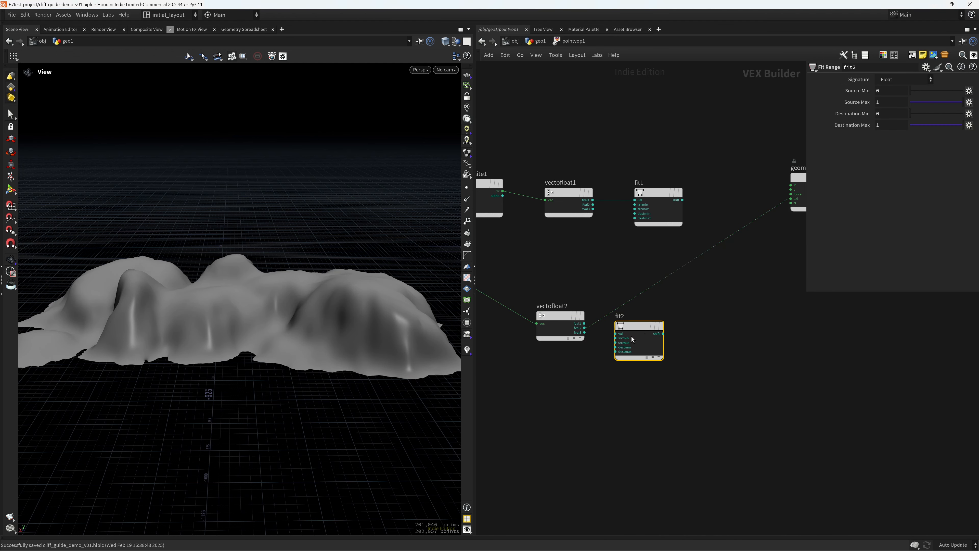
pyautogui.click(650, 297)
# - Set the fit2 node's Source Min to 0.776 and Source Max to 0.874 to sharpen the slope mask
pyautogui.moveTo(920, 91)
pyautogui.mouseDown()
pyautogui.moveTo(951, 89)
pyautogui.moveTo(941, 100)
pyautogui.mouseUp()
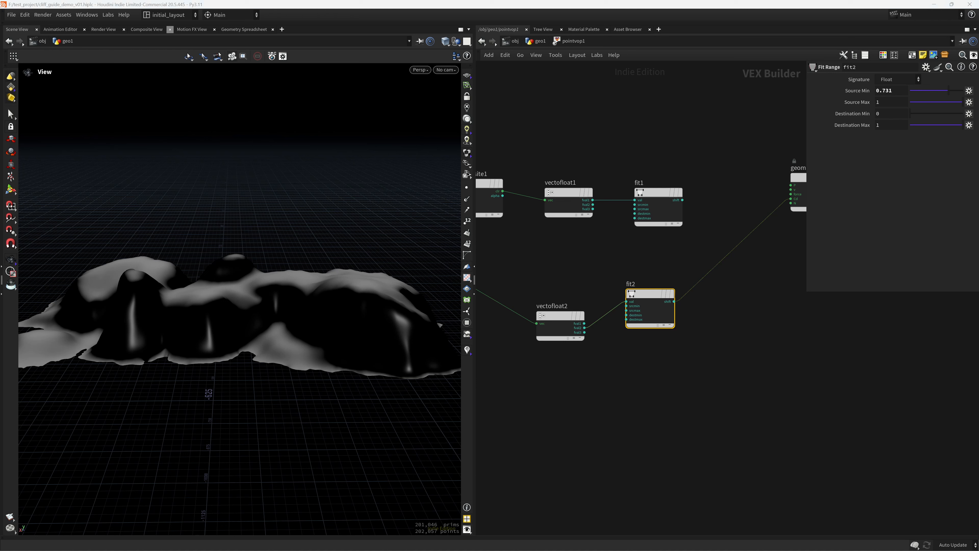
pyautogui.moveTo(893, 91); pyautogui.dragTo(886, 93)
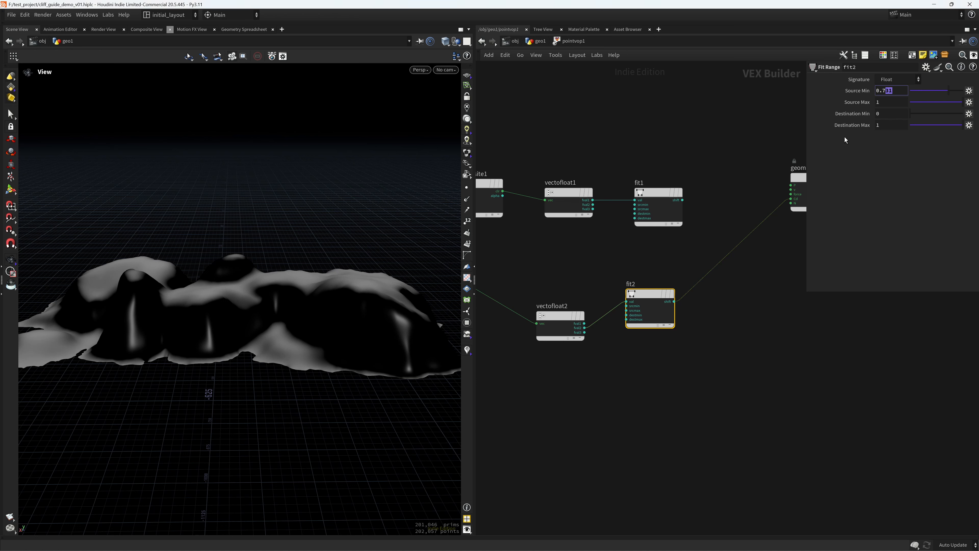
pyautogui.write('76')
pyautogui.press('Tab')
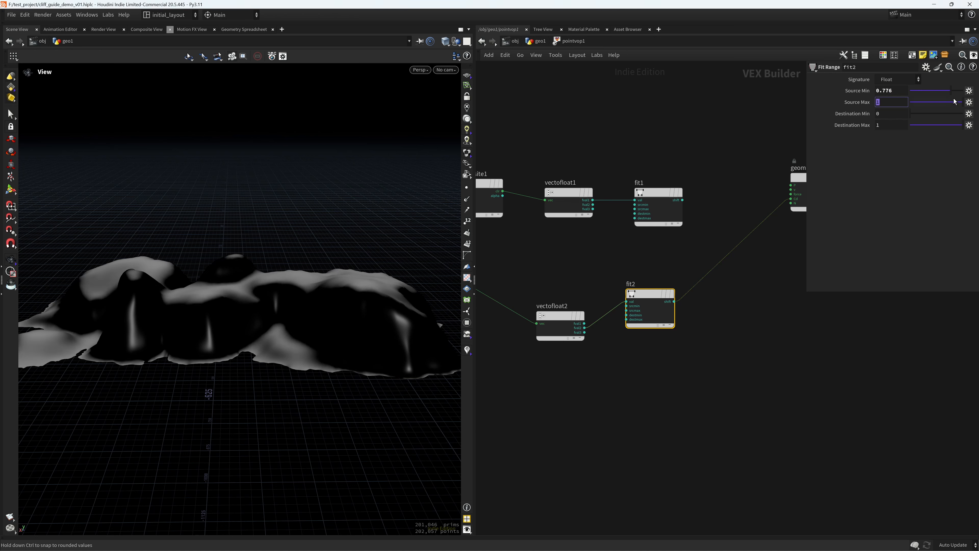
pyautogui.moveTo(961, 103); pyautogui.dragTo(952, 106)
pyautogui.click(900, 103)
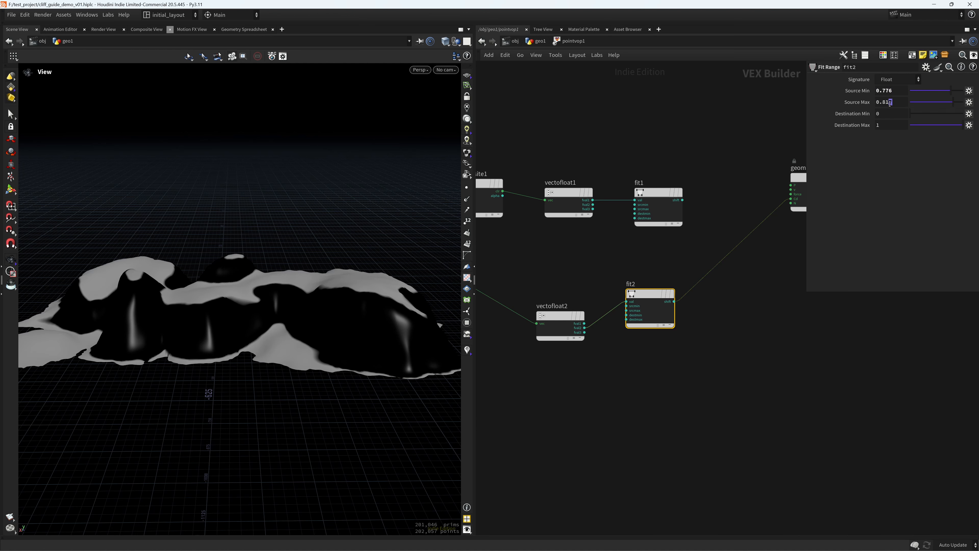
pyautogui.press('BackSpace')
pyautogui.press('BackSpace')
pyautogui.write('74')
pyautogui.press('Tab')
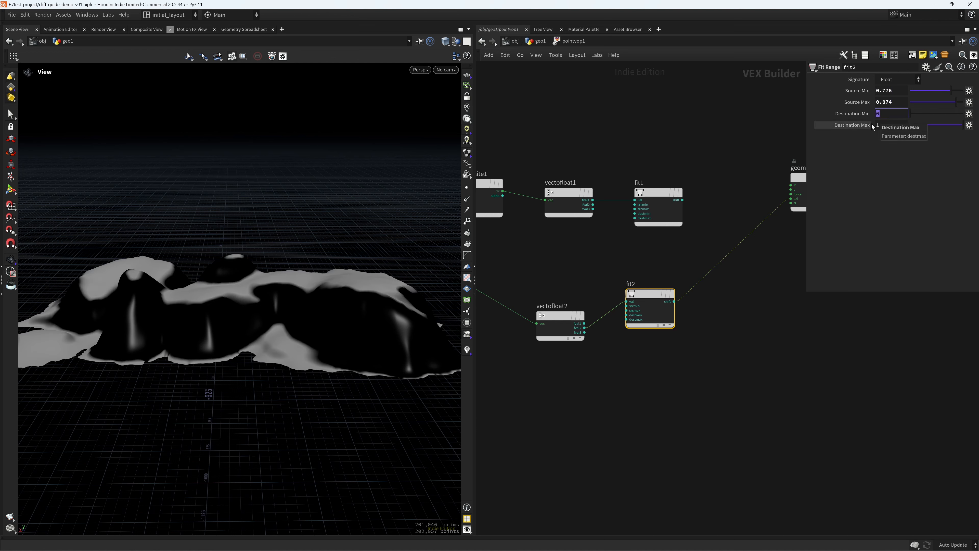
# - Align the fit2 node directly beneath fit1 and view the mask on the cliff from another angle
pyautogui.moveTo(695, 332); pyautogui.dragTo(616, 321, button='middle')
pyautogui.moveTo(574, 285); pyautogui.dragTo(583, 303)
pyautogui.moveTo(302, 343); pyautogui.dragTo(285, 354, button='right')
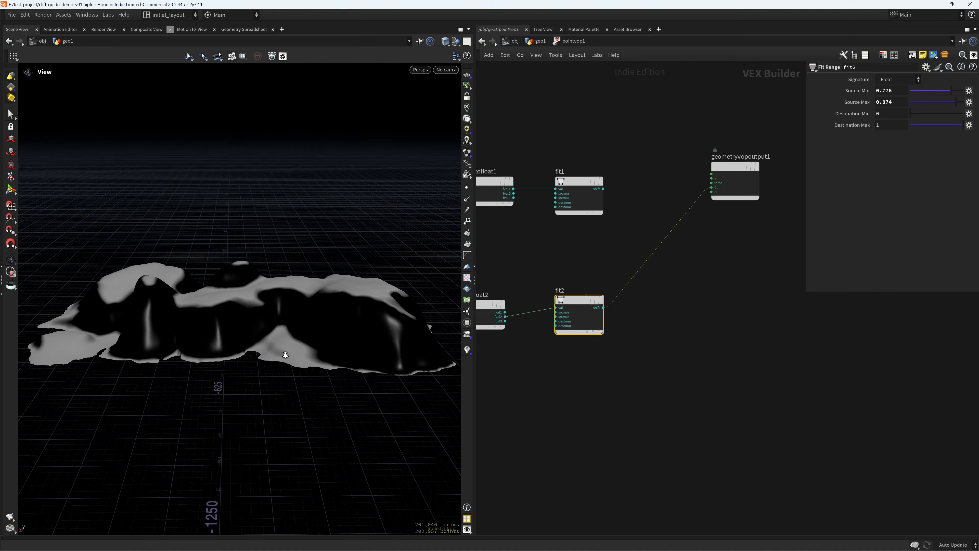
pyautogui.moveTo(285, 354)
pyautogui.mouseDown()
pyautogui.moveTo(338, 354)
pyautogui.moveTo(266, 349)
pyautogui.moveTo(278, 349)
pyautogui.mouseUp()
pyautogui.moveTo(689, 344); pyautogui.dragTo(643, 342, button='middle')
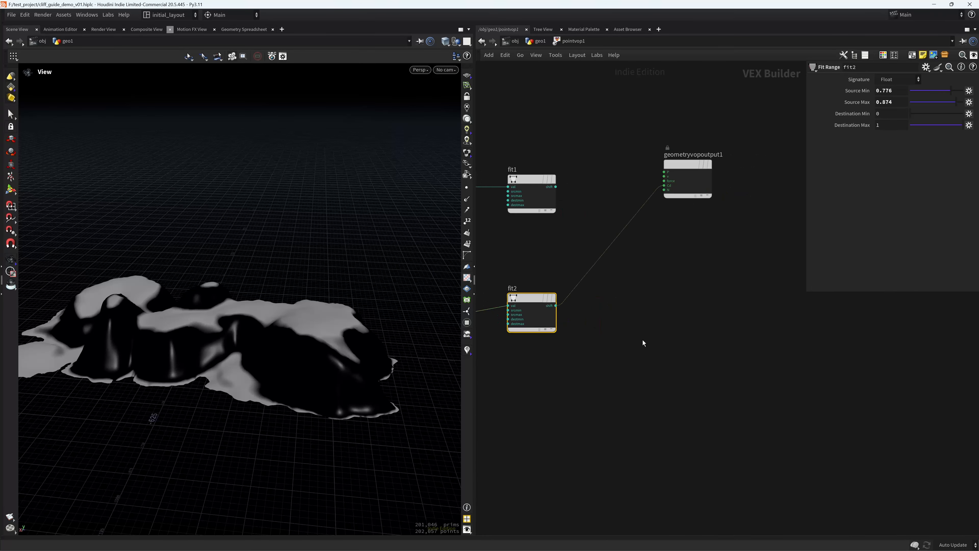
pyautogui.press('Tab')
pyautogui.write('mix')
pyautogui.press('Return')
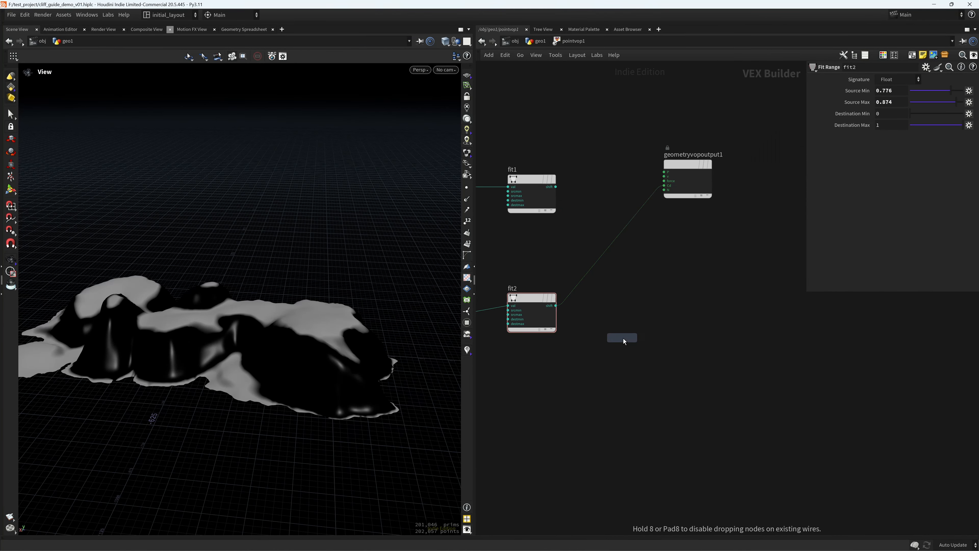
# - Add a Bind Export node beside fit2 and connect the fit2 output to its input
pyautogui.press('Tab')
pyautogui.write('binde')
pyautogui.press('Return')
pyautogui.click(624, 339)
pyautogui.moveTo(556, 306); pyautogui.dragTo(599, 345)
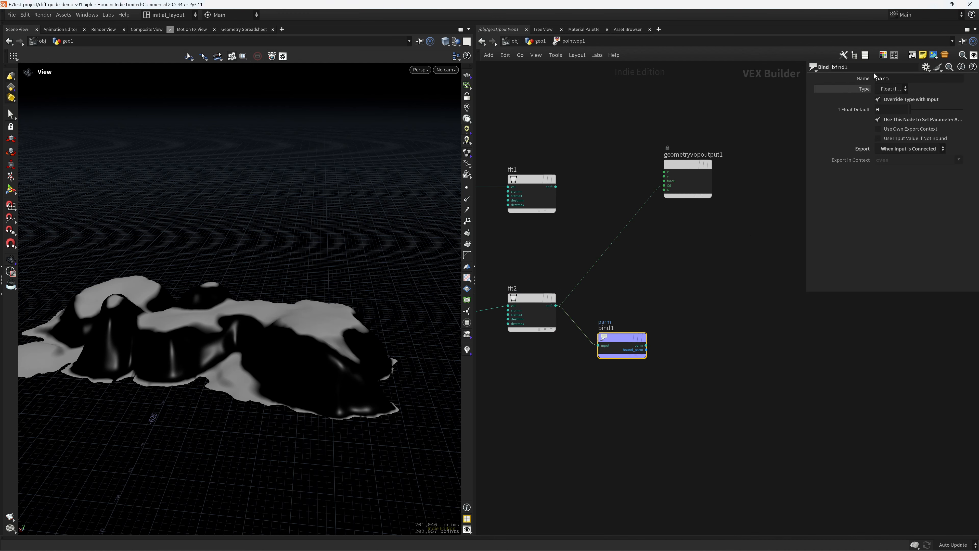
# - Name the attribute exported by the bind1 node vegetation_mask
pyautogui.click(882, 78)
pyautogui.write('vegetati')
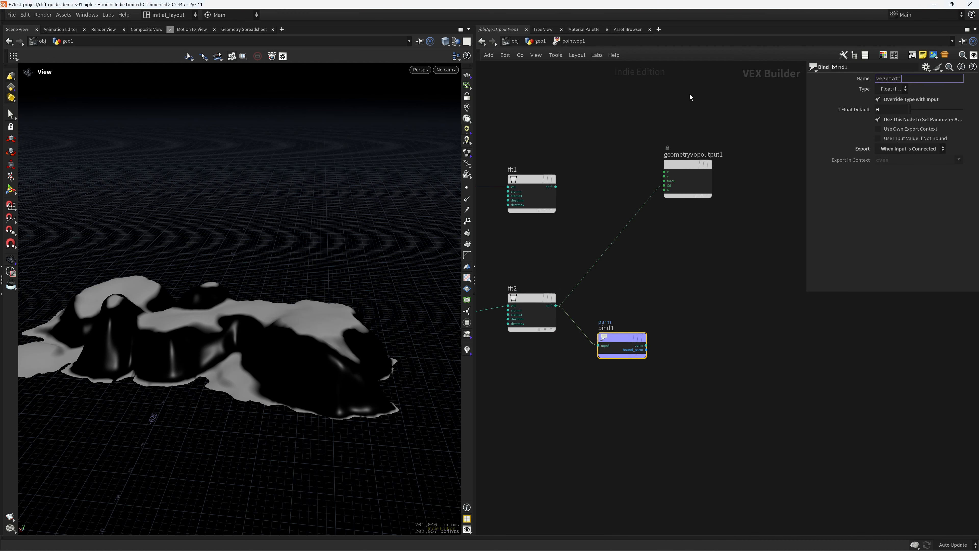
pyautogui.write('on_mask')
pyautogui.press('Return')
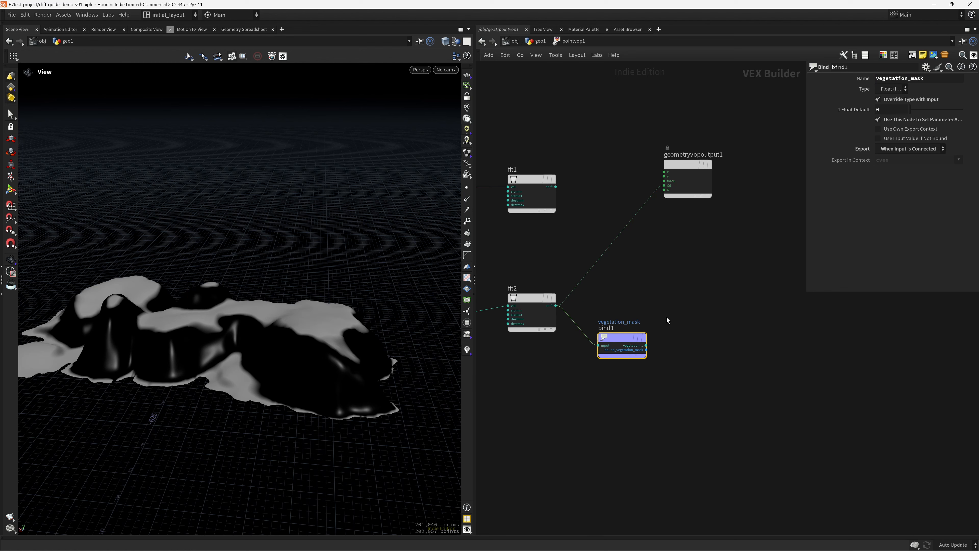
# - Move geometryvopoutput1 farther away from the Fit Range nodes to free up space, and inspect the vegetation mask up close
pyautogui.moveTo(665, 317); pyautogui.dragTo(560, 353, button='middle')
pyautogui.moveTo(591, 201); pyautogui.dragTo(765, 284)
pyautogui.moveTo(568, 340); pyautogui.dragTo(774, 324, button='middle')
pyautogui.moveTo(174, 358); pyautogui.dragTo(230, 374, button='right')
pyautogui.moveTo(180, 361); pyautogui.dragTo(224, 357)
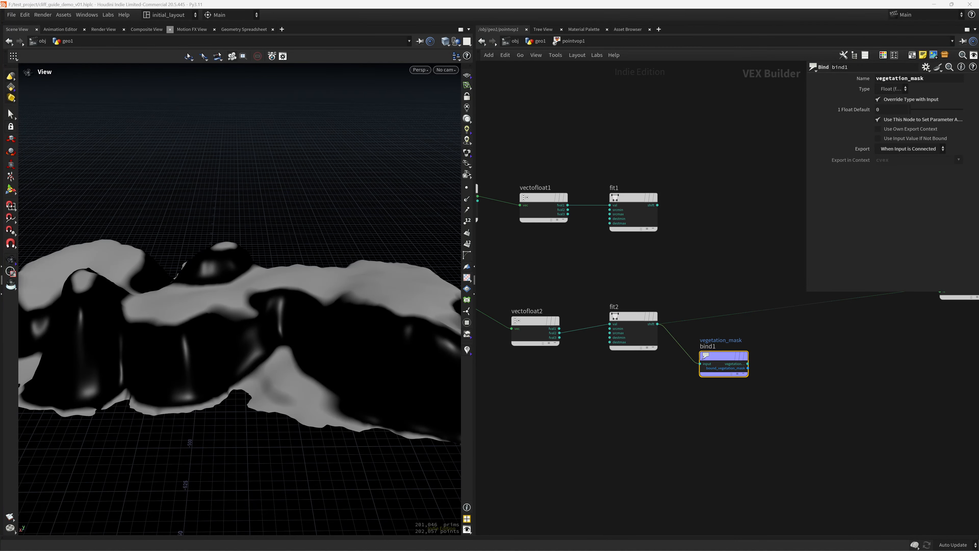
# - Add a Complement node above the vegetation_mask export and feed it from the fit2 output
pyautogui.moveTo(716, 289); pyautogui.dragTo(680, 309, button='middle')
pyautogui.press('Tab')
pyautogui.write('comple')
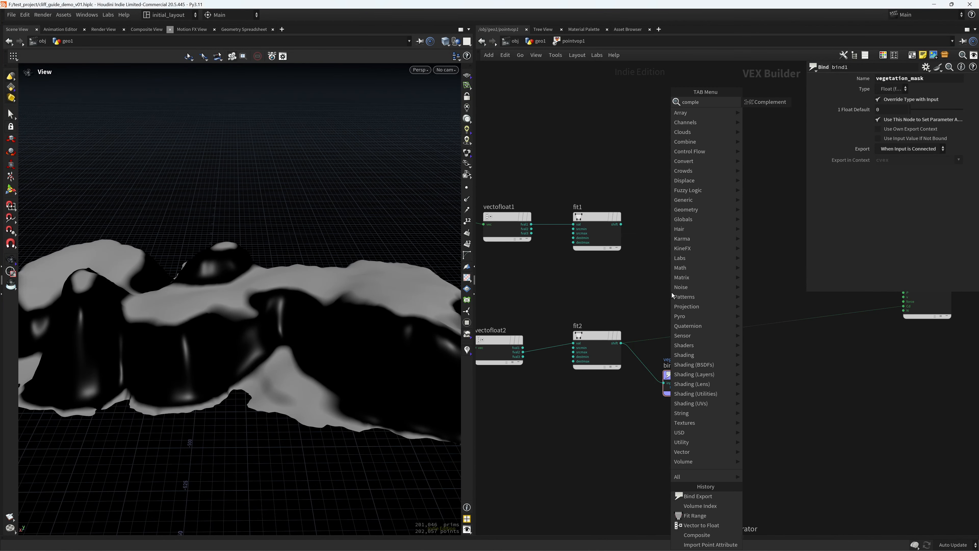
pyautogui.press('Return')
pyautogui.click(672, 293)
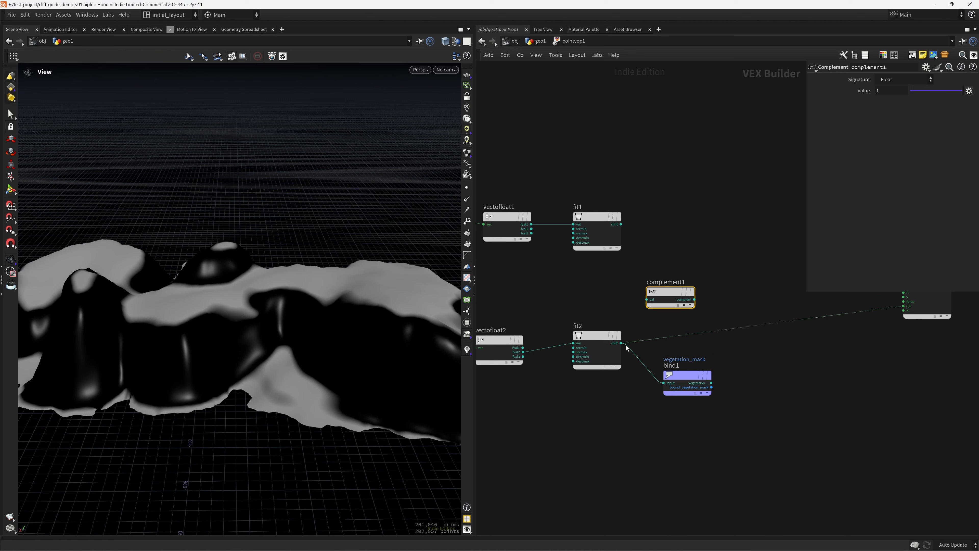
pyautogui.moveTo(621, 343); pyautogui.dragTo(658, 301)
pyautogui.moveTo(700, 252); pyautogui.dragTo(663, 254, button='middle')
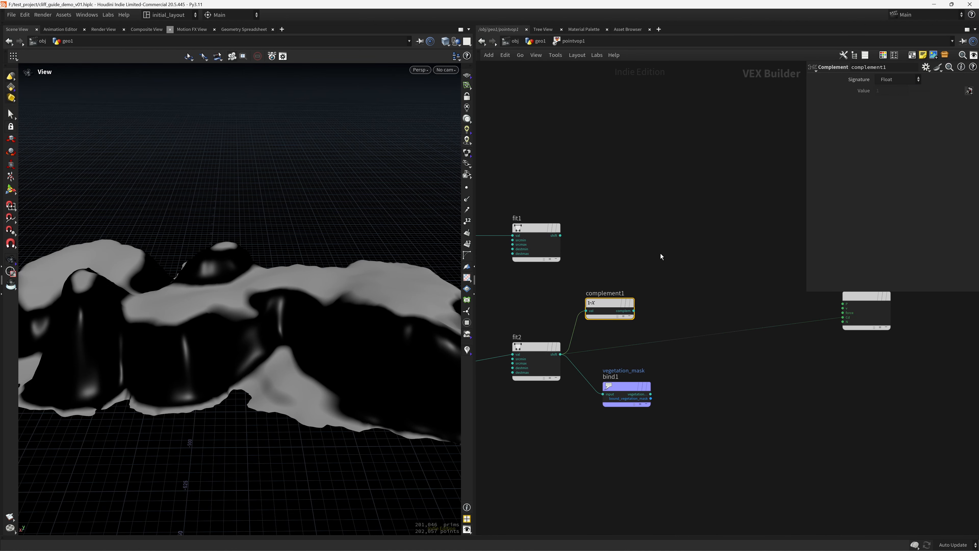
# - Connect the complement1 output to the Cd input of geometryvopoutput1 in place of the fit2 output
pyautogui.click(633, 311)
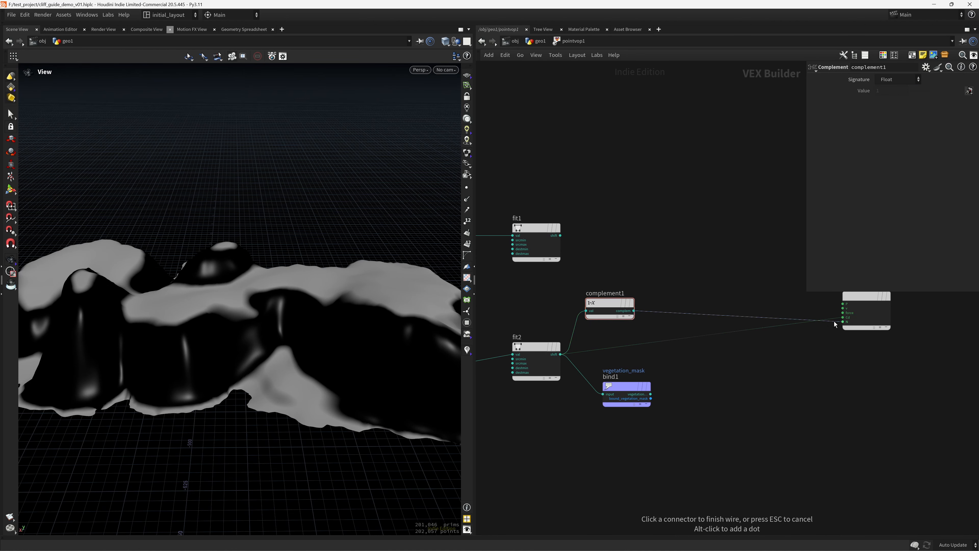
pyautogui.click(841, 318)
pyautogui.moveTo(737, 283); pyautogui.dragTo(722, 296, button='middle')
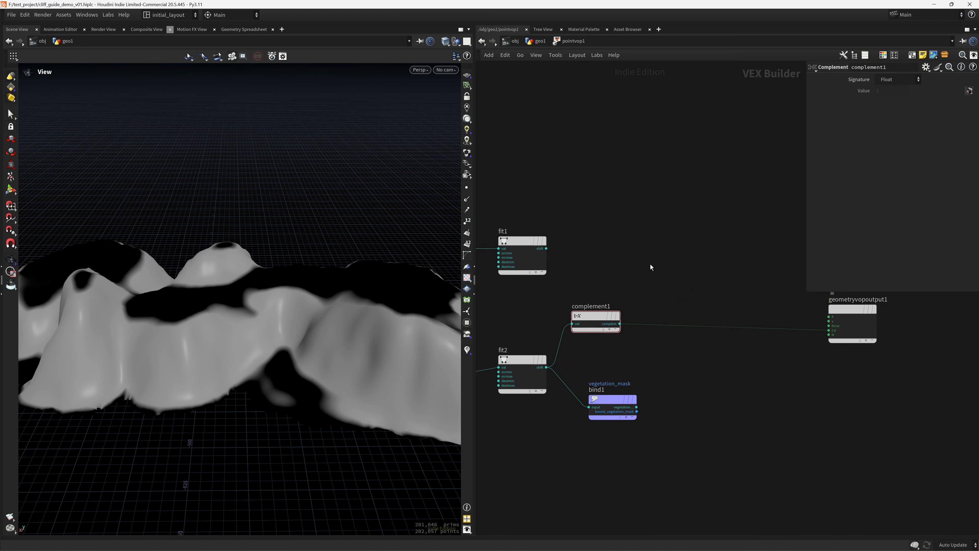
# - Add a Multiply node combining the fit1 and complement1 outputs, and route its product into the Cd input of geometryvopoutput1
pyautogui.press('Tab')
pyautogui.write('mul')
pyautogui.press('Return')
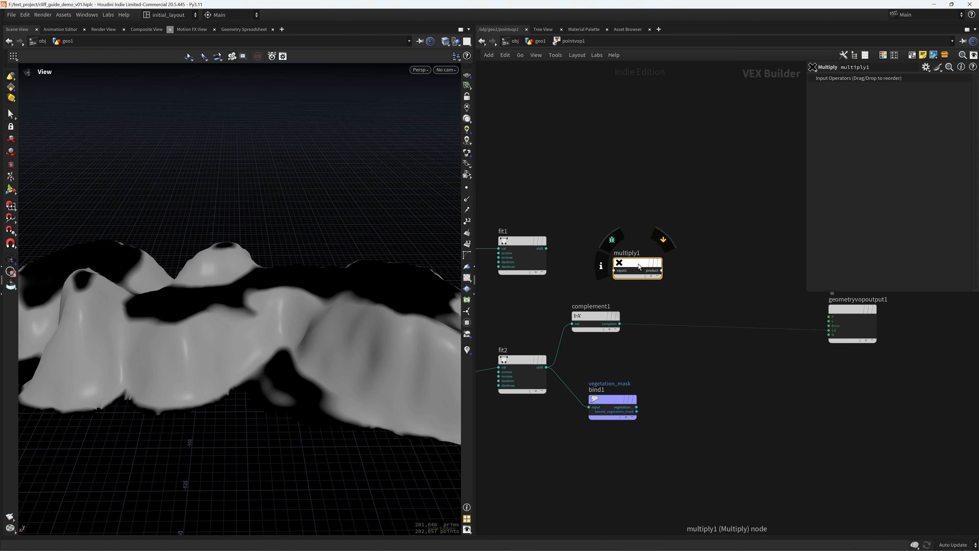
pyautogui.click(652, 251)
pyautogui.moveTo(546, 248); pyautogui.dragTo(629, 253)
pyautogui.click(629, 253)
pyautogui.moveTo(620, 323)
pyautogui.mouseDown()
pyautogui.moveTo(640, 264)
pyautogui.moveTo(828, 330)
pyautogui.mouseUp()
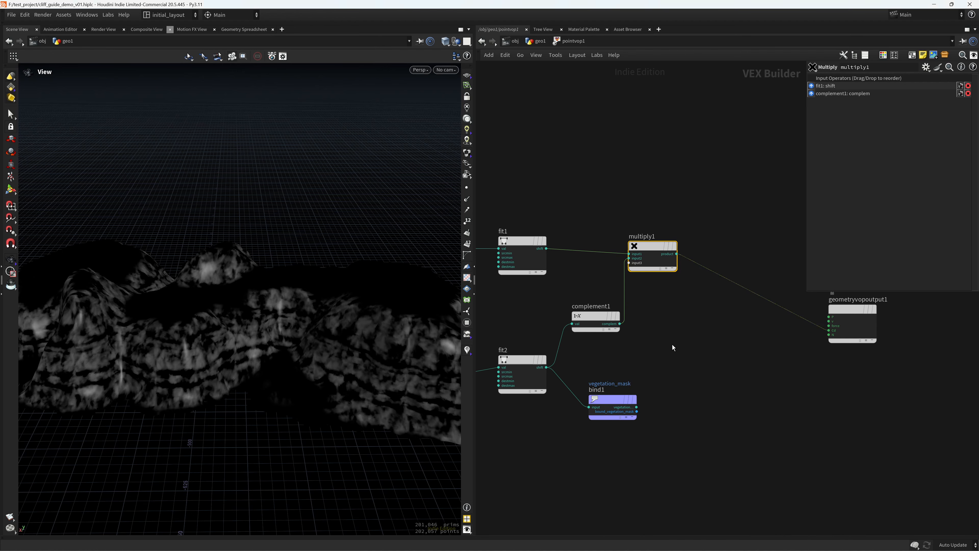
# - Move geometryvopoutput1 roughly level with multiply1 and save the scene
pyautogui.scroll(-3, 674, 340)
pyautogui.moveTo(722, 338); pyautogui.dragTo(757, 289)
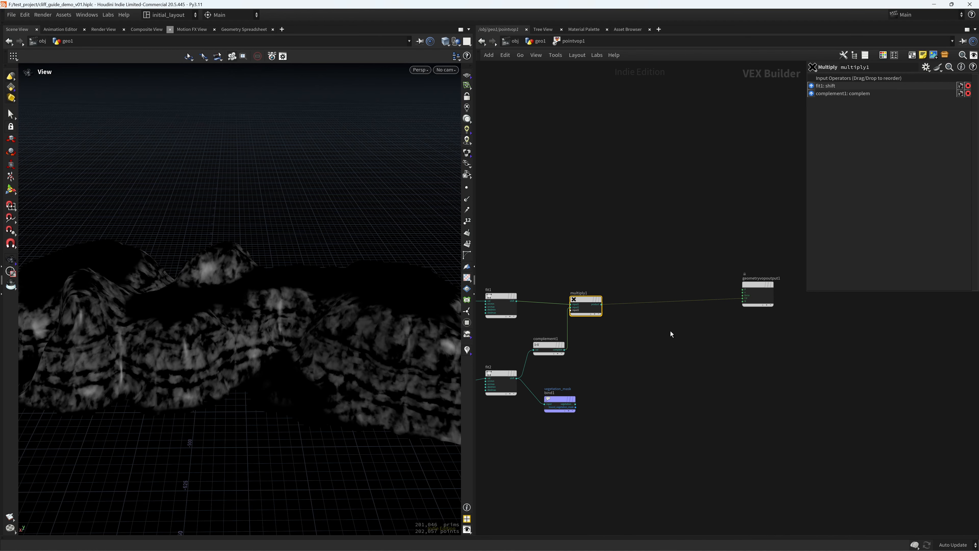
pyautogui.hotkey('ctrl', 's')
pyautogui.scroll(2, 641, 364)
pyautogui.scroll(-3, 642, 365)
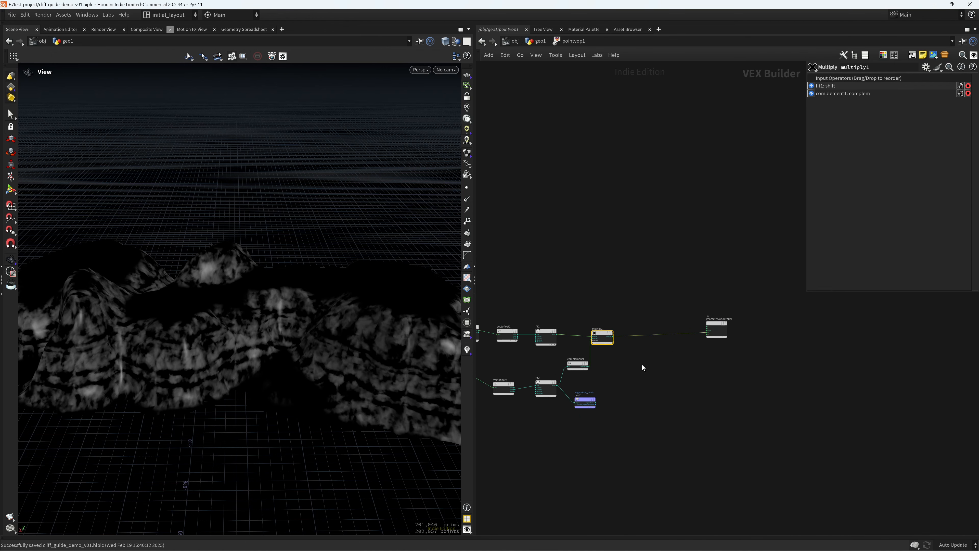
# - Add a Displace Along Normal node between multiply1 and geometryvopoutput1
pyautogui.scroll(3, 643, 353)
pyautogui.click(639, 362)
pyautogui.press('Tab')
pyautogui.write('disp')
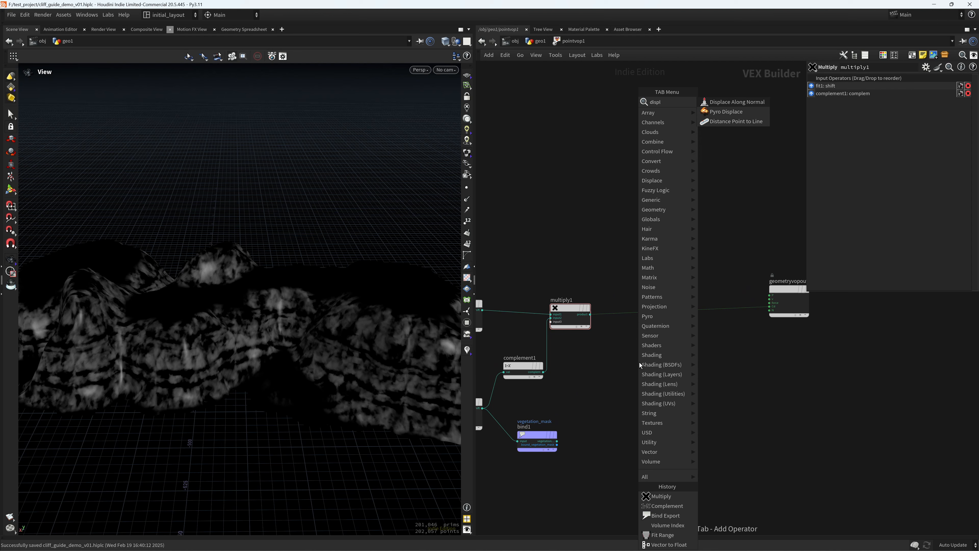
pyautogui.press('Return')
pyautogui.click(640, 362)
pyautogui.moveTo(639, 362); pyautogui.dragTo(677, 338)
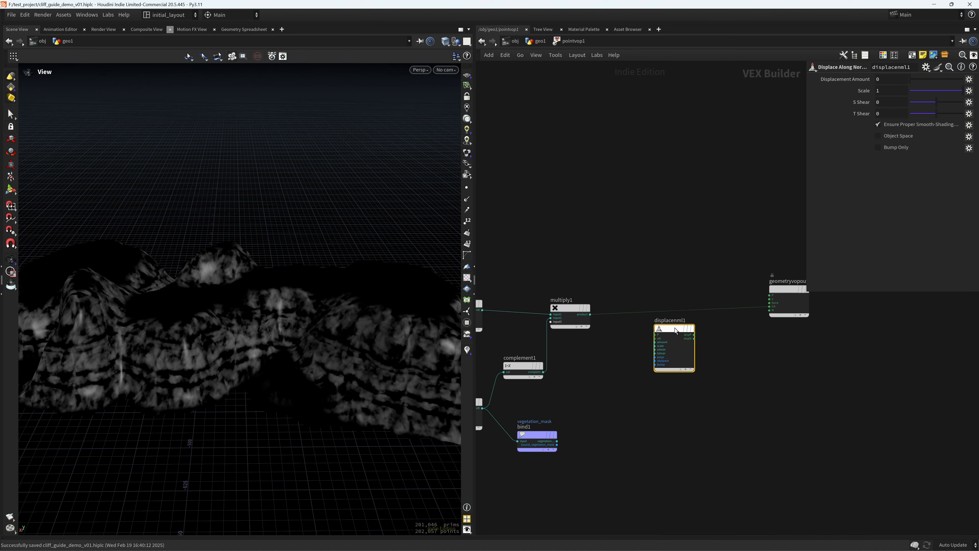
# - Cut the wire running from the multiply1 product to the Cd input of geometryvopoutput1
pyautogui.scroll(3, 603, 314)
pyautogui.press('y')
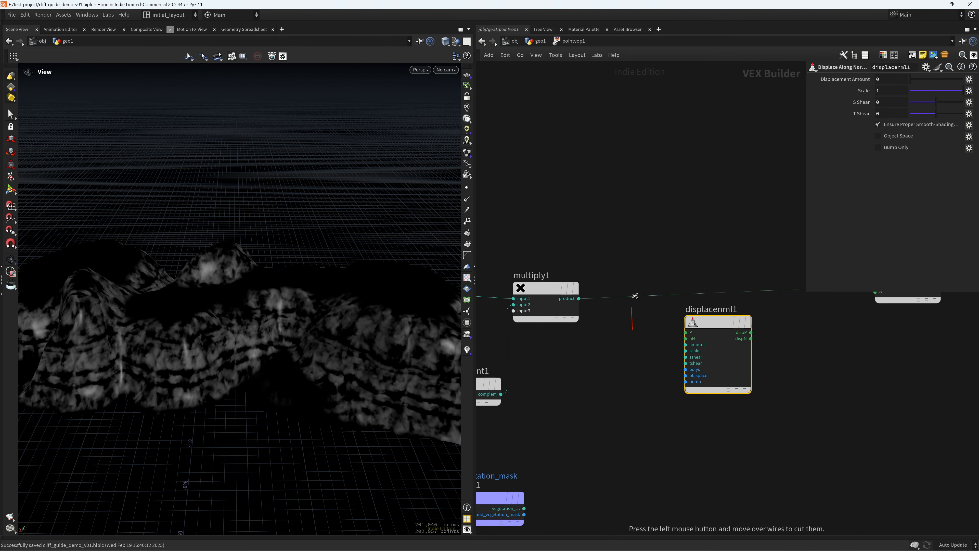
pyautogui.moveTo(634, 291); pyautogui.dragTo(632, 300)
pyautogui.moveTo(792, 392); pyautogui.dragTo(690, 317, button='middle')
# - Add a Constant node below displacenml1 with a float value of 1 and connect it to the output node's Cd input
pyautogui.click(623, 410)
pyautogui.press('Tab')
pyautogui.write('cons')
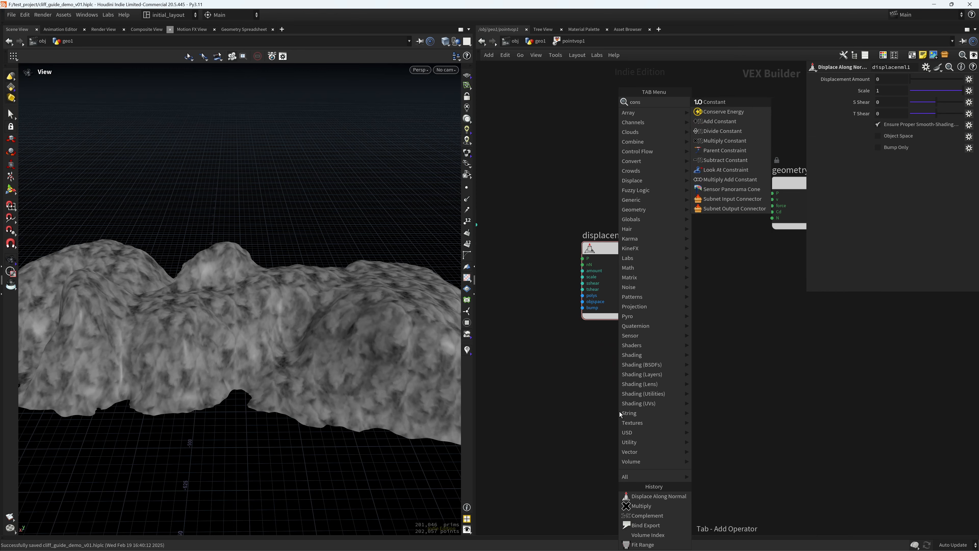
pyautogui.press('Return')
pyautogui.click(619, 411)
pyautogui.click(958, 90)
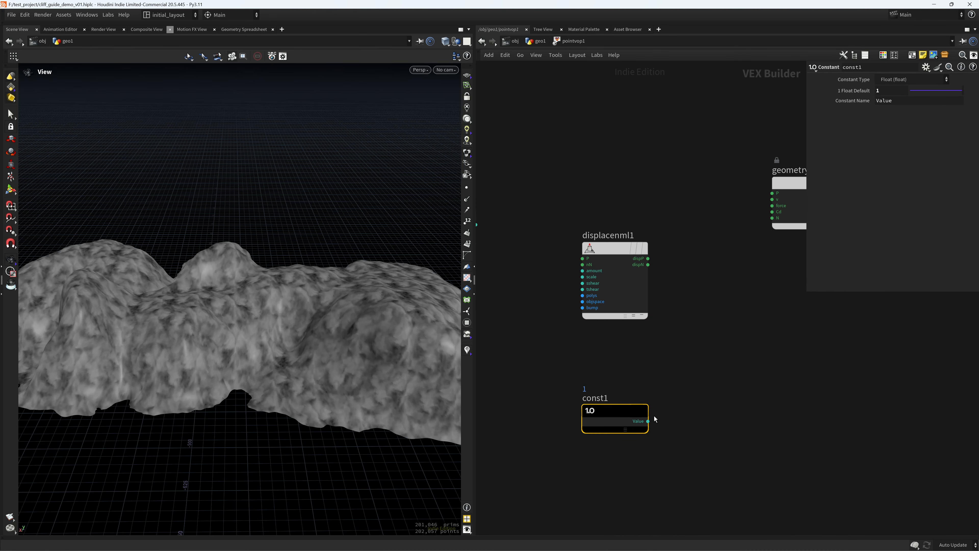
pyautogui.click(648, 421)
pyautogui.click(772, 212)
# - Connect the multiply1 product to the amount input of displacenml1 and its dispP output to P on geometryvopoutput1
pyautogui.moveTo(552, 334); pyautogui.dragTo(682, 332, button='middle')
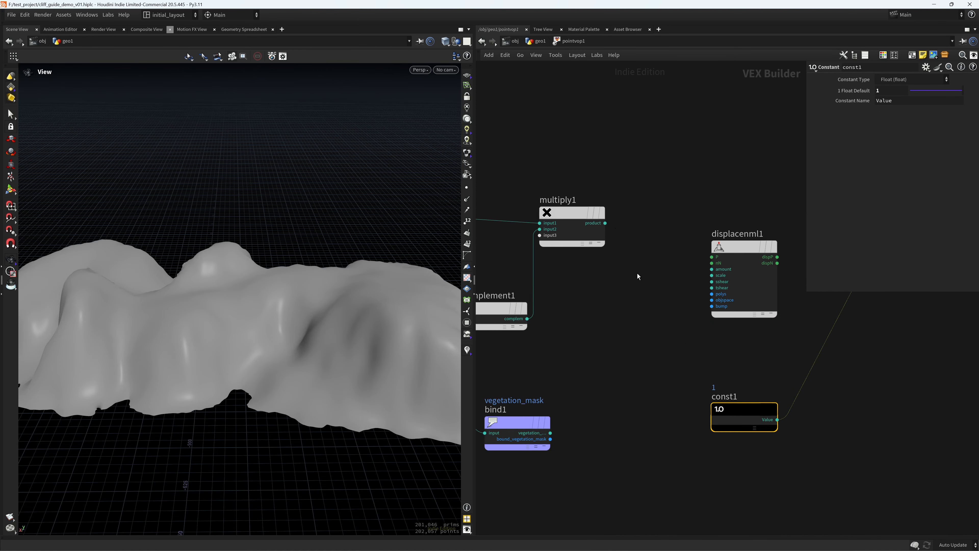
pyautogui.click(605, 223)
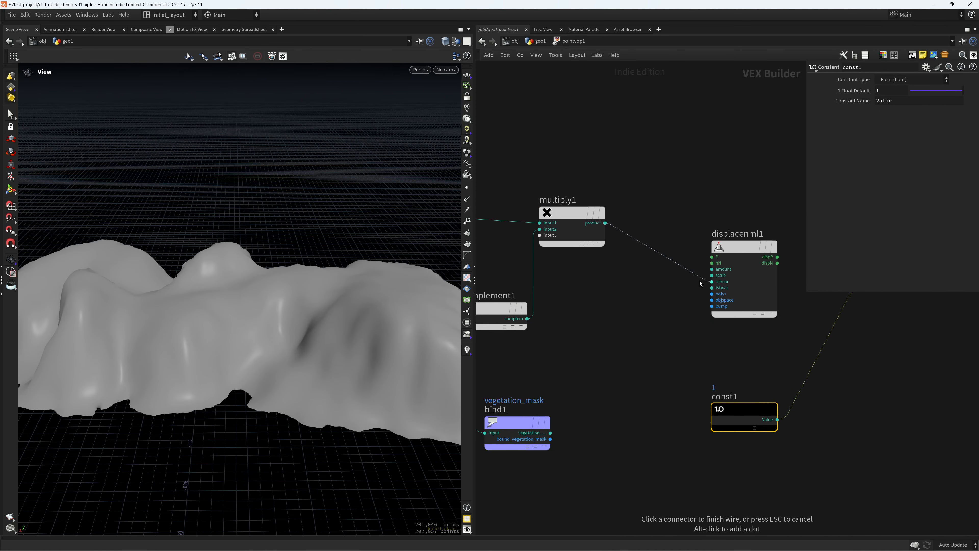
pyautogui.click(712, 268)
pyautogui.moveTo(711, 269); pyautogui.dragTo(570, 298, button='middle')
pyautogui.click(636, 285)
pyautogui.click(759, 219)
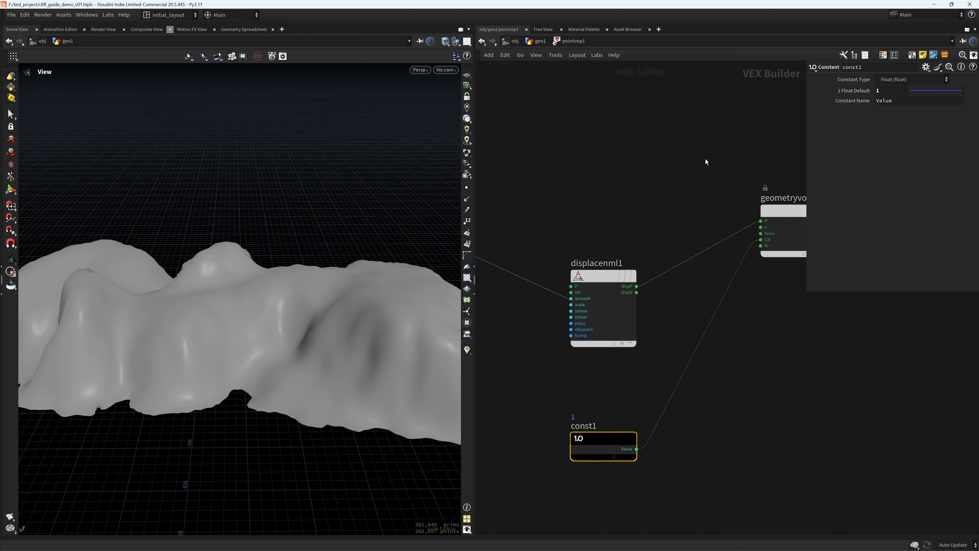
# - Return to the geo1 network, add a Normal node below pointvop1, connect it to the pointvop1 output and display it
pyautogui.click(539, 41)
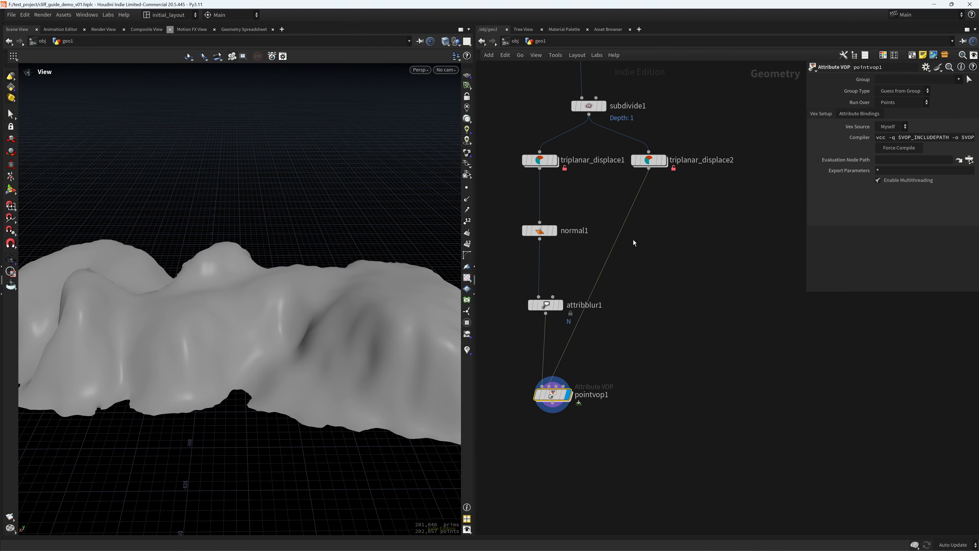
pyautogui.press('Tab')
pyautogui.write('no')
pyautogui.press('Return')
pyautogui.click(570, 408)
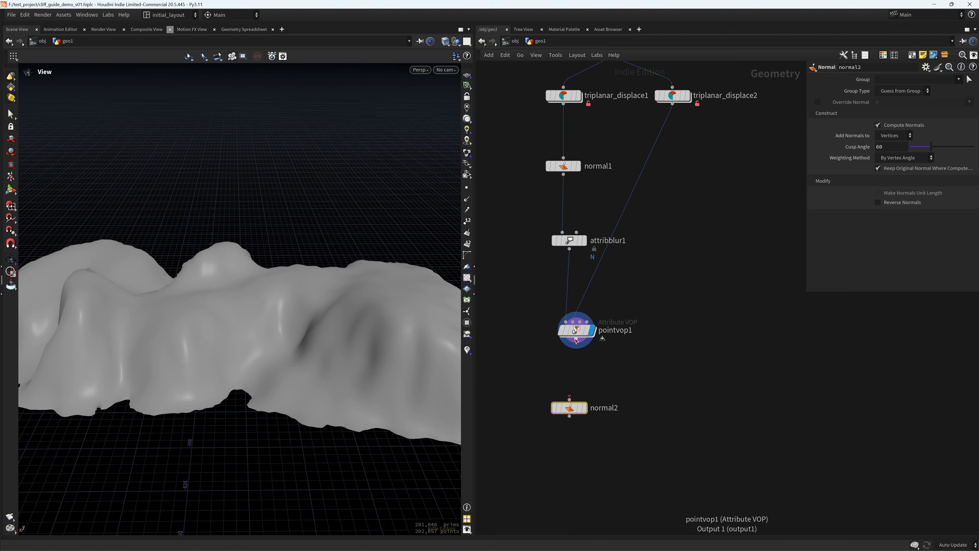
pyautogui.click(590, 389)
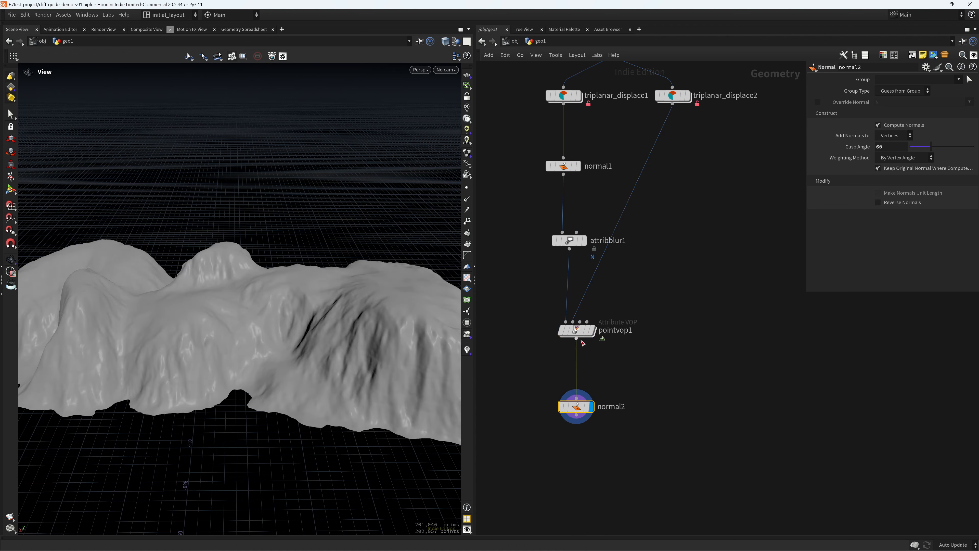
# - Reopen pointvop1, move displacenml1 up slightly and set its displacement Scale to 10
pyautogui.doubleClick(576, 330)
pyautogui.moveTo(606, 253); pyautogui.dragTo(613, 208)
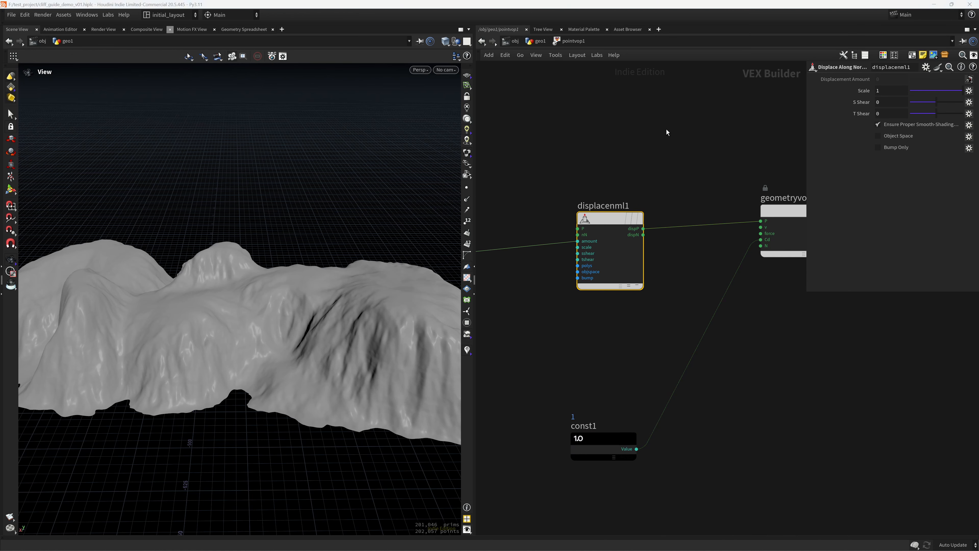
pyautogui.click(889, 95)
pyautogui.write('0')
pyautogui.press('Tab')
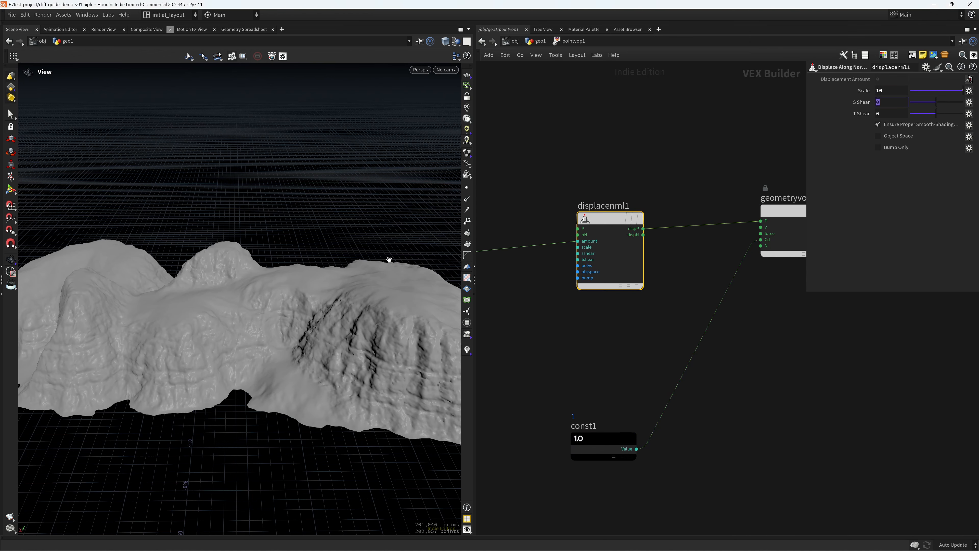
# - Inspect the displaced cliff faces up close and from several angles, and save the scene
pyautogui.moveTo(296, 358); pyautogui.dragTo(317, 352)
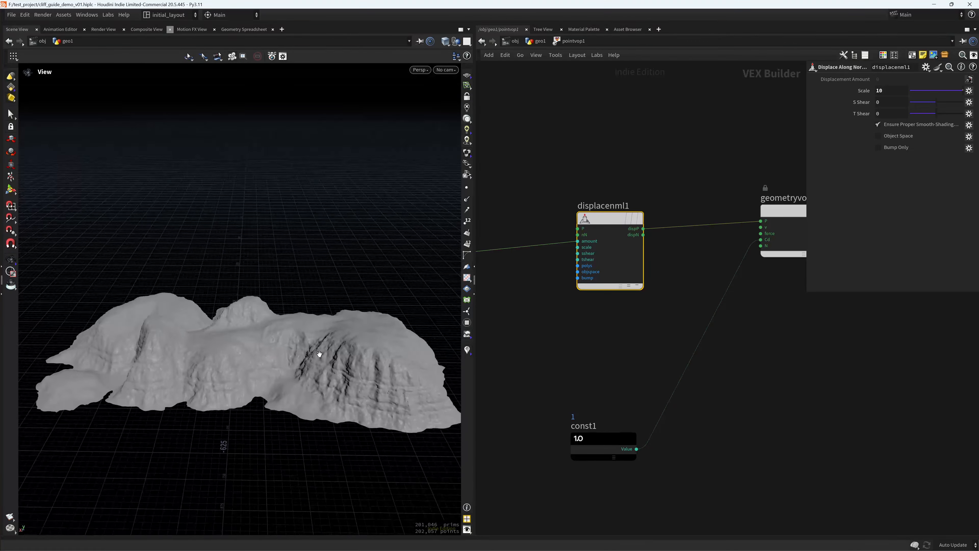
pyautogui.moveTo(317, 352); pyautogui.dragTo(335, 360, button='right')
pyautogui.moveTo(335, 361); pyautogui.dragTo(264, 363, button='middle')
pyautogui.moveTo(265, 363); pyautogui.dragTo(289, 372, button='right')
pyautogui.moveTo(288, 372); pyautogui.dragTo(353, 334)
pyautogui.moveTo(352, 333); pyautogui.dragTo(402, 337, button='right')
pyautogui.moveTo(402, 337); pyautogui.dragTo(275, 372, button='middle')
pyautogui.moveTo(274, 372); pyautogui.dragTo(382, 360)
pyautogui.moveTo(369, 373); pyautogui.dragTo(372, 363, button='right')
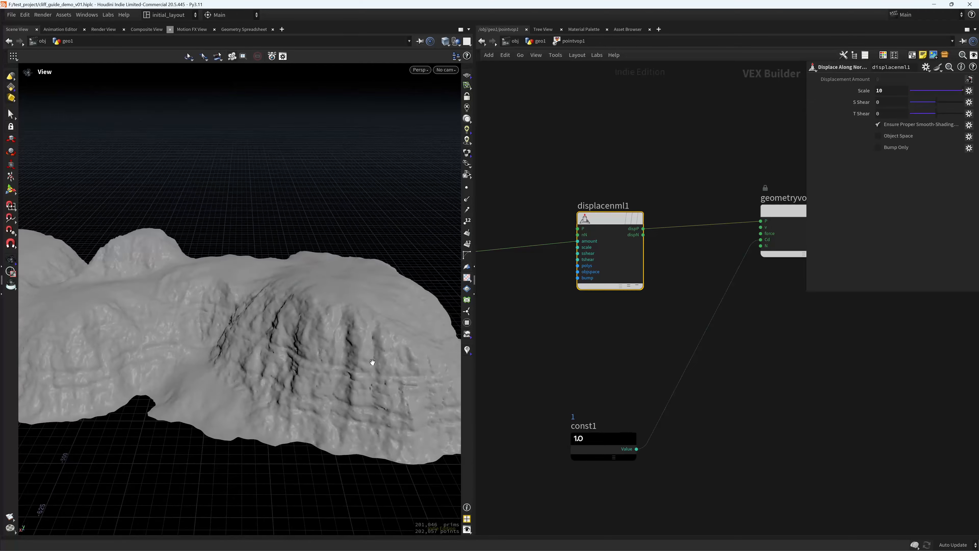
pyautogui.moveTo(371, 363); pyautogui.dragTo(380, 389)
pyautogui.moveTo(380, 389); pyautogui.dragTo(329, 392, button='right')
pyautogui.moveTo(330, 391); pyautogui.dragTo(341, 343)
pyautogui.moveTo(340, 343); pyautogui.dragTo(358, 344, button='right')
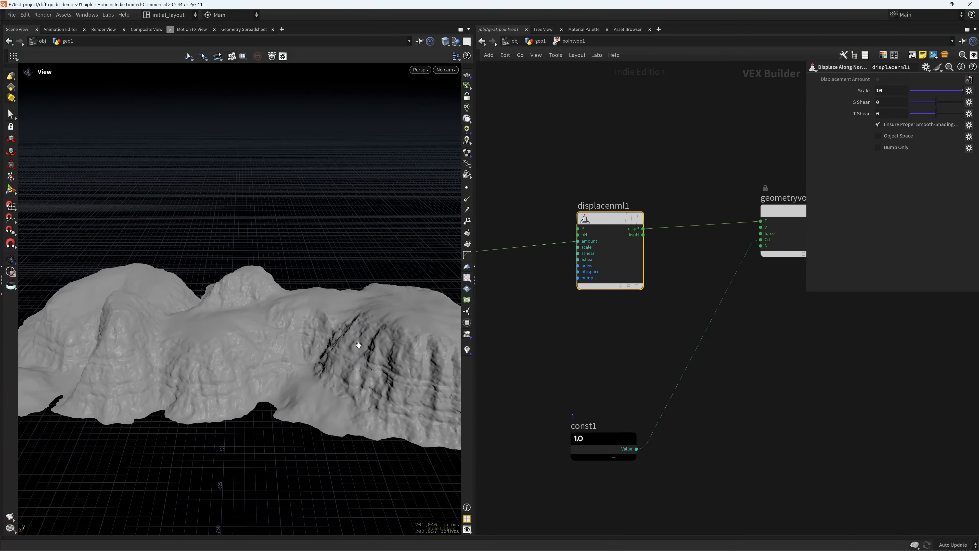
pyautogui.hotkey('ctrl', 's')
# - Review the whole displacement node chain, view the cliffs from a low angle and save the scene again
pyautogui.moveTo(358, 344); pyautogui.dragTo(339, 376)
pyautogui.moveTo(339, 376); pyautogui.dragTo(321, 349, button='right')
pyautogui.moveTo(322, 349); pyautogui.dragTo(314, 365)
pyautogui.moveTo(314, 365); pyautogui.dragTo(348, 368, button='right')
pyautogui.moveTo(348, 368)
pyautogui.mouseDown()
pyautogui.moveTo(353, 385)
pyautogui.moveTo(354, 370)
pyautogui.mouseUp()
pyautogui.moveTo(609, 343); pyautogui.dragTo(545, 359, button='right')
pyautogui.moveTo(545, 359); pyautogui.dragTo(665, 320, button='middle')
pyautogui.moveTo(665, 320); pyautogui.dragTo(598, 377, button='right')
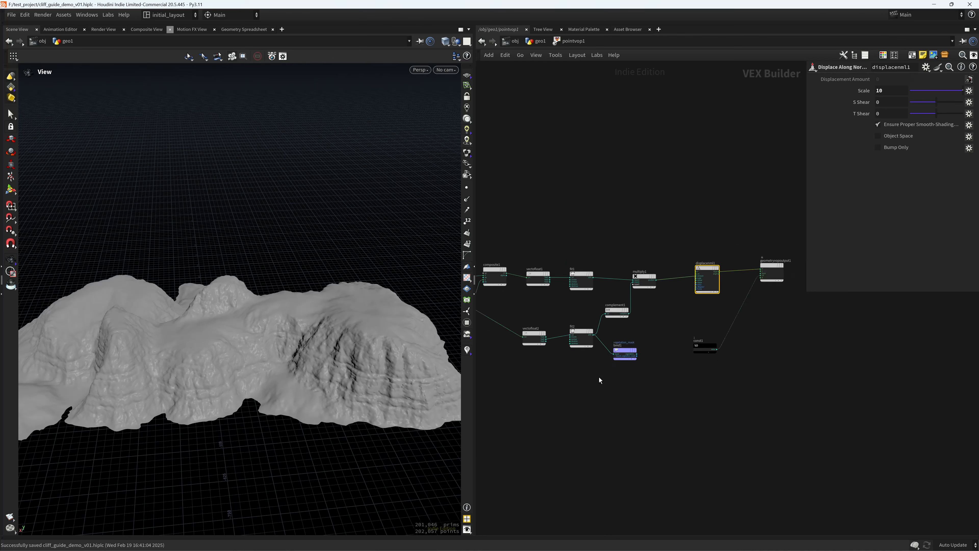
pyautogui.moveTo(599, 377); pyautogui.dragTo(656, 357, button='middle')
pyautogui.scroll(3, 565, 357)
pyautogui.moveTo(565, 356); pyautogui.dragTo(603, 392, button='middle')
pyautogui.moveTo(603, 392); pyautogui.dragTo(577, 374, button='right')
pyautogui.moveTo(327, 362); pyautogui.dragTo(327, 393)
pyautogui.hotkey('ctrl', 's')
pyautogui.moveTo(291, 362); pyautogui.dragTo(328, 366)
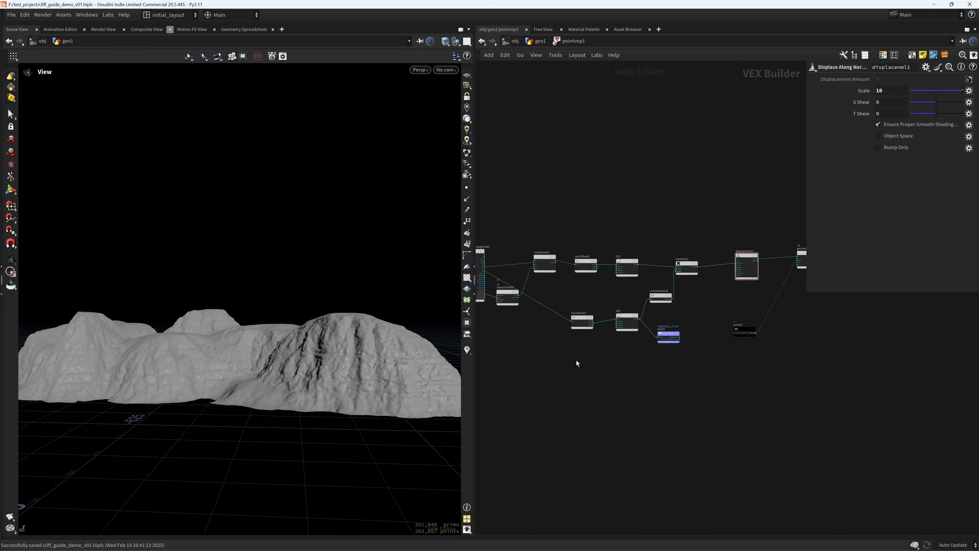
# - Add a Relative to Bounding Box node below importpoint1 and connect P from geometryvopglobal1 to its P input
pyautogui.scroll(2, 551, 376)
pyautogui.scroll(2, 615, 328)
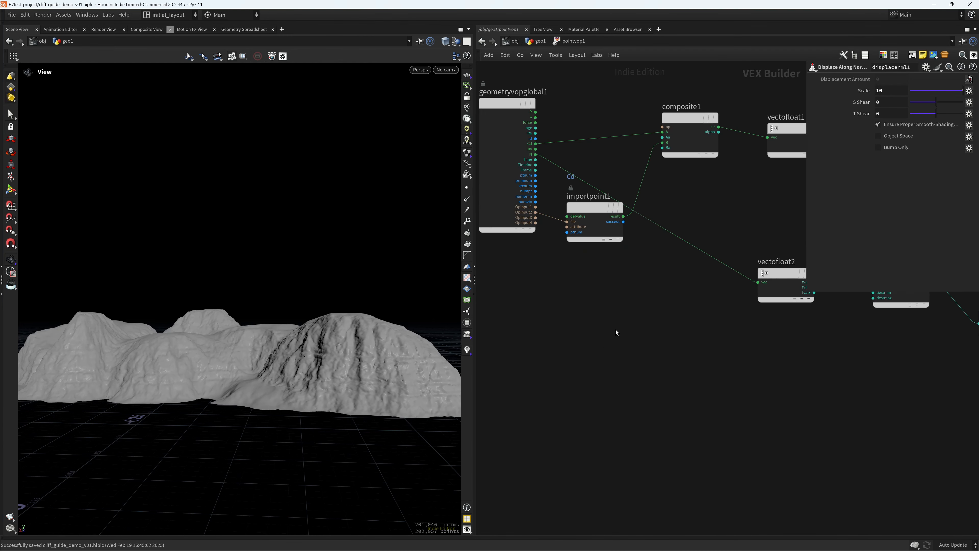
pyautogui.scroll(-2, 624, 355)
pyautogui.scroll(1, 607, 333)
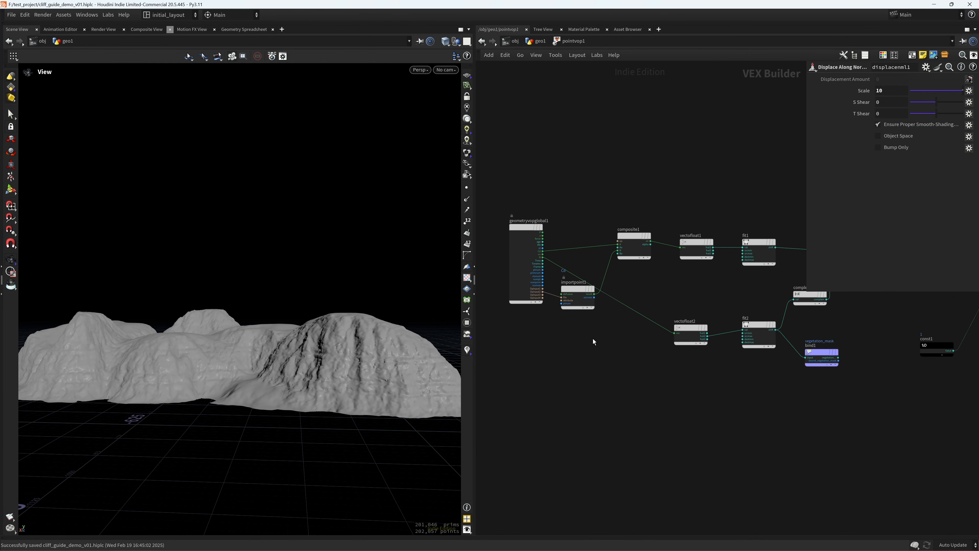
pyautogui.scroll(2, 618, 367)
pyautogui.press('Tab')
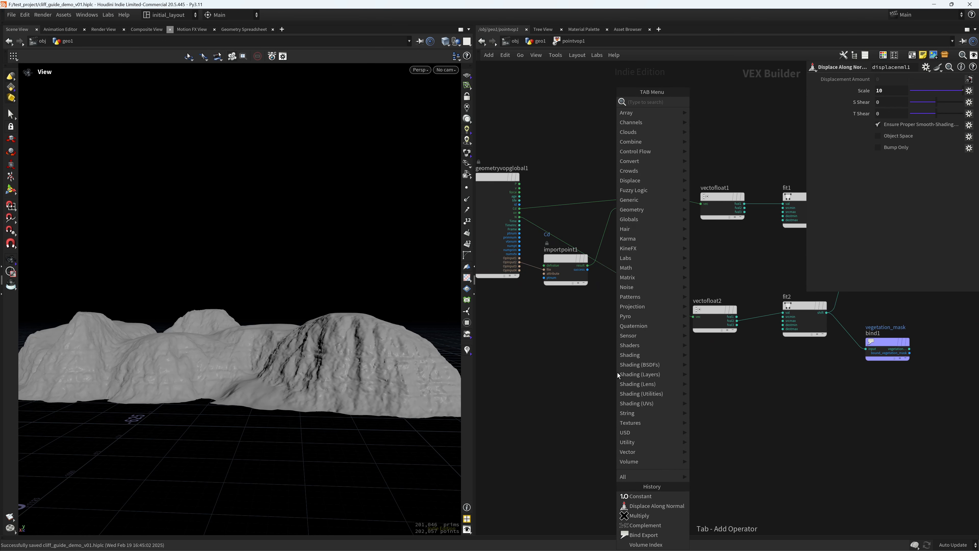
pyautogui.press('Escape')
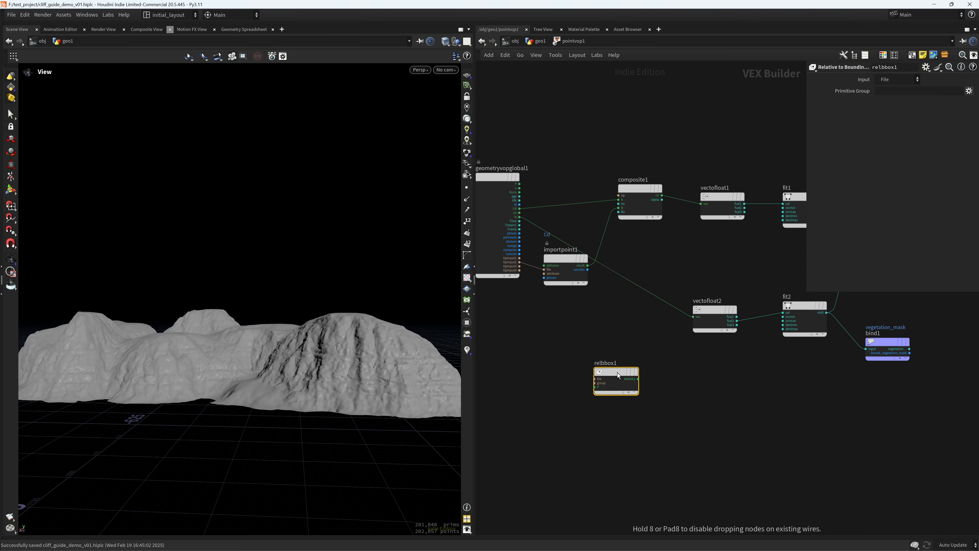
pyautogui.click(617, 372)
pyautogui.click(518, 185)
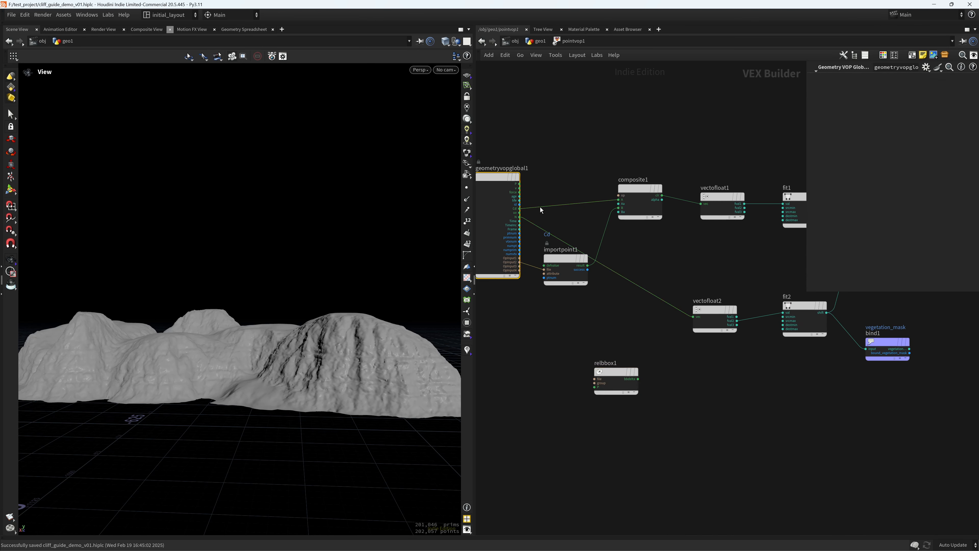
pyautogui.click(519, 184)
pyautogui.click(594, 387)
# - Add a Vector to Float node beside relbbox1 and feed it from the relbbox1 output
pyautogui.click(694, 386)
pyautogui.press('Tab')
pyautogui.write('vec')
pyautogui.press('Return')
pyautogui.click(695, 383)
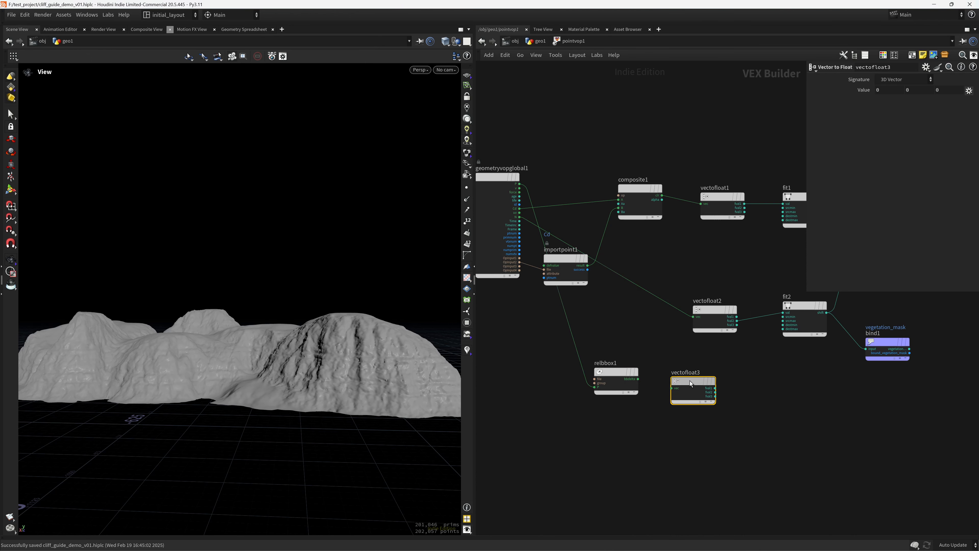
pyautogui.moveTo(690, 380); pyautogui.dragTo(693, 371)
pyautogui.click(638, 379)
pyautogui.click(674, 379)
# - Connect the second component (Y) output of vectofloat3 to the Cd input of geometryvopoutput1
pyautogui.click(719, 383)
pyautogui.scroll(-4, 823, 421)
pyautogui.moveTo(821, 423); pyautogui.dragTo(579, 478, button='middle')
pyautogui.scroll(4, 719, 379)
pyautogui.click(704, 354)
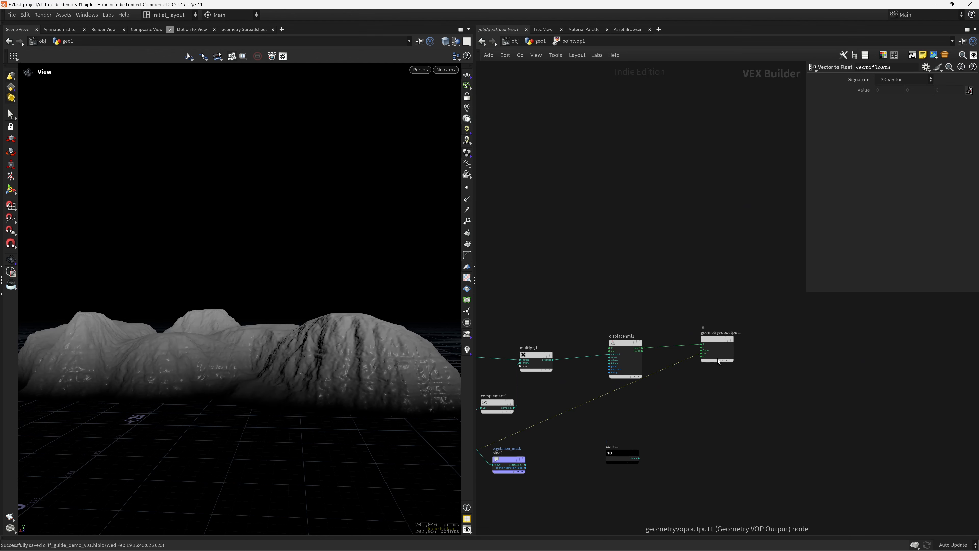
# - Check the height gradient on the cliffs with viewport lighting off and on, and save the scene
pyautogui.scroll(-3, 286, 395)
pyautogui.click(467, 108)
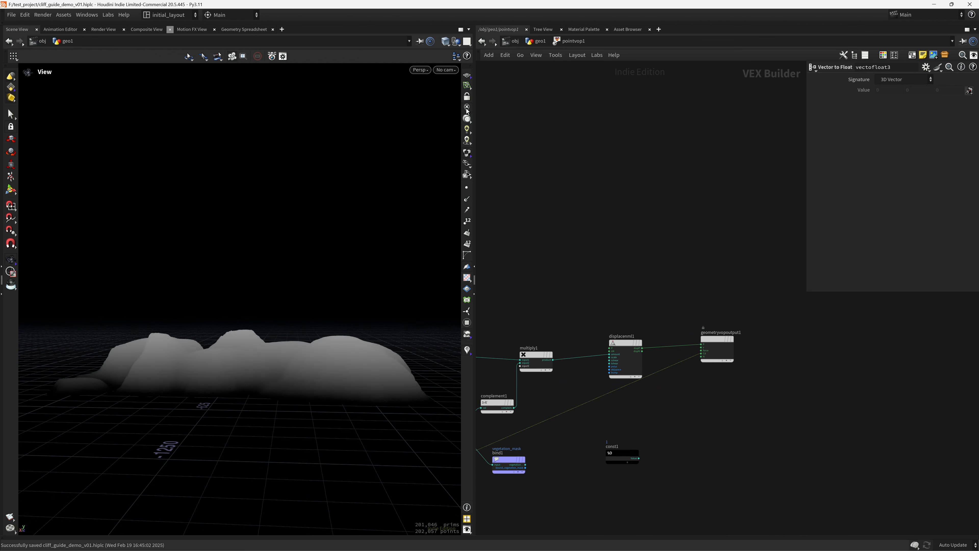
pyautogui.click(467, 122)
pyautogui.hotkey('shift', 'w')
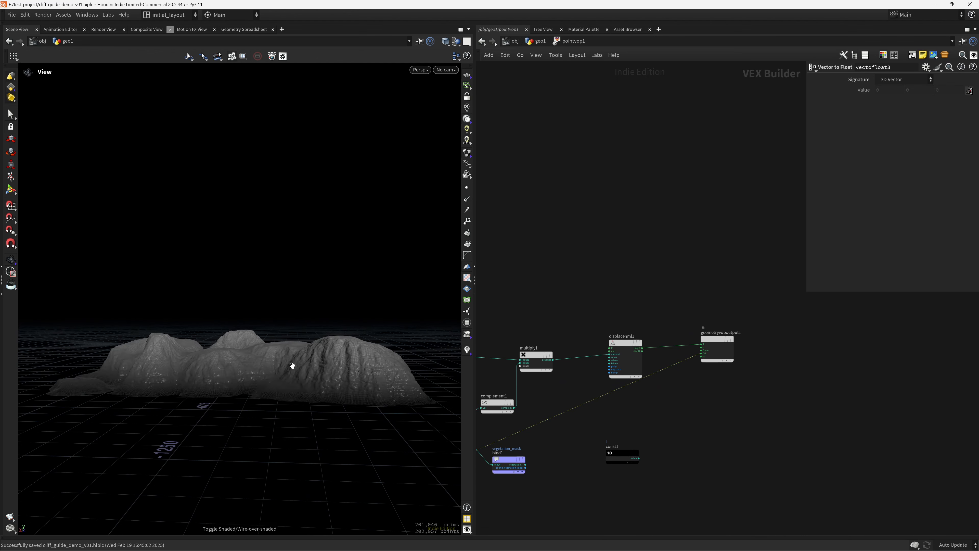
pyautogui.hotkey('ctrl', 's')
pyautogui.moveTo(509, 475); pyautogui.dragTo(659, 438, button='middle')
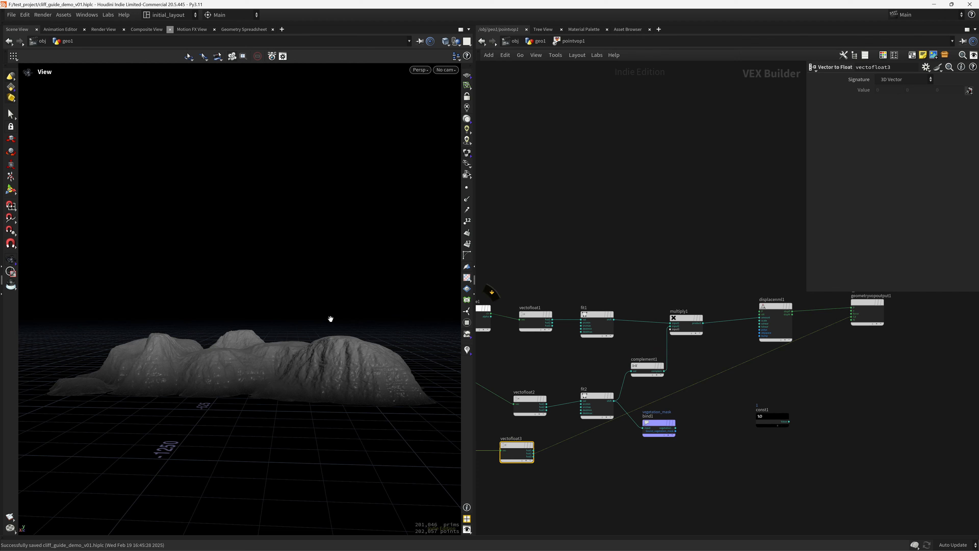
pyautogui.hotkey('shift', 'w')
pyautogui.moveTo(319, 367); pyautogui.dragTo(394, 356, button='right')
pyautogui.moveTo(317, 402); pyautogui.dragTo(328, 389, button='right')
pyautogui.moveTo(328, 389); pyautogui.dragTo(325, 374)
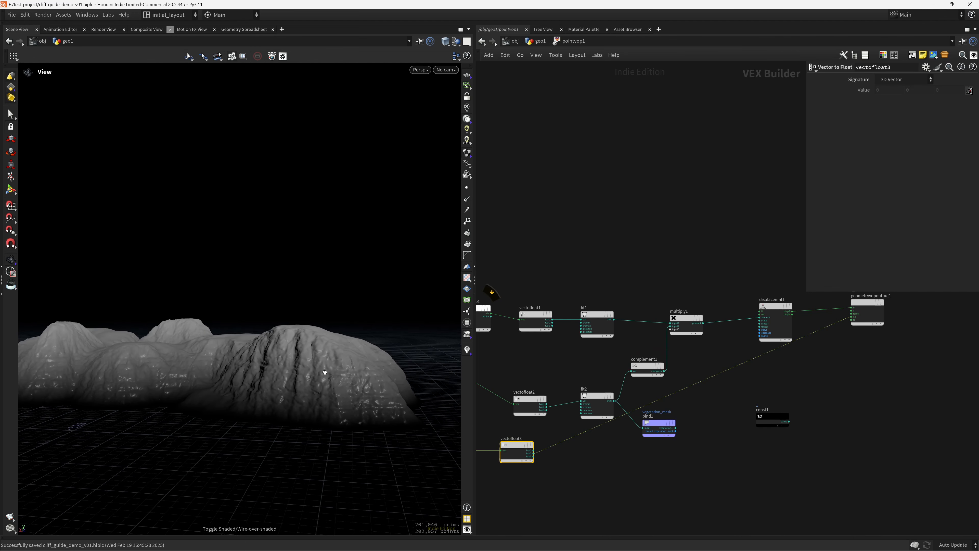
# - Add a Multiply node and insert it into the wire between vectofloat3 and the Cd input of geometryvopoutput1
pyautogui.moveTo(326, 375); pyautogui.dragTo(343, 376, button='right')
pyautogui.moveTo(343, 376); pyautogui.dragTo(327, 382)
pyautogui.moveTo(314, 425); pyautogui.dragTo(312, 408)
pyautogui.moveTo(581, 451); pyautogui.dragTo(605, 429, button='middle')
pyautogui.click(581, 440)
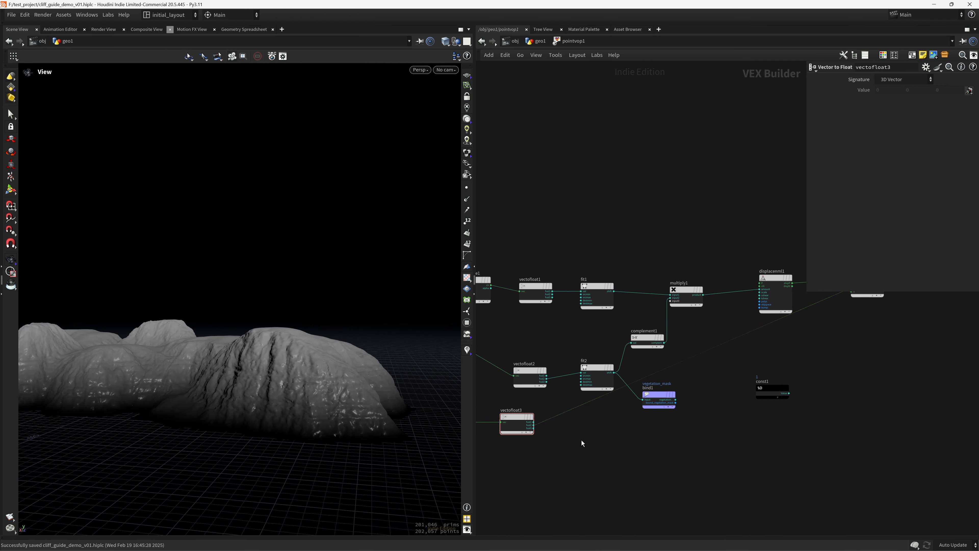
pyautogui.press('Tab')
pyautogui.write('mul')
pyautogui.press('Return')
pyautogui.press('Return')
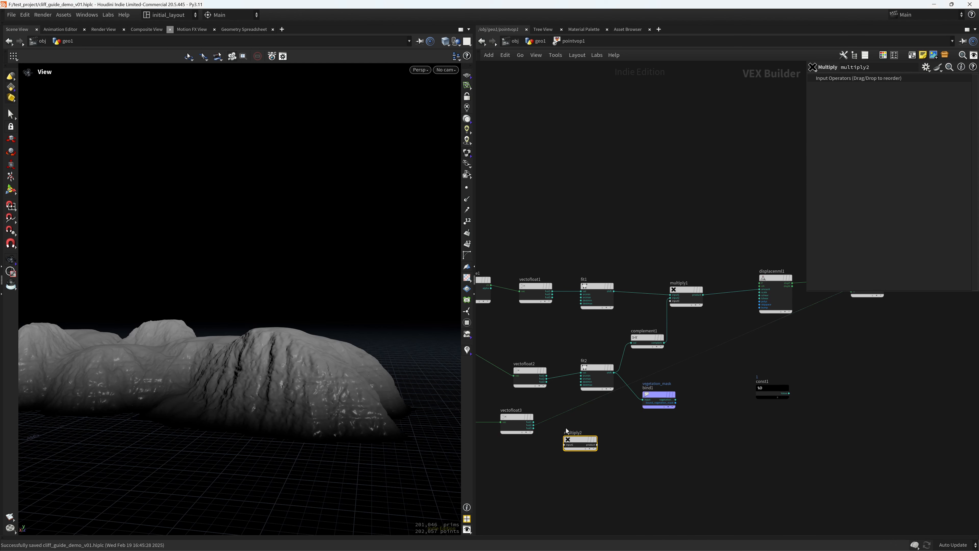
pyautogui.moveTo(581, 440); pyautogui.dragTo(597, 421)
# - Add a Constant node below vectofloat3, connect it to the second input of multiply2, and set its float value to 8
pyautogui.press('Tab')
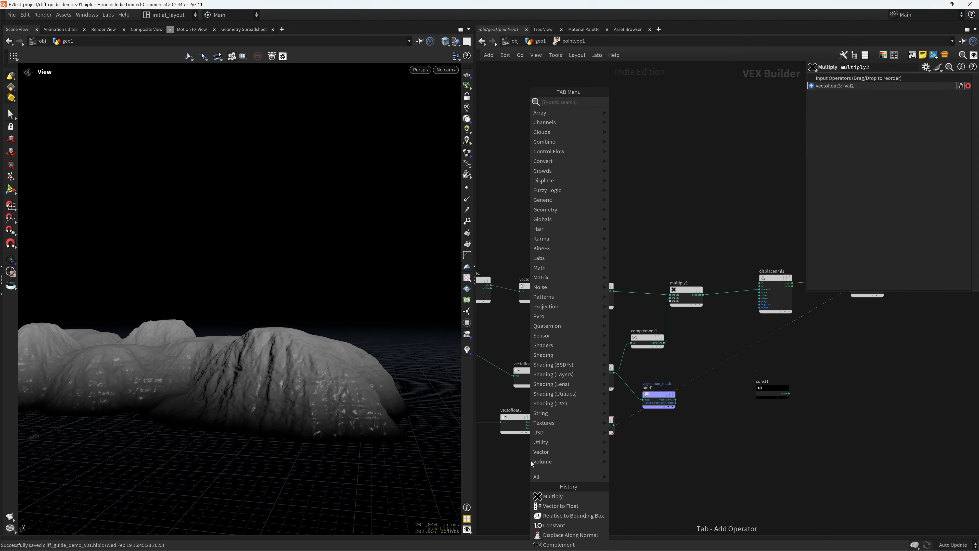
pyautogui.write('const')
pyautogui.press('Return')
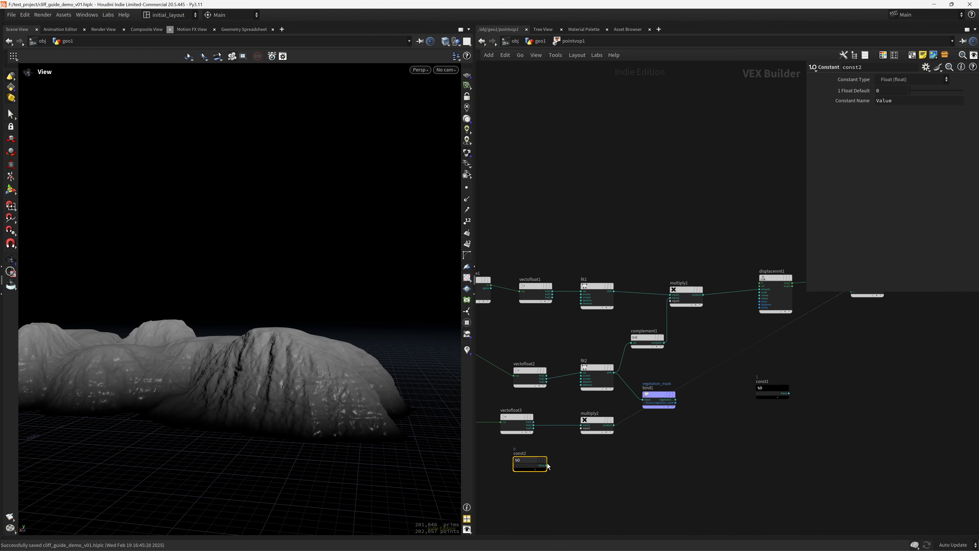
pyautogui.click(548, 466)
pyautogui.click(581, 428)
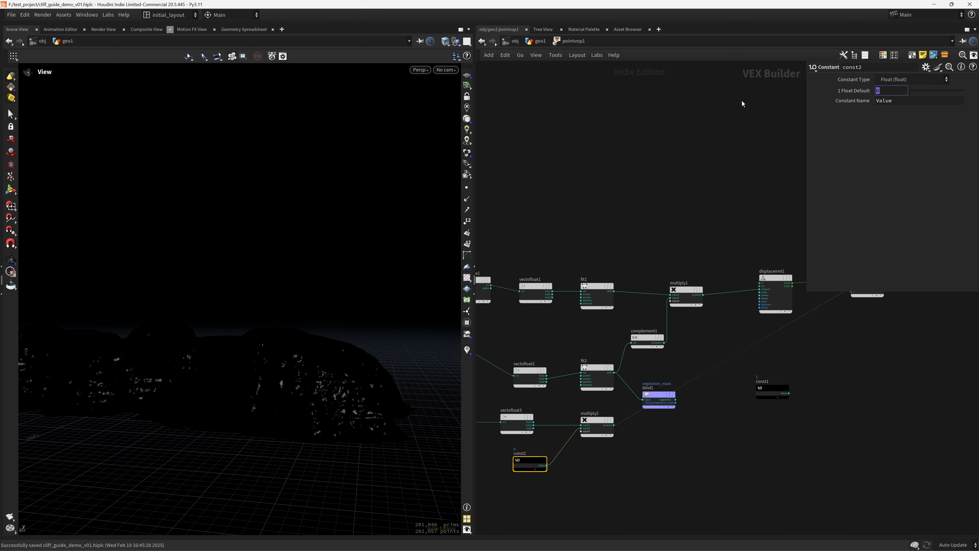
pyautogui.write('8')
pyautogui.press('Return')
# - Add a Round to Integer node and insert it into the wire running from multiply2 to the Cd output
pyautogui.moveTo(665, 397)
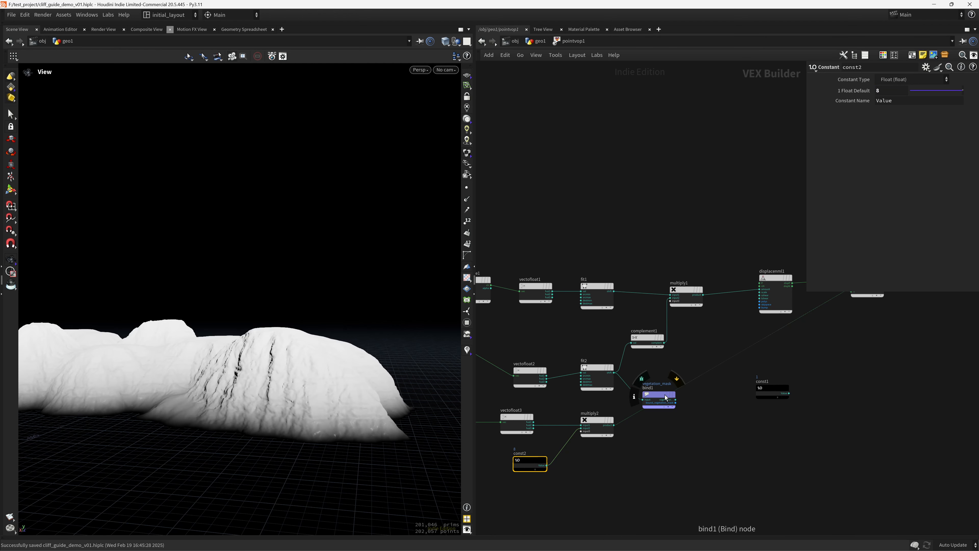
pyautogui.click(653, 423)
pyautogui.press('Tab')
pyautogui.write('rt')
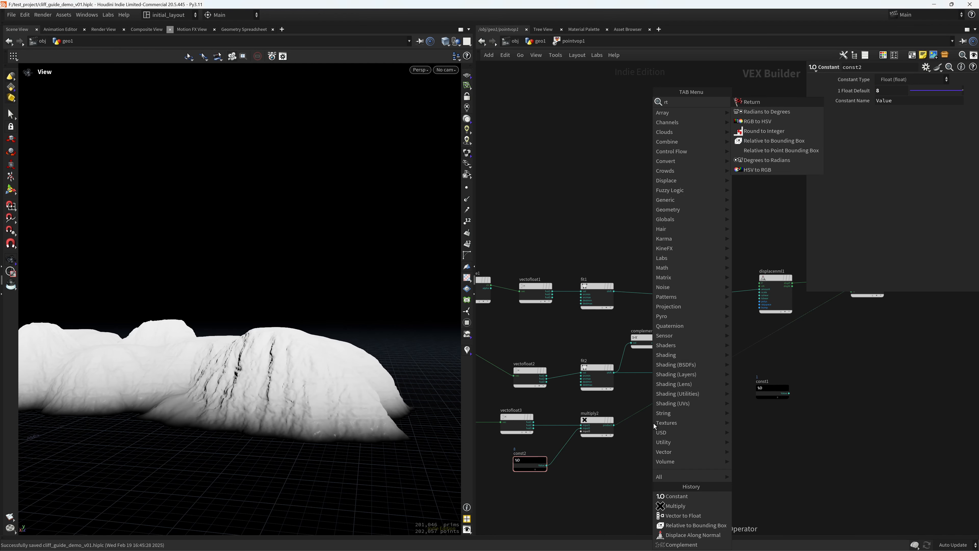
pyautogui.press('Down')
pyautogui.press('Down')
pyautogui.press('Down')
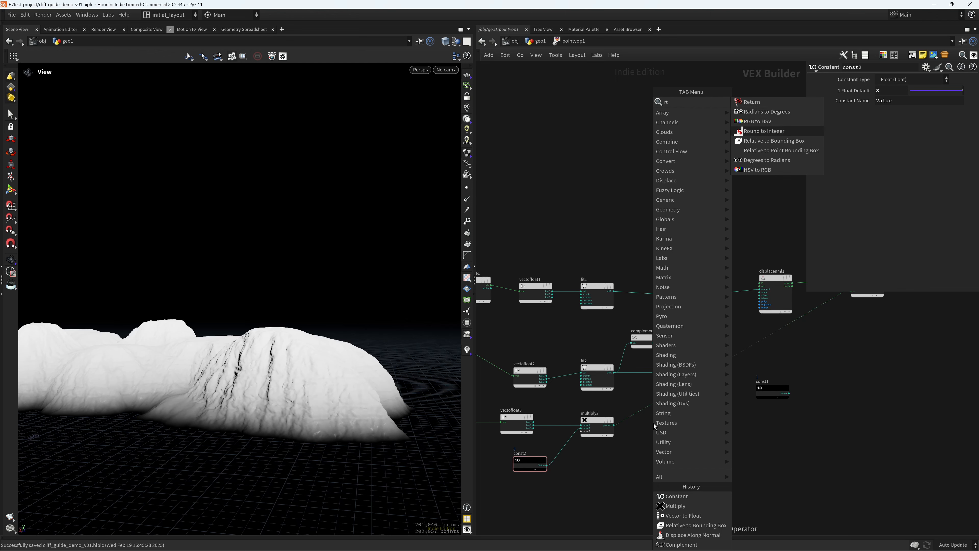
pyautogui.press('Return')
pyautogui.click(644, 425)
pyautogui.moveTo(644, 425)
pyautogui.mouseDown()
pyautogui.moveTo(649, 415)
pyautogui.moveTo(660, 426)
pyautogui.mouseUp()
# - Insert a Divide node into the wire after rint1 and connect const2 to its second input
pyautogui.press('Tab')
pyautogui.write('div')
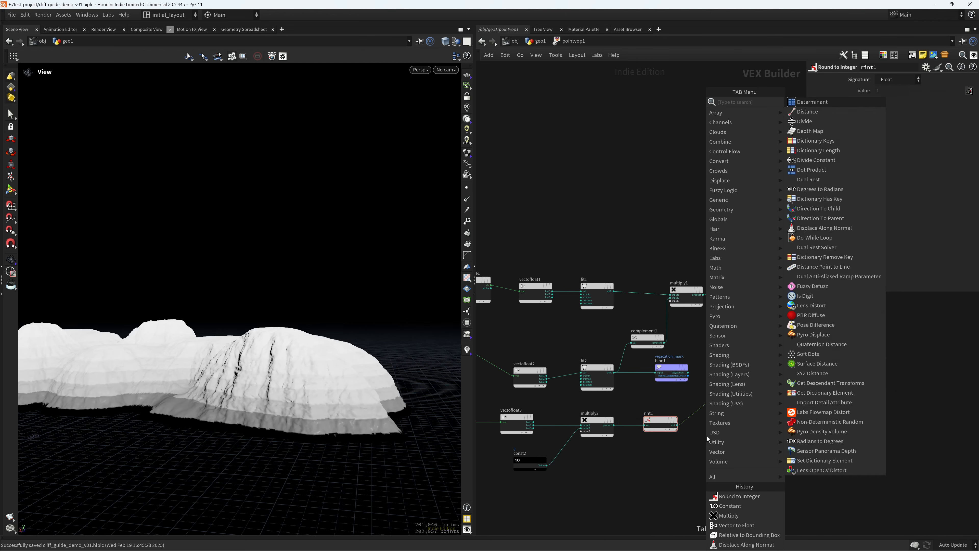
pyautogui.press('Return')
pyautogui.click(707, 435)
pyautogui.doubleClick(701, 428)
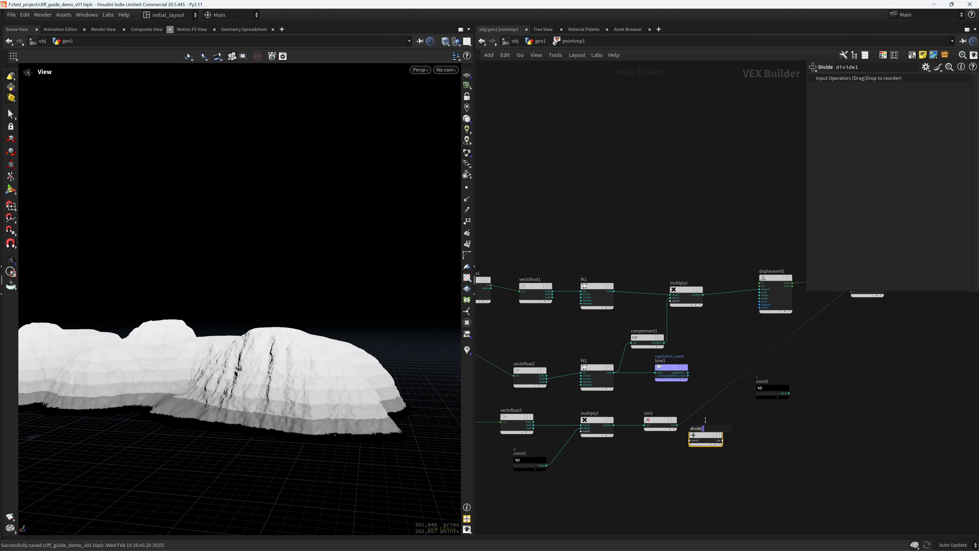
pyautogui.moveTo(702, 435); pyautogui.dragTo(721, 419)
pyautogui.moveTo(547, 466); pyautogui.dragTo(709, 428)
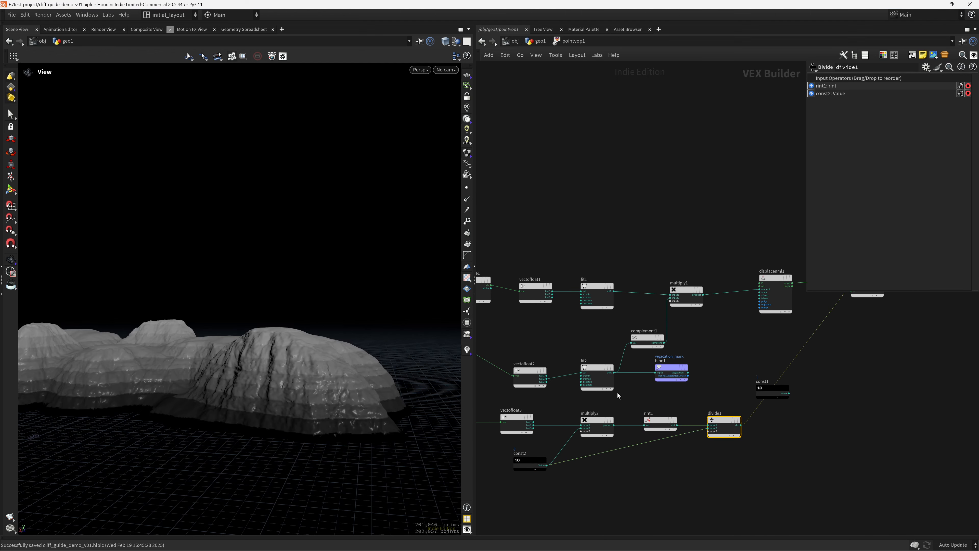
# - Inspect the stepped height bands on the cliffs in the viewport and save the scene
pyautogui.moveTo(284, 403)
pyautogui.mouseDown()
pyautogui.moveTo(371, 382)
pyautogui.moveTo(244, 385)
pyautogui.moveTo(332, 374)
pyautogui.mouseUp()
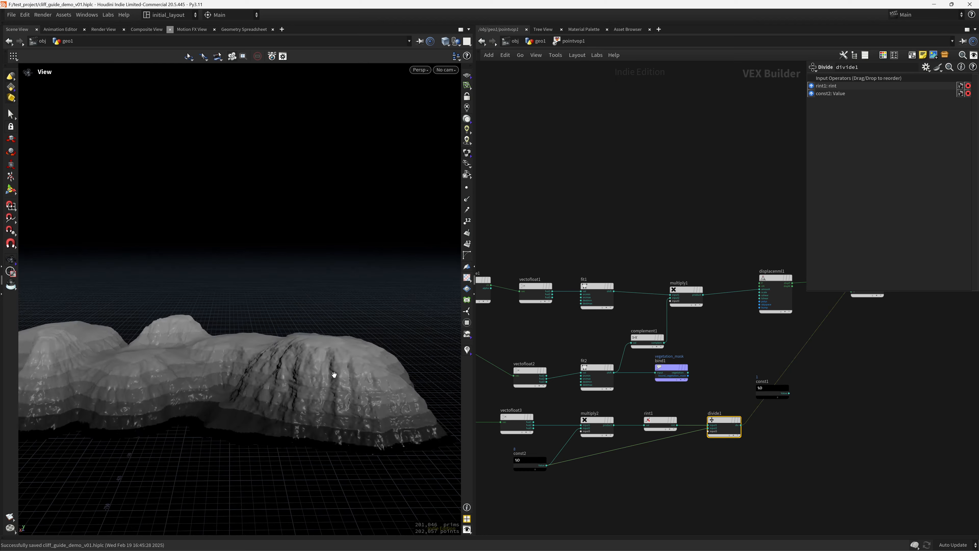
pyautogui.moveTo(332, 374); pyautogui.dragTo(324, 417, button='right')
pyautogui.hotkey('shift', 'w')
pyautogui.moveTo(323, 417); pyautogui.dragTo(364, 368)
pyautogui.moveTo(365, 368); pyautogui.dragTo(344, 370, button='right')
pyautogui.hotkey('ctrl', 's')
pyautogui.moveTo(330, 350); pyautogui.dragTo(339, 370)
pyautogui.moveTo(581, 489); pyautogui.dragTo(703, 469, button='middle')
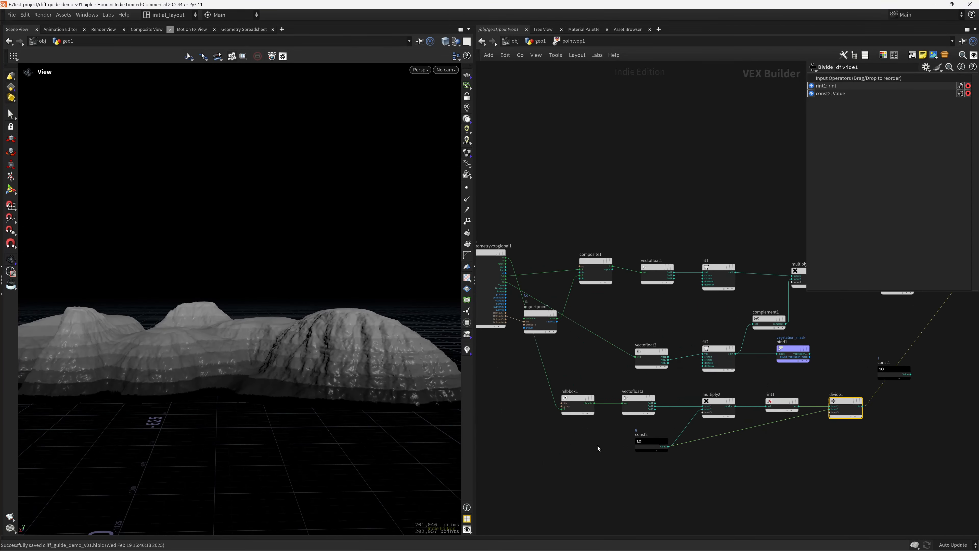
# - Examine the height bands up close with the wireframe toggled, and from low angles with viewport lighting turned off
pyautogui.moveTo(528, 401); pyautogui.dragTo(578, 446, button='middle')
pyautogui.moveTo(275, 355); pyautogui.dragTo(386, 334, button='right')
pyautogui.moveTo(387, 334); pyautogui.dragTo(328, 349, button='middle')
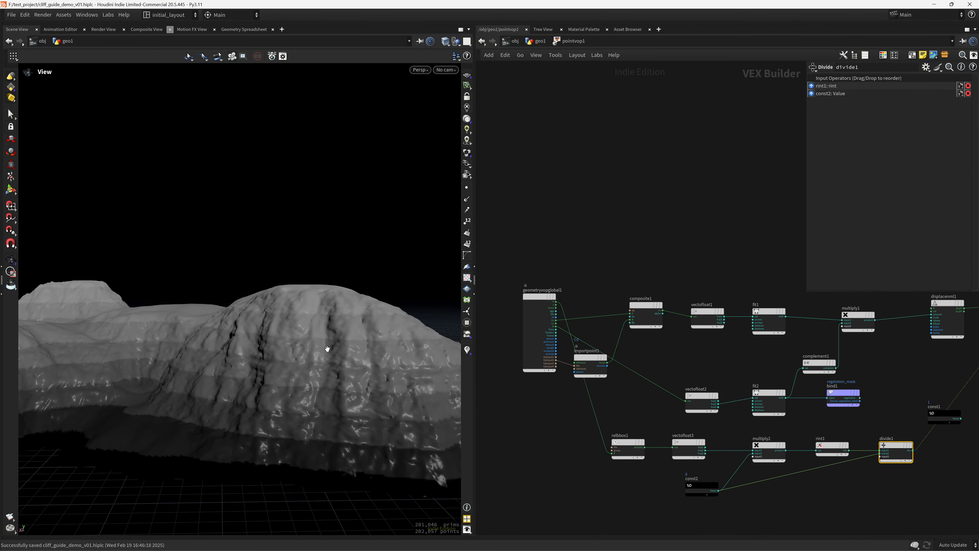
pyautogui.hotkey('shift', 'w')
pyautogui.hotkey('shift', 'w')
pyautogui.moveTo(336, 363); pyautogui.dragTo(446, 194)
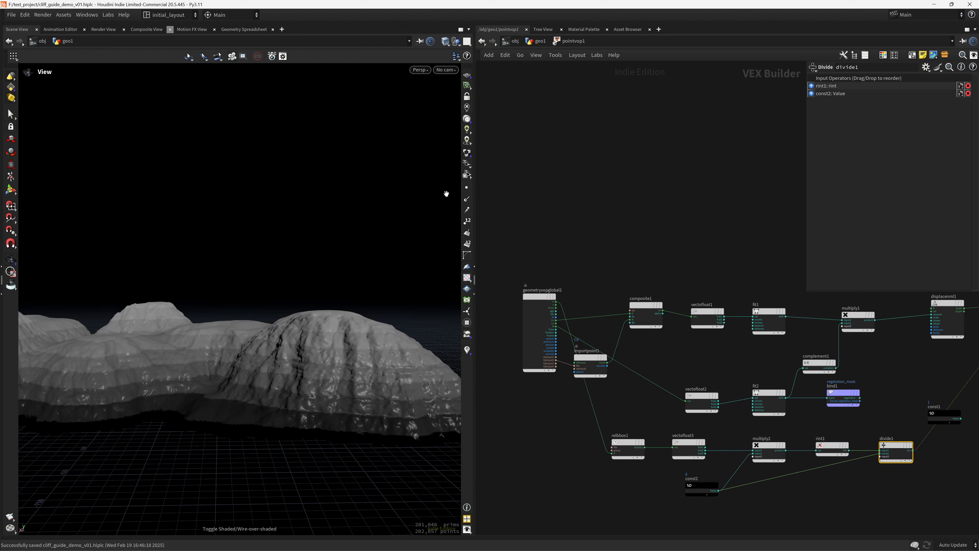
pyautogui.click(468, 110)
pyautogui.moveTo(371, 369); pyautogui.dragTo(334, 372, button='right')
pyautogui.moveTo(334, 372); pyautogui.dragTo(332, 358)
pyautogui.moveTo(332, 358); pyautogui.dragTo(282, 378, button='right')
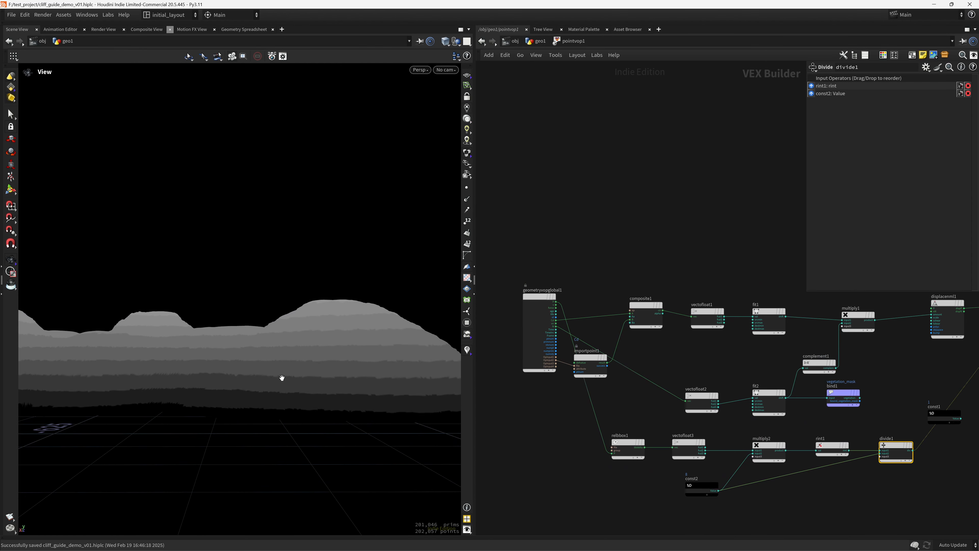
pyautogui.moveTo(366, 369); pyautogui.dragTo(347, 387, button='right')
pyautogui.moveTo(347, 387); pyautogui.dragTo(330, 363, button='middle')
# - Move the importpoint1 node slightly up and away from geometryvopglobal1 to tidy the network
pyautogui.moveTo(602, 438); pyautogui.dragTo(593, 440, button='middle')
pyautogui.moveTo(578, 359); pyautogui.dragTo(590, 345)
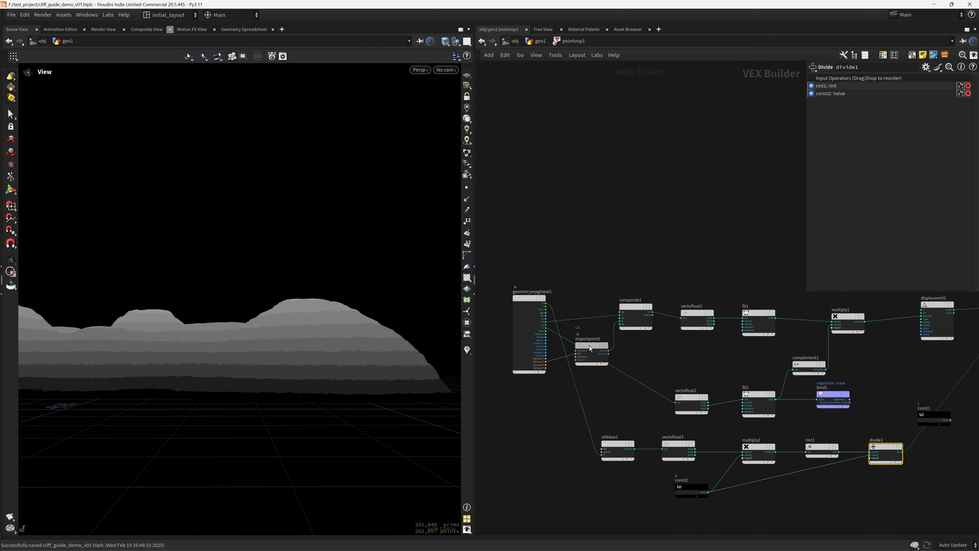
# - Add a Turbulent Noise node below the global inputs and feed the point position P into its position input
pyautogui.moveTo(523, 298); pyautogui.dragTo(503, 294)
pyautogui.scroll(3, 543, 411)
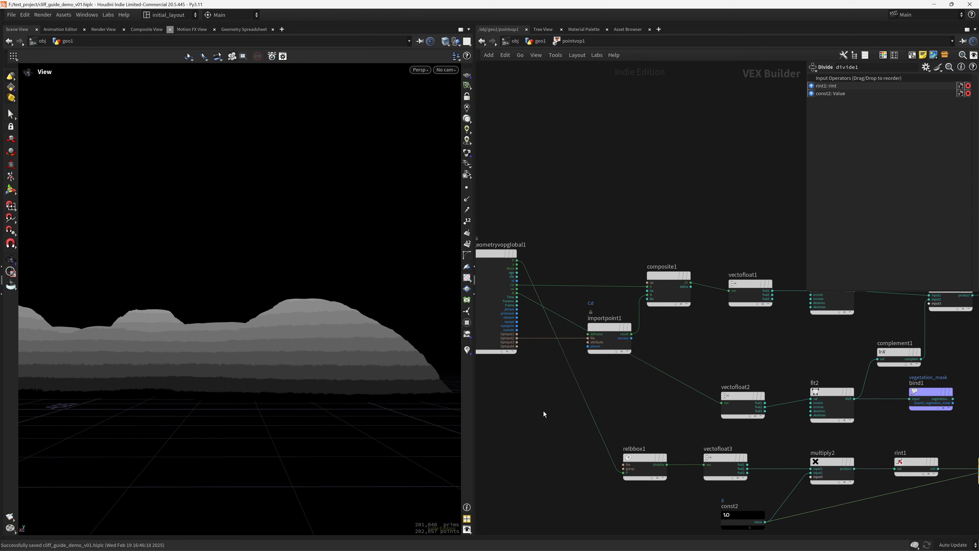
pyautogui.press('Tab')
pyautogui.write('turb')
pyautogui.press('Return')
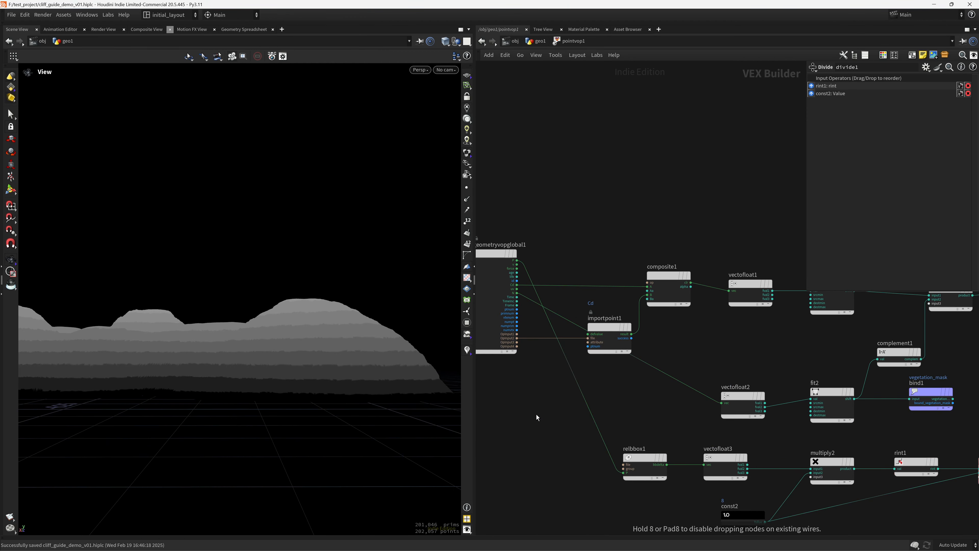
pyautogui.click(536, 414)
pyautogui.click(517, 260)
pyautogui.click(514, 424)
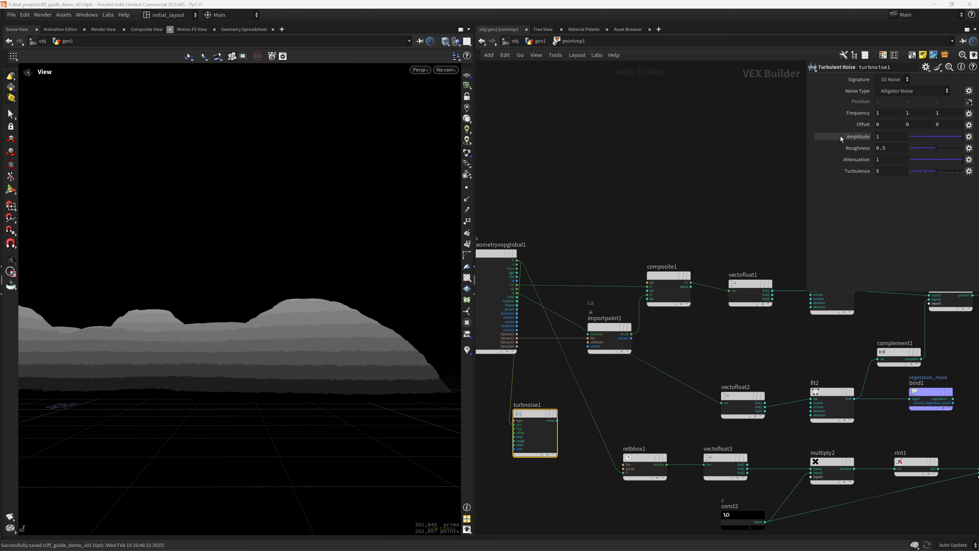
# - Set the turbulent noise's signature to 3D Noise and its noise type to Zero Centered Perlin Noise
pyautogui.click(602, 402)
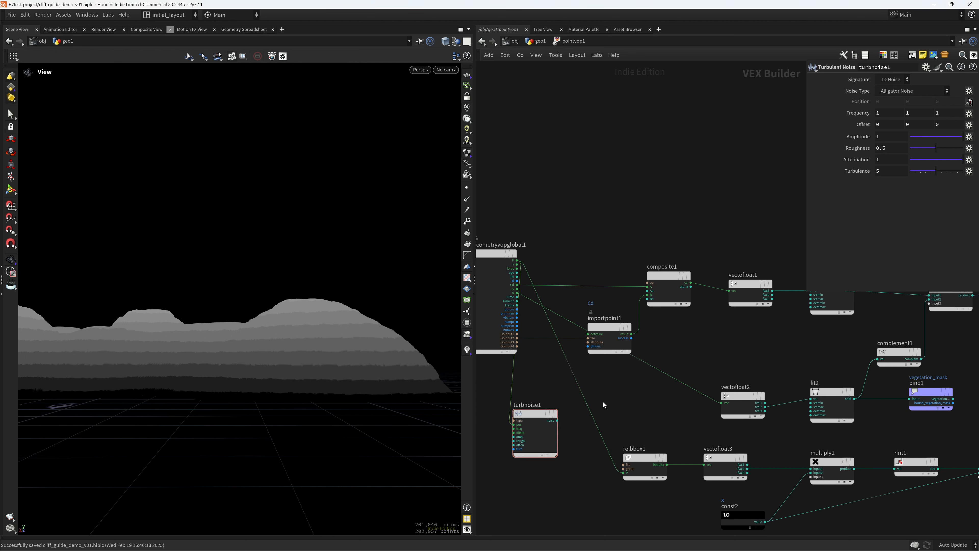
pyautogui.click(889, 98)
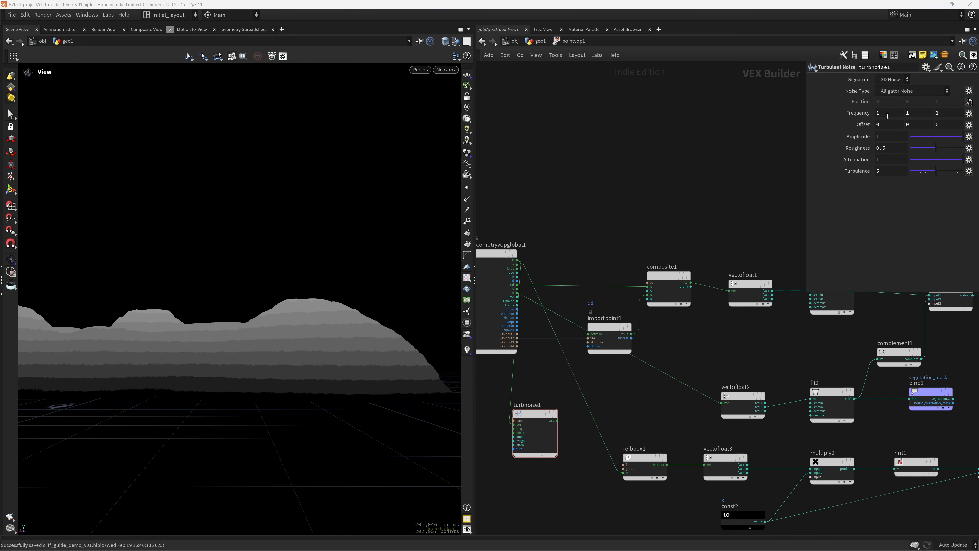
pyautogui.click(909, 92)
pyautogui.click(913, 138)
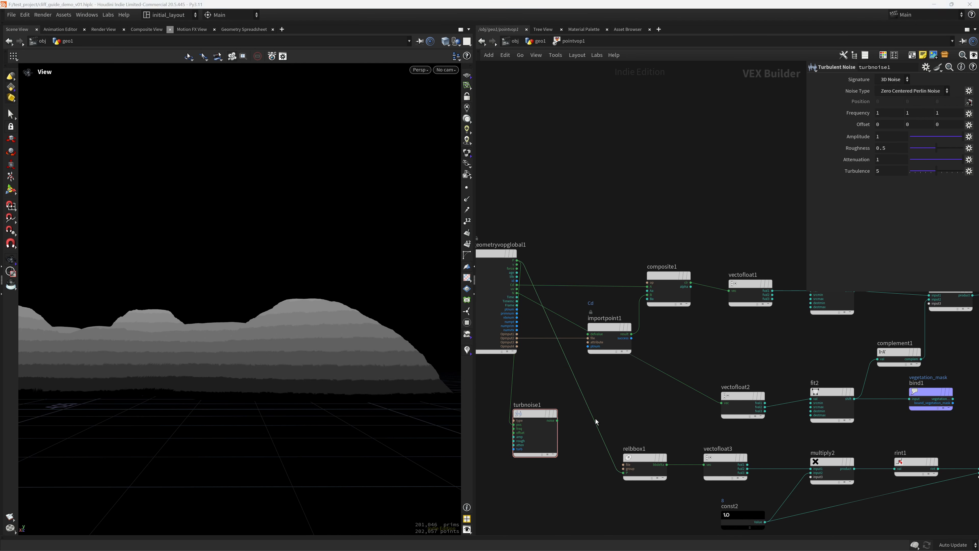
# - Insert an Add node on the wire between P and relbbox1, and connect the turbulent noise output to it
pyautogui.press('Tab')
pyautogui.write('add')
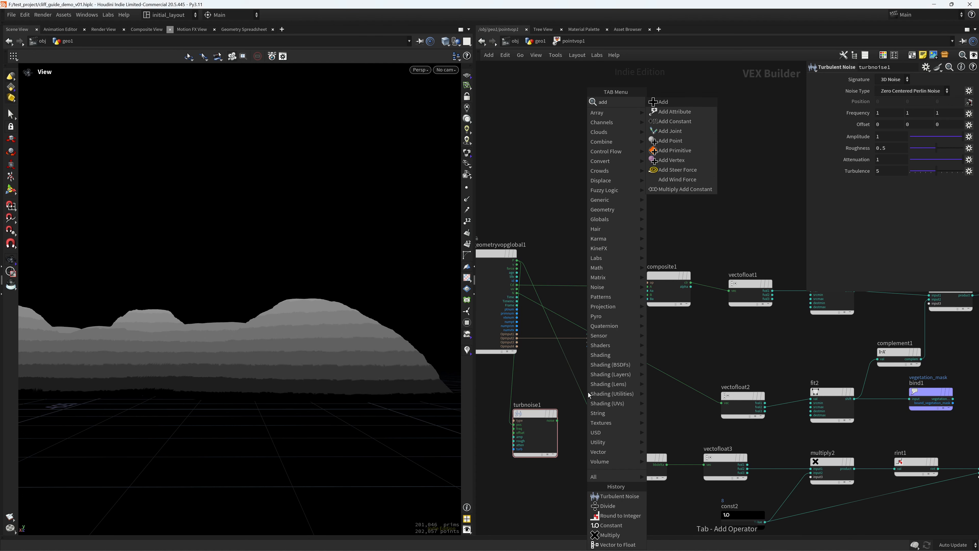
pyautogui.press('Return')
pyautogui.click(588, 391)
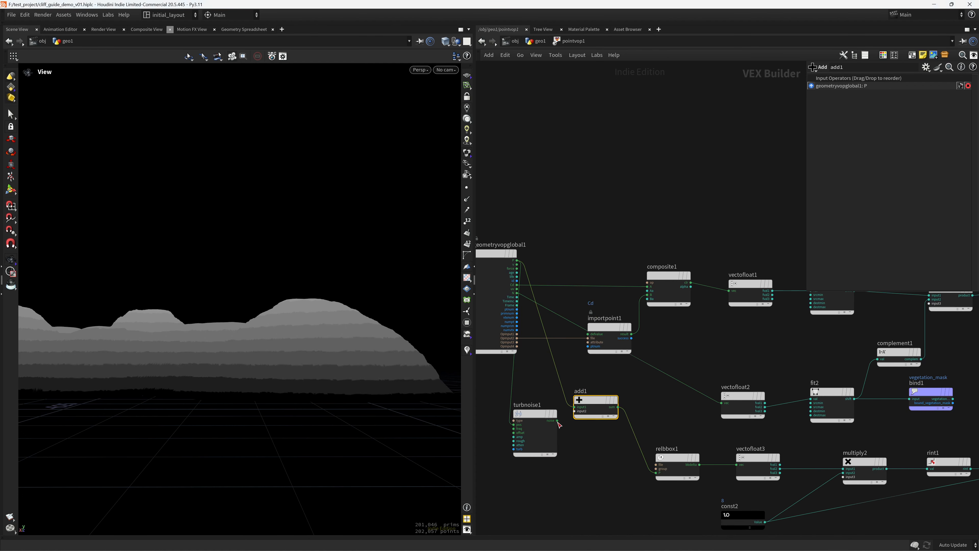
pyautogui.moveTo(557, 420); pyautogui.dragTo(606, 399)
# - Set the turbulent noise's amplitude to 63 and save the scene
pyautogui.click(529, 416)
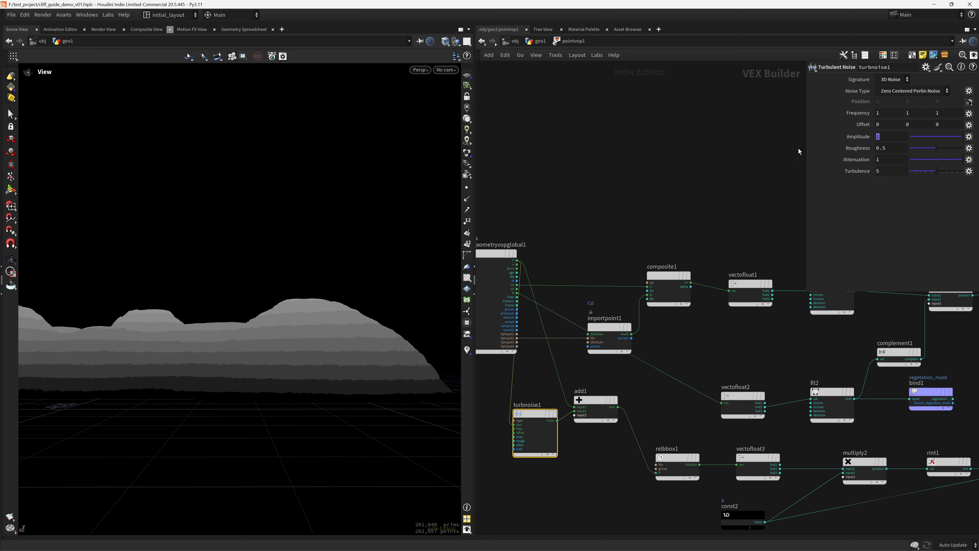
pyautogui.press('Tab')
pyautogui.scroll(6, 315, 354)
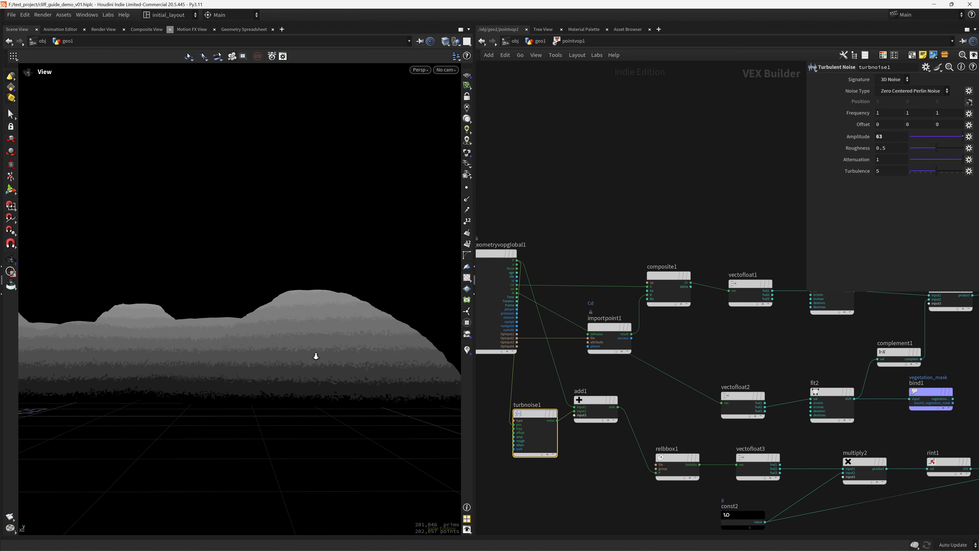
pyautogui.moveTo(314, 355); pyautogui.dragTo(332, 406)
pyautogui.hotkey('ctrl', 's')
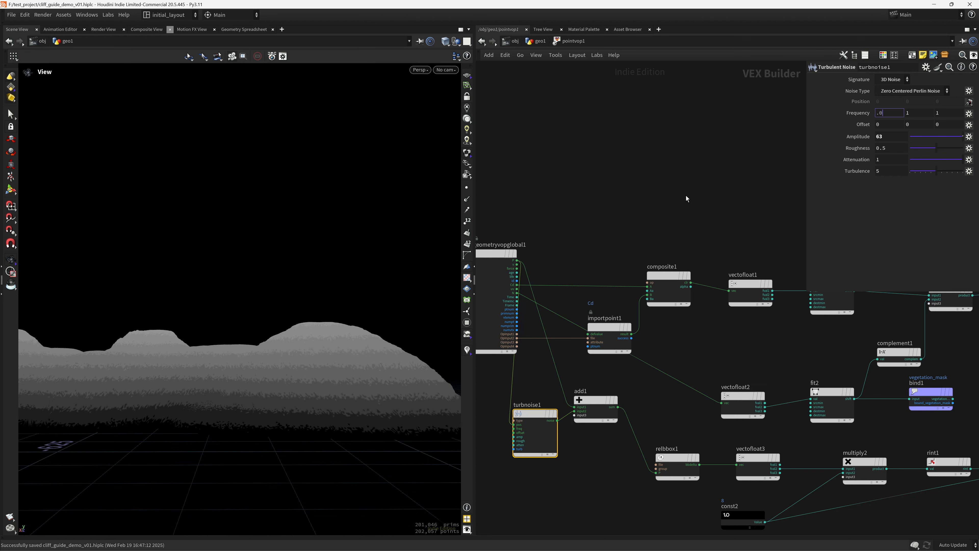
# - Set all three frequency values of the turbulent noise to 0.018
pyautogui.press('Tab')
pyautogui.press('Tab')
pyautogui.write('.018')
pyautogui.press('Tab')
pyautogui.write('.018')
pyautogui.press('Return')
# - Try other frequency values and a roughness of 0.322 on the turbulent noise, and undo the changes
pyautogui.moveTo(306, 372); pyautogui.dragTo(335, 394)
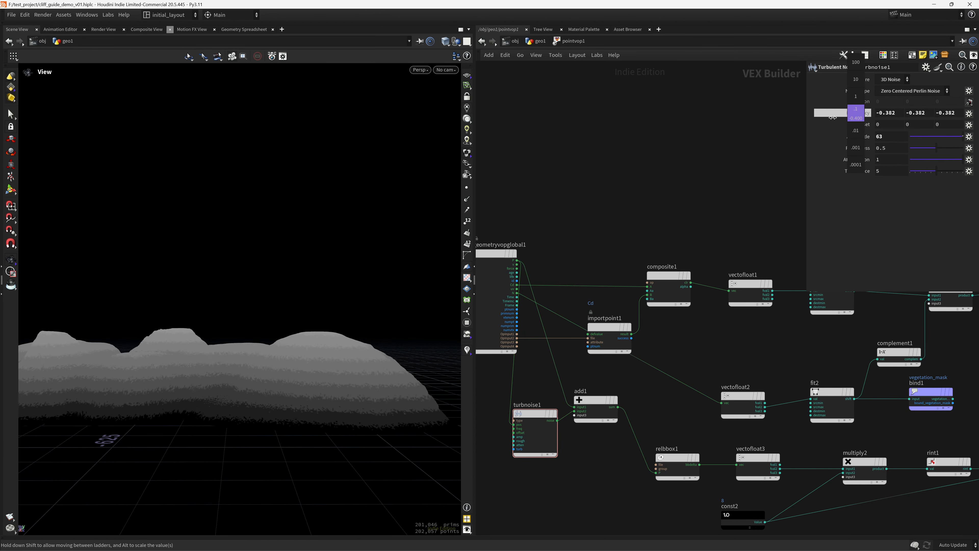
pyautogui.moveTo(208, 409); pyautogui.dragTo(349, 366)
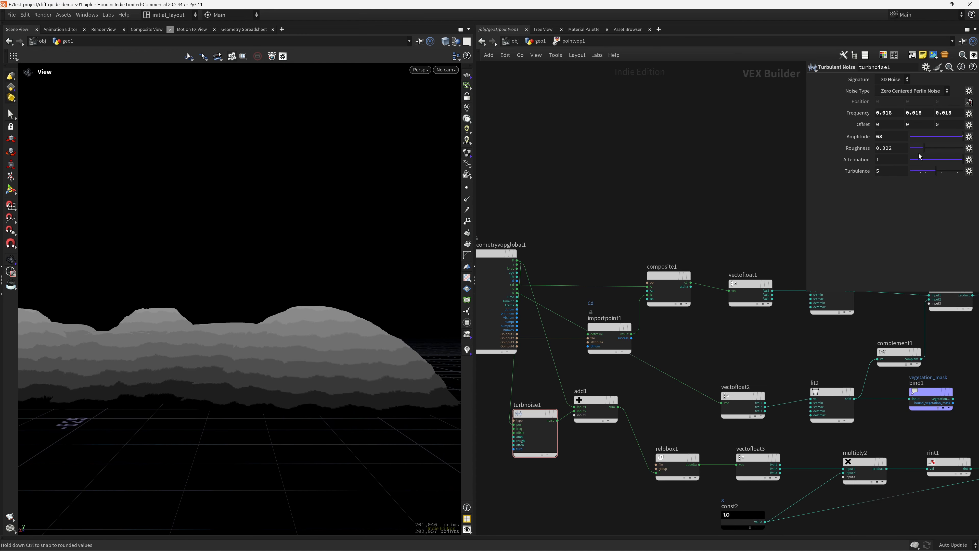
pyautogui.hotkey('ctrl', 'z')
pyautogui.scroll(-4, 276, 385)
pyautogui.moveTo(276, 385); pyautogui.dragTo(437, 344)
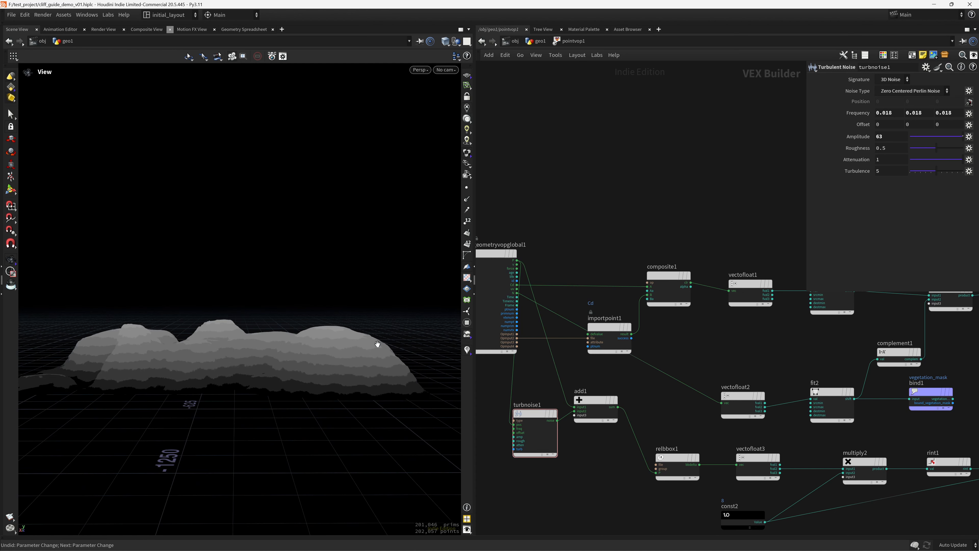
pyautogui.scroll(2, 310, 338)
pyautogui.moveTo(310, 338); pyautogui.dragTo(292, 374)
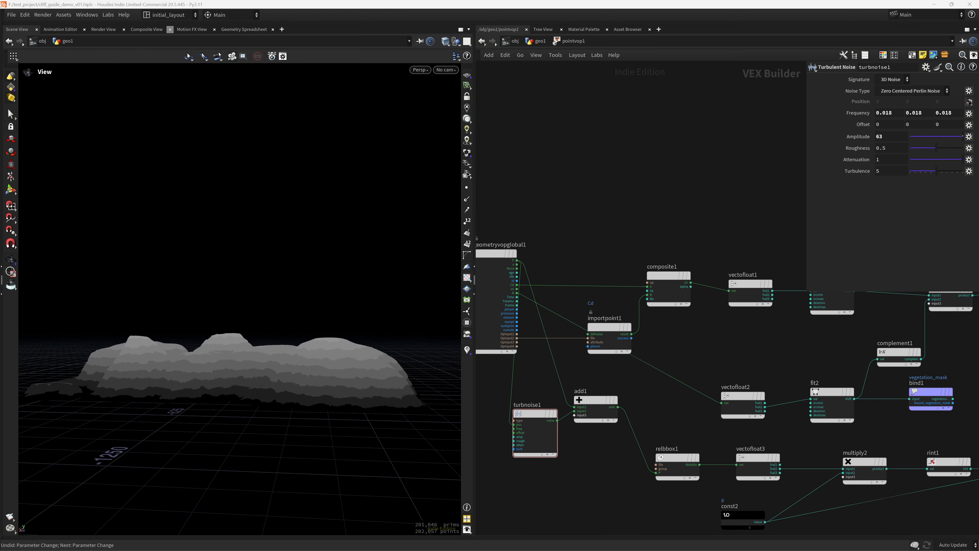
# - Connect const1 to the geometry output's Cd input in place of divide1, move const1 up, and save the scene
pyautogui.moveTo(932, 434); pyautogui.dragTo(709, 405, button='middle')
pyautogui.click(716, 269)
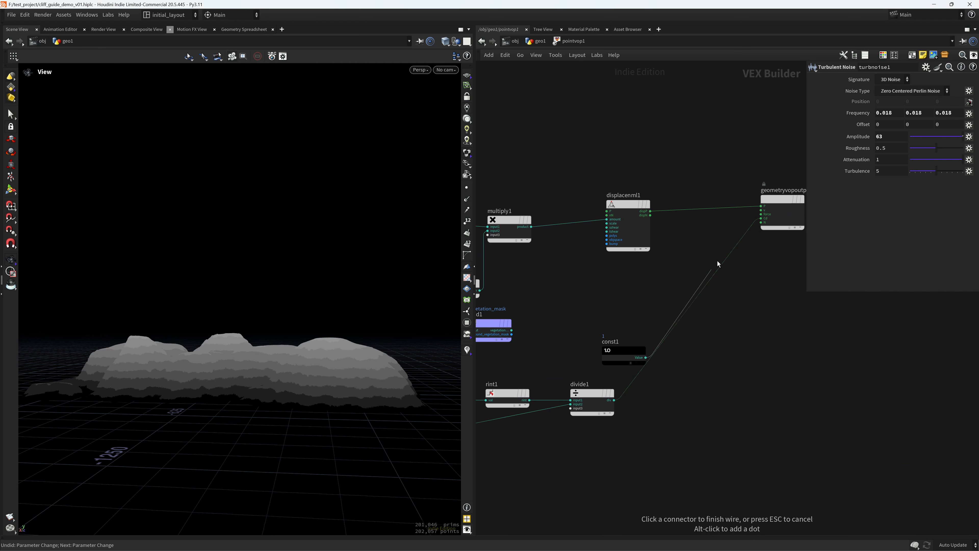
pyautogui.click(646, 357)
pyautogui.moveTo(626, 348); pyautogui.dragTo(637, 302)
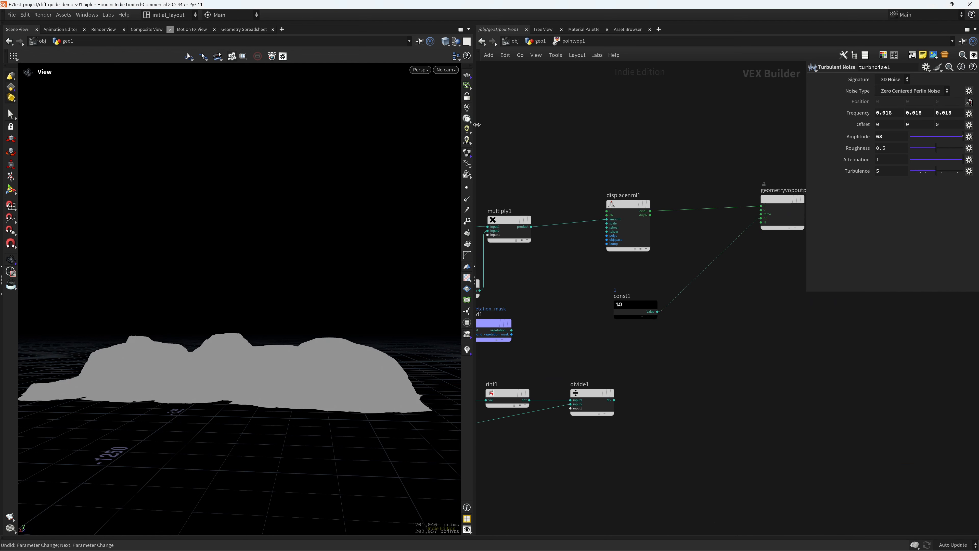
pyautogui.hotkey('ctrl', 's')
# - Add a Bind Export node beside divide1 and connect the divide result to its input
pyautogui.scroll(1, 318, 351)
pyautogui.moveTo(702, 381); pyautogui.dragTo(656, 364, button='middle')
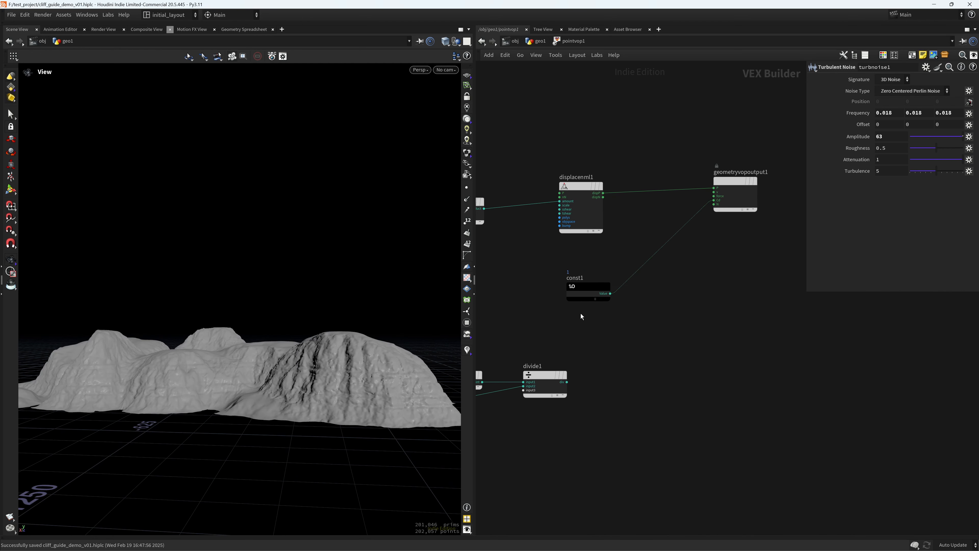
pyautogui.scroll(4, 613, 368)
pyautogui.press('Tab')
pyautogui.write('binde')
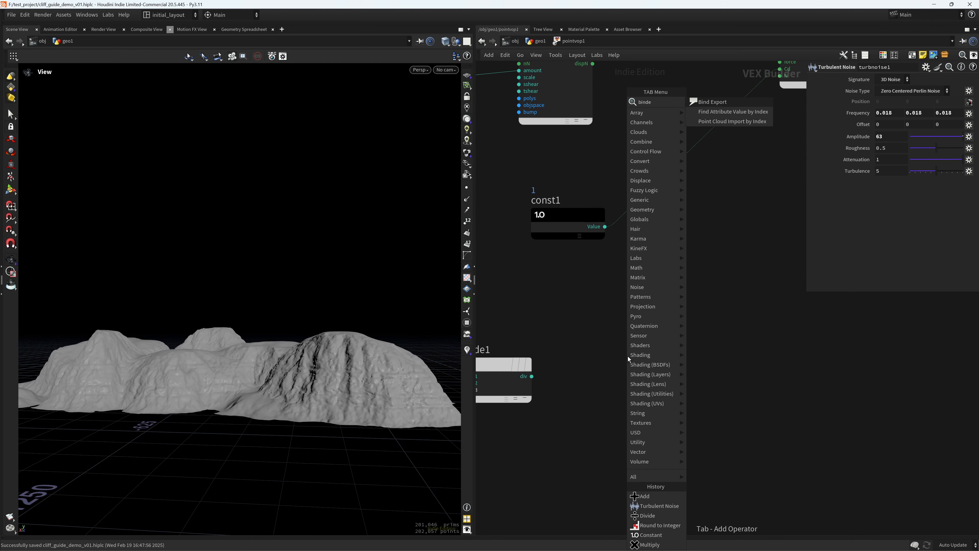
pyautogui.press('Return')
pyautogui.click(628, 356)
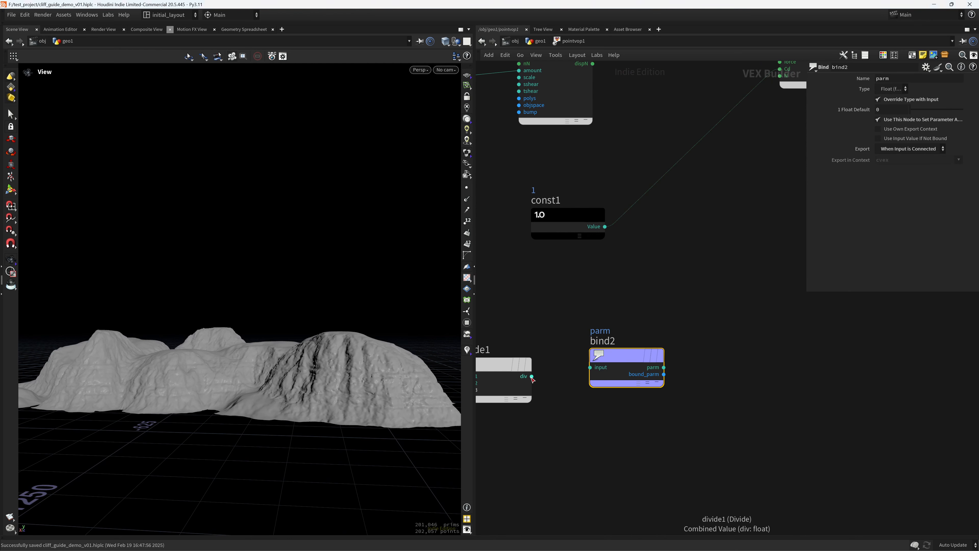
pyautogui.moveTo(532, 376); pyautogui.dragTo(613, 372)
# - Rename the new bind export's parameter and go back up to the geo1 network
pyautogui.moveTo(893, 80); pyautogui.dragTo(704, 101)
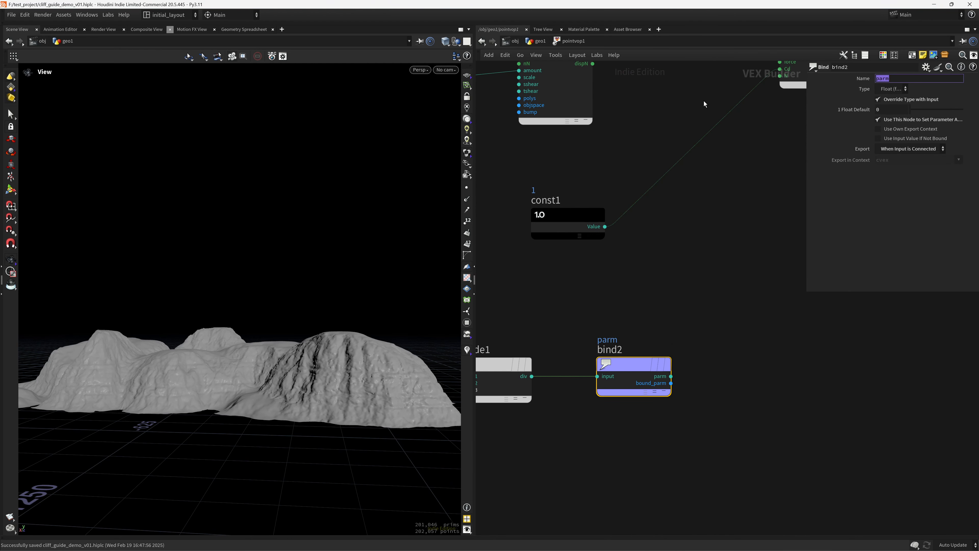
pyautogui.press('Return')
pyautogui.scroll(-5, 707, 326)
pyautogui.click(545, 42)
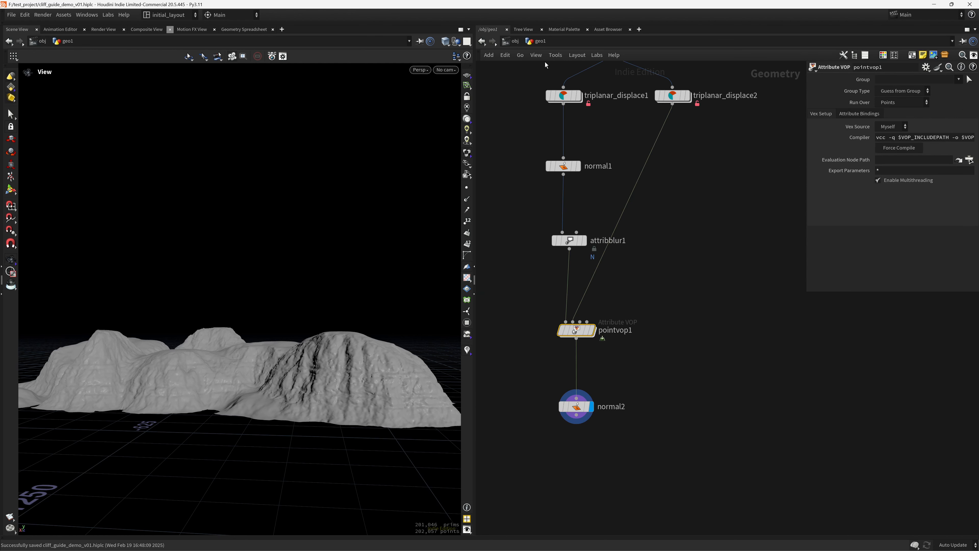
# - Check the cliff mesh's density in wireframe from several angles and save the scene
pyautogui.moveTo(427, 365)
pyautogui.mouseDown()
pyautogui.moveTo(352, 404)
pyautogui.moveTo(323, 371)
pyautogui.moveTo(281, 383)
pyautogui.mouseUp()
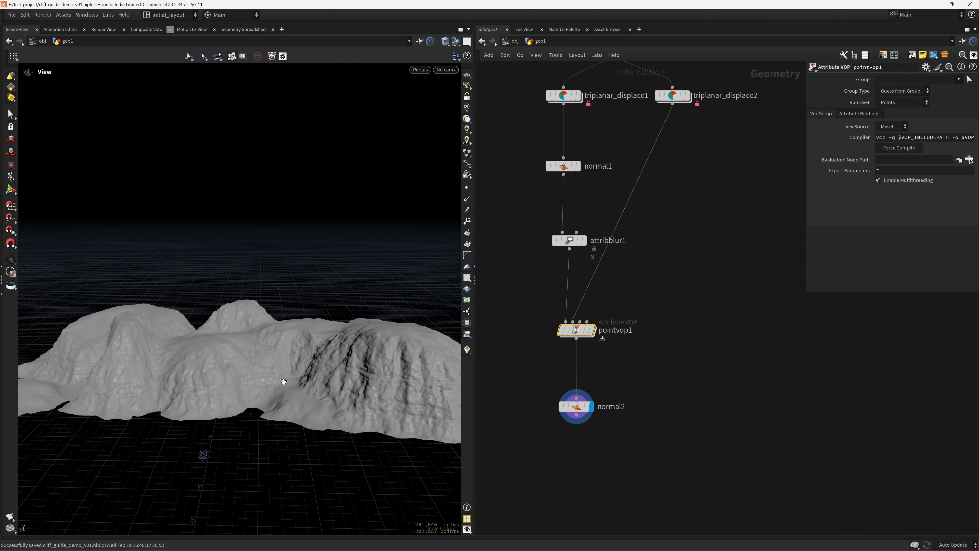
pyautogui.hotkey('shift', 'w')
pyautogui.hotkey('shift', 'w')
pyautogui.moveTo(336, 369); pyautogui.dragTo(366, 350, button='right')
pyautogui.moveTo(365, 350); pyautogui.dragTo(348, 369, button='middle')
pyautogui.hotkey('ctrl', 's')
pyautogui.moveTo(348, 369); pyautogui.dragTo(310, 371, button='right')
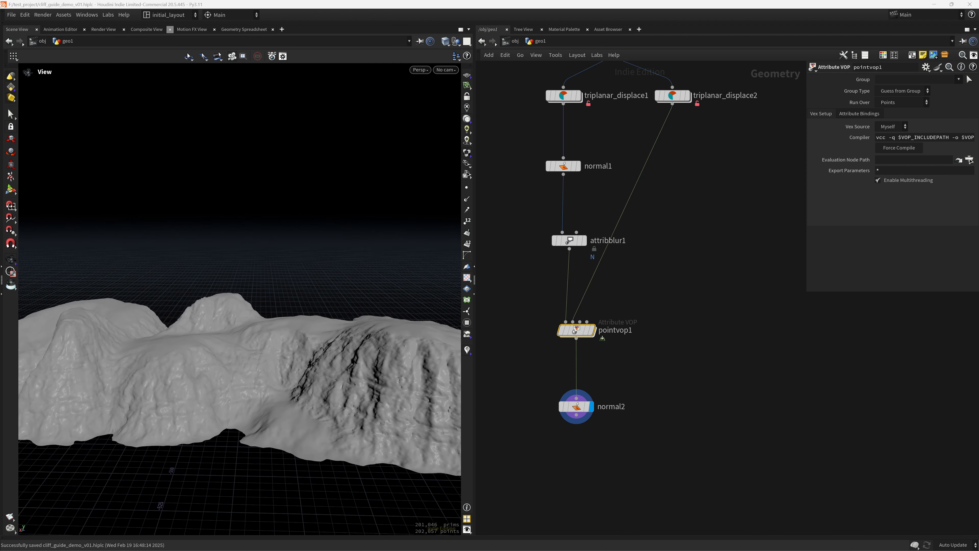
# - Set the depth of subdivide1 to 4 and save the scene
pyautogui.moveTo(745, 189); pyautogui.dragTo(724, 280, button='middle')
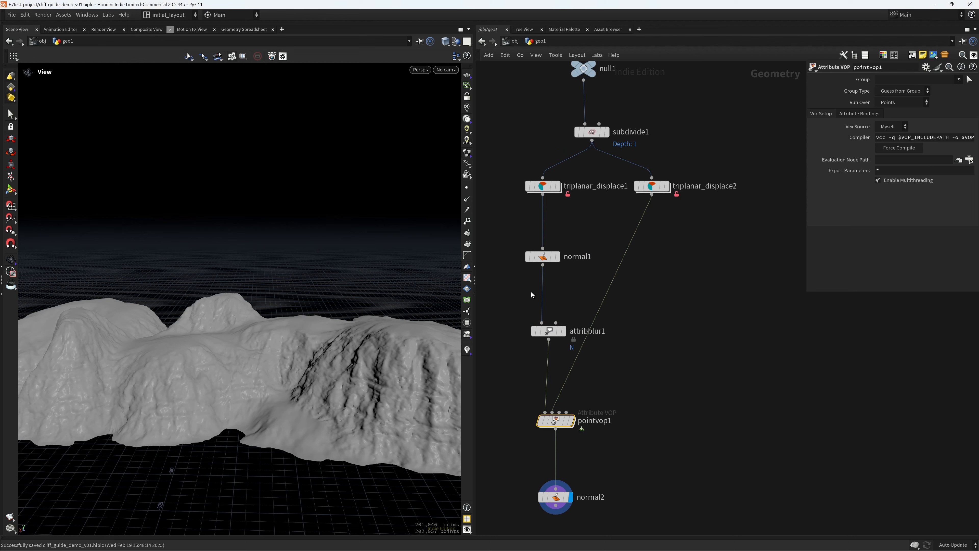
pyautogui.moveTo(544, 187); pyautogui.dragTo(542, 273, button='middle')
pyautogui.click(591, 222)
pyautogui.moveTo(591, 222); pyautogui.dragTo(582, 218)
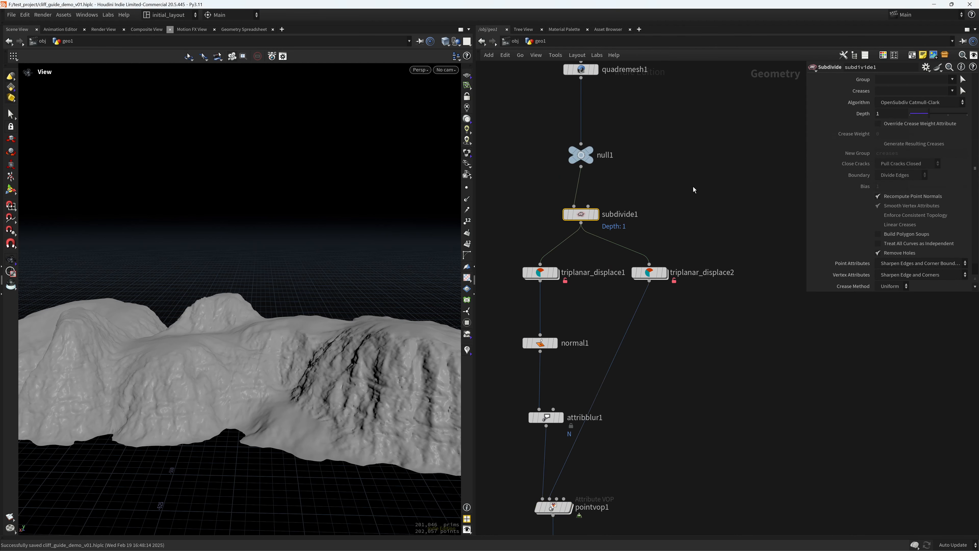
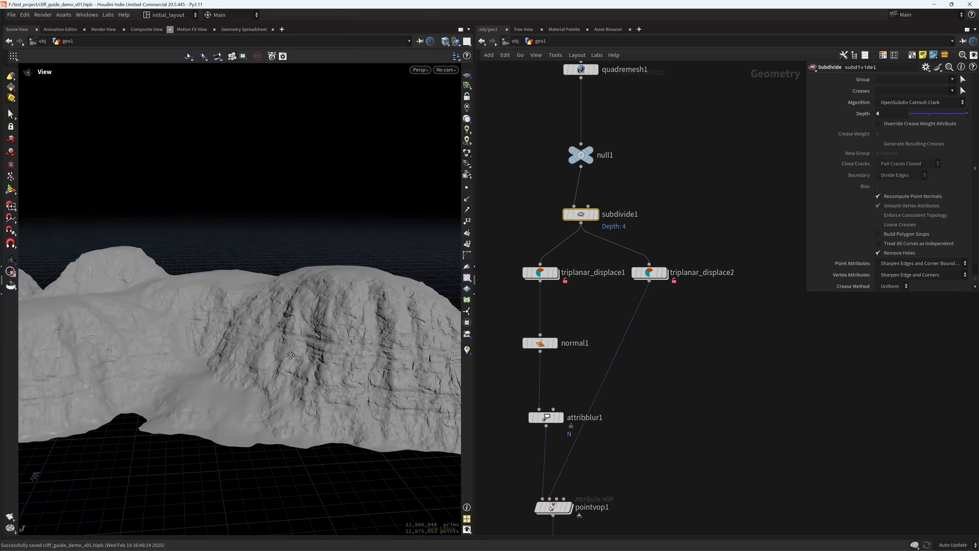
pyautogui.moveTo(278, 353); pyautogui.dragTo(312, 330)
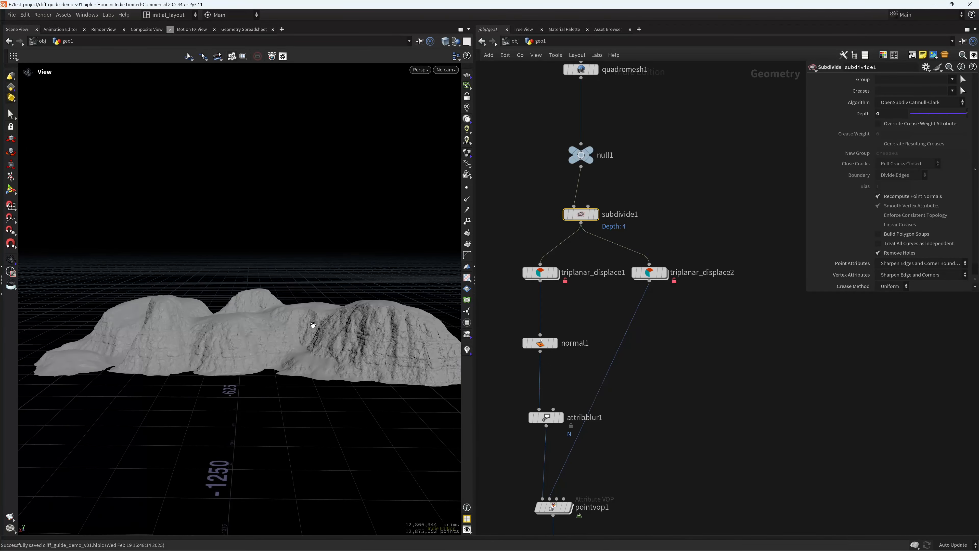
pyautogui.hotkey('ctrl', 's')
# - Place a Labs Measure Curvature node below normal2
pyautogui.scroll(1, 313, 325)
pyautogui.scroll(-6, 680, 426)
pyautogui.moveTo(673, 440); pyautogui.dragTo(652, 355, button='middle')
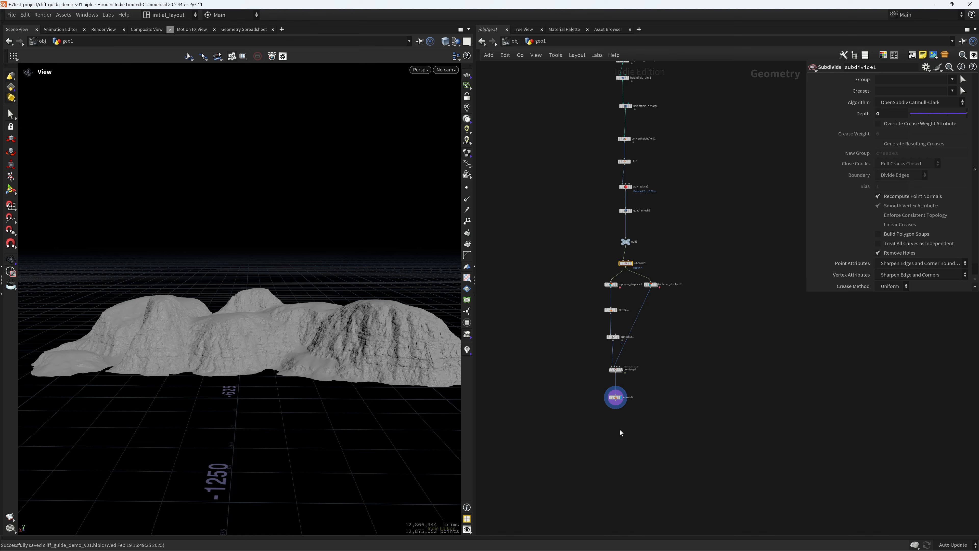
pyautogui.scroll(5, 616, 420)
pyautogui.press('Tab')
pyautogui.write('m')
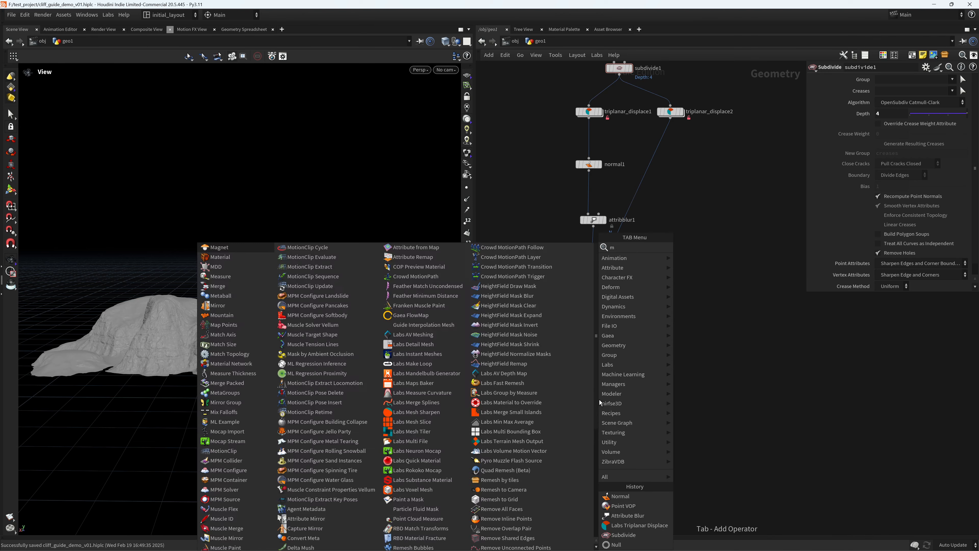
pyautogui.write('eas')
pyautogui.press('Down')
pyautogui.press('Down')
pyautogui.press('Return')
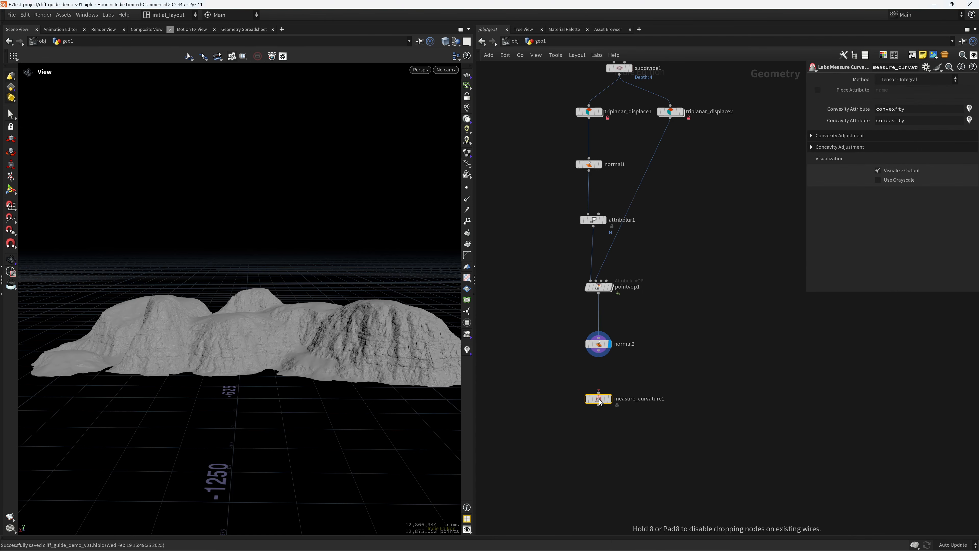
pyautogui.click(599, 402)
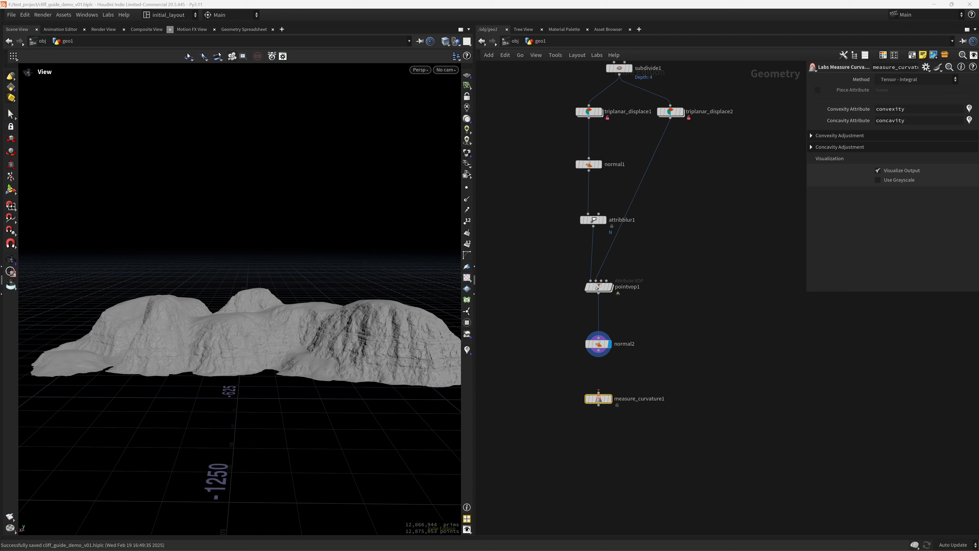
# - Set the multipliers for both convexity and concavity adjustment to 5 on the measure curvature node
pyautogui.click(839, 136)
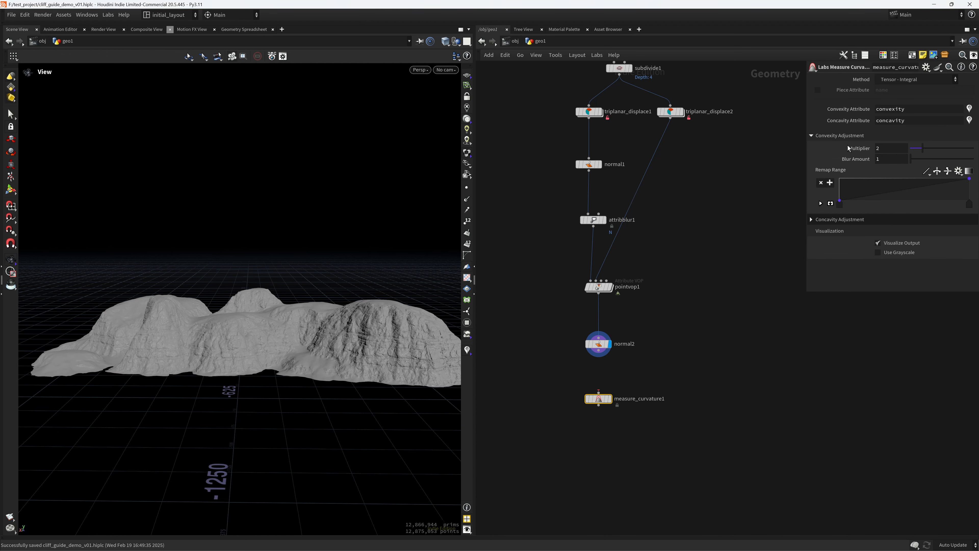
pyautogui.click(891, 150)
pyautogui.press('Return')
pyautogui.click(839, 219)
pyautogui.click(891, 221)
pyautogui.write('5')
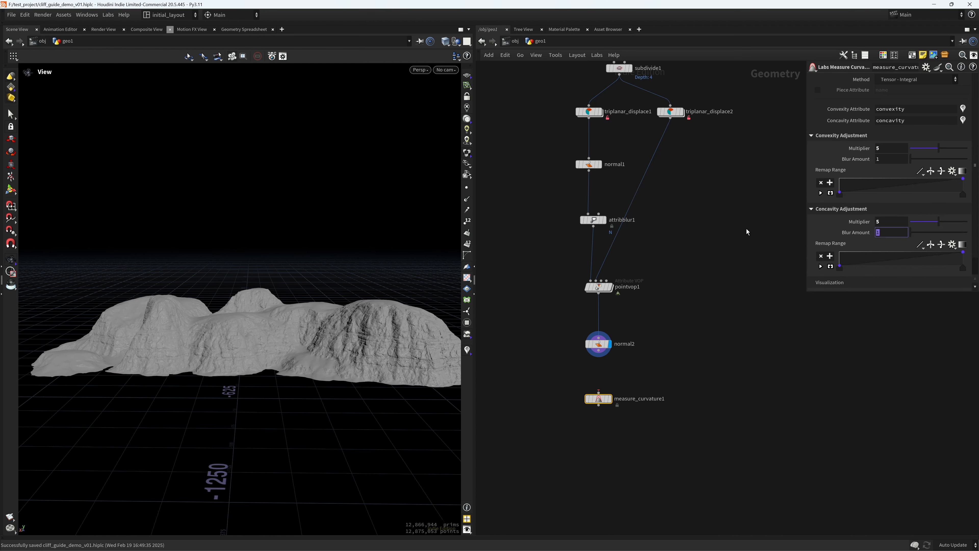
pyautogui.press('Return')
pyautogui.scroll(-1, 832, 280)
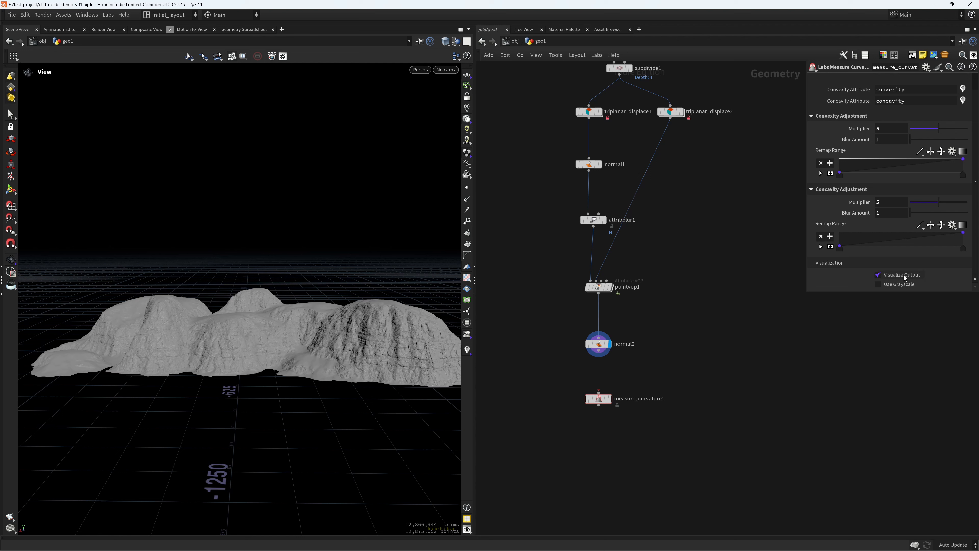
# - Turn off Visualize Output on the measure curvature node, wire it to normal2 and display its result
pyautogui.click(878, 275)
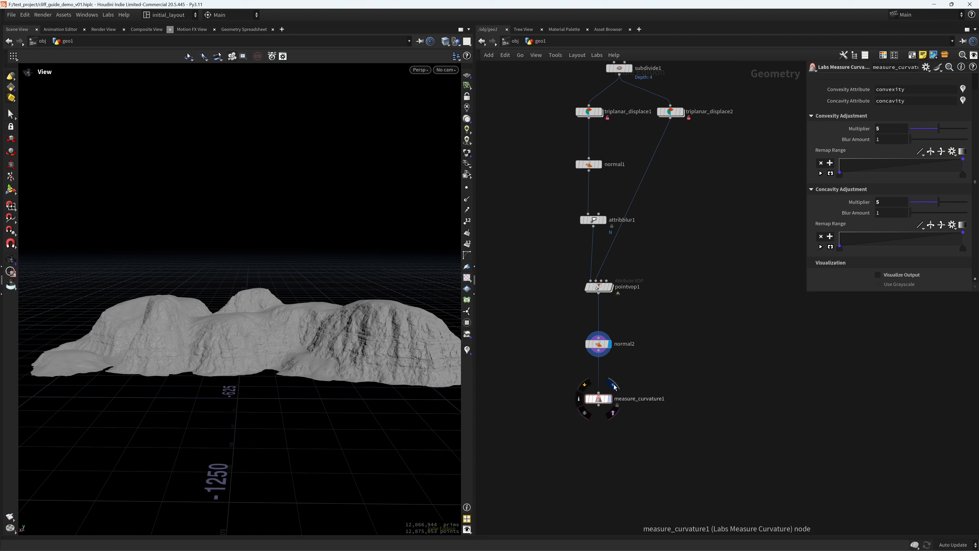
pyautogui.click(613, 385)
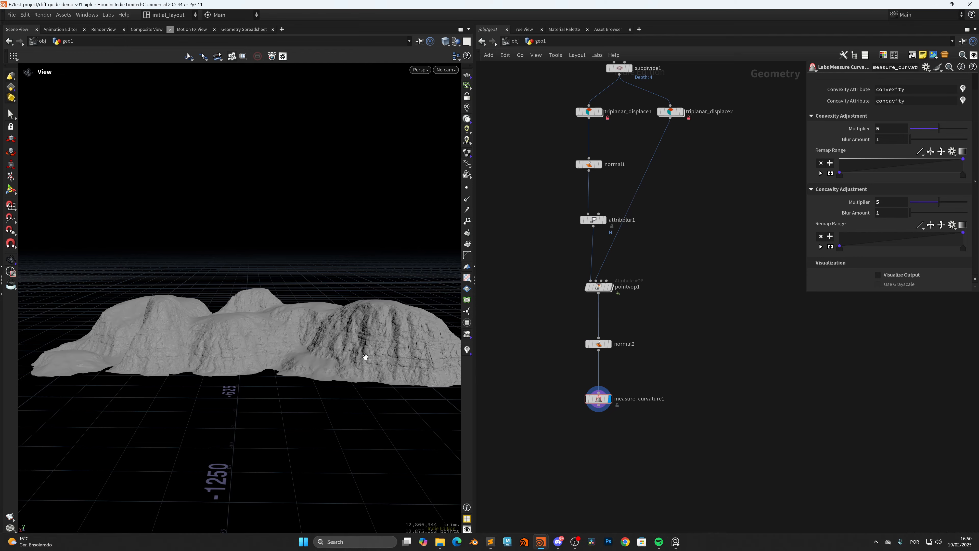
pyautogui.scroll(3, 370, 358)
pyautogui.scroll(-3, 322, 358)
pyautogui.scroll(5, 328, 367)
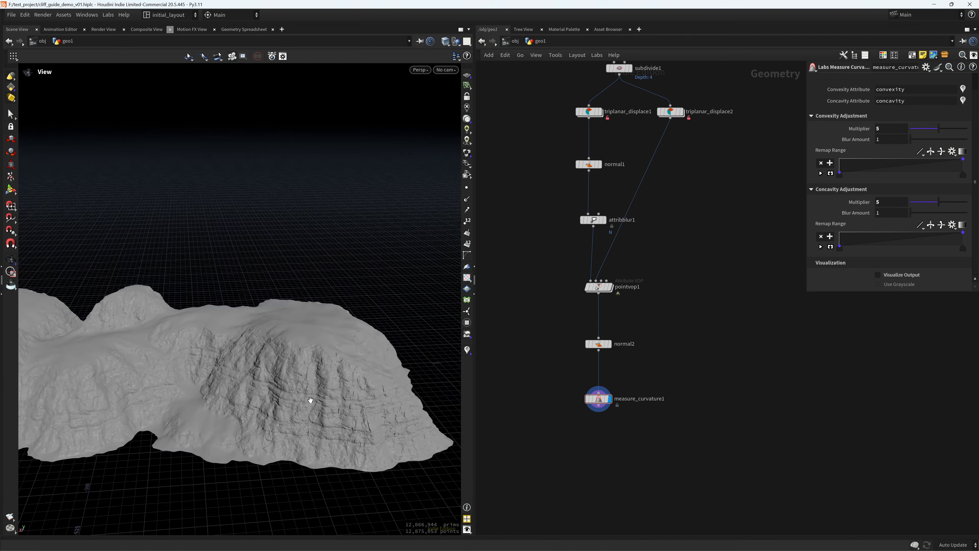
# - Preview the curvature mask attributes on the cliff from the measure curvature node's info, ending with the previews off
pyautogui.middleClick(590, 399)
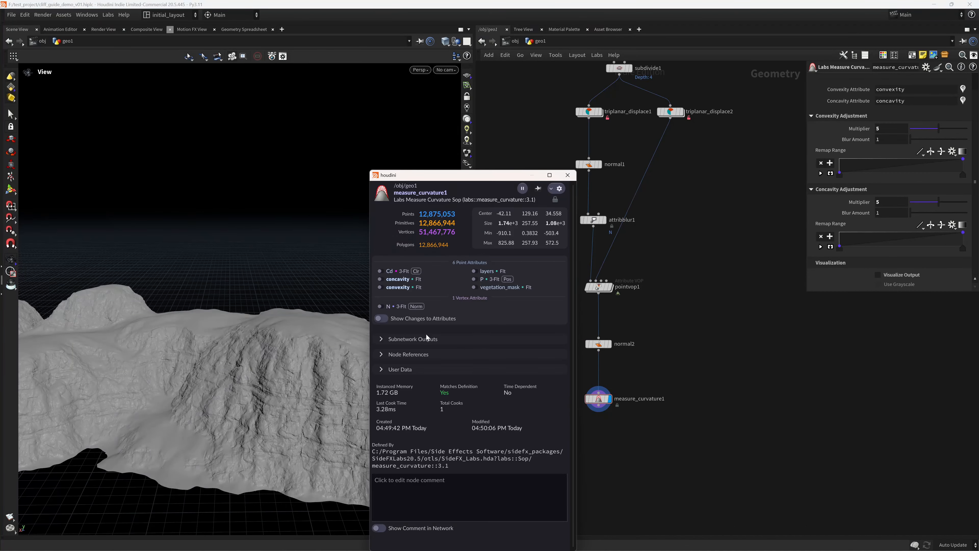
pyautogui.click(382, 288)
pyautogui.scroll(3, 362, 352)
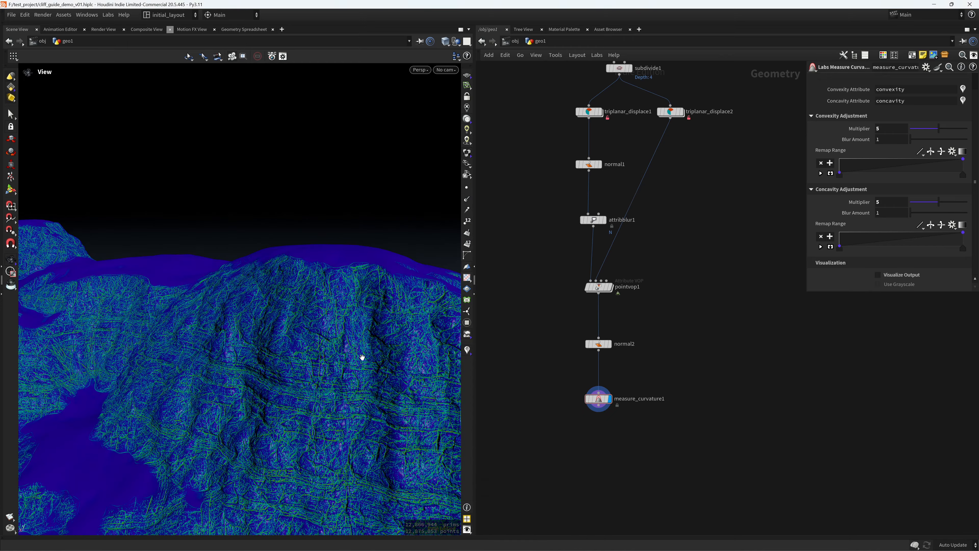
pyautogui.middleClick(598, 399)
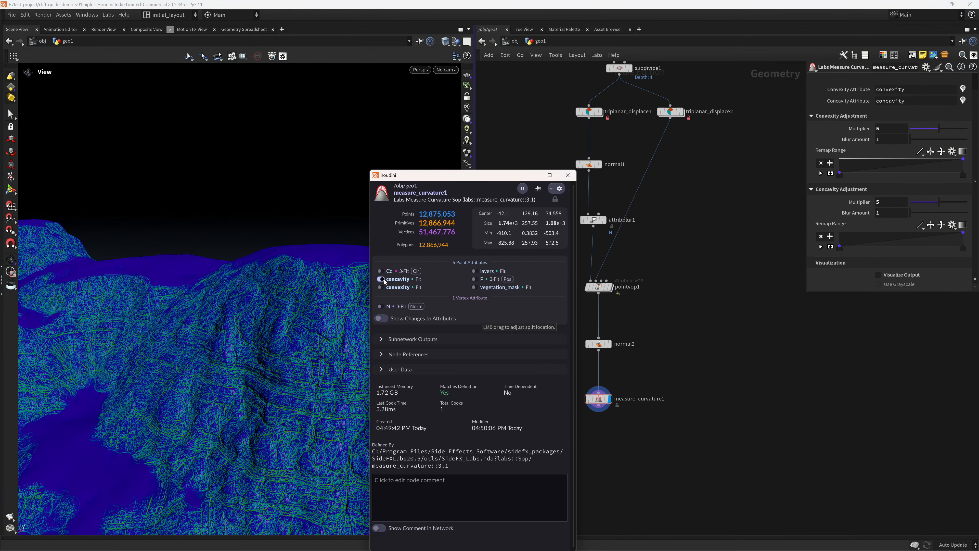
pyautogui.click(380, 287)
pyautogui.click(380, 287)
pyautogui.click(381, 287)
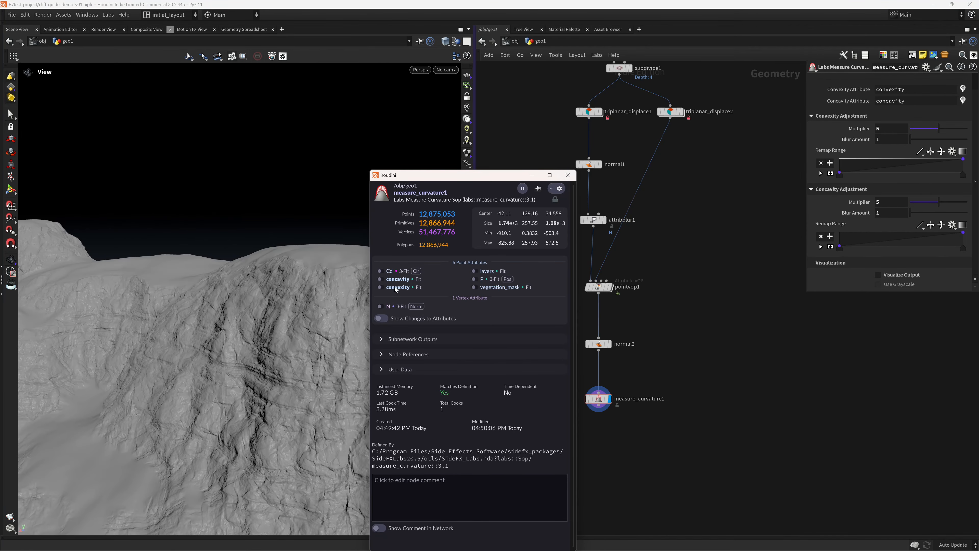
pyautogui.click(567, 175)
pyautogui.scroll(-5, 345, 389)
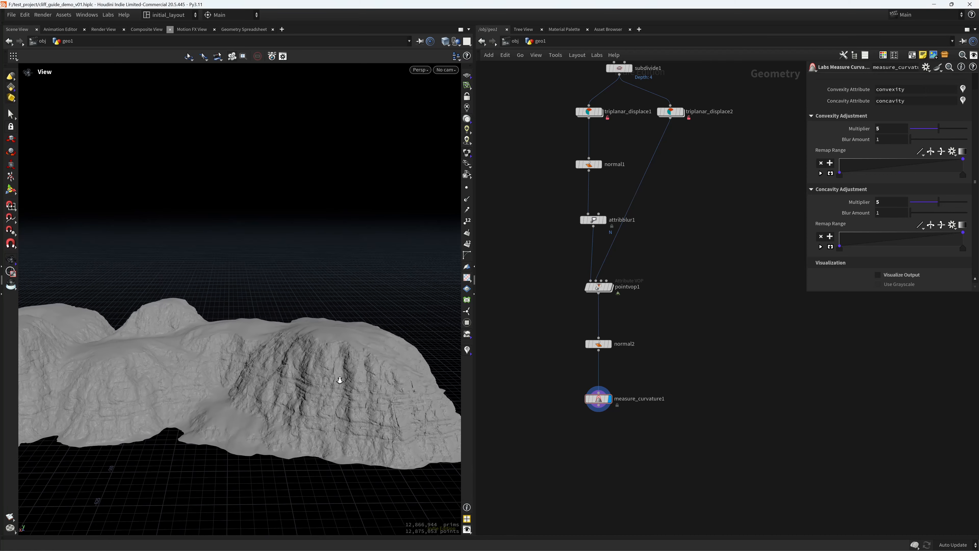
pyautogui.scroll(3, 591, 426)
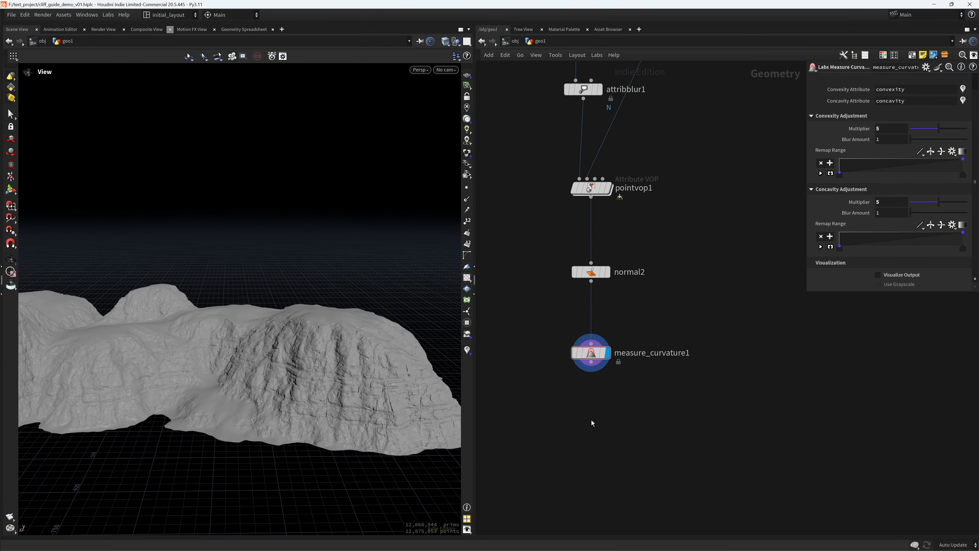
# - Place a Labs Physical Ambient Occlusion node below measure_curvature1
pyautogui.press('Tab')
pyautogui.write('physical')
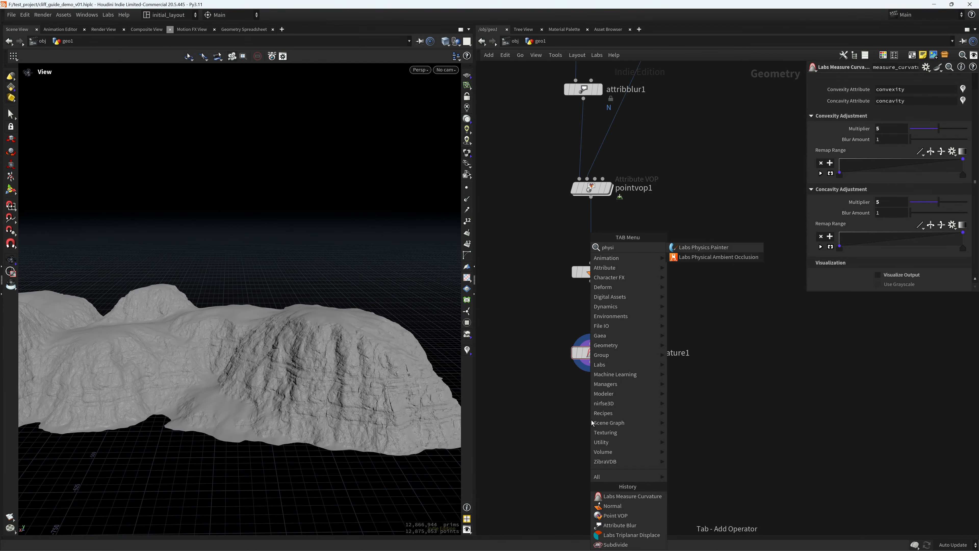
pyautogui.press('Return')
pyautogui.click(586, 418)
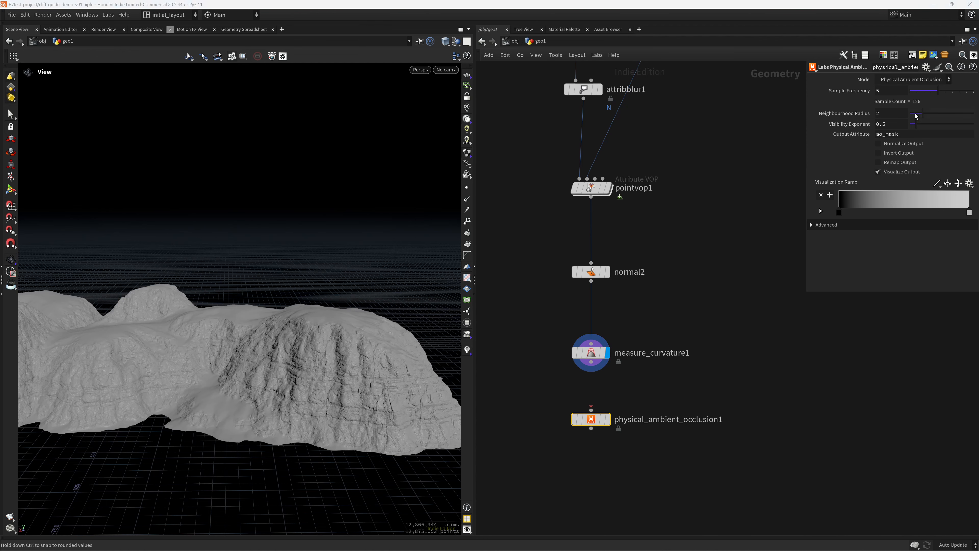
# - Set the ambient occlusion node's mode to Dirt Buildup, wire it after measure_curvature1 and turn off Visualize Output
pyautogui.click(913, 79)
pyautogui.click(910, 98)
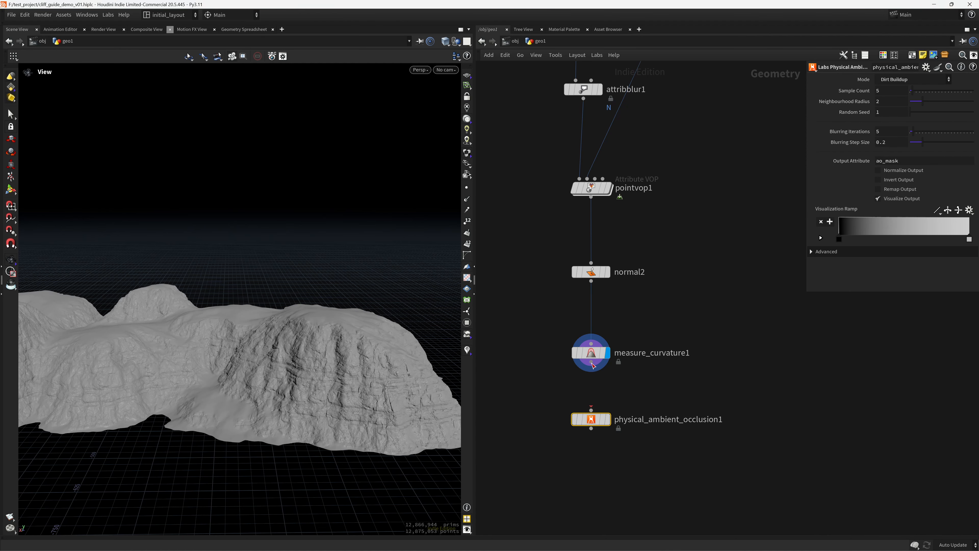
pyautogui.moveTo(590, 363); pyautogui.dragTo(591, 409)
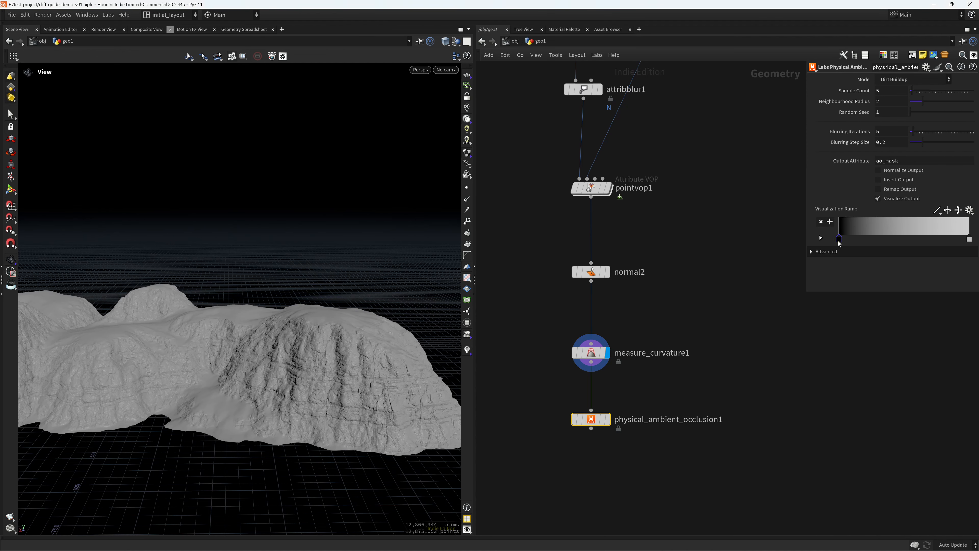
pyautogui.click(890, 200)
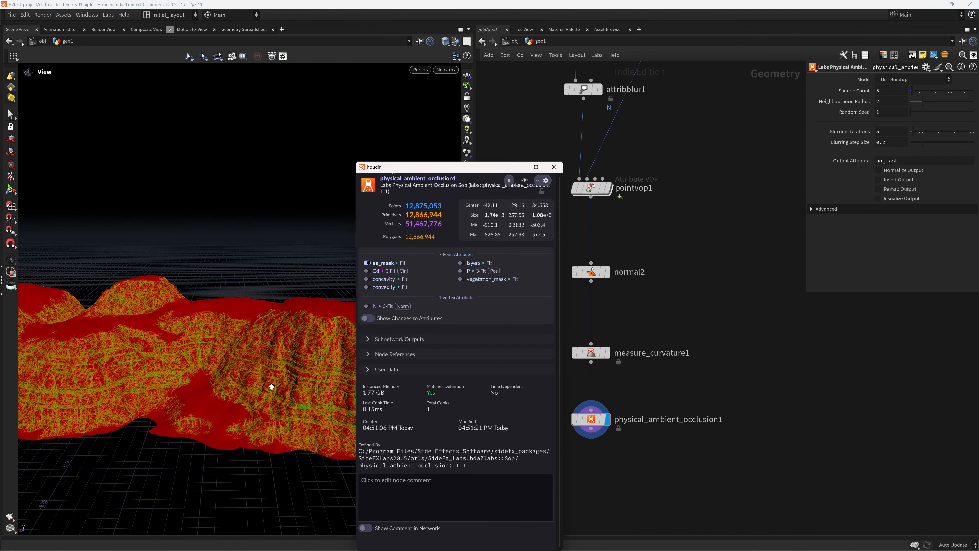
# - Check the ao_mask attribute on the cliff, switch off its preview and save the scene
pyautogui.moveTo(273, 387); pyautogui.dragTo(193, 413, button='right')
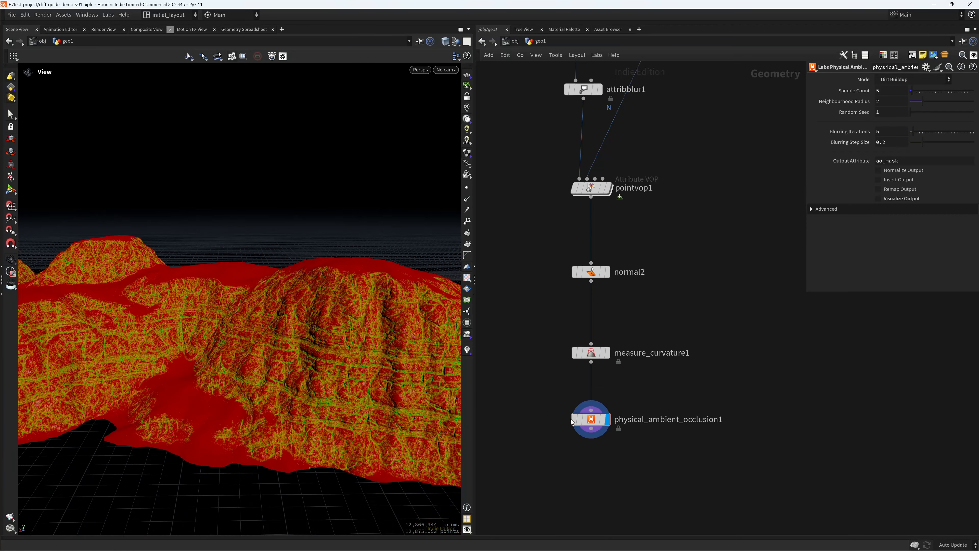
pyautogui.click(572, 438)
pyautogui.click(366, 263)
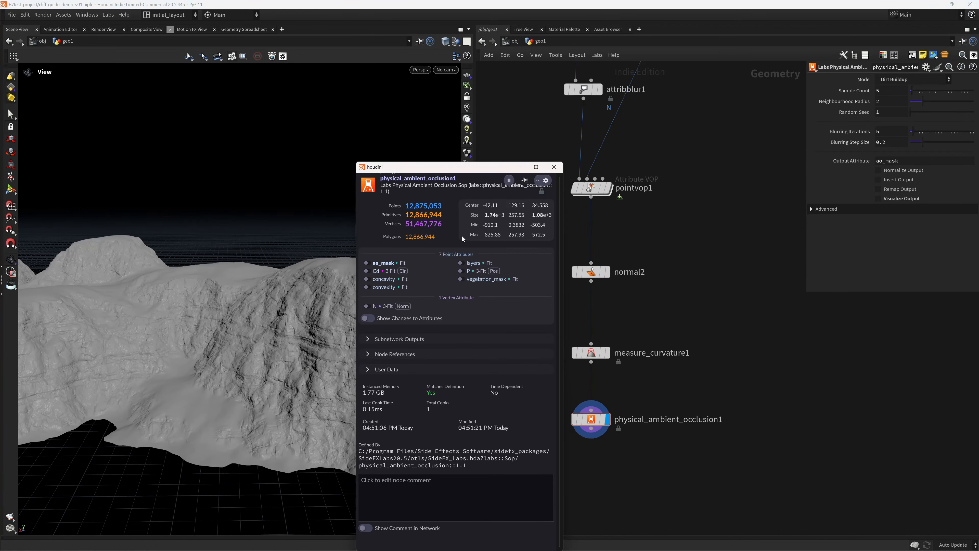
pyautogui.click(554, 167)
pyautogui.scroll(-3, 666, 343)
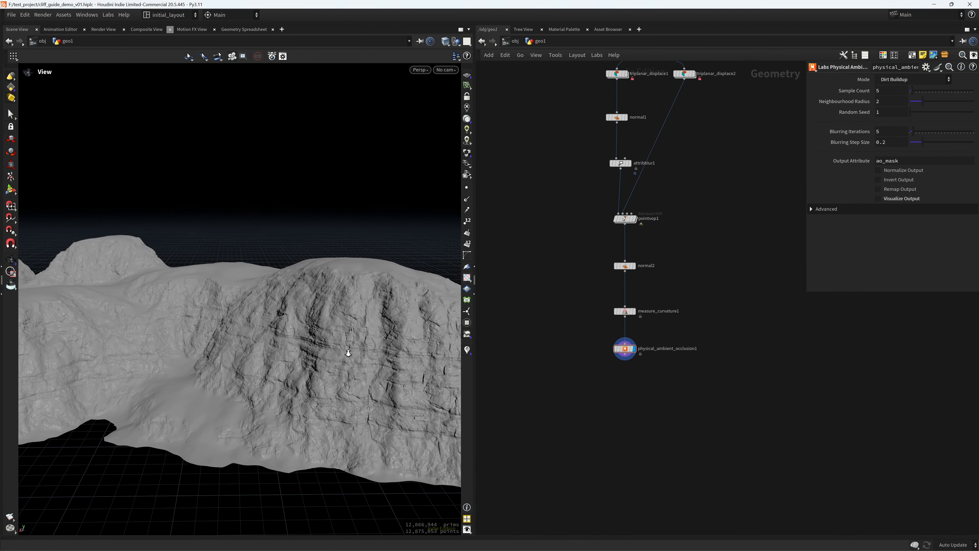
pyautogui.scroll(-3, 346, 347)
pyautogui.hotkey('ctrl', 's')
pyautogui.moveTo(332, 350); pyautogui.dragTo(397, 320, button='right')
# - Place a File Cache node below physical_ambient_occlusion1
pyautogui.moveTo(647, 416); pyautogui.dragTo(567, 368, button='middle')
pyautogui.scroll(3, 578, 359)
pyautogui.press('Tab')
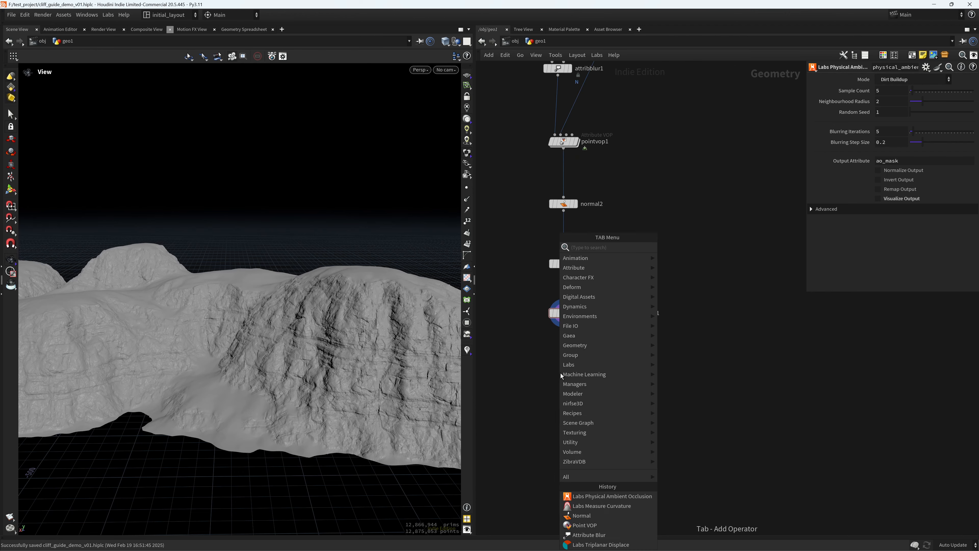
pyautogui.write('filec')
pyautogui.press('Return')
pyautogui.click(561, 372)
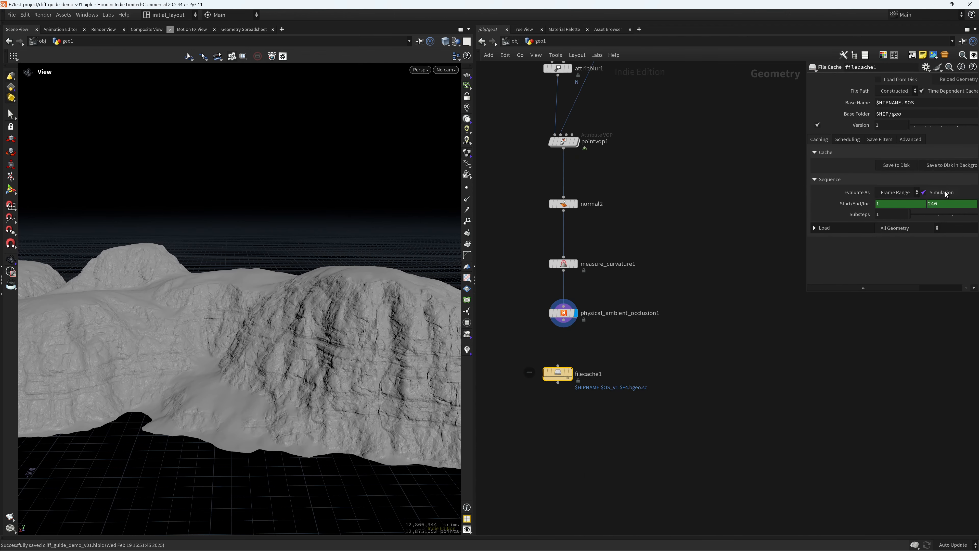
# - Rename the file cache node as cliff_base_hp_cache
pyautogui.doubleClick(589, 374)
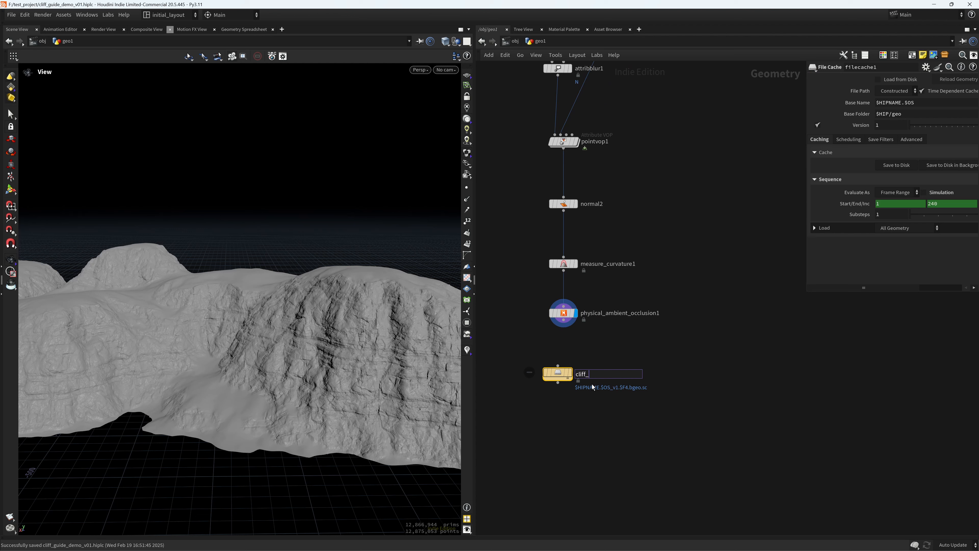
pyautogui.write('cliff_base_cache')
pyautogui.press('Return')
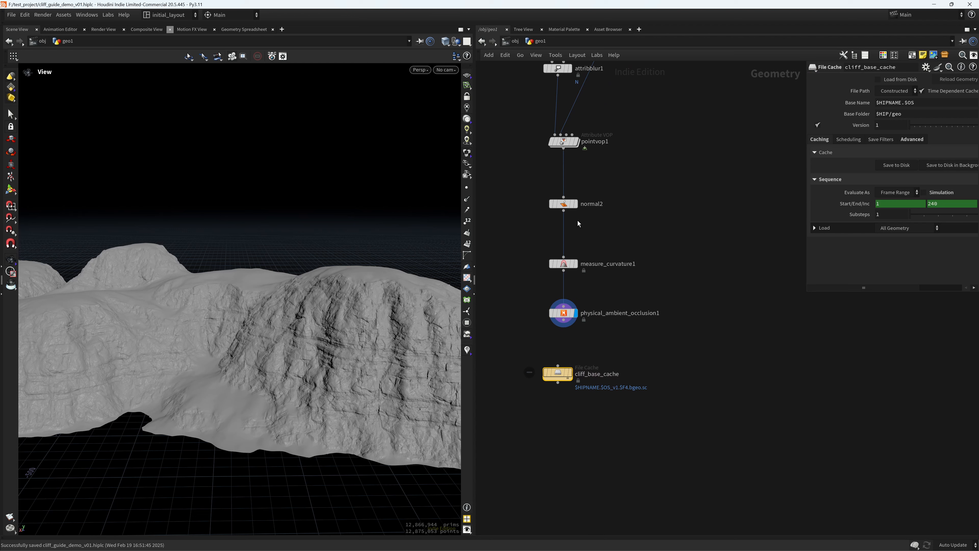
pyautogui.click(601, 374)
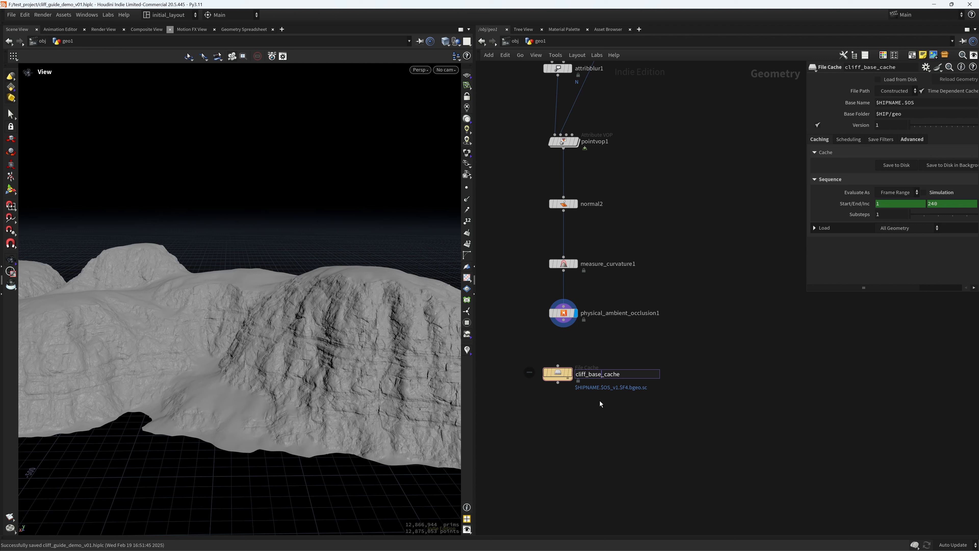
pyautogui.write('_hp')
pyautogui.press('Return')
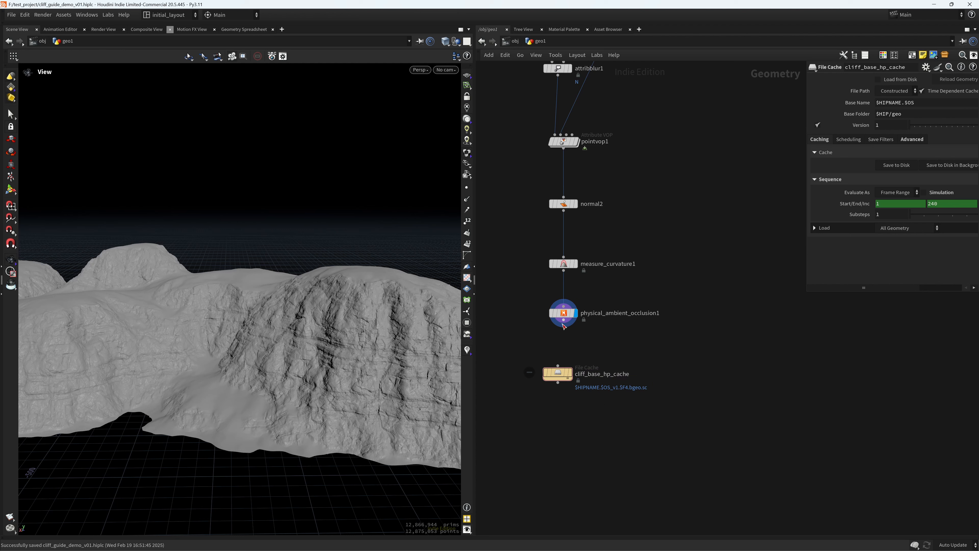
# - Wire and display cliff_base_hp_cache after the ambient occlusion node, turn off Time Dependent Cache and save the cache to disk
pyautogui.moveTo(563, 323); pyautogui.dragTo(563, 372)
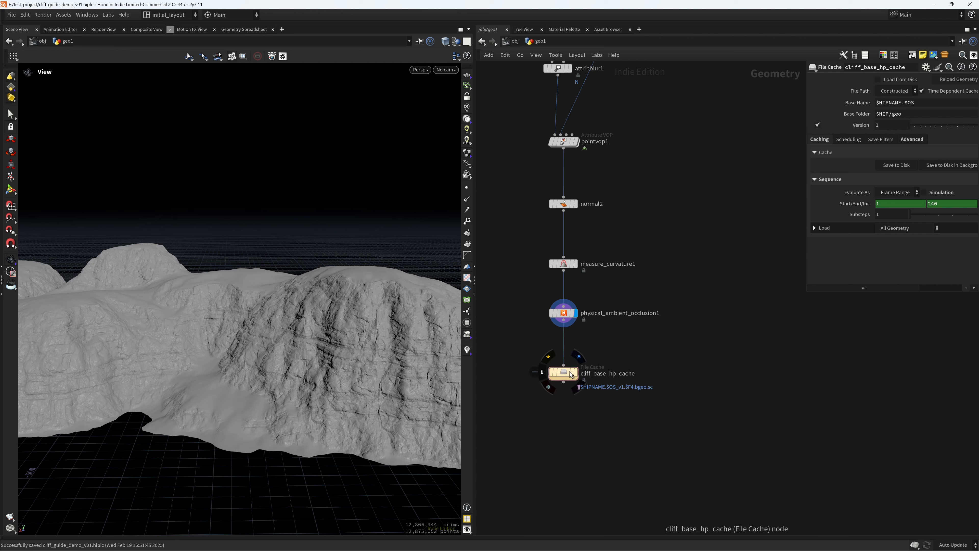
pyautogui.click(578, 358)
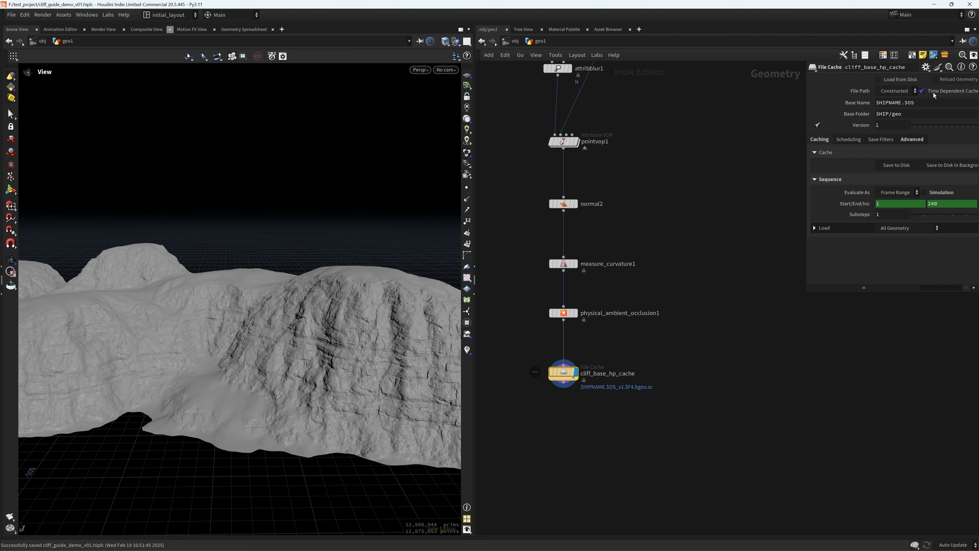
pyautogui.click(940, 92)
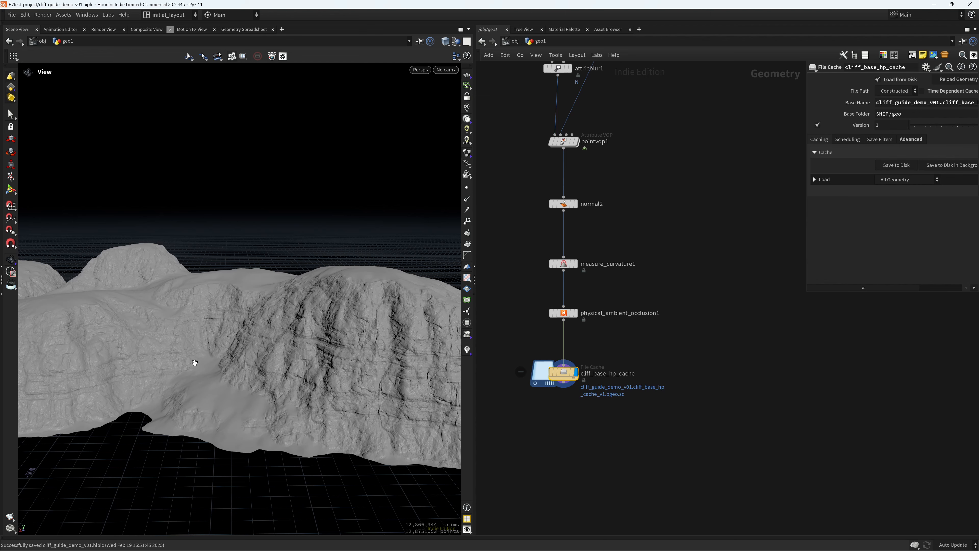
pyautogui.scroll(-1, 203, 352)
pyautogui.scroll(-3, 205, 326)
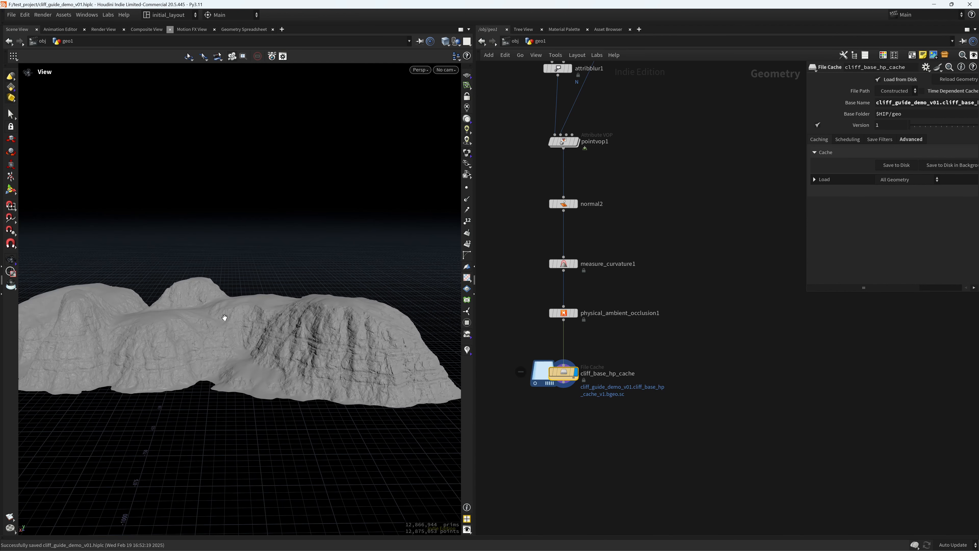
# - Open a new Scene View pane and frame the cached cliff in it in plain shaded display
pyautogui.hotkey('ctrl', 't')
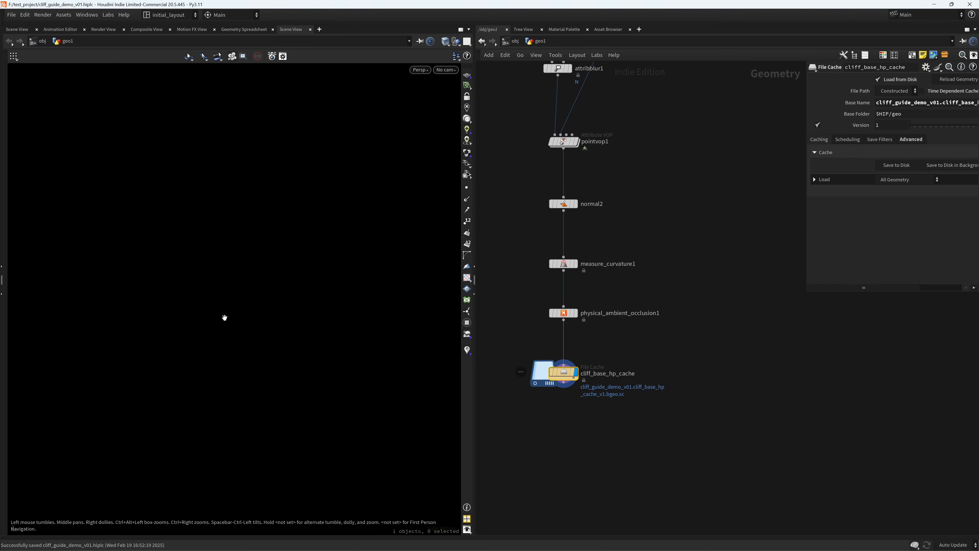
pyautogui.press('f')
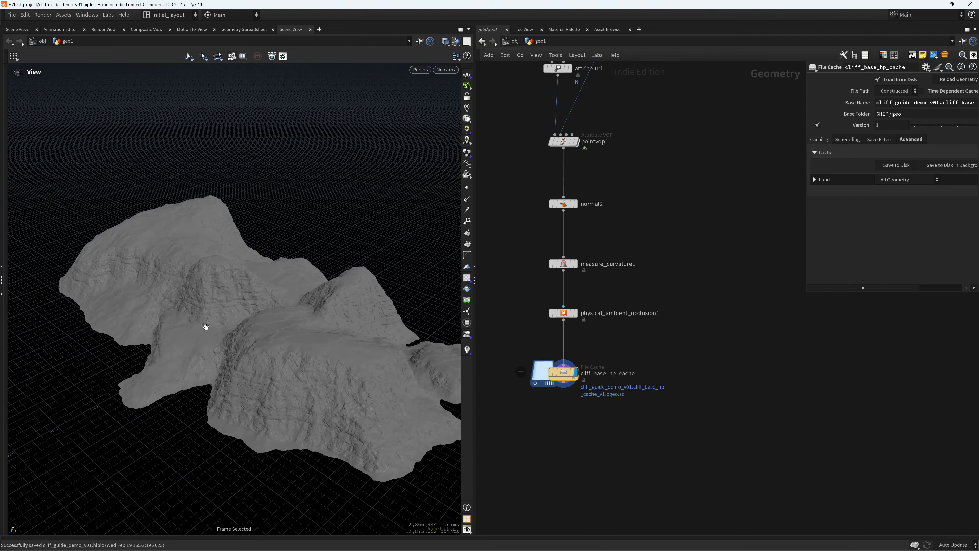
pyautogui.moveTo(206, 327); pyautogui.dragTo(273, 284)
pyautogui.hotkey('shift', 'w')
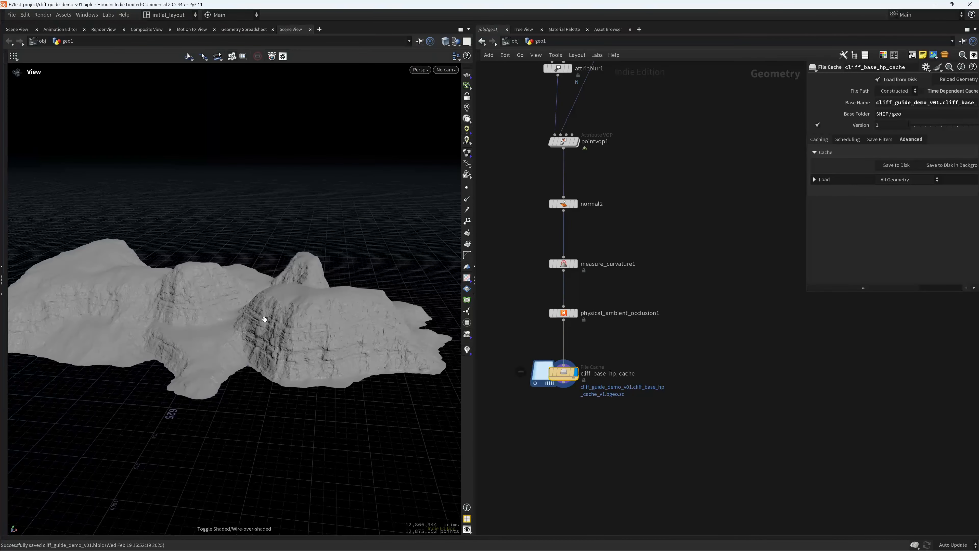
pyautogui.moveTo(265, 319); pyautogui.dragTo(211, 326)
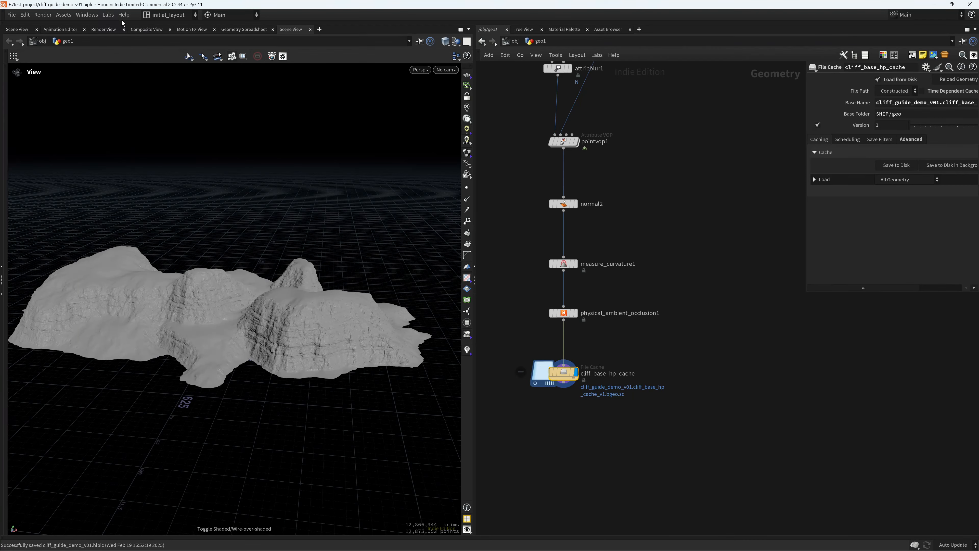
pyautogui.click(109, 16)
pyautogui.click(143, 70)
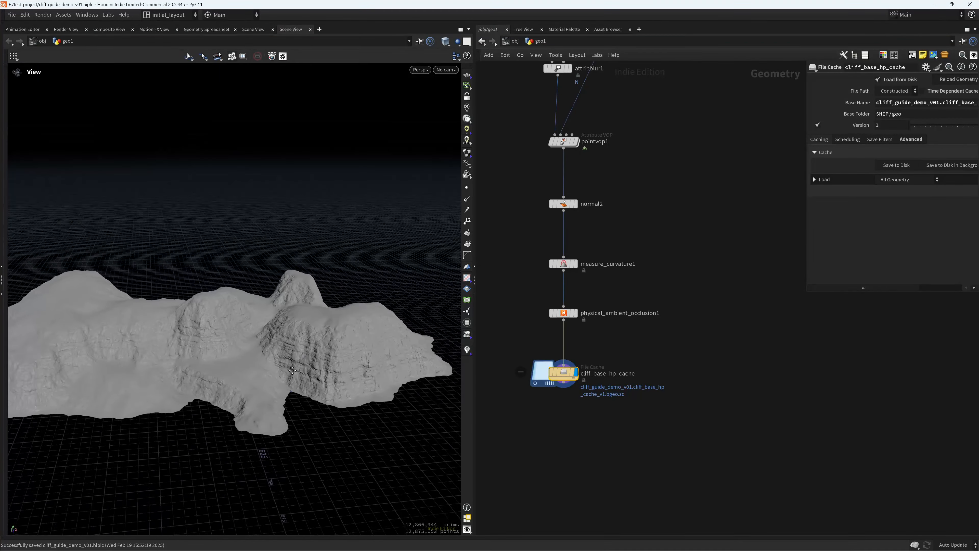
pyautogui.moveTo(273, 372); pyautogui.dragTo(249, 365)
pyautogui.scroll(1, 251, 363)
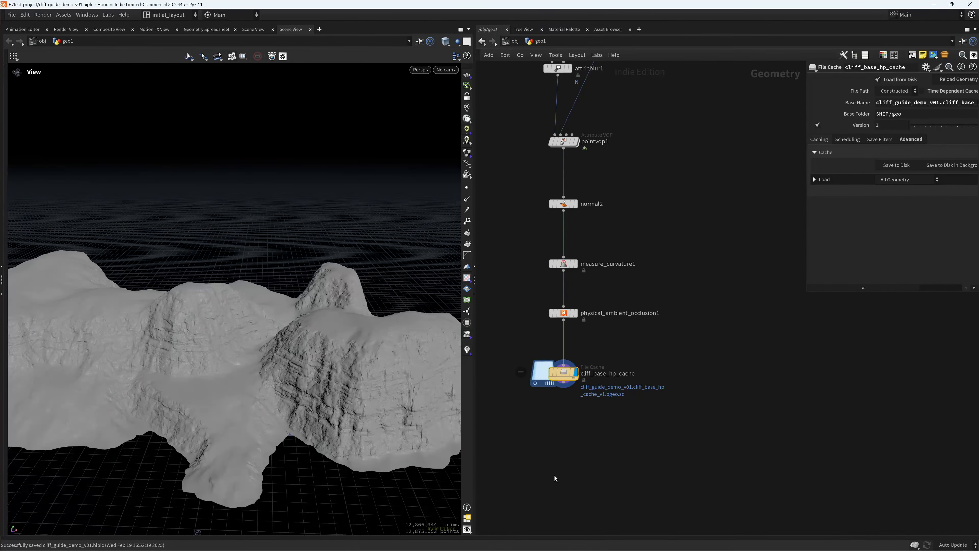
# - Place a Point VOP node below cliff_base_hp_cache
pyautogui.moveTo(563, 429); pyautogui.dragTo(563, 391, button='middle')
pyautogui.click(551, 411)
pyautogui.press('Tab')
pyautogui.write('pvop')
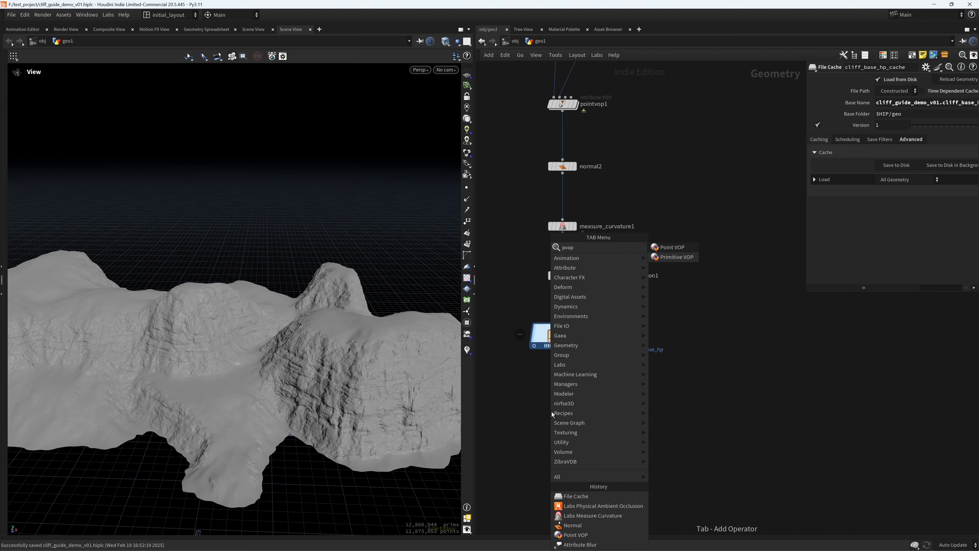
pyautogui.press('Return')
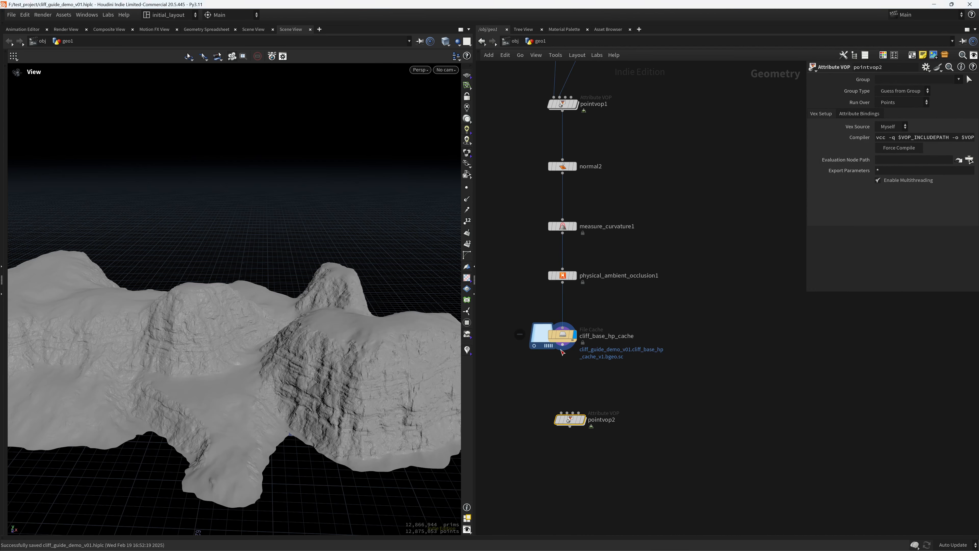
# - Wire cliff_base_hp_cache into pointvop2, display pointvop2 and enter its VOP network
pyautogui.click(571, 420)
pyautogui.click(582, 420)
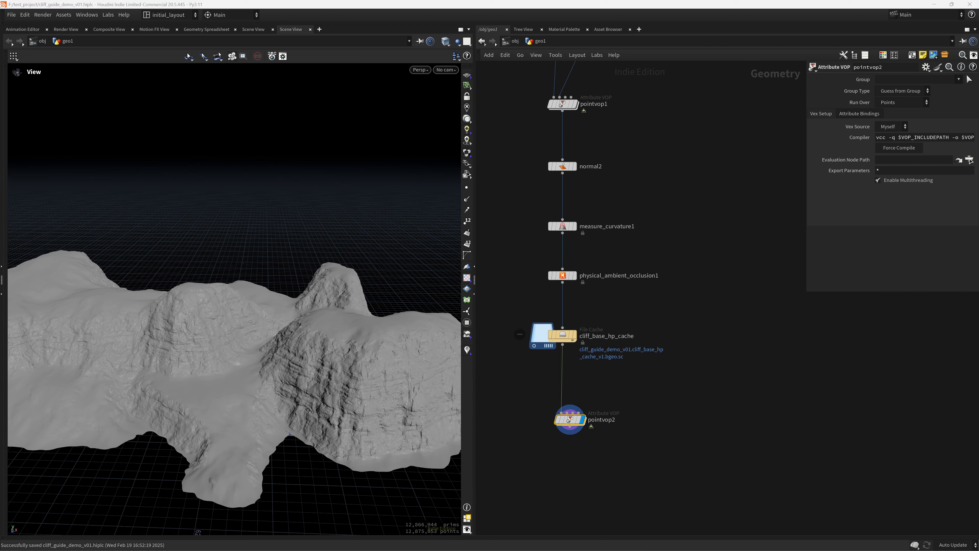
pyautogui.doubleClick(570, 419)
pyautogui.moveTo(752, 363); pyautogui.dragTo(610, 376, button='middle')
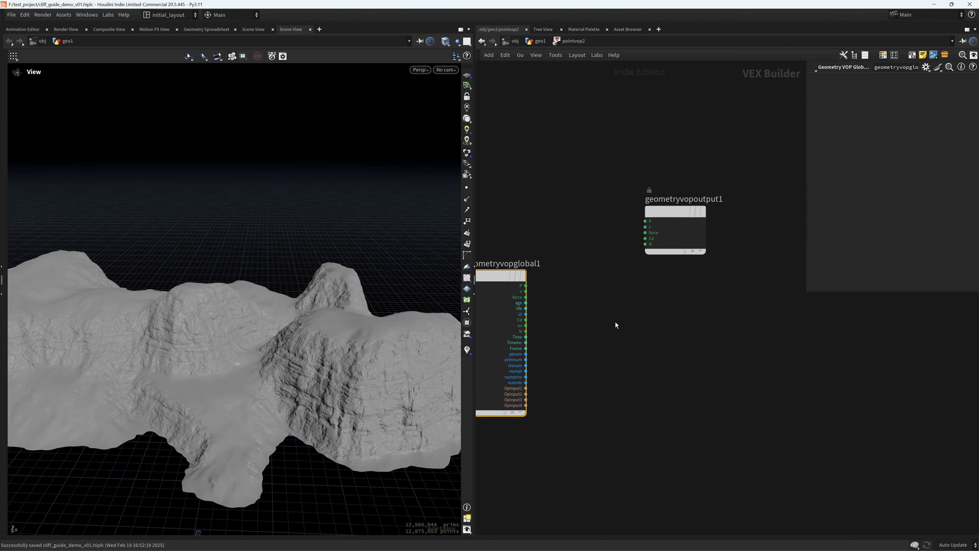
# - Add a Unified Noise Static node beside the global parameters and connect the global P to its pos input
pyautogui.moveTo(678, 214); pyautogui.dragTo(770, 238)
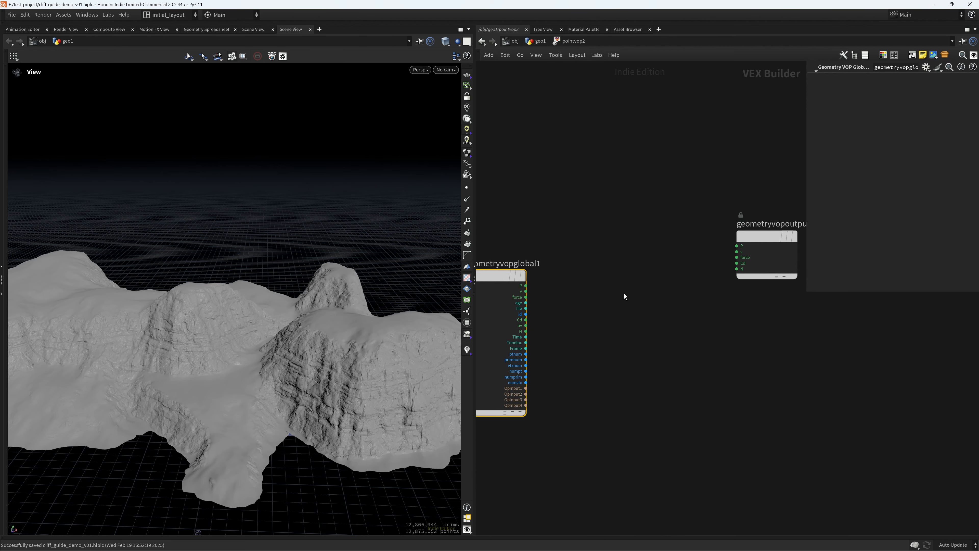
pyautogui.press('Tab')
pyautogui.write('unfi')
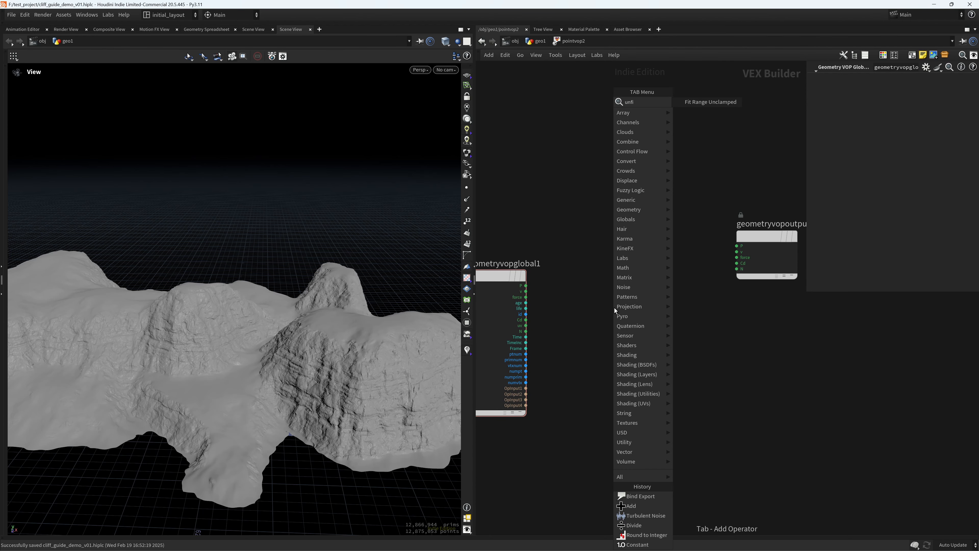
pyautogui.press('Down')
pyautogui.press('Down')
pyautogui.press('Return')
pyautogui.click(613, 308)
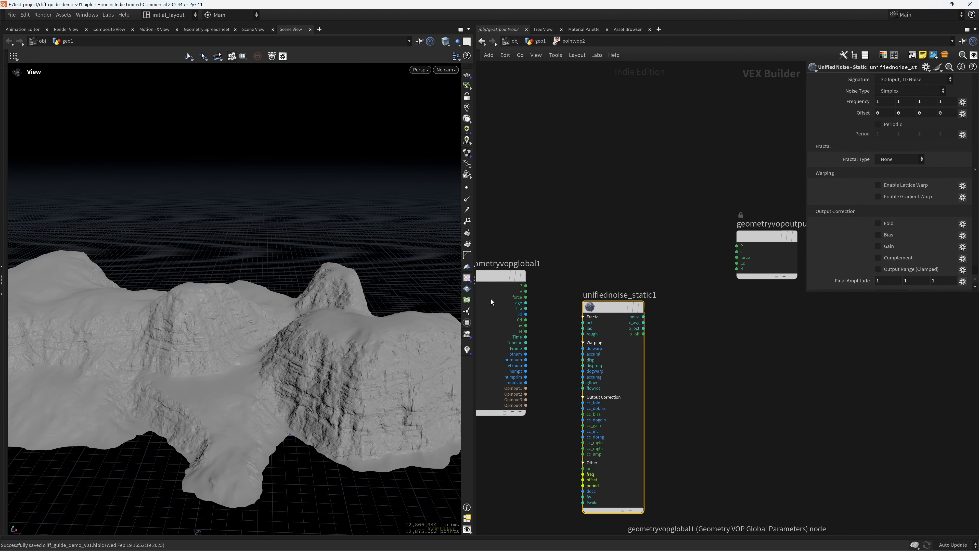
pyautogui.click(525, 285)
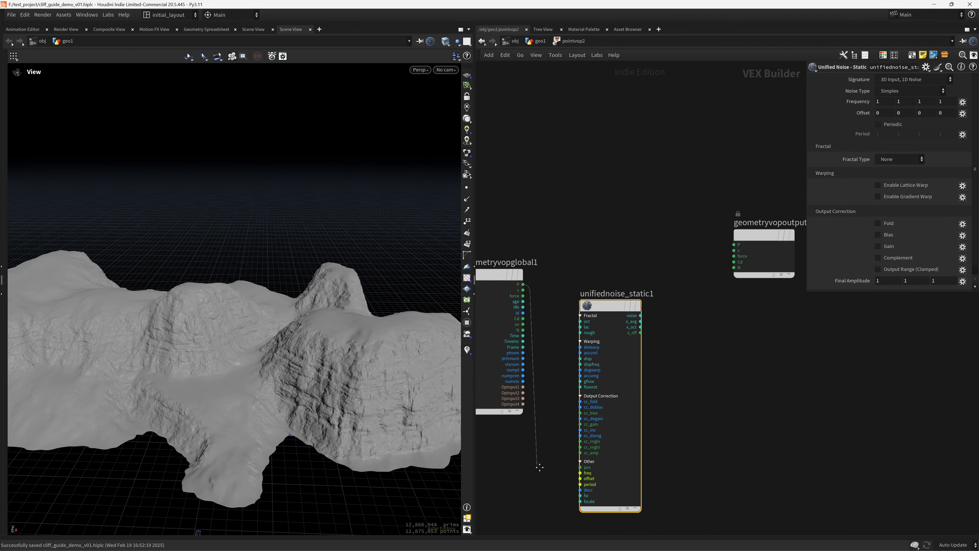
pyautogui.click(581, 467)
pyautogui.moveTo(581, 467); pyautogui.dragTo(636, 378, button='middle')
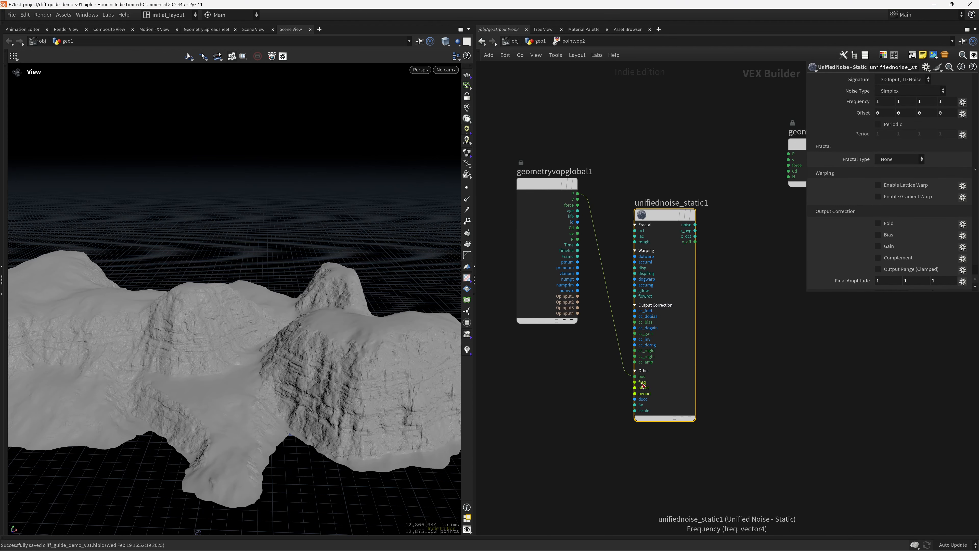
# - Create a constant node for the unified noise's freq input and place it below the global parameters node
pyautogui.rightClick(643, 387)
pyautogui.click(626, 392)
pyautogui.rightClick(642, 383)
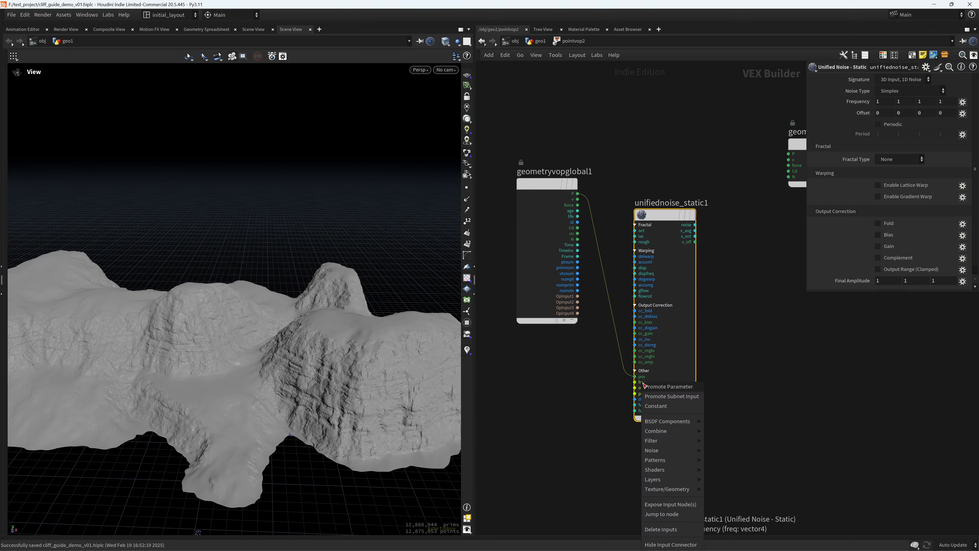
pyautogui.click(652, 386)
pyautogui.scroll(-3, 591, 124)
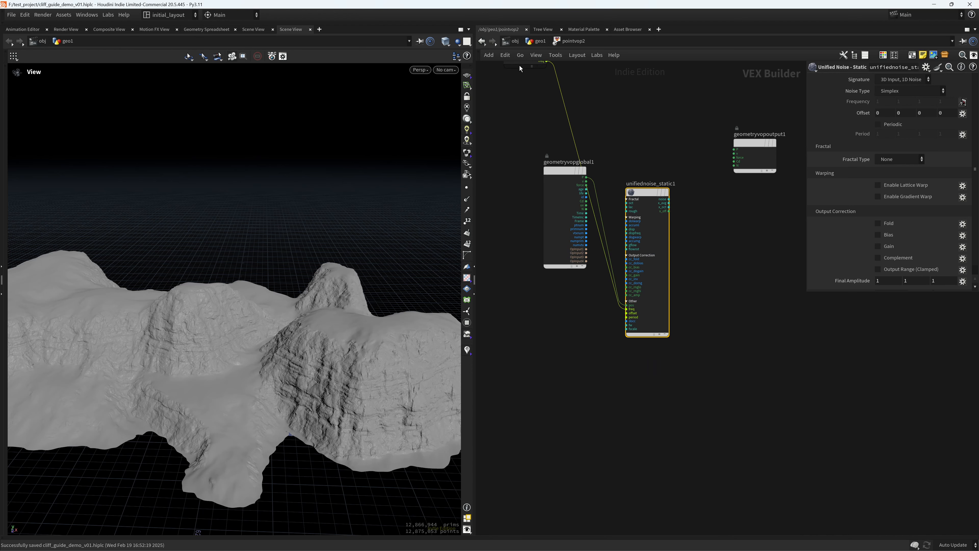
pyautogui.moveTo(519, 65); pyautogui.dragTo(510, 316)
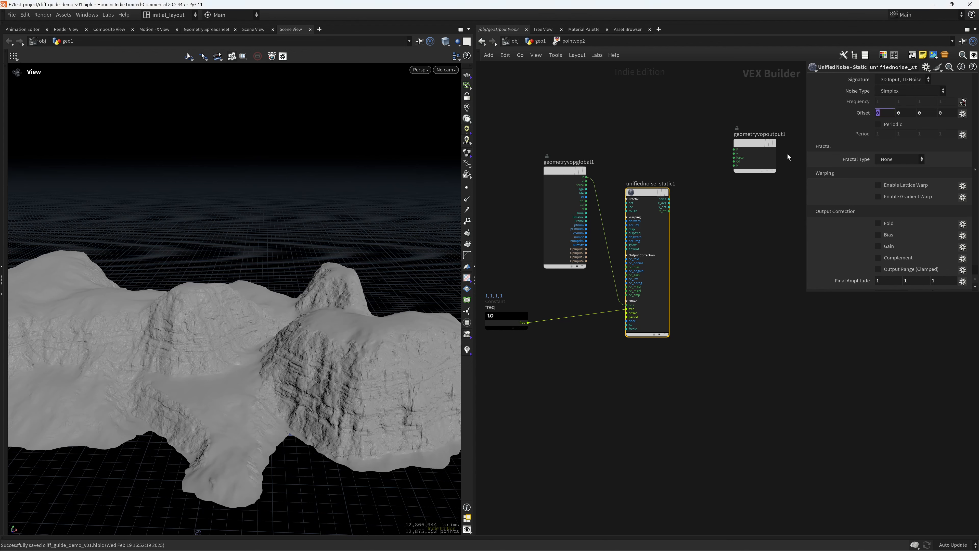
pyautogui.moveTo(516, 367); pyautogui.dragTo(545, 371, button='middle')
# - Set the freq constant's 4 Float Default to 0.1, 1, 0.1, 1
pyautogui.click(535, 323)
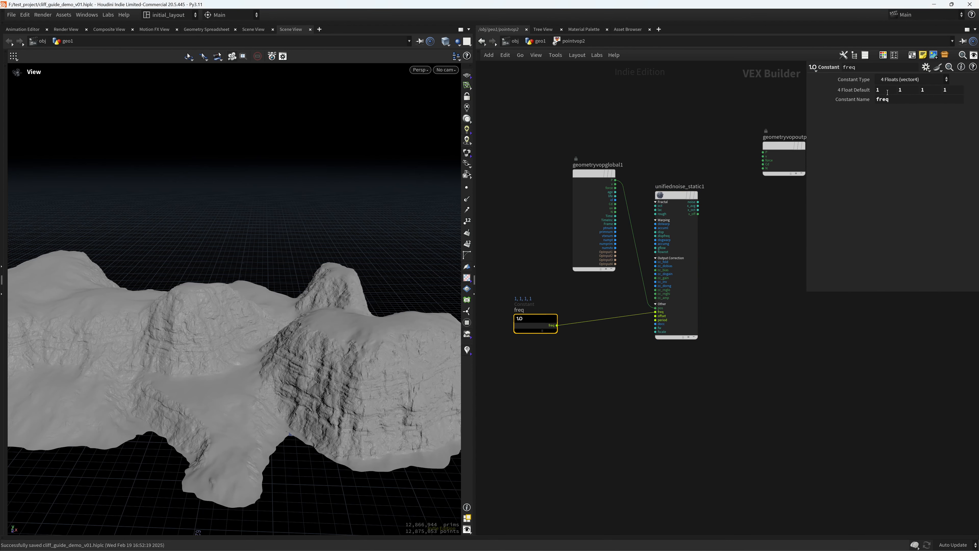
pyautogui.click(887, 92)
pyautogui.write('.1')
pyautogui.press('Tab')
pyautogui.press('Tab')
pyautogui.write('.1')
pyautogui.press('Tab')
# - Insert a Multiply Constant node between freq and the unified noise and set its multiplier to about 0.231
pyautogui.click(588, 340)
pyautogui.press('Tab')
pyautogui.write('mul')
pyautogui.press('Return')
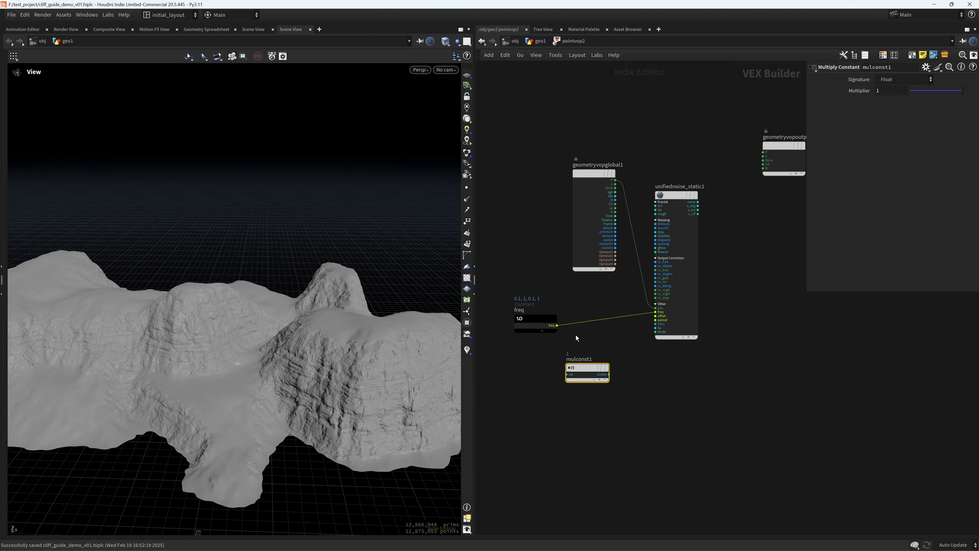
pyautogui.moveTo(588, 368); pyautogui.dragTo(601, 330)
pyautogui.moveTo(927, 93); pyautogui.dragTo(923, 96)
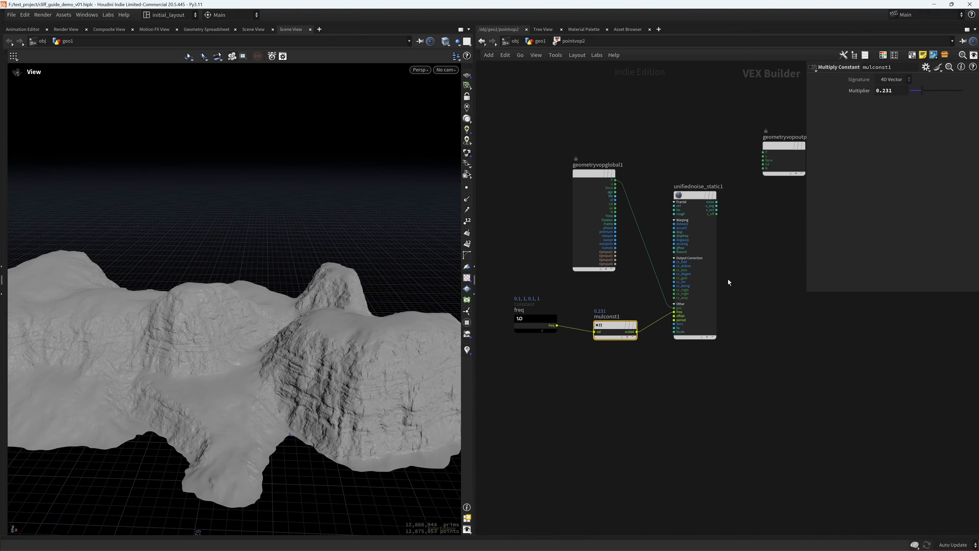
# - Connect the unified noise output to Cd on geometryvopoutput1 to preview the pattern on the cliff
pyautogui.moveTo(727, 279); pyautogui.dragTo(600, 323, button='middle')
pyautogui.moveTo(669, 191); pyautogui.dragTo(734, 204)
pyautogui.scroll(4, 607, 248)
pyautogui.moveTo(573, 243); pyautogui.dragTo(780, 203)
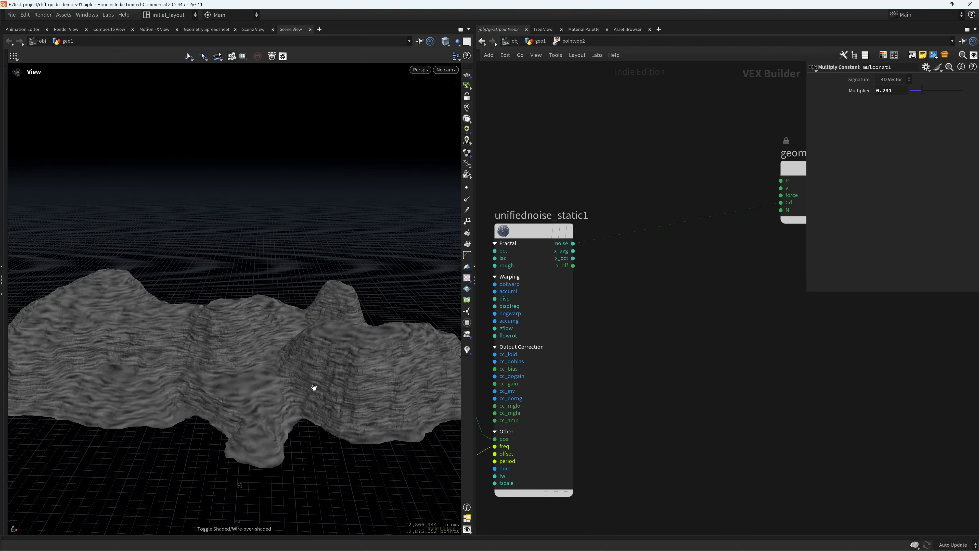
pyautogui.moveTo(322, 412); pyautogui.dragTo(304, 378)
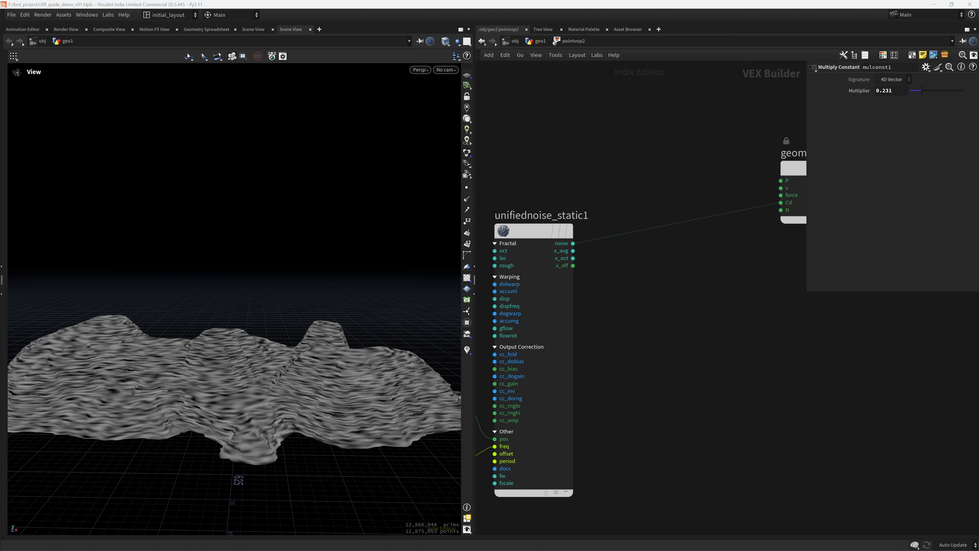
# - Set the unified noise type to Worley Cellular F1 and all four offset values to 60
pyautogui.click(531, 230)
pyautogui.click(911, 90)
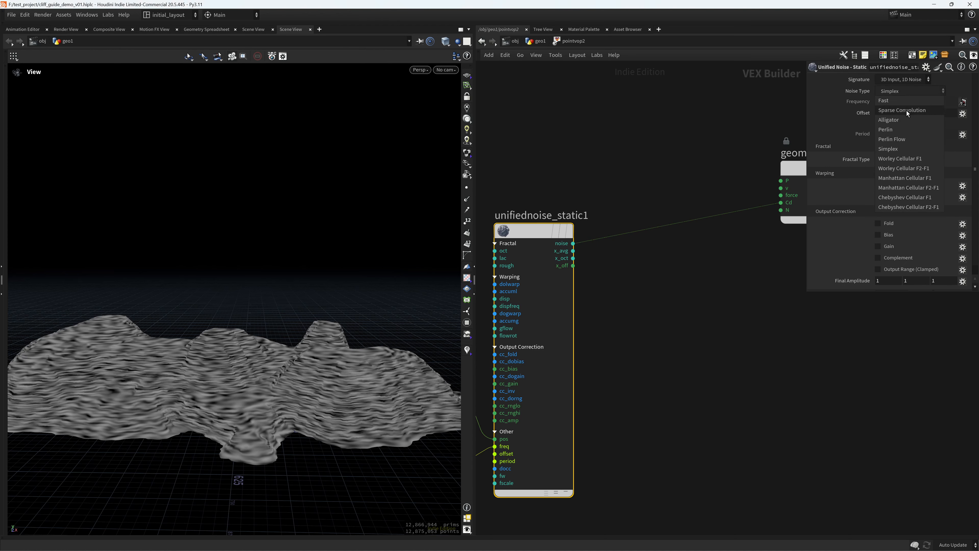
pyautogui.click(917, 162)
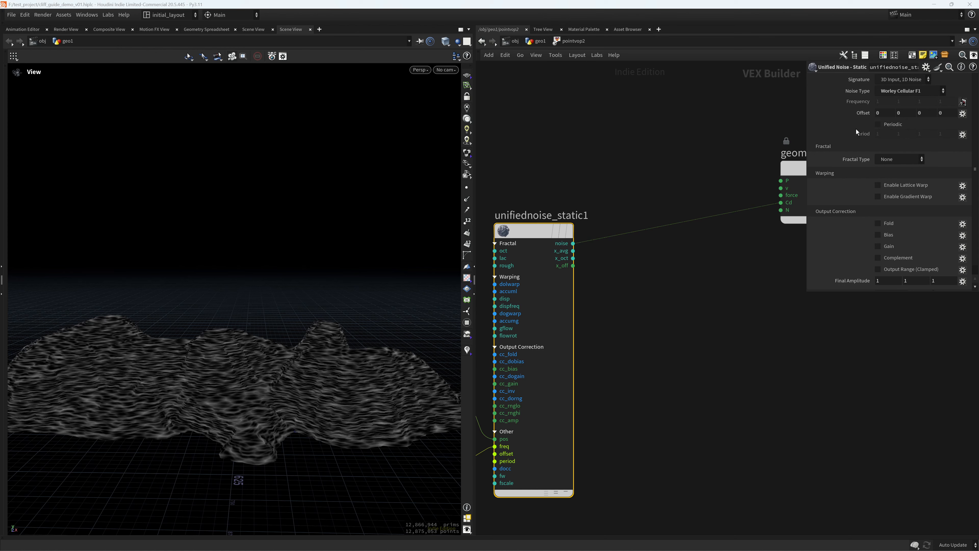
pyautogui.moveTo(866, 115); pyautogui.dragTo(854, 80, button='middle')
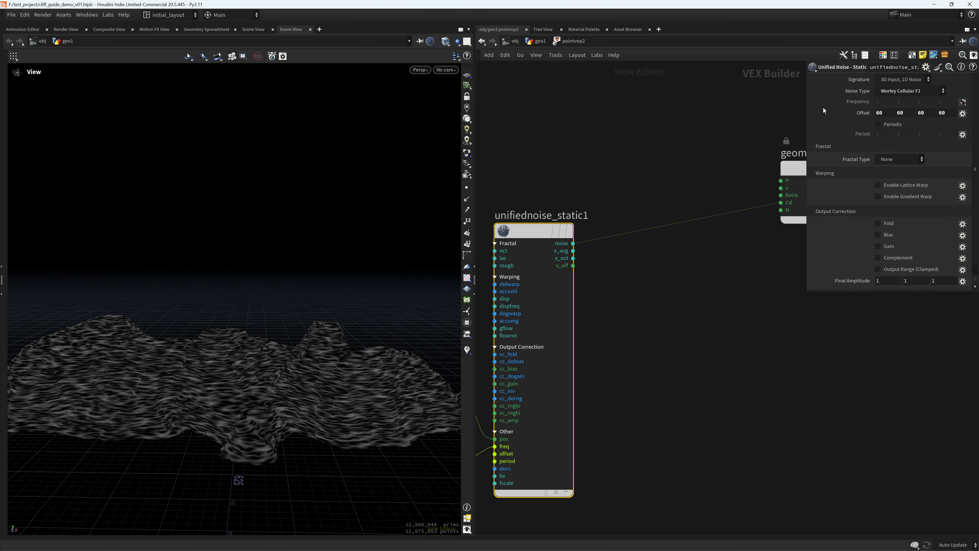
# - Insert a Fit Range node on the wire between the unified noise and the output's Cd
pyautogui.moveTo(630, 305); pyautogui.dragTo(609, 314, button='middle')
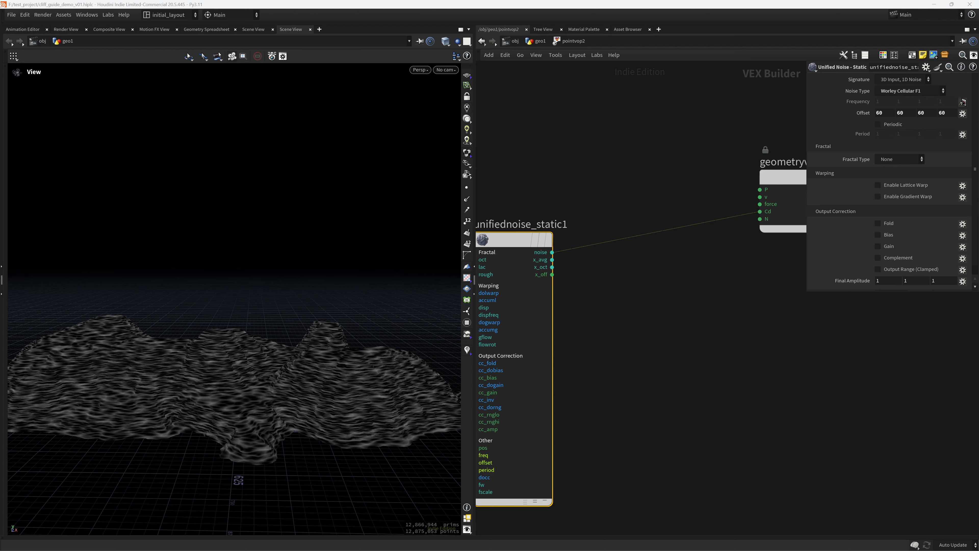
pyautogui.click(624, 318)
pyautogui.press('Tab')
pyautogui.write('fit')
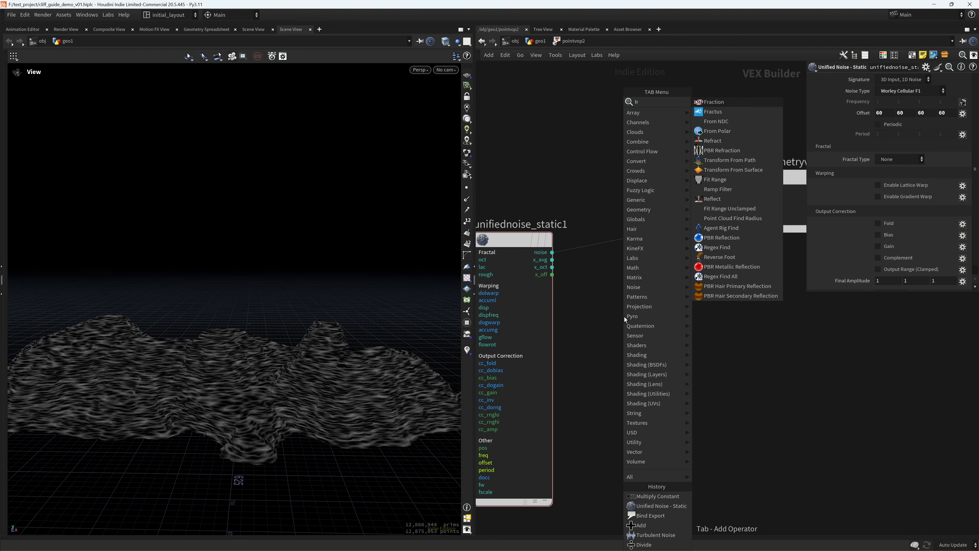
pyautogui.press('Return')
pyautogui.click(624, 317)
pyautogui.moveTo(606, 333); pyautogui.dragTo(614, 247)
# - Set the Source Min of the Fit Range node to 0.181
pyautogui.click(917, 90)
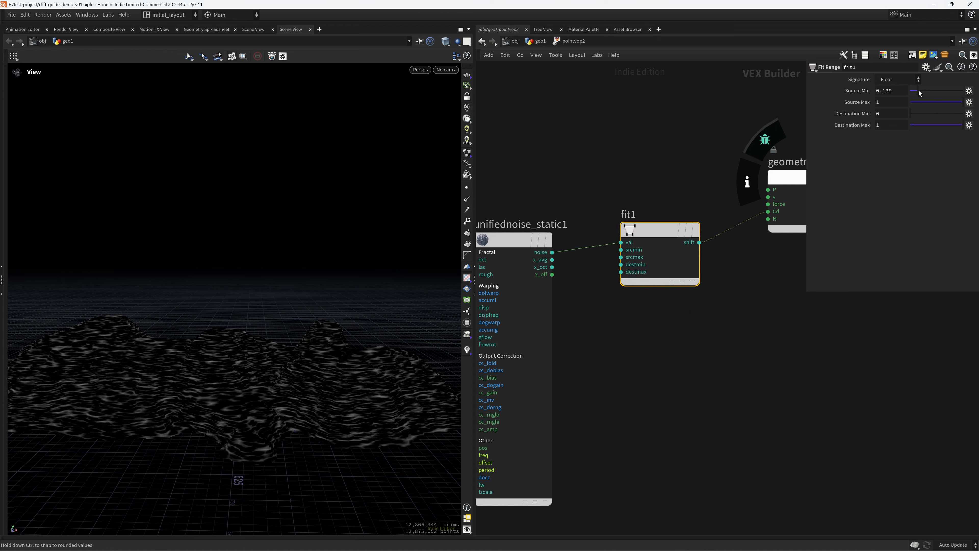
pyautogui.moveTo(891, 96); pyautogui.dragTo(891, 96)
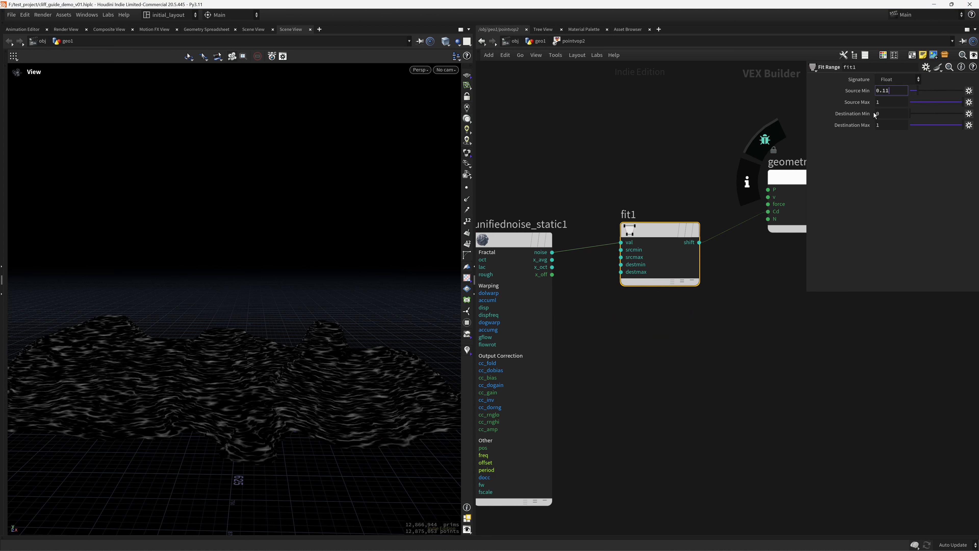
pyautogui.write('0.181')
pyautogui.press('Return')
# - Set the multiplier of mulconst1 to 0.06 to enlarge the noise pattern
pyautogui.moveTo(649, 362); pyautogui.dragTo(913, 301, button='middle')
pyautogui.moveTo(574, 402); pyautogui.dragTo(646, 385, button='middle')
pyautogui.click(682, 409)
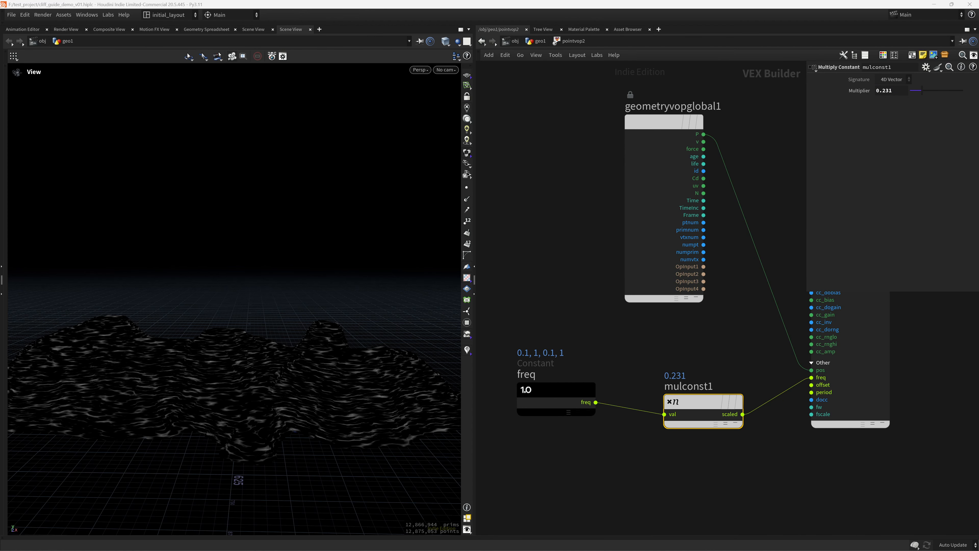
pyautogui.click(914, 91)
pyautogui.doubleClick(886, 92)
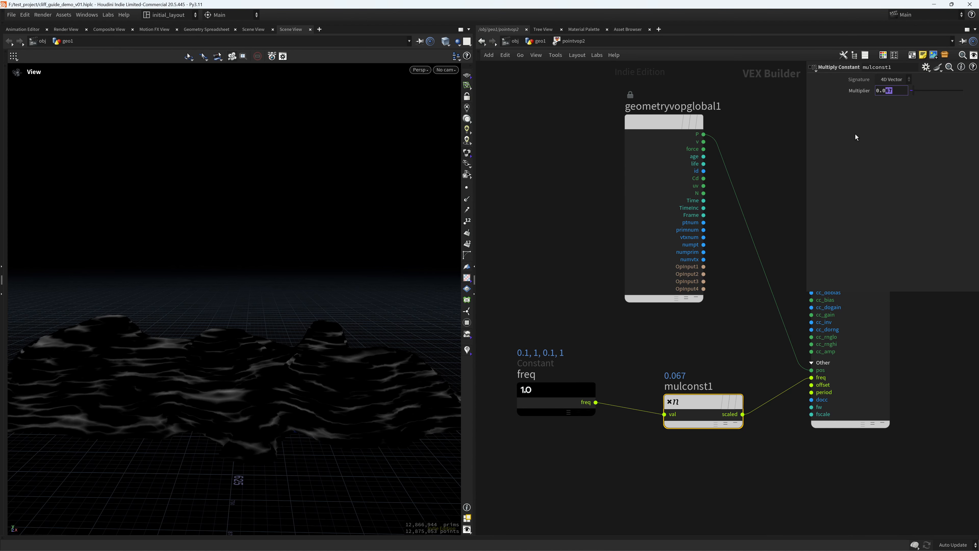
pyautogui.press('BackSpace')
pyautogui.write('6')
pyautogui.press('Return')
# - Examine the Worley noise bands across the whole cliff from several angles and review the node network
pyautogui.scroll(-3, 327, 371)
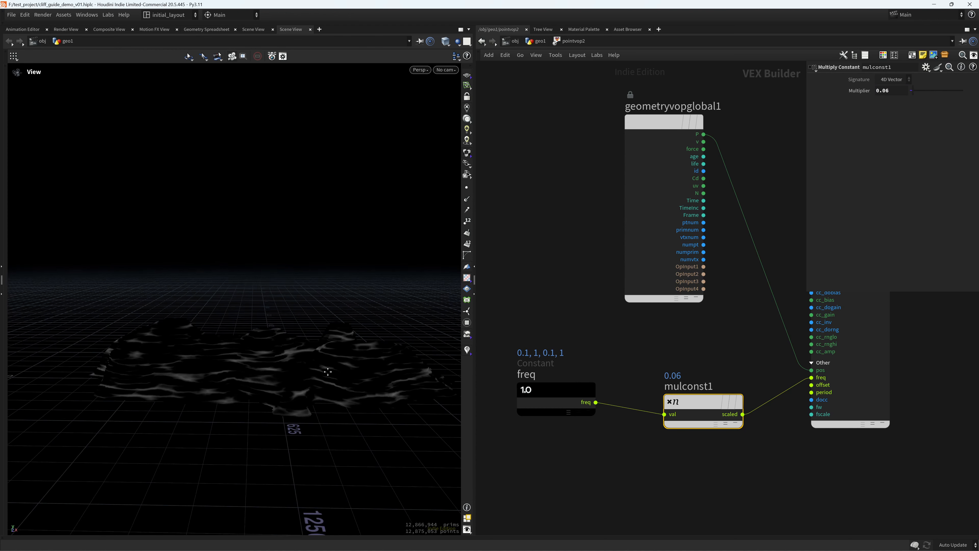
pyautogui.moveTo(327, 372); pyautogui.dragTo(326, 340)
pyautogui.scroll(3, 262, 361)
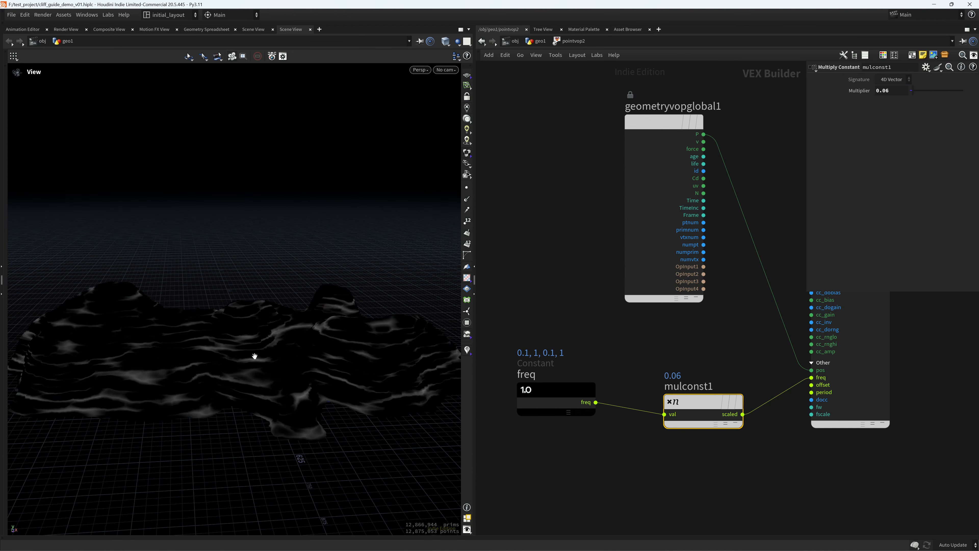
pyautogui.moveTo(255, 356); pyautogui.dragTo(339, 370)
pyautogui.scroll(-2, 328, 355)
pyautogui.scroll(-5, 637, 351)
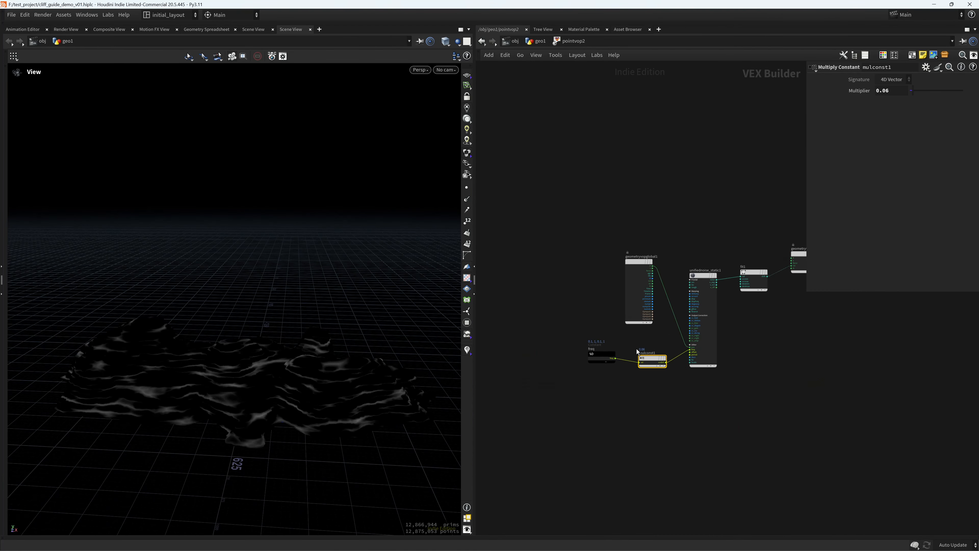
pyautogui.moveTo(637, 349)
pyautogui.mouseDown(button='middle')
pyautogui.moveTo(570, 355)
pyautogui.moveTo(640, 334)
pyautogui.mouseUp(button='middle')
pyautogui.scroll(5, 570, 355)
pyautogui.click(529, 374)
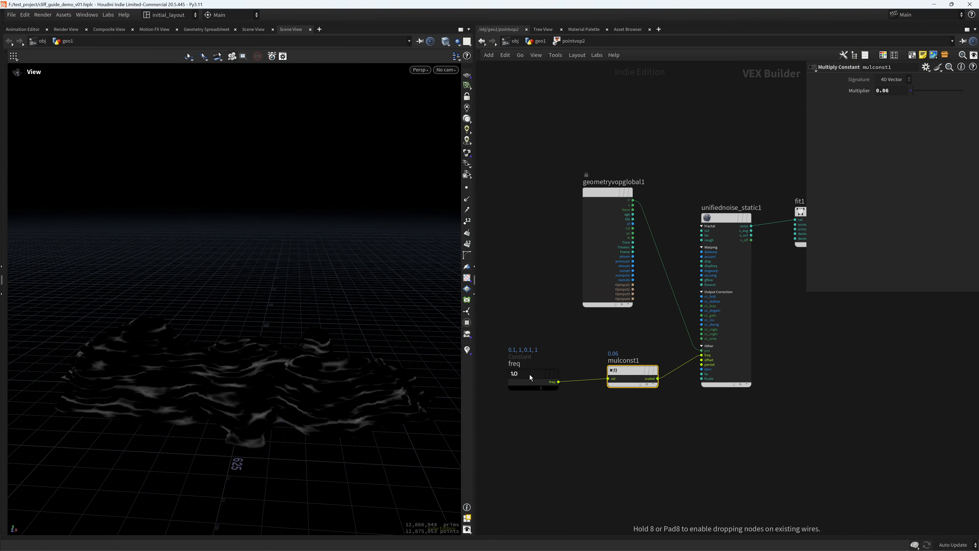
pyautogui.moveTo(280, 380); pyautogui.dragTo(345, 422, button='right')
pyautogui.moveTo(284, 405)
pyautogui.mouseDown(button='right')
pyautogui.moveTo(329, 393)
pyautogui.moveTo(338, 419)
pyautogui.moveTo(280, 402)
pyautogui.mouseUp(button='right')
pyautogui.moveTo(280, 402); pyautogui.dragTo(369, 415)
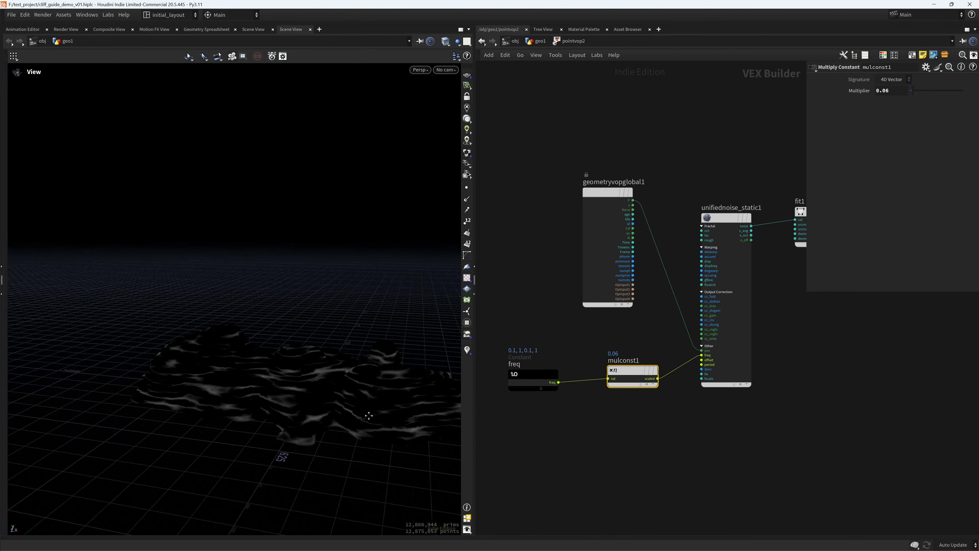
pyautogui.moveTo(369, 415); pyautogui.dragTo(328, 405, button='right')
pyautogui.moveTo(328, 405); pyautogui.dragTo(273, 398)
pyautogui.moveTo(273, 398); pyautogui.dragTo(295, 407, button='right')
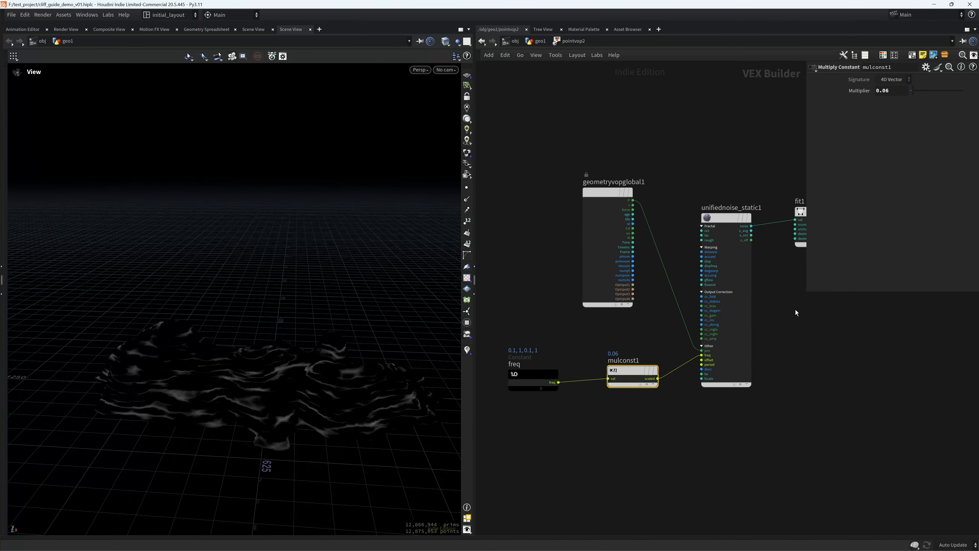
# - Disconnect fit1 from the output's Cd and save the scene
pyautogui.moveTo(796, 313); pyautogui.dragTo(588, 352, button='middle')
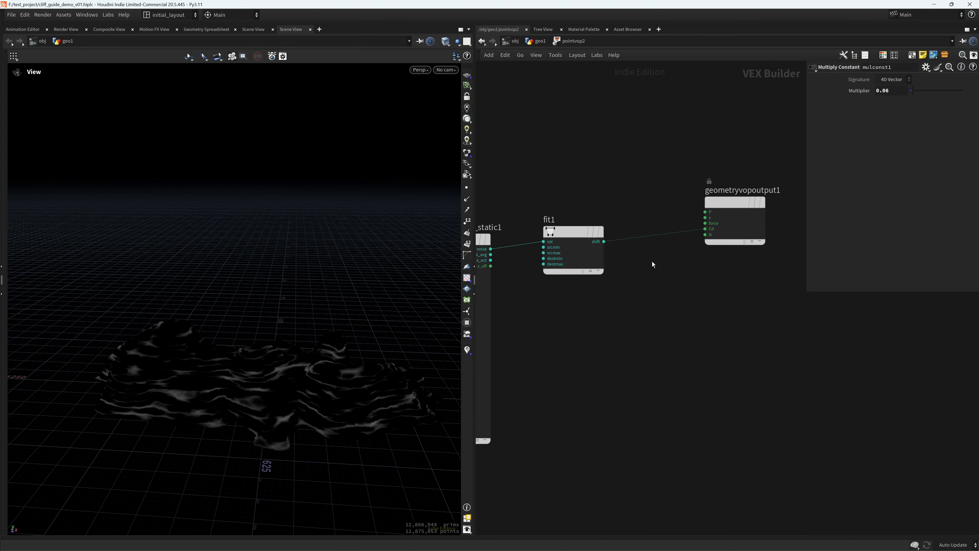
pyautogui.moveTo(665, 285); pyautogui.dragTo(671, 279)
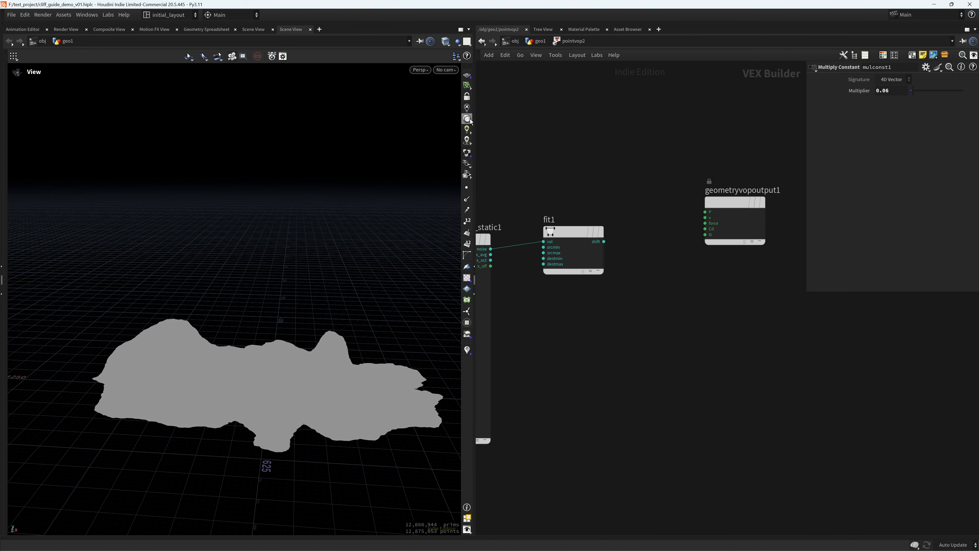
pyautogui.hotkey('ctrl', 's')
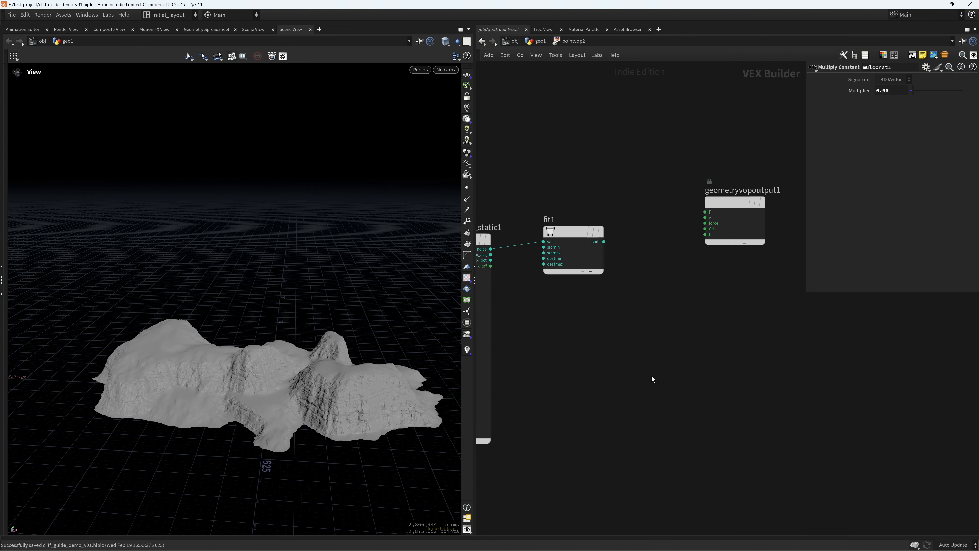
# - Add a Bind Export node below the output node and connect fit1's shift output to its input
pyautogui.scroll(1, 650, 372)
pyautogui.press('Tab')
pyautogui.write('bind')
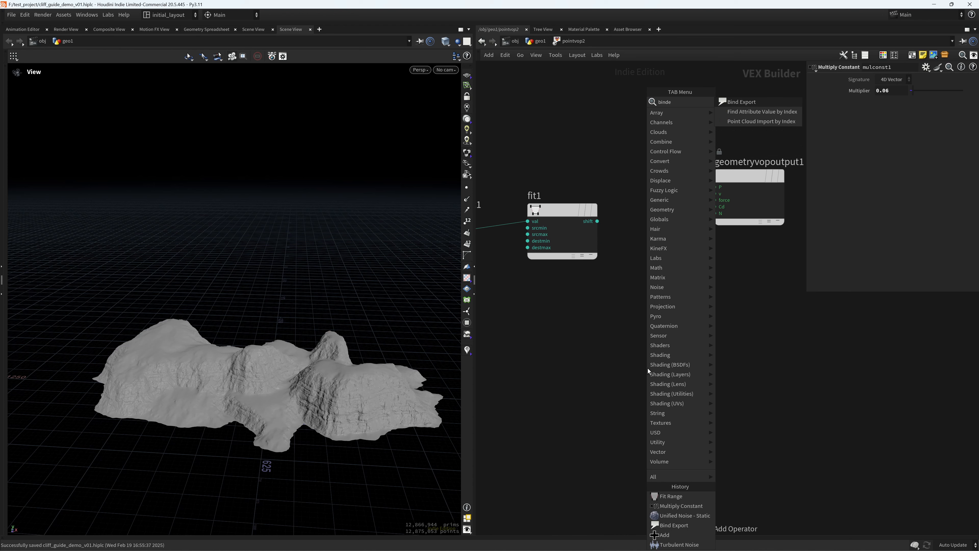
pyautogui.press('Return')
pyautogui.click(648, 368)
pyautogui.click(597, 221)
pyautogui.click(646, 379)
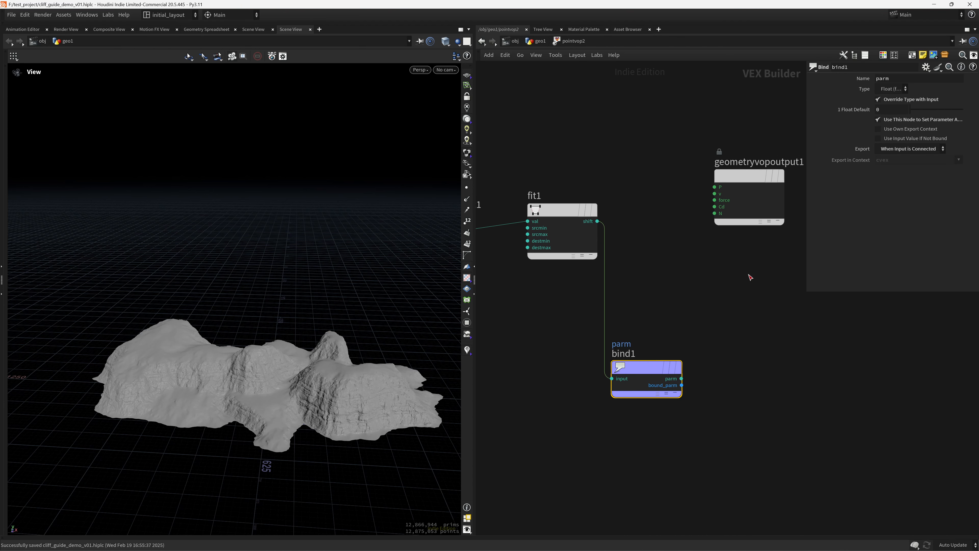
# - Name the exported attribute of bind1 vertical_noise
pyautogui.doubleClick(905, 78)
pyautogui.write('vertical_noise')
pyautogui.press('Return')
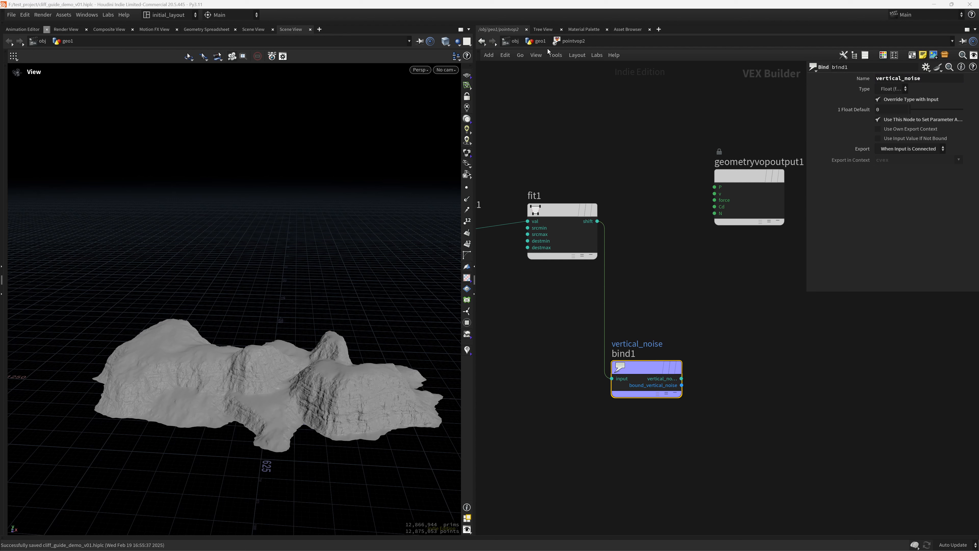
# - Return to the geometry network, save the scene, and insert pointvop2 between physical_ambient_occlusion1 and cliff_base_hp_cache, with the cache displayed
pyautogui.press('u')
pyautogui.moveTo(603, 387); pyautogui.dragTo(629, 350, button='middle')
pyautogui.hotkey('ctrl', 's')
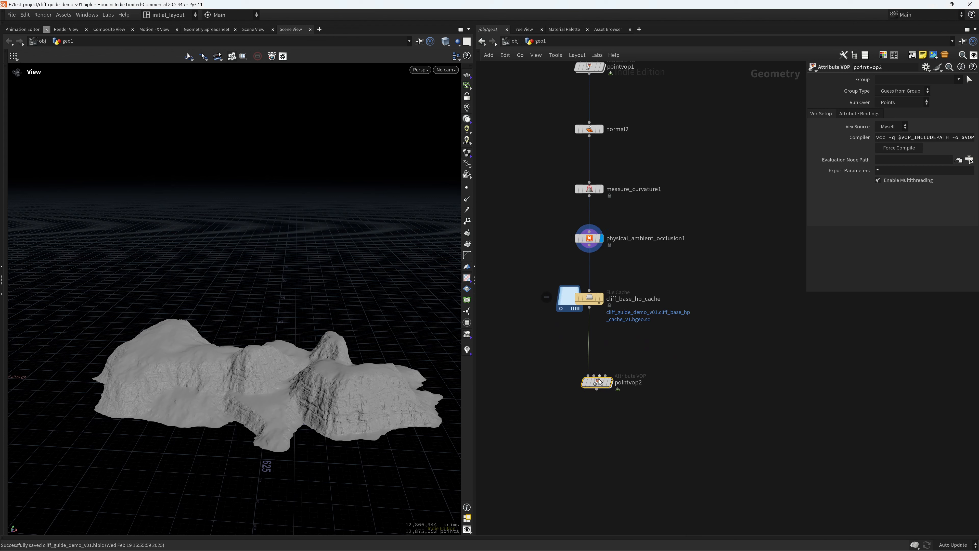
pyautogui.moveTo(599, 385); pyautogui.dragTo(592, 275)
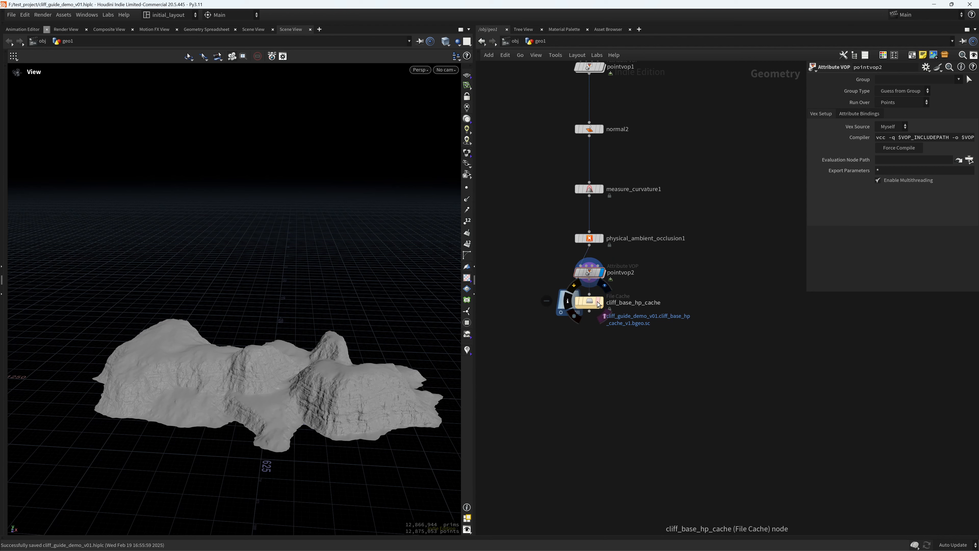
pyautogui.click(590, 301)
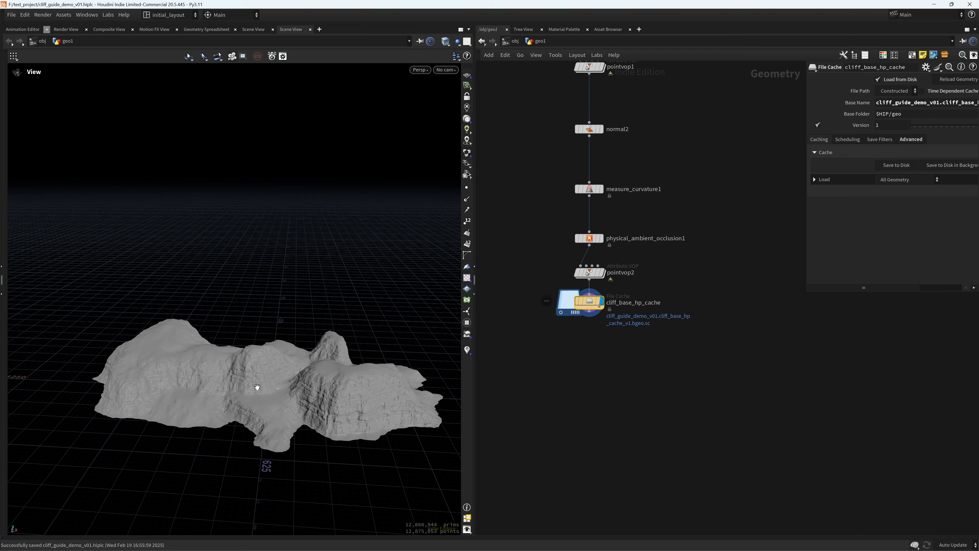
# - Check the point attributes stored in cliff_base_hp_cache for vertical_noise
pyautogui.scroll(3, 257, 387)
pyautogui.click(605, 317)
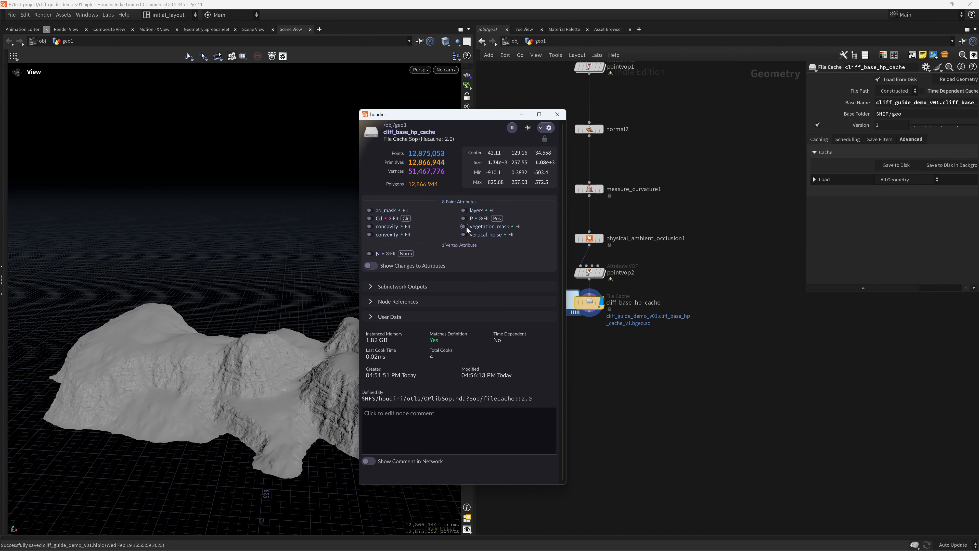
pyautogui.click(466, 235)
pyautogui.click(557, 115)
# - Examine the cached high-poly cliff from several angles and save the scene
pyautogui.scroll(-3, 378, 331)
pyautogui.moveTo(328, 401); pyautogui.dragTo(299, 370)
pyautogui.moveTo(299, 370)
pyautogui.mouseDown(button='right')
pyautogui.moveTo(310, 393)
pyautogui.moveTo(312, 361)
pyautogui.mouseUp(button='right')
pyautogui.scroll(-2, 589, 396)
pyautogui.moveTo(588, 396); pyautogui.dragTo(615, 371, button='middle')
pyautogui.hotkey('ctrl', 's')
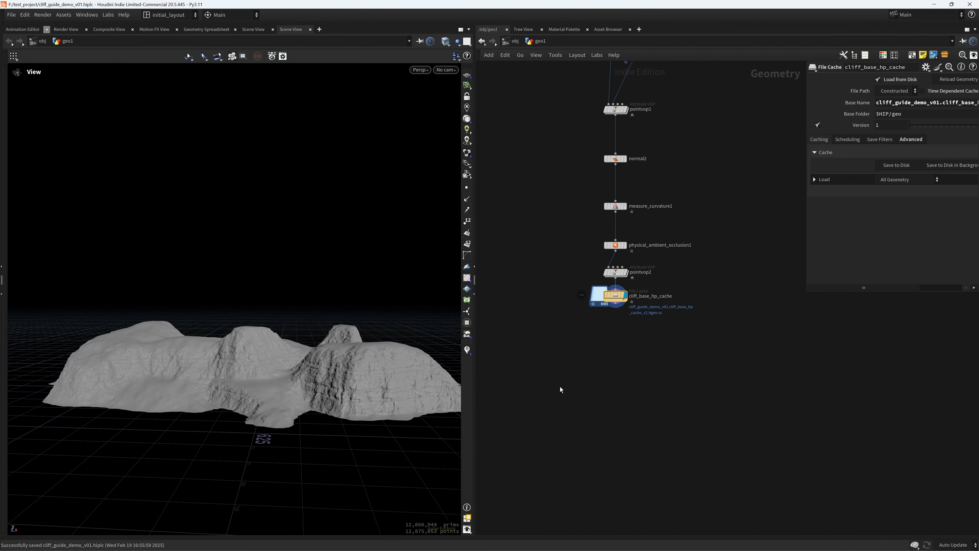
pyautogui.moveTo(289, 361); pyautogui.dragTo(337, 359, button='right')
pyautogui.moveTo(337, 359); pyautogui.dragTo(334, 397, button='middle')
pyautogui.hotkey('shift', 'w')
pyautogui.moveTo(342, 392); pyautogui.dragTo(285, 405, button='right')
pyautogui.moveTo(285, 405)
pyautogui.mouseDown(button='middle')
pyautogui.moveTo(310, 428)
pyautogui.moveTo(310, 398)
pyautogui.mouseUp(button='middle')
pyautogui.moveTo(266, 388)
pyautogui.mouseDown()
pyautogui.moveTo(295, 403)
pyautogui.moveTo(352, 352)
pyautogui.mouseUp()
pyautogui.hotkey('ctrl', 's')
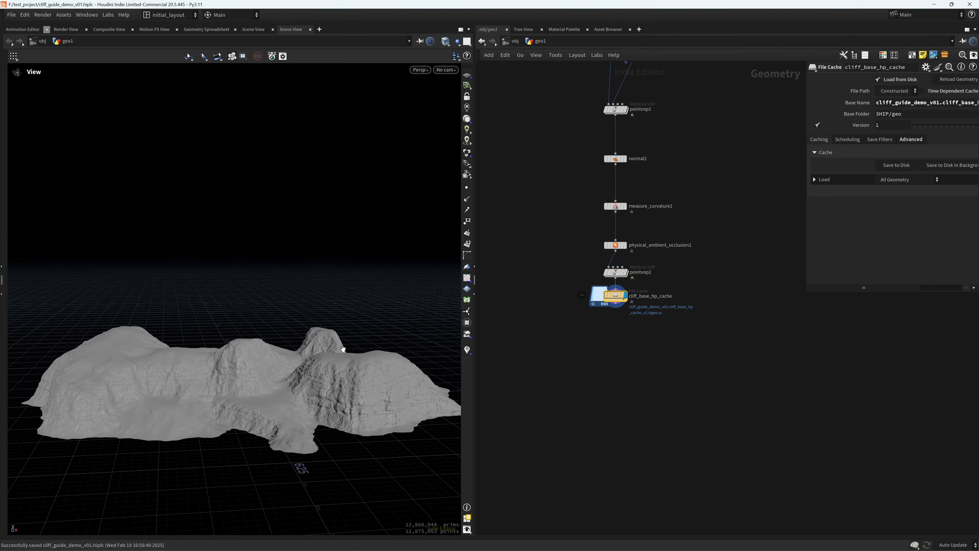
pyautogui.moveTo(257, 385); pyautogui.dragTo(307, 411)
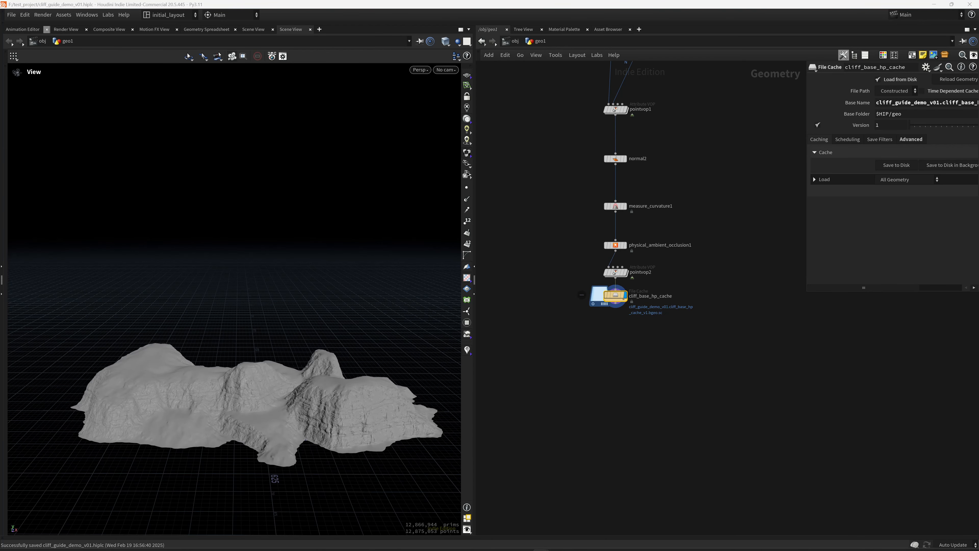
pyautogui.moveTo(256, 391); pyautogui.dragTo(297, 362, button='right')
pyautogui.hotkey('ctrl', 's')
# - Add a Null node connected below cliff_base_hp_cache and name it OUT_CLIFF_HP
pyautogui.moveTo(631, 367); pyautogui.dragTo(579, 344, button='middle')
pyautogui.scroll(1, 564, 355)
pyautogui.press('Tab')
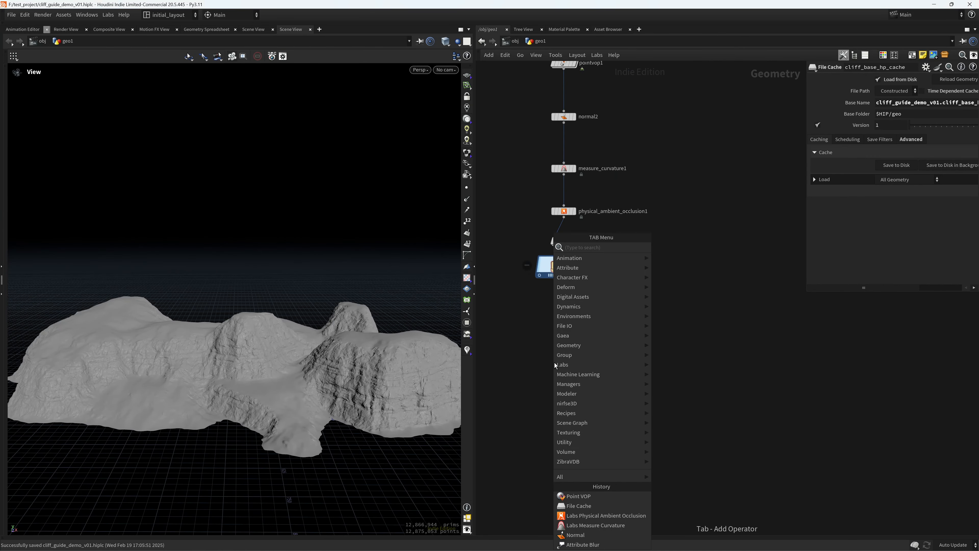
pyautogui.write('null')
pyautogui.press('Return')
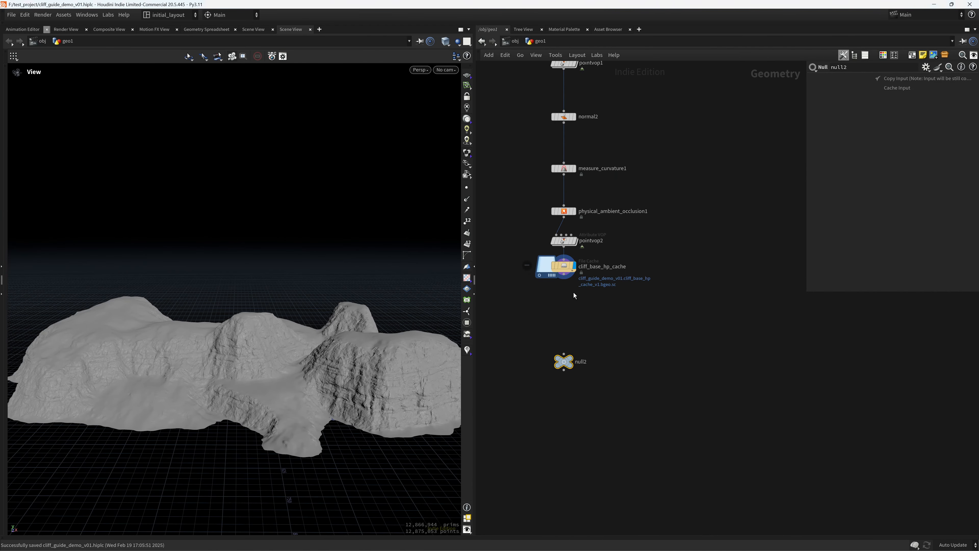
pyautogui.moveTo(563, 280); pyautogui.dragTo(563, 353)
pyautogui.doubleClick(580, 361)
pyautogui.write('OUT_CLIFF_HP')
pyautogui.press('Return')
# - Branch null1's output through a wire dot to the side, connect it to a new Null node and display that node
pyautogui.scroll(-8, 551, 308)
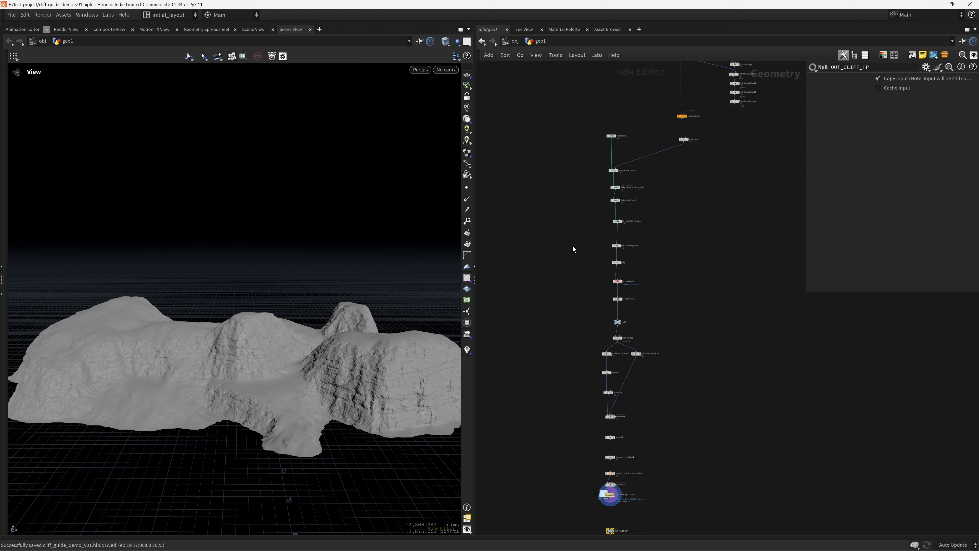
pyautogui.scroll(4, 544, 332)
pyautogui.moveTo(591, 341); pyautogui.dragTo(605, 302, button='middle')
pyautogui.scroll(3, 575, 315)
pyautogui.click(698, 331)
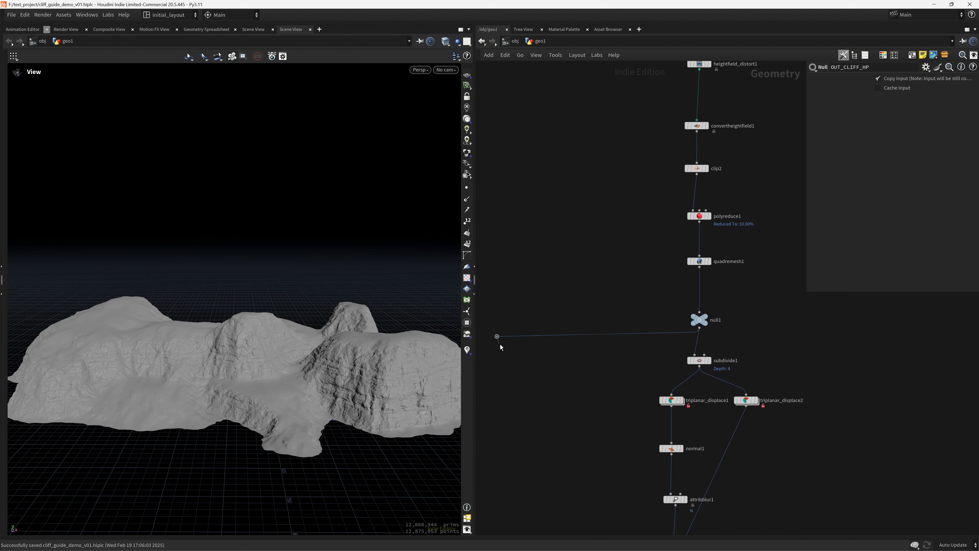
pyautogui.keyDown('alt'); pyautogui.click(496, 335); pyautogui.keyUp('alt')
pyautogui.moveTo(500, 395); pyautogui.dragTo(514, 379, button='middle')
pyautogui.press('Tab')
pyautogui.write('null')
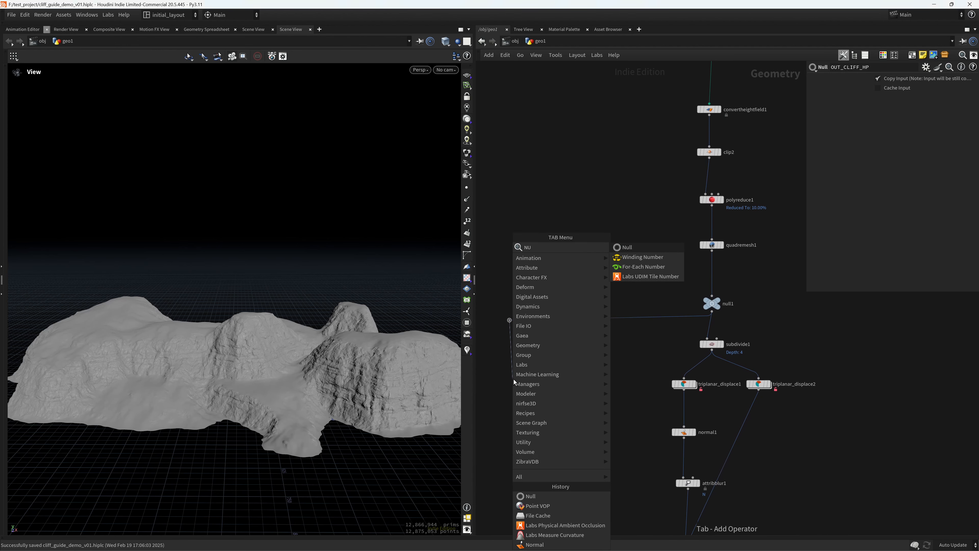
pyautogui.press('Return')
pyautogui.click(513, 379)
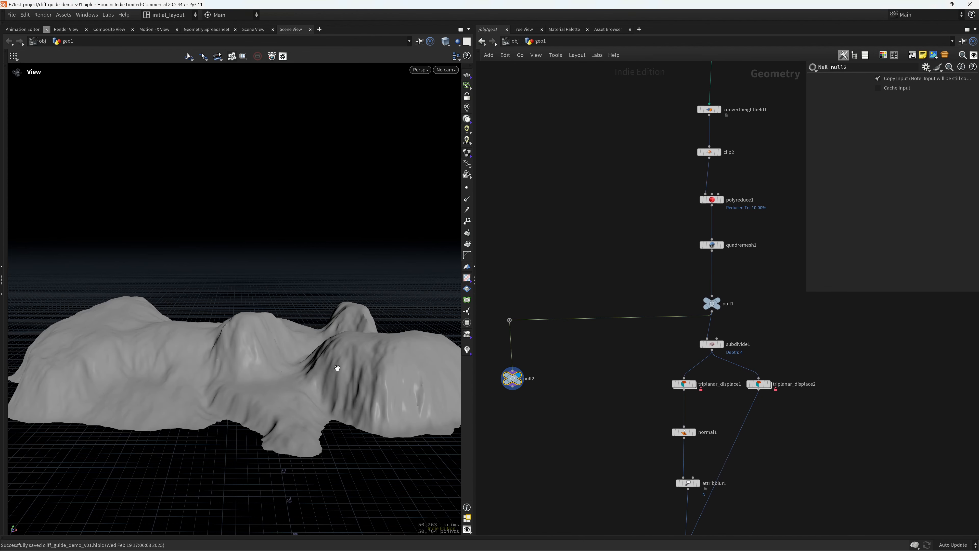
# - Save the scene and examine the low-poly cliff with its wireframe shown
pyautogui.hotkey('ctrl', 's')
pyautogui.moveTo(338, 368); pyautogui.dragTo(315, 382, button='right')
pyautogui.hotkey('shift', 'w')
pyautogui.moveTo(314, 383); pyautogui.dragTo(309, 370, button='middle')
pyautogui.moveTo(309, 369); pyautogui.dragTo(358, 369)
pyautogui.moveTo(358, 369); pyautogui.dragTo(339, 355, button='middle')
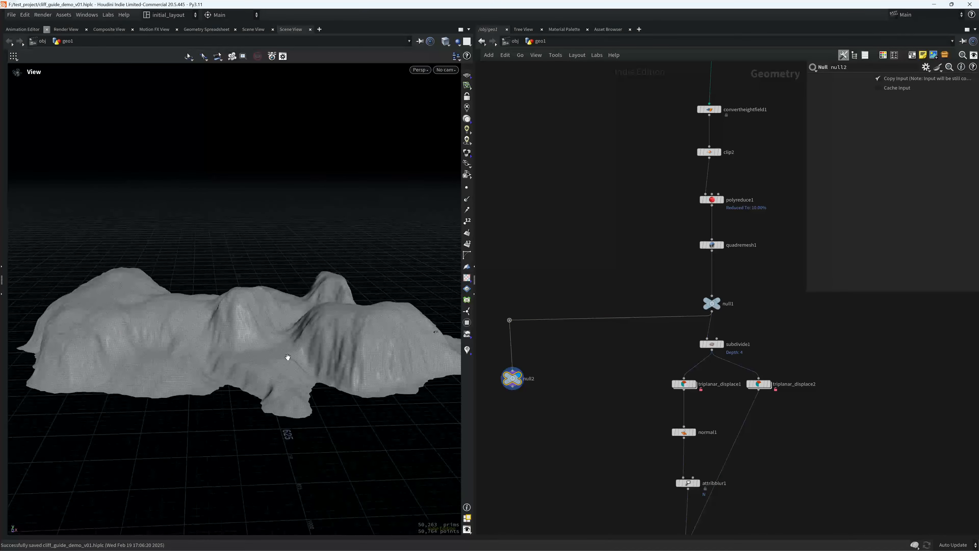
pyautogui.moveTo(287, 357); pyautogui.dragTo(391, 336, button='right')
# - Connect a UV Flatten node below null2, display it and disable its manual layout
pyautogui.moveTo(524, 412); pyautogui.dragTo(555, 345, button='middle')
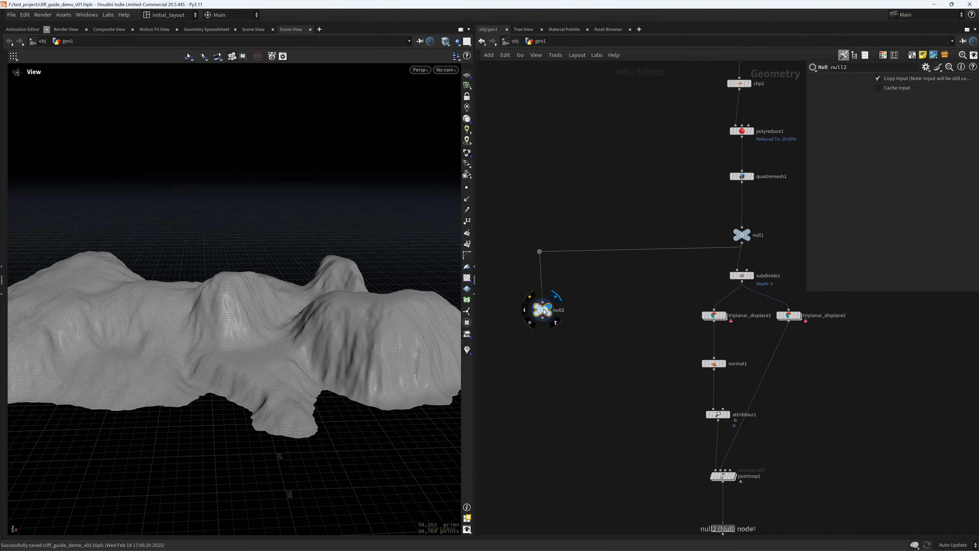
pyautogui.press('Tab')
pyautogui.write('UVF')
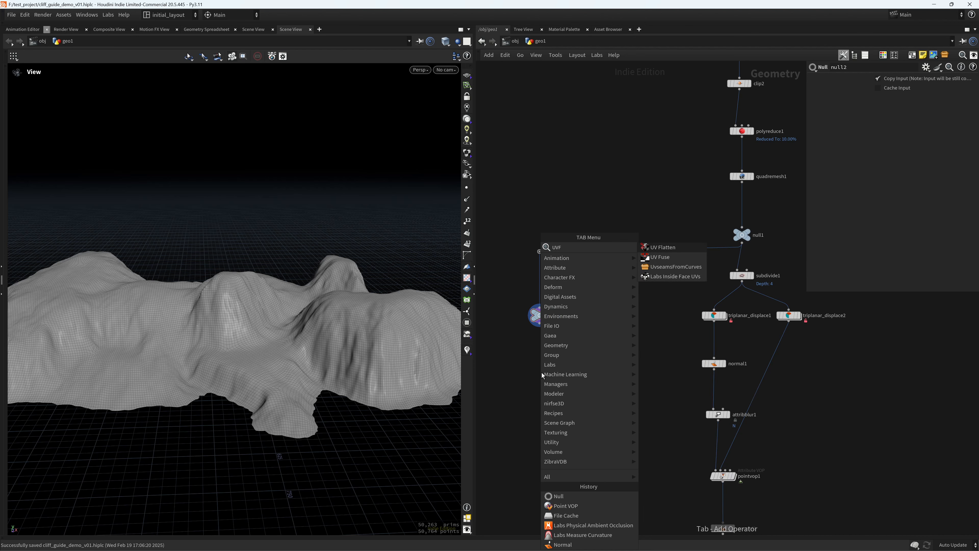
pyautogui.press('Return')
pyautogui.click(542, 372)
pyautogui.moveTo(540, 327); pyautogui.dragTo(539, 368)
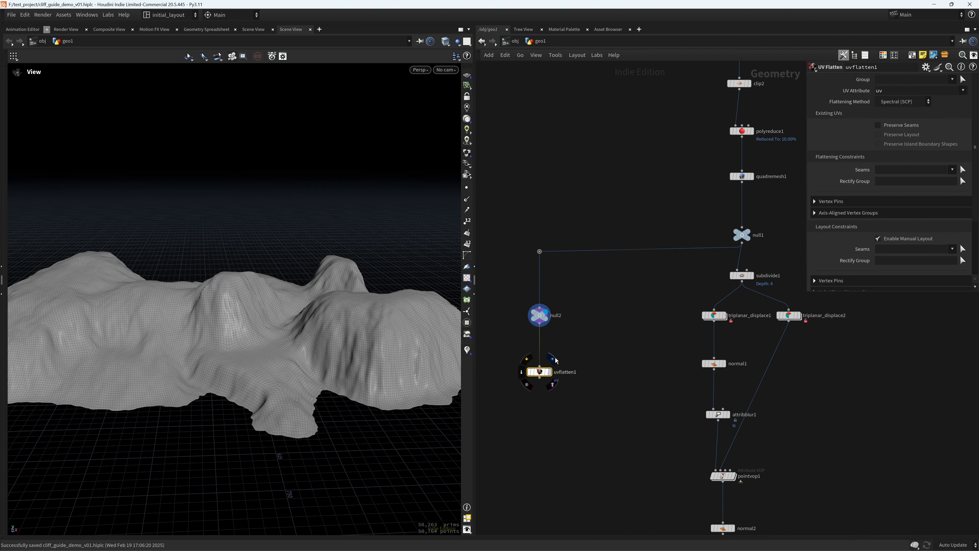
pyautogui.click(549, 372)
pyautogui.moveTo(334, 324); pyautogui.dragTo(350, 350)
pyautogui.click(906, 238)
# - Inspect the flattened UVs in the UV view and as a checker pattern on the cliff
pyautogui.hotkey('space', '5')
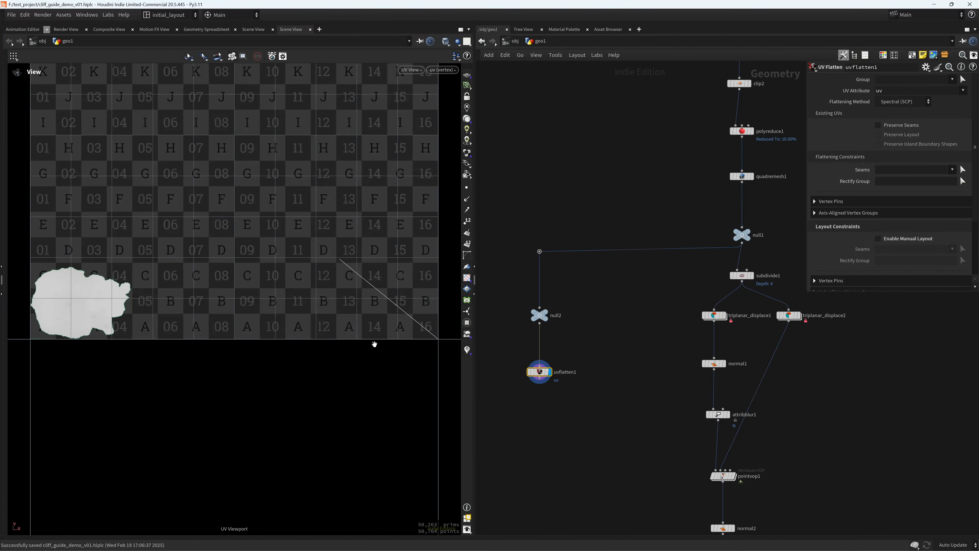
pyautogui.hotkey('space', '1')
pyautogui.scroll(-2, 341, 361)
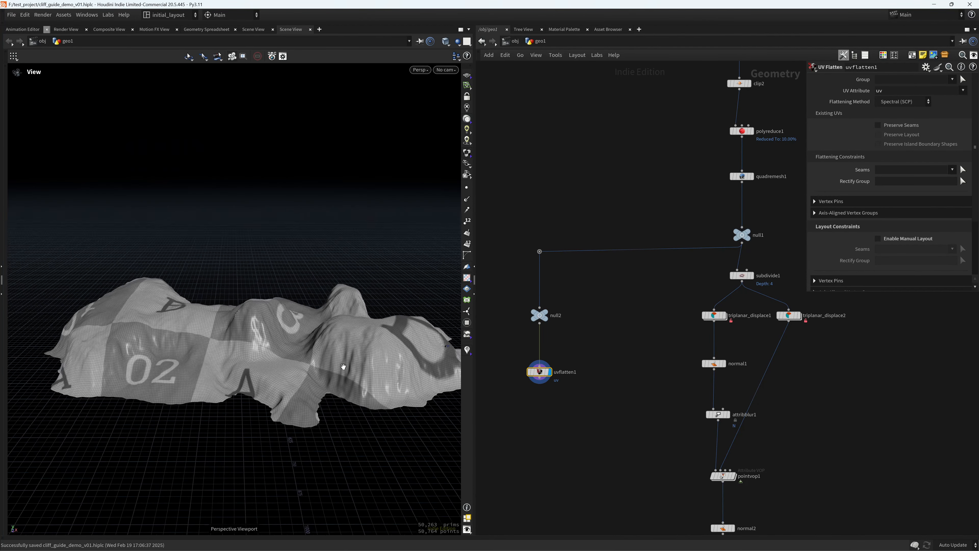
pyautogui.moveTo(341, 363); pyautogui.dragTo(329, 372)
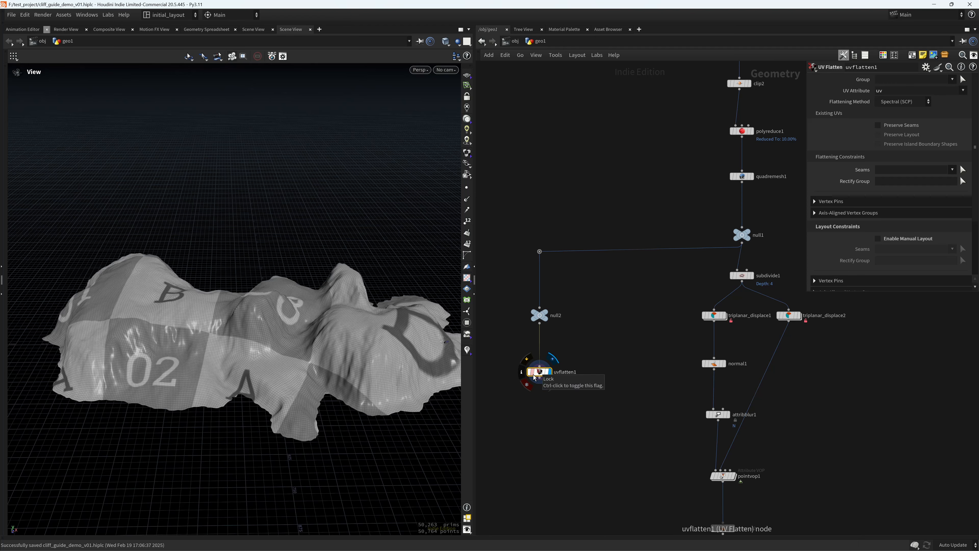
# - Delete uvflatten1 and place an unconnected Scatter node below null2
pyautogui.press('Delete')
pyautogui.press('Tab')
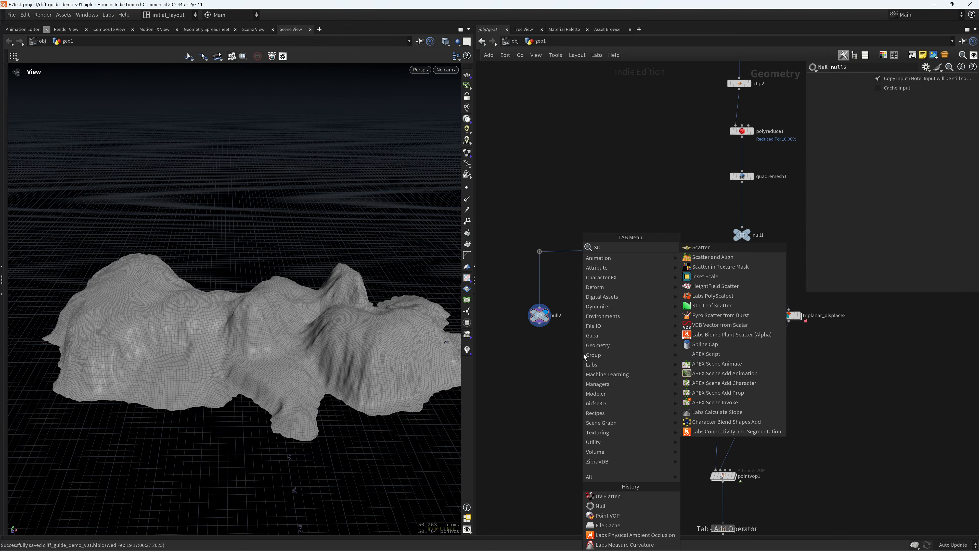
pyautogui.write('scatter')
pyautogui.press('Return')
# - Inspect the faulty polygons on the low-poly cliff's slope up close
pyautogui.moveTo(417, 385); pyautogui.dragTo(314, 331, button='middle')
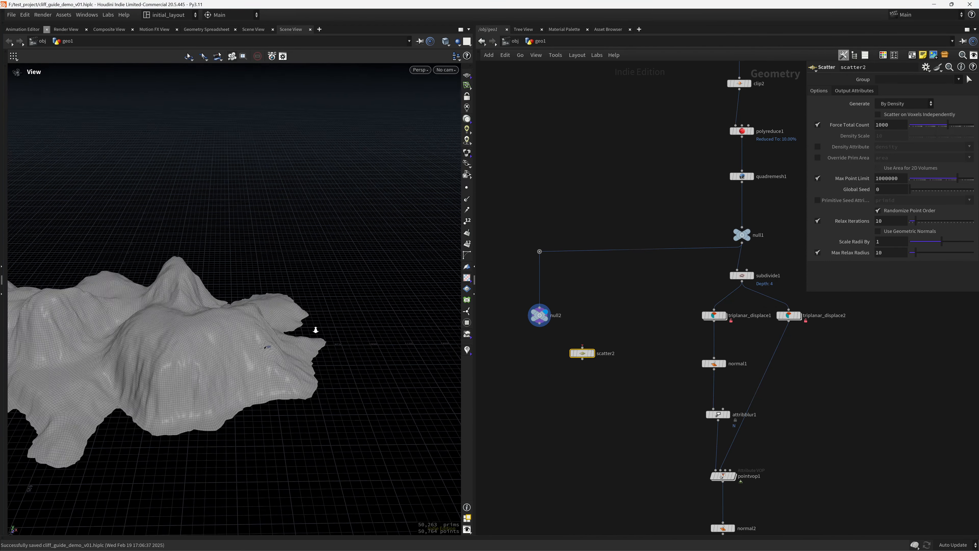
pyautogui.moveTo(314, 330); pyautogui.dragTo(271, 368, button='right')
pyautogui.moveTo(271, 367); pyautogui.dragTo(297, 353)
pyautogui.moveTo(296, 353); pyautogui.dragTo(300, 395, button='right')
pyautogui.moveTo(299, 396); pyautogui.dragTo(334, 389)
pyautogui.moveTo(334, 389); pyautogui.dragTo(319, 389, button='right')
pyautogui.moveTo(319, 388); pyautogui.dragTo(320, 381, button='middle')
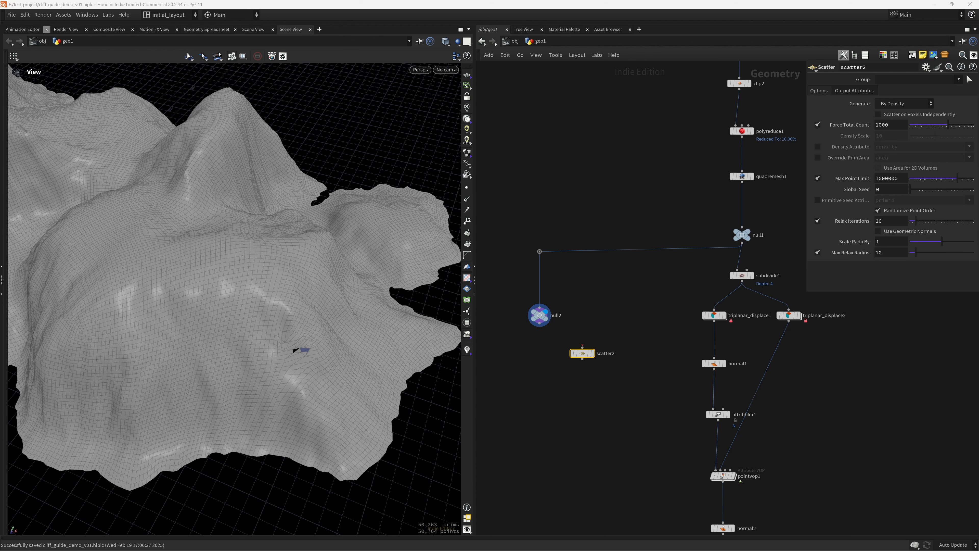
pyautogui.moveTo(317, 350); pyautogui.dragTo(371, 339, button='right')
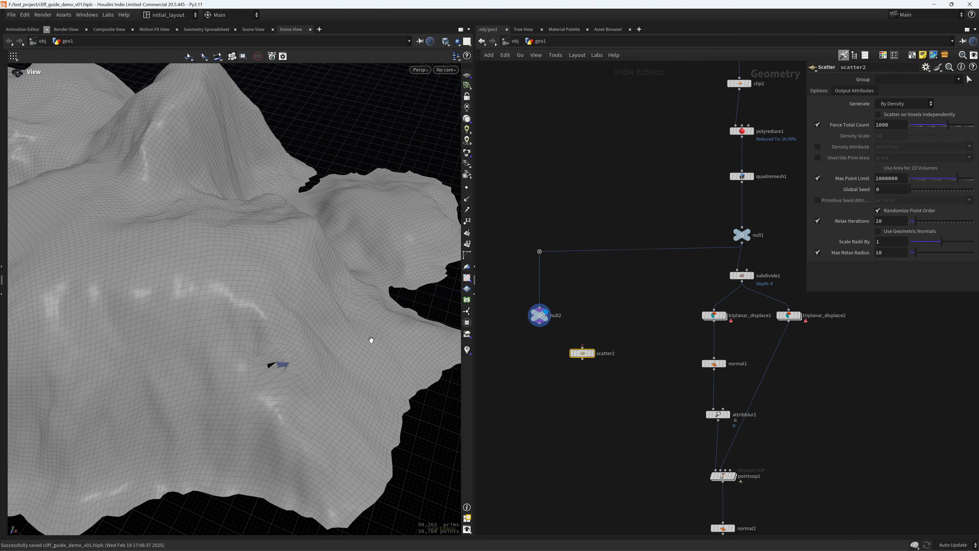
# - Compare the meshes of null1, polyreduce1 and quadremesh1, and review the clip2 and polyreduce1 settings to trace the faulty polygons
pyautogui.moveTo(646, 309); pyautogui.dragTo(560, 334, button='middle')
pyautogui.click(667, 253)
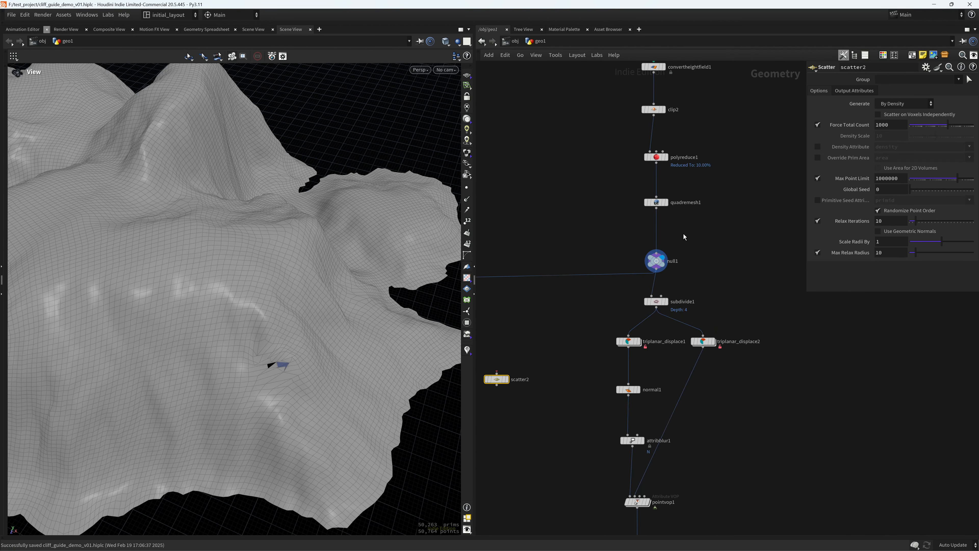
pyautogui.moveTo(694, 233); pyautogui.dragTo(686, 286, button='middle')
pyautogui.click(667, 218)
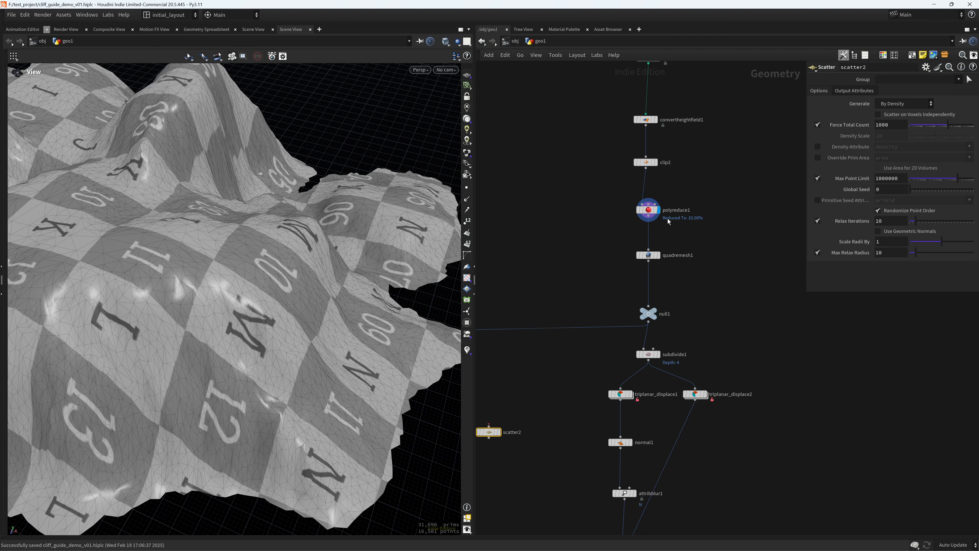
pyautogui.click(655, 255)
pyautogui.click(645, 257)
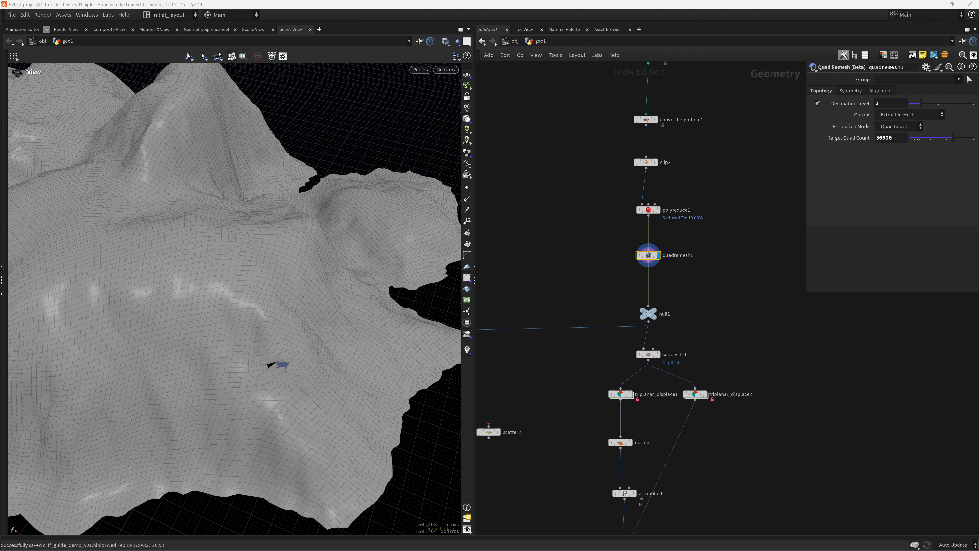
pyautogui.click(646, 162)
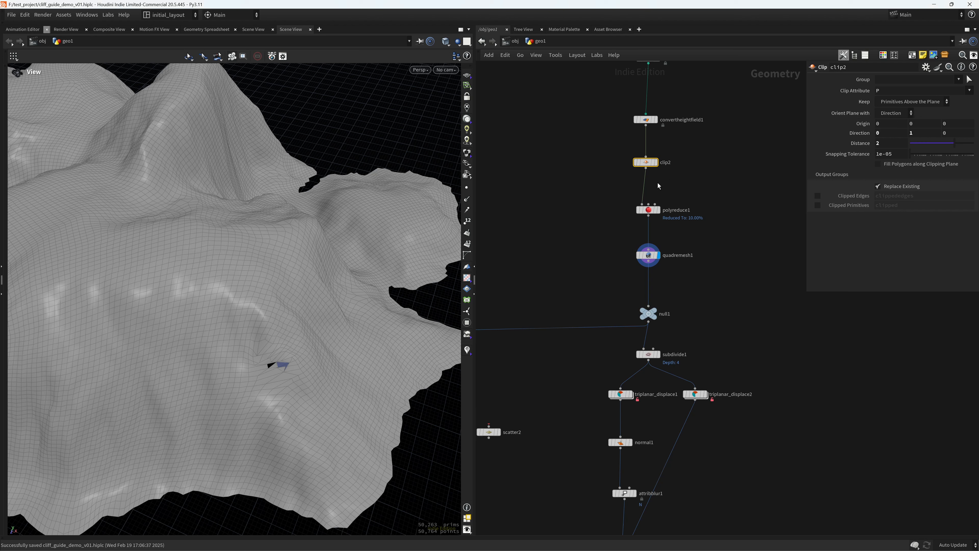
pyautogui.click(650, 211)
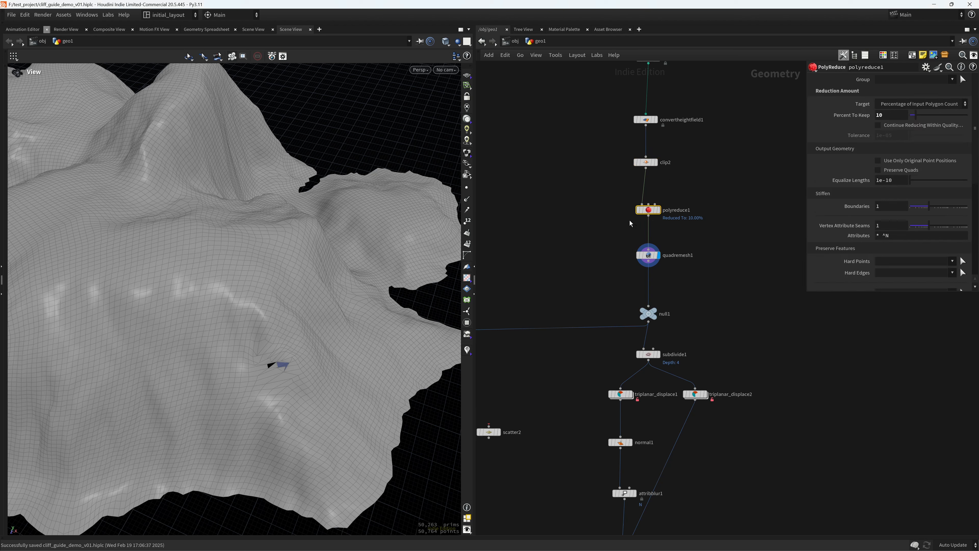
# - Set quadremesh1's decimation level to 4 and check the remeshed surface
pyautogui.click(648, 255)
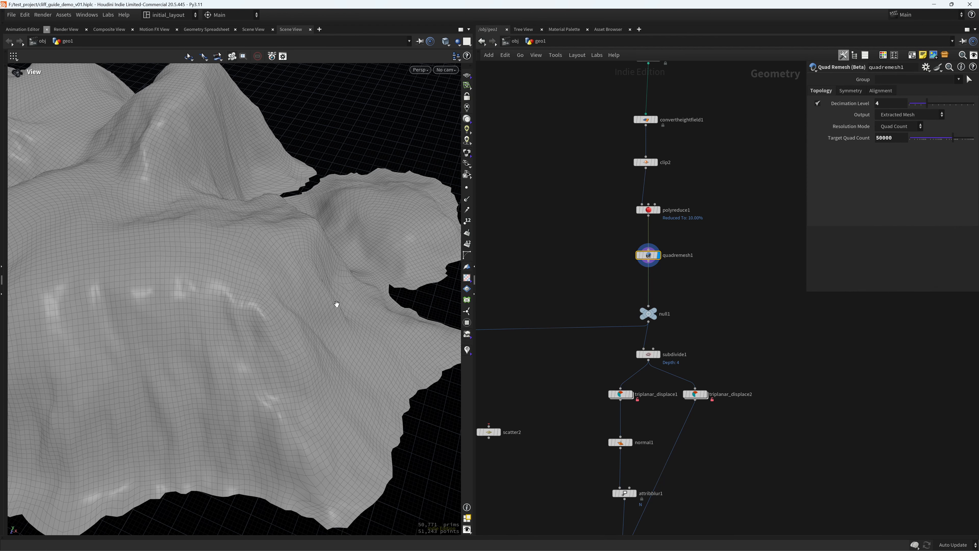
pyautogui.moveTo(337, 303); pyautogui.dragTo(193, 280, button='right')
pyautogui.moveTo(192, 279); pyautogui.dragTo(300, 254, button='middle')
# - Display pointvop2's output without the wireframe and examine the displaced cliff built on the updated remesh
pyautogui.moveTo(580, 380); pyautogui.dragTo(652, 232, button='middle')
pyautogui.scroll(-3, 615, 311)
pyautogui.moveTo(609, 337); pyautogui.dragTo(559, 252, button='middle')
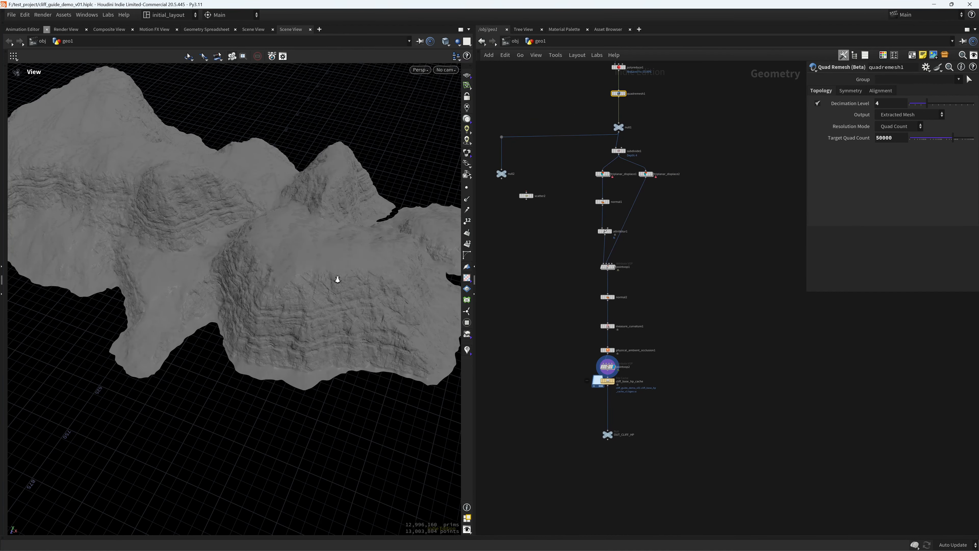
pyautogui.moveTo(337, 278); pyautogui.dragTo(352, 307)
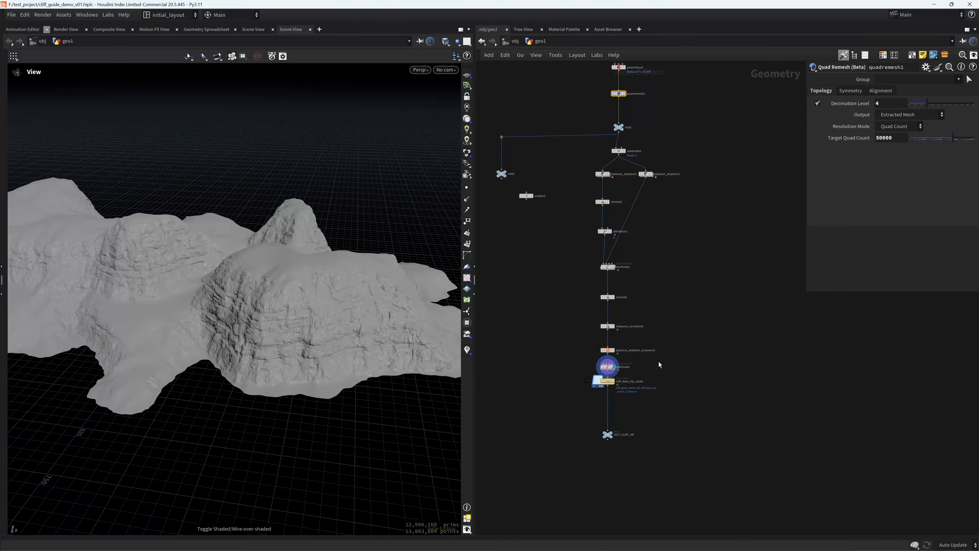
pyautogui.scroll(5, 658, 364)
pyautogui.moveTo(331, 347); pyautogui.dragTo(420, 323)
# - Display the cliff_base_hp_cache node and open its parameters
pyautogui.click(529, 439)
pyautogui.moveTo(548, 400); pyautogui.dragTo(590, 367, button='middle')
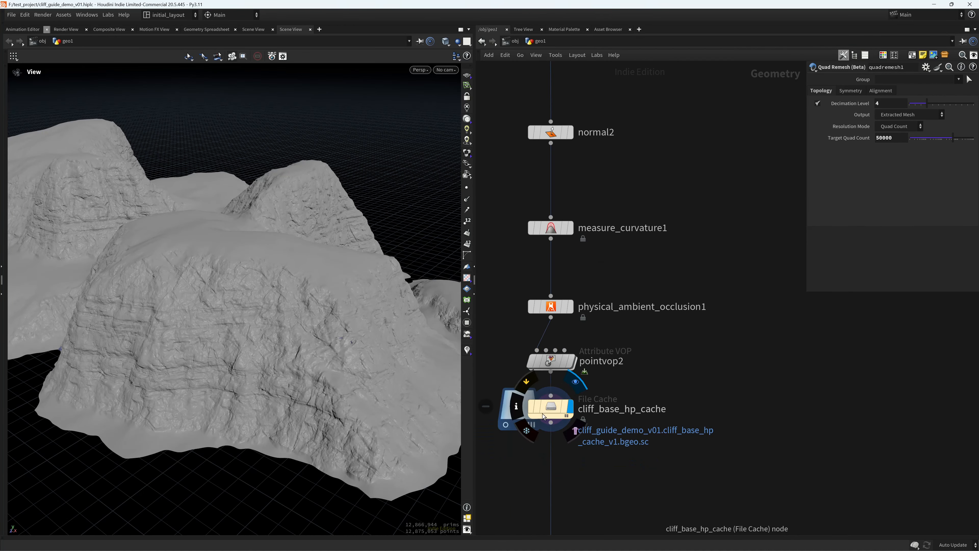
pyautogui.click(549, 406)
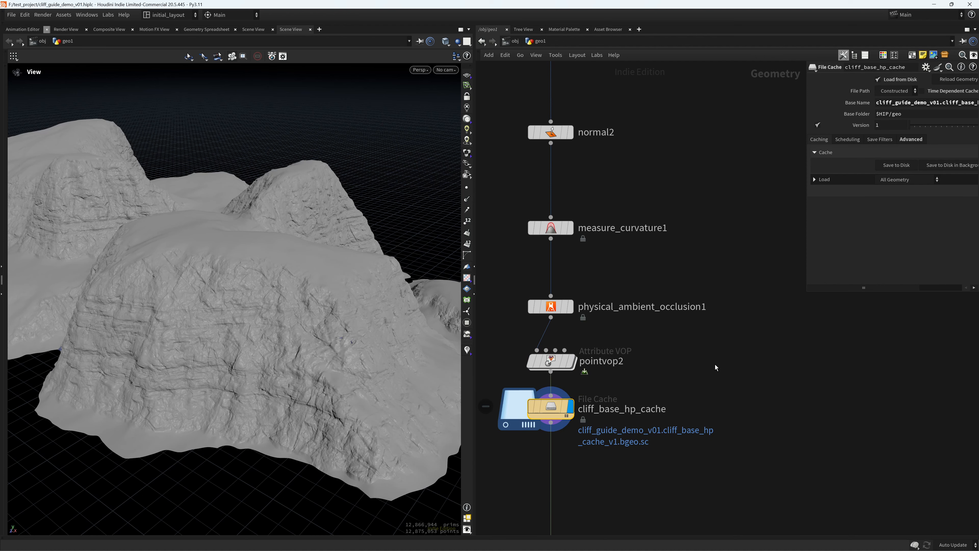
# - Display null2's low-poly mesh without the wireframe, frame it in the viewport, and save the scene file
pyautogui.press('h')
pyautogui.moveTo(603, 337); pyautogui.dragTo(582, 269, button='right')
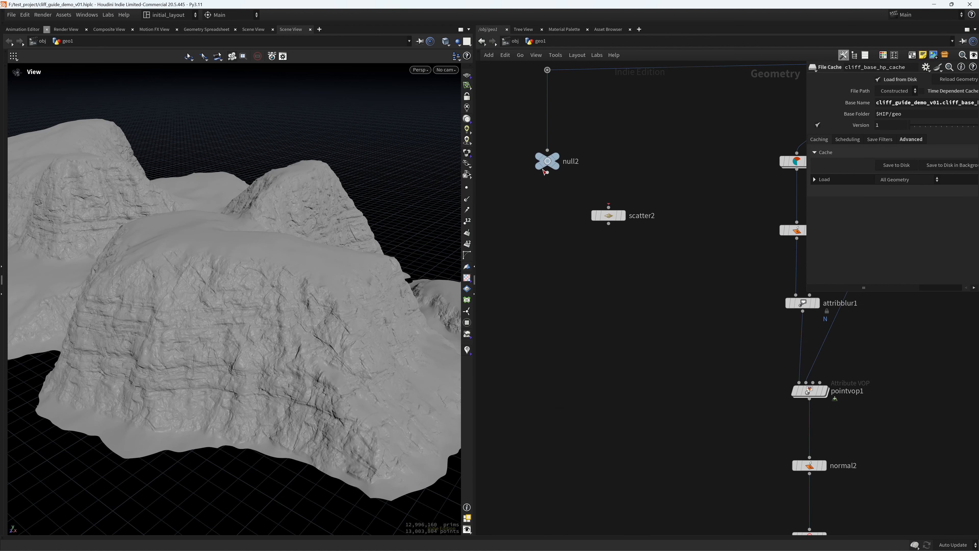
pyautogui.click(565, 148)
pyautogui.hotkey('space', 'g')
pyautogui.moveTo(323, 326); pyautogui.dragTo(238, 328)
pyautogui.hotkey('shift', 'w')
pyautogui.hotkey('ctrl', 's')
# - Connect null2's output to the scatter2 node, then select scatter2 and display its points
pyautogui.moveTo(556, 249); pyautogui.dragTo(559, 145, button='right')
pyautogui.moveTo(543, 134); pyautogui.dragTo(634, 186)
pyautogui.click(656, 199)
pyautogui.click(628, 204)
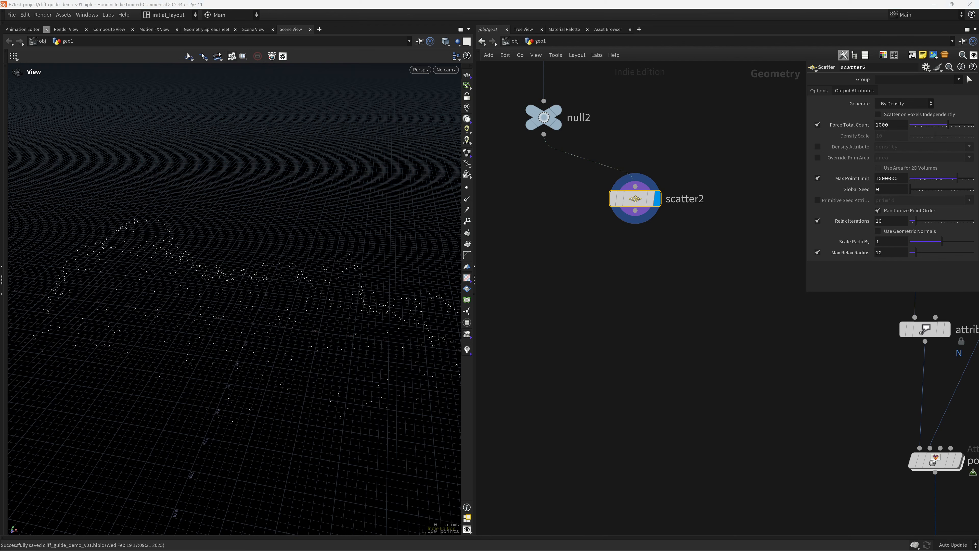
# - Set scatter2's Force Total Count to 32, Relax Iterations to 100, Scale Radii By to 2 and Max Relax Radius to 100
pyautogui.doubleClick(890, 124)
pyautogui.write('32')
pyautogui.press('Tab')
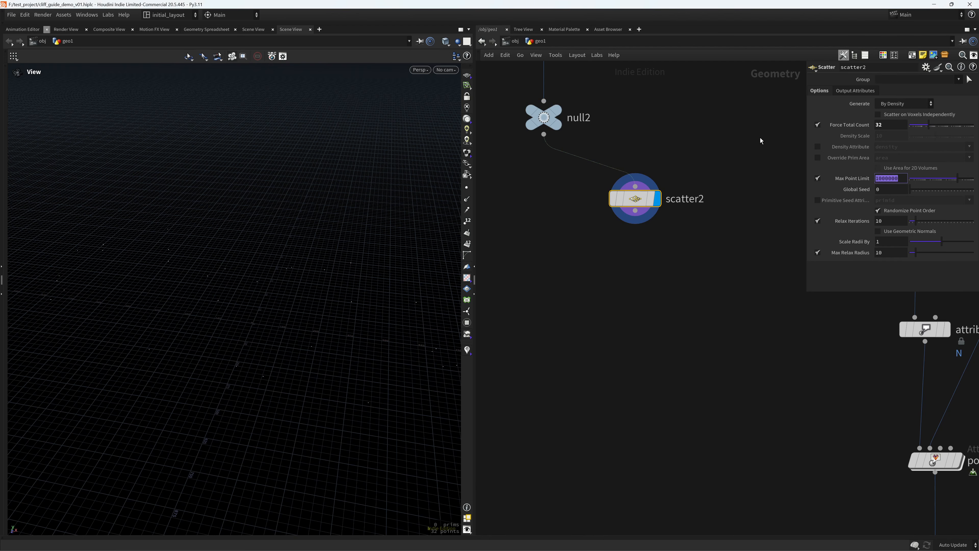
pyautogui.moveTo(370, 328); pyautogui.dragTo(404, 302, button='right')
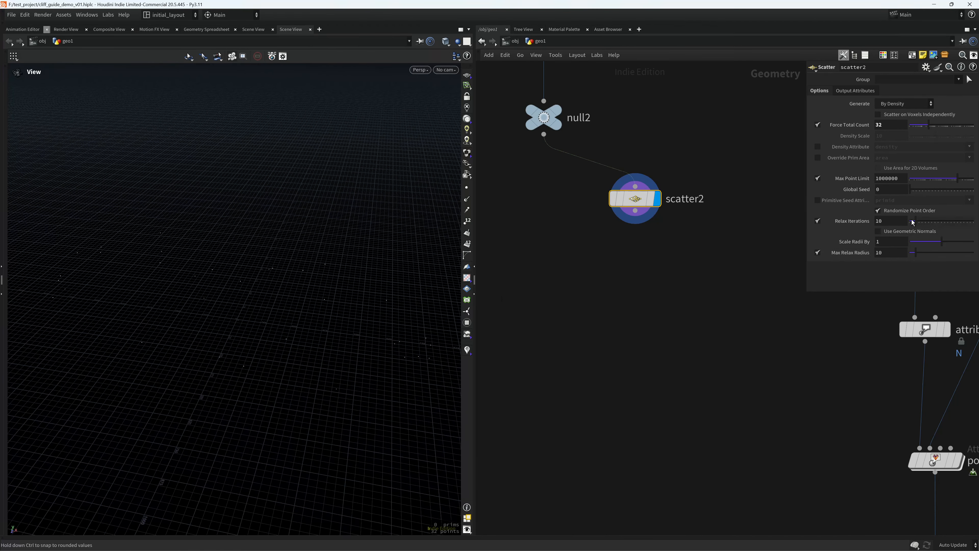
pyautogui.moveTo(919, 225); pyautogui.dragTo(973, 252)
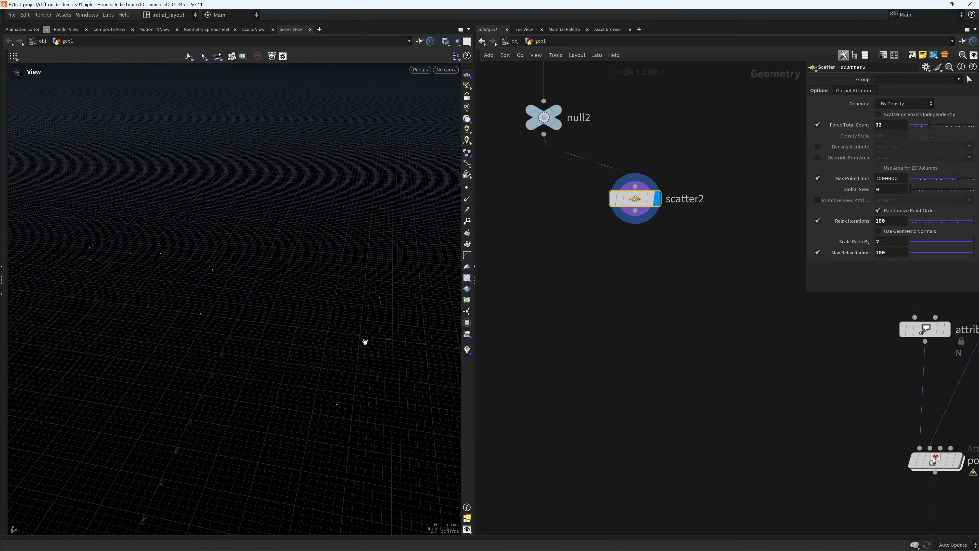
pyautogui.moveTo(365, 339); pyautogui.dragTo(305, 352)
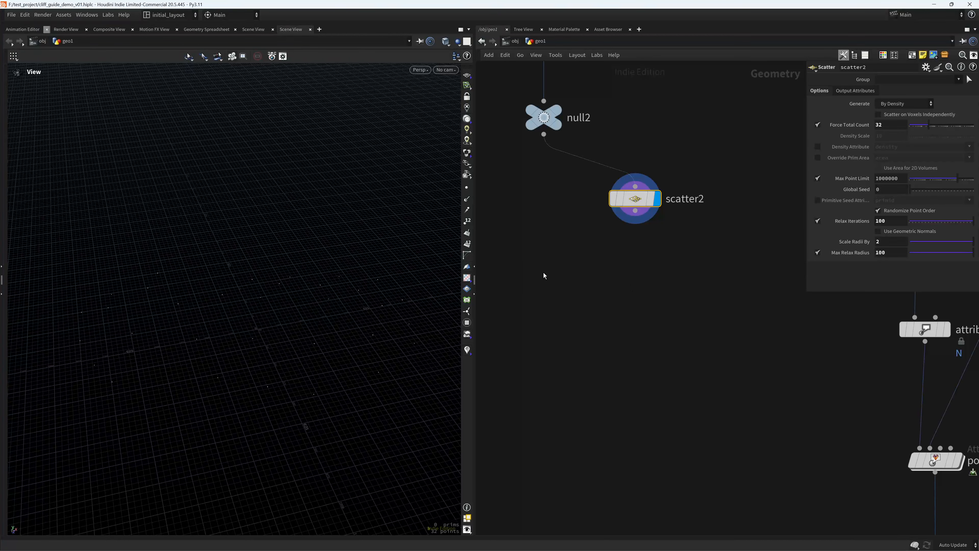
# - Add an Attribute Wrangle with null2 in its first input and scatter2 in its second input
pyautogui.moveTo(555, 291); pyautogui.dragTo(565, 300, button='middle')
pyautogui.press('Tab')
pyautogui.write('attw')
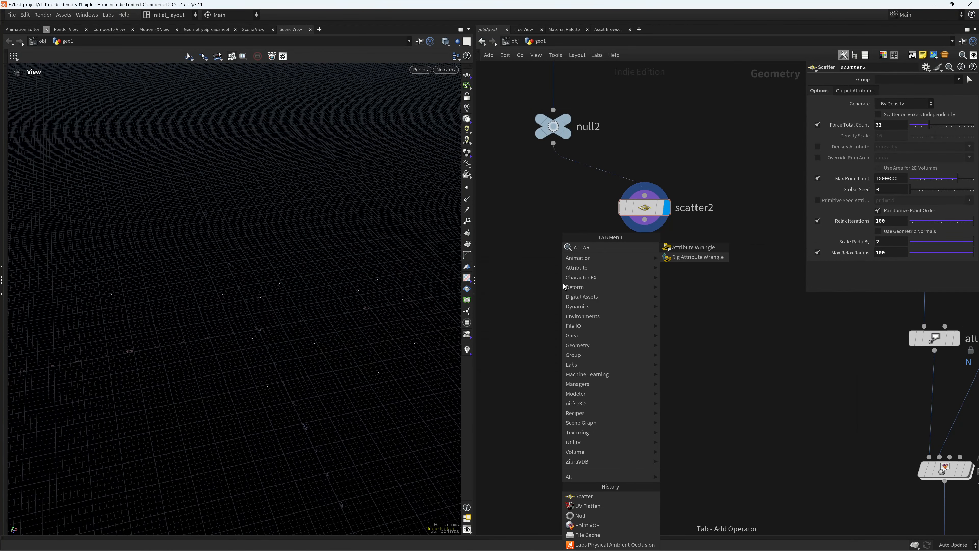
pyautogui.press('Return')
pyautogui.click(563, 284)
pyautogui.moveTo(553, 143); pyautogui.dragTo(645, 220)
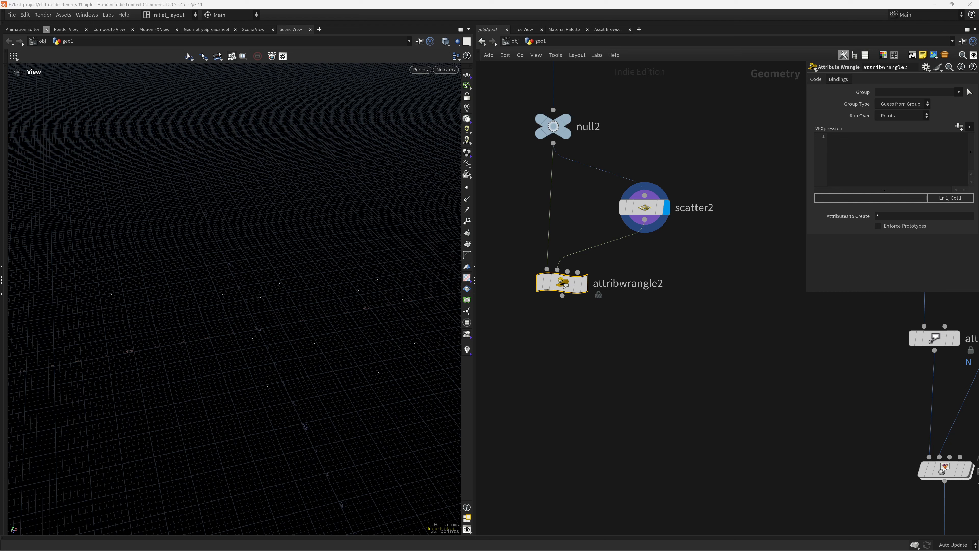
# - Make attribwrangle2 run over Primitives and enter the VEX code "i@_np = nearpoint(1,v@P);"
pyautogui.click(888, 119)
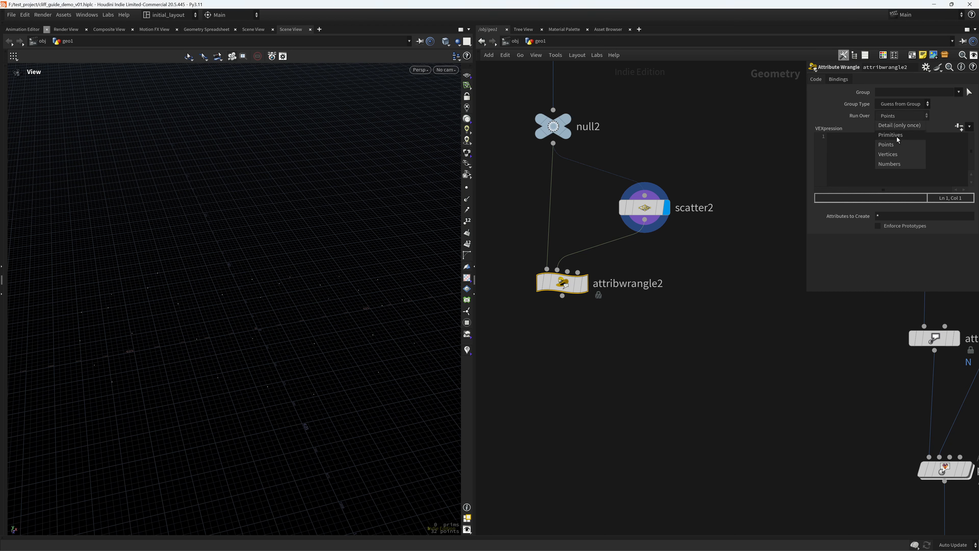
pyautogui.click(886, 143)
pyautogui.click(843, 154)
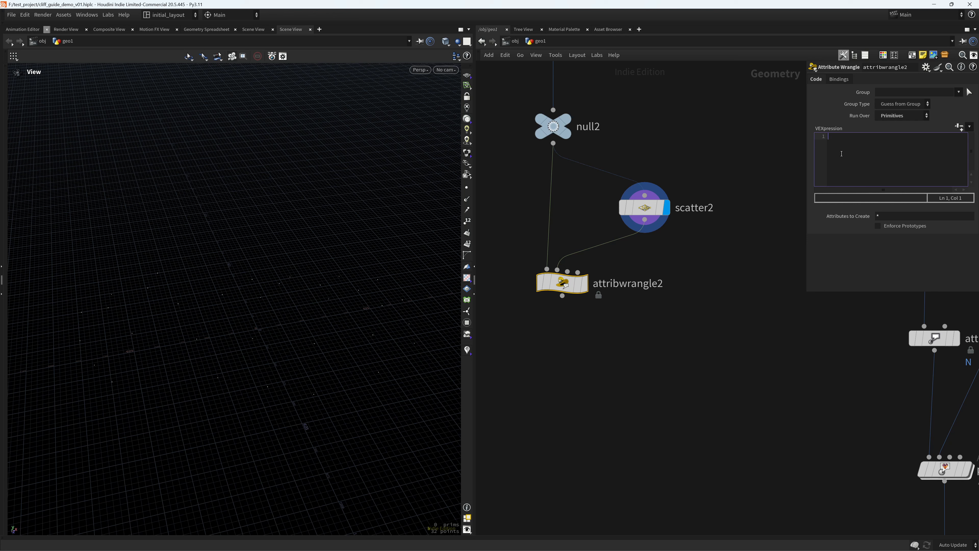
pyautogui.write('i@_np')
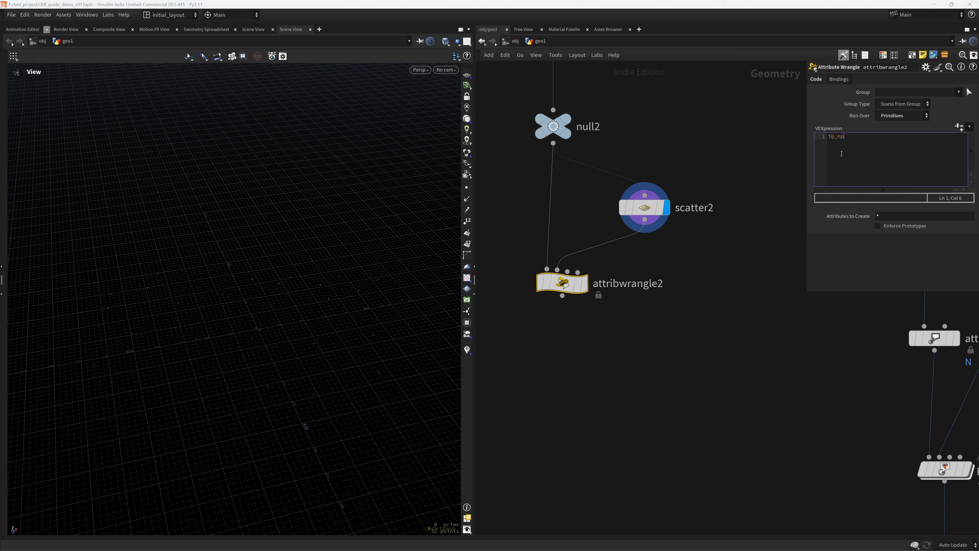
pyautogui.write(' = nearpoint(1,v@P);')
# - Display attribwrangle2, visualize its _np attribute as colours on the mesh, and save the scene
pyautogui.click(641, 344)
pyautogui.click(590, 255)
pyautogui.click(523, 282)
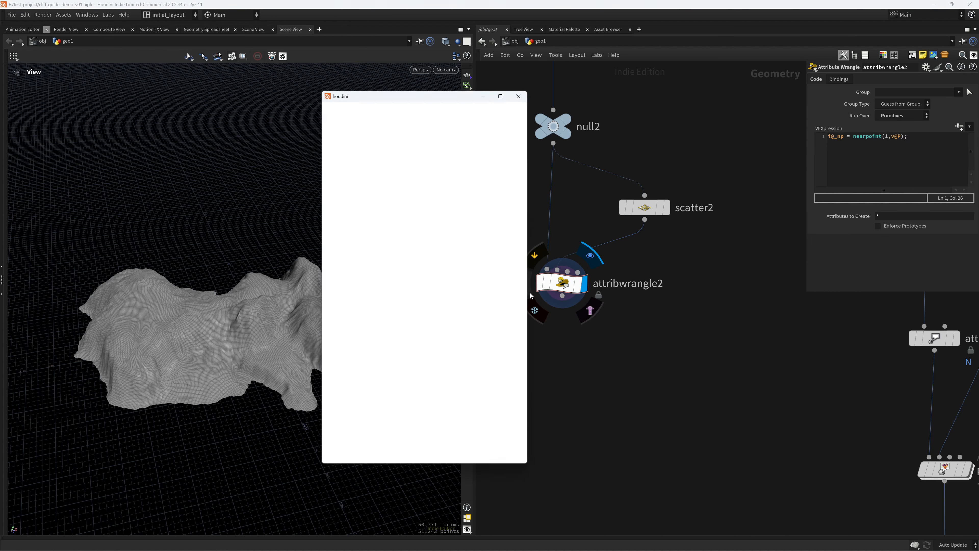
pyautogui.click(338, 223)
pyautogui.moveTo(293, 300); pyautogui.dragTo(290, 339)
pyautogui.scroll(2, 291, 339)
pyautogui.hotkey('ctrl', 's')
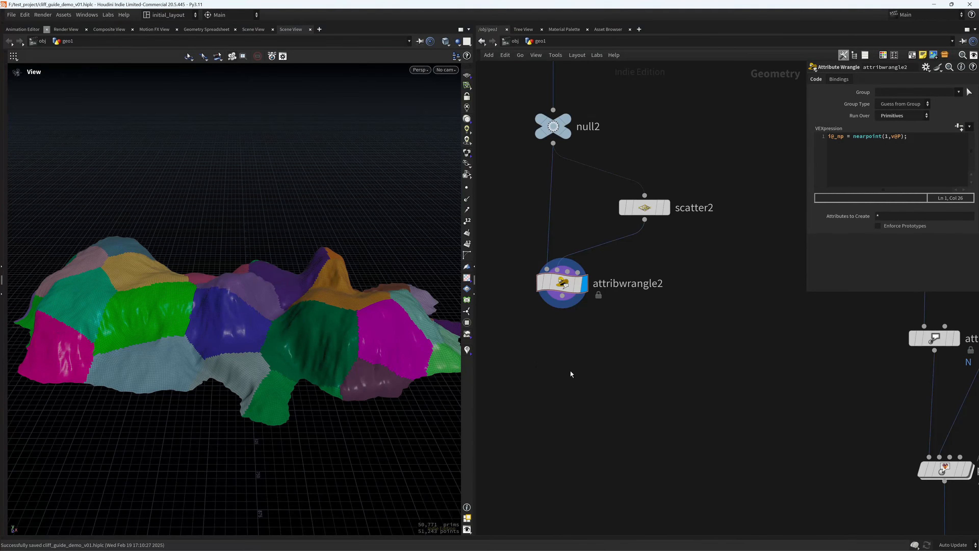
# - Place a For-Each Named Primitive loop below attribwrangle2
pyautogui.moveTo(571, 374); pyautogui.dragTo(577, 360, button='middle')
pyautogui.press('Tab')
pyautogui.write('for')
pyautogui.press('Down')
pyautogui.press('Down')
pyautogui.press('Down')
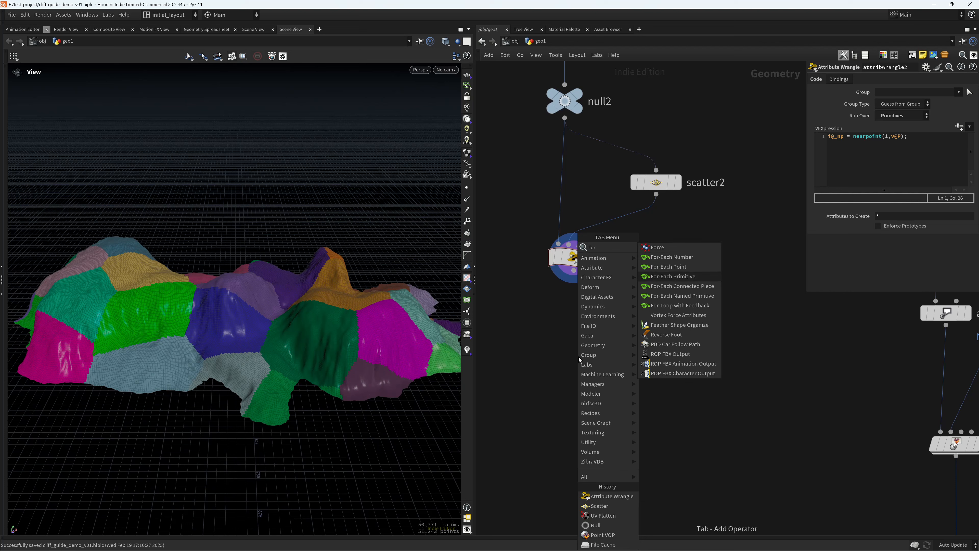
pyautogui.press('Down')
pyautogui.press('Down')
pyautogui.press('Return')
pyautogui.click(578, 357)
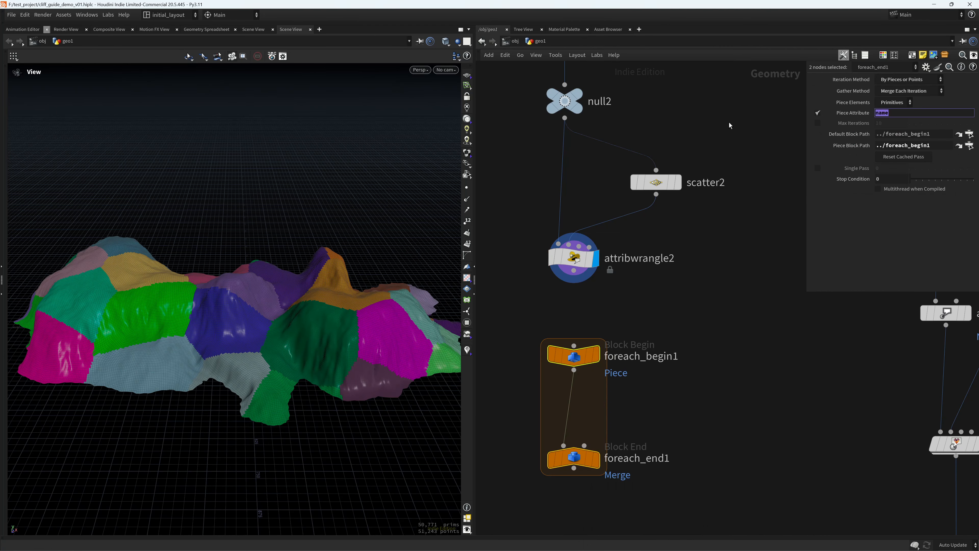
# - Set the loop's Piece Attribute to _np, feed attribwrangle2 into foreach_begin1, and display the merged foreach_end1 output
pyautogui.write('_np')
pyautogui.press('Return')
pyautogui.moveTo(574, 271); pyautogui.dragTo(574, 346)
pyautogui.click(595, 354)
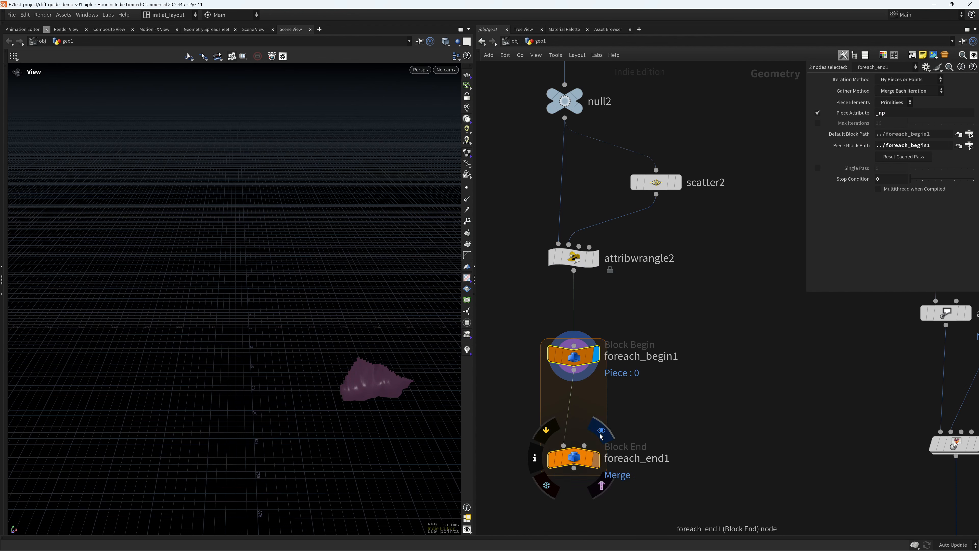
pyautogui.click(596, 456)
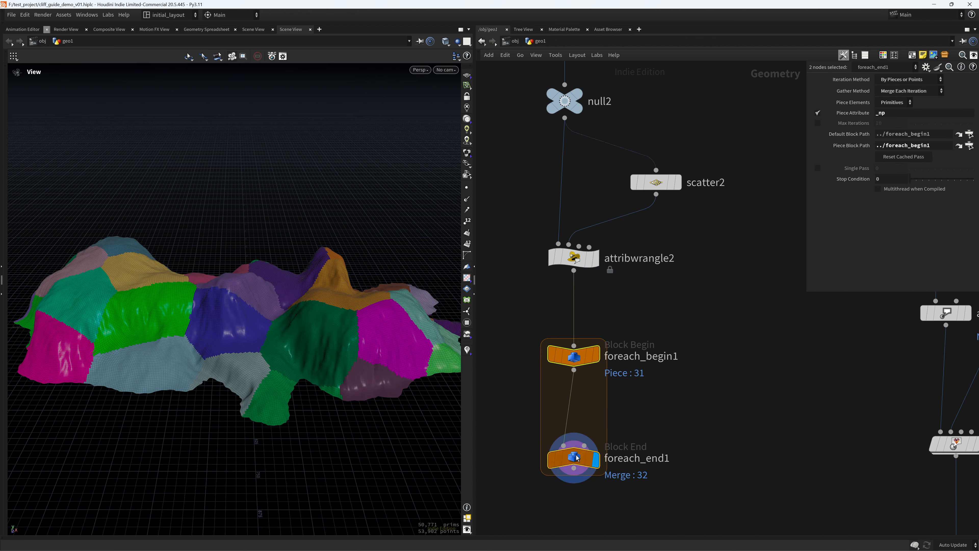
# - Preview an individual loop piece with foreach_end1's Single Pass set to 4, and turn Single Pass off again
pyautogui.click(817, 168)
pyautogui.moveTo(923, 168)
pyautogui.mouseDown()
pyautogui.moveTo(954, 173)
pyautogui.moveTo(928, 174)
pyautogui.mouseUp()
pyautogui.click(818, 168)
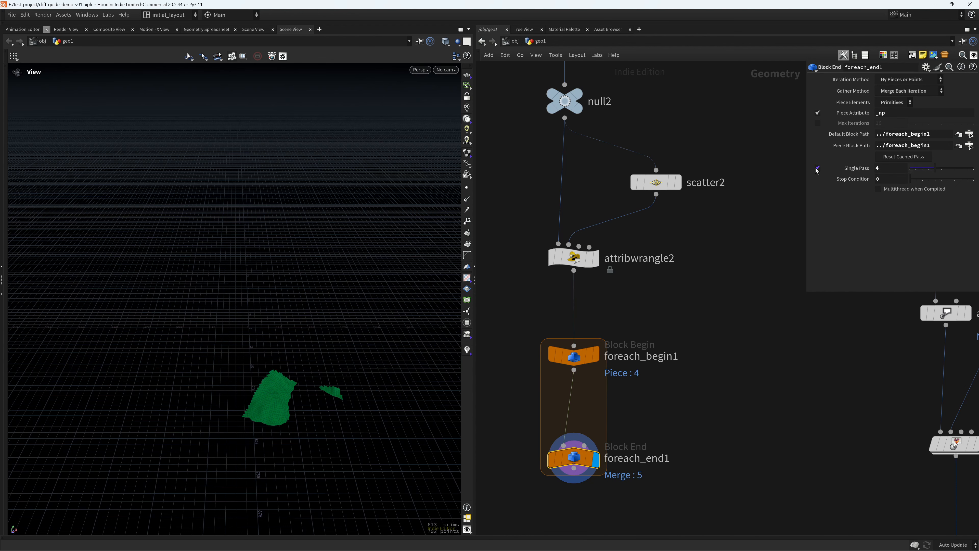
# - Move foreach_begin1 up, insert a UV Flatten node inside the loop, and display its result
pyautogui.click(596, 354)
pyautogui.moveTo(574, 372); pyautogui.dragTo(575, 341)
pyautogui.click(577, 378)
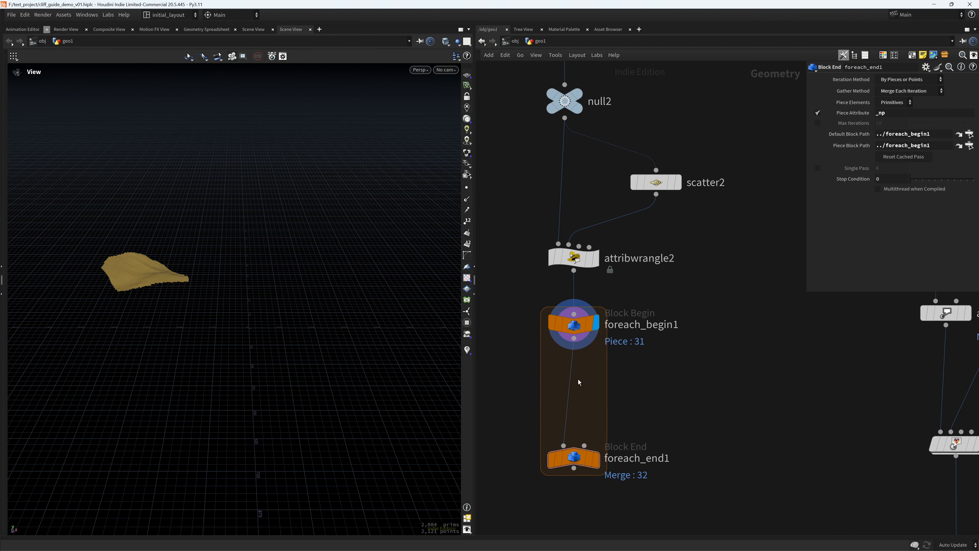
pyautogui.press('Tab')
pyautogui.write('uvf')
pyautogui.press('Return')
pyautogui.press('Return')
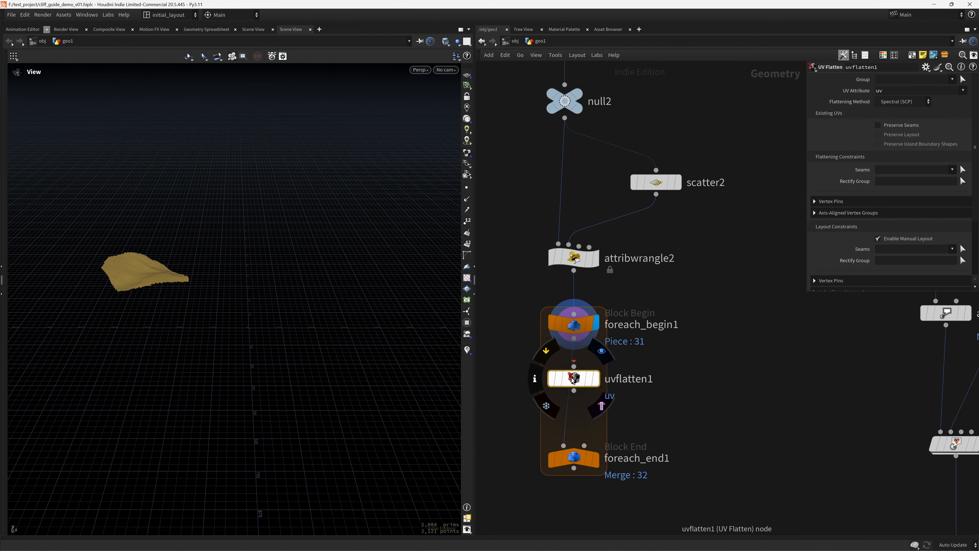
pyautogui.click(596, 378)
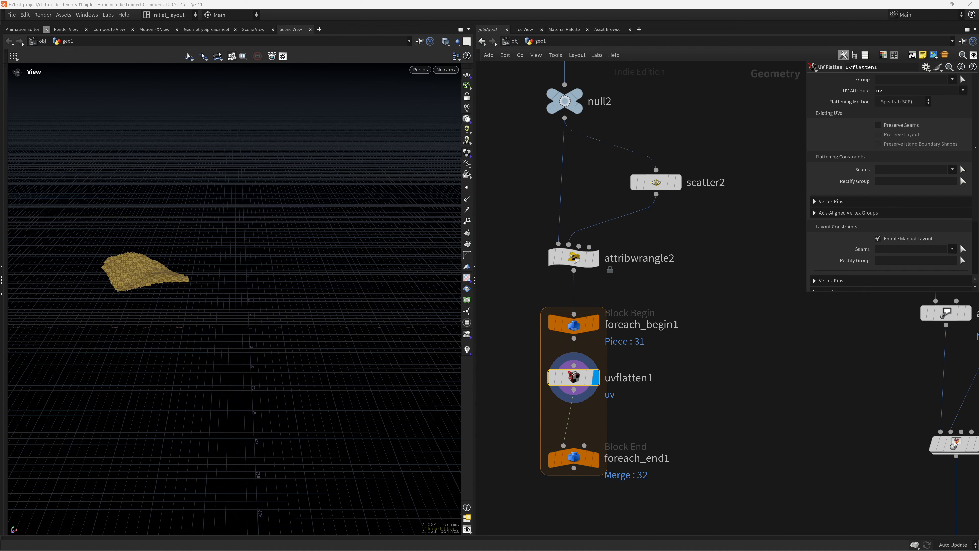
# - Disable manual layout on uvflatten1, display foreach_end1 to see the flattened pieces together, and save the scene
pyautogui.click(913, 239)
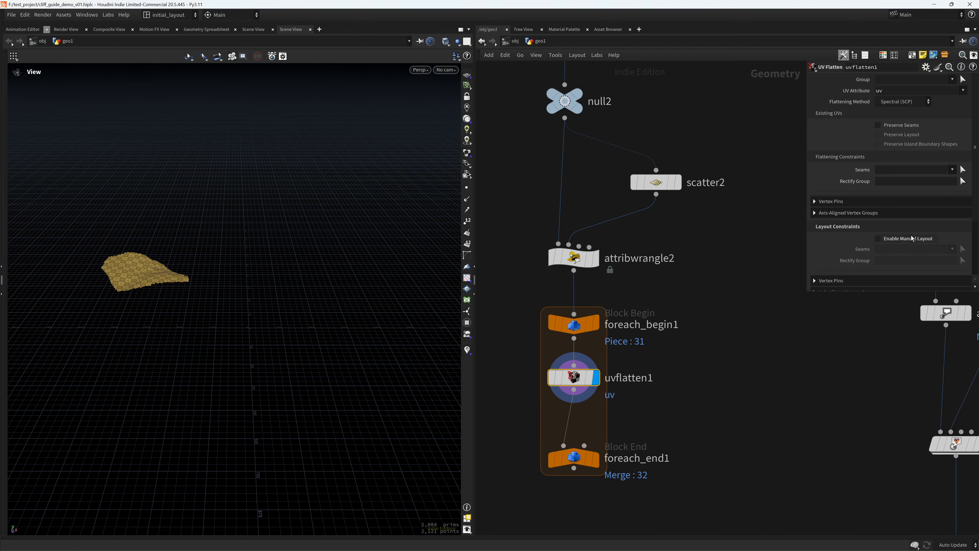
pyautogui.moveTo(642, 423); pyautogui.dragTo(664, 390, button='middle')
pyautogui.click(618, 425)
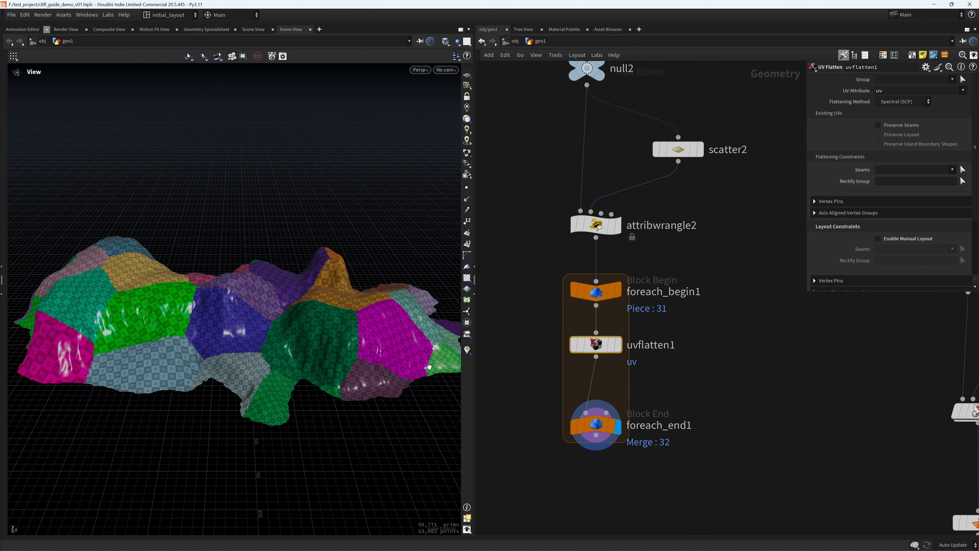
pyautogui.moveTo(273, 375); pyautogui.dragTo(351, 375, button='right')
pyautogui.moveTo(631, 497); pyautogui.dragTo(636, 403, button='middle')
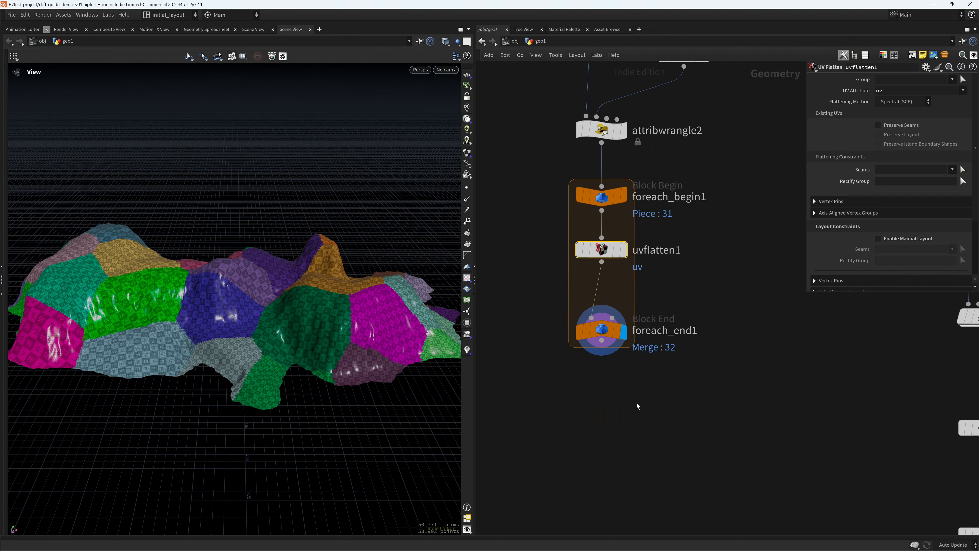
pyautogui.hotkey('ctrl', 's')
# - Add a UV Layout node below foreach_end1 and check the loop's current UVs in the UV view
pyautogui.press('Tab')
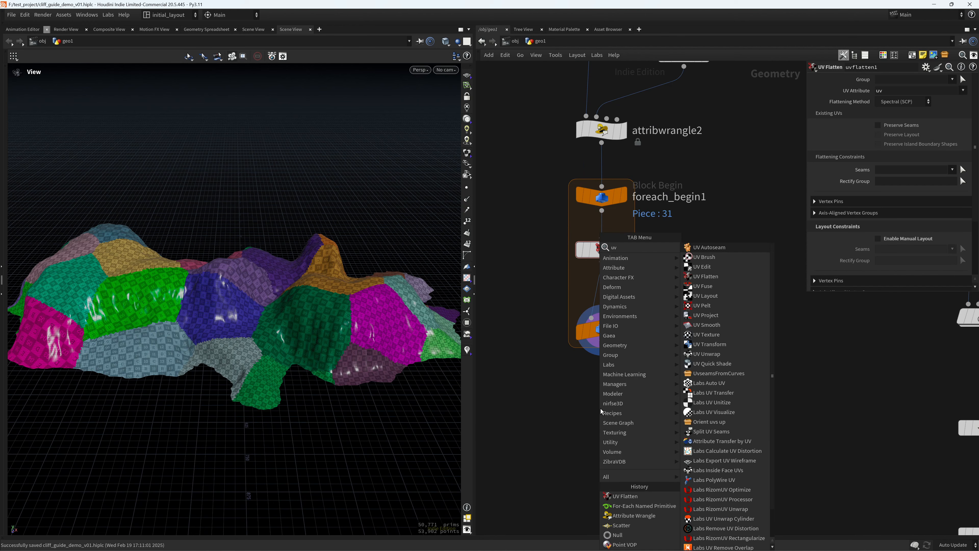
pyautogui.write('uvlayout')
pyautogui.press('Return')
pyautogui.hotkey('space', '5')
pyautogui.moveTo(296, 330)
pyautogui.mouseDown(button='right')
pyautogui.moveTo(279, 326)
pyautogui.moveTo(305, 328)
pyautogui.mouseUp(button='right')
pyautogui.hotkey('space', '1')
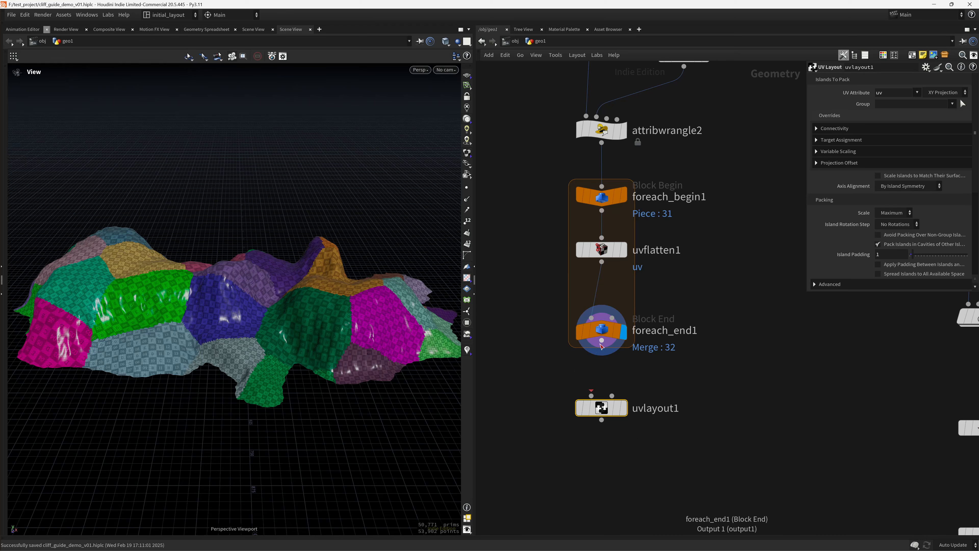
# - Connect foreach_end1 to uvlayout1, display it, and check the packed islands in the UV and perspective views
pyautogui.moveTo(602, 340); pyautogui.dragTo(592, 396)
pyautogui.click(624, 407)
pyautogui.moveTo(266, 313); pyautogui.dragTo(307, 341, button='right')
pyautogui.hotkey('space', '5')
pyautogui.hotkey('space', '1')
pyautogui.moveTo(511, 374); pyautogui.dragTo(662, 441)
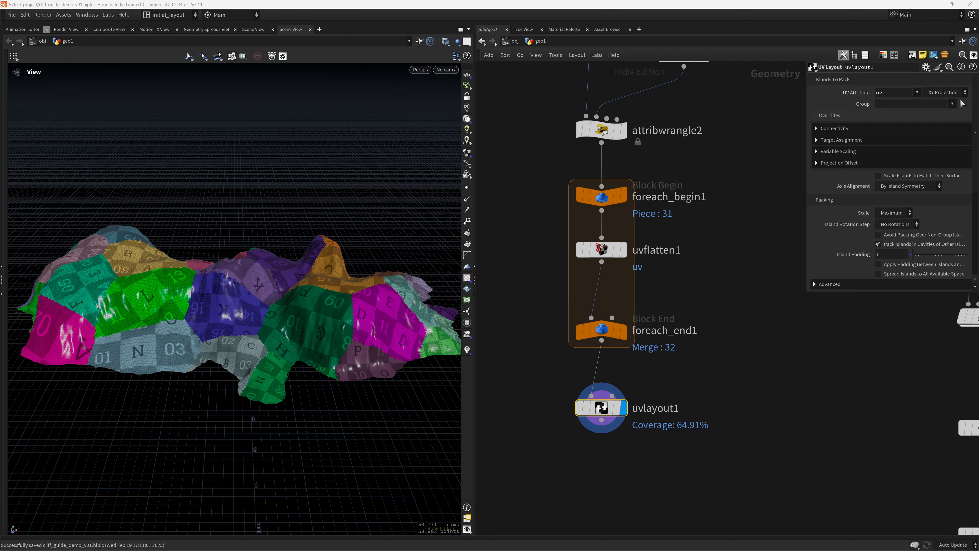
pyautogui.moveTo(333, 331); pyautogui.dragTo(353, 330, button='right')
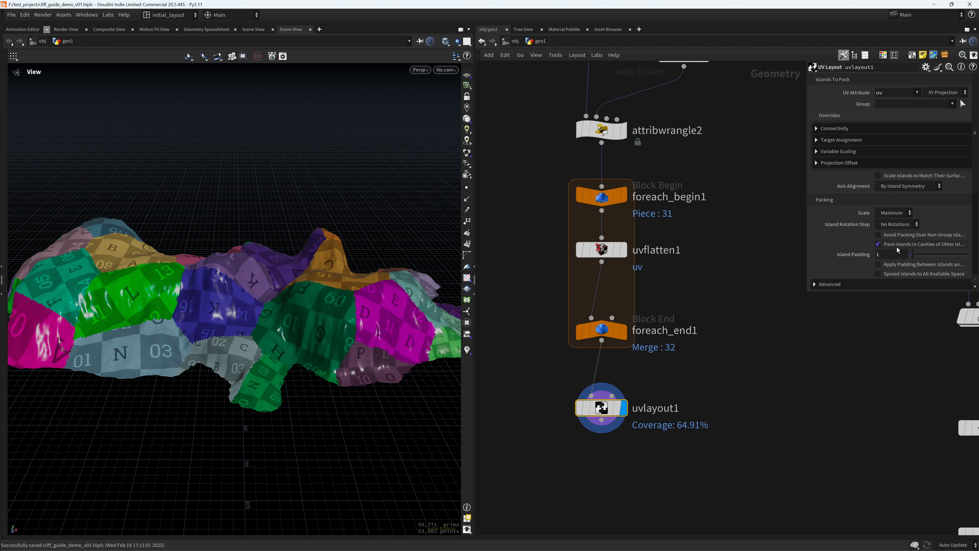
# - Set uvlayout1's Island Padding to 10, enable padding between islands and spreading to all available space, check the UVs, and save
pyautogui.click(905, 266)
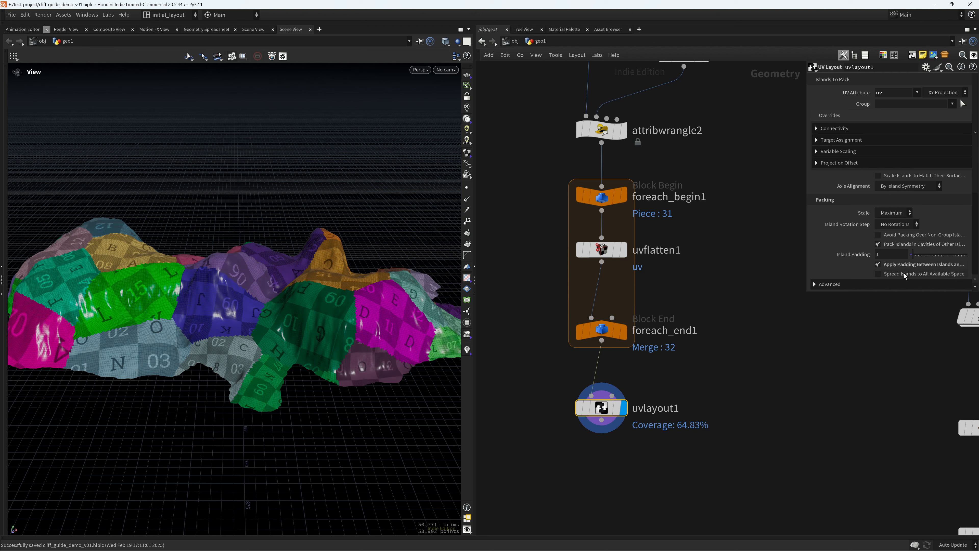
pyautogui.click(884, 258)
pyautogui.press('Return')
pyautogui.moveTo(291, 318); pyautogui.dragTo(294, 338, button='right')
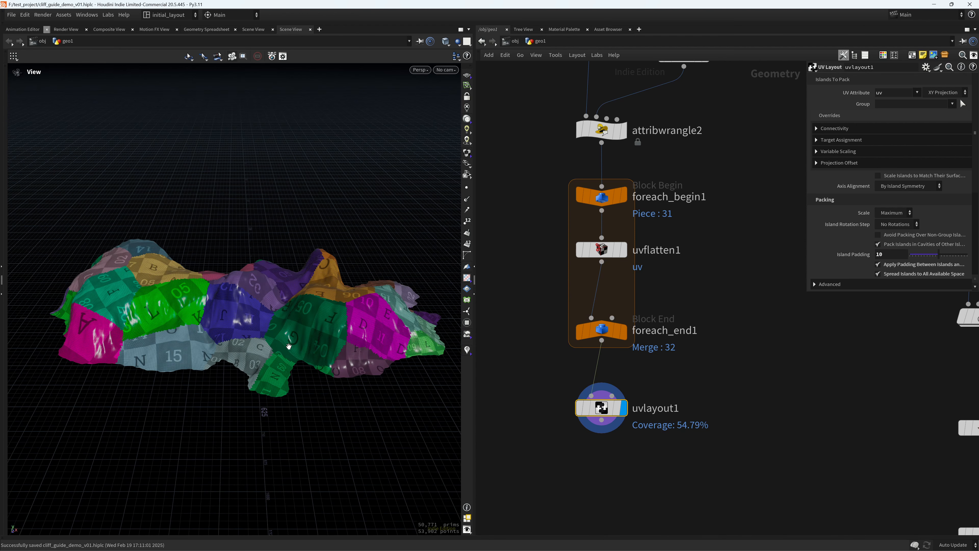
pyautogui.hotkey('space', '5')
pyautogui.moveTo(927, 258)
pyautogui.mouseDown()
pyautogui.moveTo(913, 259)
pyautogui.moveTo(939, 259)
pyautogui.mouseUp()
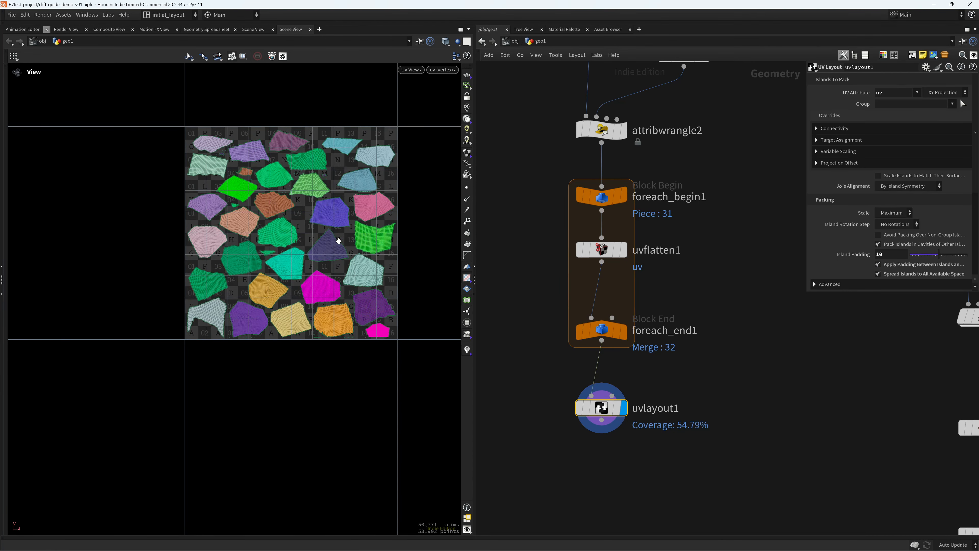
pyautogui.scroll(4, 308, 250)
pyautogui.hotkey('space', '1')
pyautogui.moveTo(316, 303)
pyautogui.mouseDown(button='right')
pyautogui.moveTo(307, 317)
pyautogui.moveTo(332, 297)
pyautogui.mouseUp(button='right')
pyautogui.hotkey('ctrl', 's')
pyautogui.moveTo(595, 439); pyautogui.dragTo(601, 394, button='middle')
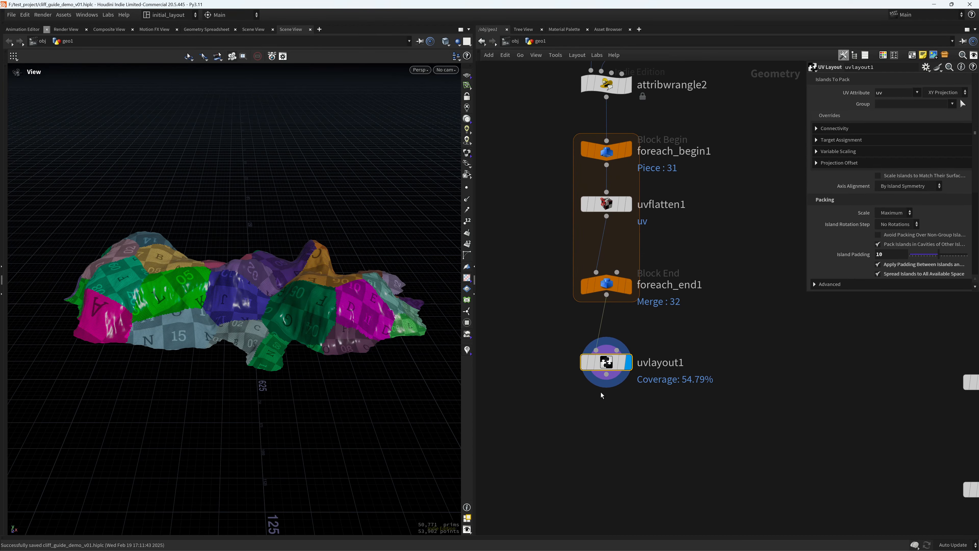
# - Inspect the textured mesh up close, then add a Fuse node after uvlayout1 and display its result
pyautogui.moveTo(314, 313); pyautogui.dragTo(405, 344, button='right')
pyautogui.hotkey('shift', 'w')
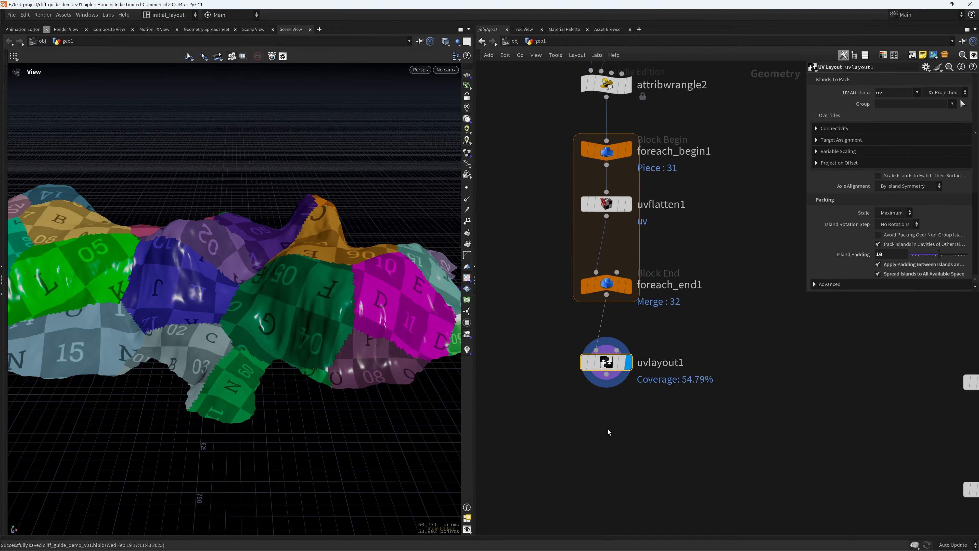
pyautogui.hotkey('shift', 'w')
pyautogui.hotkey('shift', 'w')
pyautogui.press('Tab')
pyautogui.write('fuse')
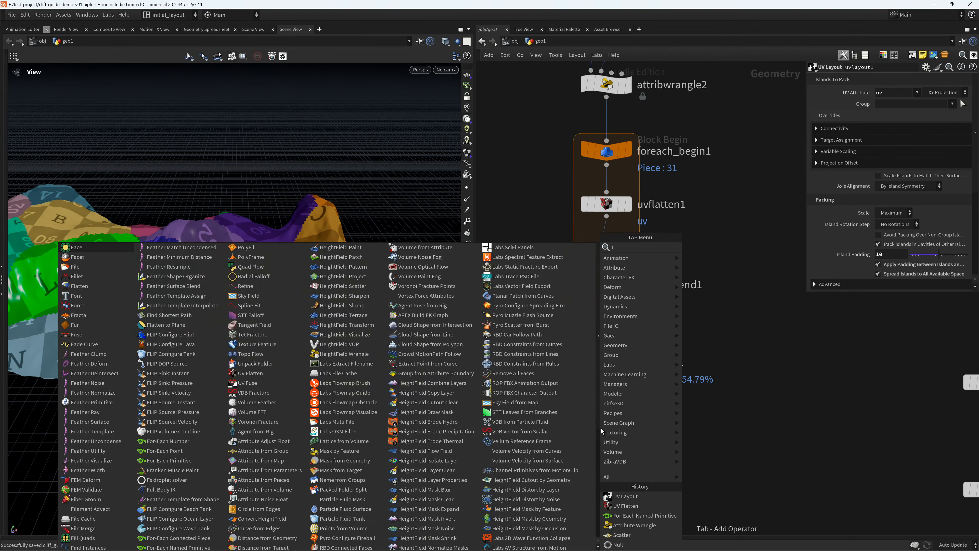
pyautogui.press('Return')
pyautogui.click(601, 427)
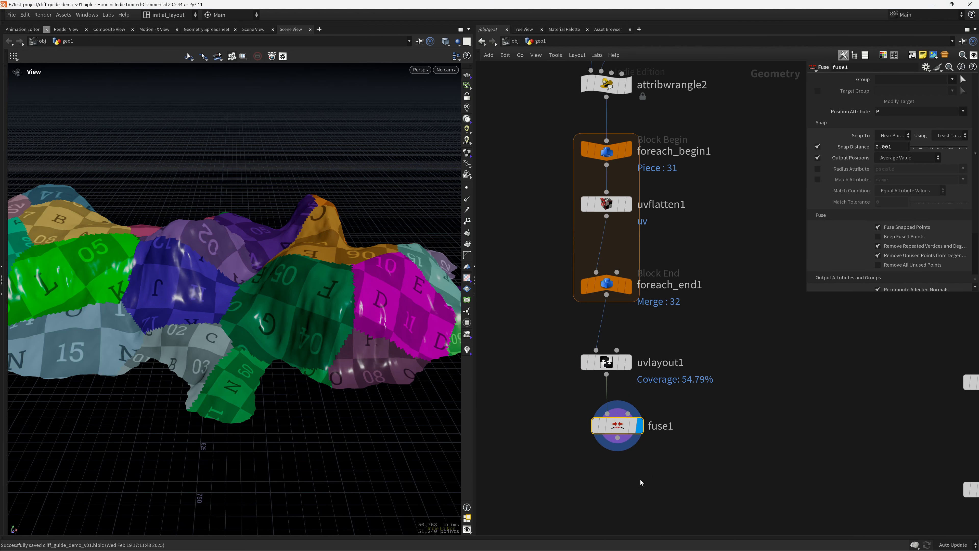
# - Add a Labs Soften Normals node below fuse1, connect it to fuse1's output, and display it
pyautogui.moveTo(619, 493); pyautogui.dragTo(594, 414, button='middle')
pyautogui.press('Tab')
pyautogui.write('soft')
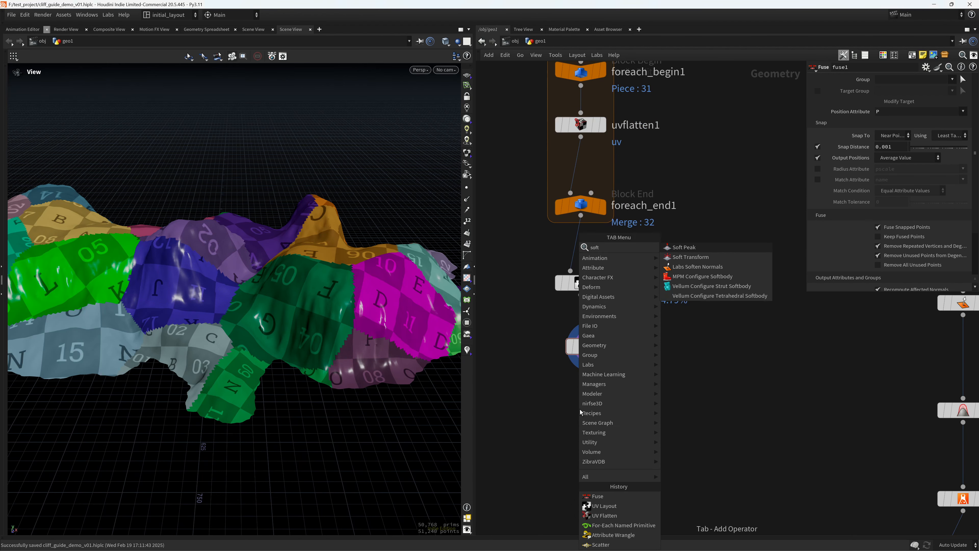
pyautogui.press('Down')
pyautogui.press('Down')
pyautogui.press('Return')
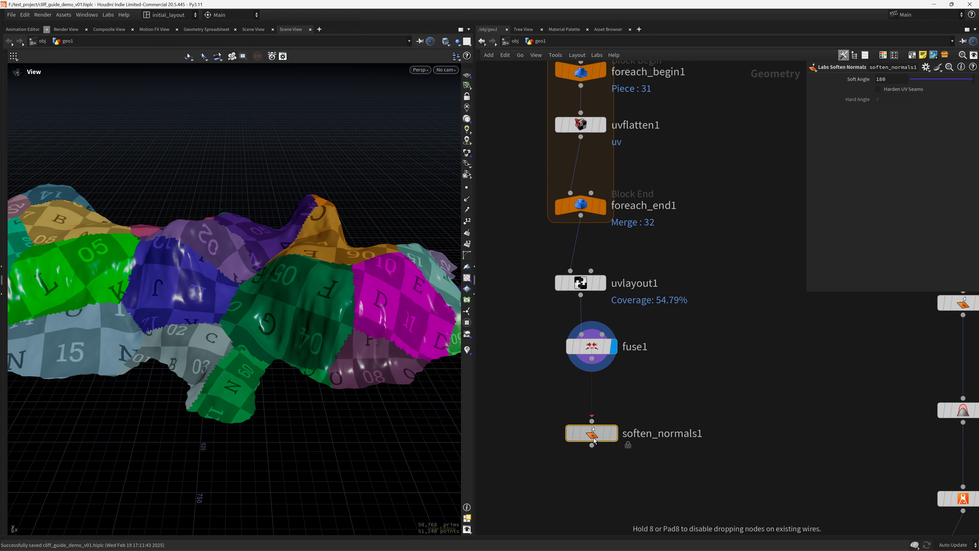
pyautogui.click(591, 434)
pyautogui.moveTo(592, 359); pyautogui.dragTo(592, 423)
# - Add a File Cache node below soften_normals1, wire it in, and display it
pyautogui.moveTo(582, 507); pyautogui.dragTo(575, 401, button='middle')
pyautogui.click(574, 401)
pyautogui.press('Tab')
pyautogui.write('filec')
pyautogui.press('Return')
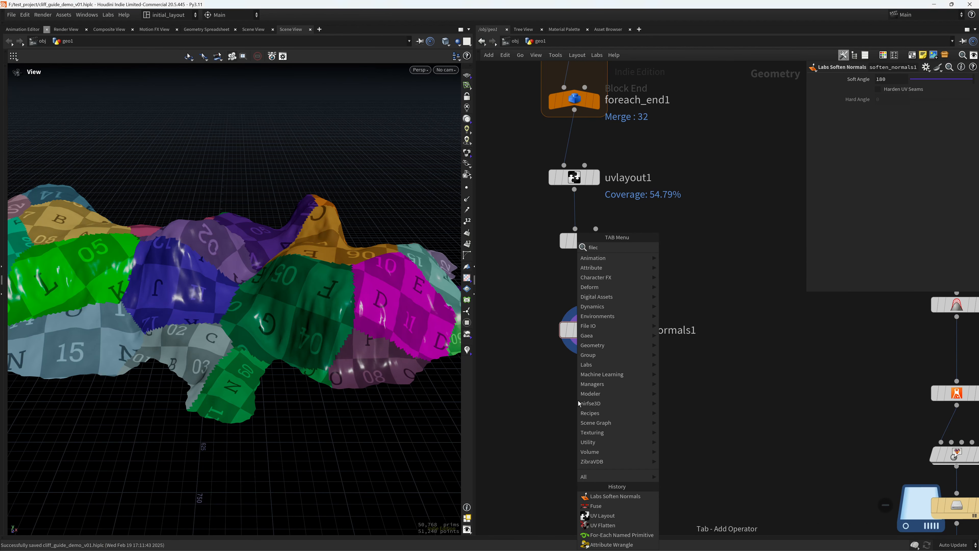
pyautogui.click(574, 401)
pyautogui.moveTo(592, 402); pyautogui.dragTo(604, 409)
pyautogui.click(922, 91)
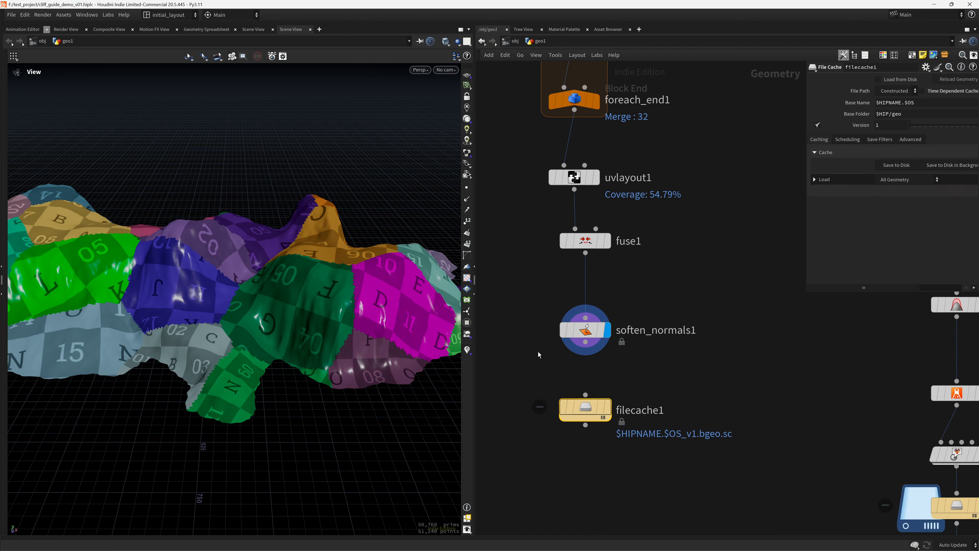
# - Rename the new File Cache node cliff_base_lp_cache and save its geometry to disk
pyautogui.doubleClick(643, 417)
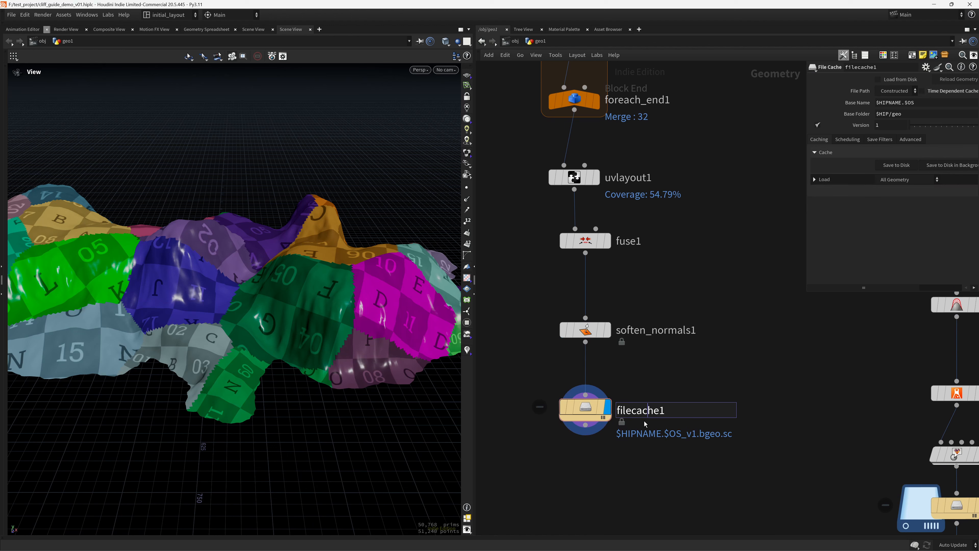
pyautogui.write('cliff_base_lp_cache')
pyautogui.press('Return')
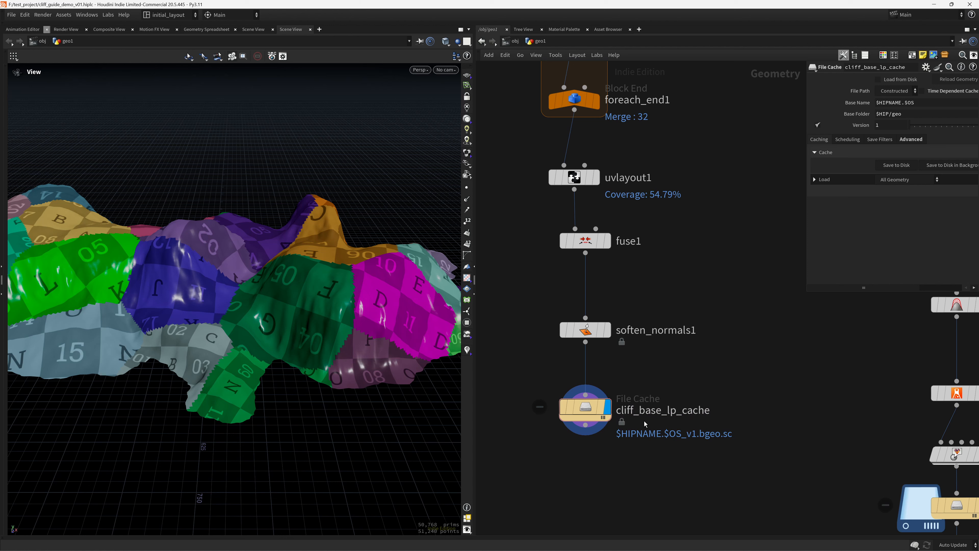
pyautogui.click(900, 166)
pyautogui.moveTo(679, 368); pyautogui.dragTo(691, 340, button='middle')
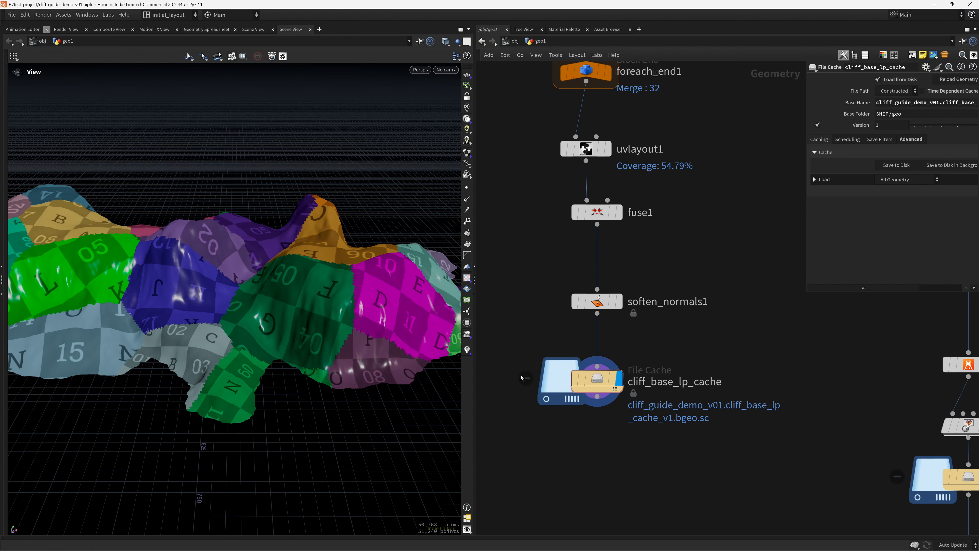
# - Turn off the _np attribute visualization through cliff_base_lp_cache's node info, check the UV and perspective views, and save the scene
pyautogui.click(561, 380)
pyautogui.click(368, 282)
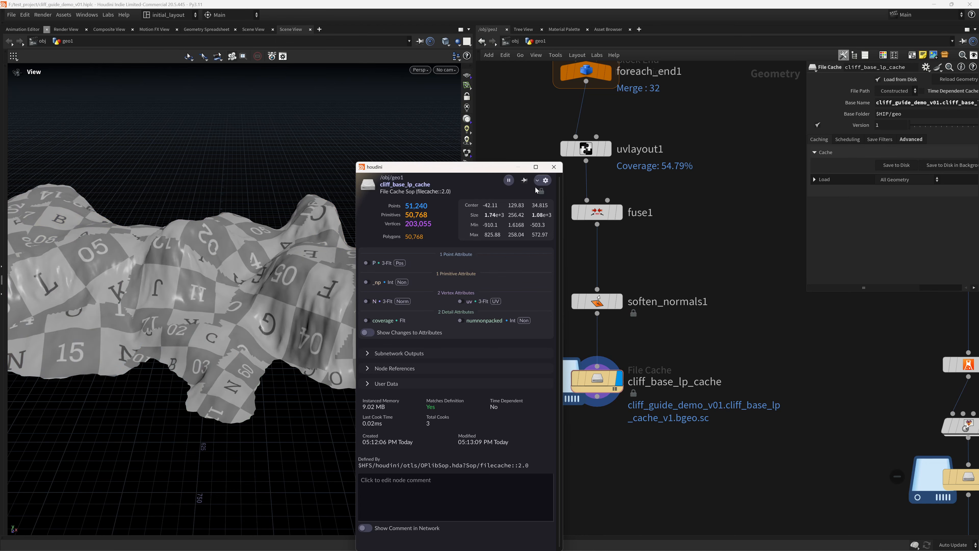
pyautogui.hotkey('space', '5')
pyautogui.hotkey('space', '1')
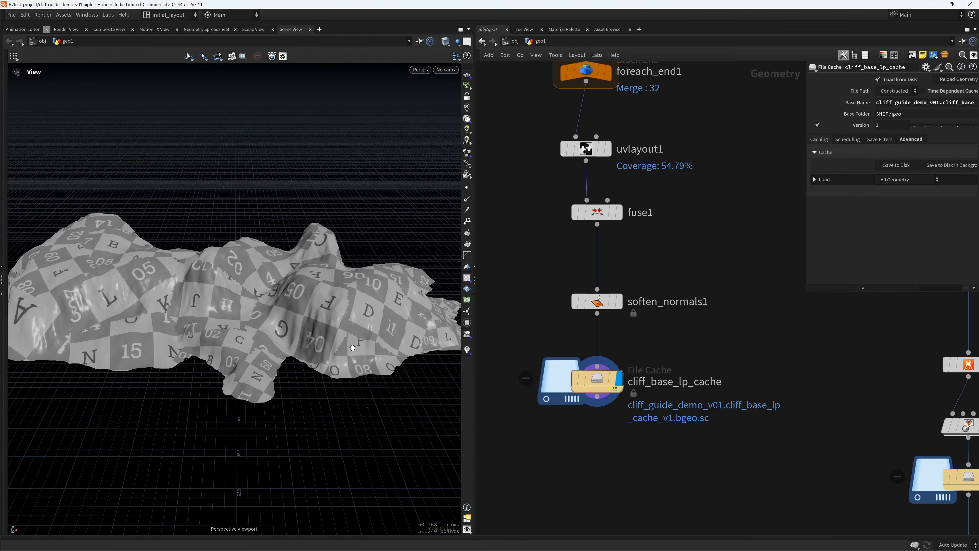
pyautogui.hotkey('ctrl', 's')
# - Add a Null node below cliff_base_lp_cache and connect it to the cache's output
pyautogui.moveTo(631, 487); pyautogui.dragTo(583, 374, button='middle')
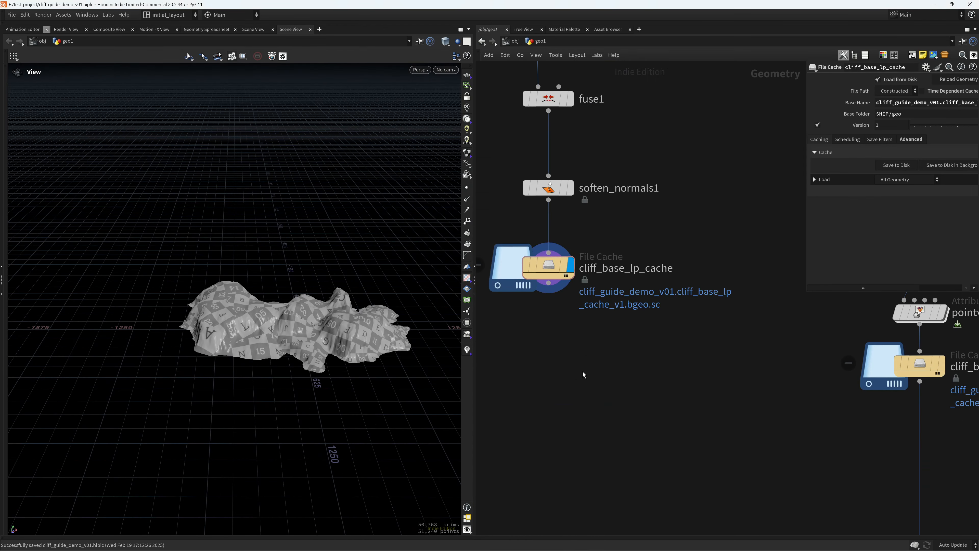
pyautogui.press('Tab')
pyautogui.write('null')
pyautogui.press('Return')
pyautogui.click(543, 392)
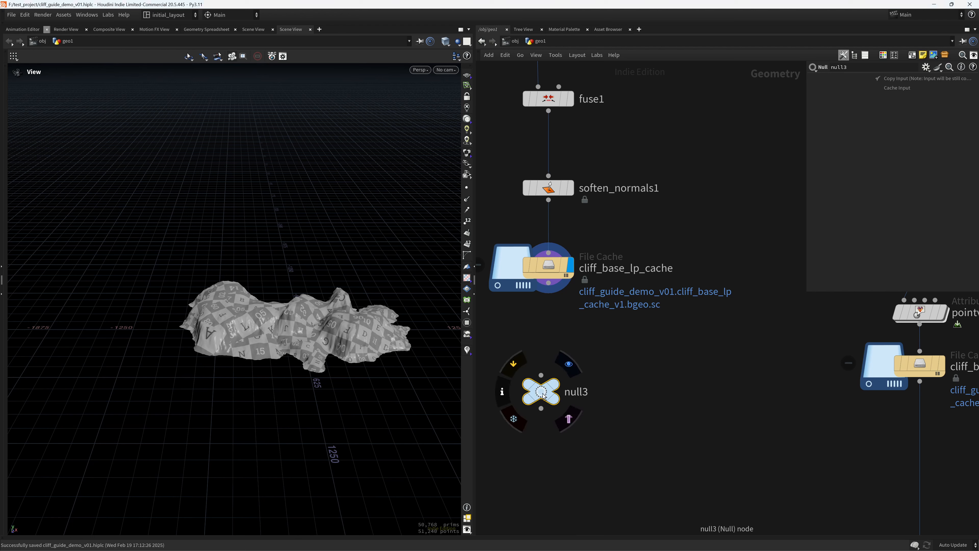
pyautogui.moveTo(542, 392); pyautogui.dragTo(550, 407)
pyautogui.moveTo(548, 282); pyautogui.dragTo(548, 390)
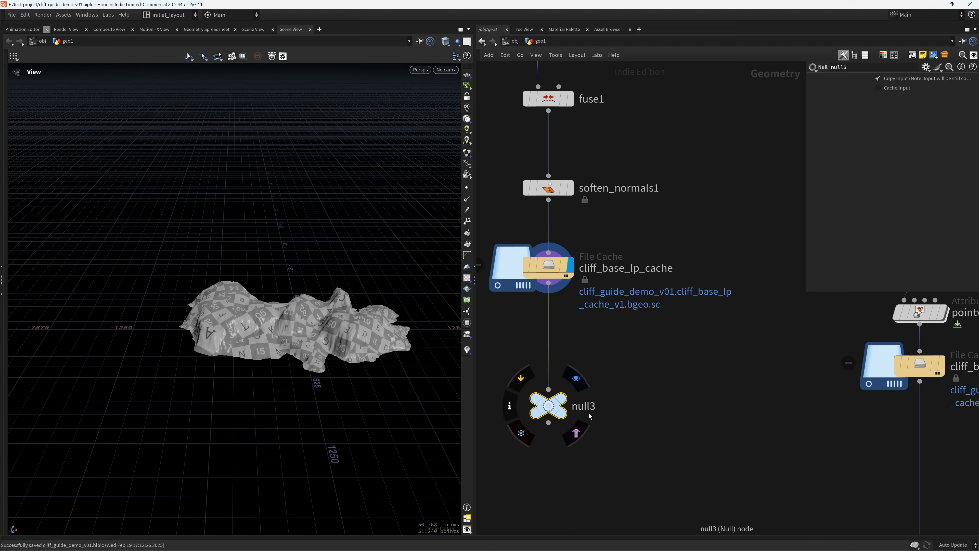
# - Rename the new Null node OUT_CLIFF, display it, and save the scene
pyautogui.doubleClick(589, 414)
pyautogui.write('OUT_CLI')
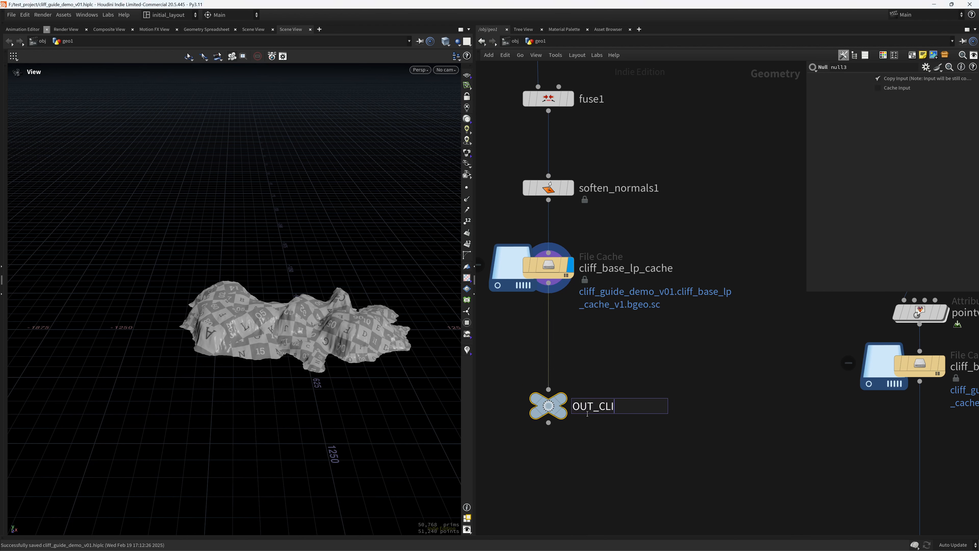
pyautogui.write('FF')
pyautogui.press('Return')
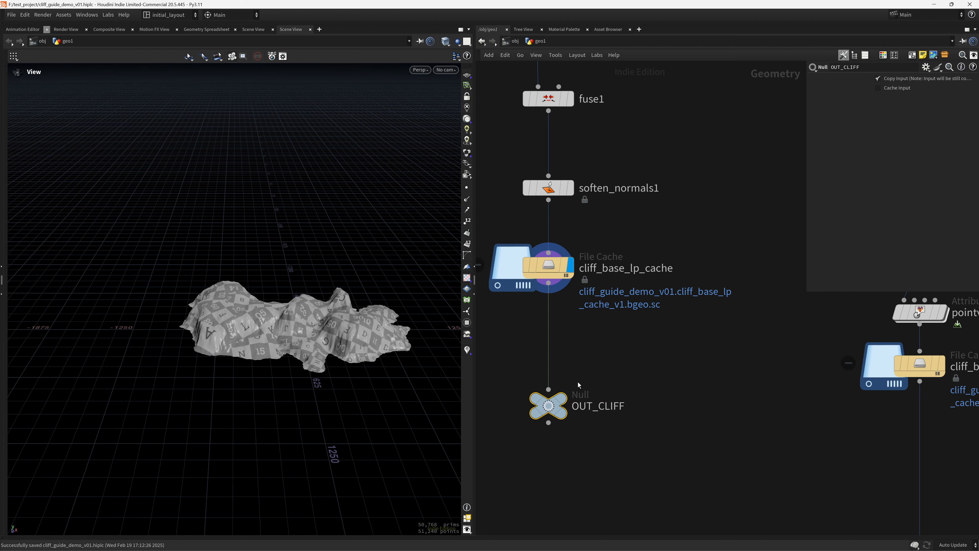
pyautogui.click(575, 379)
pyautogui.hotkey('ctrl', 's')
pyautogui.scroll(3, 380, 317)
pyautogui.moveTo(380, 317); pyautogui.dragTo(312, 344, button='middle')
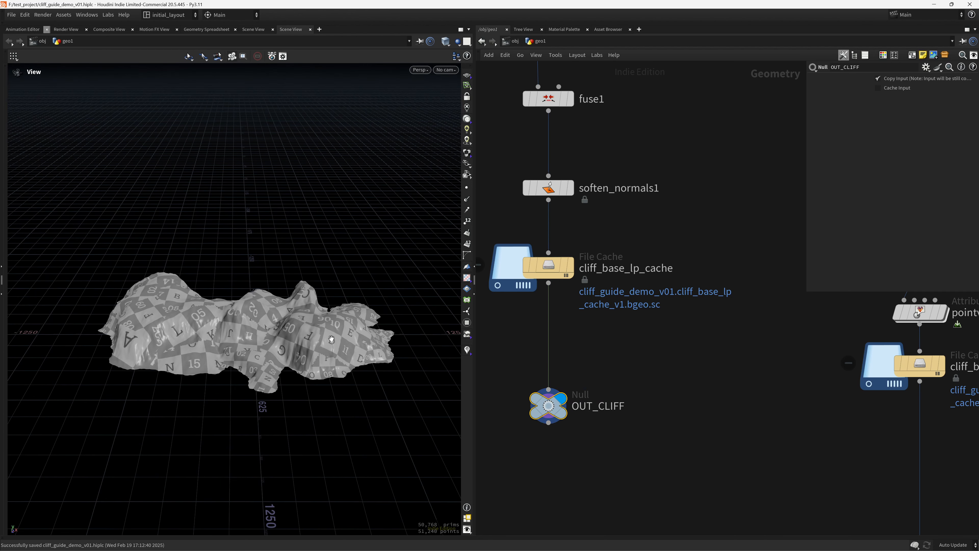
pyautogui.scroll(-2, 331, 339)
pyautogui.scroll(-6, 596, 368)
pyautogui.hotkey('ctrl', 's')
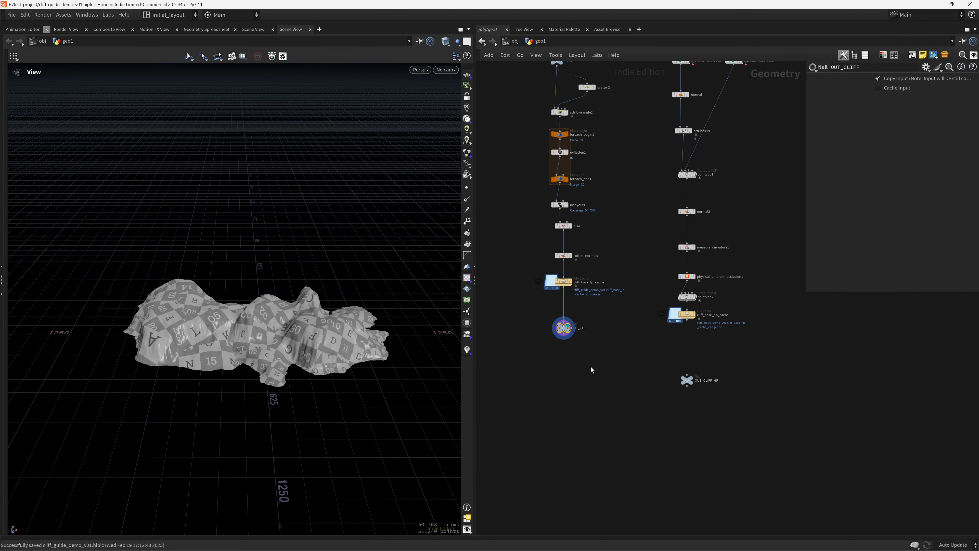
# - Add a Labs Maps Baker node and place it well below OUT_CLIFF, leaving room between them
pyautogui.scroll(5, 591, 366)
pyautogui.scroll(-3, 604, 353)
pyautogui.scroll(3, 616, 362)
pyautogui.scroll(-3, 603, 353)
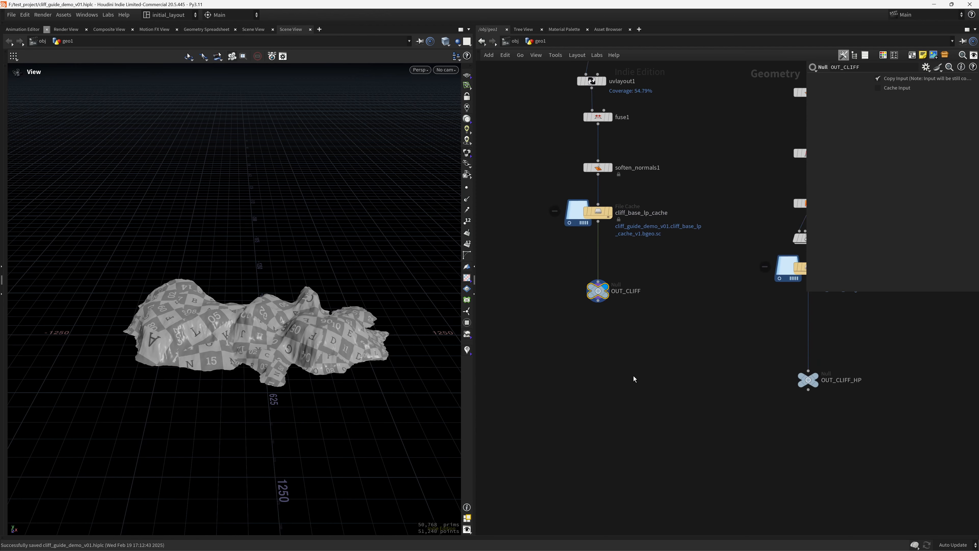
pyautogui.scroll(3, 633, 379)
pyautogui.press('Tab')
pyautogui.write('labs')
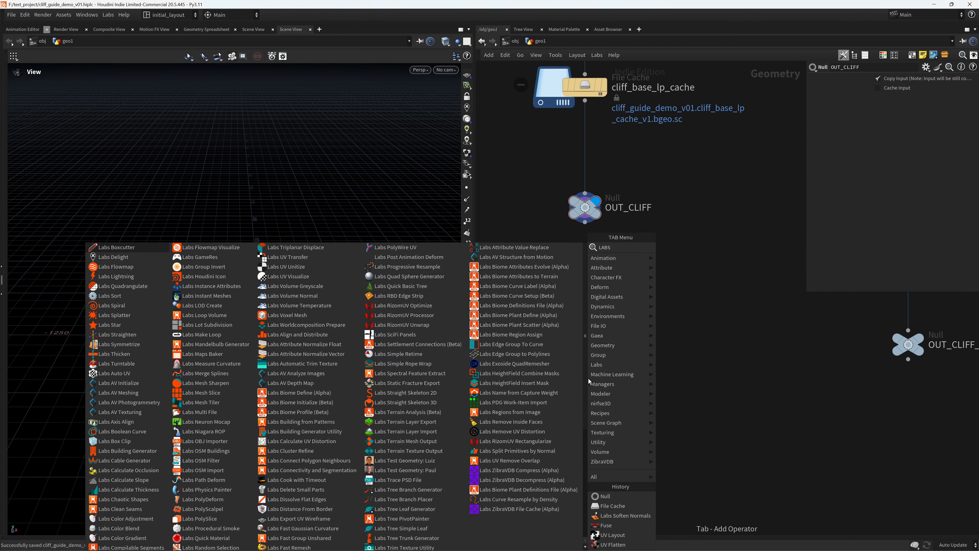
pyautogui.write('MAP')
pyautogui.press('Return')
pyautogui.click(588, 377)
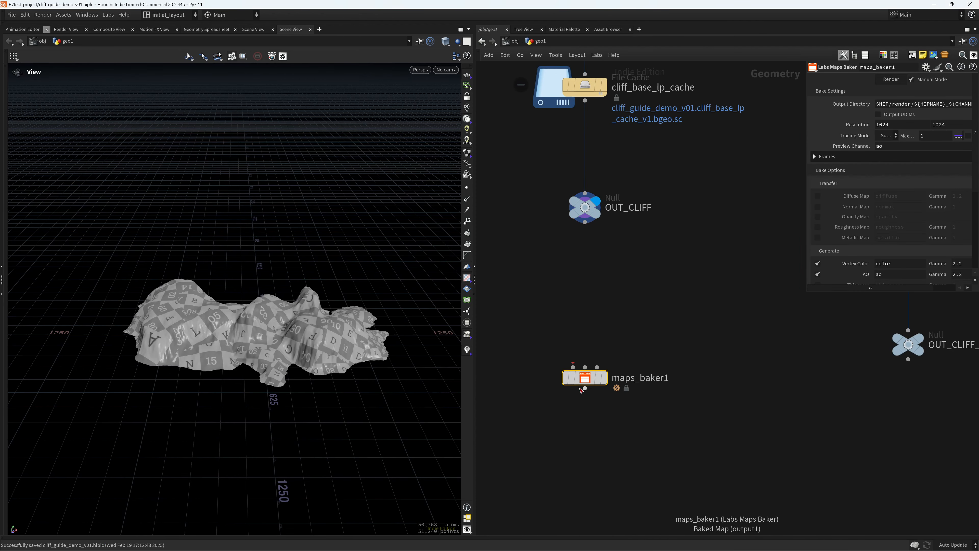
pyautogui.moveTo(587, 381); pyautogui.dragTo(597, 435)
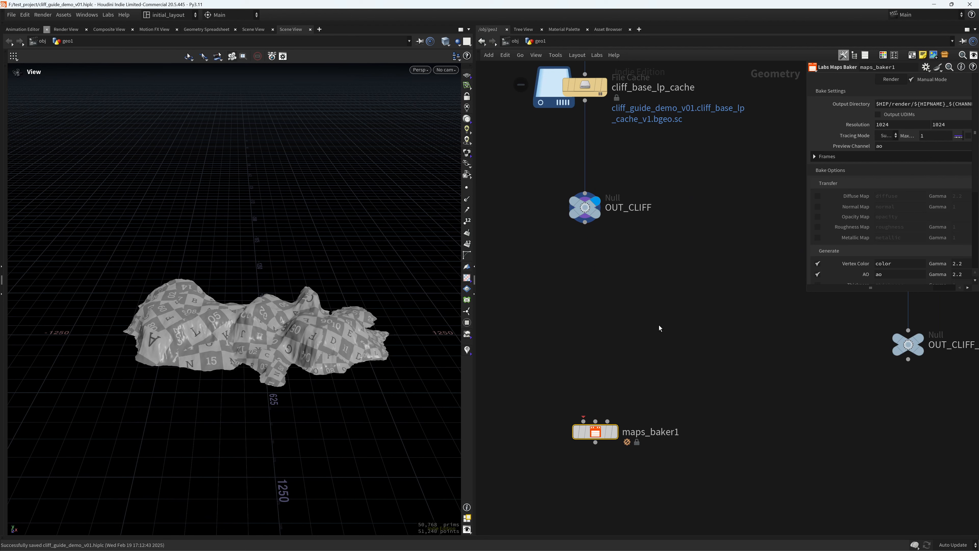
pyautogui.scroll(-6, 659, 363)
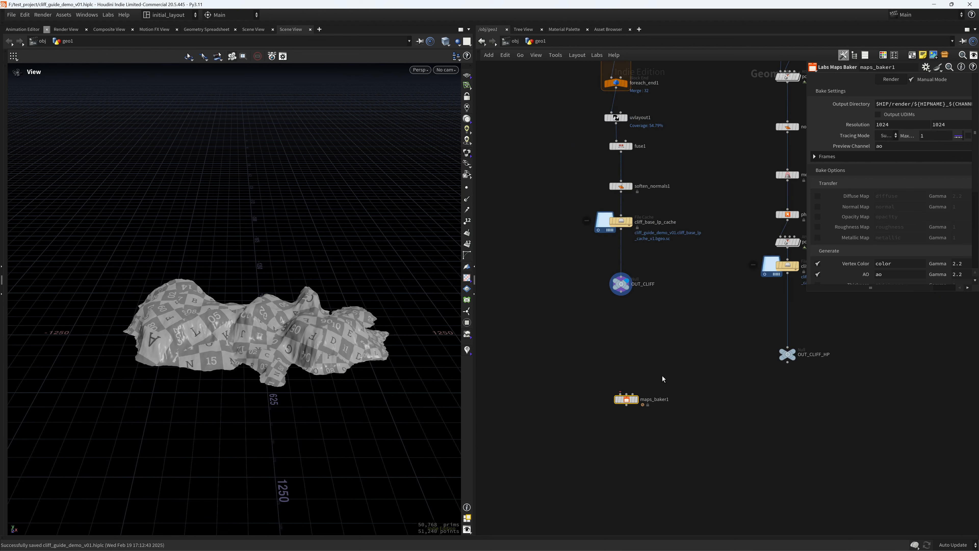
pyautogui.moveTo(662, 376); pyautogui.dragTo(634, 371, button='middle')
pyautogui.scroll(5, 600, 370)
pyautogui.moveTo(532, 377); pyautogui.dragTo(701, 475)
pyautogui.scroll(-3, 617, 363)
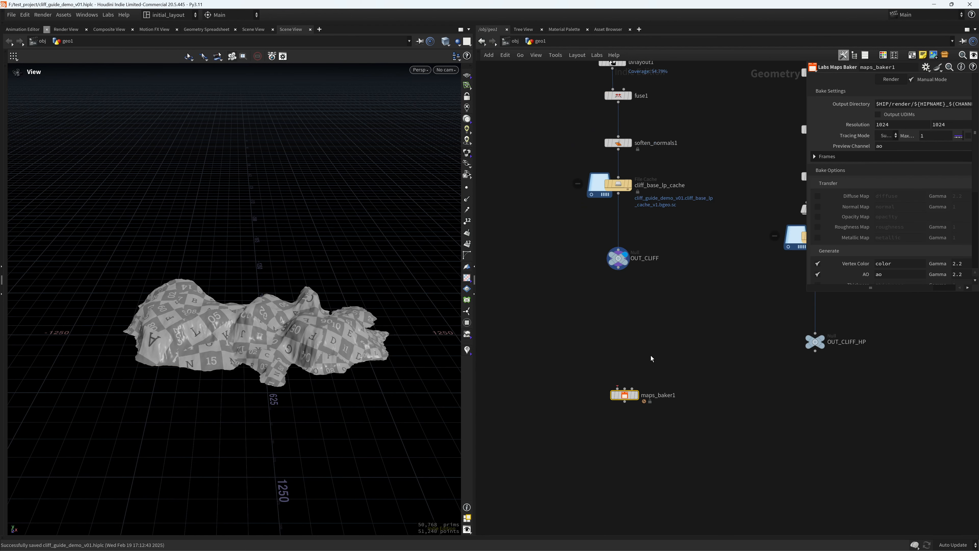
pyautogui.scroll(4, 651, 355)
pyautogui.scroll(-3, 687, 362)
pyautogui.moveTo(688, 363); pyautogui.dragTo(671, 360, button='middle')
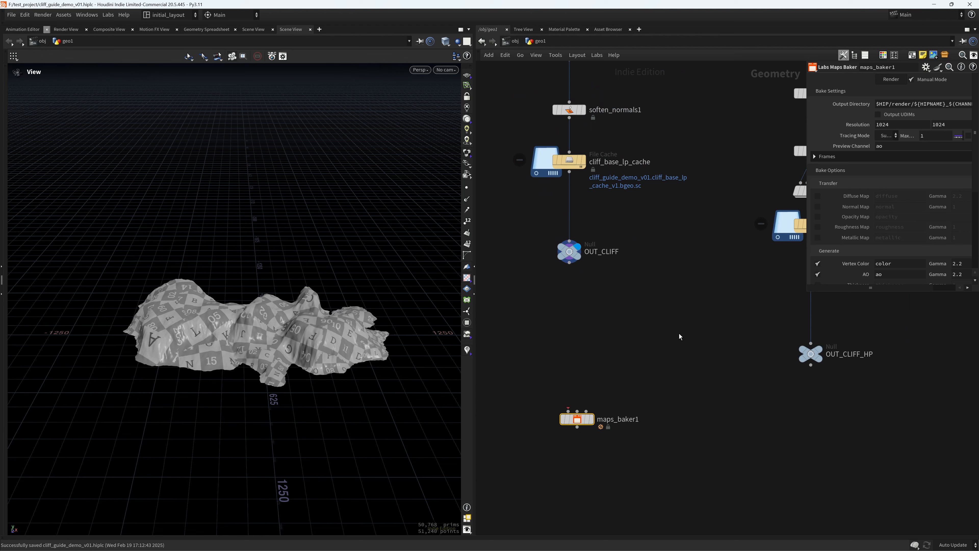
pyautogui.scroll(3, 623, 343)
pyautogui.scroll(-3, 622, 343)
pyautogui.scroll(3, 621, 344)
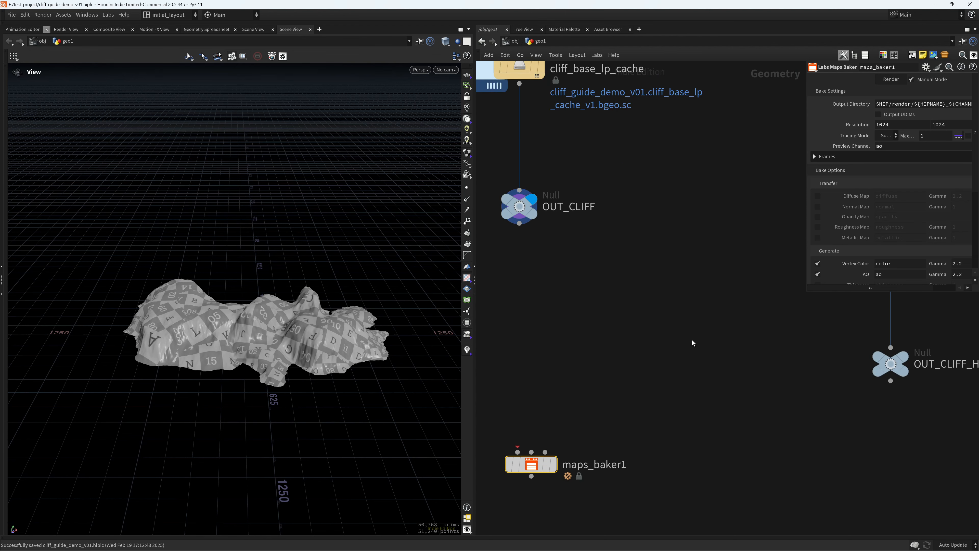
pyautogui.scroll(-3, 684, 347)
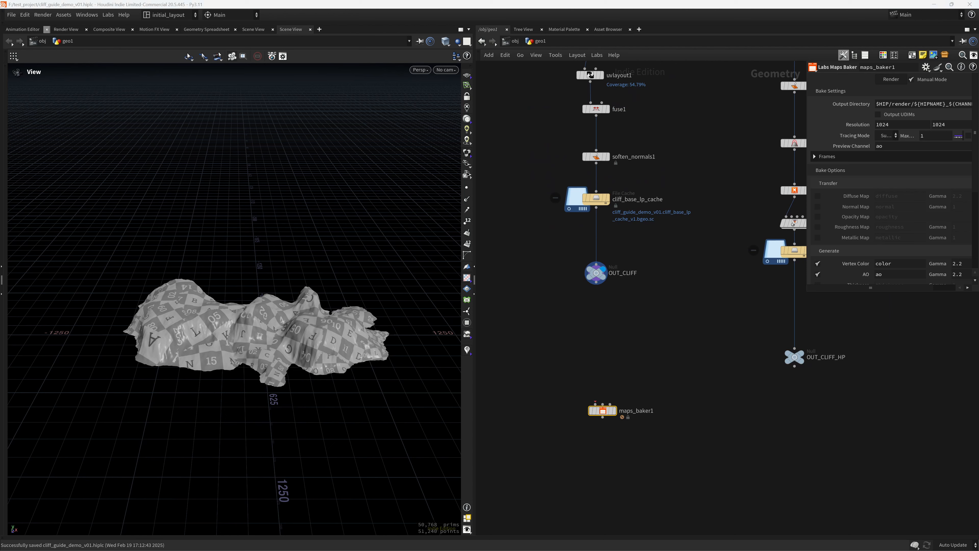
# - Add a Subdivide node between OUT_CLIFF and maps_baker1, connect it to OUT_CLIFF, display it, and set its Depth to 2
pyautogui.scroll(3, 601, 337)
pyautogui.press('Tab')
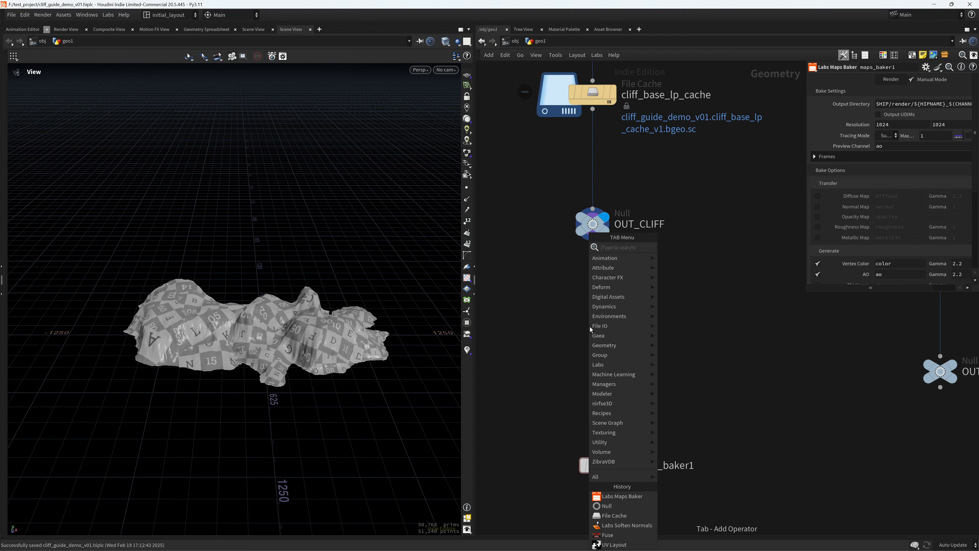
pyautogui.write('subd')
pyautogui.press('Return')
pyautogui.click(604, 336)
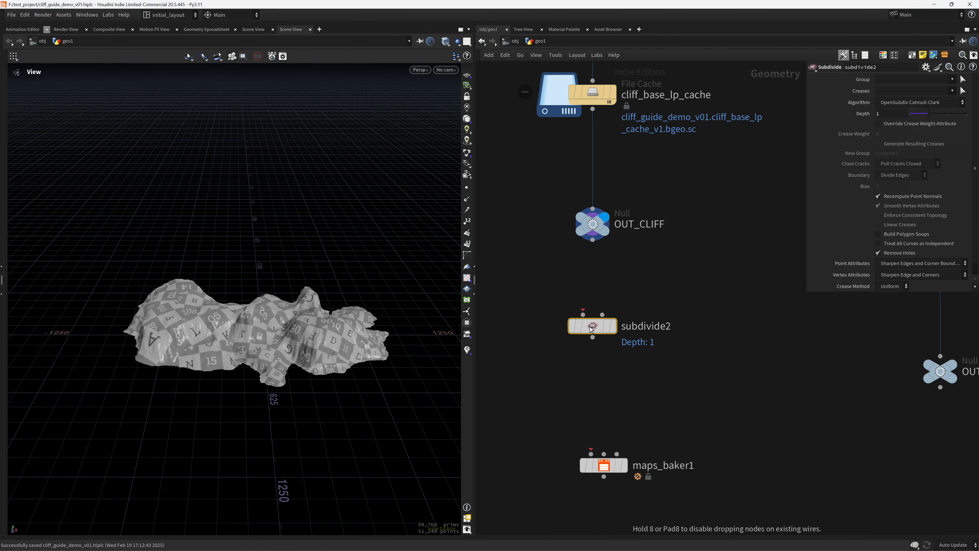
pyautogui.moveTo(592, 240); pyautogui.dragTo(594, 326)
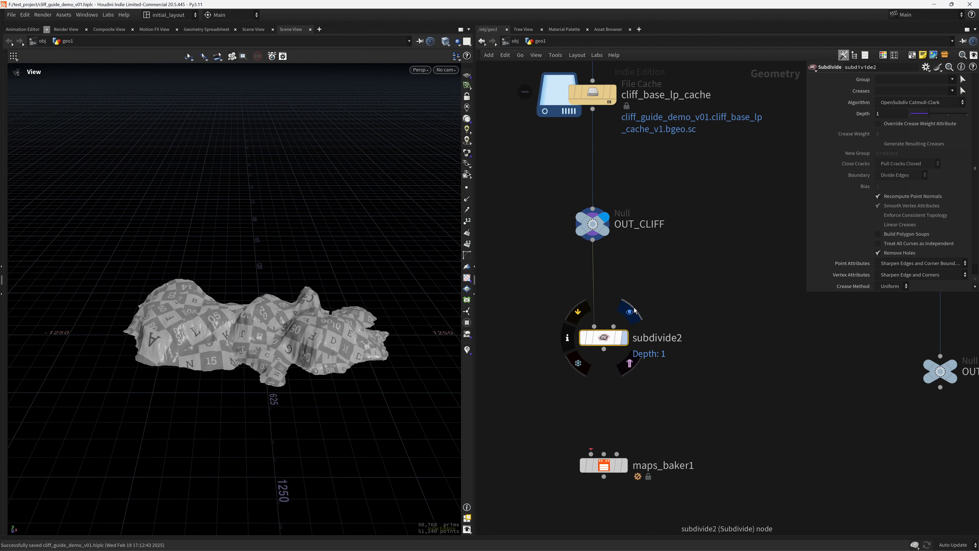
pyautogui.click(625, 338)
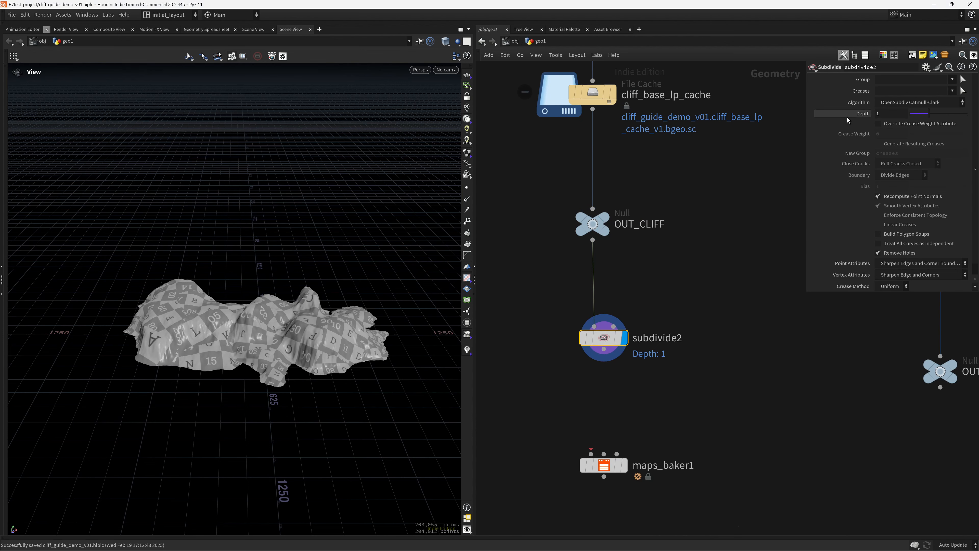
pyautogui.moveTo(888, 115); pyautogui.dragTo(749, 127)
pyautogui.press('Return')
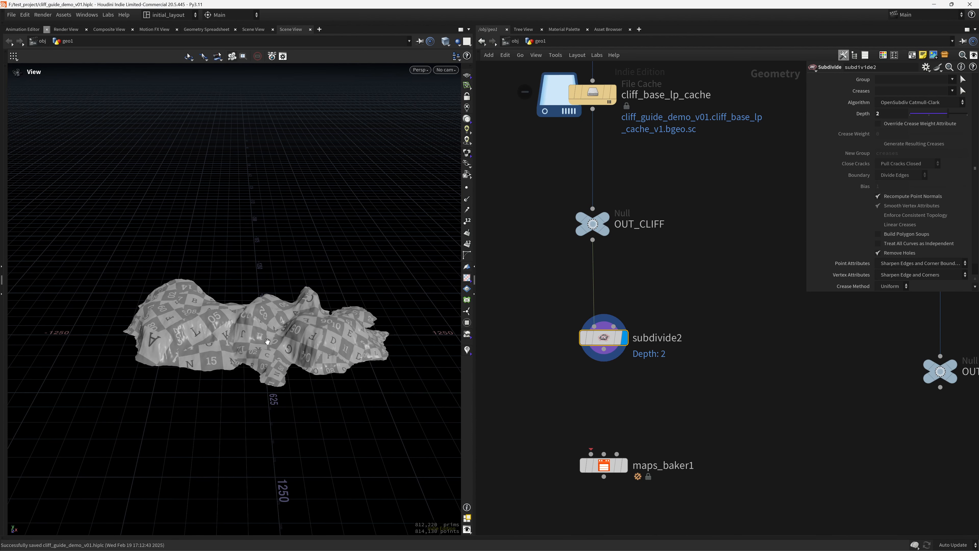
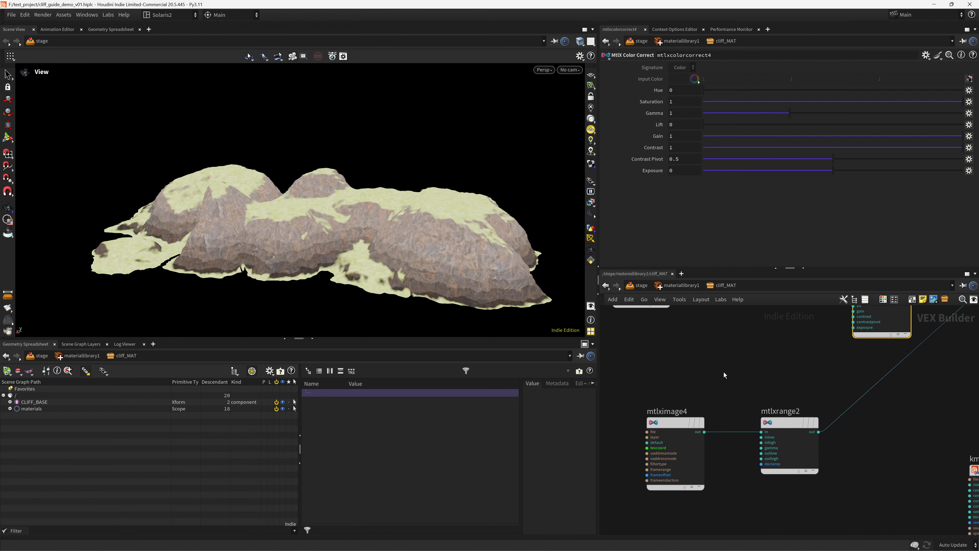
# - Connect mtlxmix2's output to the bg input of mtlxmix1 in the cliff_MAT network
pyautogui.scroll(5, 728, 393)
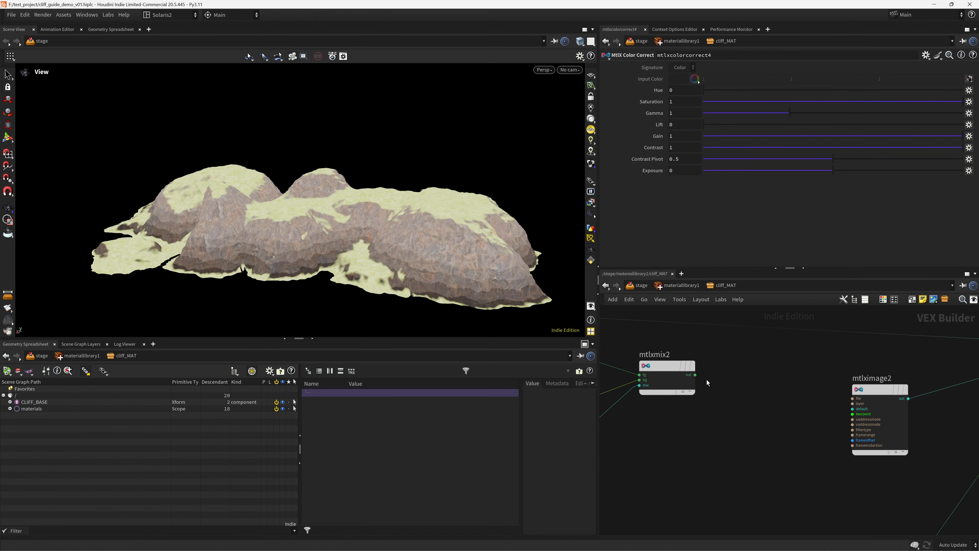
pyautogui.click(699, 370)
pyautogui.scroll(-5, 711, 417)
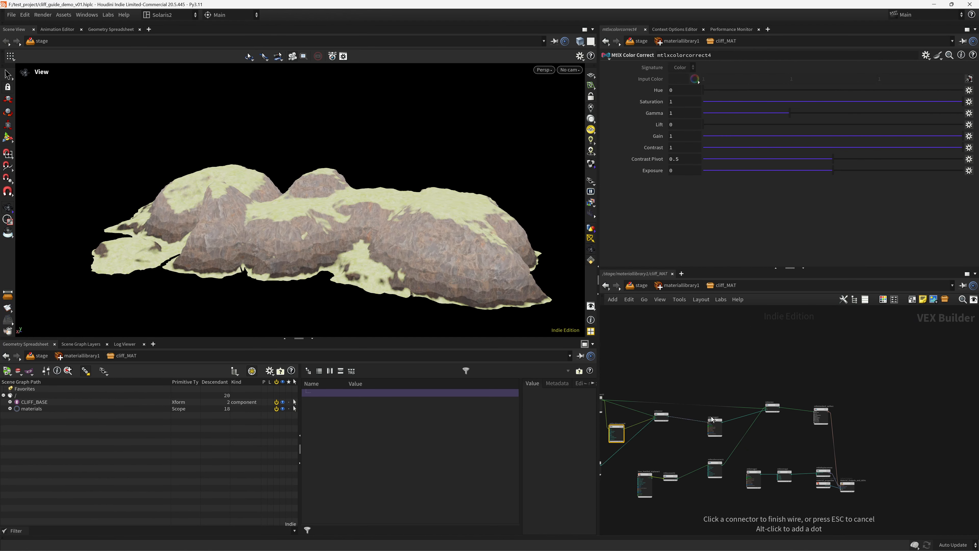
pyautogui.scroll(4, 724, 410)
pyautogui.scroll(4, 725, 414)
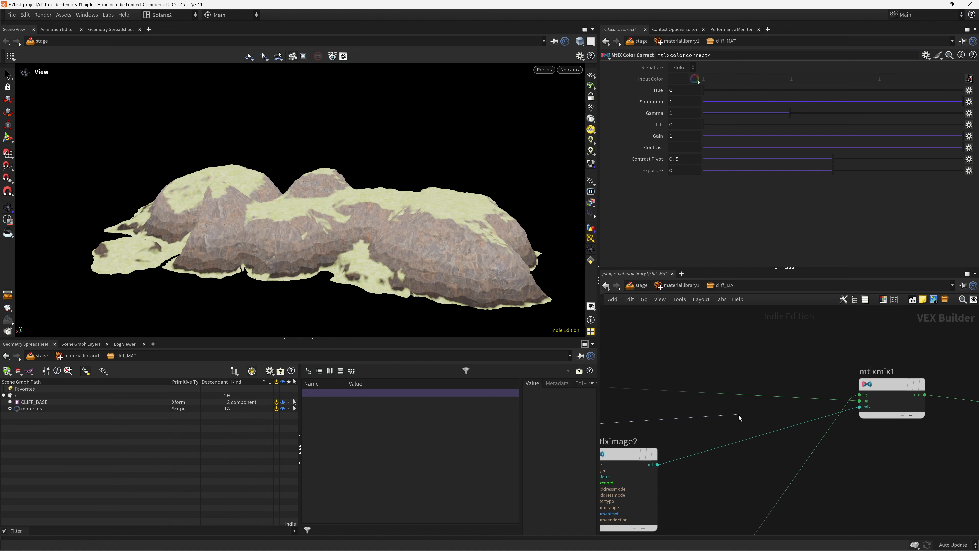
pyautogui.click(856, 400)
pyautogui.scroll(-3, 732, 373)
pyautogui.scroll(-5, 711, 369)
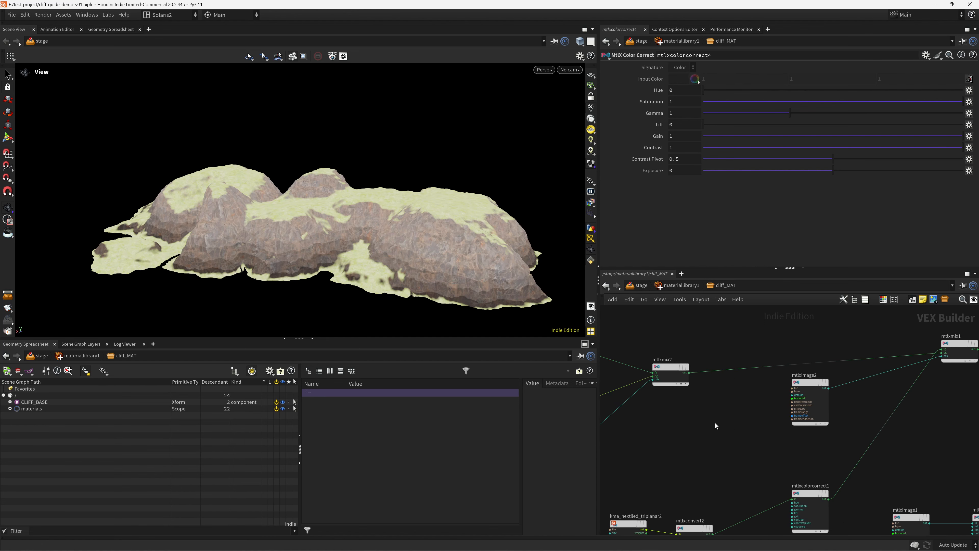
# - Preview the textured cliff in the viewport with the Karma XPU renderer
pyautogui.click(543, 69)
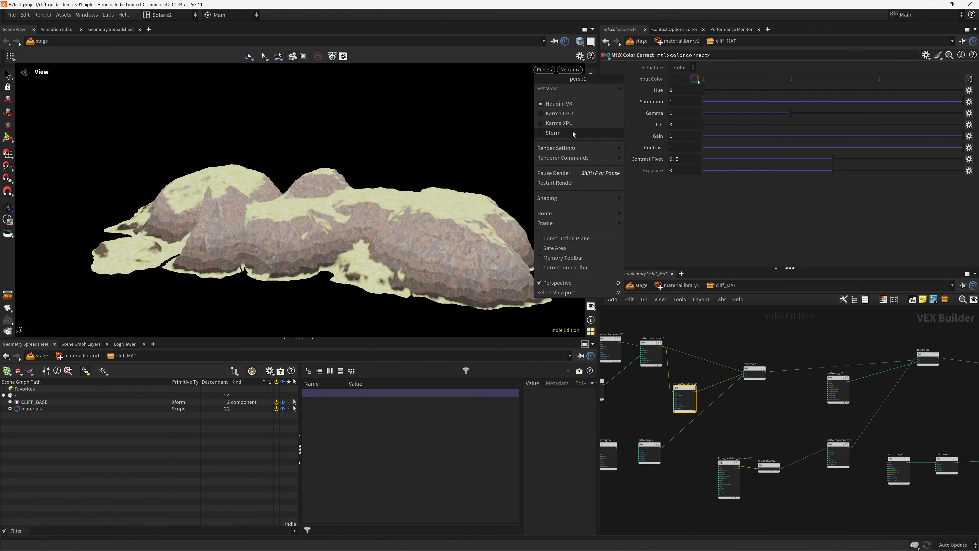
pyautogui.click(572, 136)
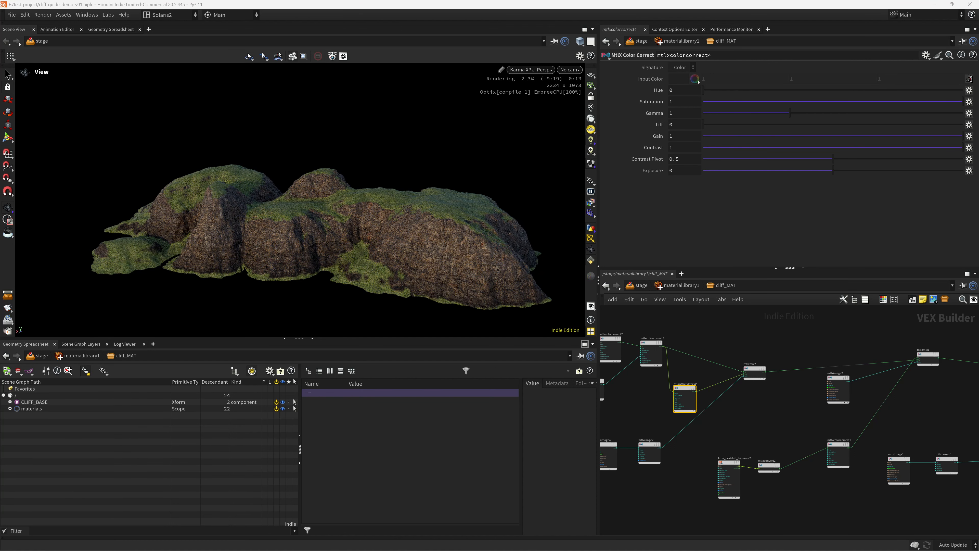
pyautogui.scroll(3, 655, 395)
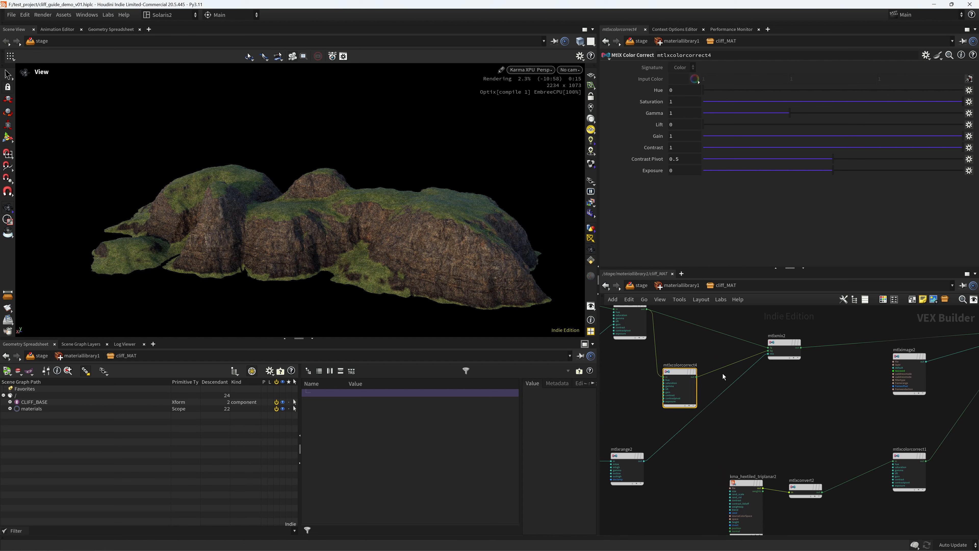
# - Set the Exposure of the mtlxcolorcorrect4 node to 3
pyautogui.click(678, 171)
pyautogui.write('3')
pyautogui.press('Return')
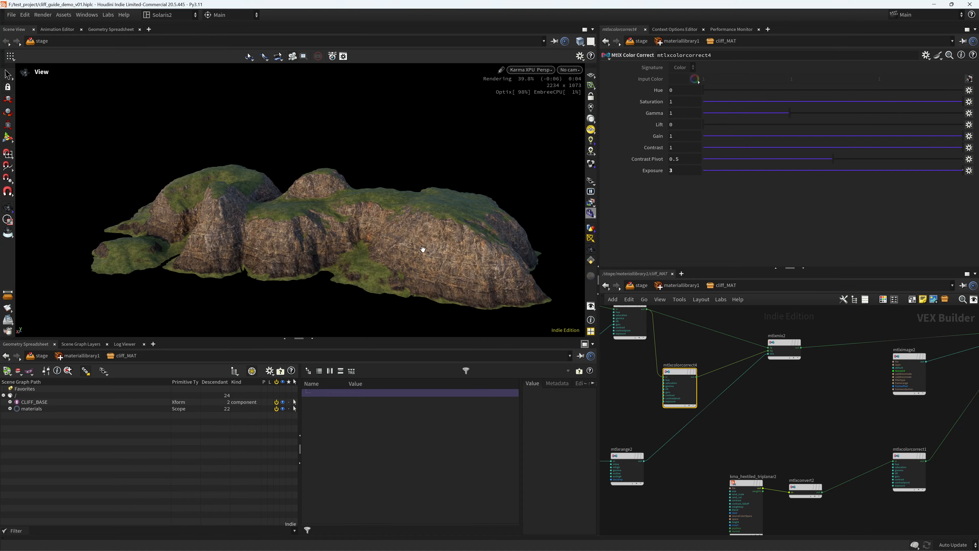
pyautogui.scroll(2, 435, 263)
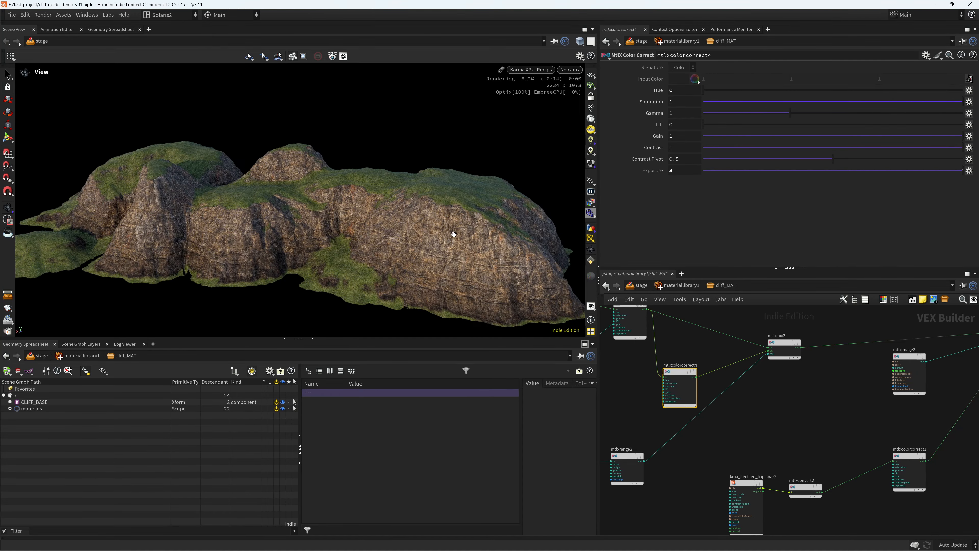
pyautogui.scroll(2, 429, 275)
pyautogui.scroll(-3, 429, 275)
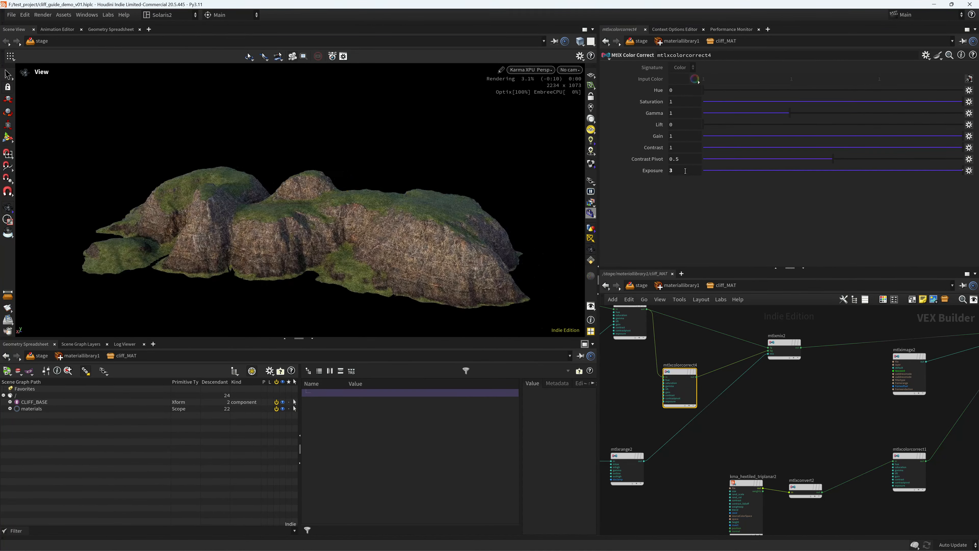
# - Enable Doclamp on the mtlxrange2 node and save the scene
pyautogui.moveTo(622, 417); pyautogui.dragTo(687, 368, button='middle')
pyautogui.click(691, 414)
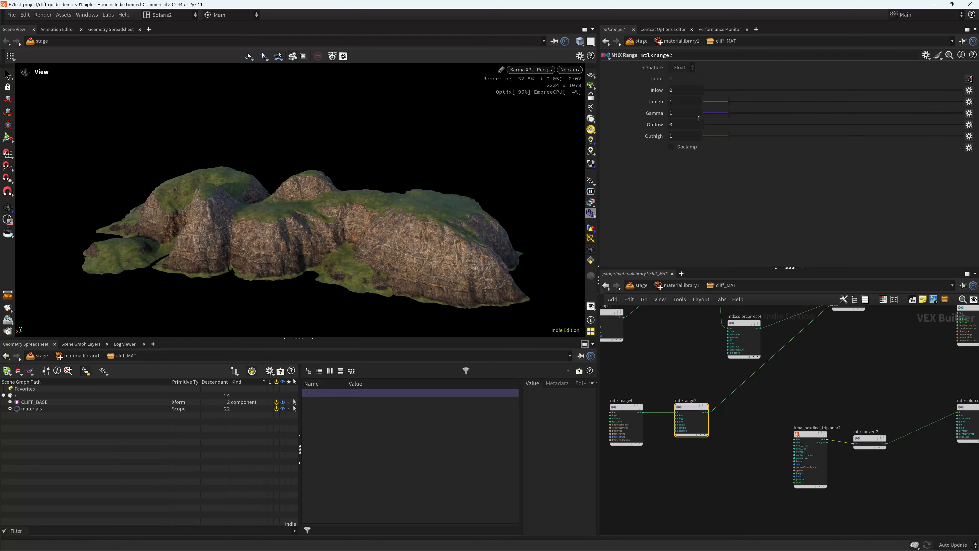
pyautogui.click(685, 147)
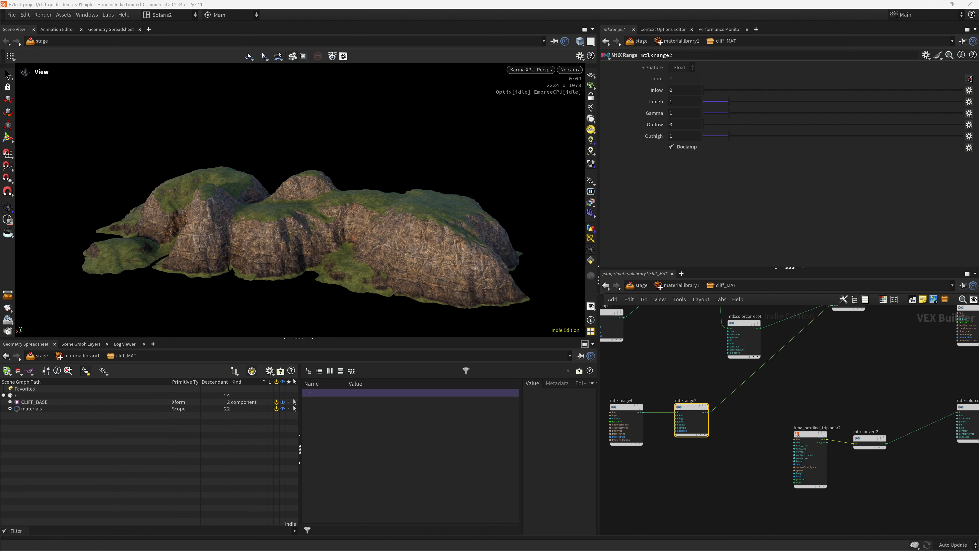
pyautogui.hotkey('ctrl', 's')
# - Return the viewport renderer to Houdini VK
pyautogui.scroll(-2, 380, 262)
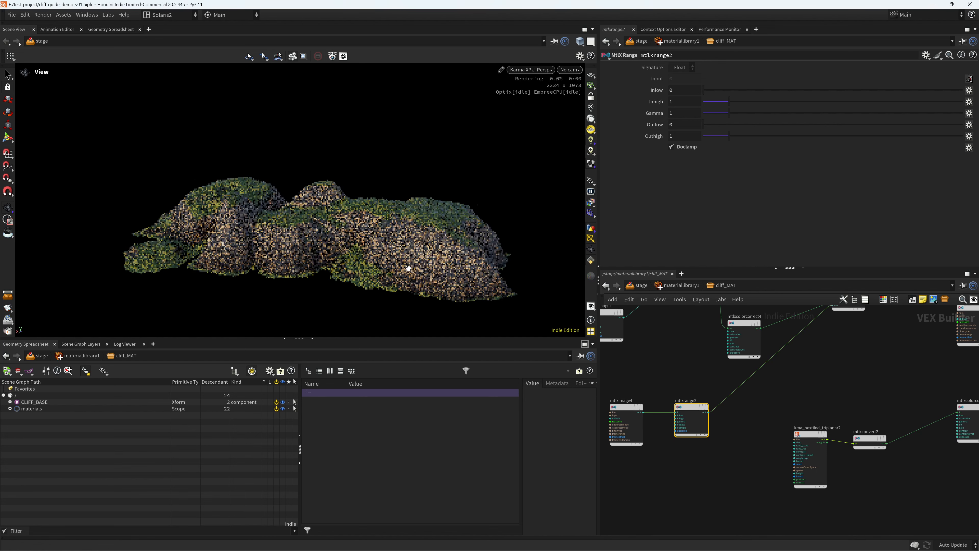
pyautogui.click(523, 70)
pyautogui.click(532, 103)
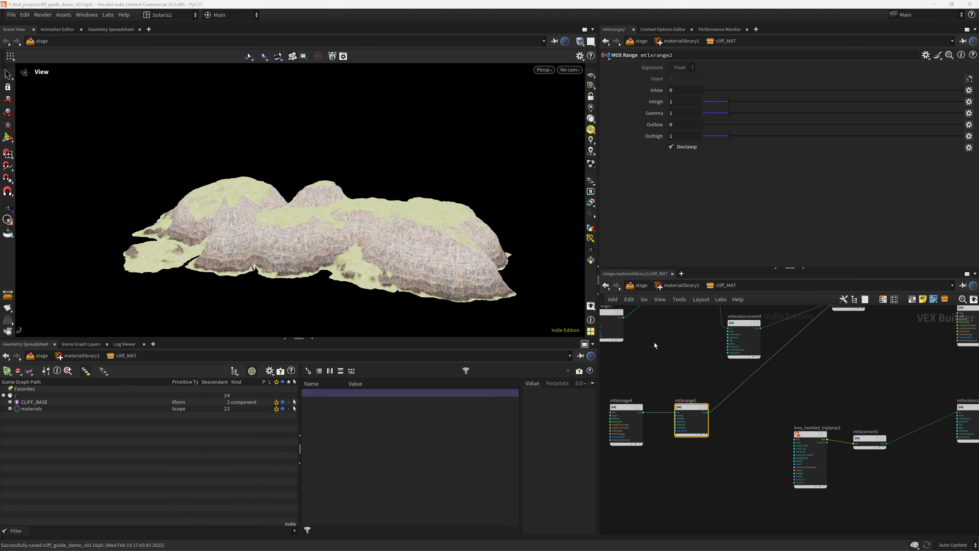
# - Duplicate the mtlximage4 and mtlxrange2 pair below the originals and set the new image's file to $HIP/render/CLIFF_DEMO_concavity.png
pyautogui.moveTo(718, 469); pyautogui.dragTo(729, 423, button='middle')
pyautogui.scroll(-1, 738, 426)
pyautogui.moveTo(745, 430); pyautogui.dragTo(675, 447)
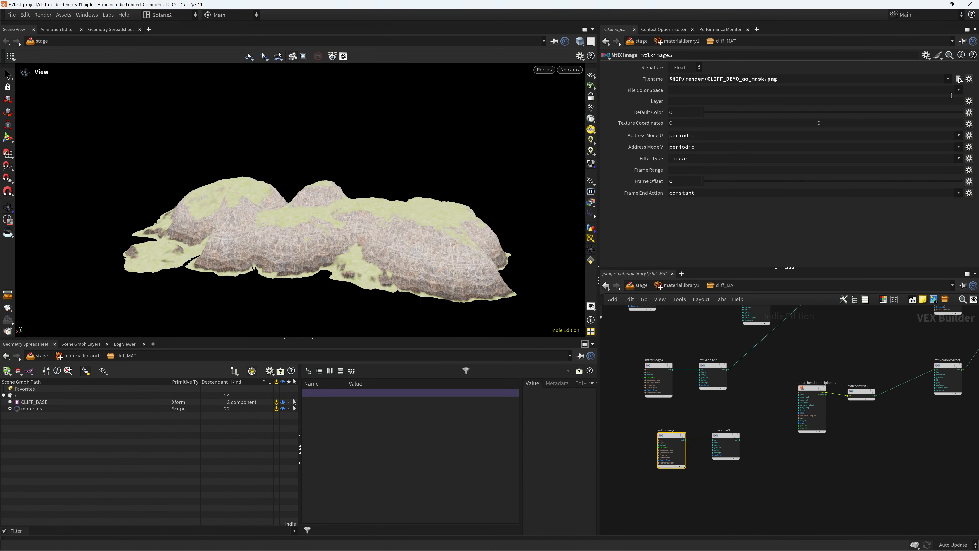
pyautogui.click(958, 79)
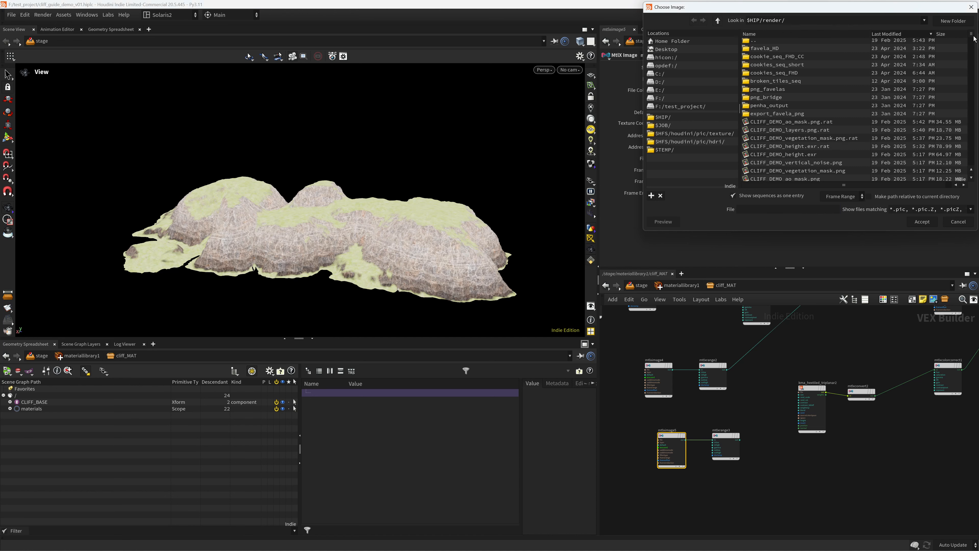
pyautogui.scroll(-2, 806, 160)
pyautogui.click(808, 160)
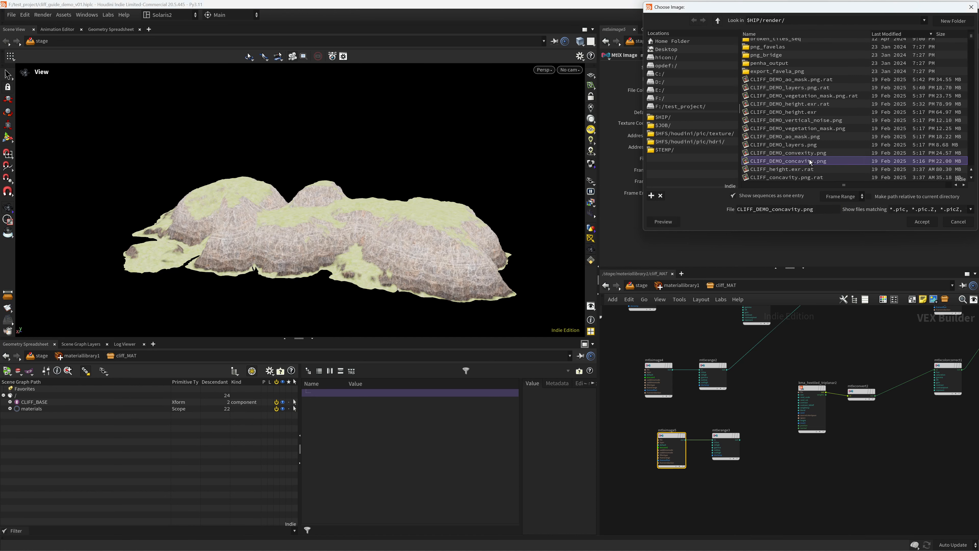
pyautogui.doubleClick(819, 162)
# - Move the vegetation mask, mtlxmix1, surface and downstream nodes farther from mtlxmix2 to make room for another layer
pyautogui.moveTo(744, 443); pyautogui.dragTo(711, 428, button='middle')
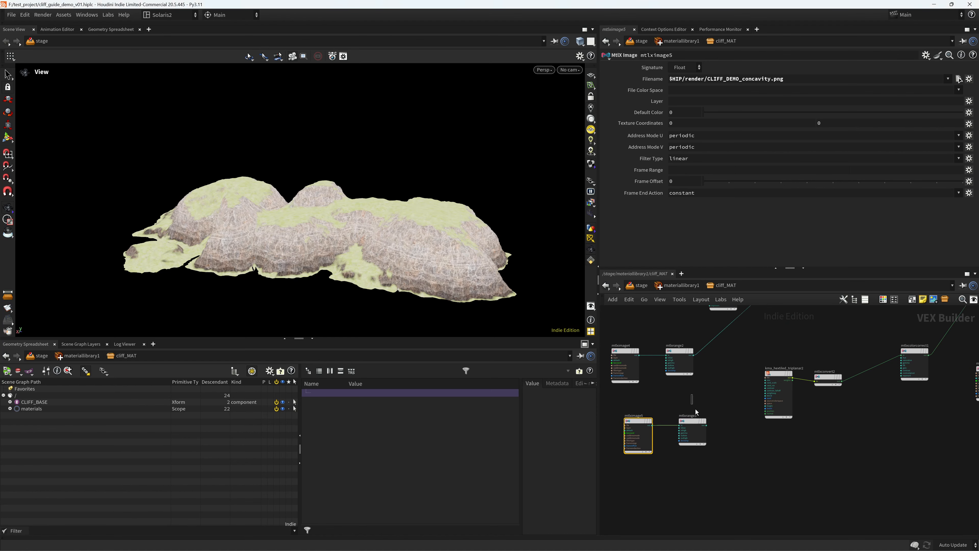
pyautogui.click(693, 431)
pyautogui.moveTo(794, 357); pyautogui.dragTo(720, 416, button='middle')
pyautogui.scroll(-3, 761, 399)
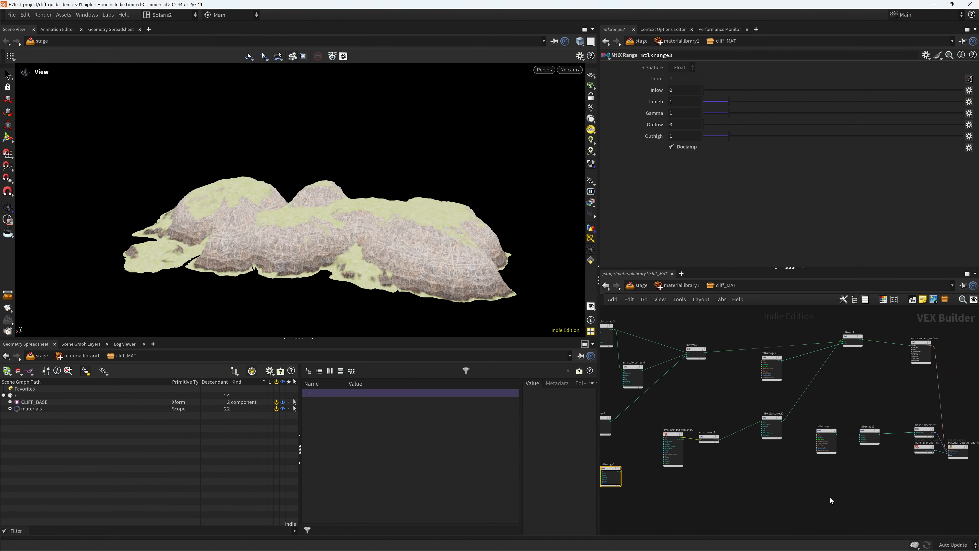
pyautogui.scroll(-3, 830, 498)
pyautogui.moveTo(946, 510); pyautogui.dragTo(817, 468)
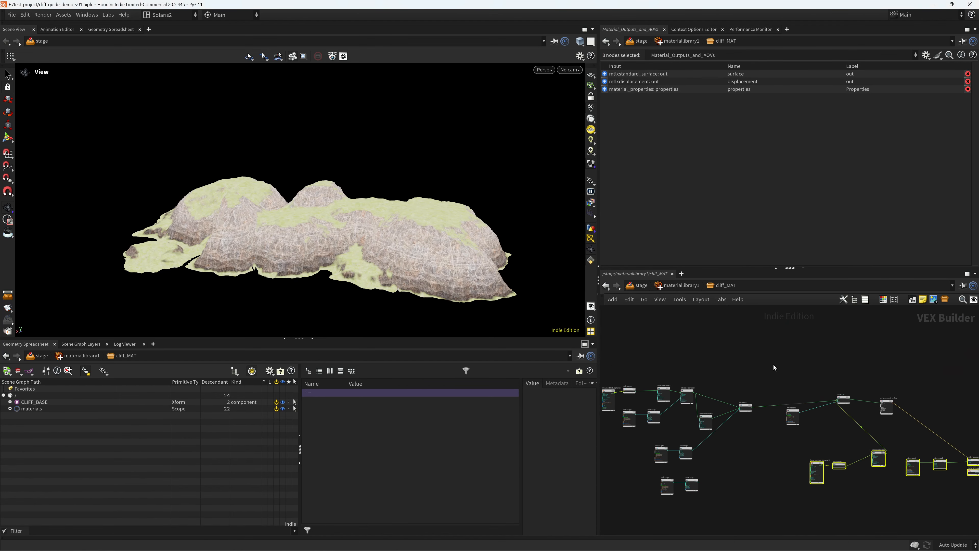
pyautogui.moveTo(773, 364); pyautogui.dragTo(896, 422)
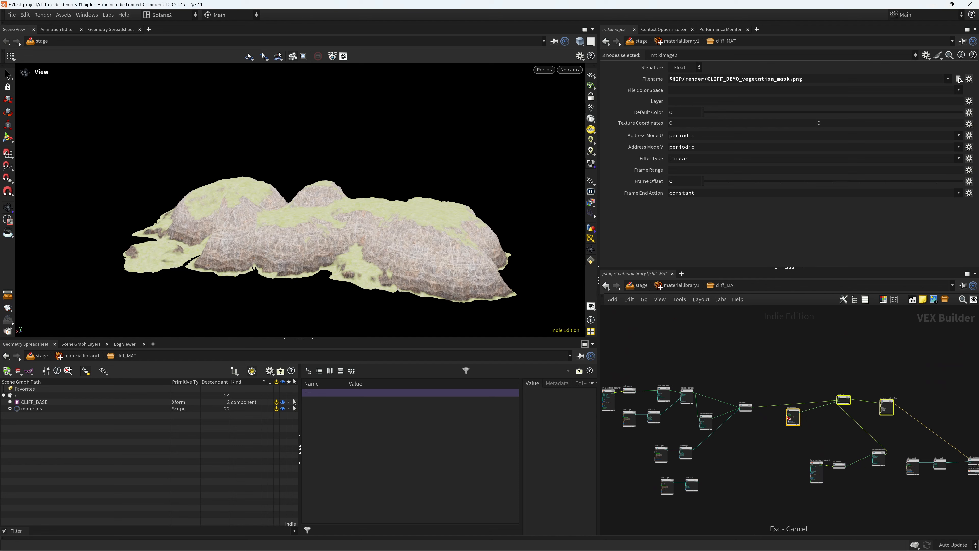
pyautogui.moveTo(793, 420); pyautogui.dragTo(850, 417)
# - Add a MtlX Mix node between mtlxmix2 and mtlximage2 and connect mtlxmix2's output to its bg input
pyautogui.scroll(2, 787, 435)
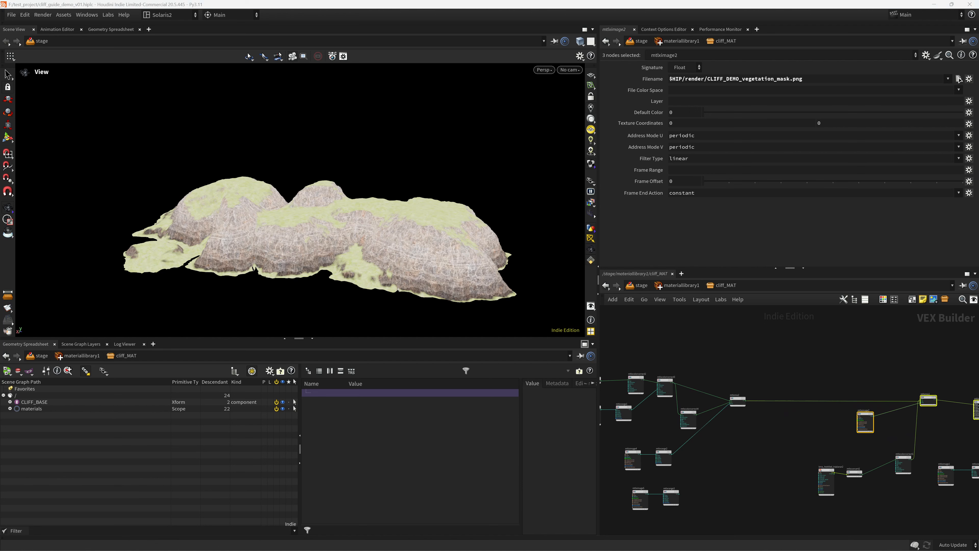
pyautogui.scroll(4, 782, 410)
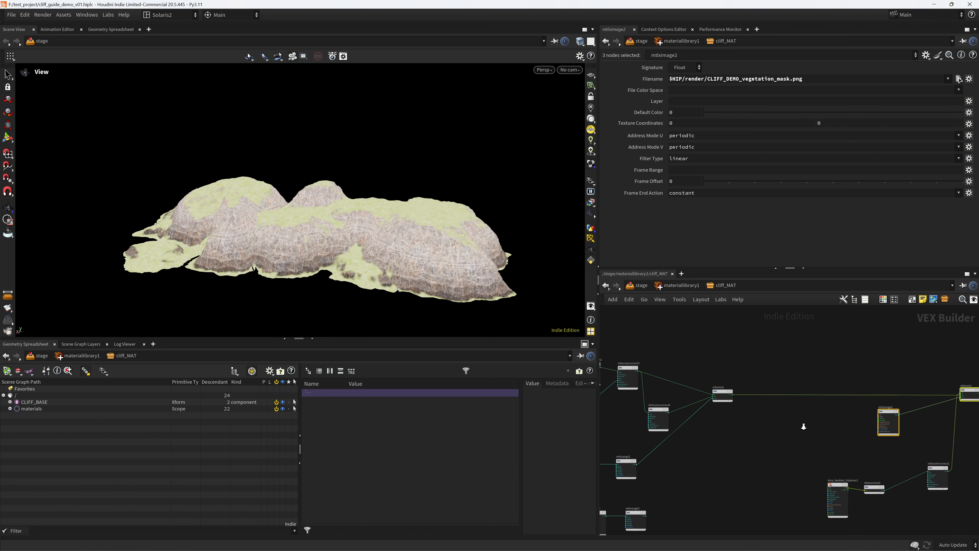
pyautogui.click(781, 415)
pyautogui.press('Tab')
pyautogui.write('mix')
pyautogui.press('Return')
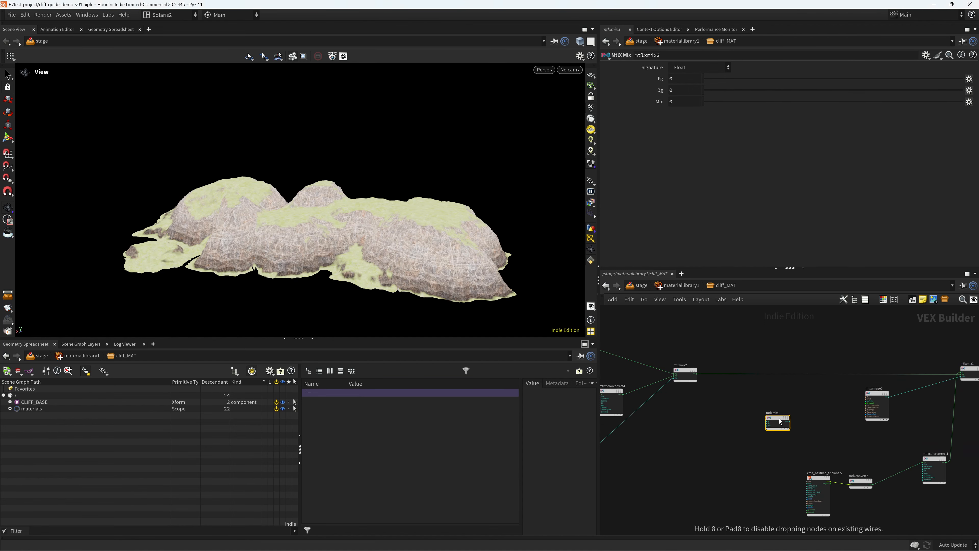
pyautogui.click(778, 418)
pyautogui.scroll(4, 706, 408)
pyautogui.scroll(3, 709, 370)
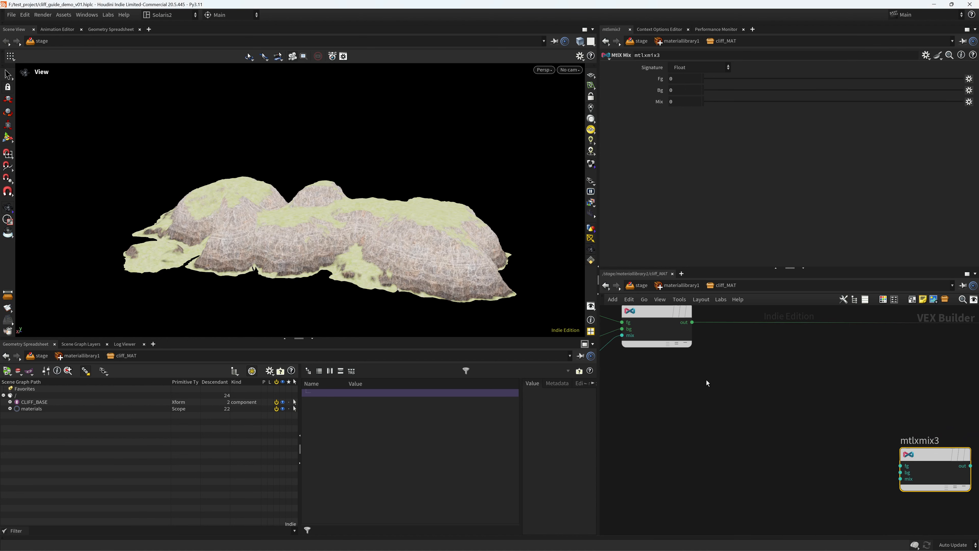
pyautogui.click(693, 323)
pyautogui.click(898, 472)
# - Add a MtlX Color Correct node below mtlxmix2, ahead of mtlxmix3
pyautogui.moveTo(698, 478); pyautogui.dragTo(743, 433, button='middle')
pyautogui.press('Tab')
pyautogui.write('color')
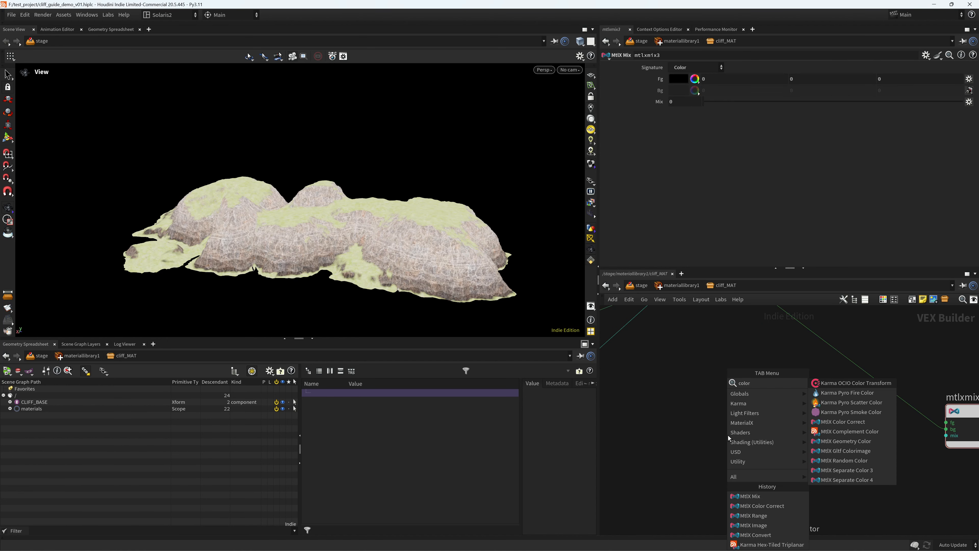
pyautogui.press('Down')
pyautogui.press('Down')
pyautogui.press('Down')
pyautogui.press('Down')
pyautogui.press('Down')
pyautogui.press('Down')
pyautogui.press('Up')
pyautogui.press('Up')
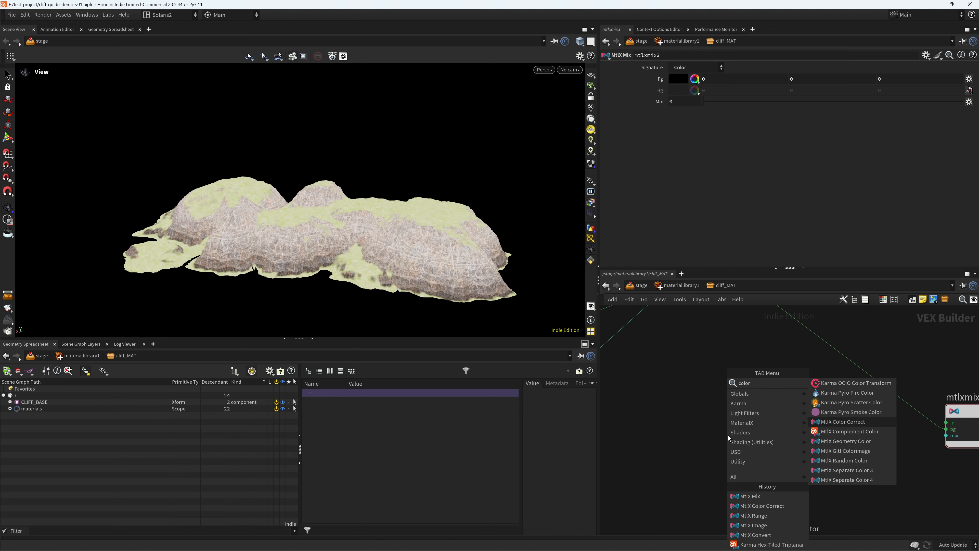
pyautogui.press('Return')
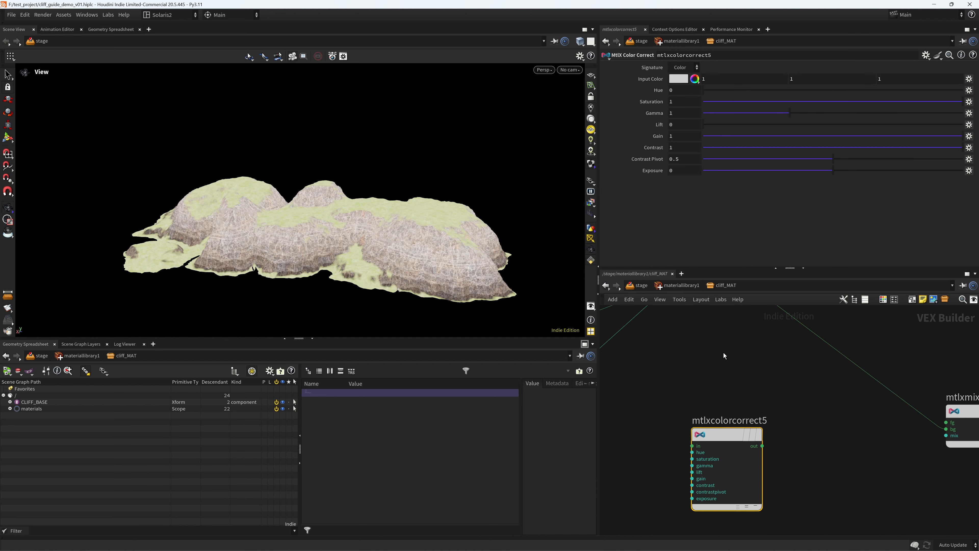
# - Connect mtlxcolorcorrect2's output to the in input of mtlxcolorcorrect5
pyautogui.moveTo(721, 311); pyautogui.dragTo(777, 422, button='middle')
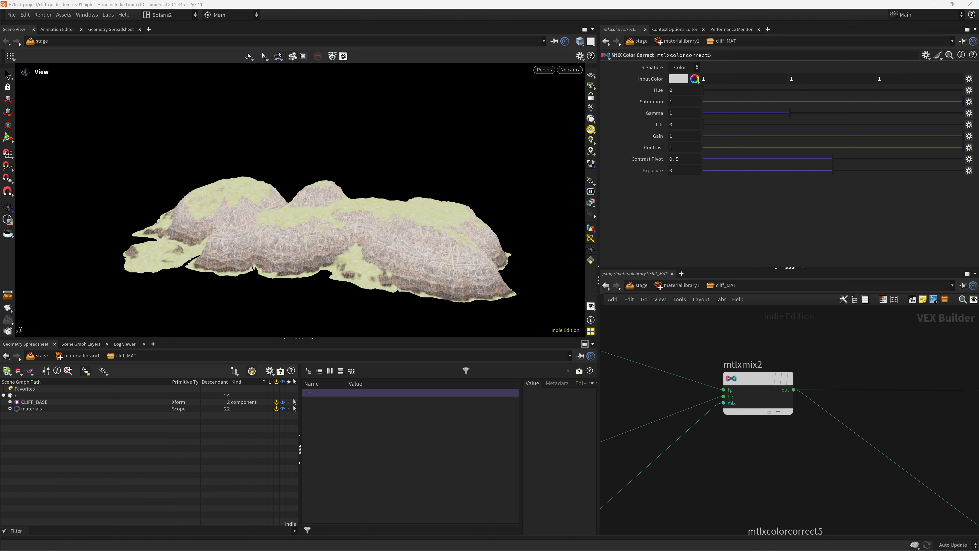
pyautogui.moveTo(679, 389); pyautogui.dragTo(654, 391, button='right')
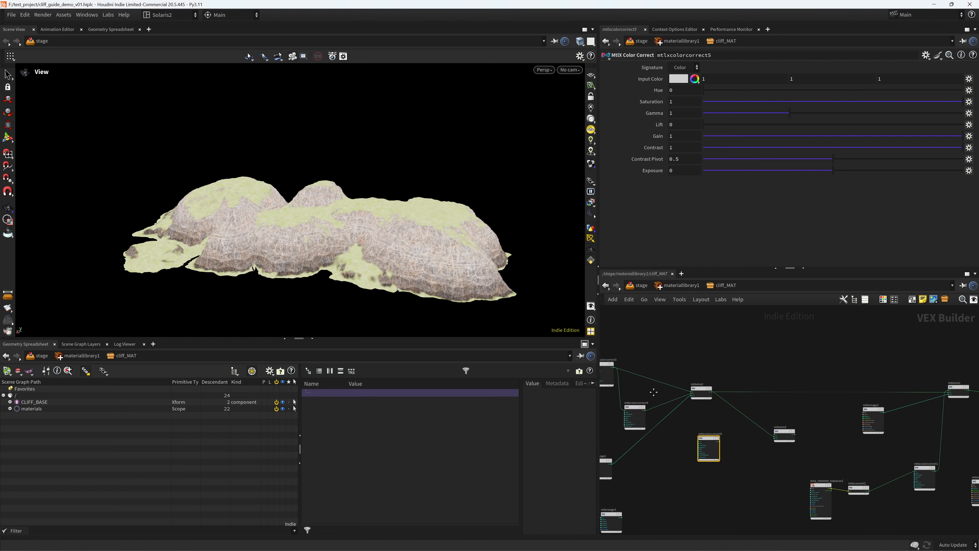
pyautogui.moveTo(653, 391); pyautogui.dragTo(784, 362, button='middle')
pyautogui.moveTo(709, 387); pyautogui.dragTo(782, 405, button='middle')
pyautogui.moveTo(724, 359); pyautogui.dragTo(750, 377, button='right')
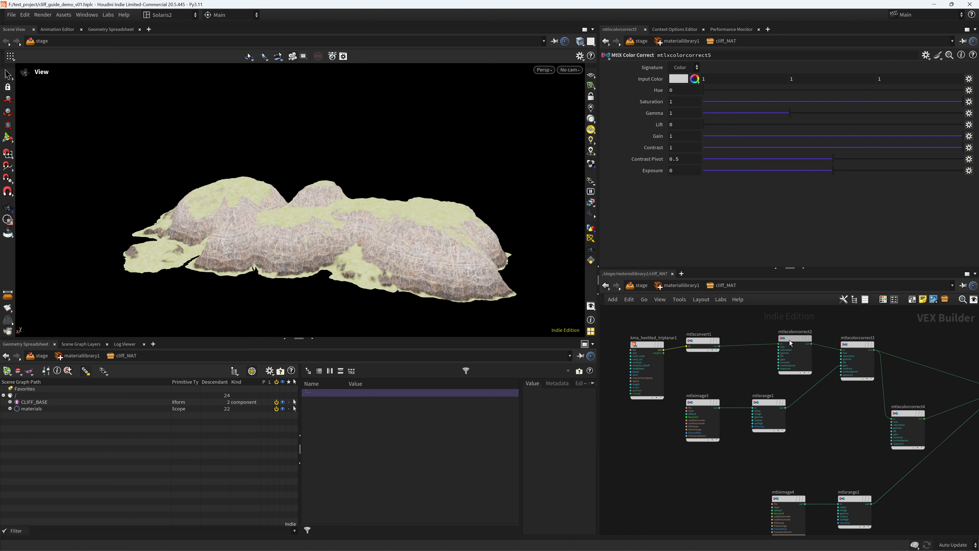
pyautogui.moveTo(789, 340); pyautogui.dragTo(756, 343)
pyautogui.scroll(4, 780, 363)
pyautogui.click(773, 338)
pyautogui.scroll(-3, 894, 451)
pyautogui.moveTo(901, 460); pyautogui.dragTo(666, 356, button='middle')
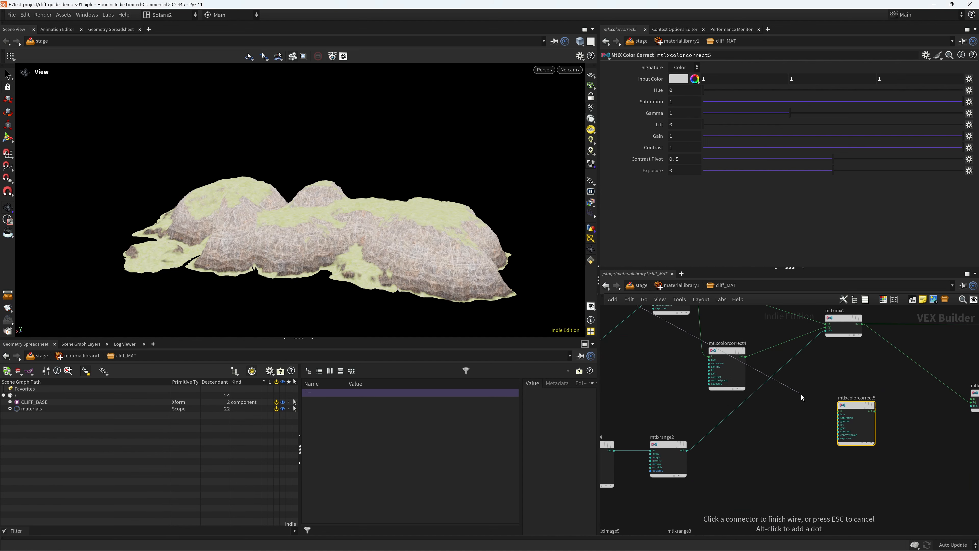
pyautogui.scroll(5, 809, 406)
pyautogui.moveTo(817, 411); pyautogui.dragTo(697, 412, button='middle')
pyautogui.click(740, 411)
pyautogui.scroll(-4, 786, 419)
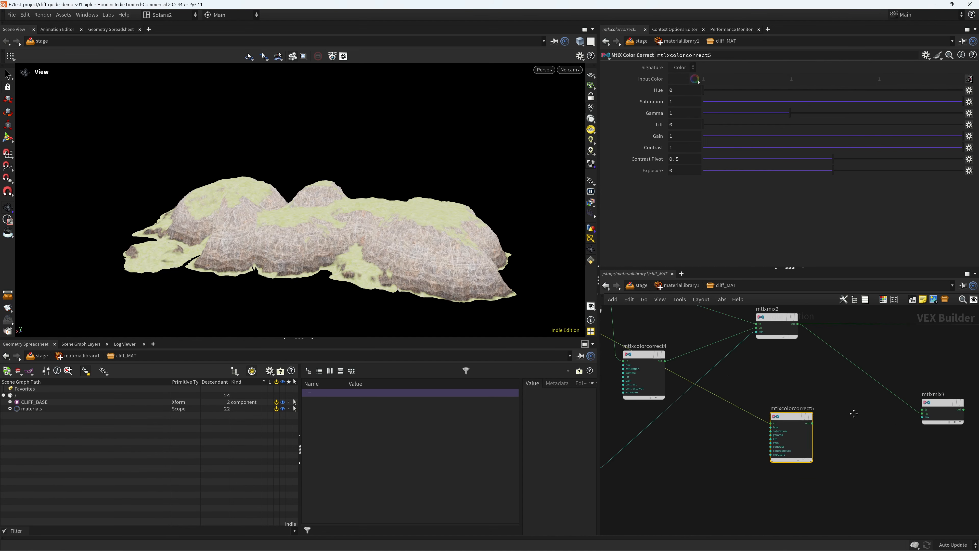
# - Reposition mtlxmix3 slightly higher and connect mtlxcolorcorrect5's output to its fg input
pyautogui.moveTo(855, 413); pyautogui.dragTo(752, 455, button='middle')
pyautogui.scroll(-1, 753, 455)
pyautogui.moveTo(842, 443); pyautogui.dragTo(837, 402)
pyautogui.scroll(3, 755, 450)
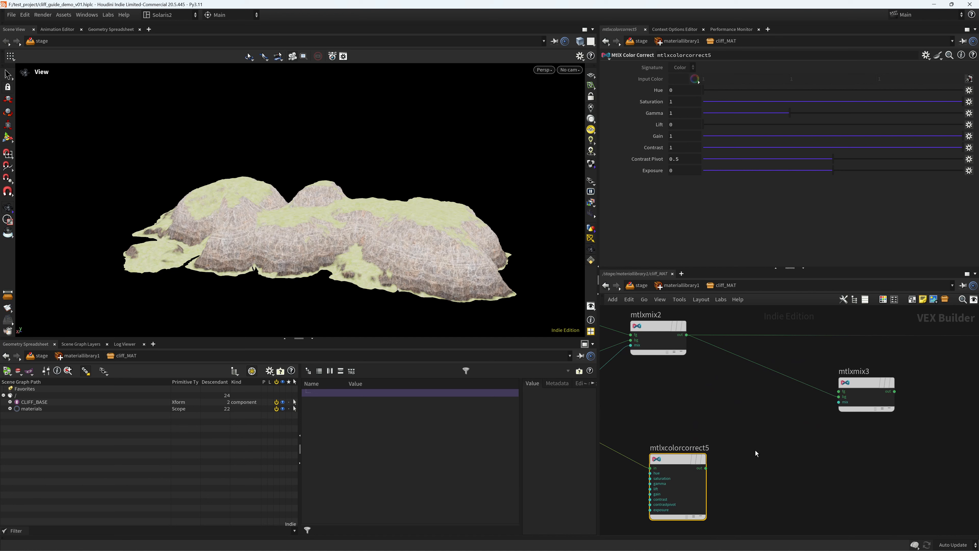
pyautogui.click(706, 468)
pyautogui.click(838, 391)
# - Move mtlximage5 and mtlxrange3 beneath mtlxcolorcorrect5 and connect mtlxrange3's output to the mix input of mtlxmix3
pyautogui.scroll(-5, 822, 460)
pyautogui.moveTo(796, 476); pyautogui.dragTo(809, 410, button='middle')
pyautogui.moveTo(655, 475); pyautogui.dragTo(807, 429)
pyautogui.scroll(4, 755, 437)
pyautogui.click(613, 423)
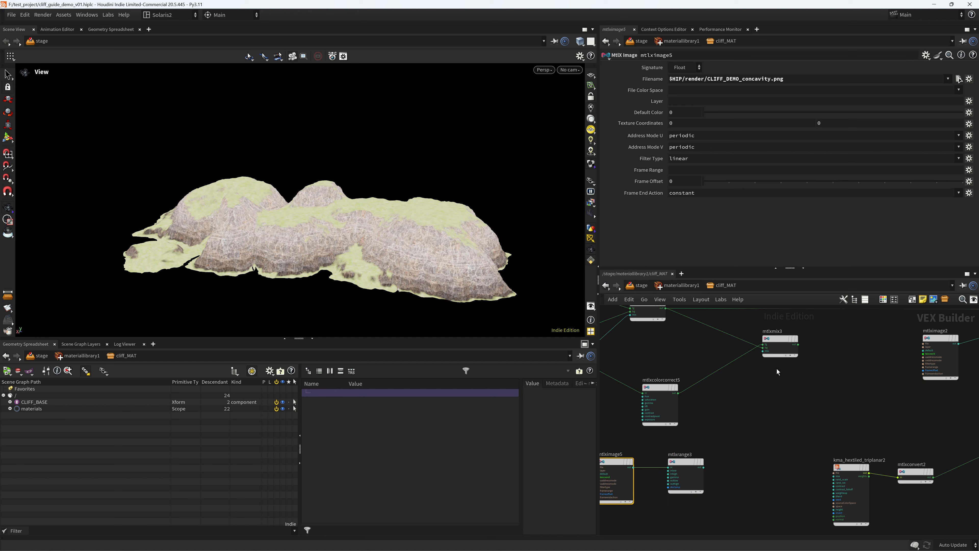
pyautogui.scroll(3, 728, 430)
pyautogui.click(694, 485)
pyautogui.moveTo(776, 371); pyautogui.dragTo(706, 493, button='middle')
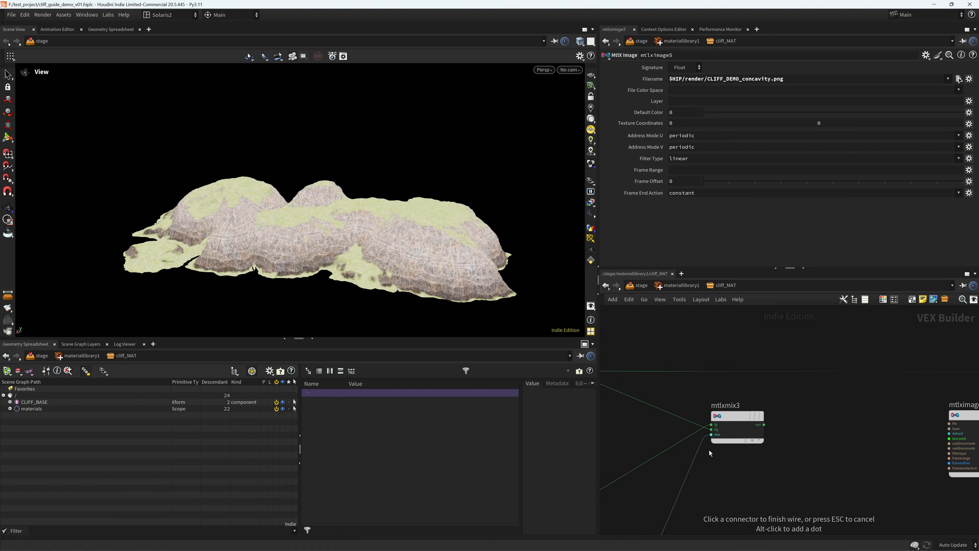
pyautogui.click(710, 436)
# - Connect mtlxmix3's output to the bg input of mtlxmix1, replacing the mtlxmix2 connection
pyautogui.moveTo(837, 449); pyautogui.dragTo(730, 453, button='middle')
pyautogui.moveTo(656, 427); pyautogui.dragTo(815, 413)
pyautogui.scroll(-5, 794, 402)
pyautogui.moveTo(817, 410); pyautogui.dragTo(711, 427, button='middle')
pyautogui.scroll(6, 758, 387)
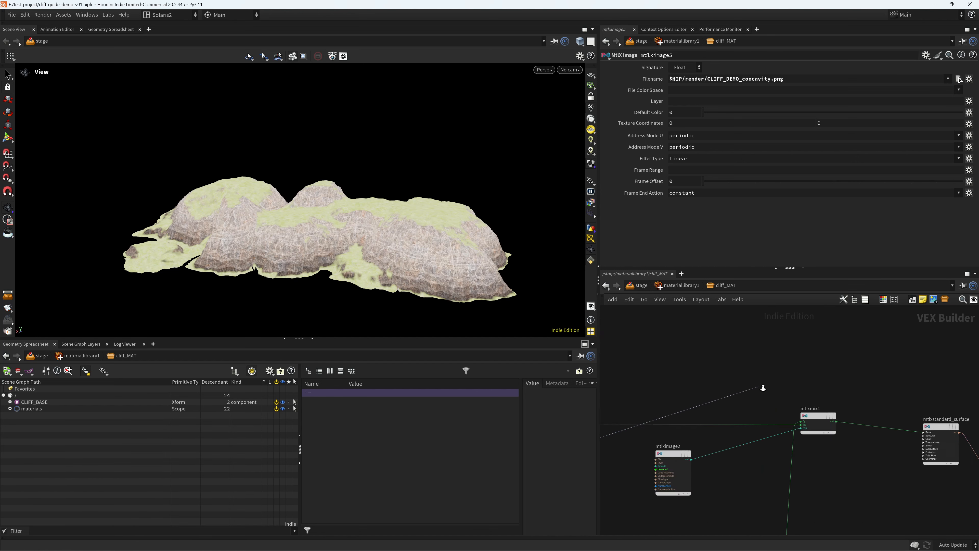
pyautogui.click(844, 449)
# - Save the scene file and switch the viewport renderer to Karma XPU
pyautogui.moveTo(640, 428); pyautogui.dragTo(854, 352, button='middle')
pyautogui.scroll(-4, 752, 445)
pyautogui.moveTo(647, 511); pyautogui.dragTo(763, 428, button='middle')
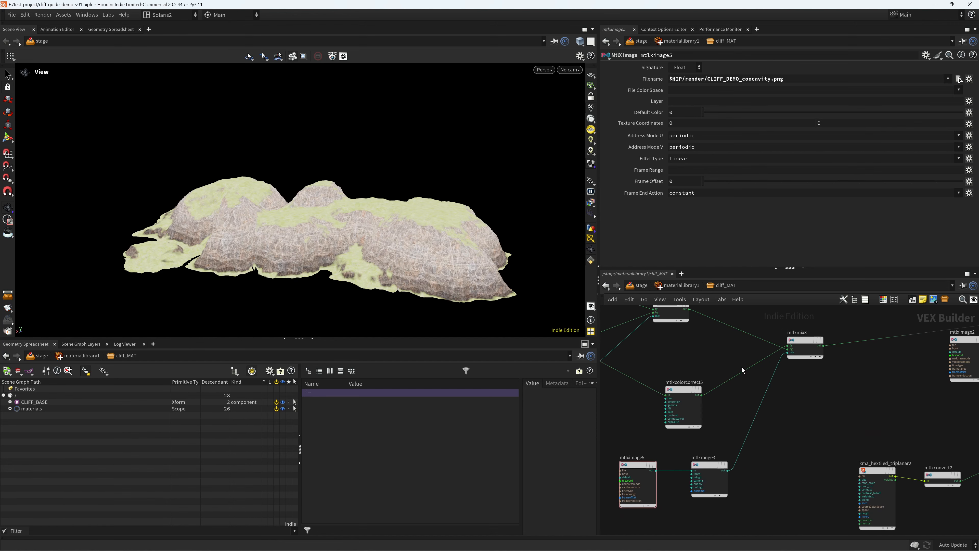
pyautogui.hotkey('ctrl', 's')
pyautogui.click(544, 69)
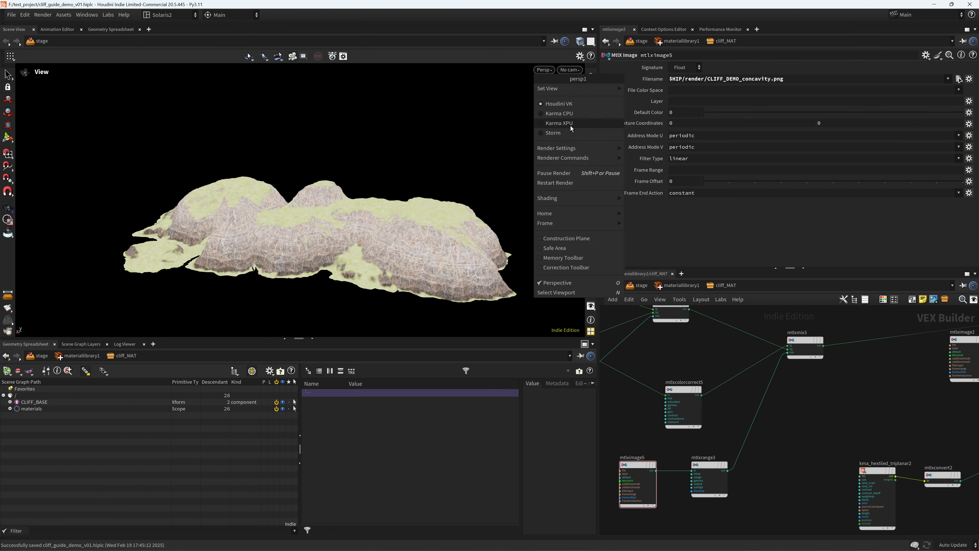
pyautogui.click(570, 136)
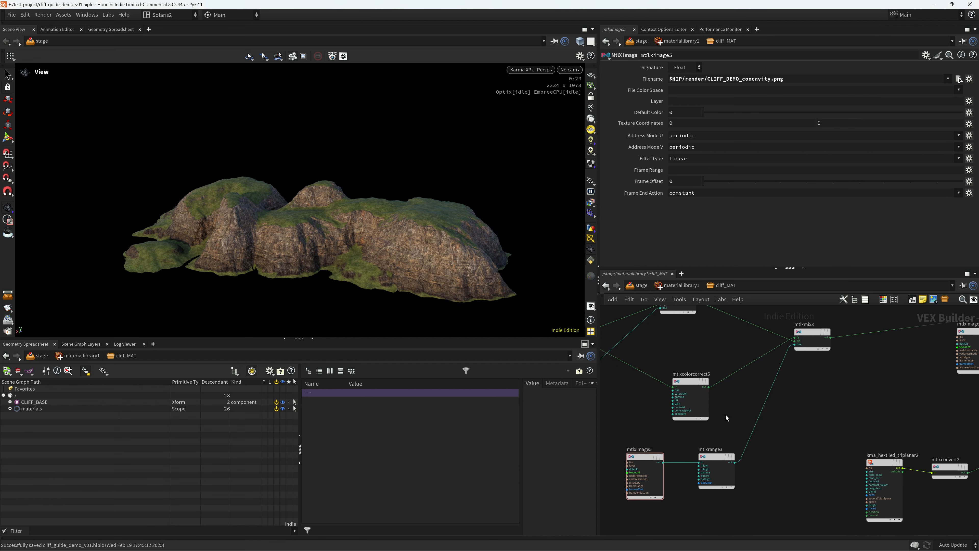
# - Set mtlxcolorcorrect5's Gamma to 0.059
pyautogui.moveTo(726, 415); pyautogui.dragTo(756, 419, button='middle')
pyautogui.click(711, 415)
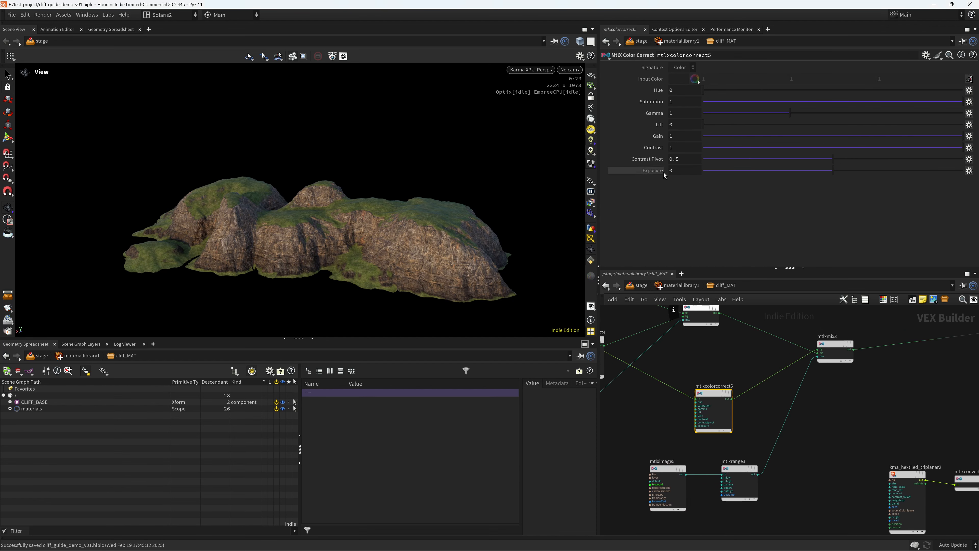
pyautogui.click(711, 113)
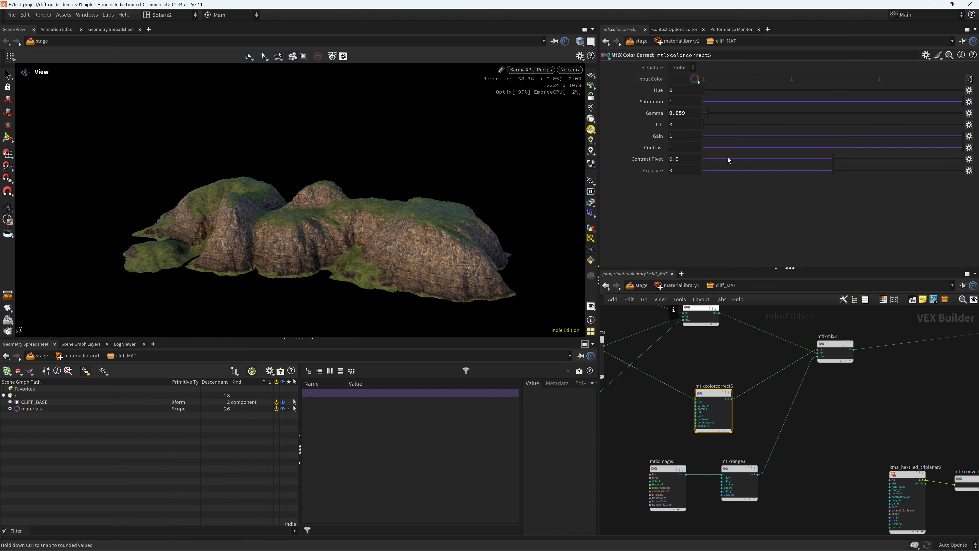
# - Visualize mtlxrange3's output on the cliff in the viewport
pyautogui.moveTo(749, 437); pyautogui.dragTo(719, 387, button='middle')
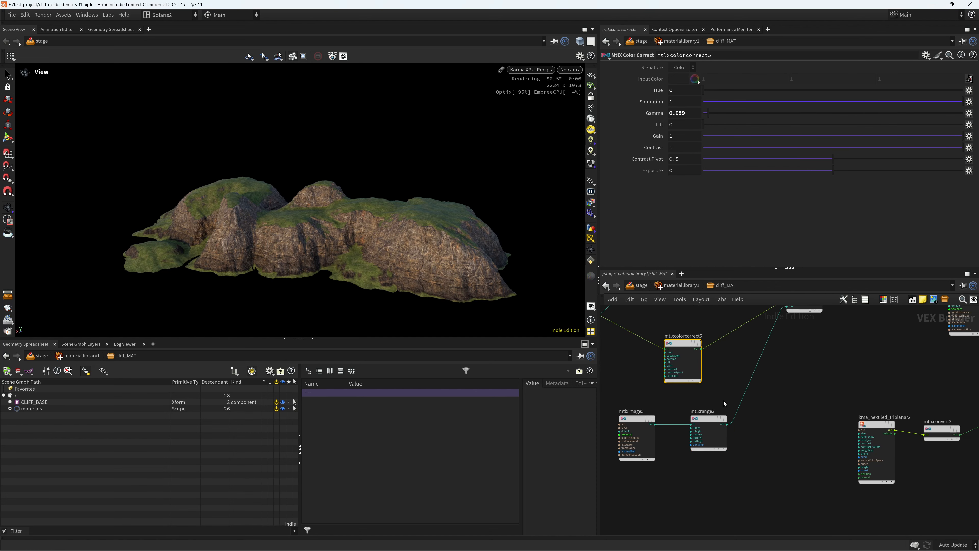
pyautogui.click(717, 436)
pyautogui.press('x')
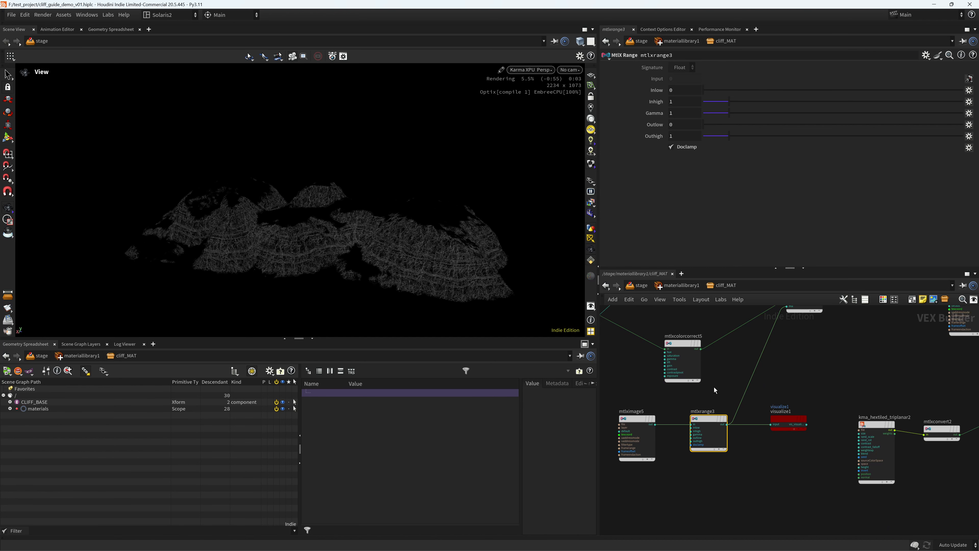
# - Set mtlxrange3's Inlow to .239 and Inhigh to .563
pyautogui.click(671, 90)
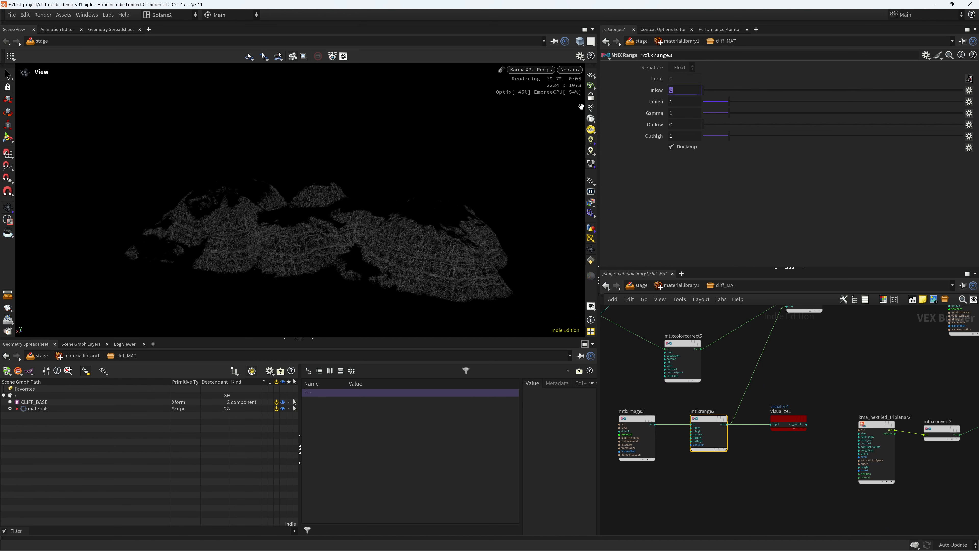
pyautogui.write('.239')
pyautogui.press('Return')
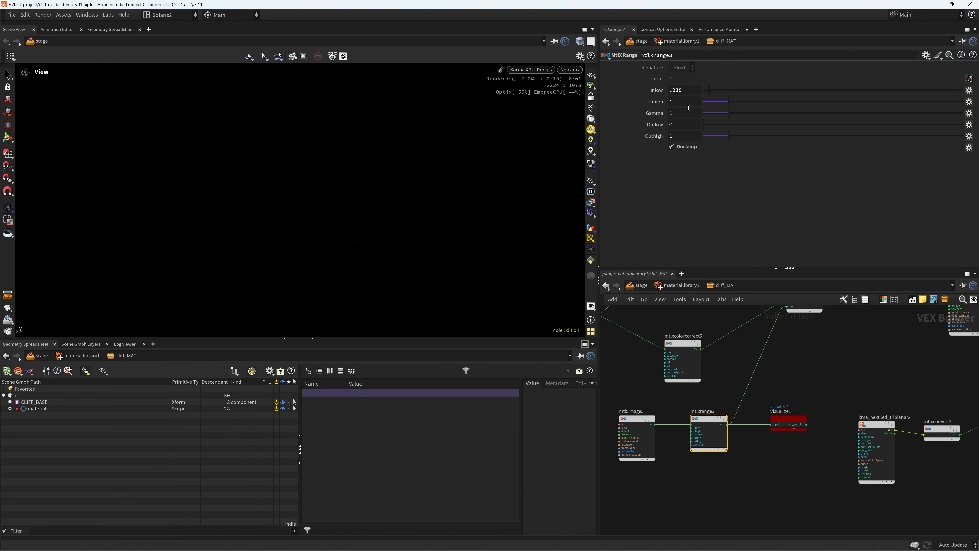
pyautogui.moveTo(679, 102); pyautogui.dragTo(618, 113)
pyautogui.write('.563')
pyautogui.press('Return')
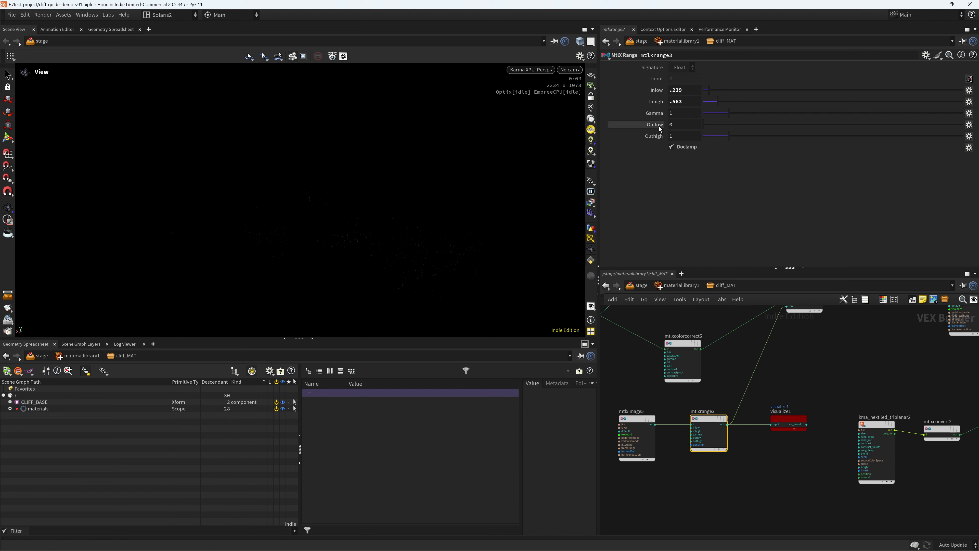
# - Try an Inlow of 0.088 on mtlxrange3 and undo the change
pyautogui.moveTo(710, 94); pyautogui.dragTo(704, 95)
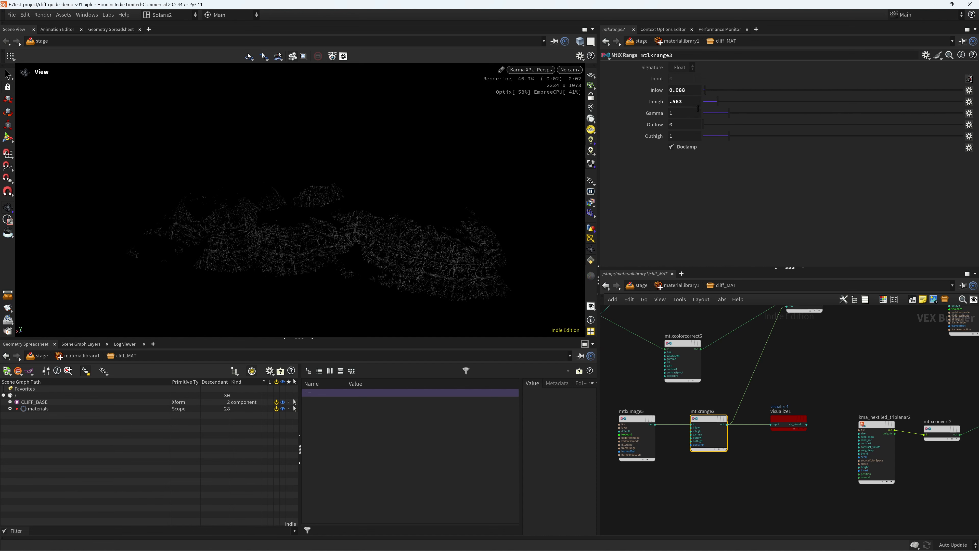
pyautogui.hotkey('ctrl', 'z')
pyautogui.moveTo(796, 350); pyautogui.dragTo(766, 389, button='middle')
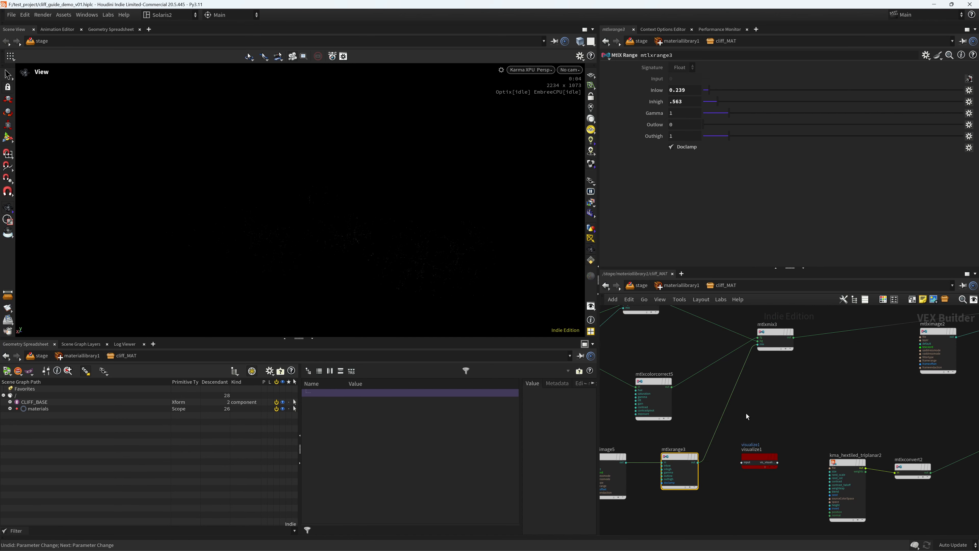
# - Set mtlxcolorcorrect5's Saturation to 6, Gamma to 1 and Hue to 0.0353
pyautogui.click(654, 385)
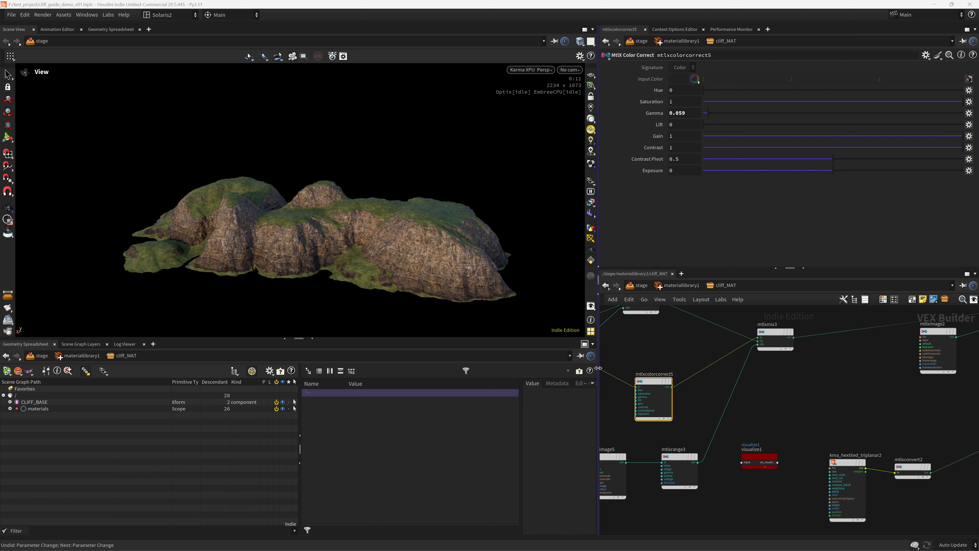
pyautogui.moveTo(687, 400); pyautogui.dragTo(725, 401, button='middle')
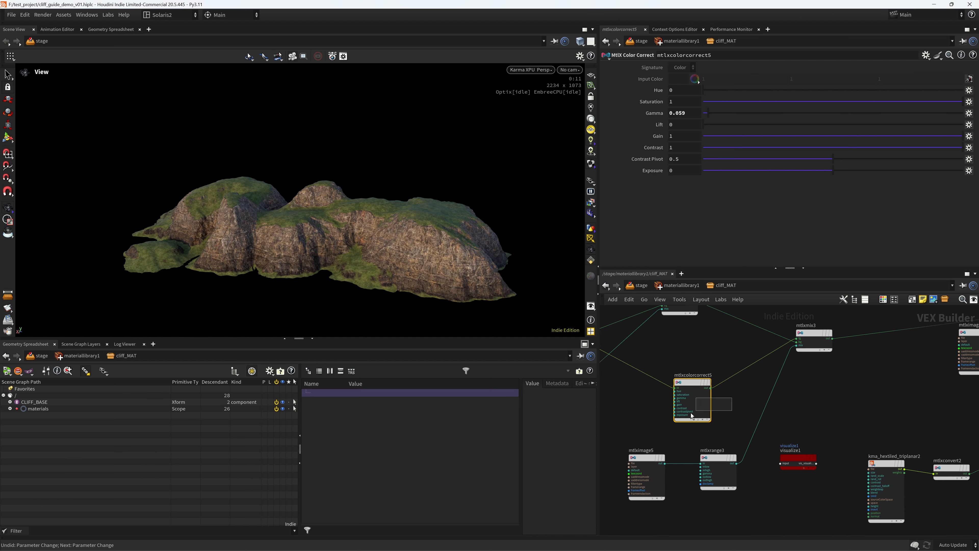
pyautogui.click(686, 102)
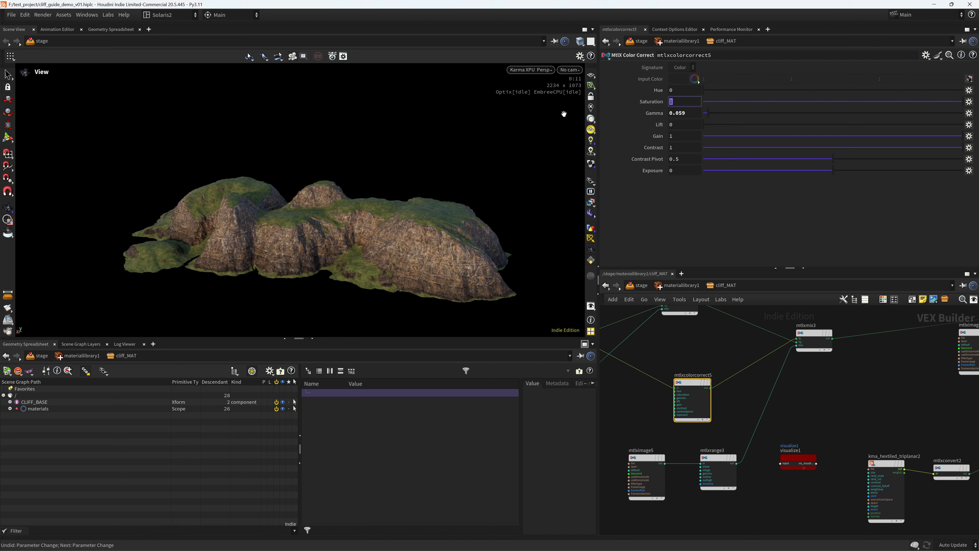
pyautogui.write('6')
pyautogui.press('Tab')
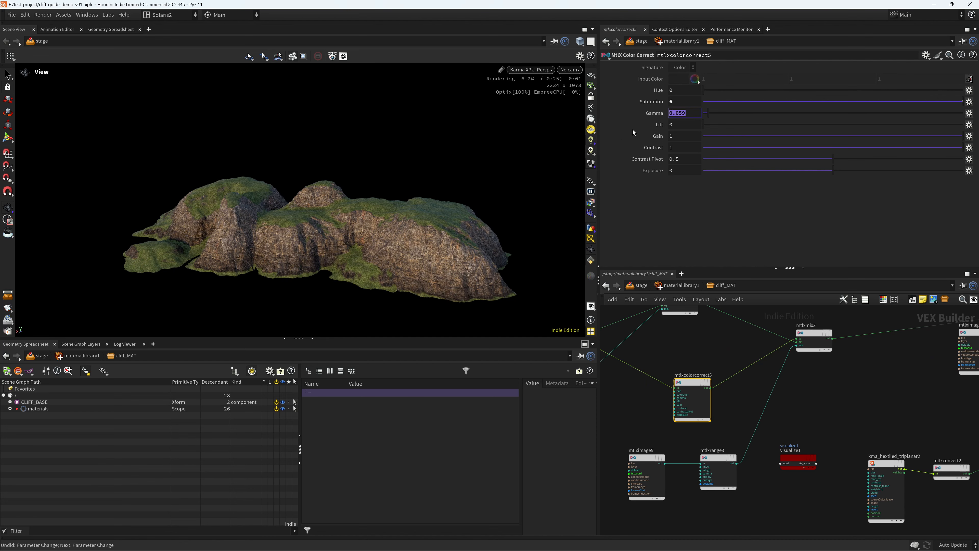
pyautogui.write('1')
pyautogui.press('Return')
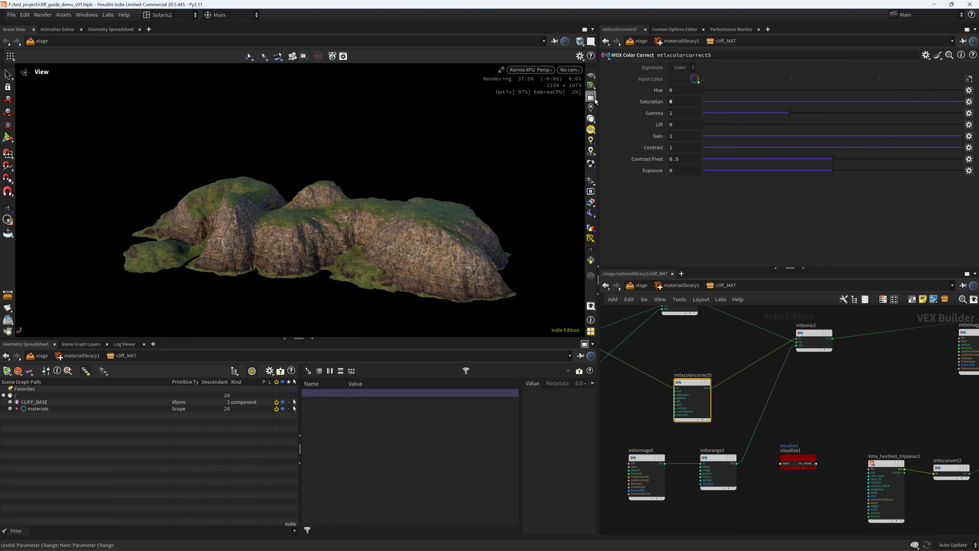
pyautogui.scroll(1, 415, 280)
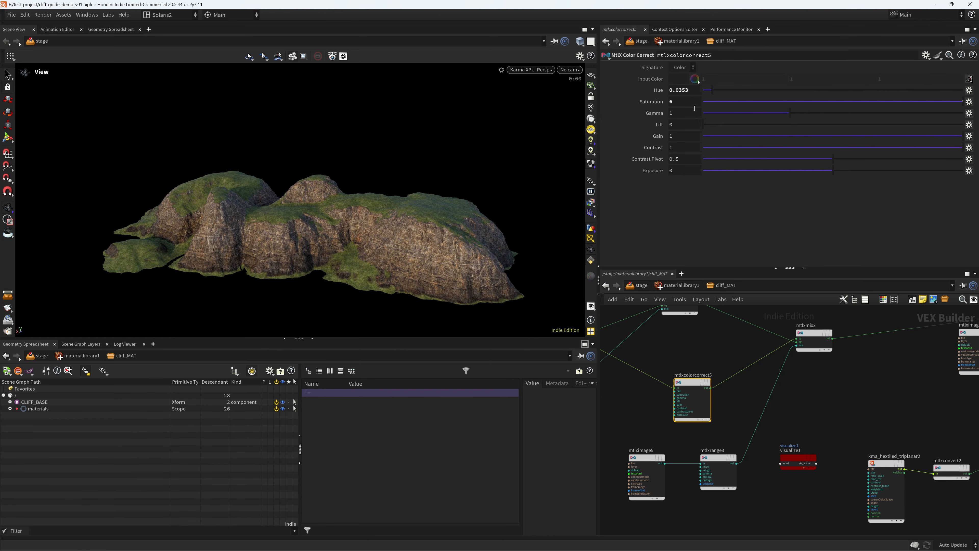
pyautogui.click(712, 90)
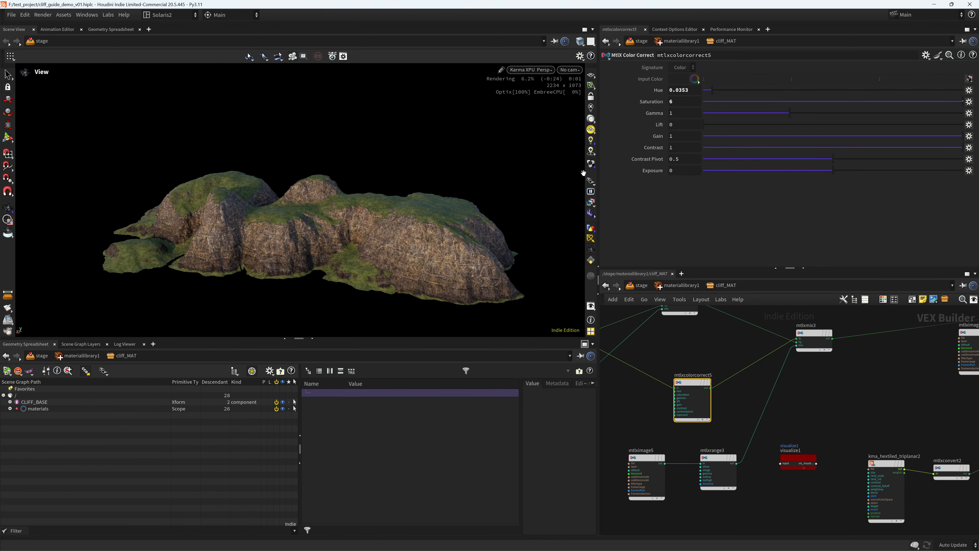
pyautogui.moveTo(727, 409); pyautogui.dragTo(733, 395, button='middle')
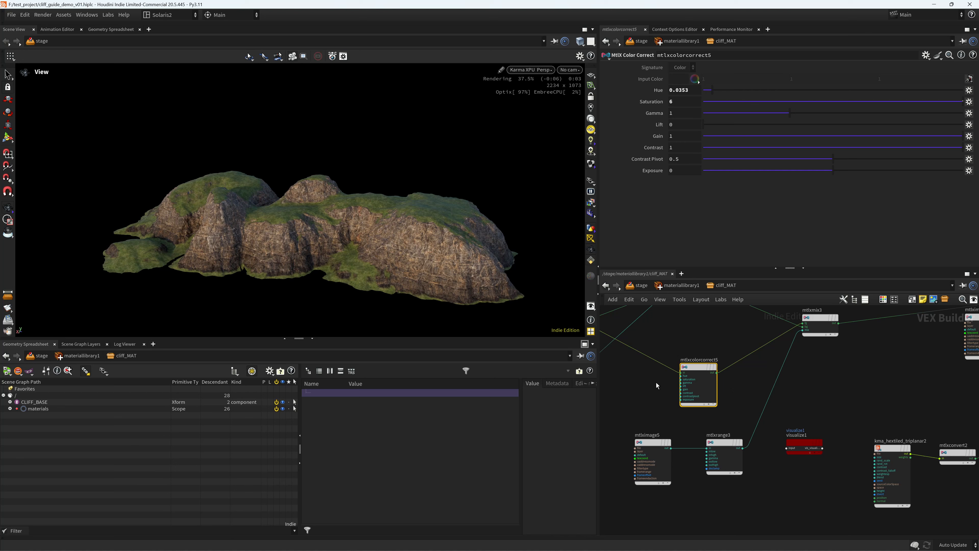
# - Check the concavity texture file assigned to mtlximage5
pyautogui.click(646, 442)
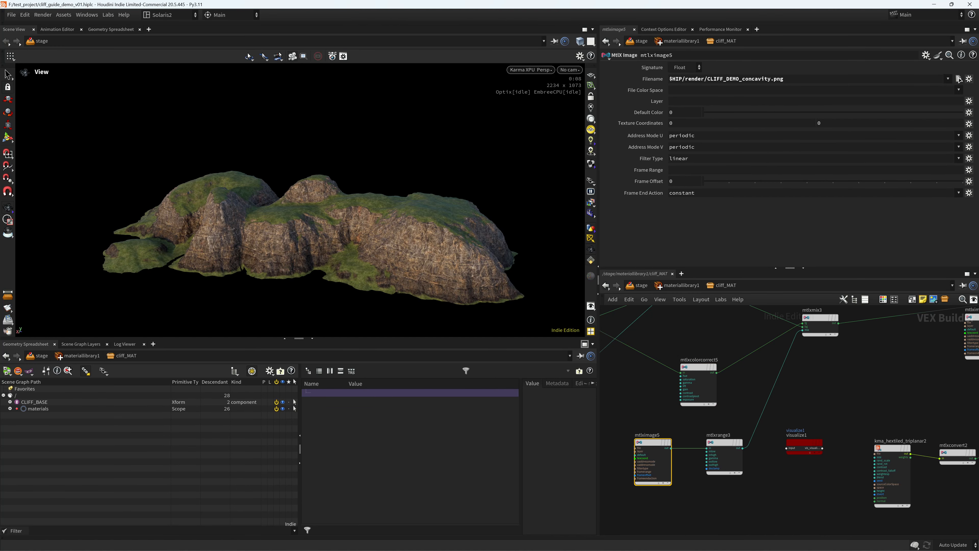
pyautogui.click(959, 79)
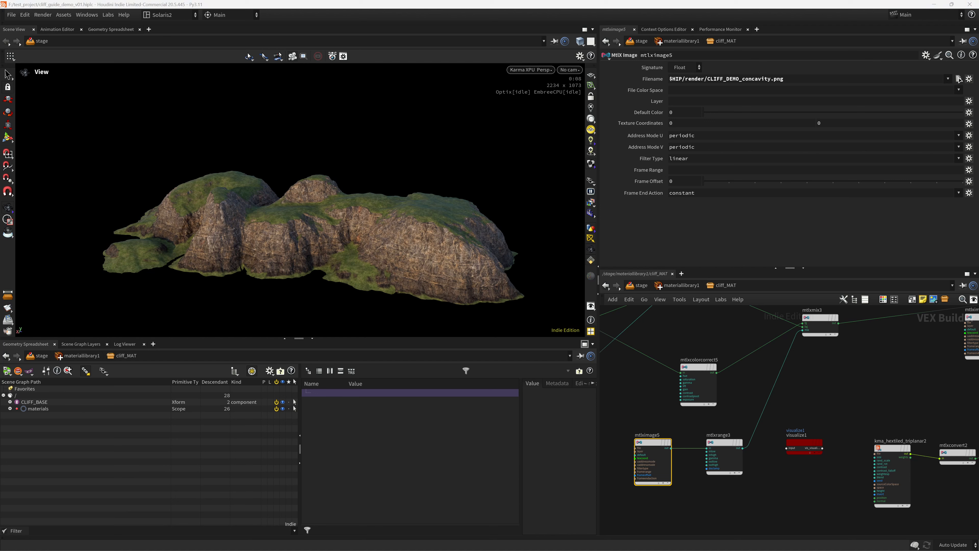
pyautogui.click(726, 466)
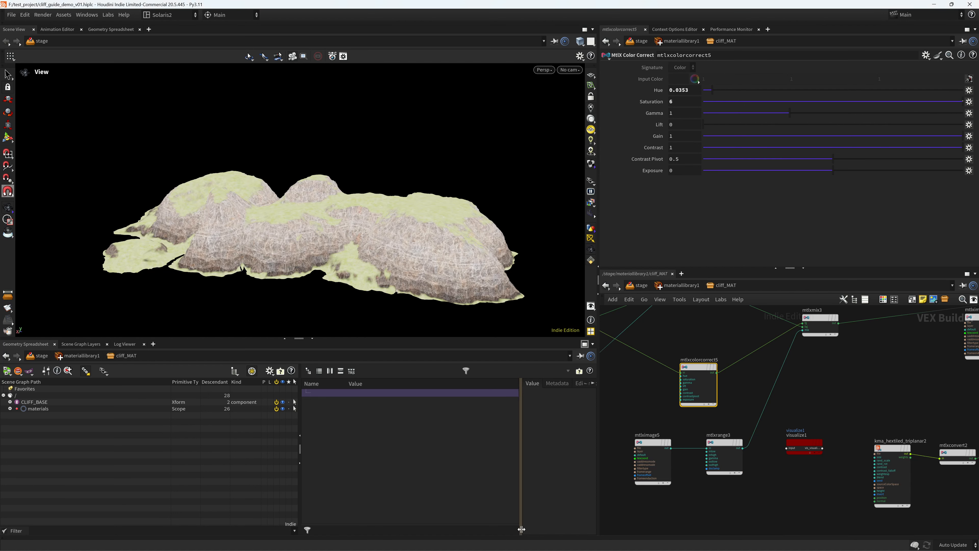
# - Switch the viewport back to Karma XPU and set mtlxcolorcorrect5's Exposure to 6
pyautogui.click(544, 70)
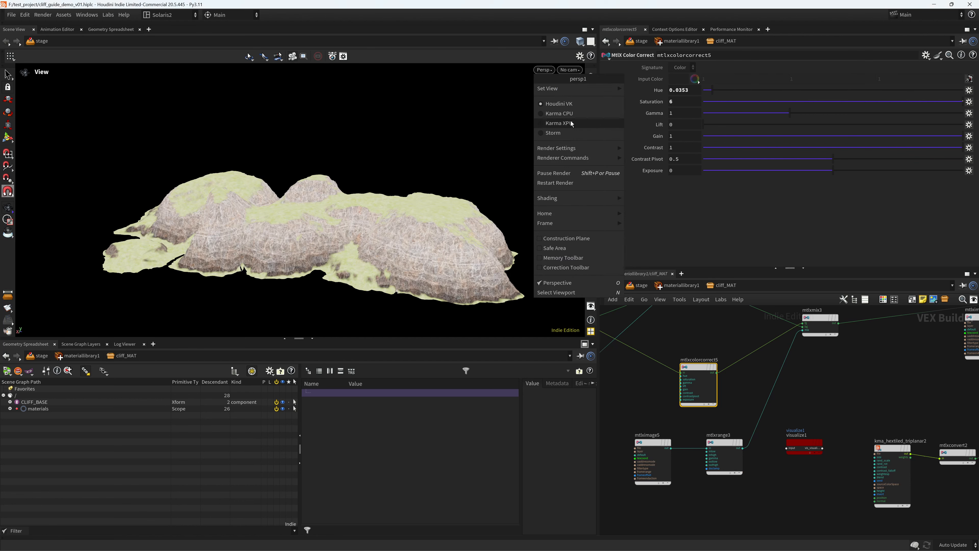
pyautogui.click(555, 124)
pyautogui.moveTo(737, 424); pyautogui.dragTo(704, 414, button='middle')
pyautogui.click(689, 170)
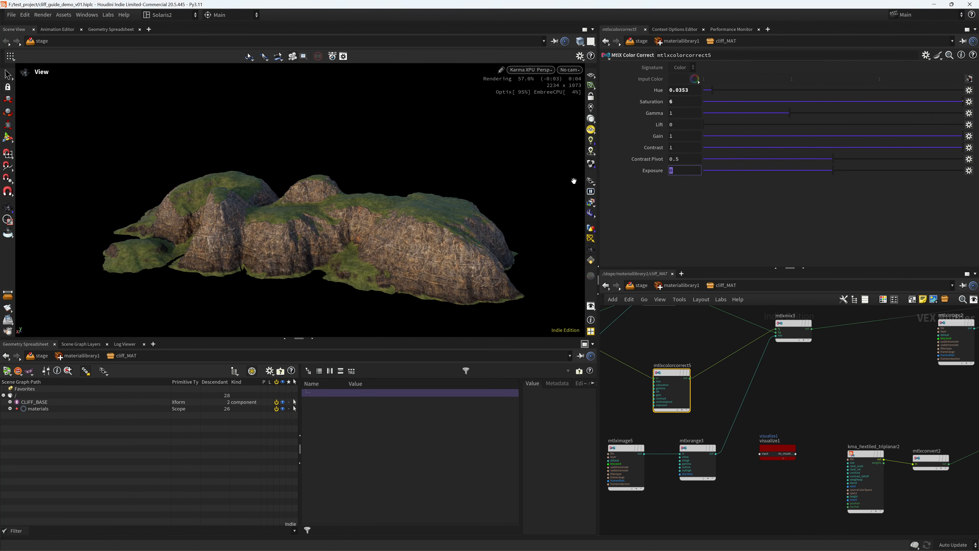
pyautogui.write('6')
pyautogui.press('Return')
# - Adjust mtlxrange3's Inlow to 0.147 and Inhigh to 0.648
pyautogui.click(698, 460)
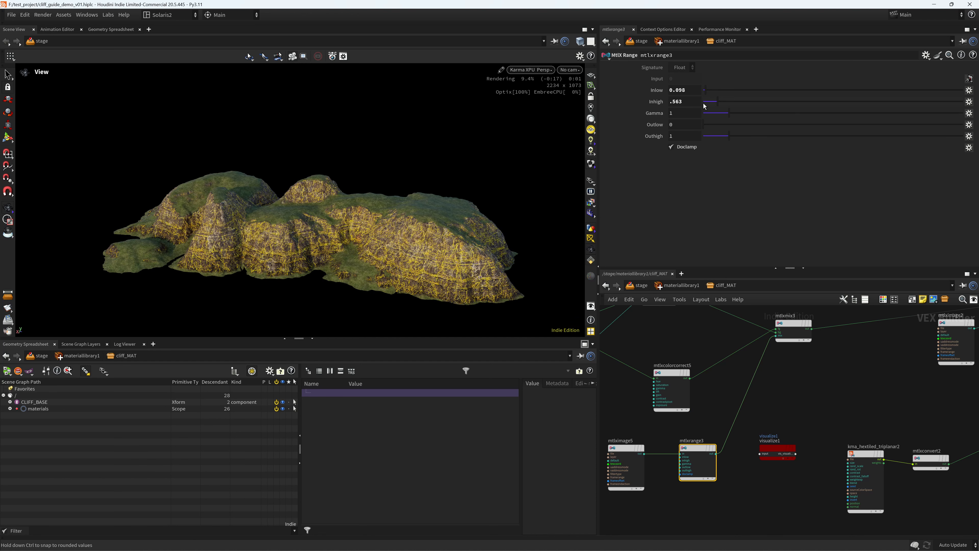
pyautogui.moveTo(710, 104); pyautogui.dragTo(708, 103)
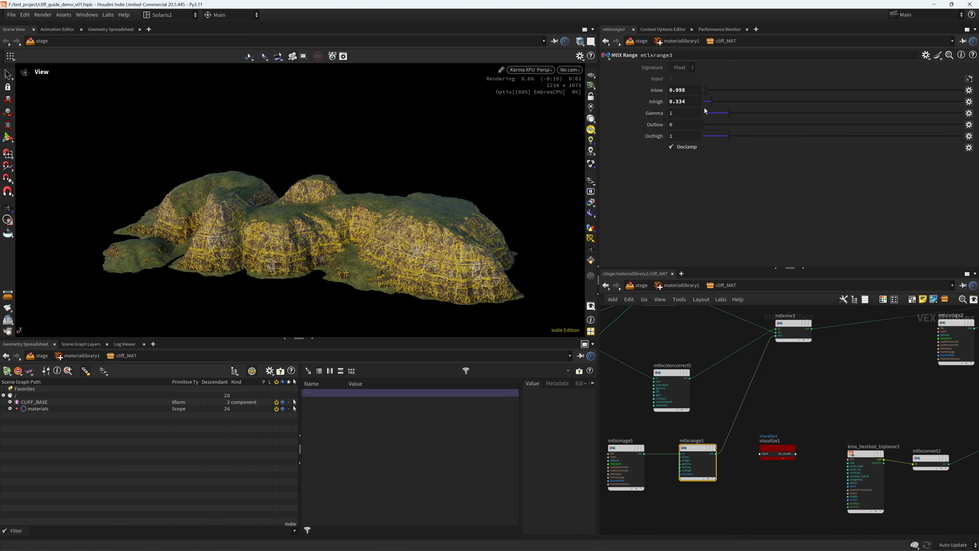
pyautogui.moveTo(710, 102); pyautogui.dragTo(728, 103)
pyautogui.moveTo(706, 92); pyautogui.dragTo(707, 96)
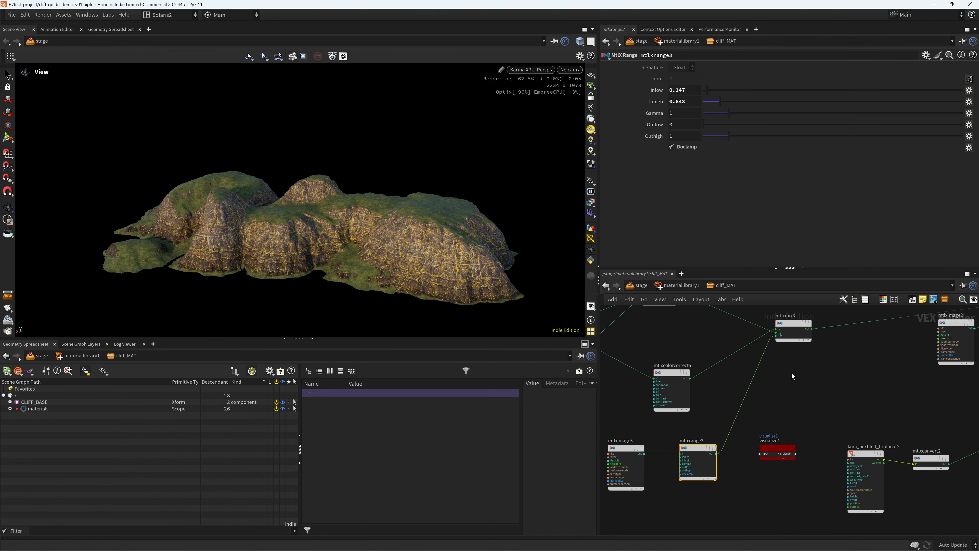
# - Set mtlxcolorcorrect5's Hue to 0.0206 and Exposure to 5
pyautogui.click(675, 387)
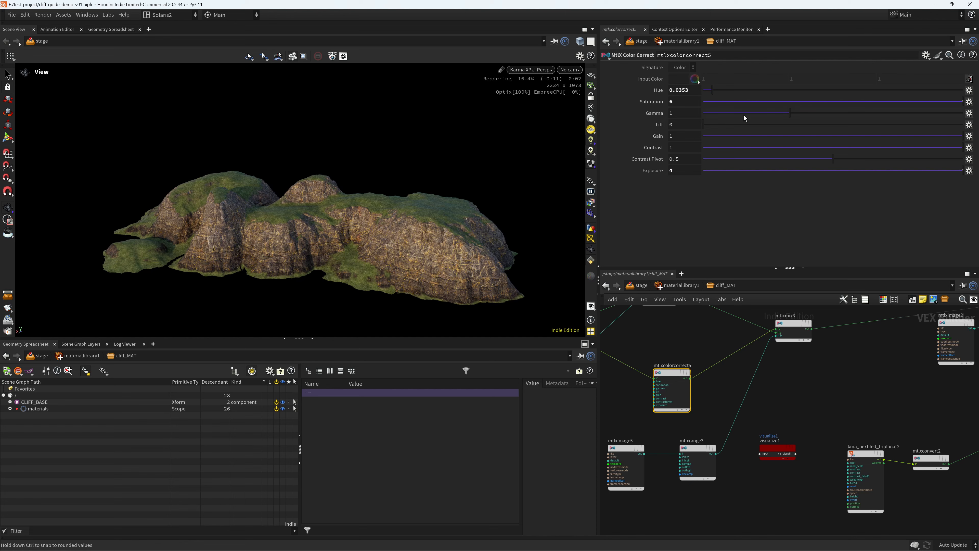
pyautogui.moveTo(709, 91); pyautogui.dragTo(707, 96)
pyautogui.moveTo(681, 170); pyautogui.dragTo(525, 186)
pyautogui.write('5')
pyautogui.press('Return')
# - Set mtlxrange3's Inhigh to 0.285 and Inlow to 0.039
pyautogui.click(704, 453)
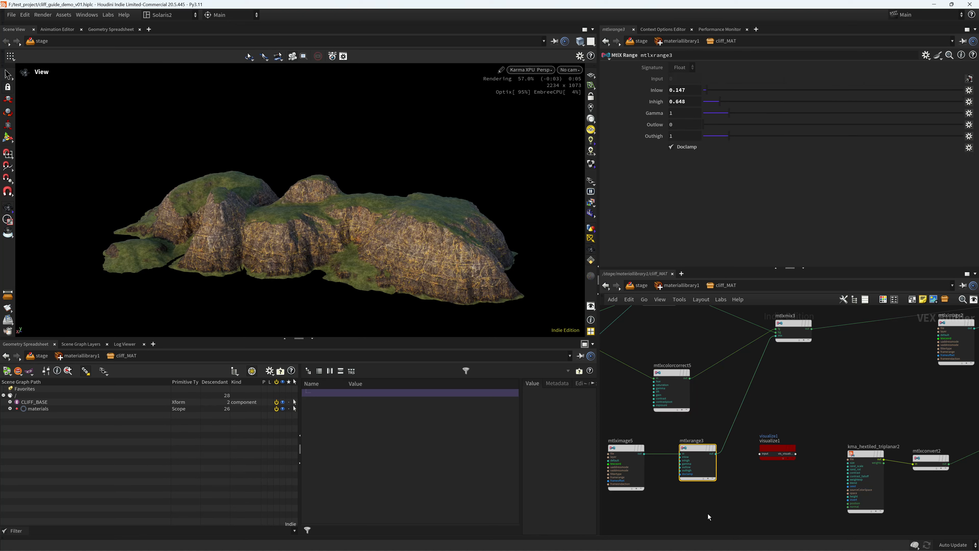
pyautogui.click(727, 102)
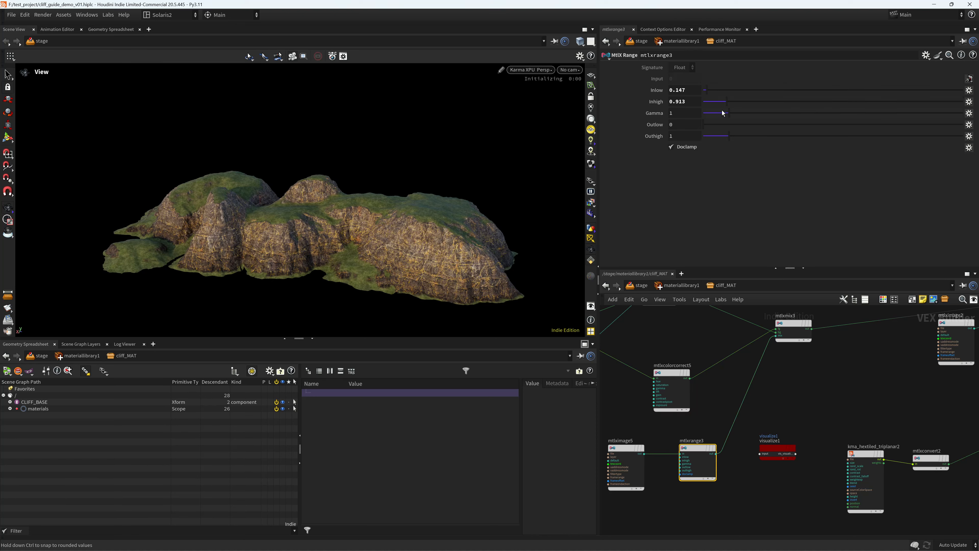
pyautogui.click(710, 102)
pyautogui.click(702, 90)
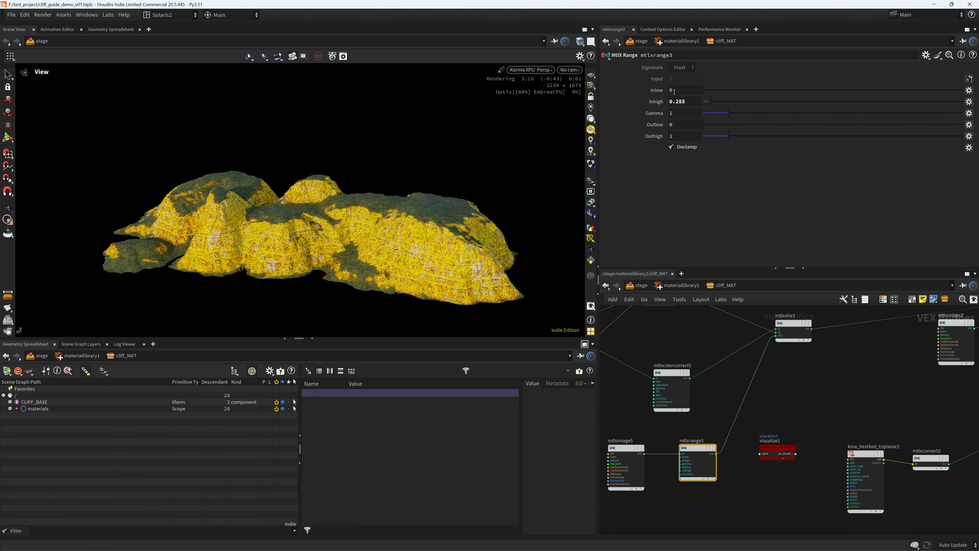
pyautogui.click(703, 90)
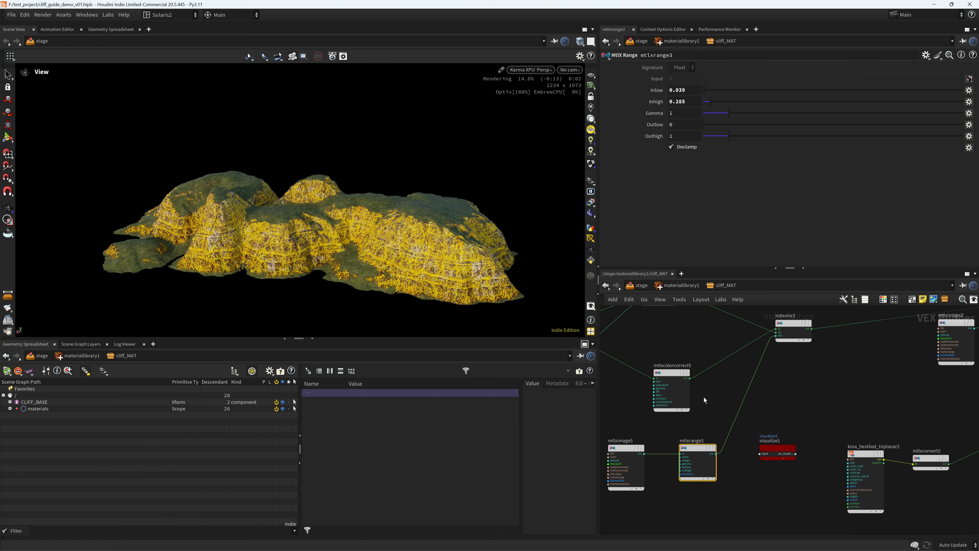
# - Set mtlxcolorcorrect5's Exposure to 3
pyautogui.click(652, 379)
pyautogui.click(679, 170)
pyautogui.write('3')
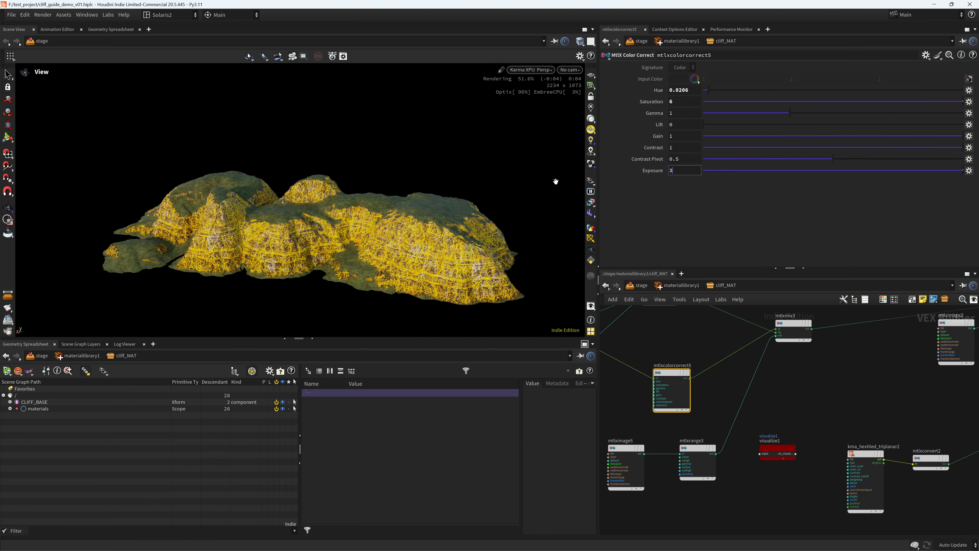
pyautogui.press('Return')
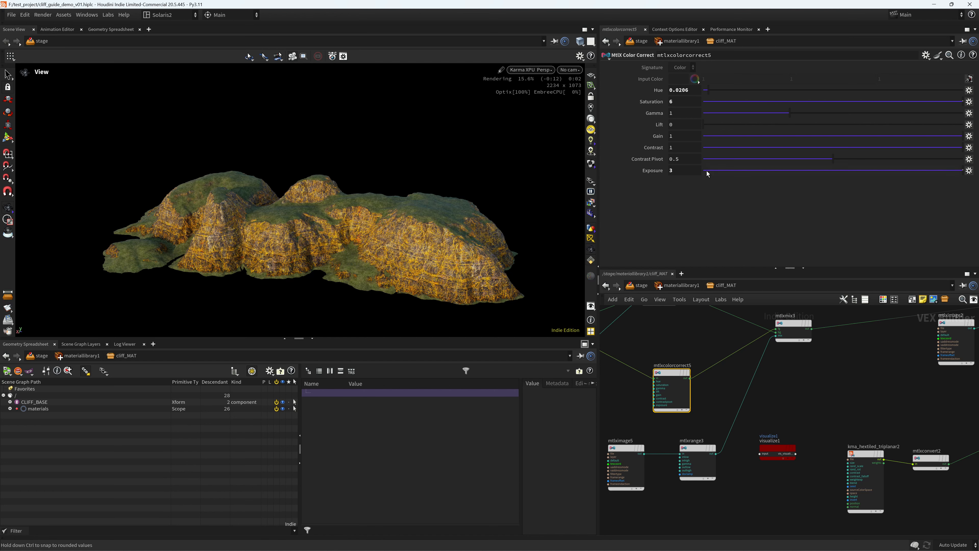
# - Set mtlxcolorcorrect5's Exposure to 2 and Saturation to 4
pyautogui.moveTo(689, 171); pyautogui.dragTo(560, 169)
pyautogui.write('2')
pyautogui.press('Return')
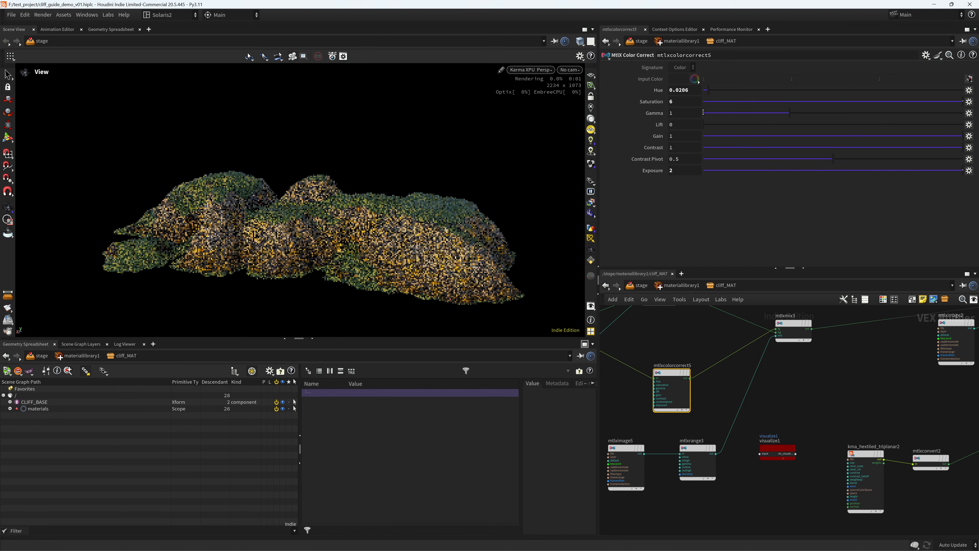
pyautogui.moveTo(685, 102); pyautogui.dragTo(539, 127)
pyautogui.write('4')
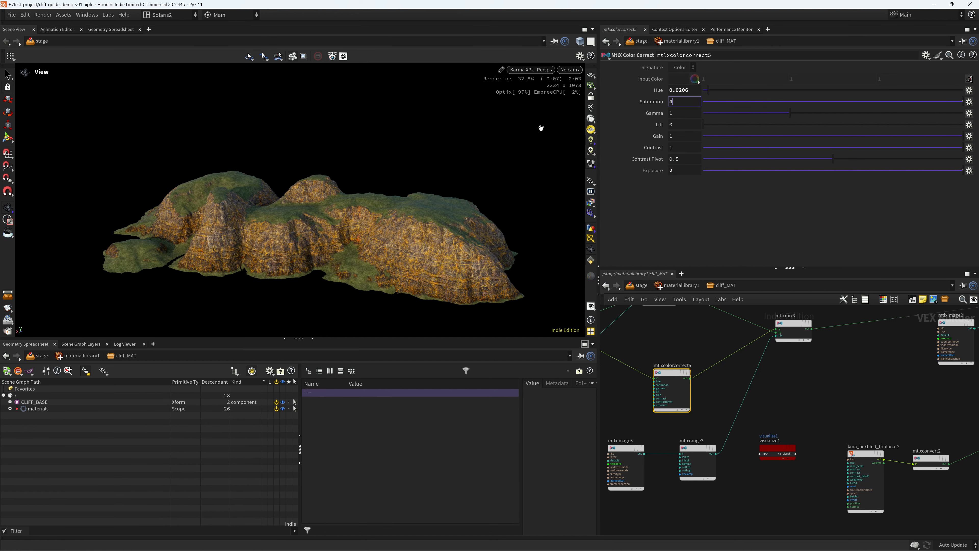
pyautogui.press('Return')
# - Set mtlxcolorcorrect5's Hue to 0.0559 and Exposure to 1
pyautogui.moveTo(709, 91); pyautogui.dragTo(718, 93)
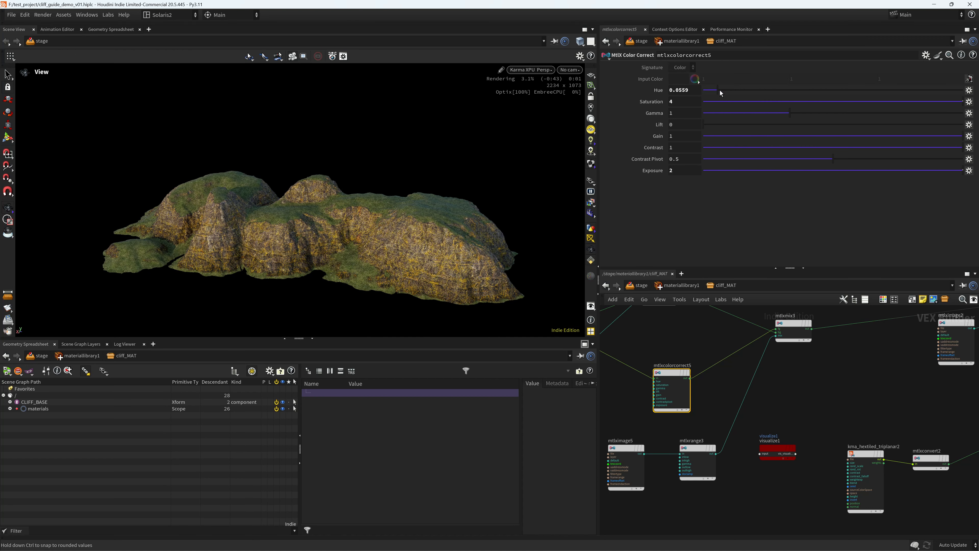
pyautogui.doubleClick(686, 170)
pyautogui.write('1')
pyautogui.press('Return')
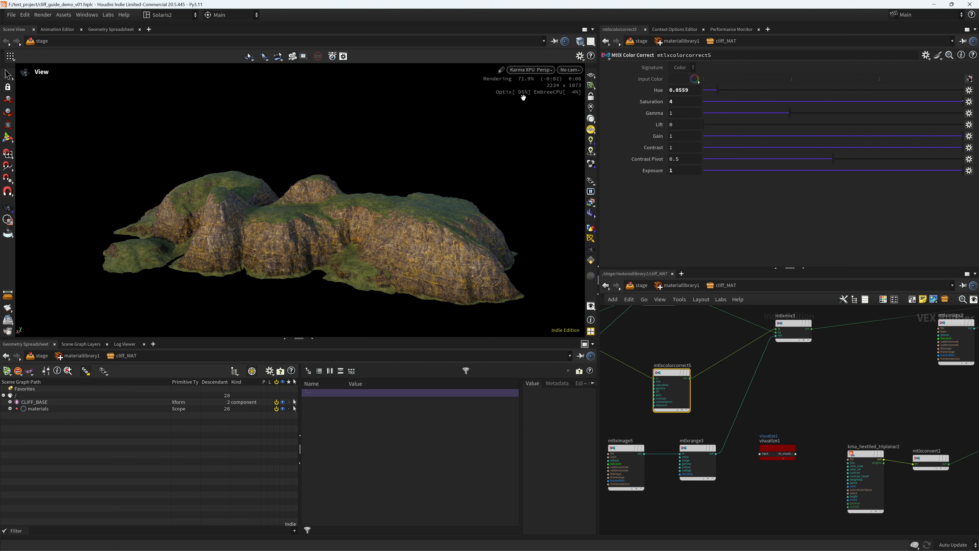
# - Switch the viewport from Karma XPU back to the standard viewport renderer and save the scene
pyautogui.click(533, 72)
pyautogui.click(532, 104)
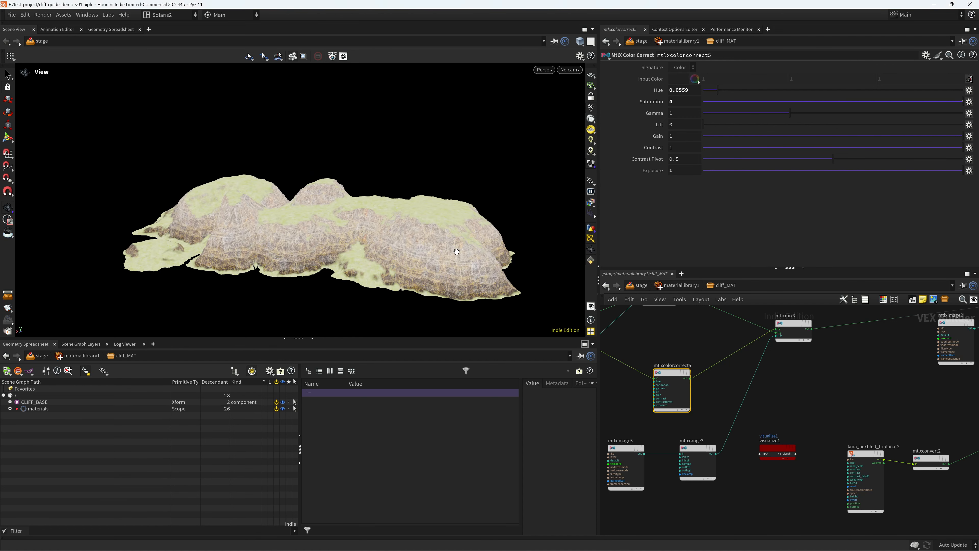
pyautogui.hotkey('ctrl', 's')
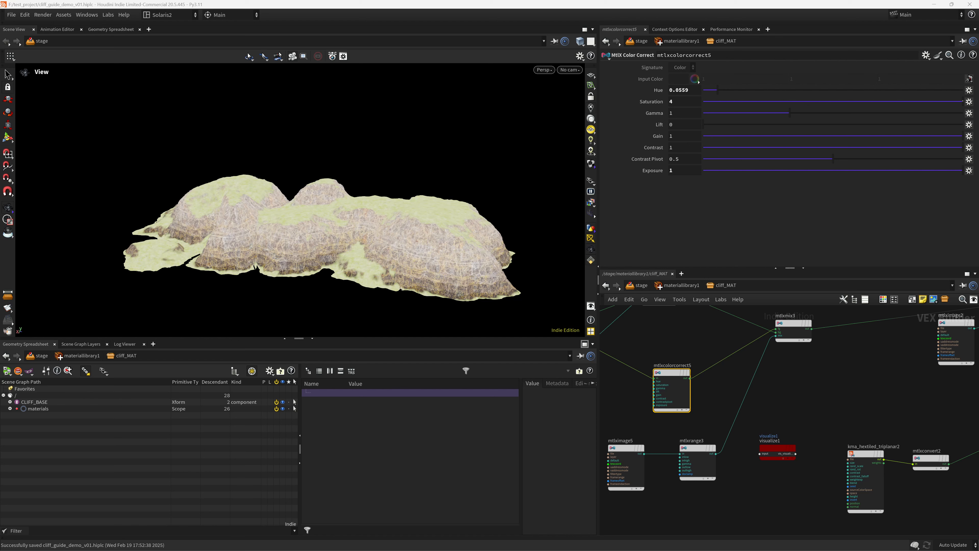
# - Move mtlximage2 aside in the cliff_MAT network and add a MtlX Color Correct node near mtlxmix3
pyautogui.scroll(-3, 709, 319)
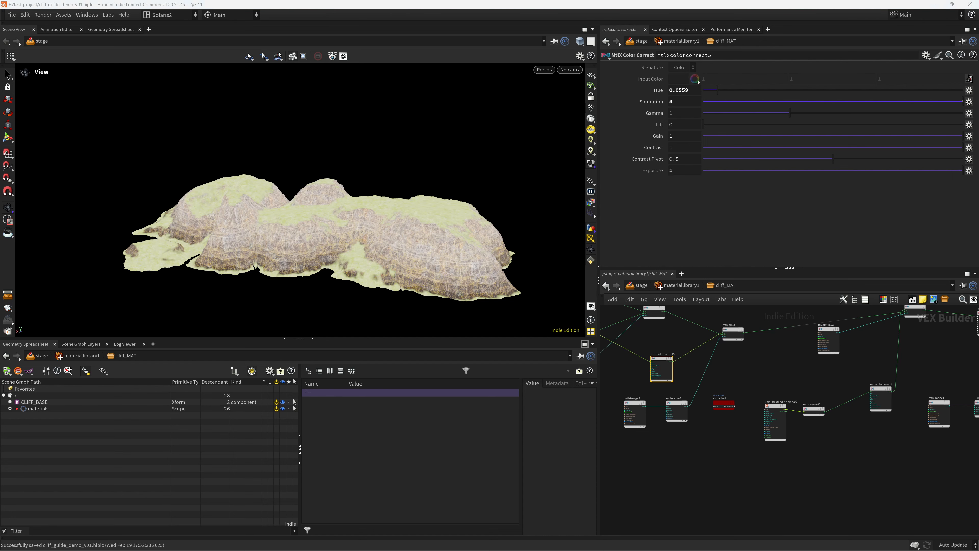
pyautogui.moveTo(798, 362); pyautogui.dragTo(704, 392, button='middle')
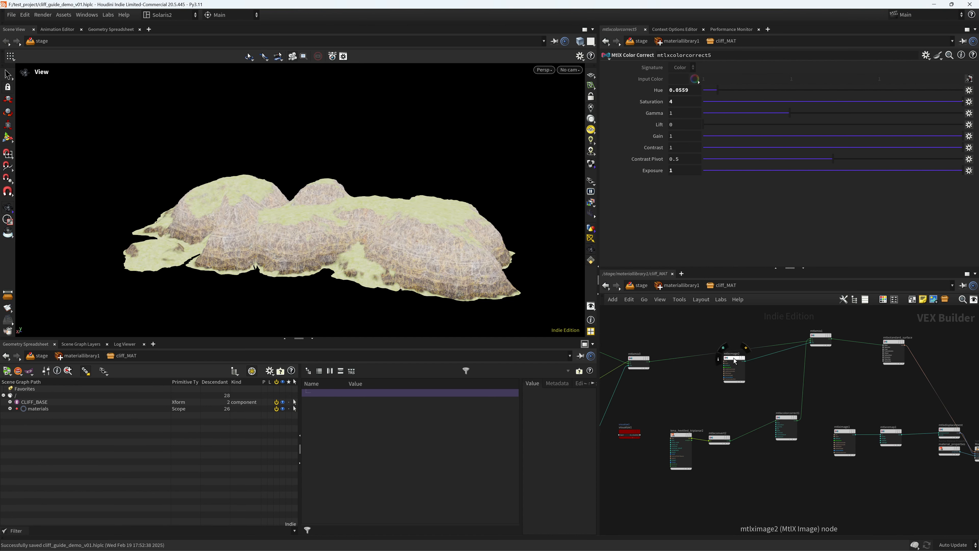
pyautogui.moveTo(733, 359); pyautogui.dragTo(759, 369)
pyautogui.scroll(3, 690, 385)
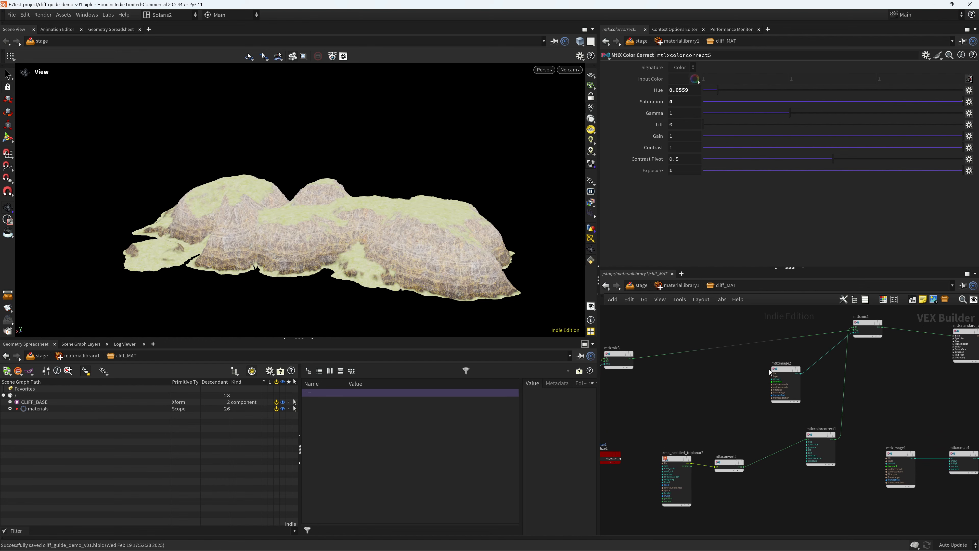
pyautogui.moveTo(760, 393)
pyautogui.mouseDown(button='middle')
pyautogui.moveTo(722, 394)
pyautogui.moveTo(742, 386)
pyautogui.moveTo(743, 395)
pyautogui.mouseUp(button='middle')
pyautogui.scroll(-2, 744, 387)
pyautogui.scroll(1, 714, 385)
pyautogui.press('Tab')
pyautogui.write('col')
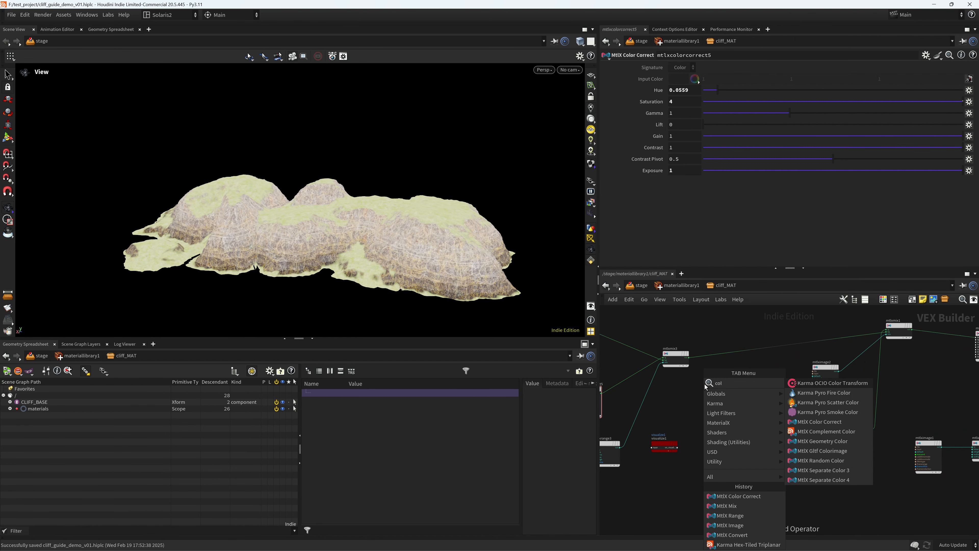
pyautogui.write('or c')
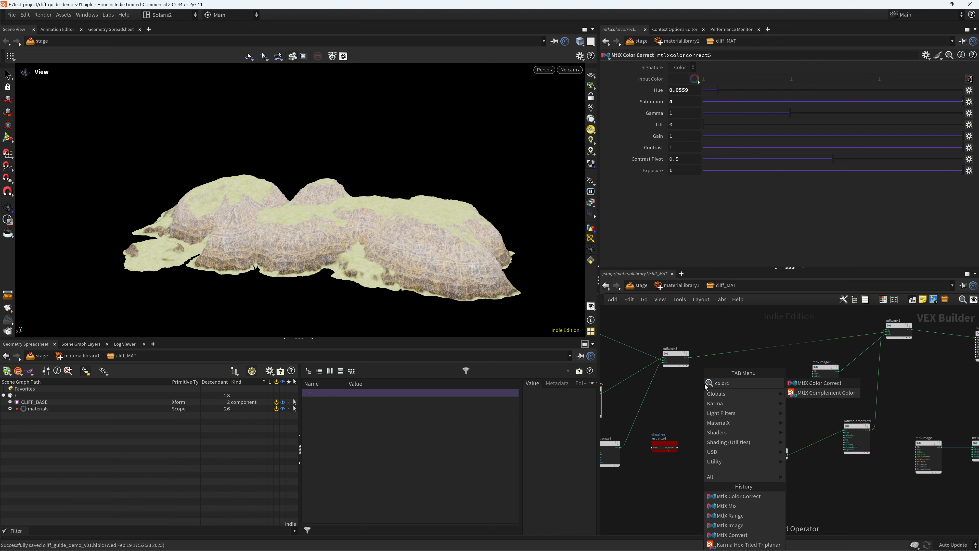
pyautogui.press('Return')
pyautogui.click(704, 384)
# - Connect mtlxmix3's output to the in input of the new color correct node
pyautogui.scroll(3, 648, 385)
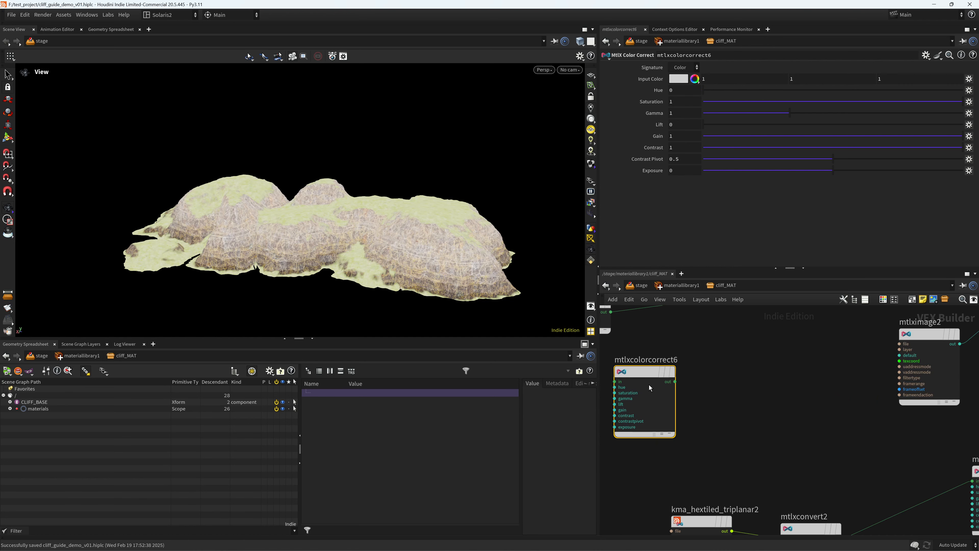
pyautogui.click(638, 337)
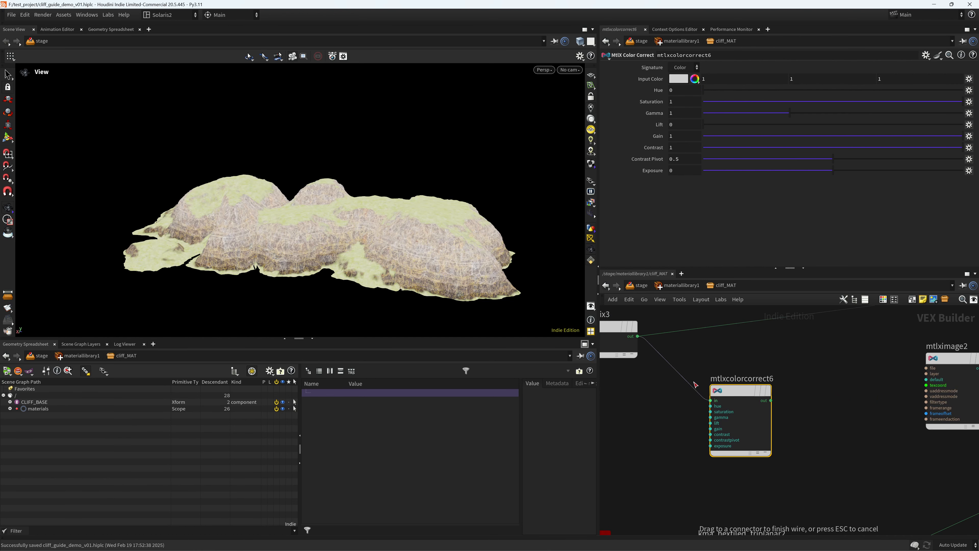
pyautogui.click(711, 400)
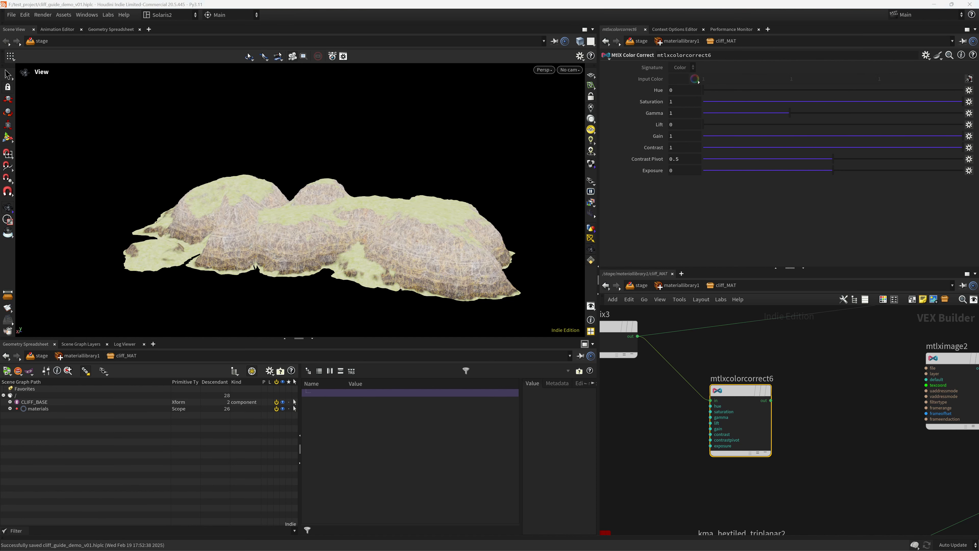
# - Duplicate the mtlximage5 and mtlxrange3 nodes and place the copies below the new color correct node
pyautogui.moveTo(656, 438); pyautogui.dragTo(731, 398, button='middle')
pyautogui.scroll(-5, 688, 415)
pyautogui.moveTo(692, 465); pyautogui.dragTo(726, 403)
pyautogui.moveTo(796, 403); pyautogui.dragTo(732, 422, button='middle')
pyautogui.click(758, 392)
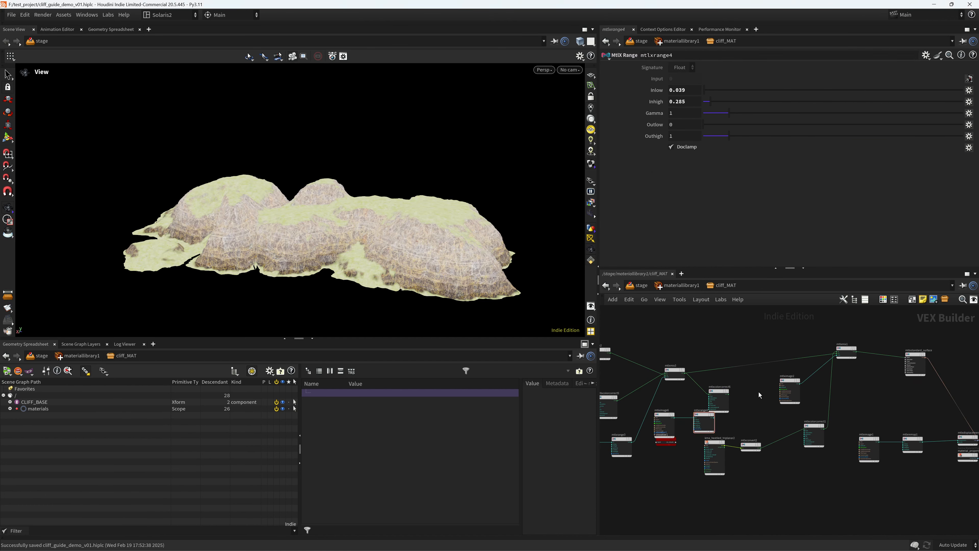
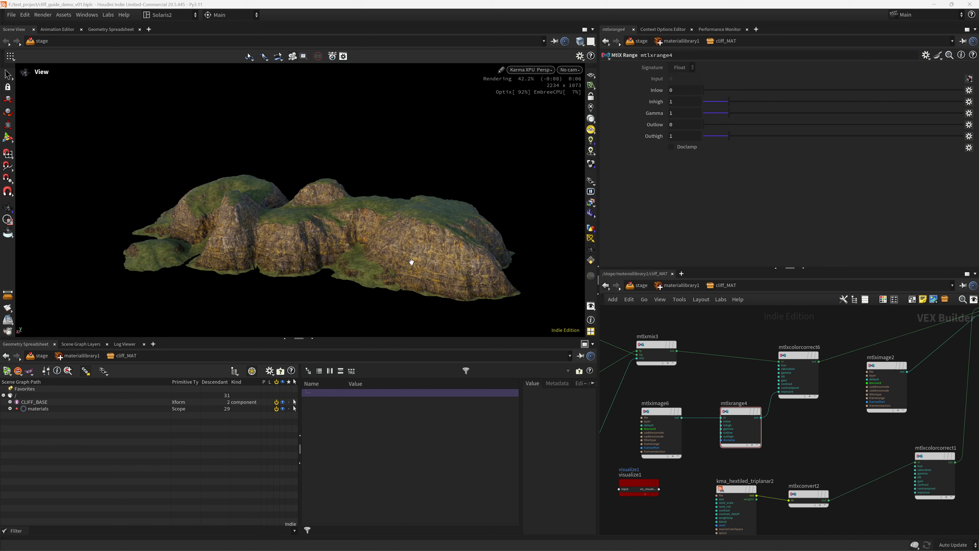
# - Adjust mtlxrange4's Inhigh to 0.373
pyautogui.scroll(3, 411, 262)
pyautogui.moveTo(700, 456); pyautogui.dragTo(729, 431, button='middle')
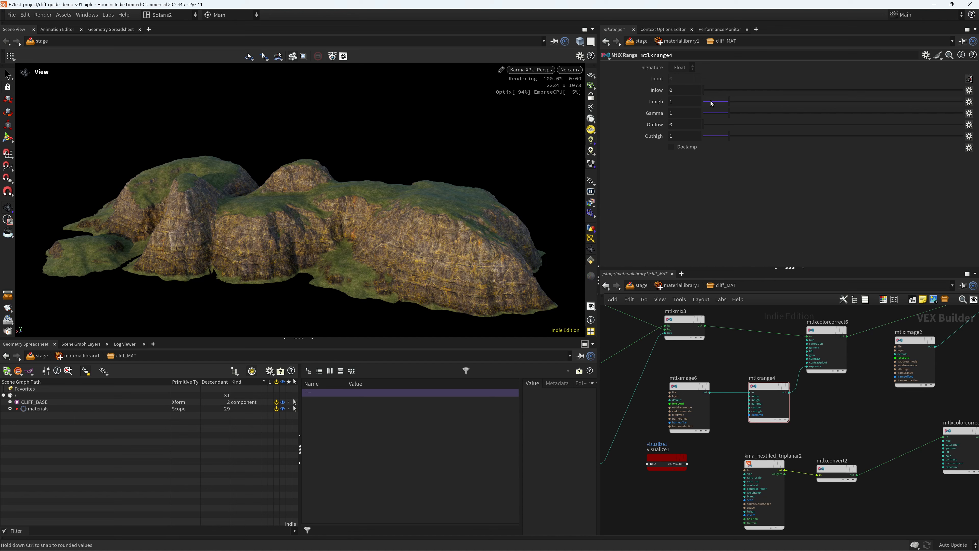
pyautogui.moveTo(728, 102); pyautogui.dragTo(708, 105)
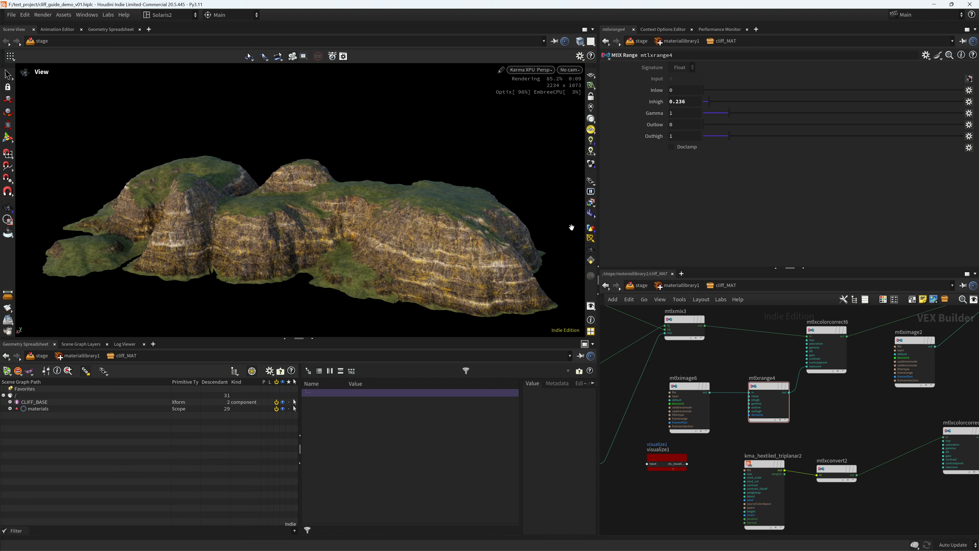
pyautogui.moveTo(712, 107); pyautogui.dragTo(718, 106)
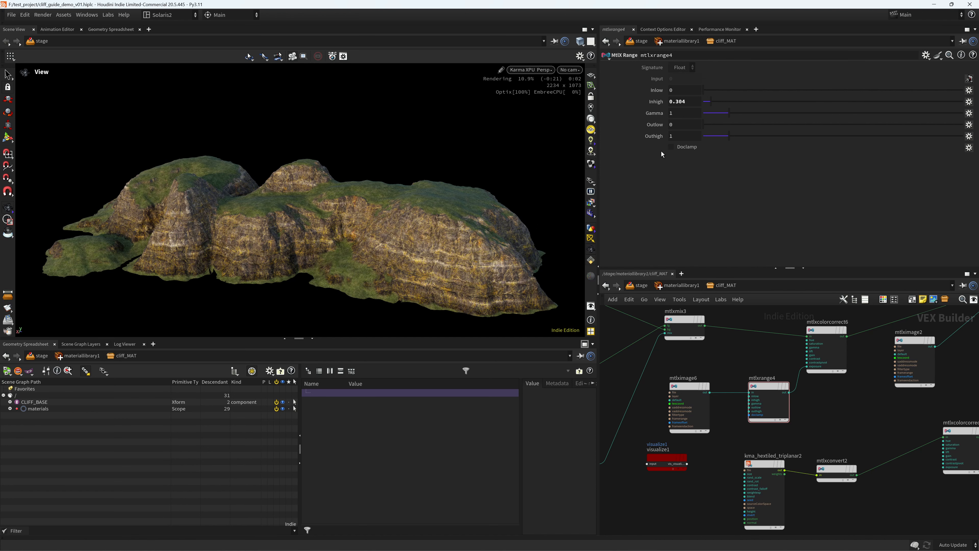
pyautogui.moveTo(710, 101); pyautogui.dragTo(713, 102)
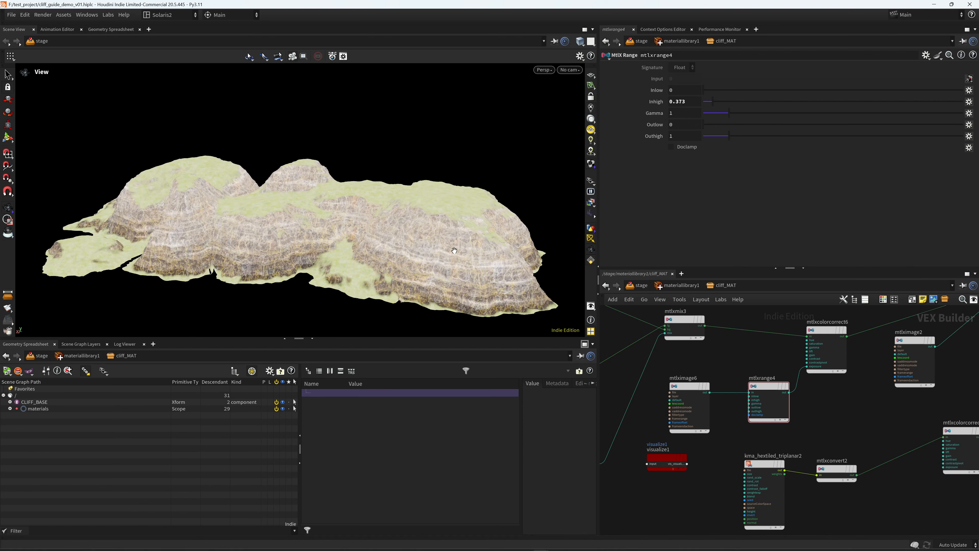
# - Return to the stage network and save the scene
pyautogui.scroll(-3, 417, 262)
pyautogui.click(641, 286)
pyautogui.scroll(-4, 732, 361)
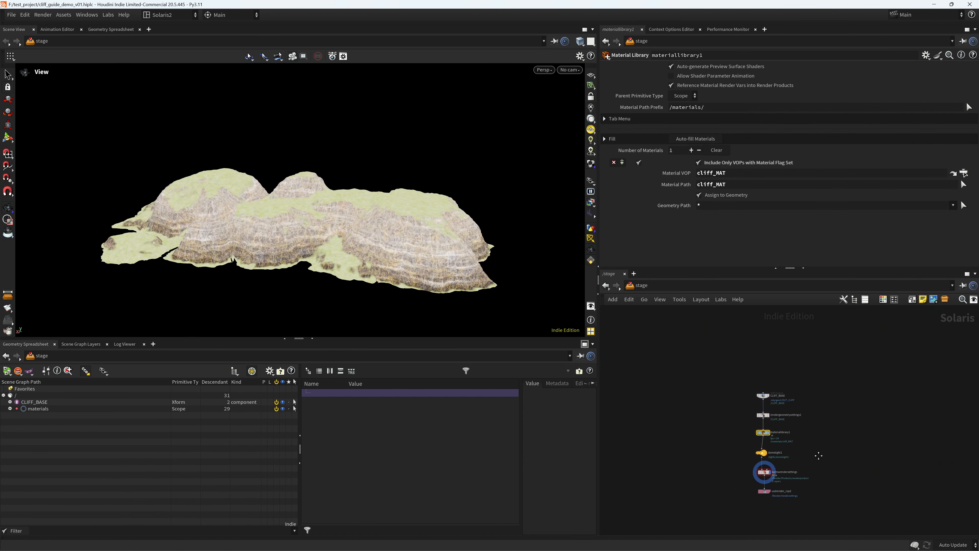
pyautogui.hotkey('ctrl', 's')
# - Switch to the initial_layout desktop and go to the obj network
pyautogui.click(170, 14)
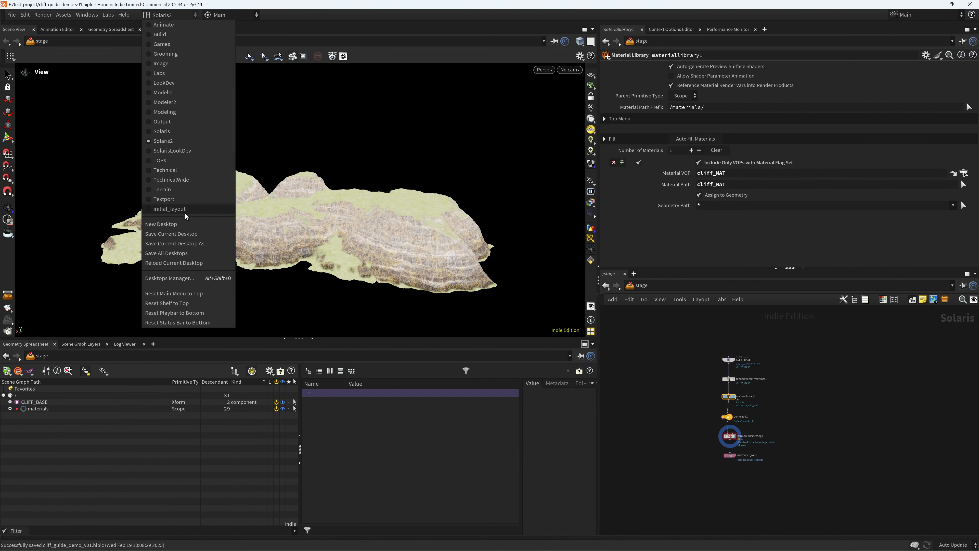
pyautogui.click(169, 209)
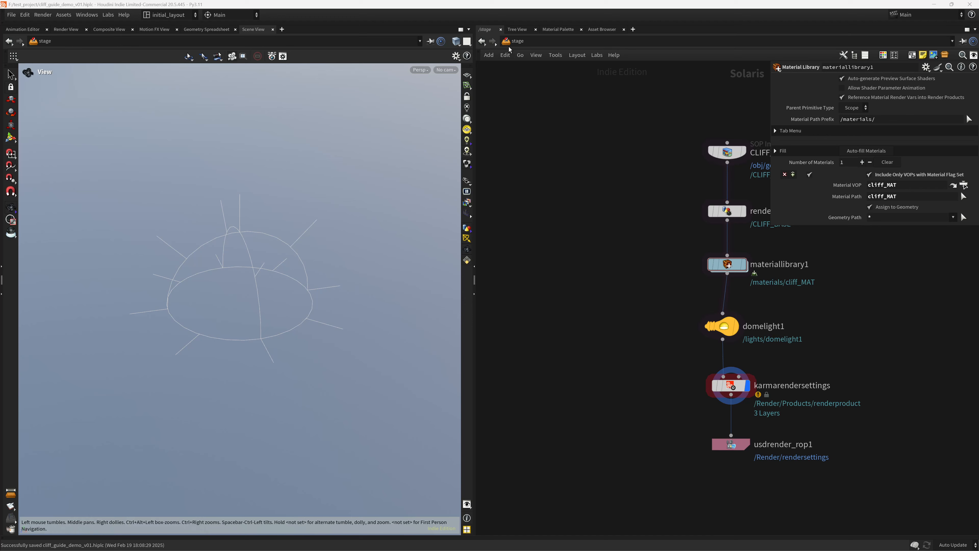
pyautogui.click(508, 46)
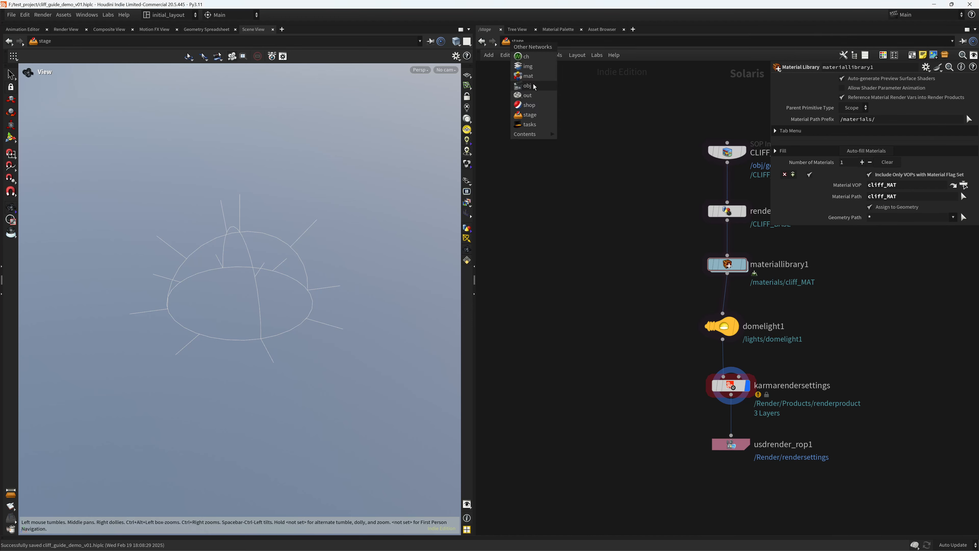
pyautogui.click(526, 95)
# - Create a Geometry object below geo1 and name it Assets
pyautogui.press('Tab')
pyautogui.write('geo')
pyautogui.press('Return')
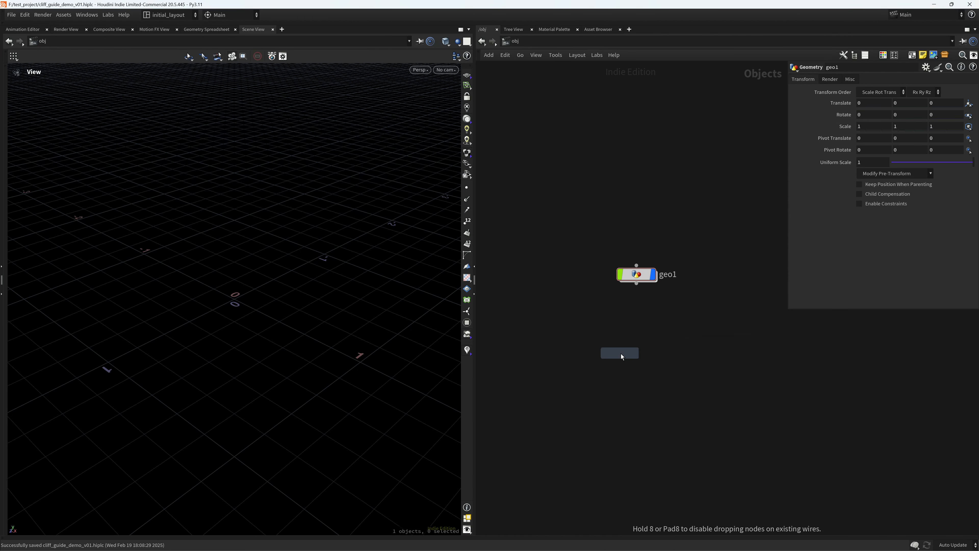
pyautogui.click(621, 353)
pyautogui.click(653, 354)
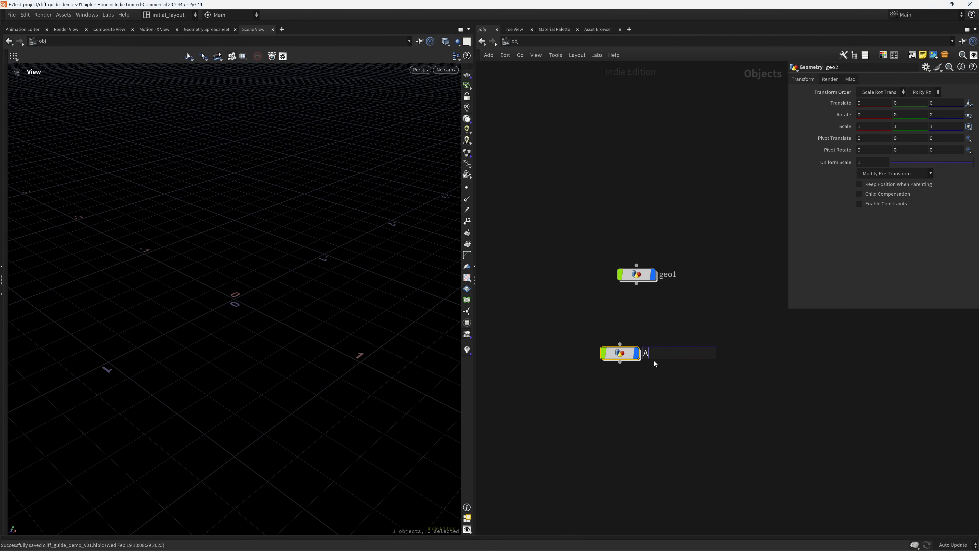
pyautogui.write('Assets')
pyautogui.press('Return')
# - Inside Assets, add an Alembic node and load DactylisGlomerata_bb1ly_Big_lod0_OL.abc from the Orchard Grass folder in F:/TEXTURES
pyautogui.press('i')
pyautogui.press('Tab')
pyautogui.write('alembic')
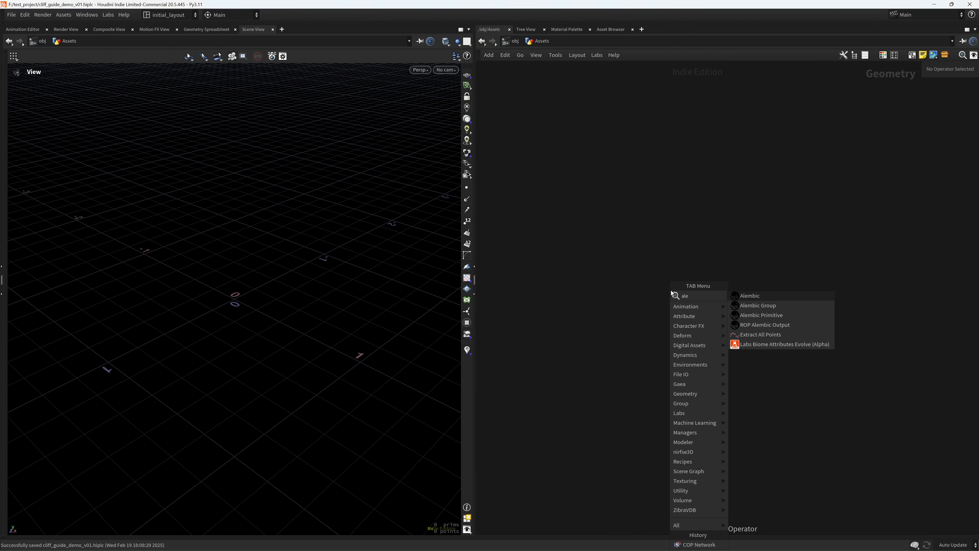
pyautogui.press('Return')
pyautogui.click(671, 290)
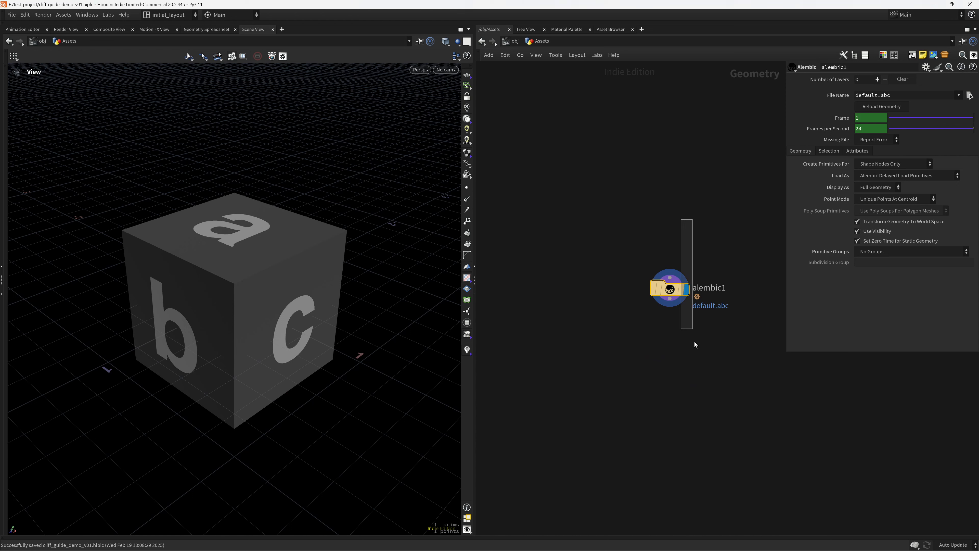
pyautogui.moveTo(892, 96); pyautogui.dragTo(678, 116)
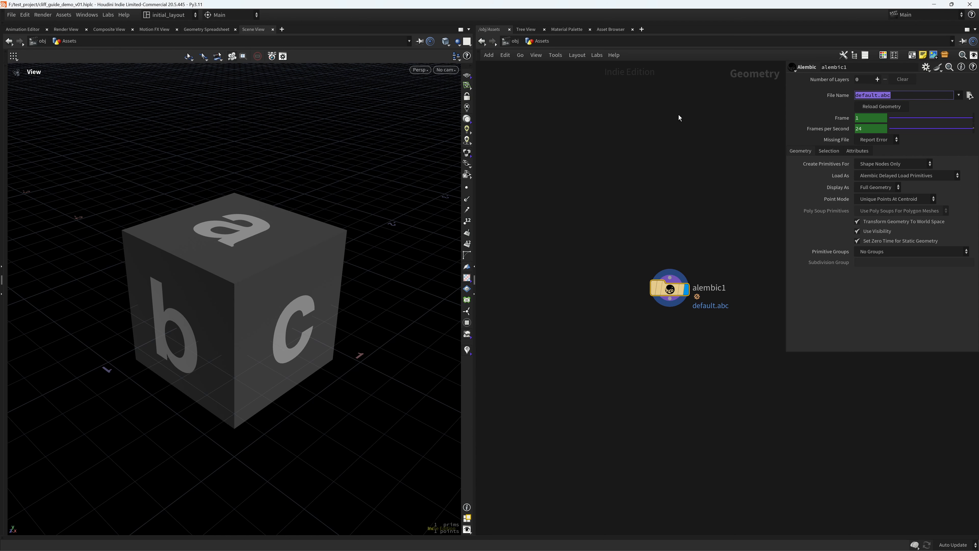
pyautogui.hotkey('ctrl', 'v')
pyautogui.press('Return')
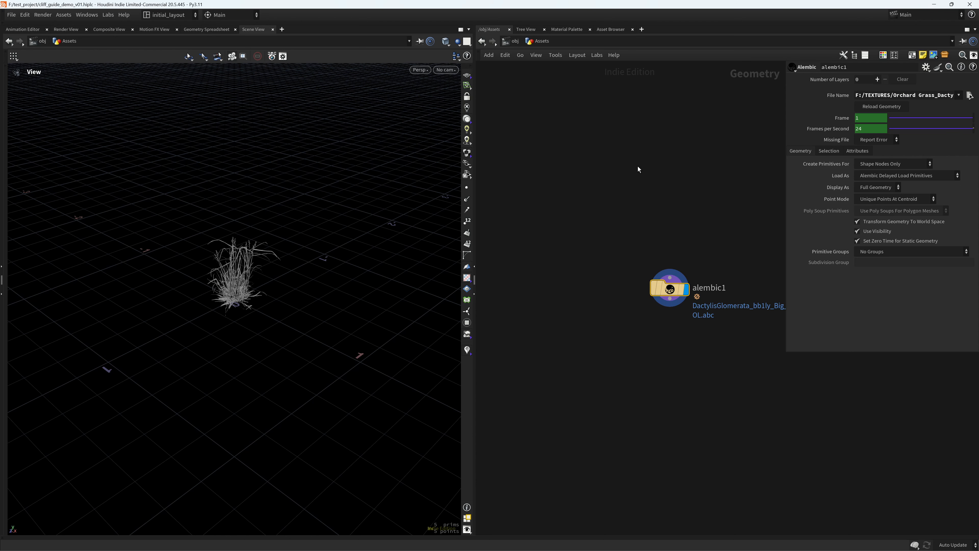
# - Examine the full file path of the orchard grass model loaded in the Alembic node
pyautogui.moveTo(785, 133); pyautogui.dragTo(591, 133)
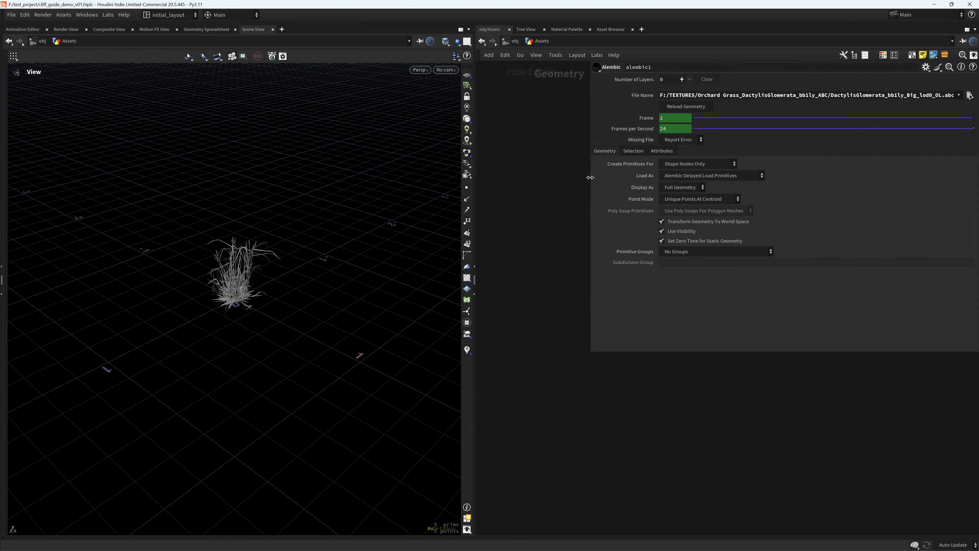
pyautogui.moveTo(831, 96); pyautogui.dragTo(913, 96)
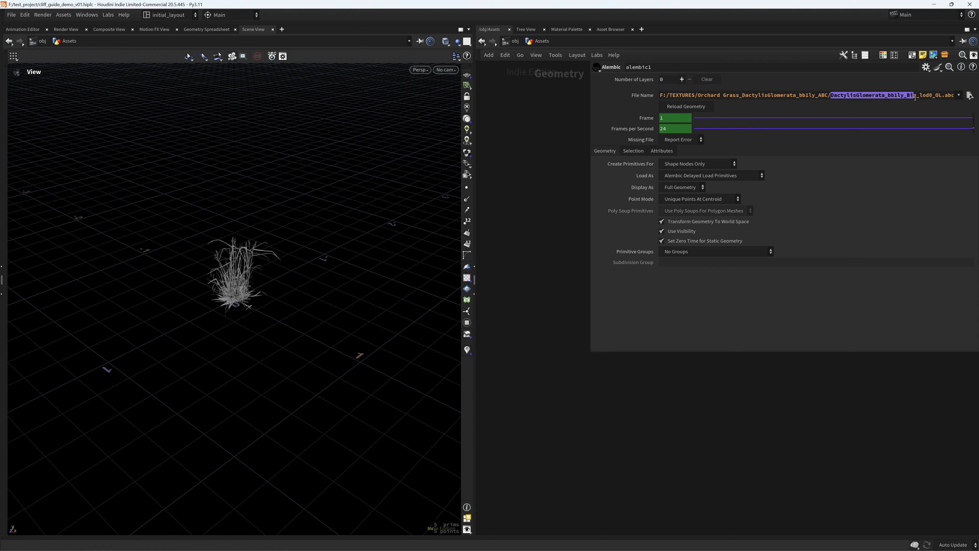
pyautogui.moveTo(733, 96); pyautogui.dragTo(805, 97)
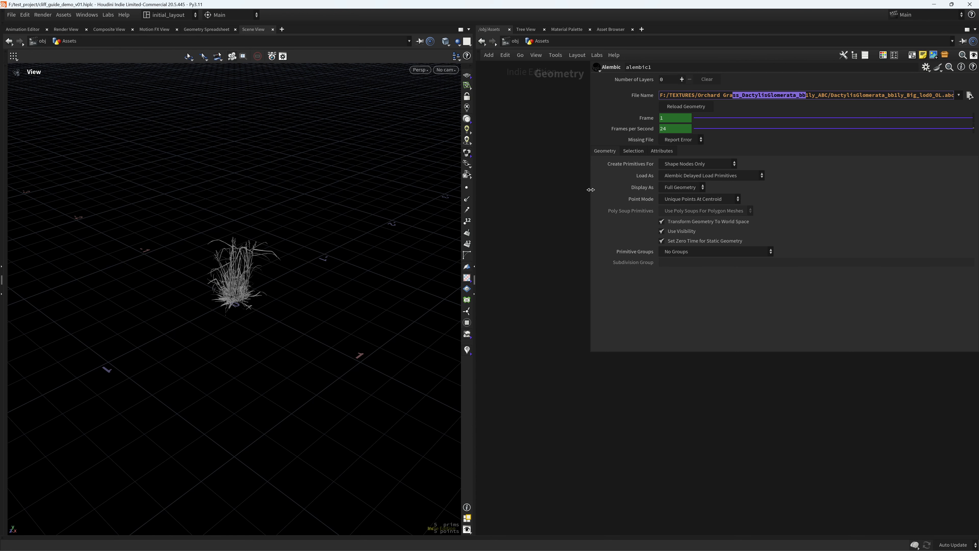
pyautogui.moveTo(591, 190); pyautogui.dragTo(824, 190)
# - Add a Null node below the Alembic node
pyautogui.moveTo(679, 366); pyautogui.dragTo(618, 325, button='middle')
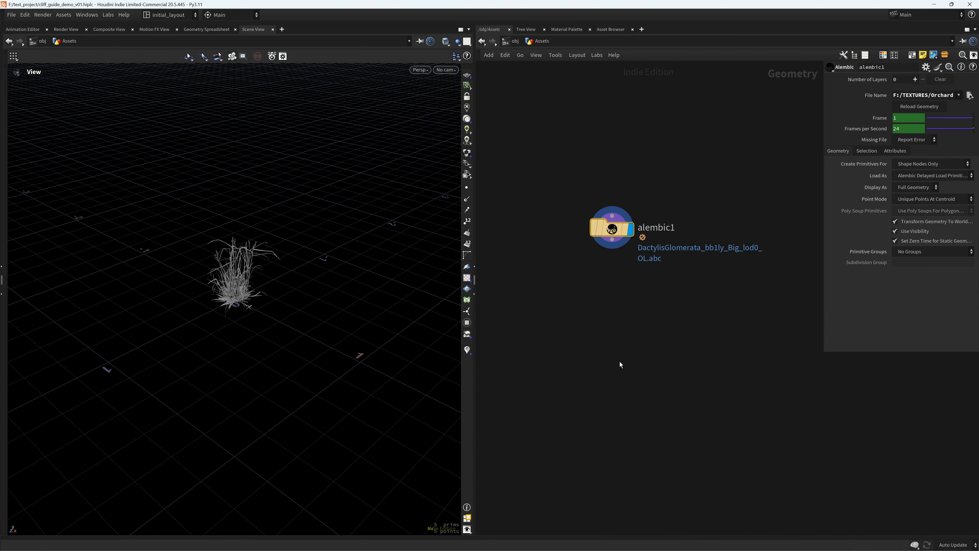
pyautogui.press('Tab')
pyautogui.write('null')
pyautogui.press('Return')
pyautogui.click(615, 344)
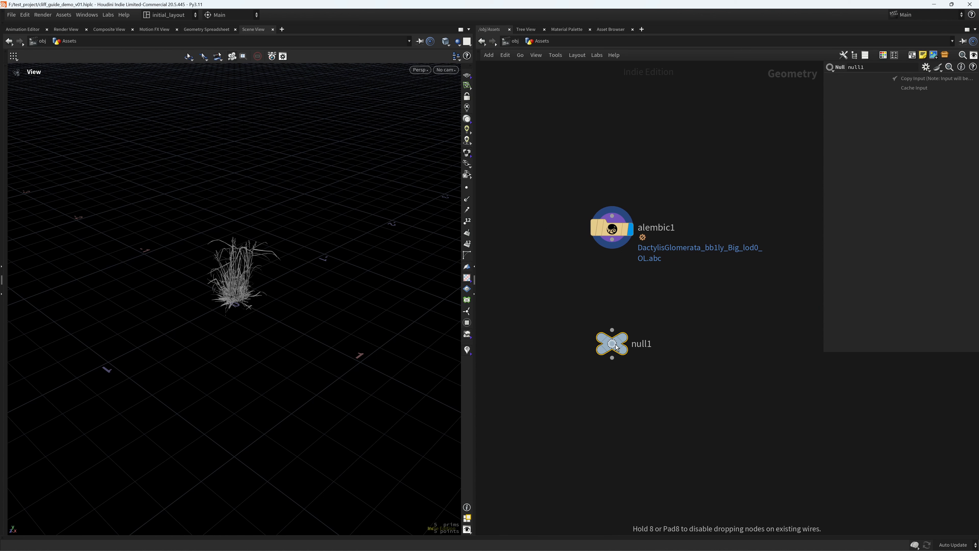
# - Connect the Alembic node to the Null, rename the Null OUT_GRASS, and save the scene
pyautogui.moveTo(612, 239); pyautogui.dragTo(612, 329)
pyautogui.doubleClick(642, 344)
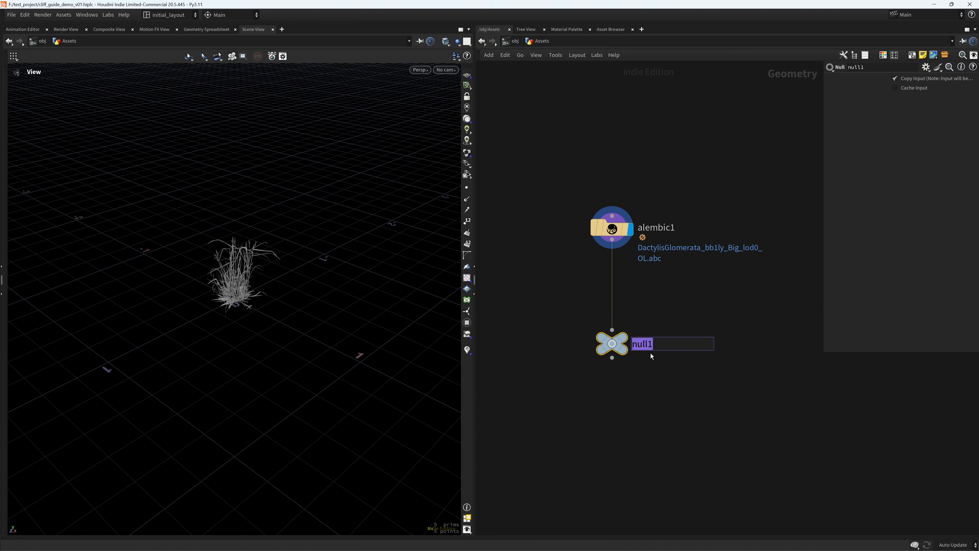
pyautogui.write('OUT_GRASS')
pyautogui.press('Return')
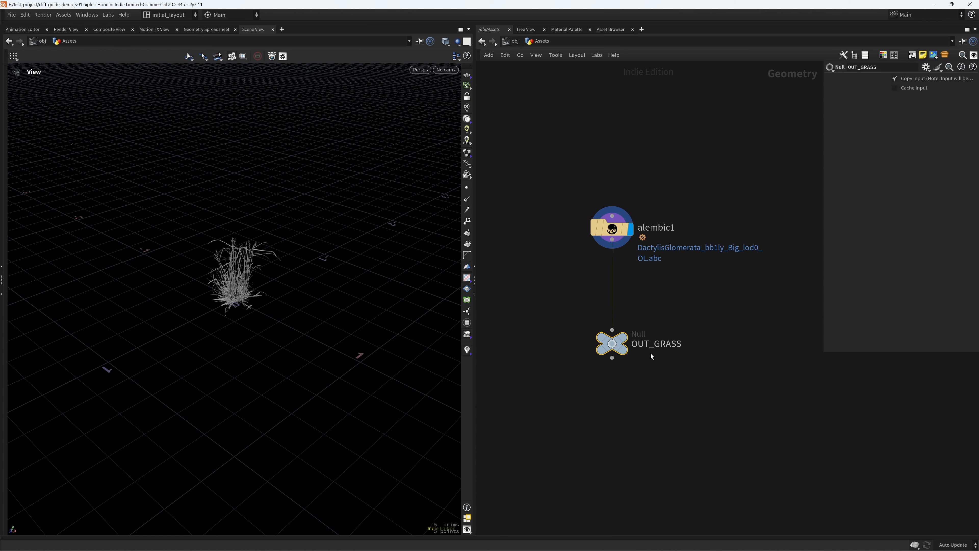
pyautogui.hotkey('ctrl', 's')
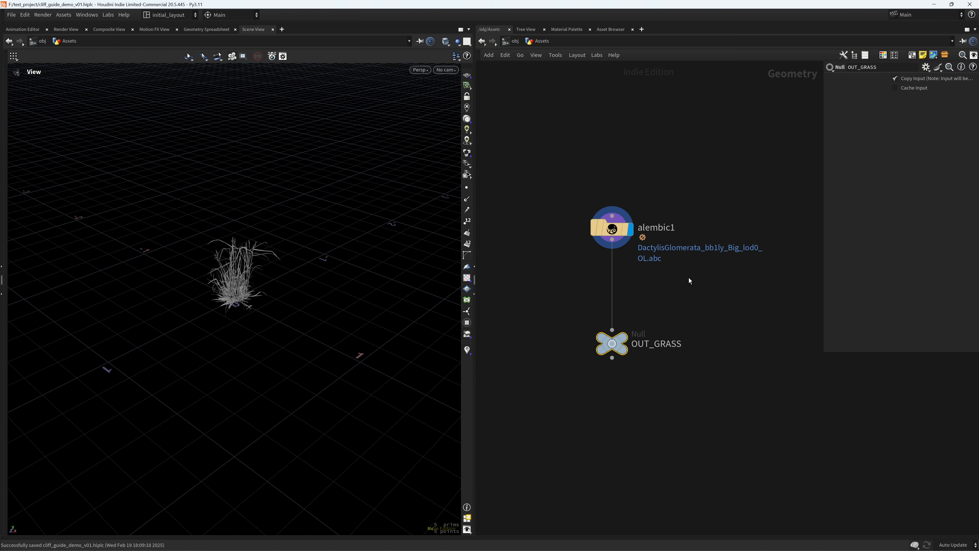
# - Inspect the separate grass clumps using a temporary Labs Align and Distribute node on the Alembic output, and delete that node
pyautogui.scroll(-2, 688, 304)
pyautogui.scroll(1, 668, 303)
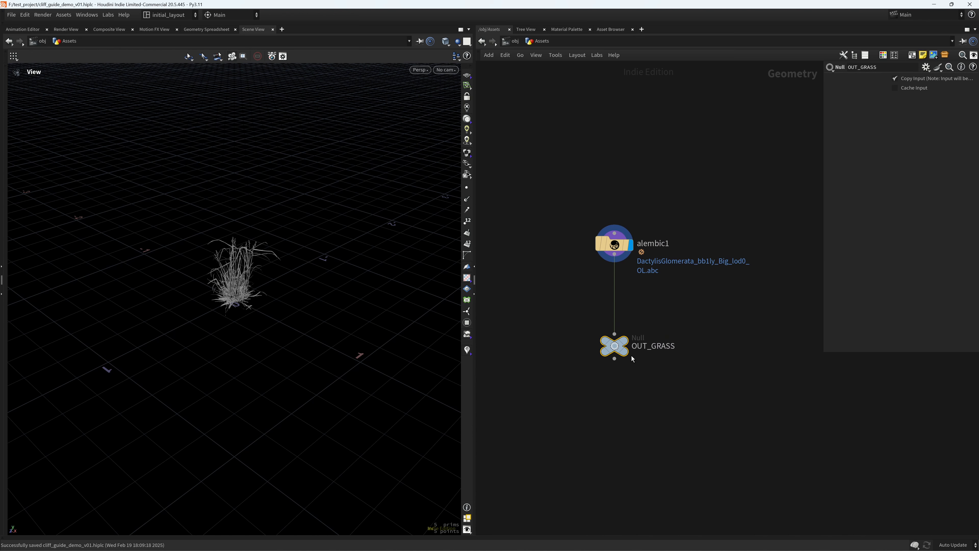
pyautogui.middleClick(615, 349)
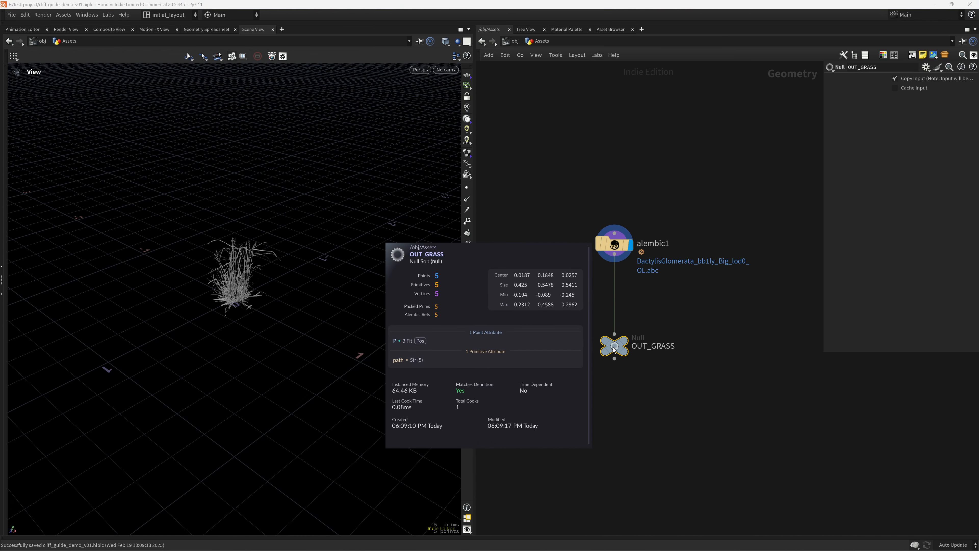
pyautogui.press('Tab')
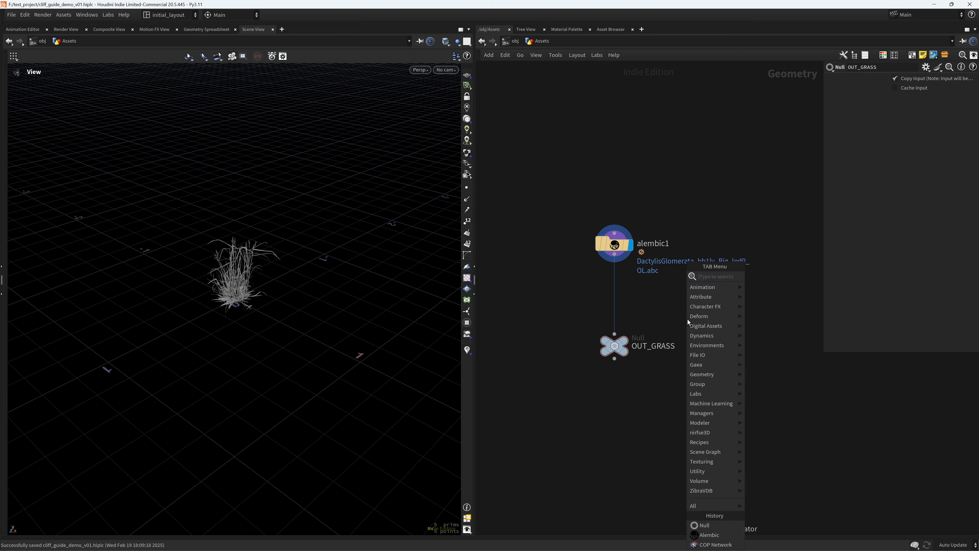
pyautogui.write('DISTR')
pyautogui.press('Return')
pyautogui.click(687, 319)
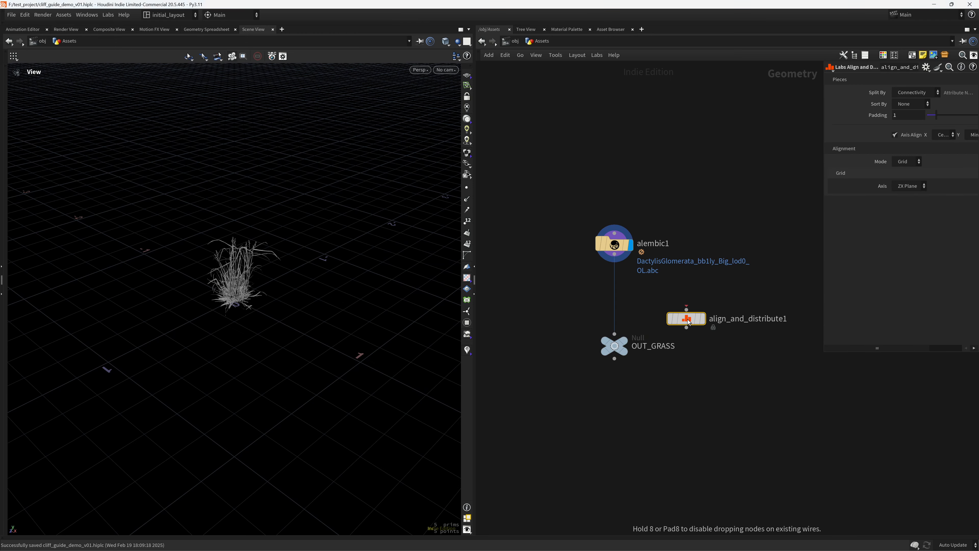
pyautogui.moveTo(614, 254); pyautogui.dragTo(686, 309)
pyautogui.click(707, 301)
pyautogui.moveTo(291, 319); pyautogui.dragTo(324, 333)
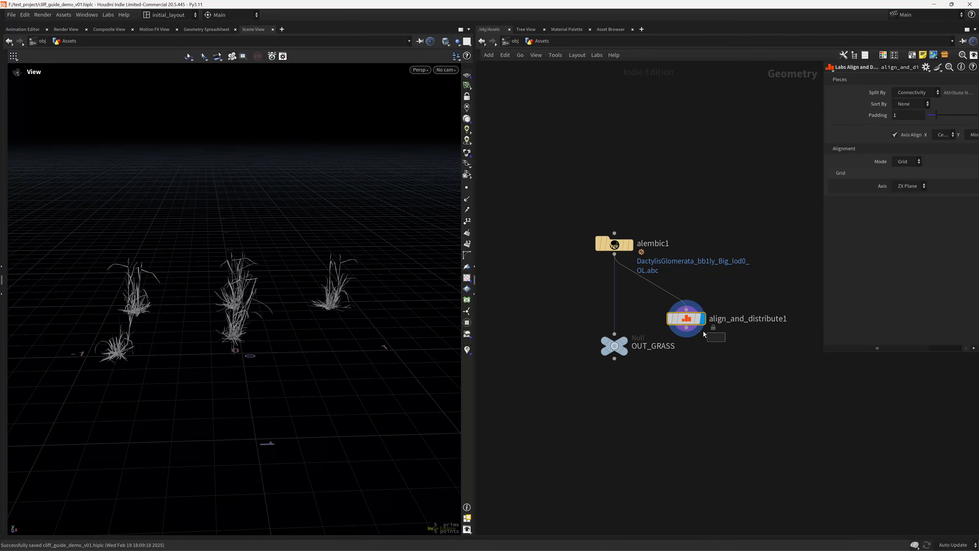
pyautogui.press('Delete')
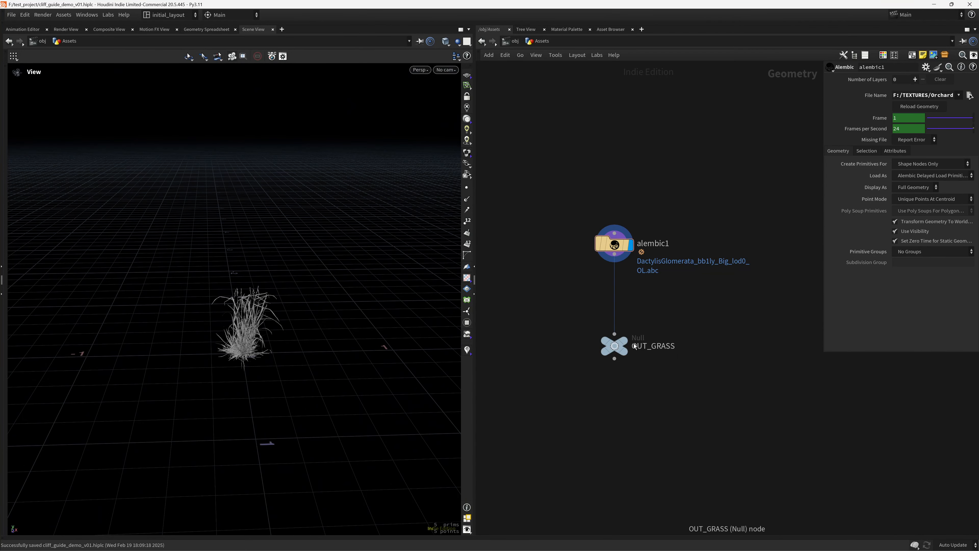
# - Insert an Enumerate node on the connection between the Alembic node and OUT_GRASS
pyautogui.press('Tab')
pyautogui.write('enum')
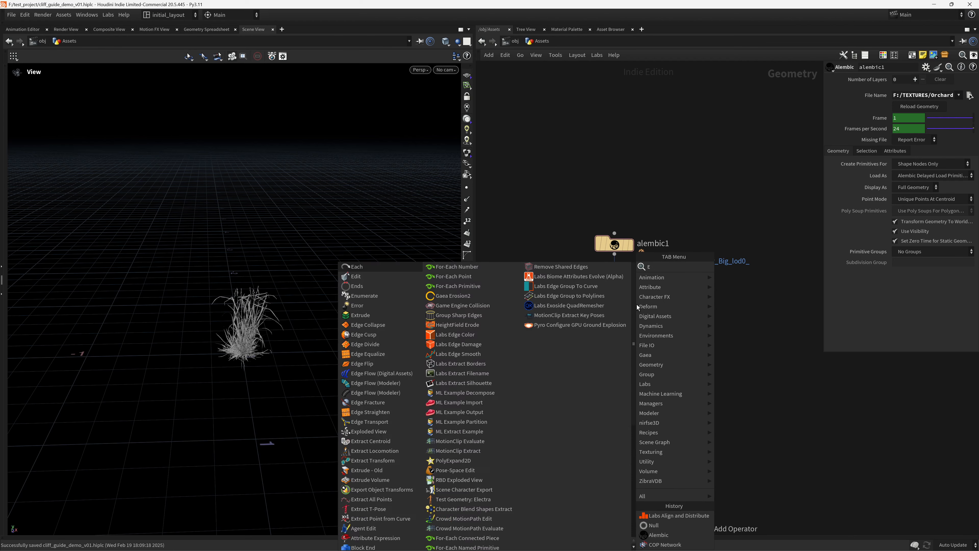
pyautogui.press('Return')
pyautogui.click(636, 305)
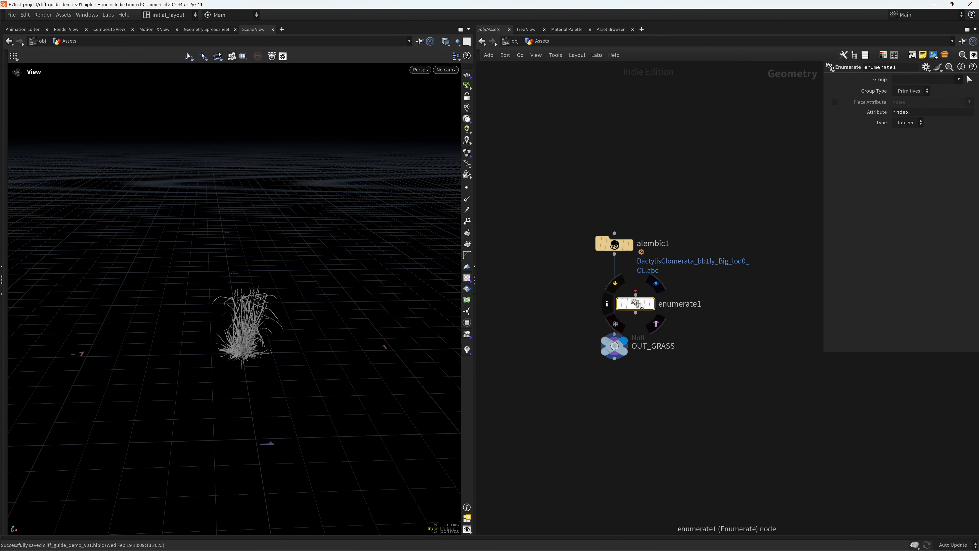
pyautogui.moveTo(636, 305); pyautogui.dragTo(614, 295)
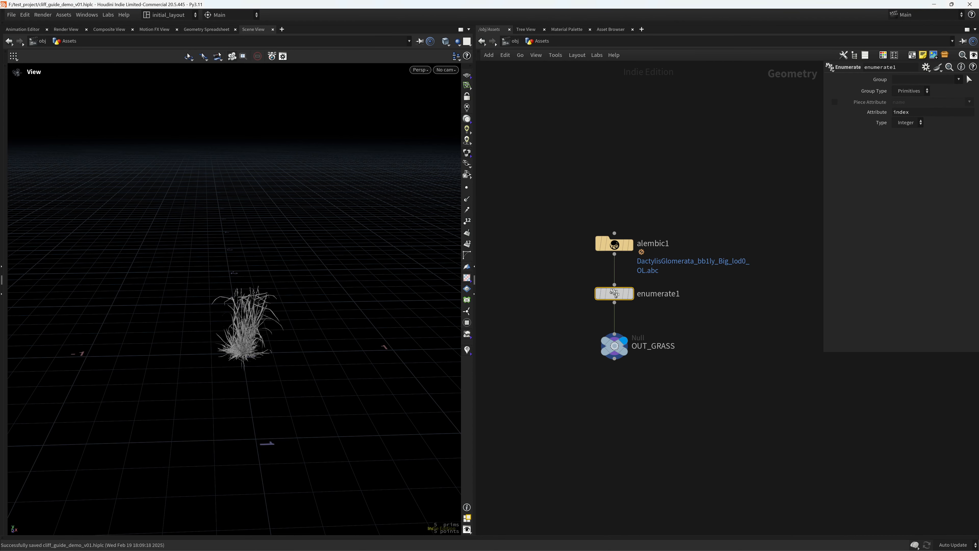
# - Set the Enumerate node's attribute type to String and check the node's geometry attributes
pyautogui.click(909, 123)
pyautogui.click(906, 133)
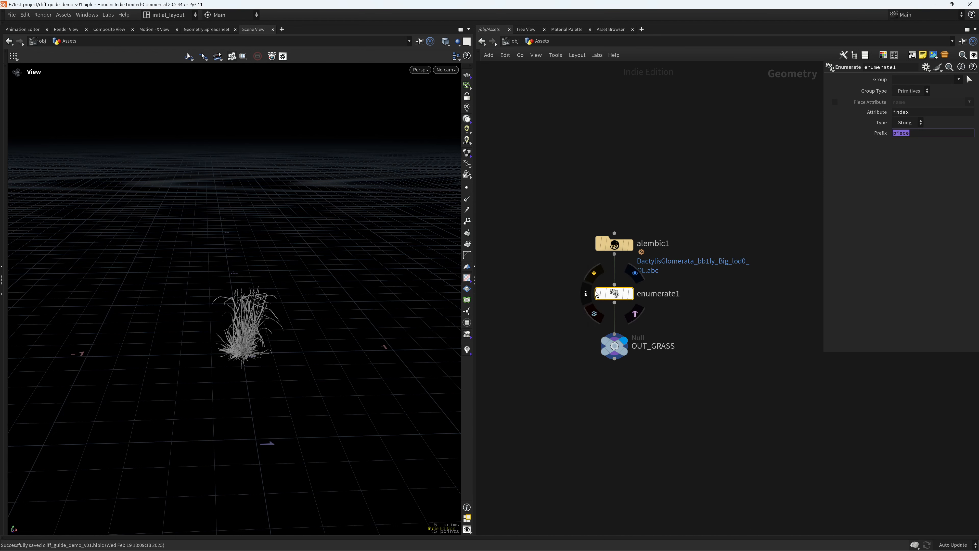
pyautogui.middleClick(614, 293)
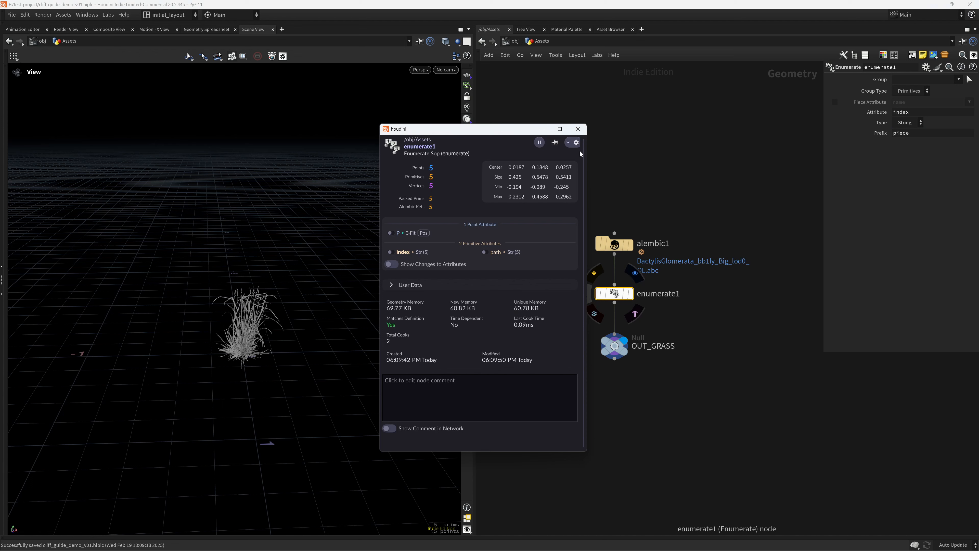
pyautogui.click(581, 130)
pyautogui.press('Down')
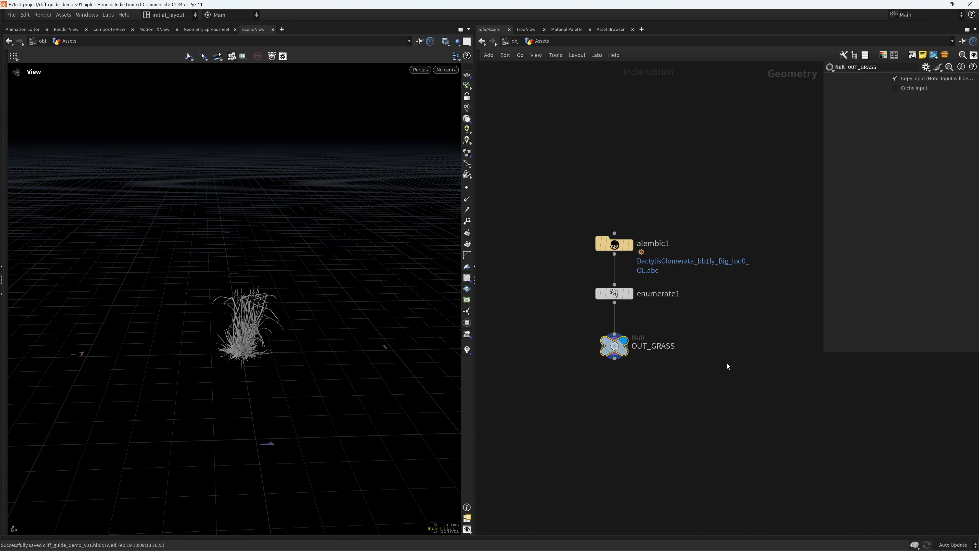
# - Switch to the Solaris2 desktop layout, open the stage network, and save the scene
pyautogui.hotkey('ctrl', 'c')
pyautogui.hotkey('ctrl', 's')
pyautogui.click(168, 14)
pyautogui.click(191, 140)
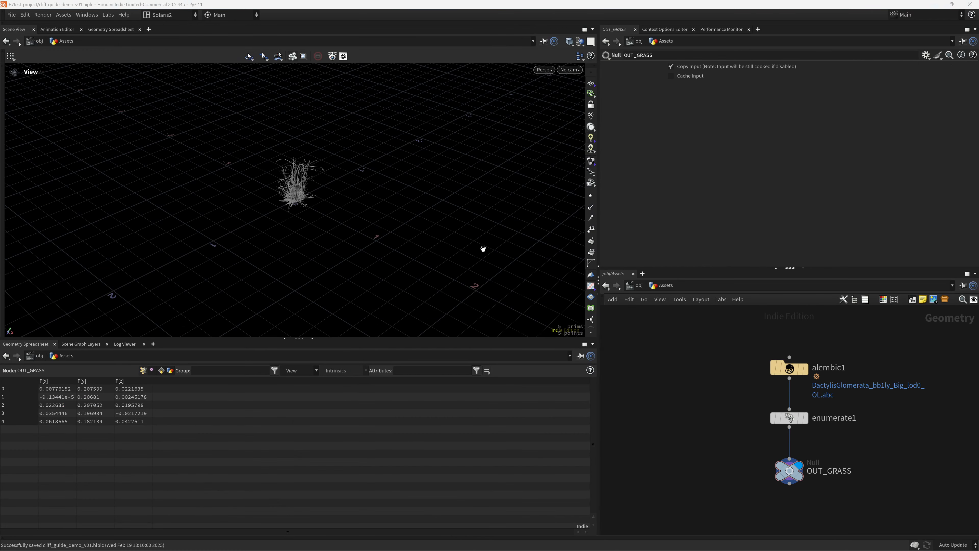
pyautogui.click(643, 300)
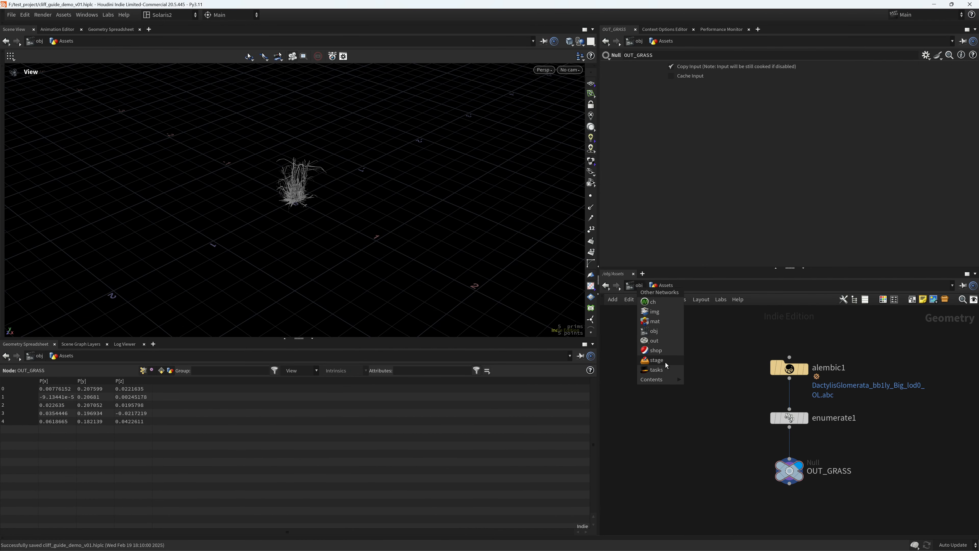
pyautogui.click(666, 373)
pyautogui.moveTo(833, 404); pyautogui.dragTo(771, 405, button='middle')
pyautogui.hotkey('ctrl', 's')
pyautogui.scroll(2, 751, 373)
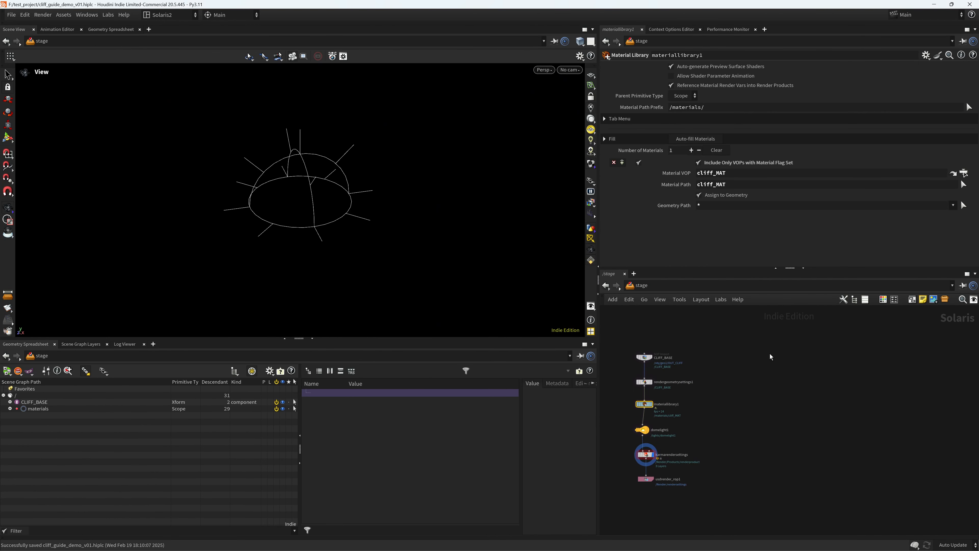
# - Add a Component Geometry node in the stage network, separate from the existing cliff node chain
pyautogui.press('Tab')
pyautogui.write('comnpon')
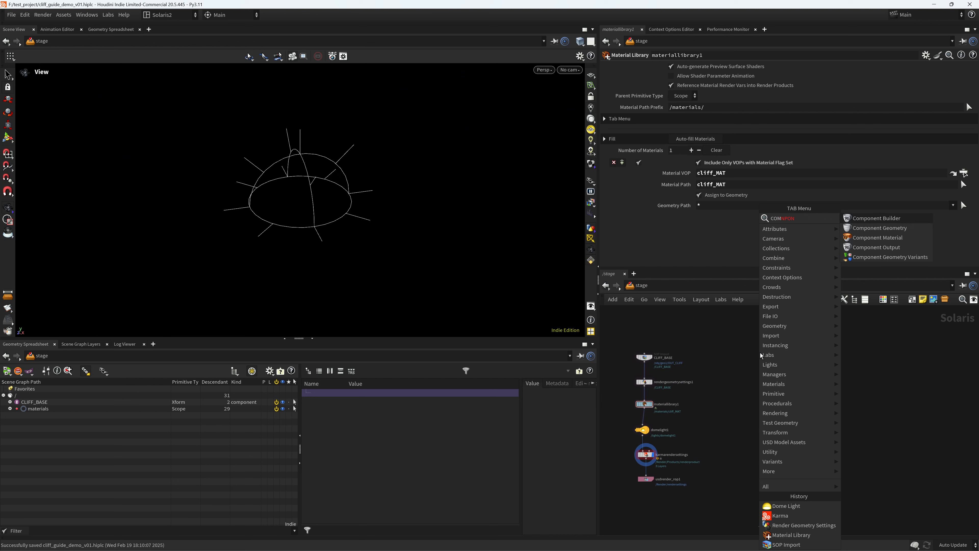
pyautogui.press('Down')
pyautogui.press('Return')
pyautogui.click(761, 355)
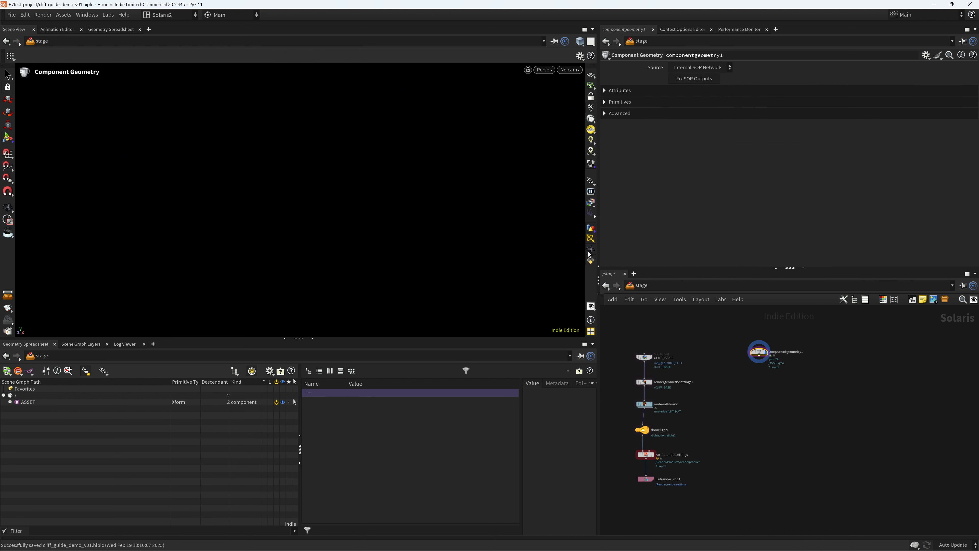
pyautogui.rightClick(590, 75)
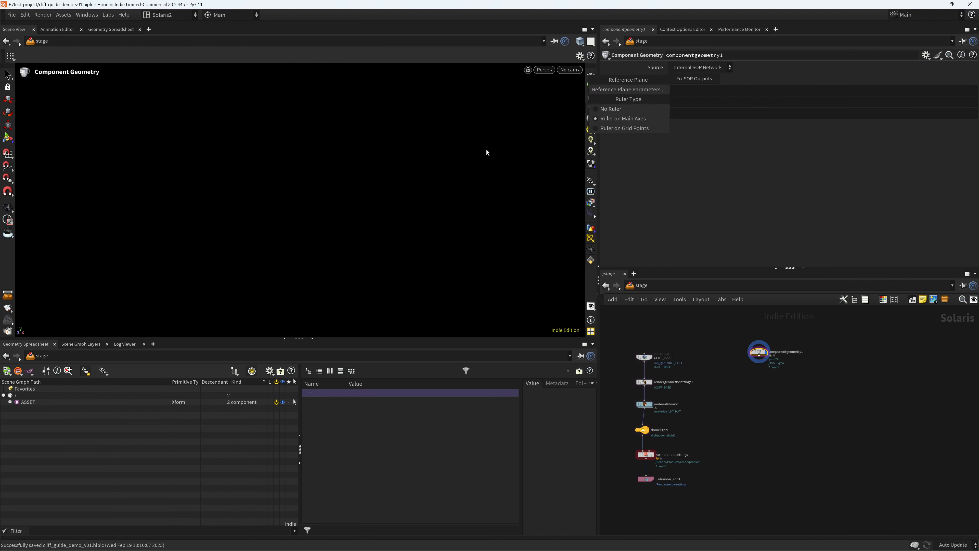
pyautogui.click(628, 89)
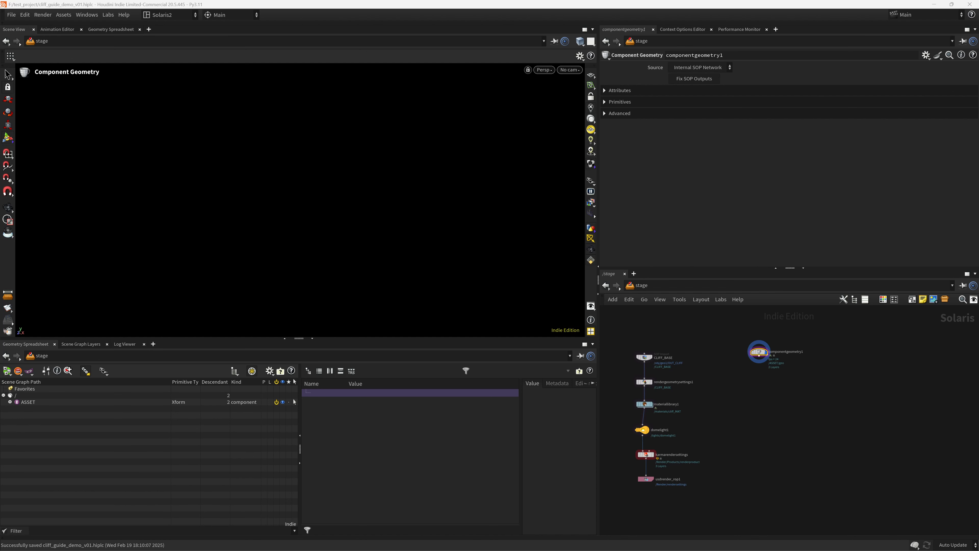
# - Enter the geometry network of componentgeometry1 and add an Object Merge node above the default output
pyautogui.doubleClick(759, 352)
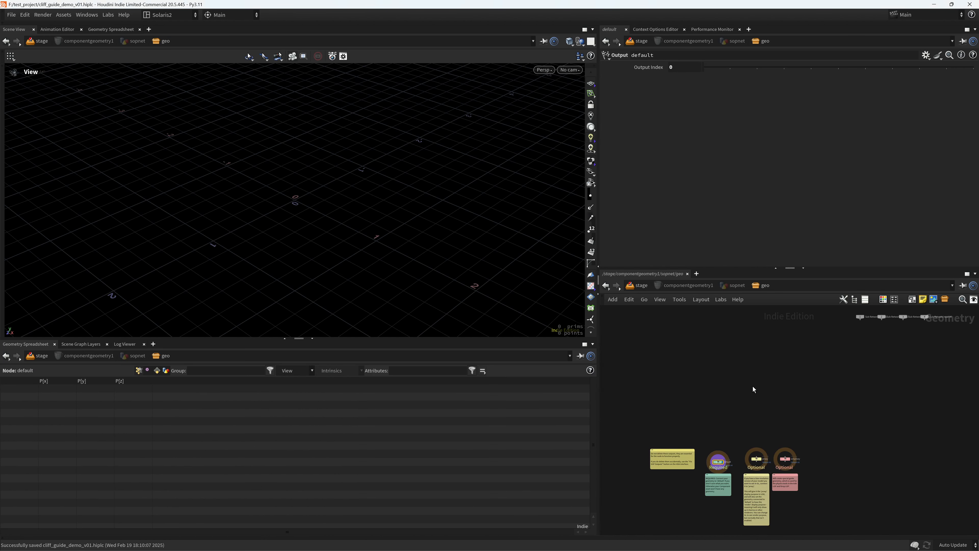
pyautogui.scroll(3, 705, 391)
pyautogui.press('Tab')
pyautogui.write('OBJ')
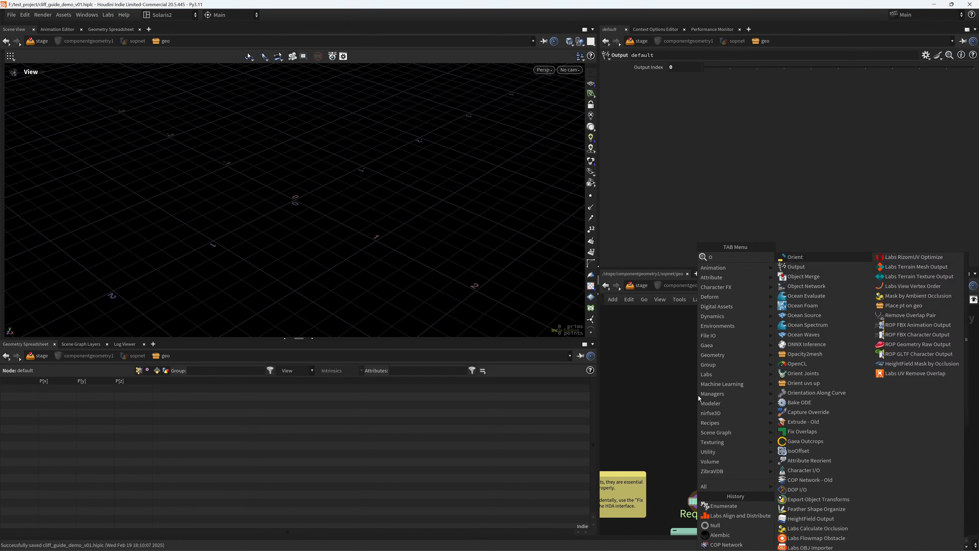
pyautogui.press('Return')
pyautogui.click(698, 396)
# - Set the Object Merge node's Object 1 to /obj/Assets/OUT_GRASS
pyautogui.click(951, 90)
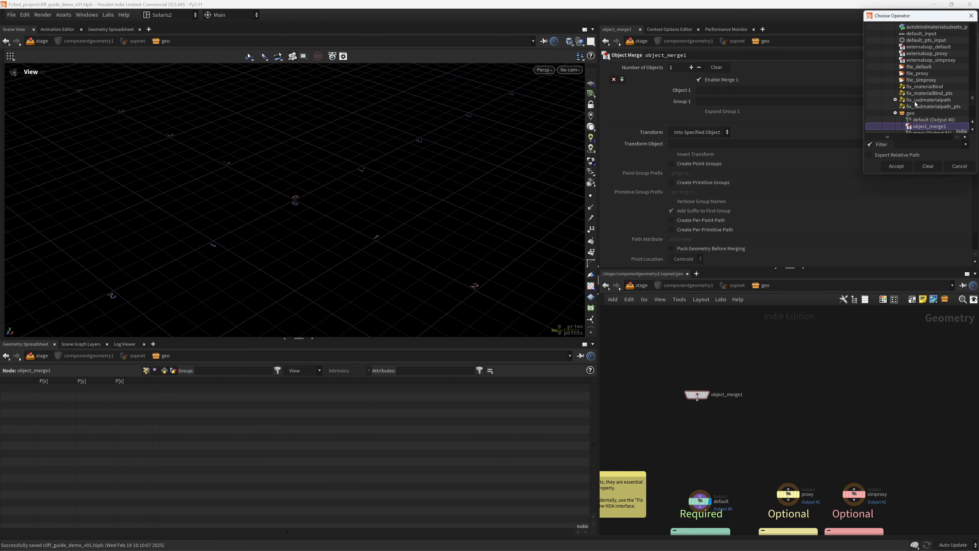
pyautogui.scroll(10, 944, 85)
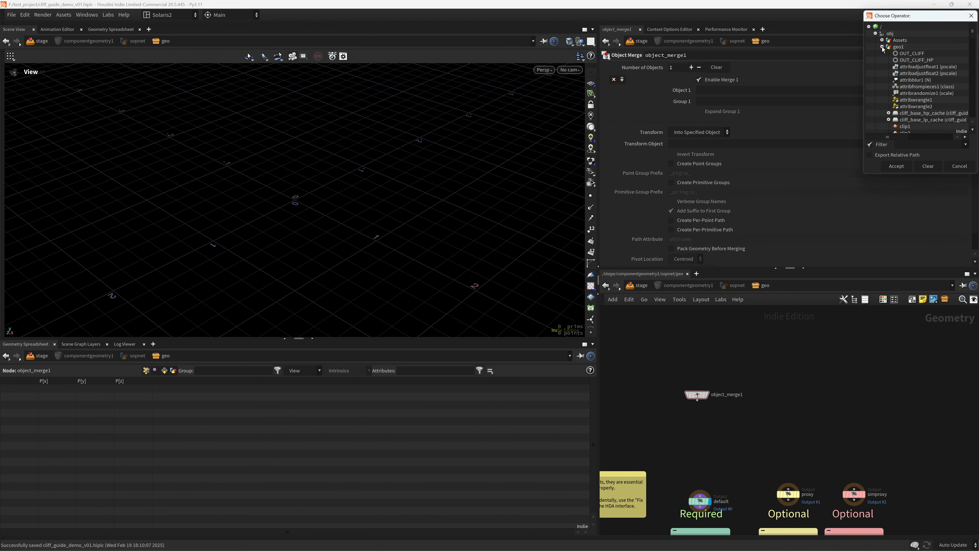
pyautogui.click(883, 40)
pyautogui.click(883, 40)
pyautogui.click(914, 47)
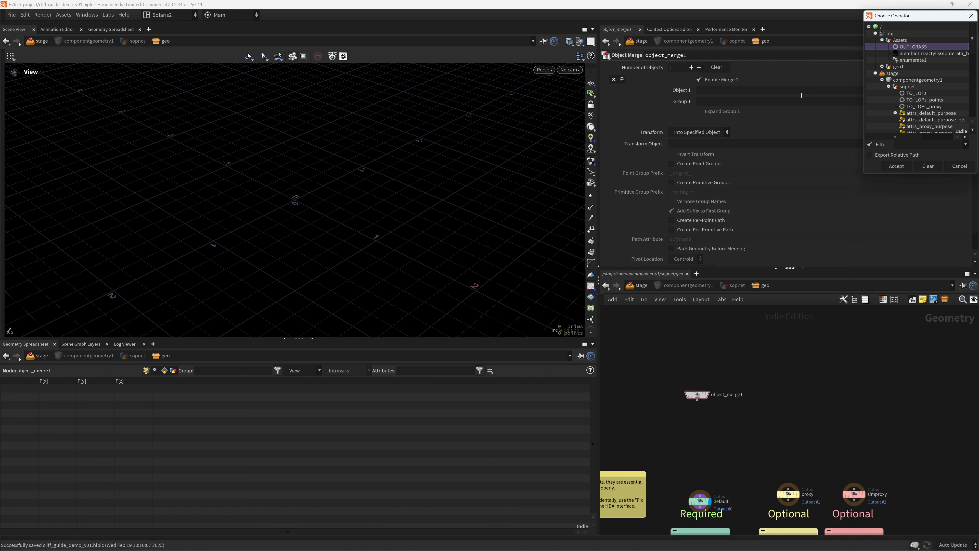
pyautogui.doubleClick(913, 49)
# - Open a fresh Scene View in place of the old one and display the grass Object Merge, framed in view
pyautogui.hotkey('space', 'g')
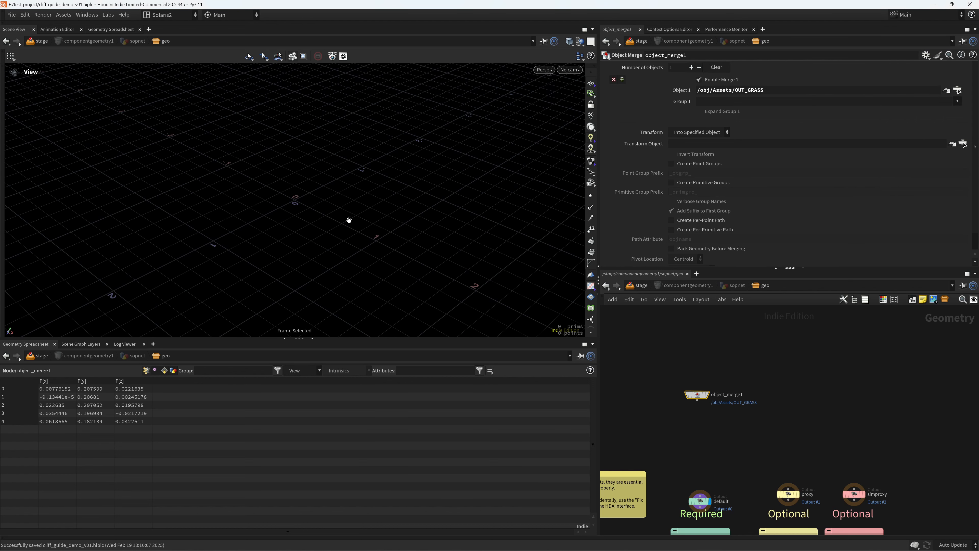
pyautogui.click(108, 14)
pyautogui.click(132, 40)
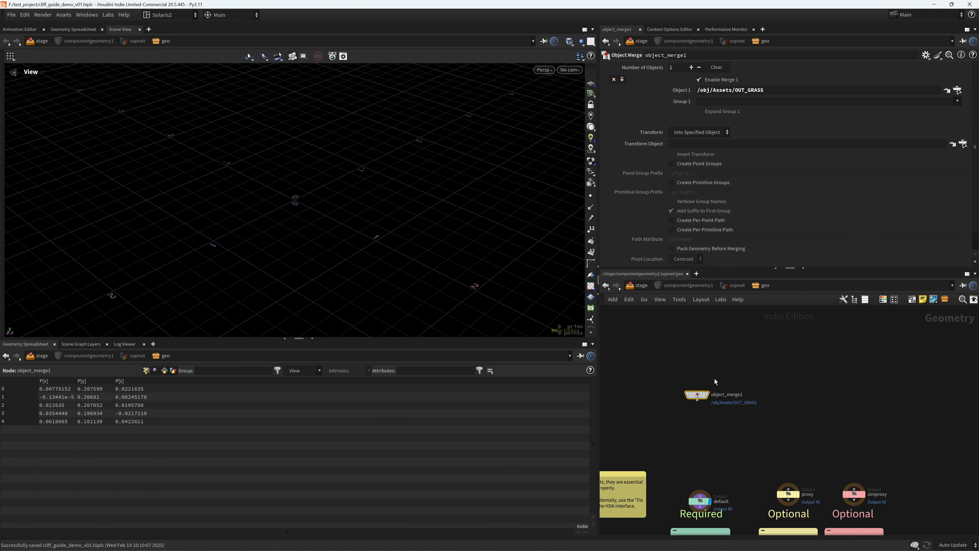
pyautogui.click(706, 394)
pyautogui.hotkey('space', 'f')
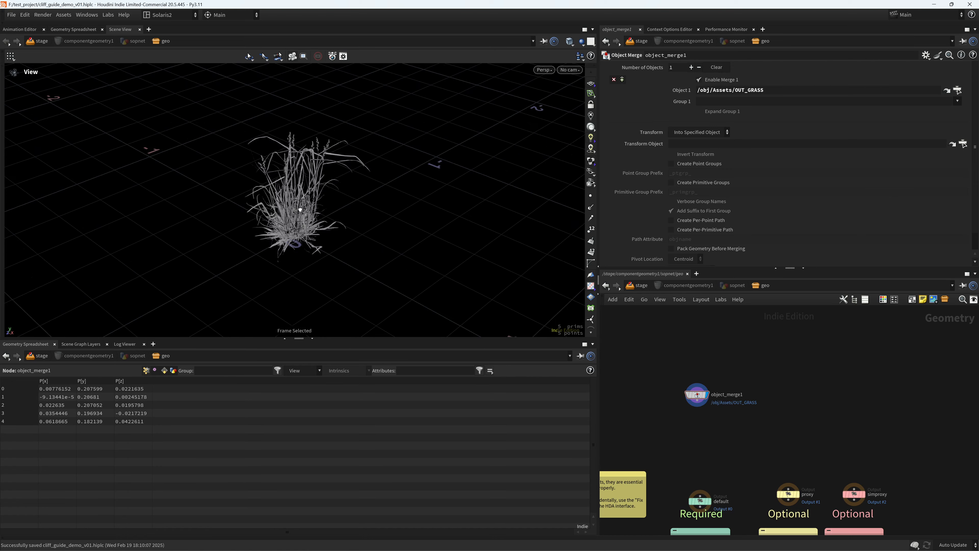
# - Examine the grass clump and the attribute information of the Object Merge node
pyautogui.scroll(3, 303, 214)
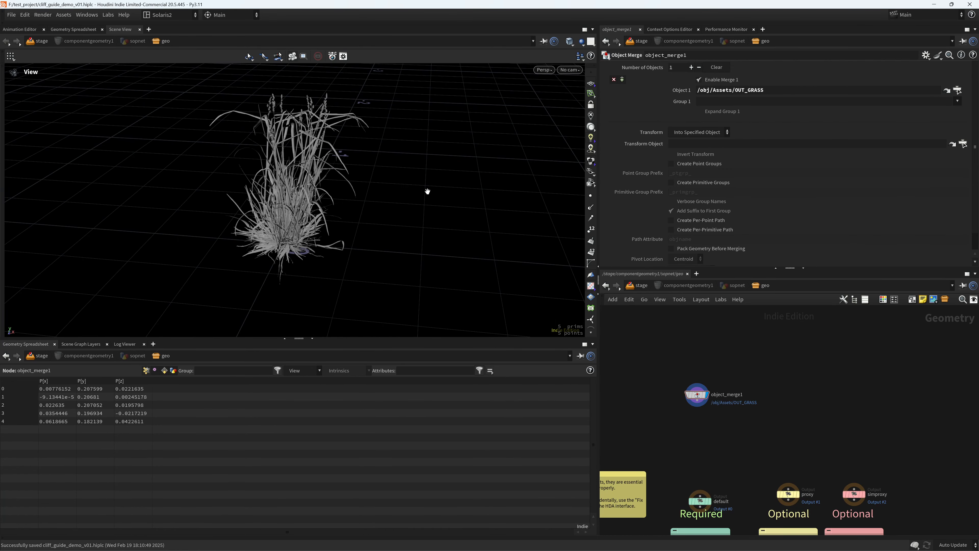
pyautogui.moveTo(313, 234); pyautogui.dragTo(535, 262)
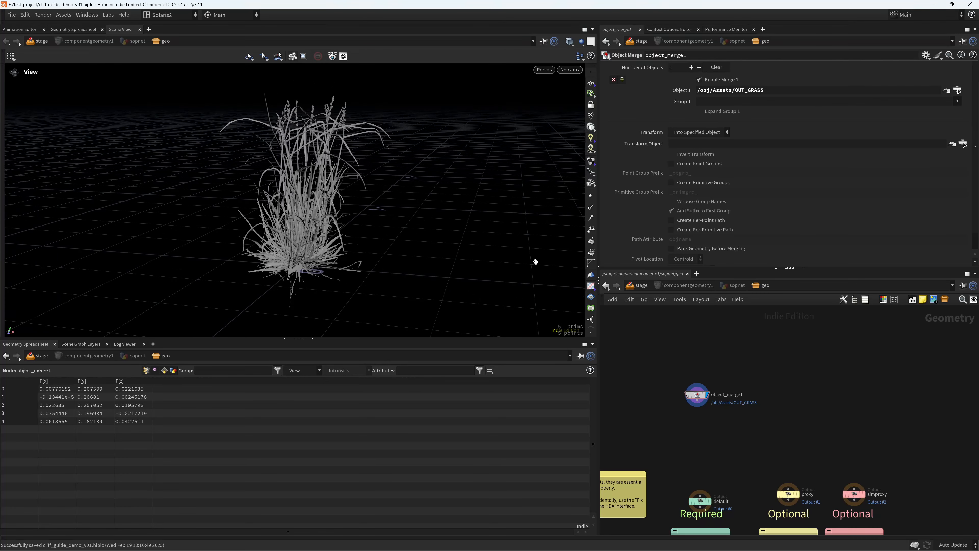
pyautogui.moveTo(709, 428); pyautogui.dragTo(666, 389, button='middle')
pyautogui.scroll(2, 664, 364)
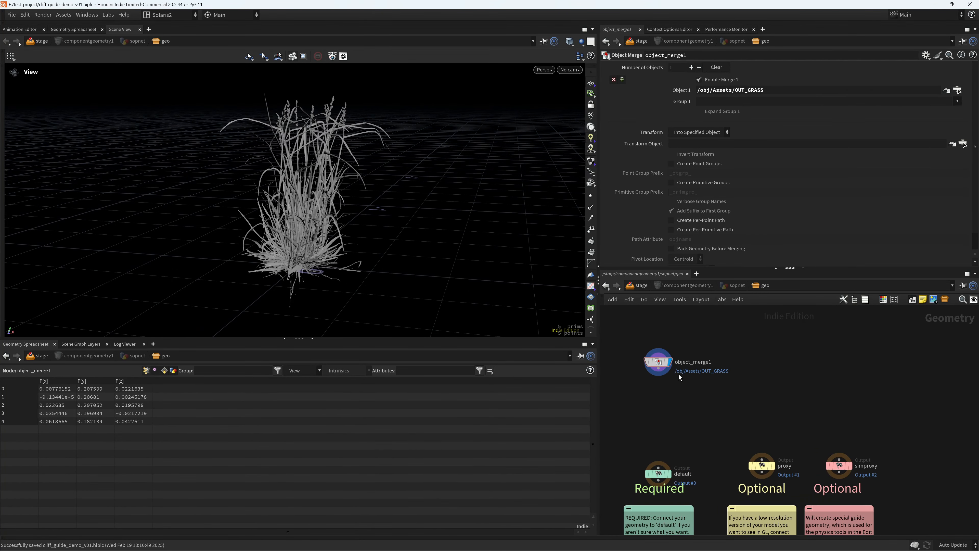
pyautogui.middleClick(658, 362)
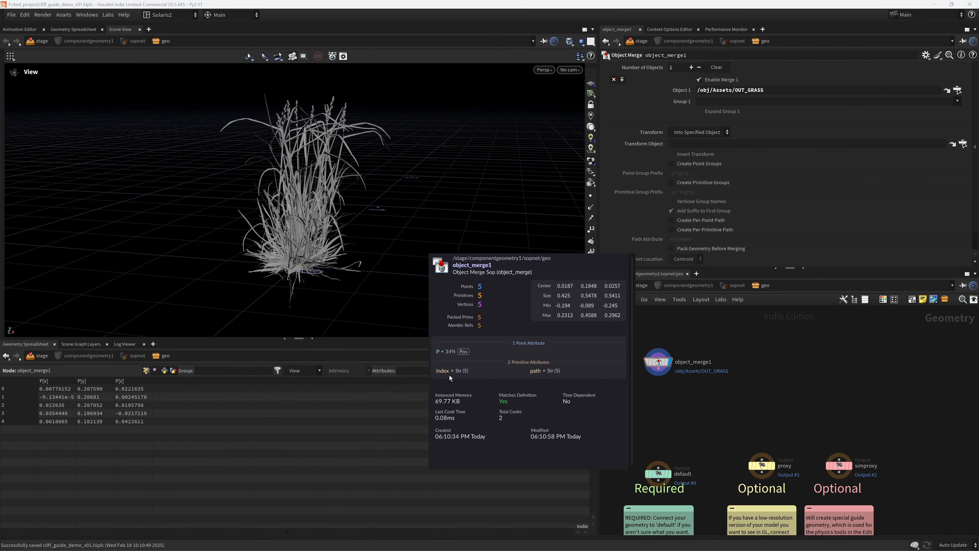
pyautogui.scroll(1, 674, 394)
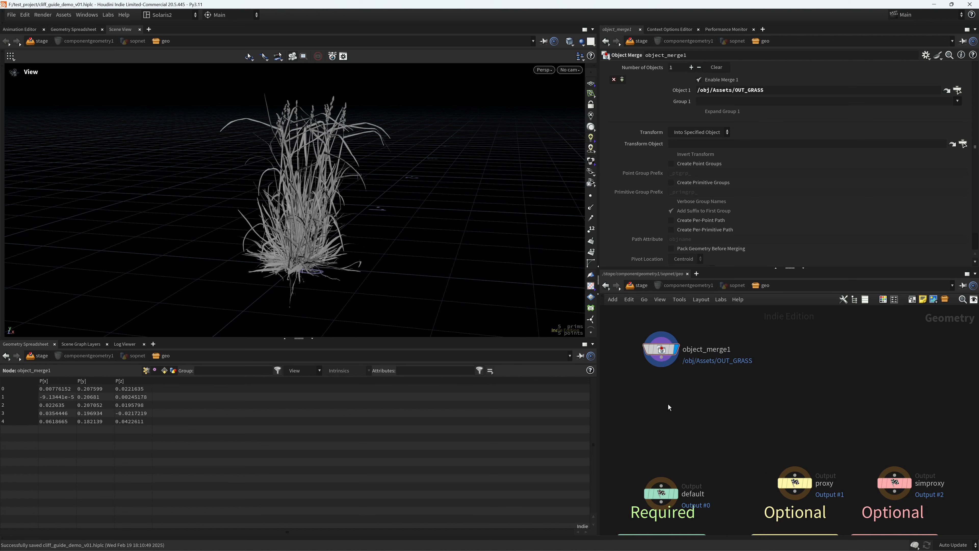
# - Add a Blast node below the Object Merge, connect it to the merge's output, and display it
pyautogui.press('Tab')
pyautogui.write('BL')
pyautogui.press('Return')
pyautogui.click(662, 402)
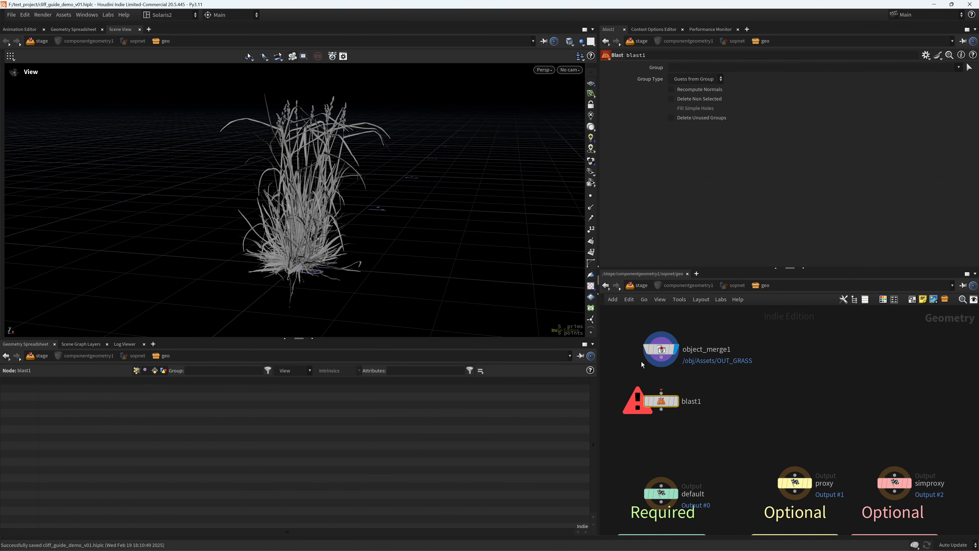
pyautogui.moveTo(662, 359); pyautogui.dragTo(664, 406)
pyautogui.moveTo(665, 415); pyautogui.dragTo(662, 422)
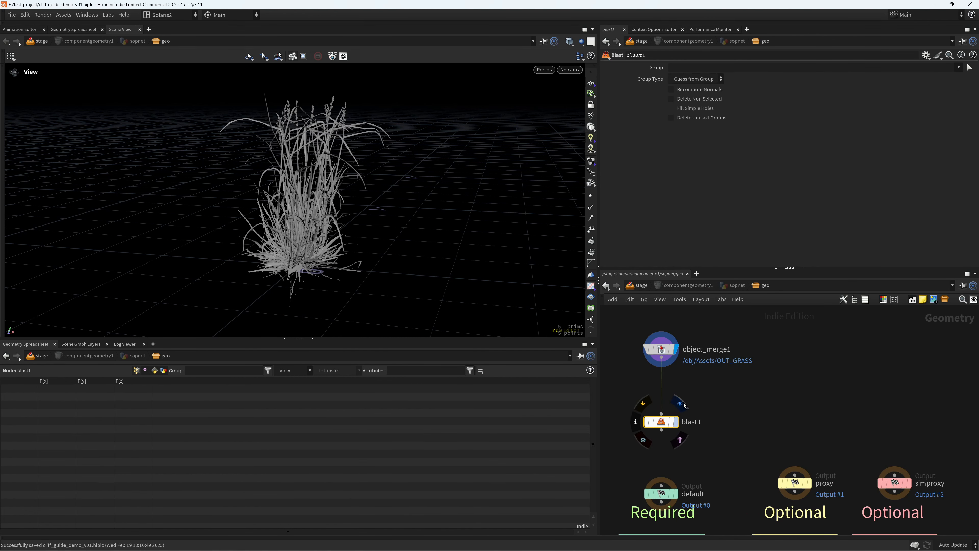
pyautogui.click(679, 405)
pyautogui.click(698, 68)
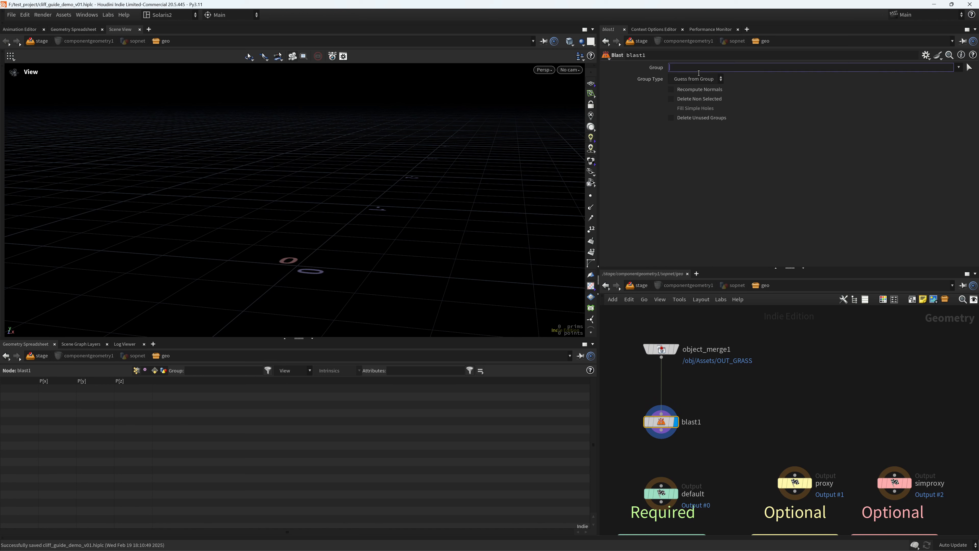
pyautogui.click(708, 99)
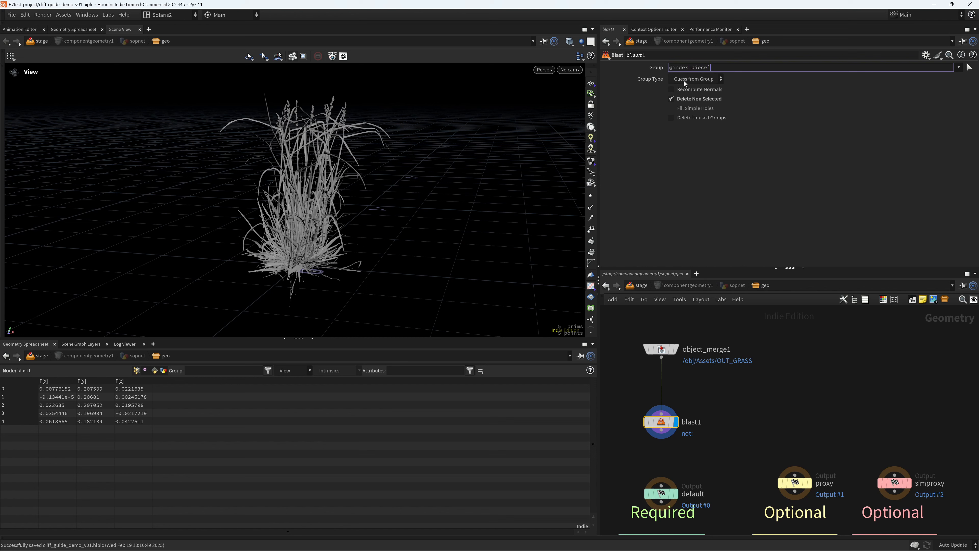
pyautogui.write('geovarian')
pyautogui.write('tinde')
pyautogui.press('Left')
pyautogui.hotkey('shift', 'Left')
pyautogui.hotkey('shift', 'Left')
pyautogui.hotkey('shift', 'Left')
pyautogui.hotkey('shift', 'Left')
pyautogui.hotkey('shift', 'Left')
pyautogui.hotkey('shift', 'Left')
pyautogui.hotkey('shift', 'Left')
pyautogui.hotkey('shift', 'Left')
pyautogui.hotkey('shift', 'Left')
pyautogui.hotkey('shift', 'Left')
pyautogui.hotkey('shift', 'Left')
pyautogui.hotkey('shift', 'Left')
pyautogui.hotkey('shift', 'Left')
pyautogui.hotkey('shift', 'Left')
pyautogui.hotkey('shift', 'Left')
pyautogui.write('GEO')
pyautogui.write('VARIANTINDEX')
pyautogui.press('Return')
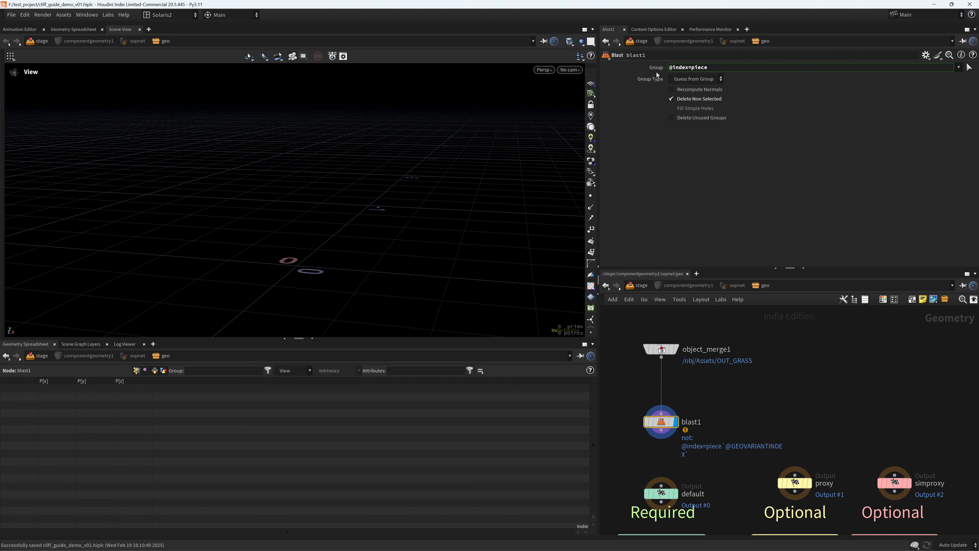
pyautogui.click(658, 70)
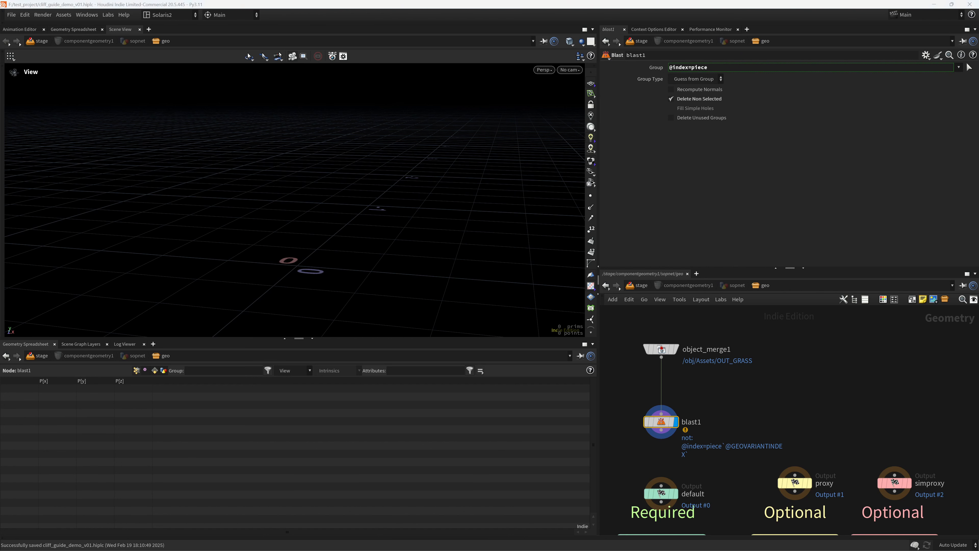
# - Return to the stage network and add a Component Geometry Variants node connected below componentgeometry1
pyautogui.moveTo(668, 329); pyautogui.dragTo(679, 304, button='middle')
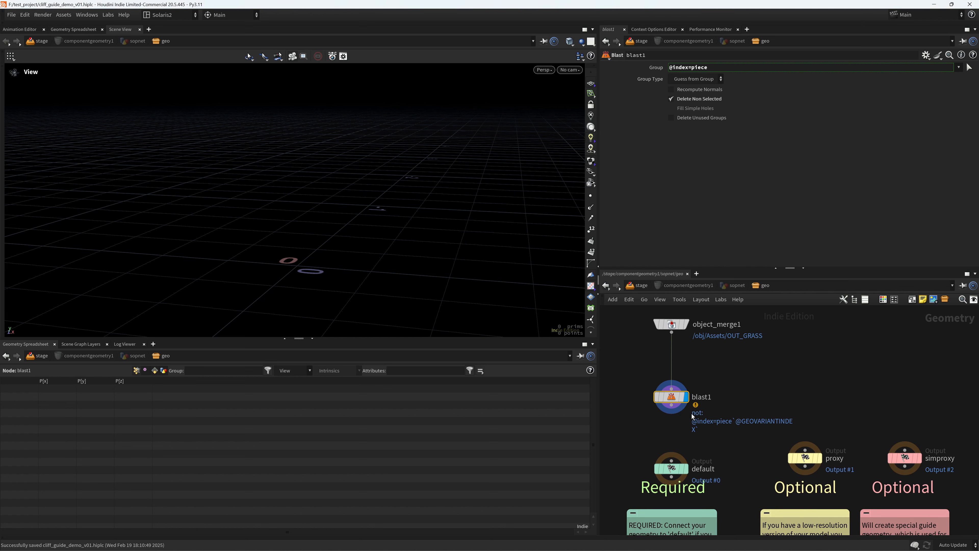
pyautogui.click(638, 285)
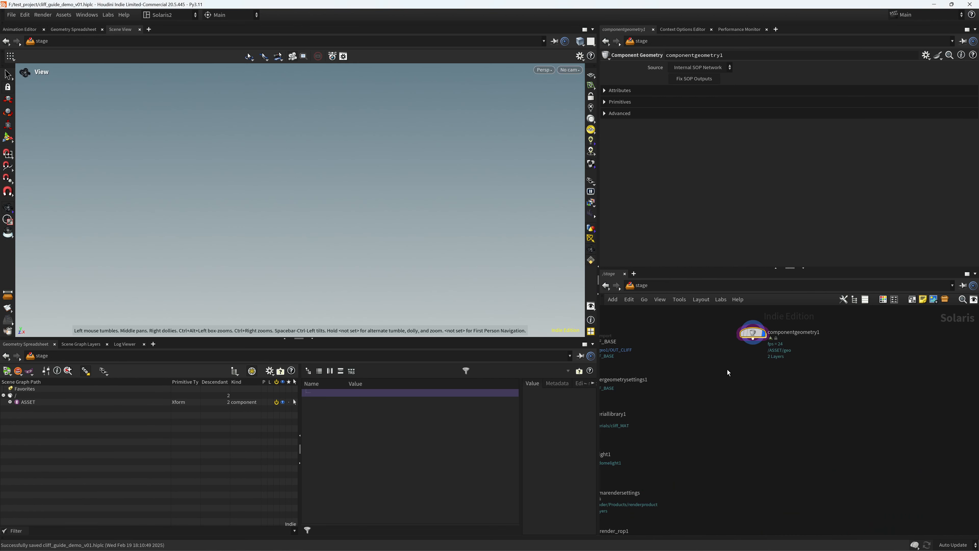
pyautogui.press('Tab')
pyautogui.write('COM')
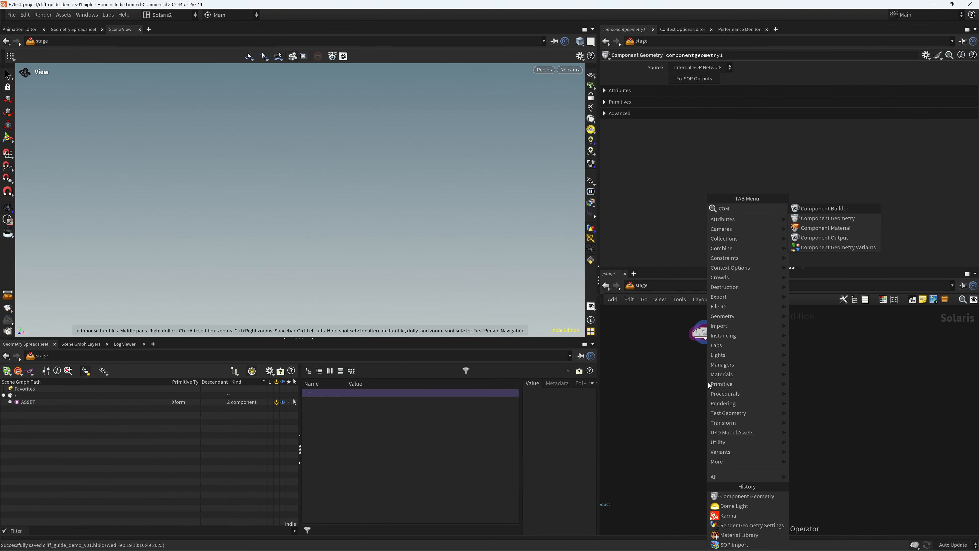
pyautogui.write('VA')
pyautogui.press('Return')
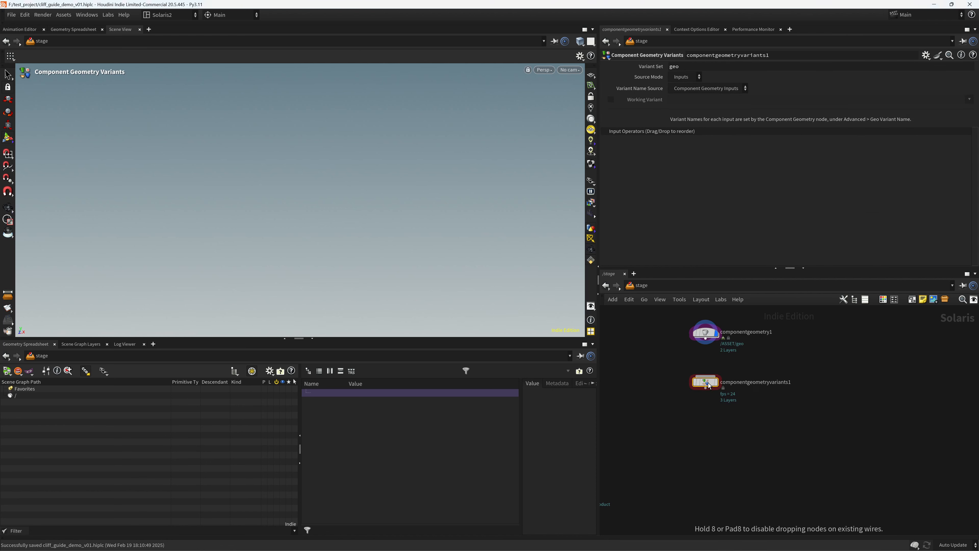
pyautogui.click(710, 394)
# - Set the geometry variants' source mode to Number with 5 variants
pyautogui.click(687, 77)
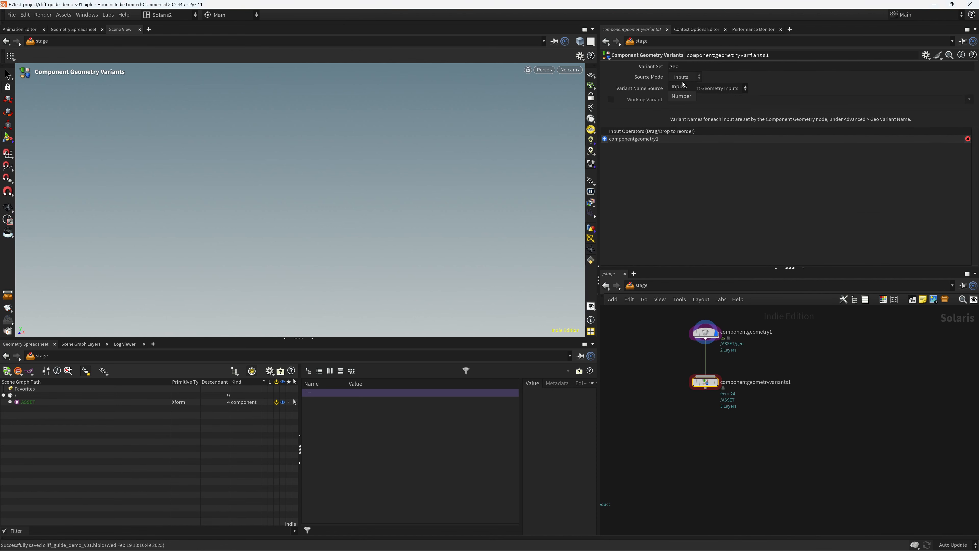
pyautogui.click(679, 87)
pyautogui.press('BackSpace')
pyautogui.write('5')
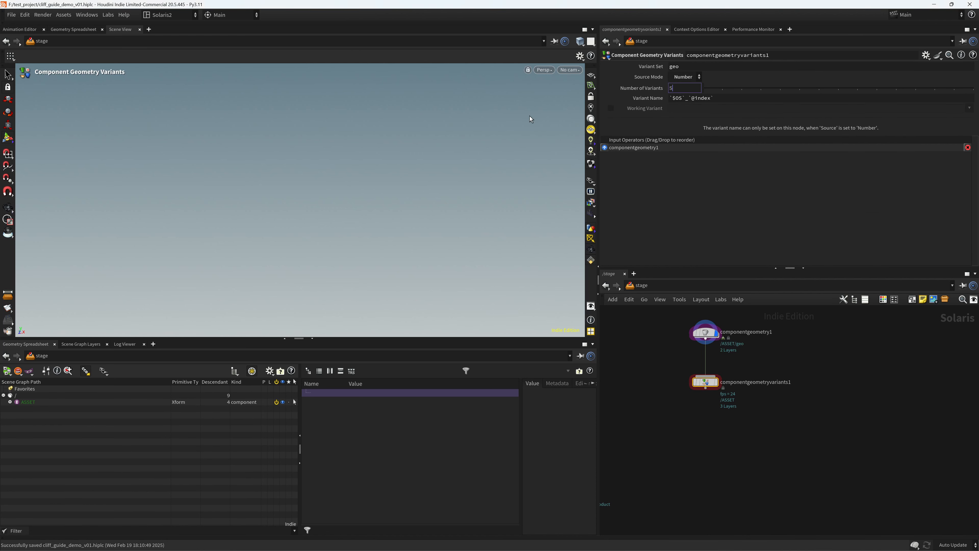
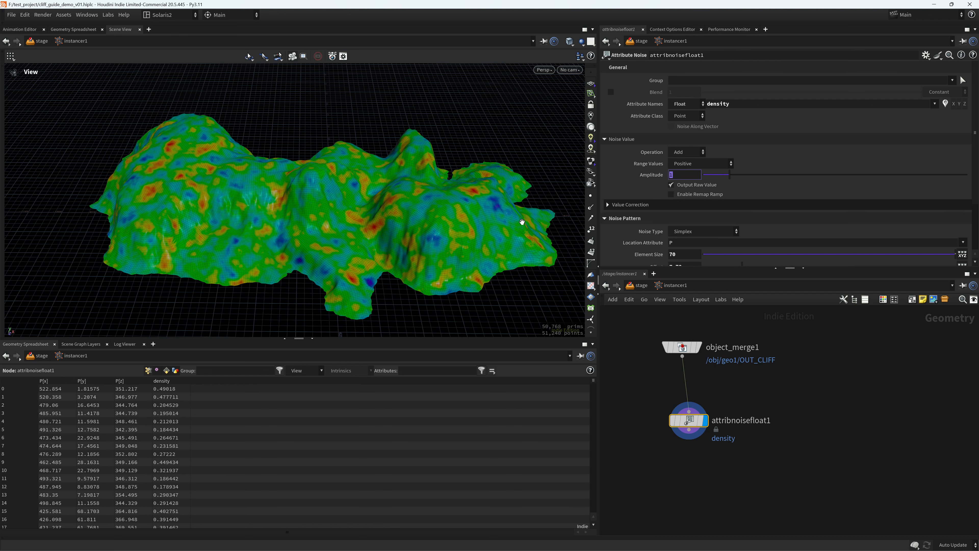
# - Set the amplitude of the density Attribute Noise to 3
pyautogui.press('Return')
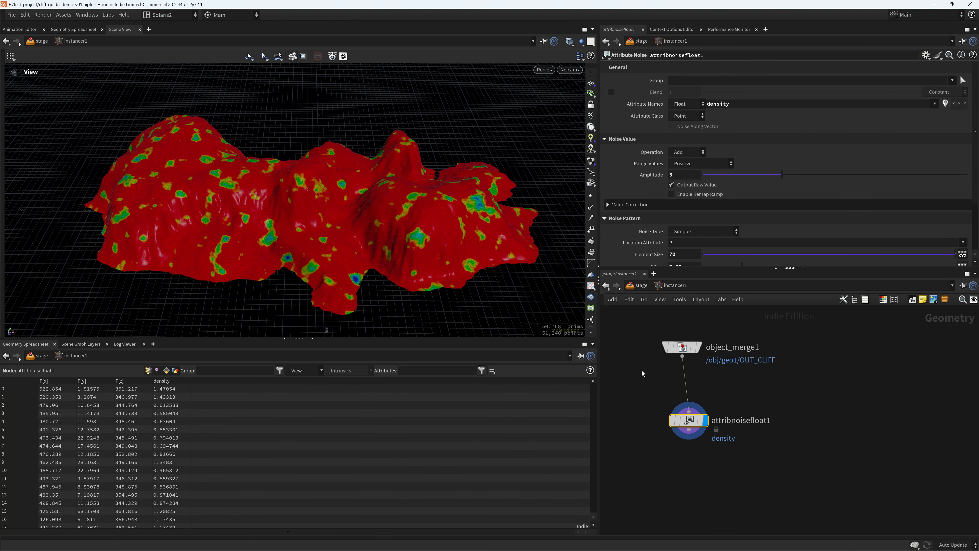
# - Add an Attribute from Map node below the density noise node, connect it, and display its result
pyautogui.moveTo(750, 390); pyautogui.dragTo(713, 317, button='middle')
pyautogui.moveTo(646, 416); pyautogui.dragTo(677, 394, button='middle')
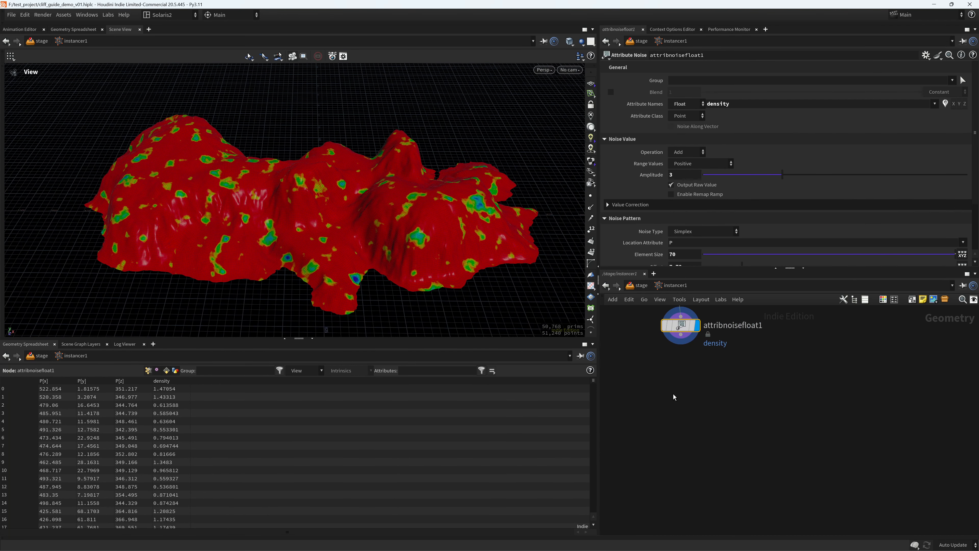
pyautogui.click(680, 396)
pyautogui.press('Tab')
pyautogui.write('attfm')
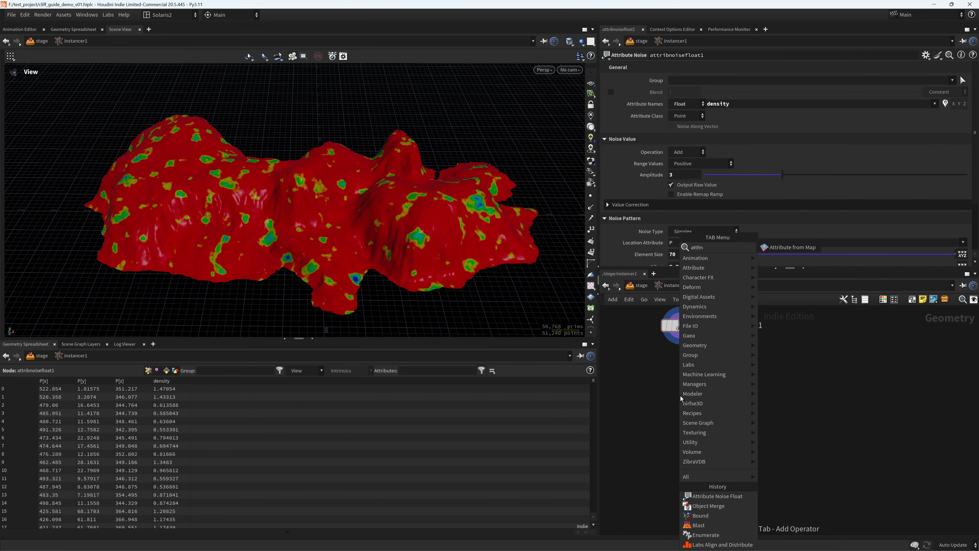
pyautogui.press('Return')
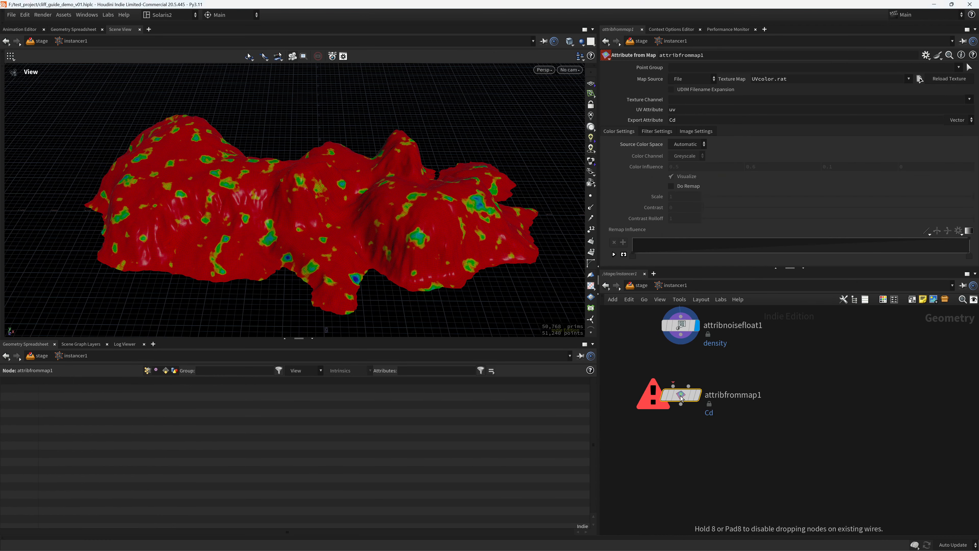
pyautogui.click(684, 399)
pyautogui.moveTo(683, 398)
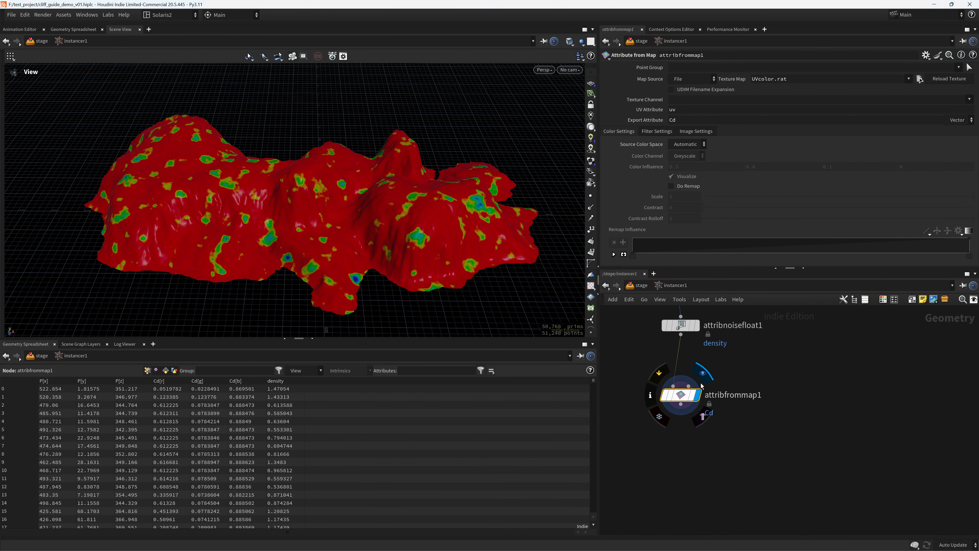
pyautogui.click(650, 401)
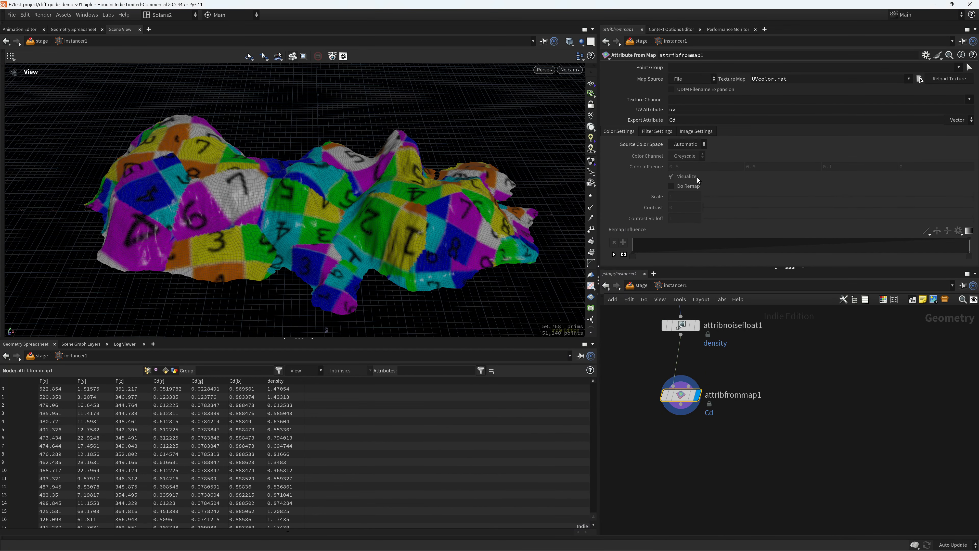
# - Set the Attribute from Map node to export a Float attribute named vegetation_mask
pyautogui.moveTo(683, 120); pyautogui.dragTo(668, 120)
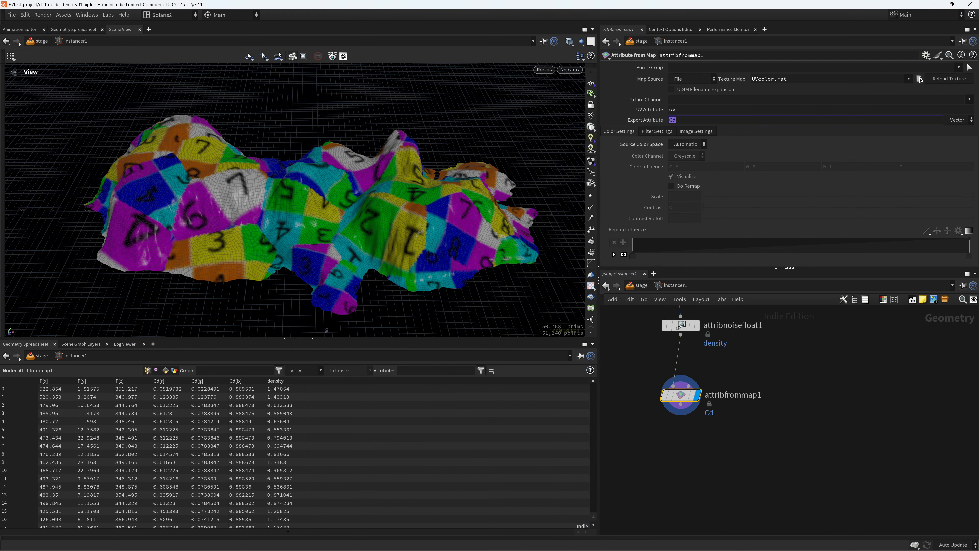
pyautogui.click(964, 120)
pyautogui.click(957, 131)
pyautogui.write('vegatation_mask')
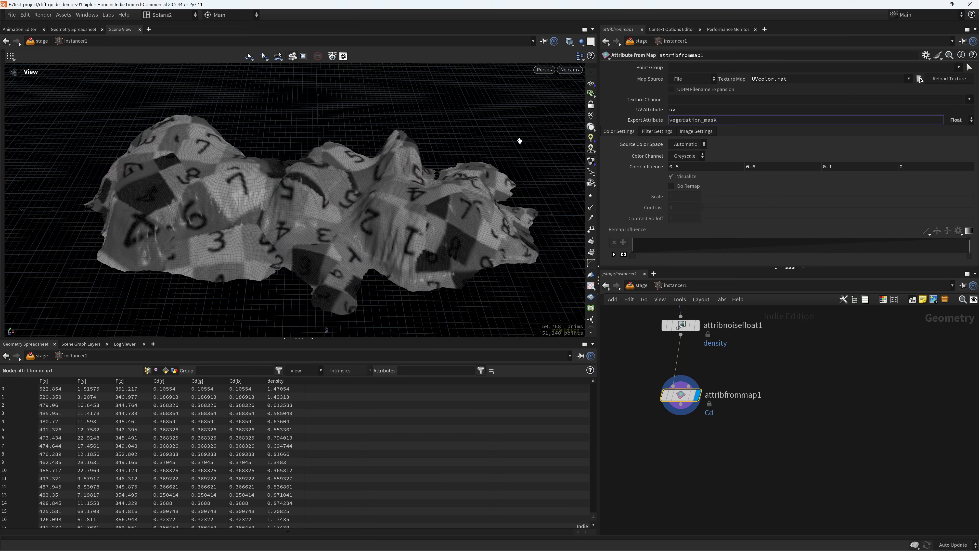
pyautogui.press('Return')
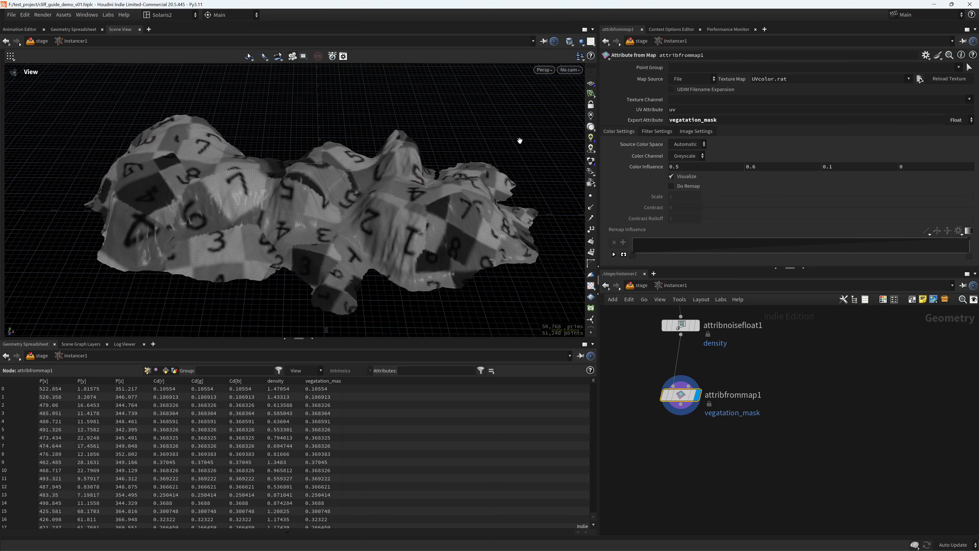
pyautogui.click(682, 120)
pyautogui.press('BackSpace')
pyautogui.write('e')
pyautogui.press('Return')
# - Load CLIFF_DEMO_vegetation_mask.png from the $HIP/render folder as the texture map
pyautogui.click(920, 79)
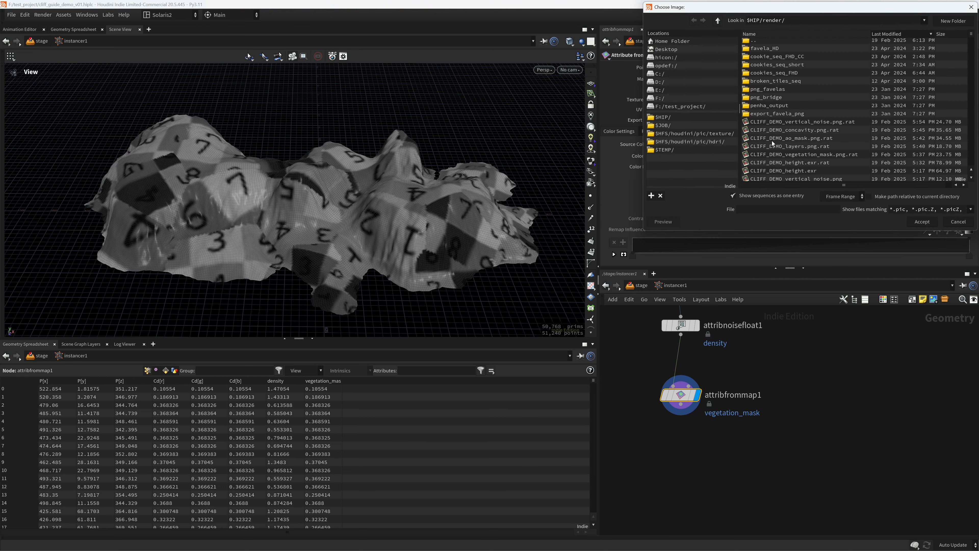
pyautogui.click(815, 148)
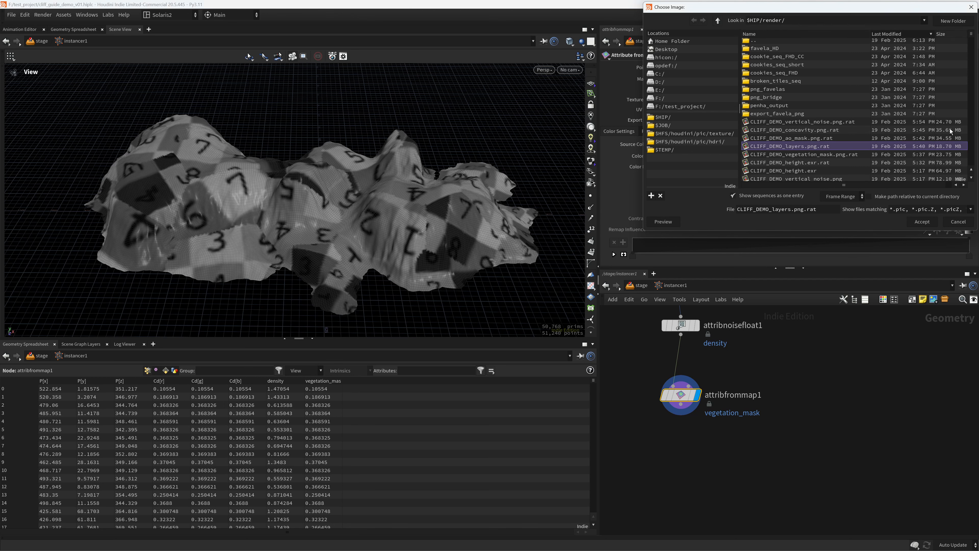
pyautogui.scroll(-3, 972, 42)
pyautogui.doubleClick(822, 121)
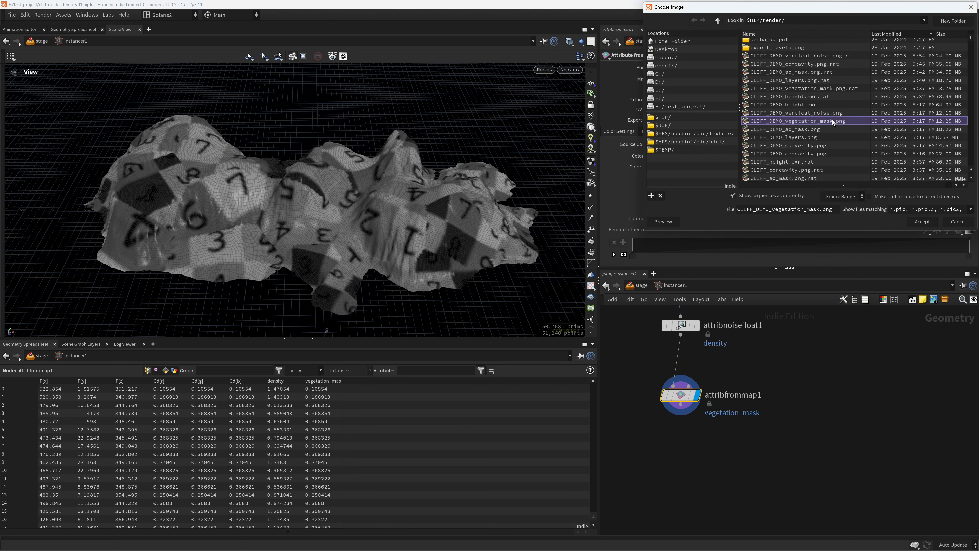
pyautogui.moveTo(390, 201); pyautogui.dragTo(419, 248, button='right')
# - Add an Attribute Combine node below attribfrommap1, connect it, and display its result
pyautogui.moveTo(690, 466); pyautogui.dragTo(679, 412, button='middle')
pyautogui.scroll(1, 673, 413)
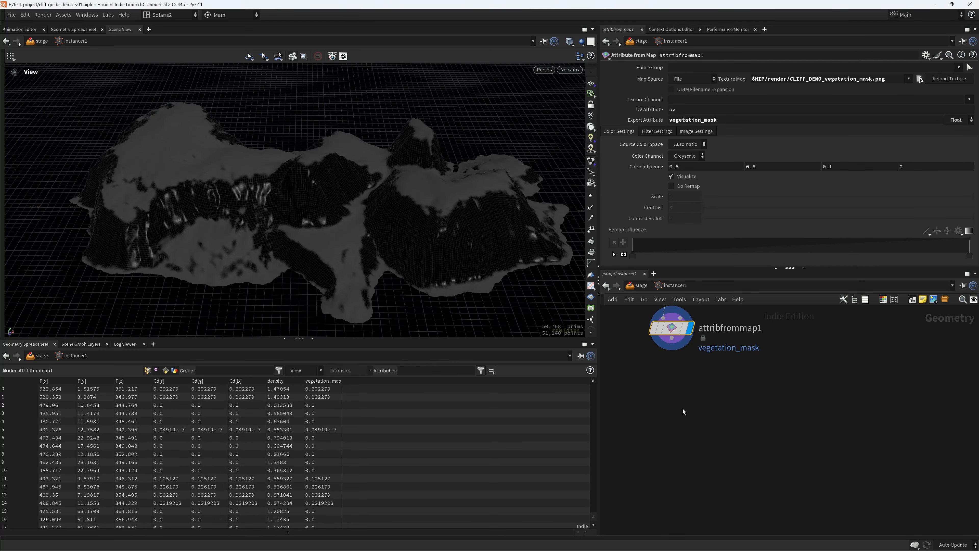
pyautogui.press('Tab')
pyautogui.write('attcom')
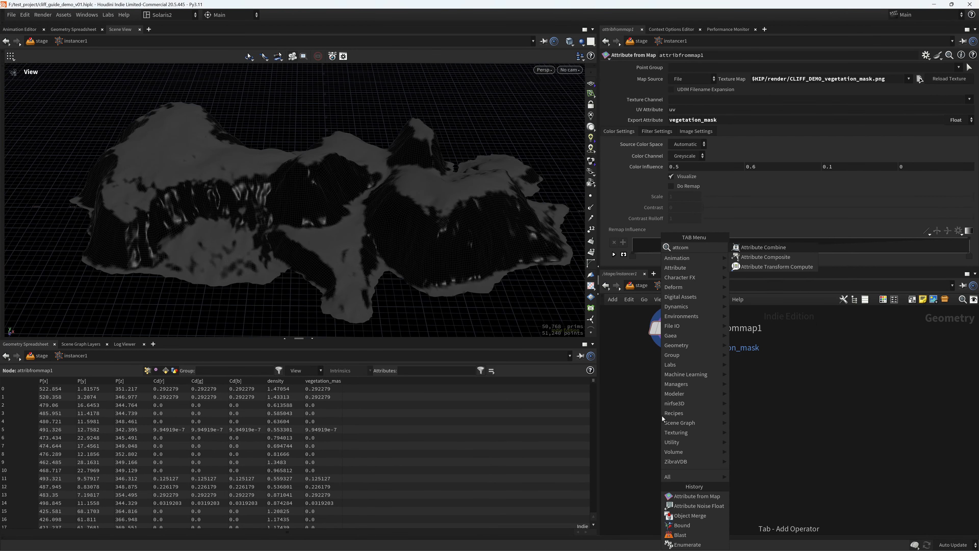
pyautogui.press('Return')
pyautogui.click(678, 414)
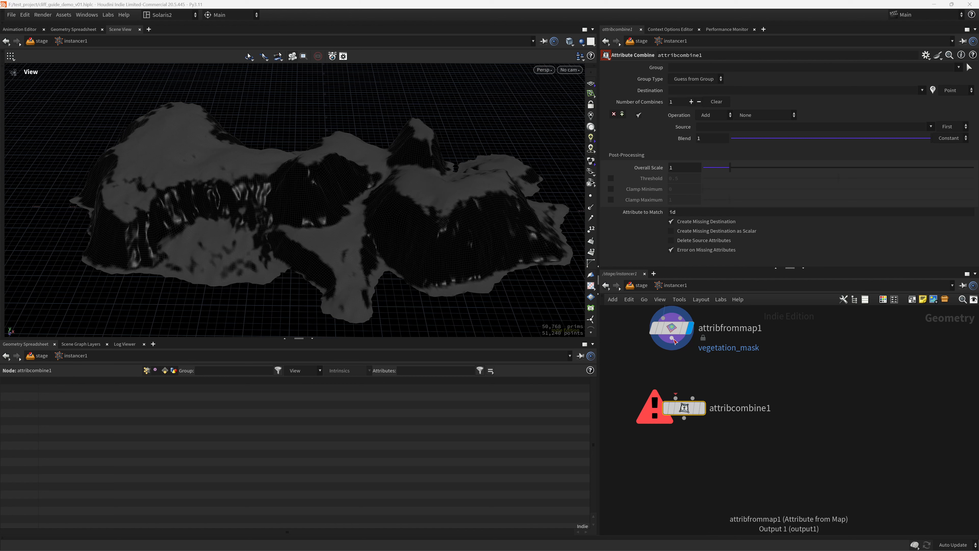
pyautogui.moveTo(672, 338); pyautogui.dragTo(675, 398)
pyautogui.click(702, 407)
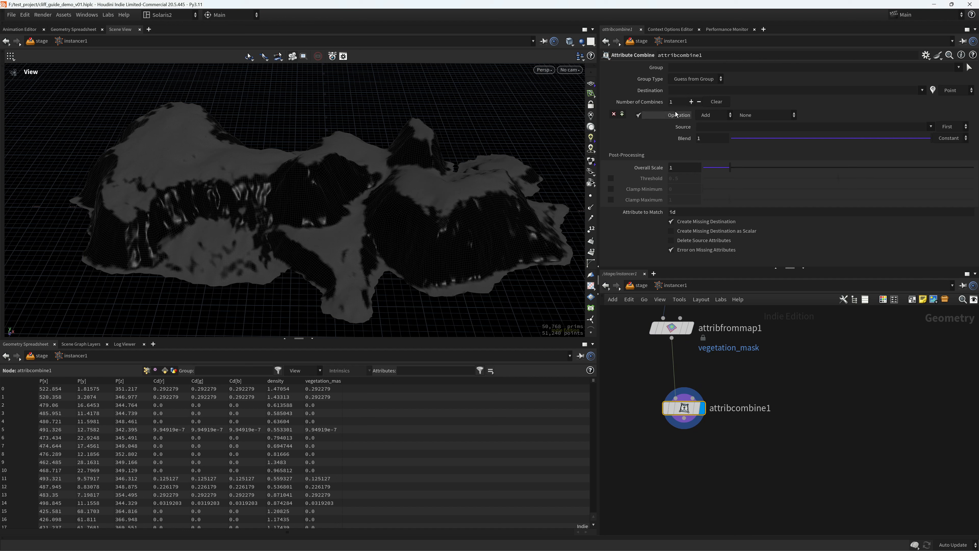
# - Set the Attribute Combine destination to density_scatter and its first source to vegetation_mask
pyautogui.click(701, 92)
pyautogui.write('density')
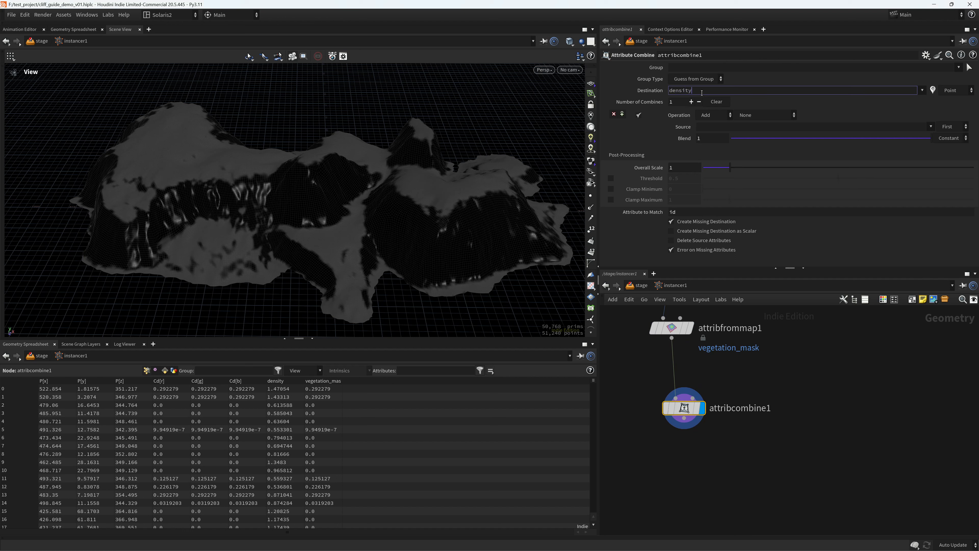
pyautogui.write('_scatter')
pyautogui.press('Return')
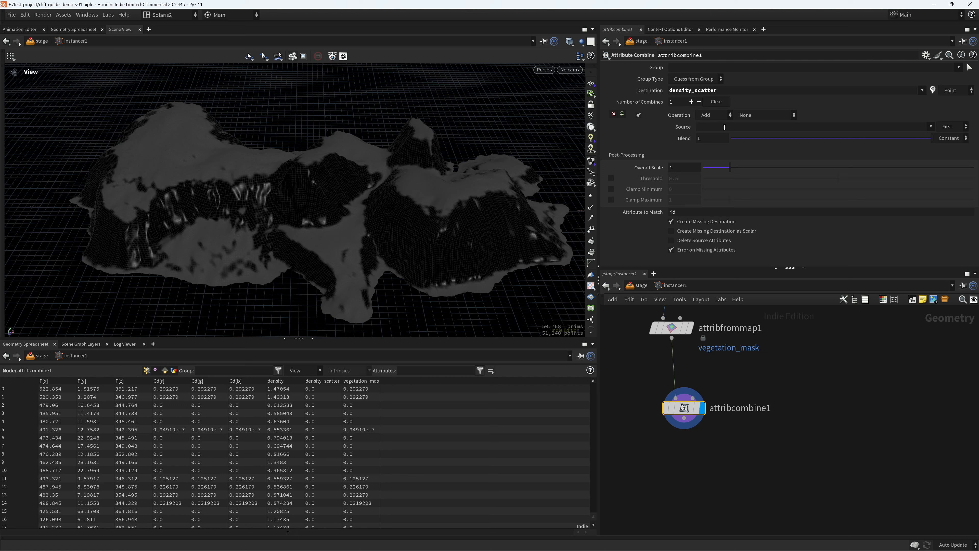
pyautogui.click(931, 127)
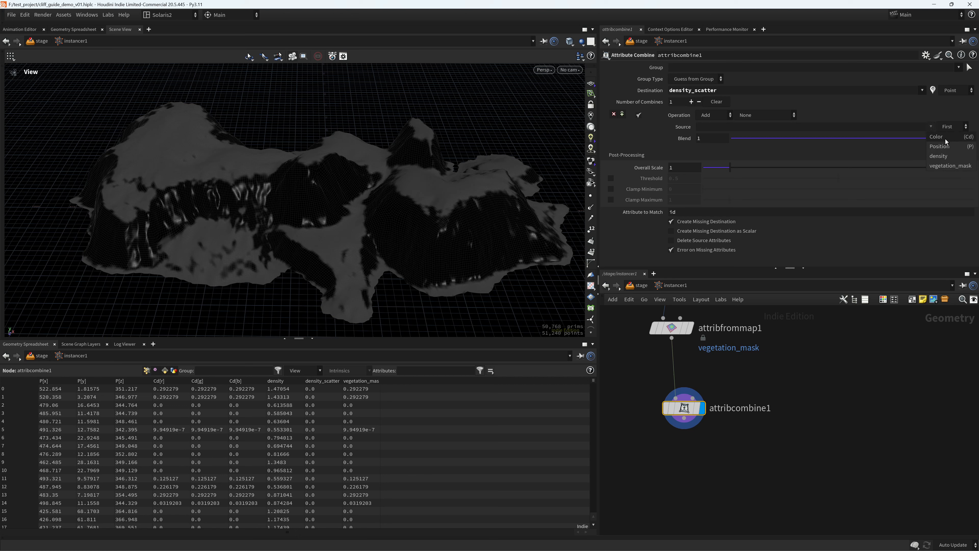
pyautogui.click(944, 166)
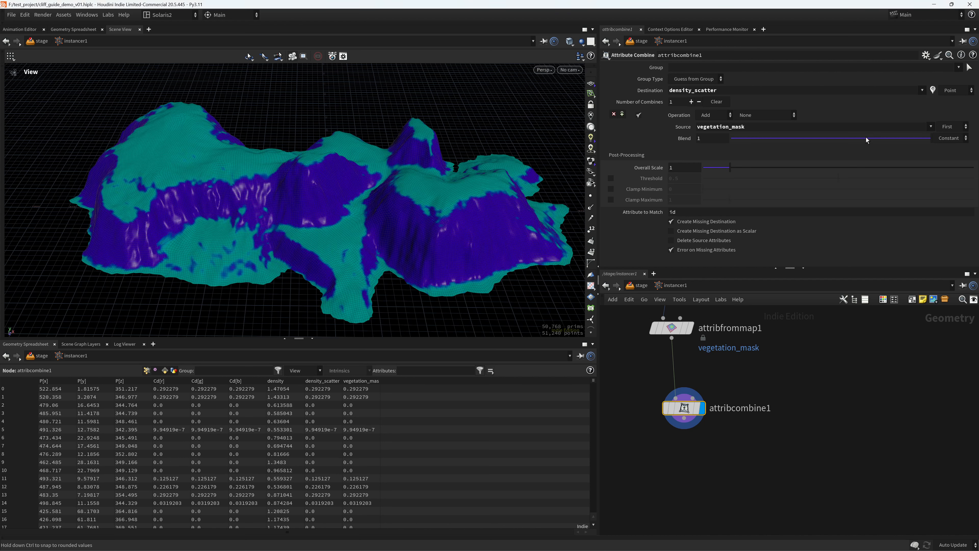
# - Add a second combine entry with density as its source and Multiply as its operation
pyautogui.click(691, 101)
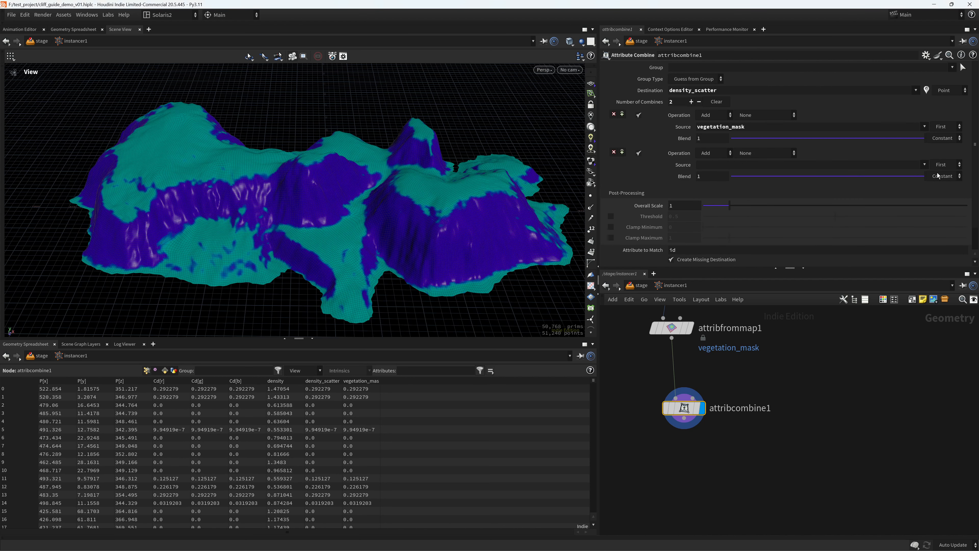
pyautogui.click(924, 165)
pyautogui.click(948, 194)
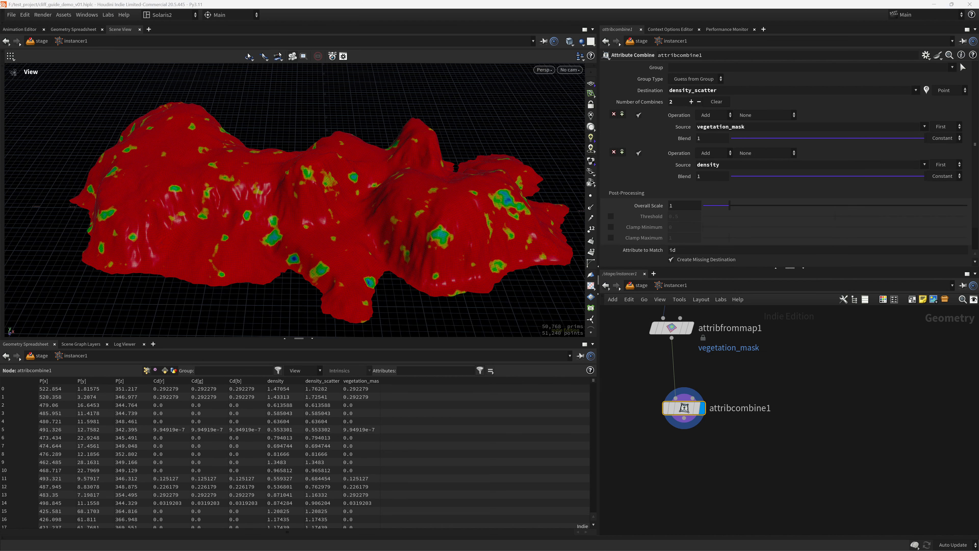
pyautogui.click(713, 154)
pyautogui.click(711, 193)
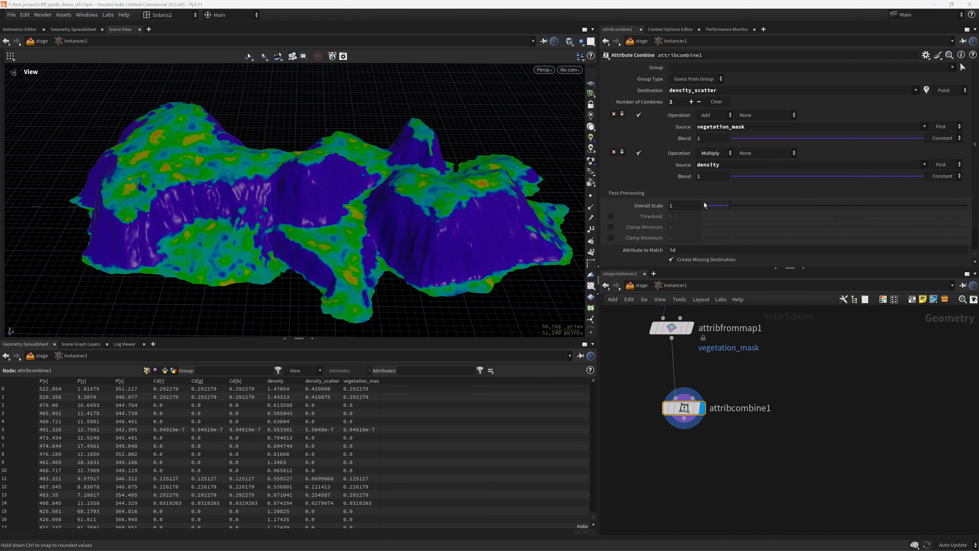
pyautogui.moveTo(446, 250); pyautogui.dragTo(420, 272)
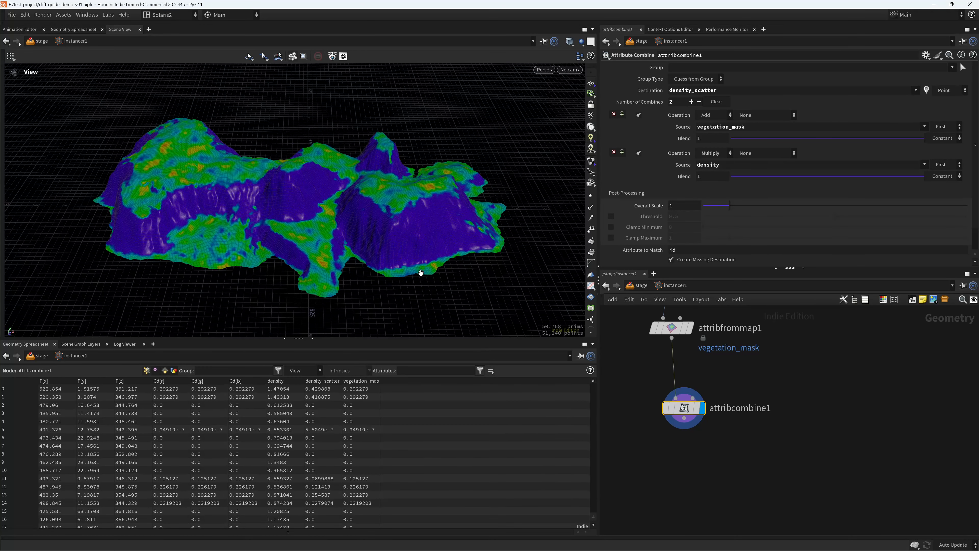
# - Add a connected, displayed Normal node below attribcombine1 that adds normals to Points, and save the scene
pyautogui.press('Tab')
pyautogui.write('normal')
pyautogui.press('Return')
pyautogui.click(672, 429)
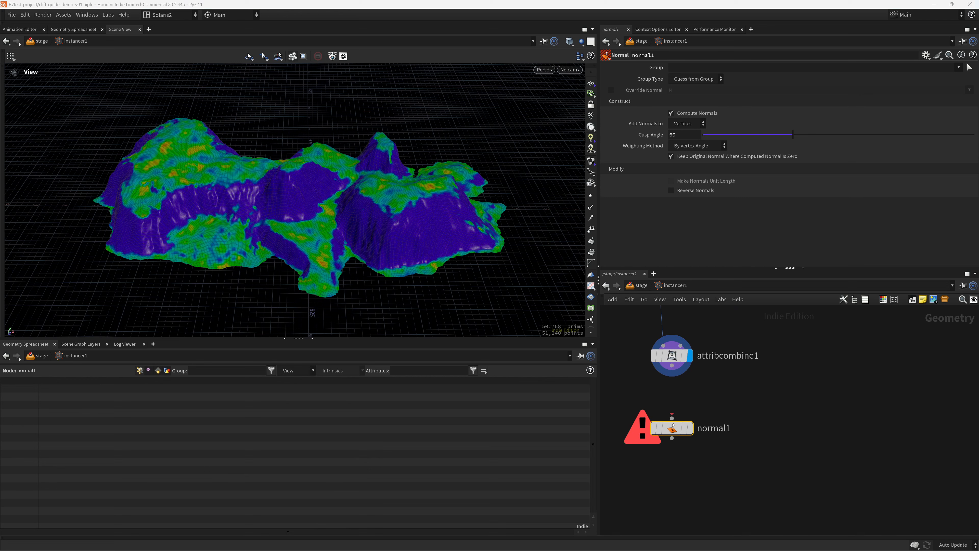
pyautogui.click(693, 123)
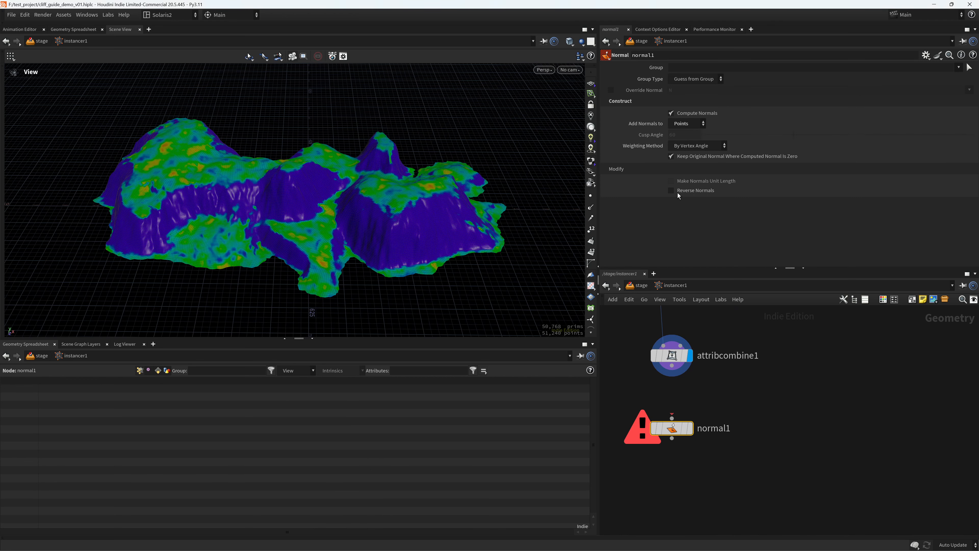
pyautogui.moveTo(672, 365); pyautogui.dragTo(671, 418)
pyautogui.click(690, 427)
pyautogui.moveTo(749, 398); pyautogui.dragTo(754, 351, button='middle')
pyautogui.hotkey('ctrl', 's')
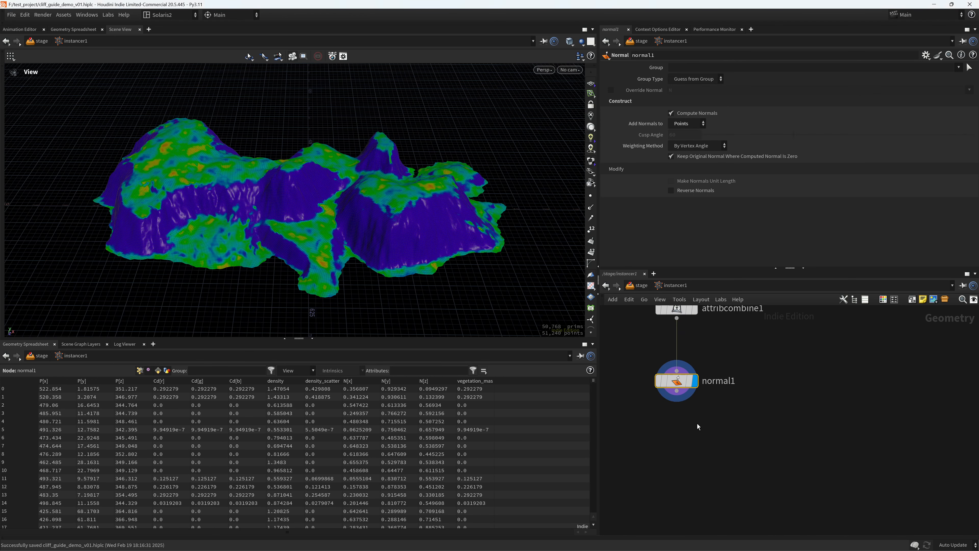
# - Add a Scatter node below normal1, connect it, and display its result
pyautogui.scroll(2, 409, 216)
pyautogui.moveTo(469, 246); pyautogui.dragTo(440, 235, button='middle')
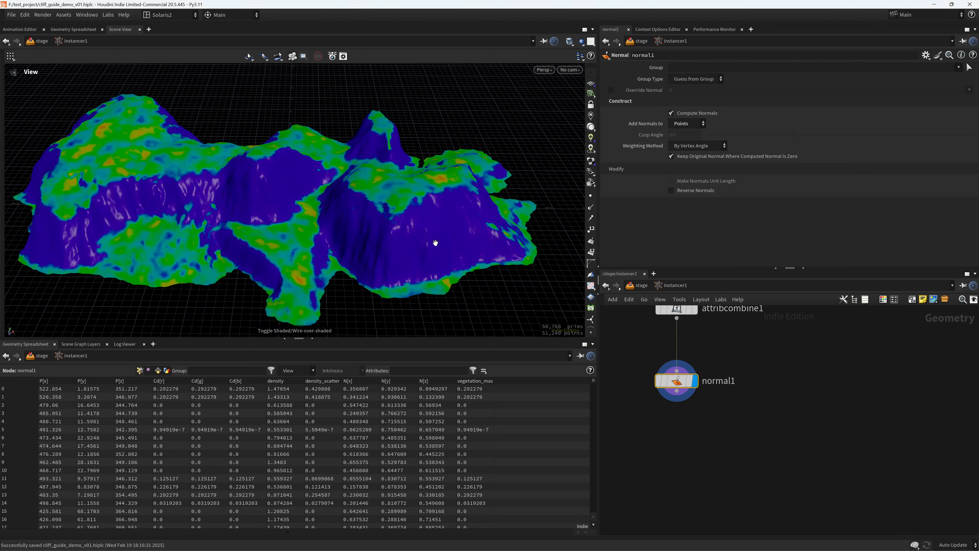
pyautogui.click(665, 448)
pyautogui.moveTo(665, 449); pyautogui.dragTo(667, 425, button='middle')
pyautogui.press('Tab')
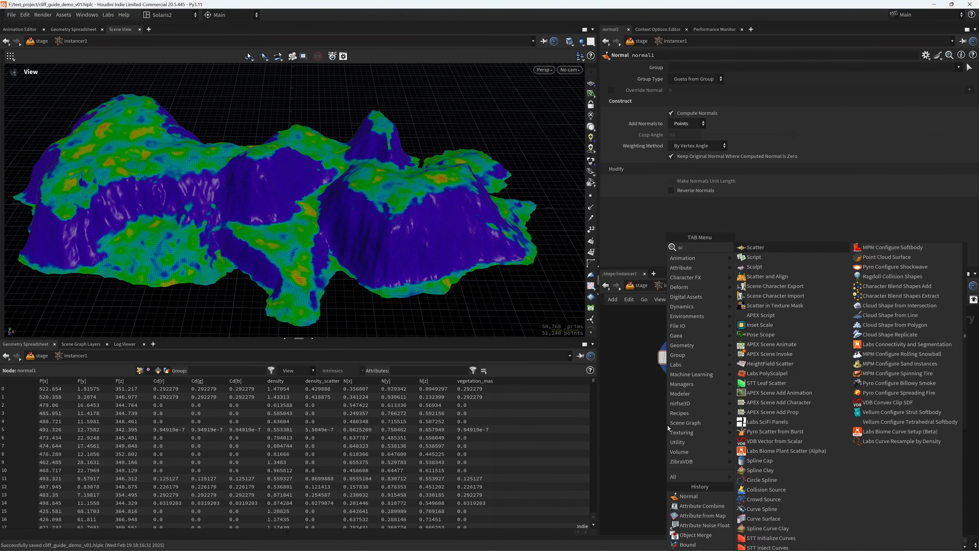
pyautogui.write('scatter')
pyautogui.press('Return')
pyautogui.click(667, 425)
pyautogui.moveTo(664, 425); pyautogui.dragTo(677, 438)
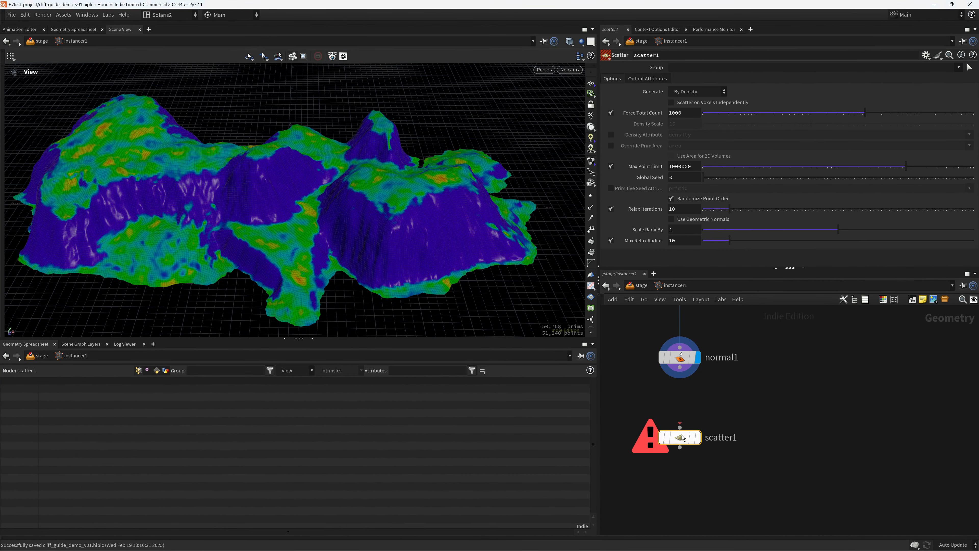
pyautogui.moveTo(679, 367); pyautogui.dragTo(679, 427)
pyautogui.click(697, 438)
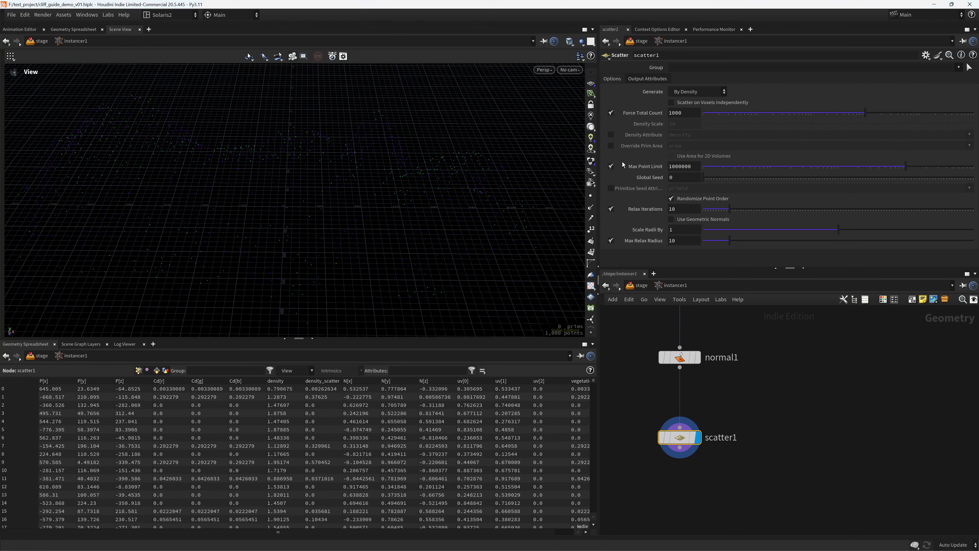
# - Enable the Scatter node's density attribute, set it to density_scatter, and save the scene
pyautogui.click(611, 135)
pyautogui.click(969, 134)
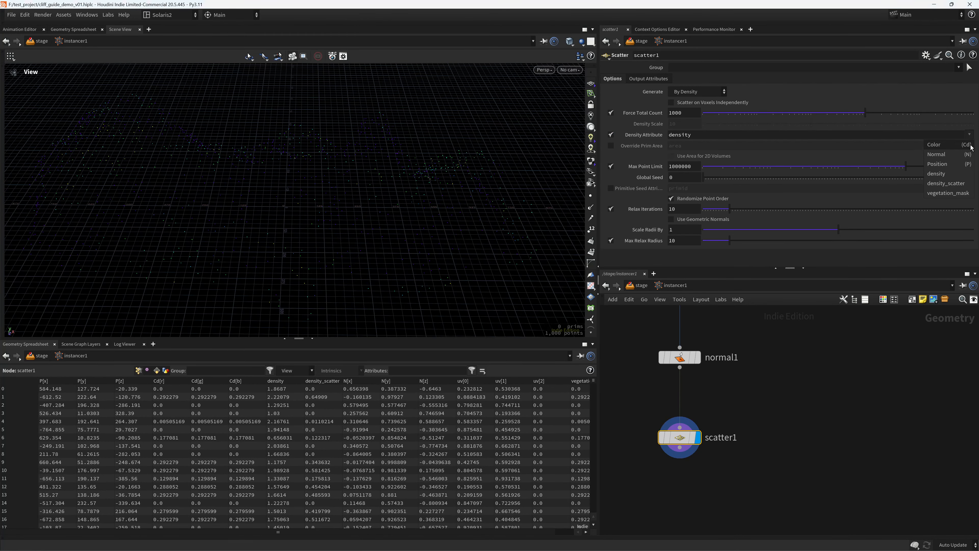
pyautogui.click(957, 187)
pyautogui.moveTo(306, 225); pyautogui.dragTo(384, 242)
pyautogui.hotkey('ctrl', 's')
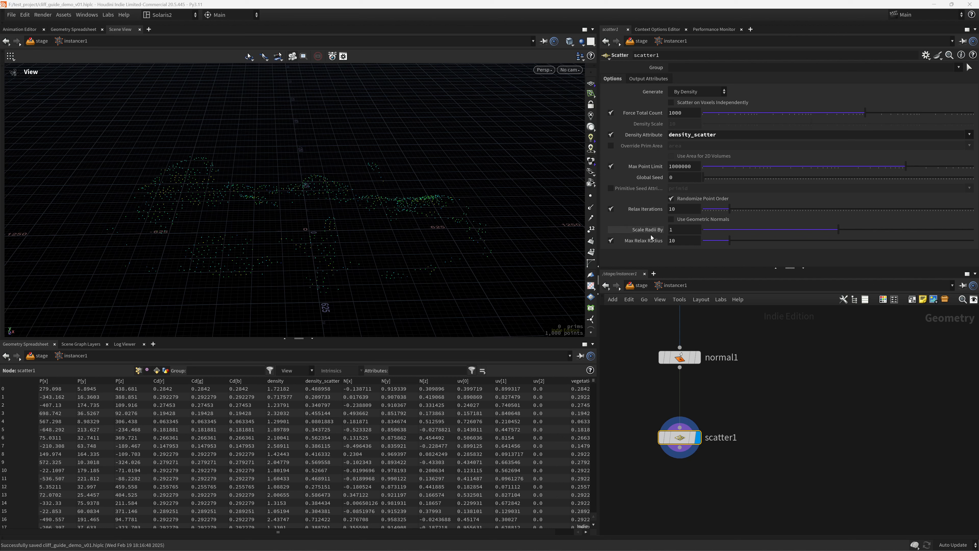
# - Disable Relax Iterations and Force Total Count on the Scatter node and set Density Scale to .1
pyautogui.click(610, 208)
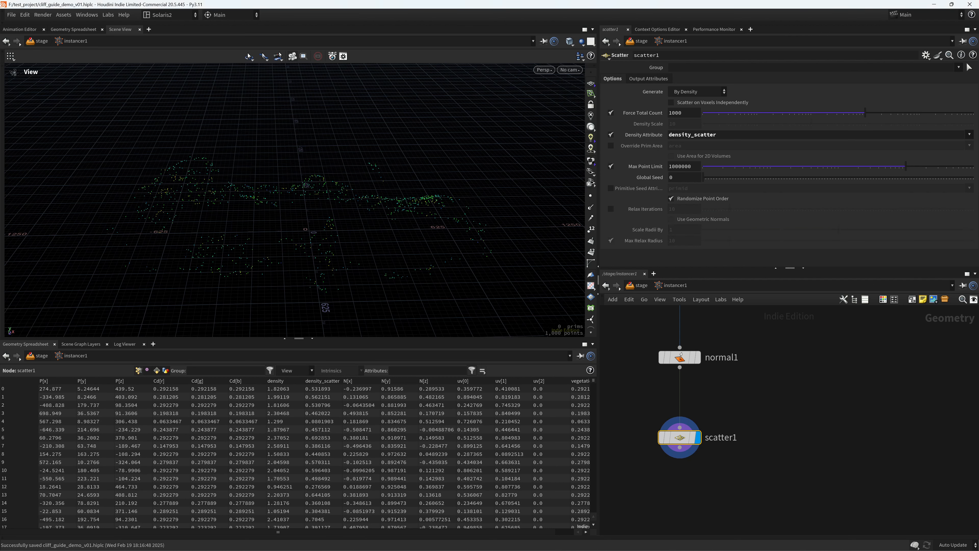
pyautogui.click(611, 112)
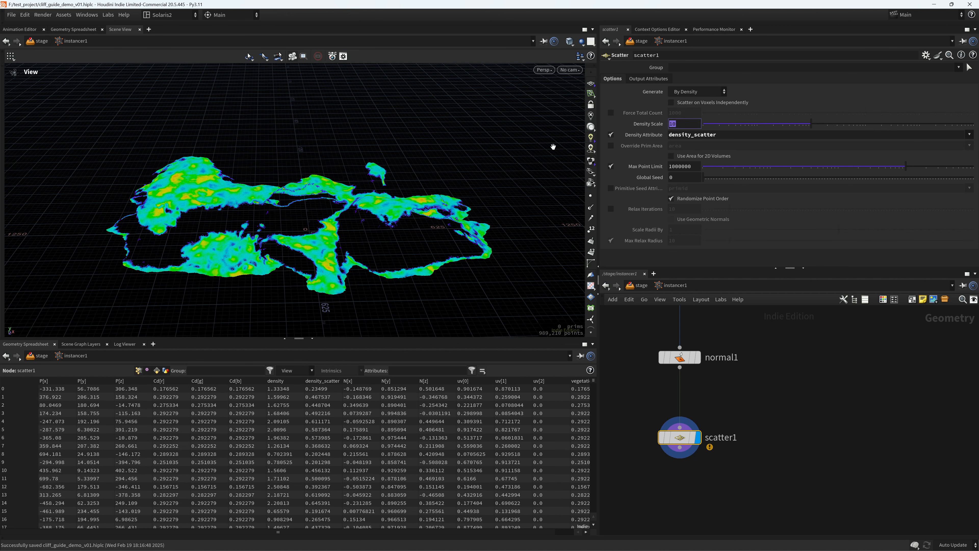
pyautogui.write('.1')
pyautogui.press('Return')
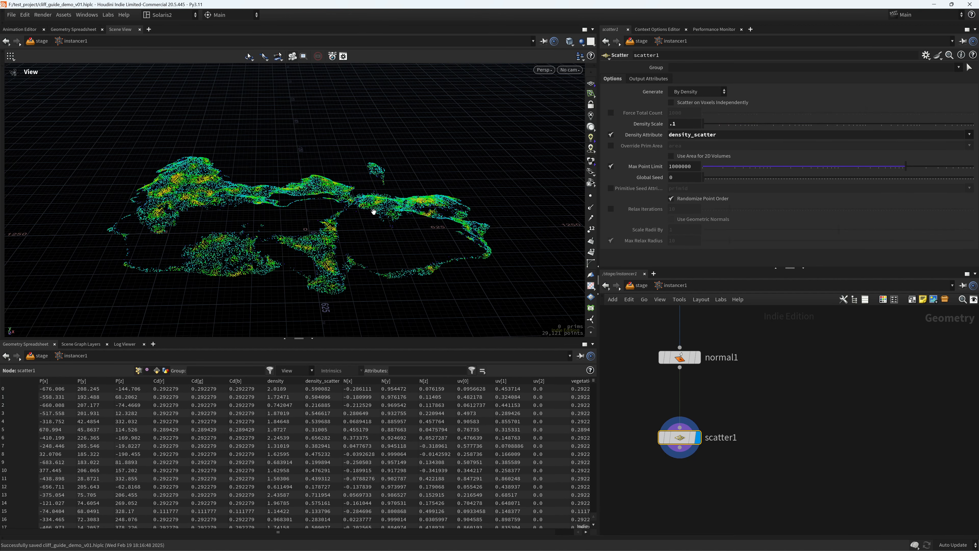
pyautogui.moveTo(373, 213); pyautogui.dragTo(566, 251)
# - Add an Attribute Adjust Float node for pscale below scatter1, connect it, and display its result
pyautogui.moveTo(717, 411); pyautogui.dragTo(710, 314, button='middle')
pyautogui.moveTo(685, 409); pyautogui.dragTo(684, 387, button='middle')
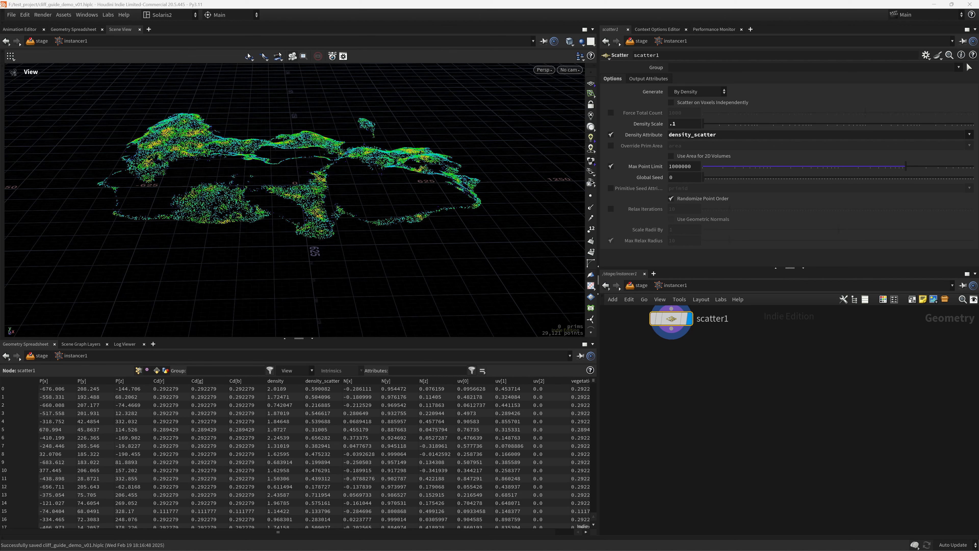
pyautogui.press('Tab')
pyautogui.write('attad')
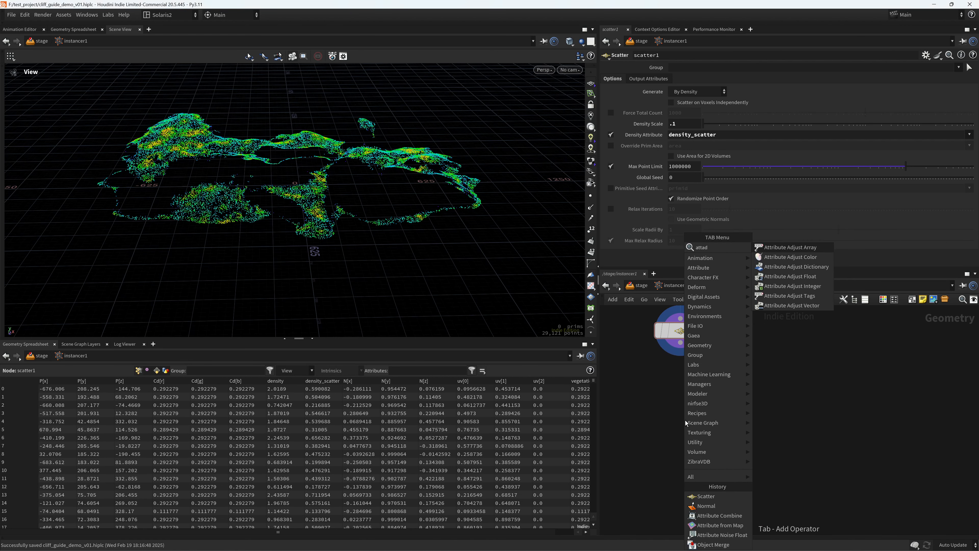
pyautogui.write('f')
pyautogui.press('Return')
pyautogui.click(685, 419)
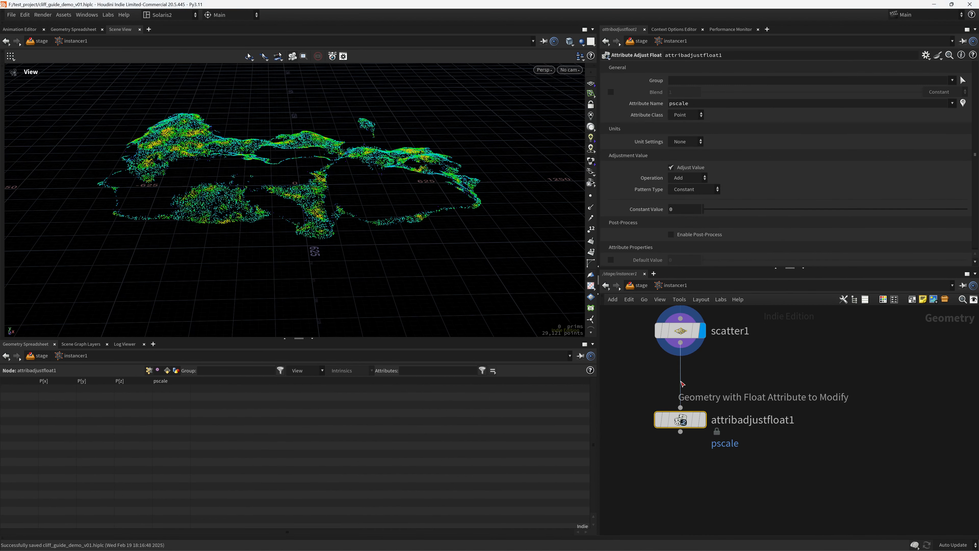
pyautogui.click(708, 393)
# - Turn on visualization of the pscale attribute from the node information of attribadjustfloat1
pyautogui.click(638, 424)
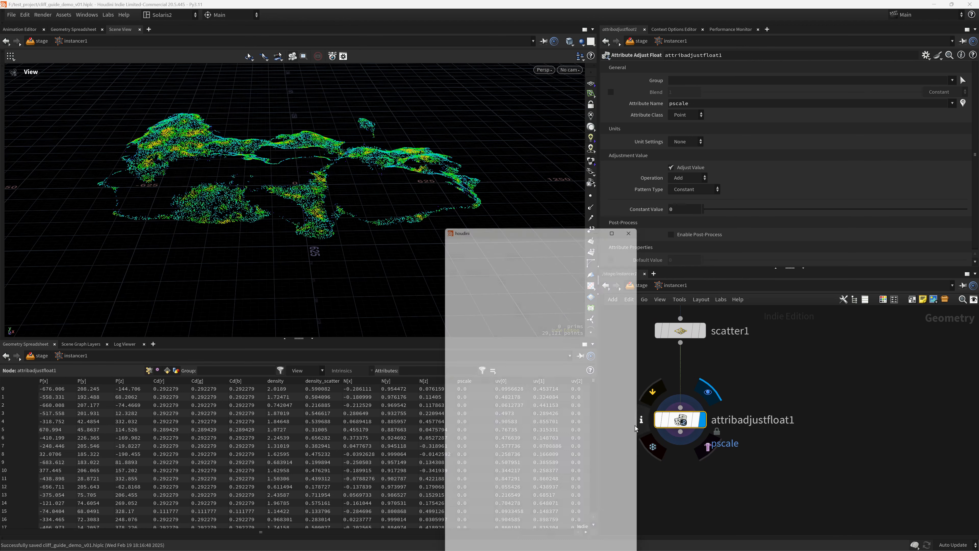
pyautogui.click(557, 306)
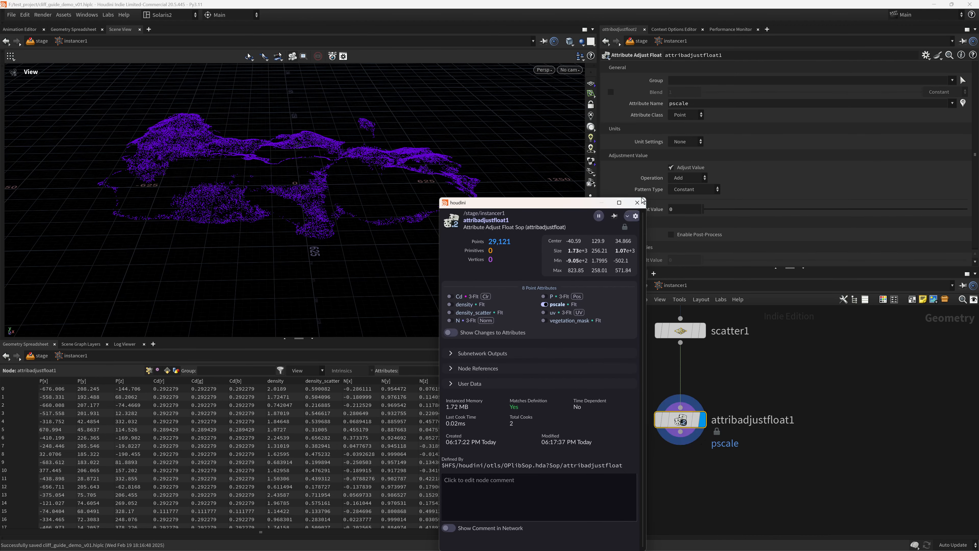
# - Switch the pscale adjustment to the Noise pattern type and set its noise Element Size to 25
pyautogui.click(684, 191)
pyautogui.click(688, 218)
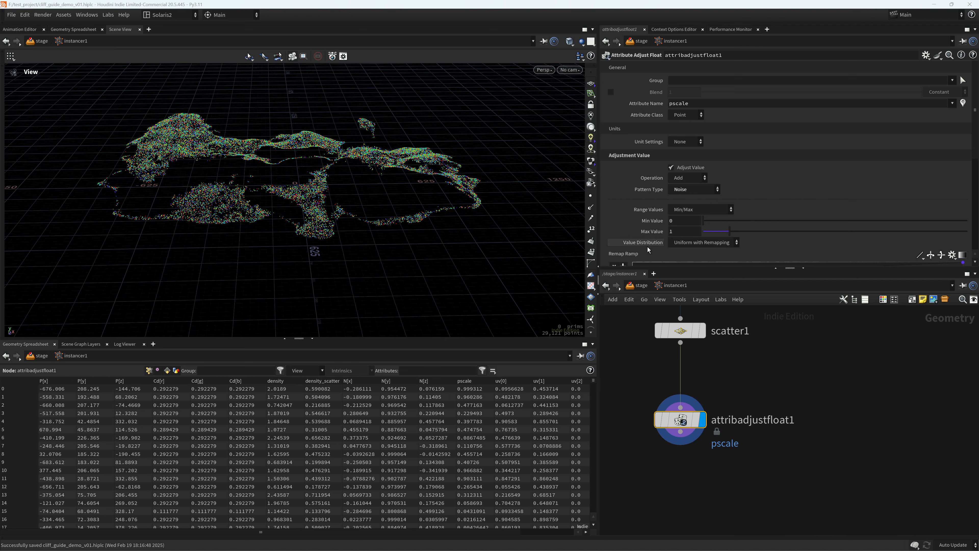
pyautogui.moveTo(679, 221); pyautogui.dragTo(547, 234)
pyautogui.moveTo(975, 144); pyautogui.dragTo(974, 205)
pyautogui.moveTo(680, 212); pyautogui.dragTo(571, 222)
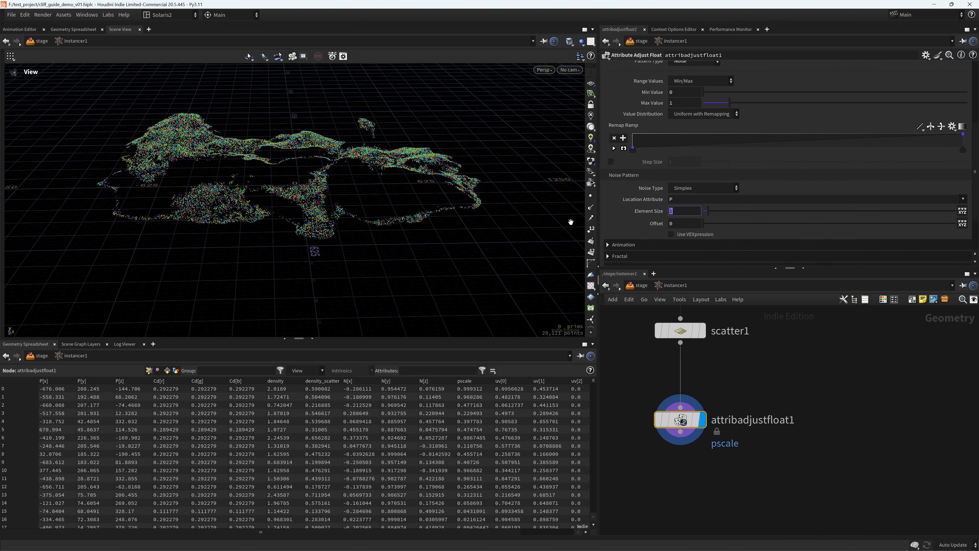
pyautogui.write('25')
pyautogui.press('Return')
# - Shift the pscale noise pattern by setting its Offset to about 11.67
pyautogui.moveTo(349, 223); pyautogui.dragTo(409, 159)
pyautogui.scroll(5, 408, 160)
pyautogui.moveTo(409, 160); pyautogui.dragTo(281, 208, button='middle')
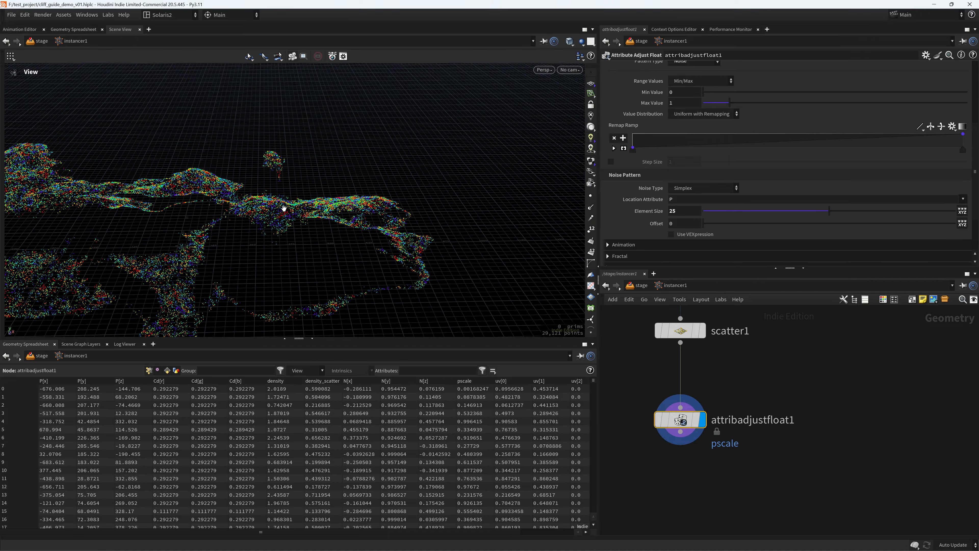
pyautogui.moveTo(282, 208); pyautogui.dragTo(413, 169)
pyautogui.scroll(-5, 300, 237)
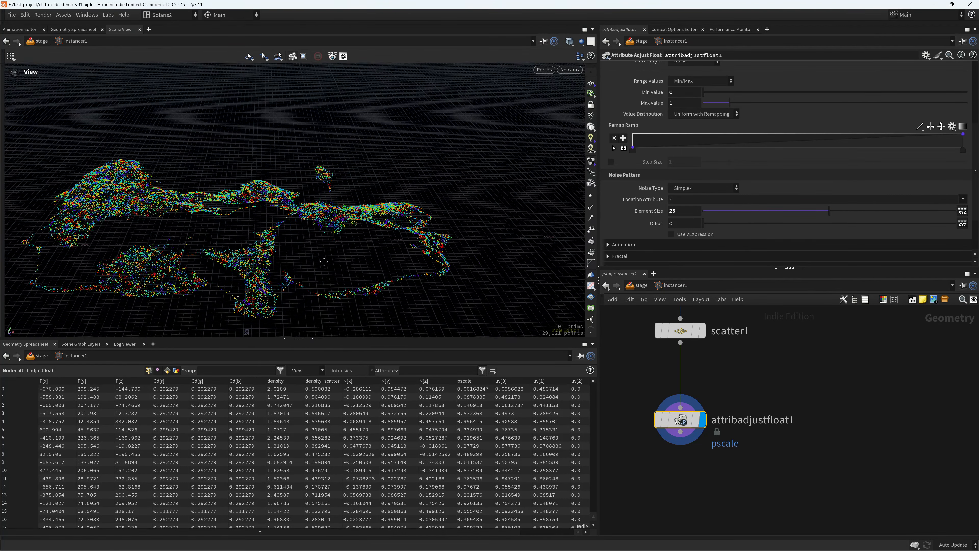
pyautogui.moveTo(300, 236); pyautogui.dragTo(354, 225)
pyautogui.moveTo(354, 225); pyautogui.dragTo(383, 233, button='middle')
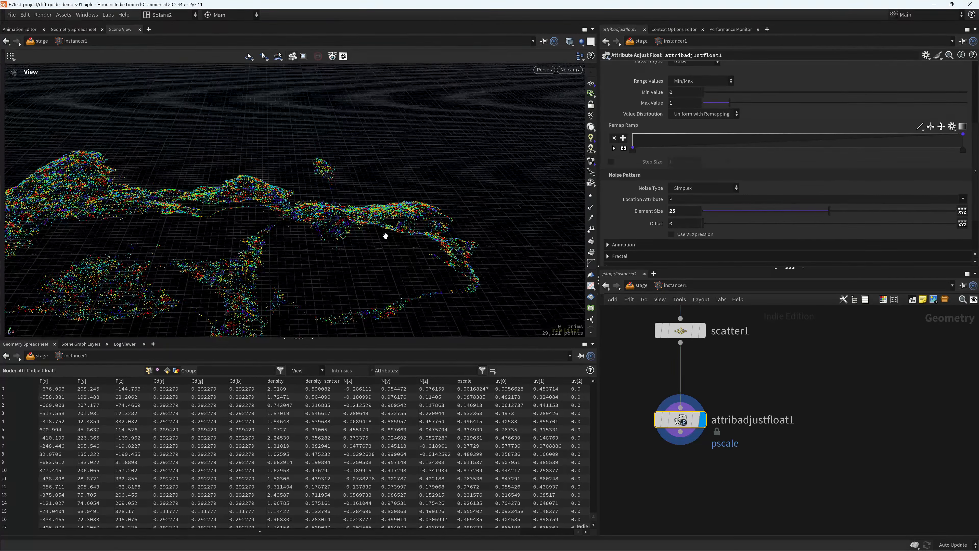
pyautogui.moveTo(702, 222); pyautogui.dragTo(759, 228)
# - Give the noise Remap Ramp B-Spline interpolation with a low point near its end, and set Min Value to 0.705 and Max Value to 1.467
pyautogui.click(920, 127)
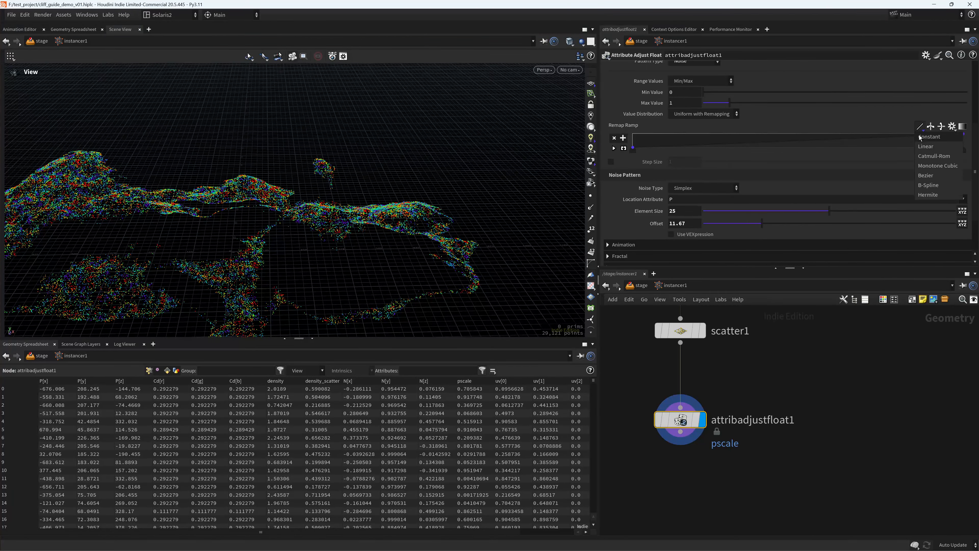
pyautogui.click(930, 188)
pyautogui.moveTo(912, 139)
pyautogui.mouseDown()
pyautogui.moveTo(930, 147)
pyautogui.moveTo(919, 143)
pyautogui.mouseUp()
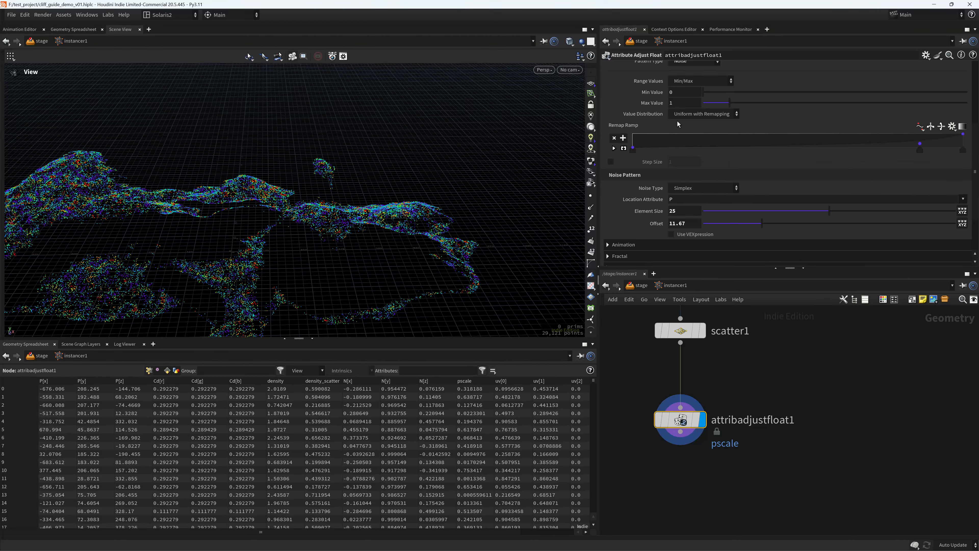
pyautogui.moveTo(729, 102)
pyautogui.mouseDown()
pyautogui.moveTo(747, 105)
pyautogui.moveTo(721, 94)
pyautogui.mouseUp()
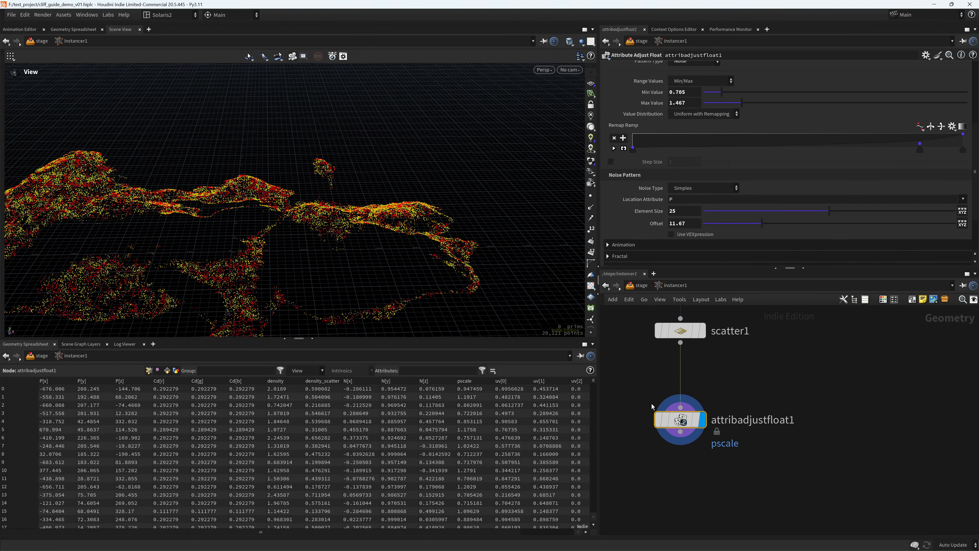
# - Set the pscale visualizer's ramp range to Auto and save the scene
pyautogui.click(641, 421)
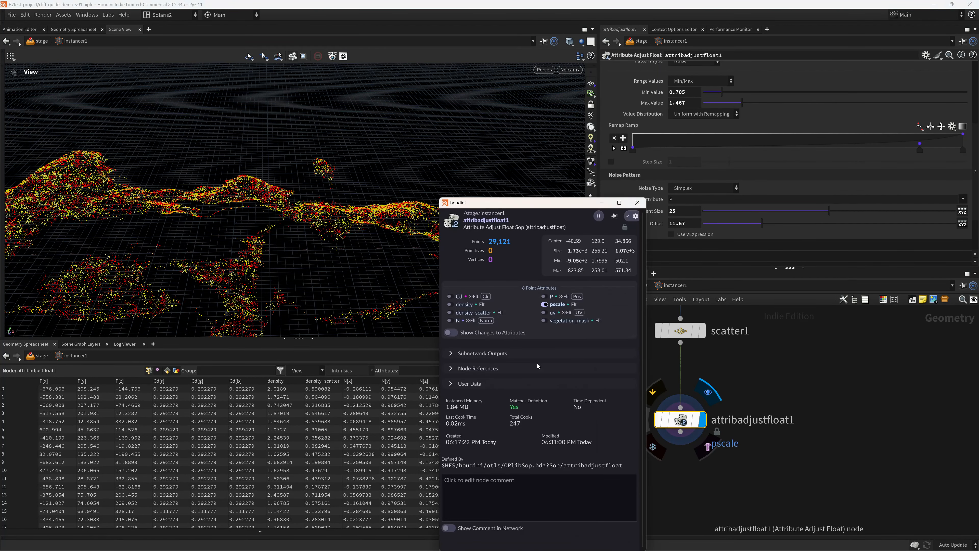
pyautogui.rightClick(546, 304)
pyautogui.click(528, 321)
pyautogui.click(526, 330)
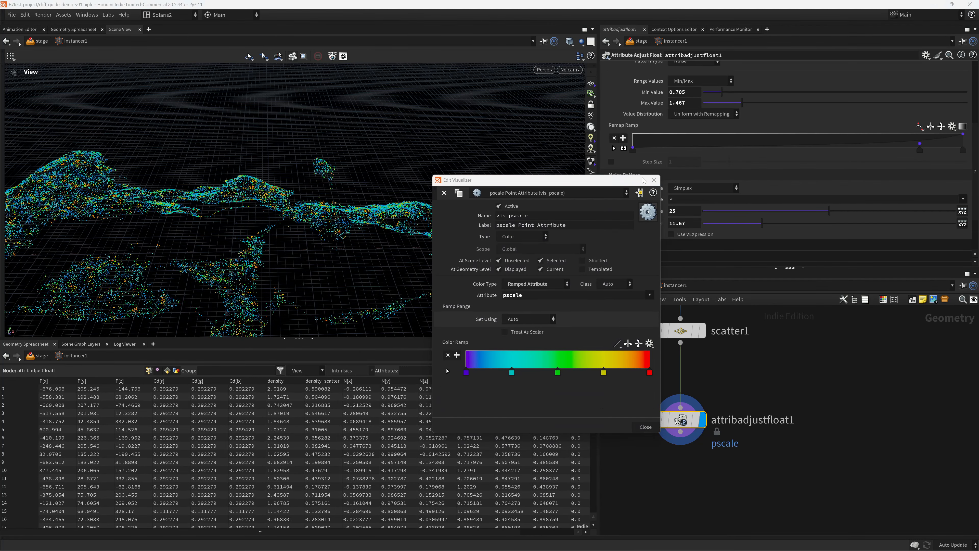
pyautogui.click(654, 180)
pyautogui.scroll(-2, 369, 261)
pyautogui.hotkey('ctrl', 's')
pyautogui.scroll(-1, 386, 270)
pyautogui.moveTo(389, 285); pyautogui.dragTo(395, 272, button='middle')
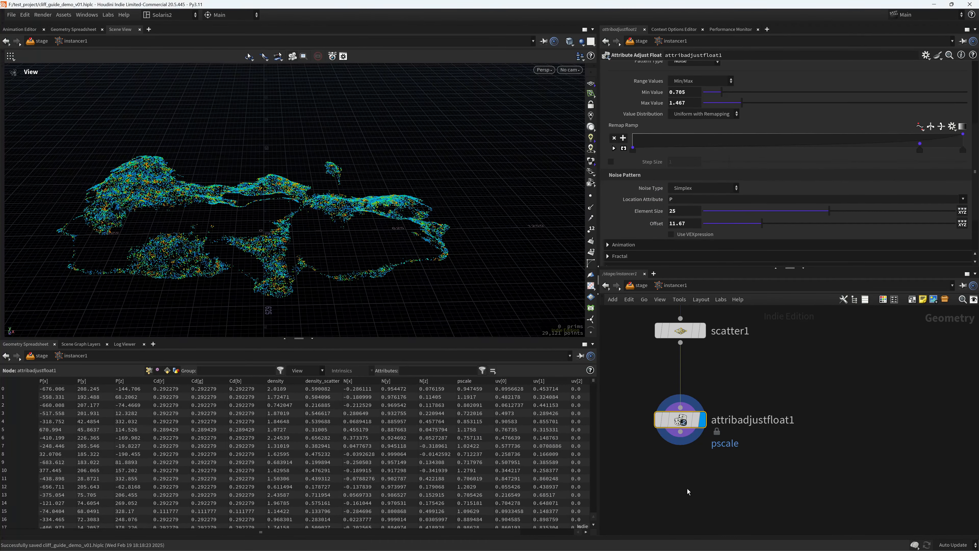
# - Duplicate attribadjustfloat1 below itself and set the copy's Pattern Type to Constant
pyautogui.moveTo(688, 492); pyautogui.dragTo(689, 452, button='middle')
pyautogui.keyDown('alt'); pyautogui.moveTo(683, 379); pyautogui.dragTo(692, 408); pyautogui.keyUp('alt')
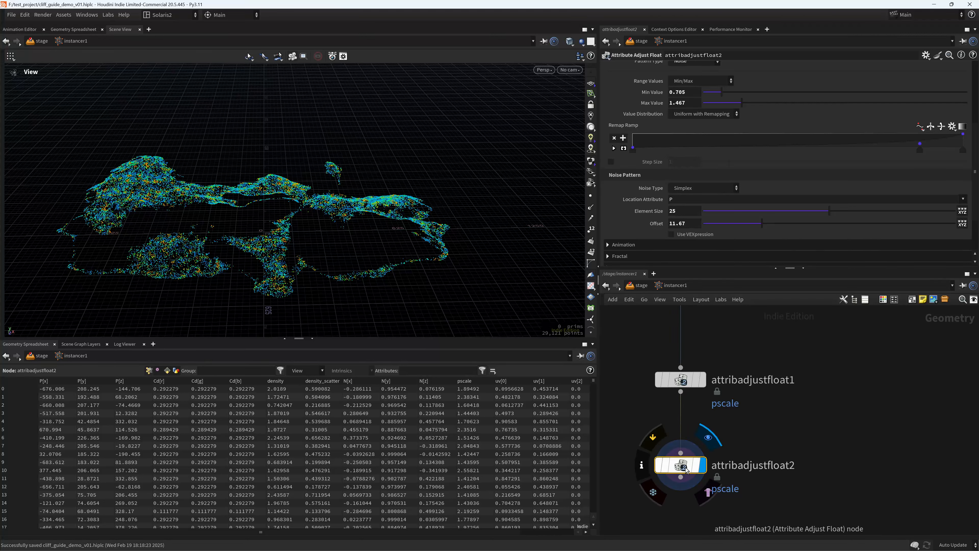
pyautogui.scroll(5, 973, 172)
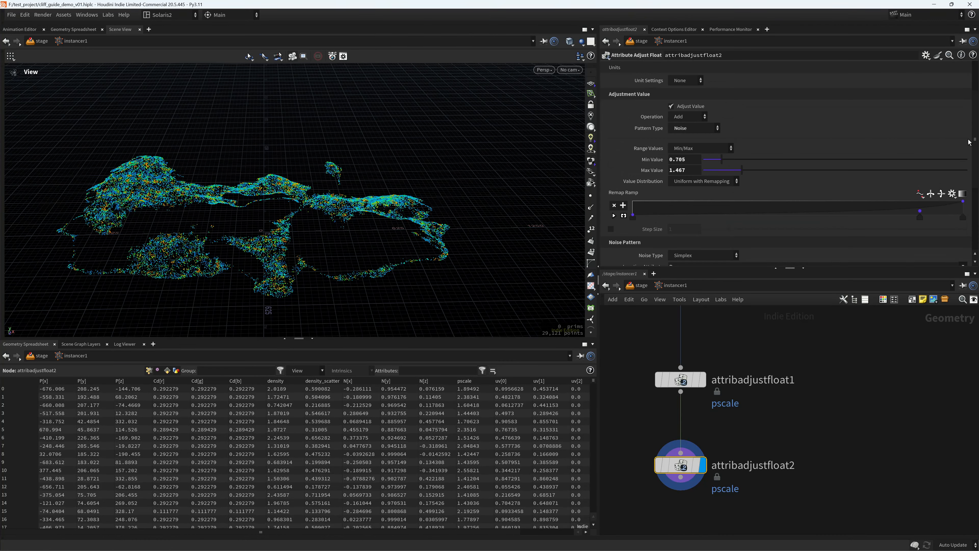
pyautogui.click(695, 187)
pyautogui.click(705, 161)
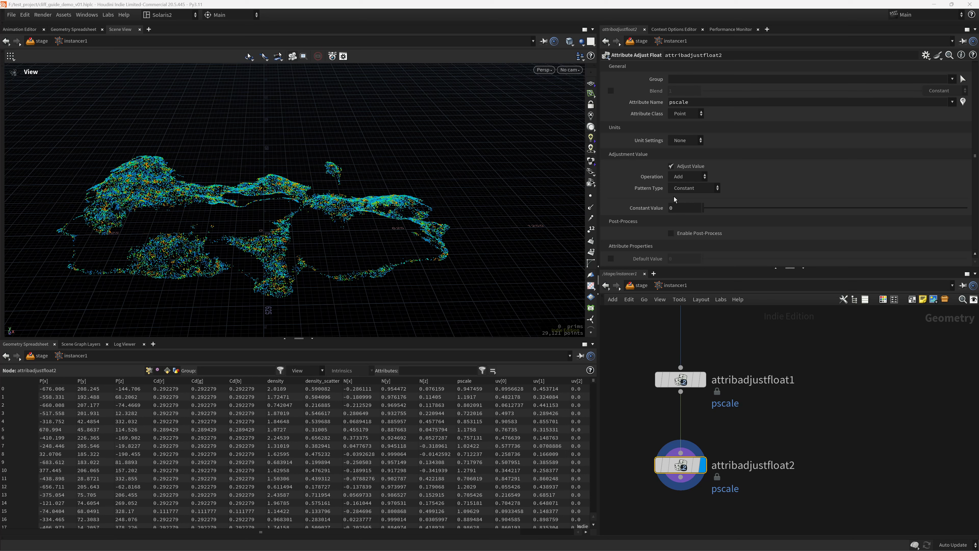
# - Make attribadjustfloat2 multiply pscale by a Constant Value of 12, and save the scene
pyautogui.click(689, 176)
pyautogui.click(686, 208)
pyautogui.click(682, 208)
pyautogui.write('12')
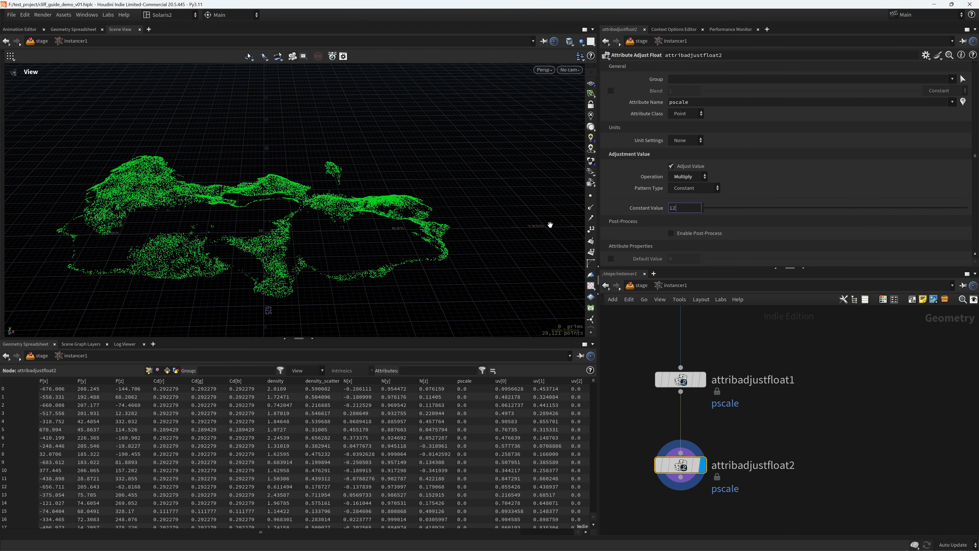
pyautogui.press('Return')
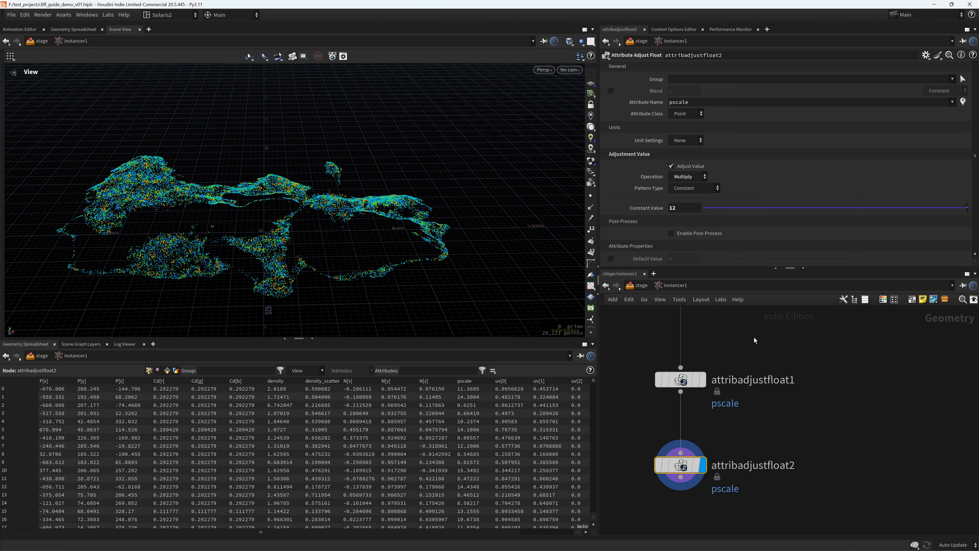
pyautogui.moveTo(714, 398); pyautogui.dragTo(728, 328, button='middle')
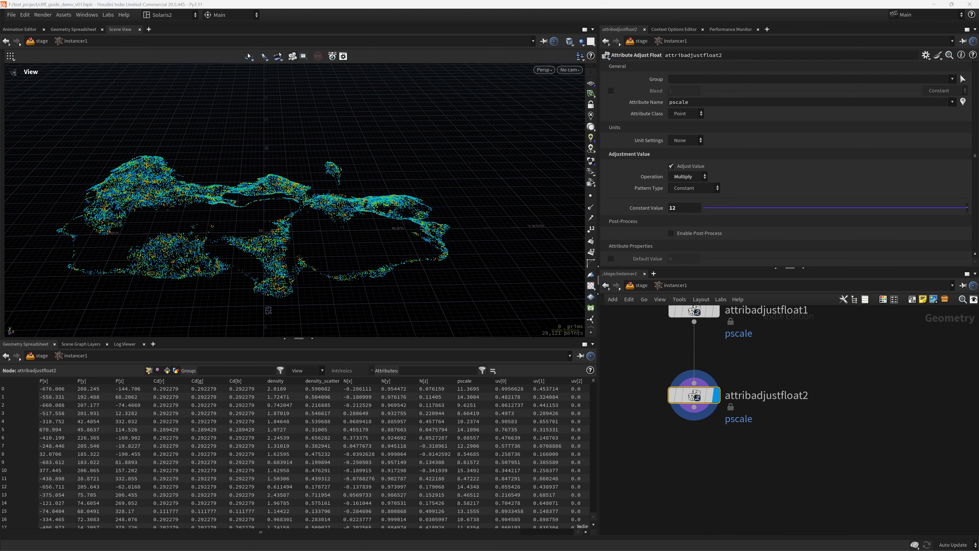
pyautogui.moveTo(705, 455); pyautogui.dragTo(709, 417, button='middle')
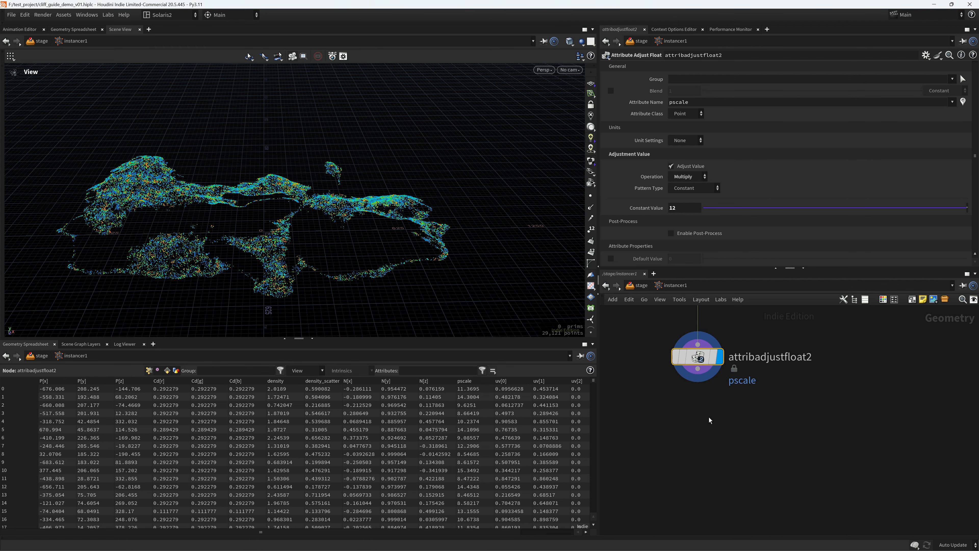
pyautogui.hotkey('ctrl', 's')
# - Turn off the pscale visualization in the node information of attribadjustfloat2 and save the scene
pyautogui.moveTo(287, 238); pyautogui.dragTo(413, 209, button='right')
pyautogui.moveTo(303, 232); pyautogui.dragTo(347, 220, button='right')
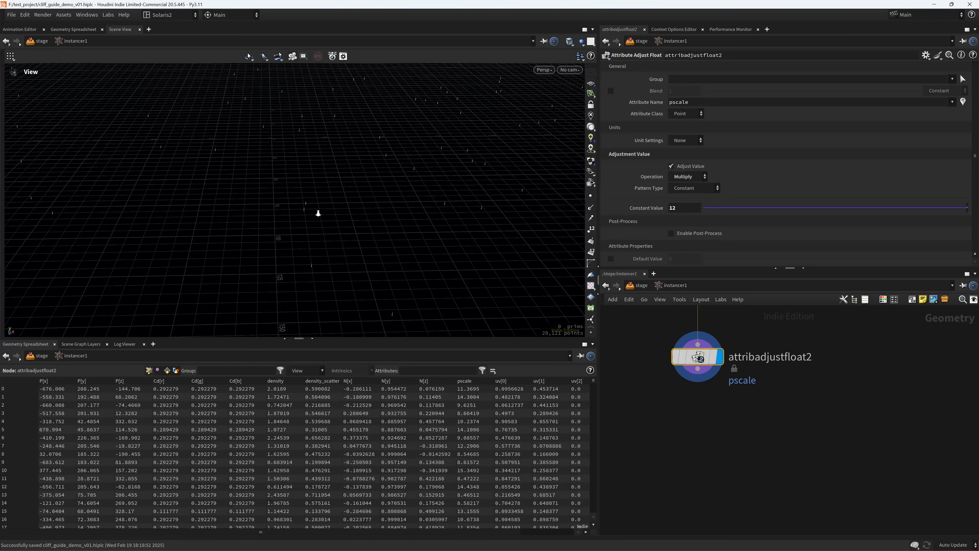
pyautogui.moveTo(317, 212)
pyautogui.mouseDown(button='middle')
pyautogui.moveTo(339, 212)
pyautogui.moveTo(326, 212)
pyautogui.mouseUp(button='middle')
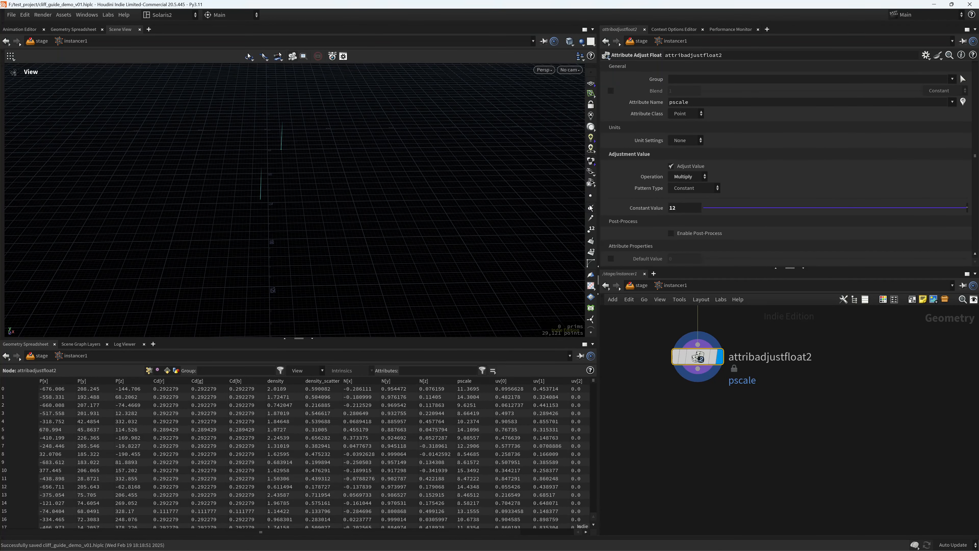
pyautogui.click(658, 356)
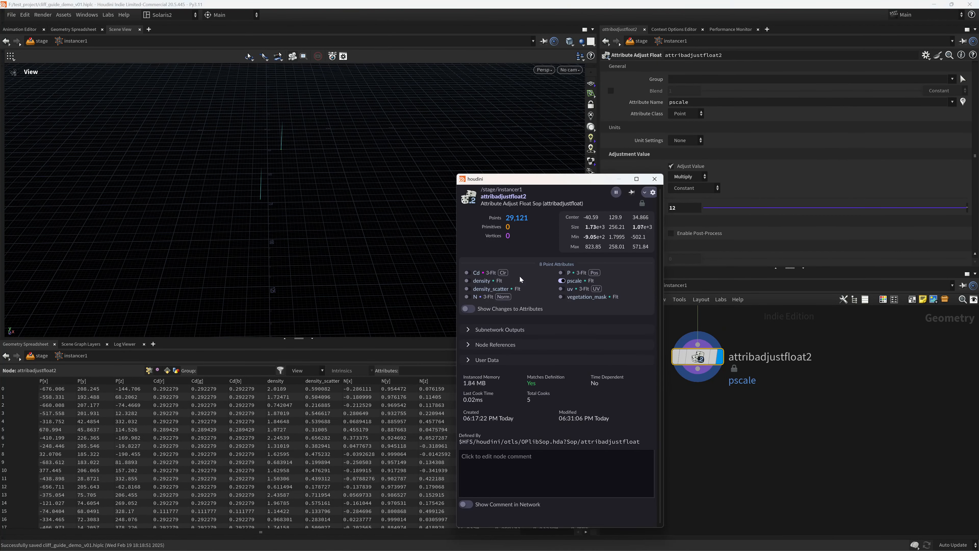
pyautogui.click(562, 281)
pyautogui.click(655, 179)
pyautogui.hotkey('ctrl', 's')
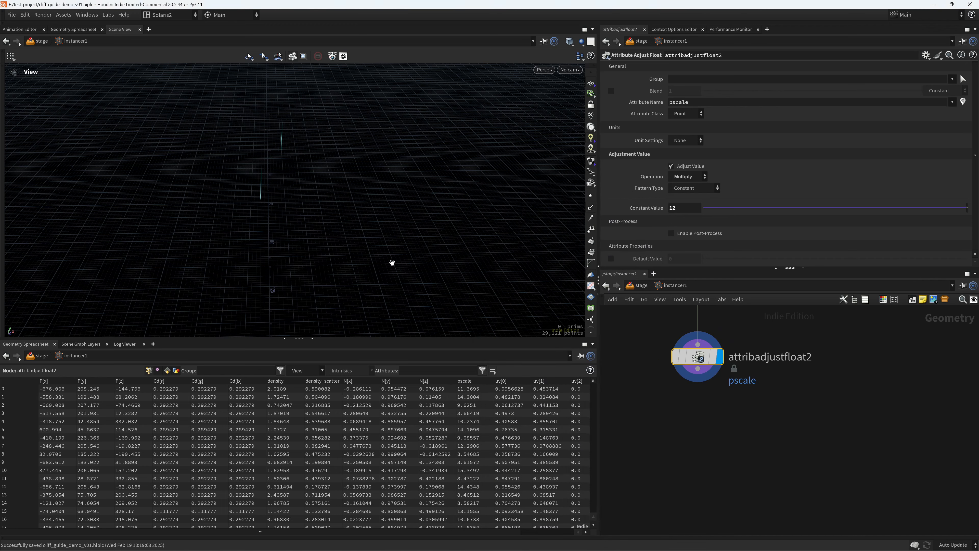
# - Add an Attribute Wrangle node below attribadjustfloat2, connect it, and display its result
pyautogui.scroll(-4, 430, 271)
pyautogui.scroll(10, 397, 262)
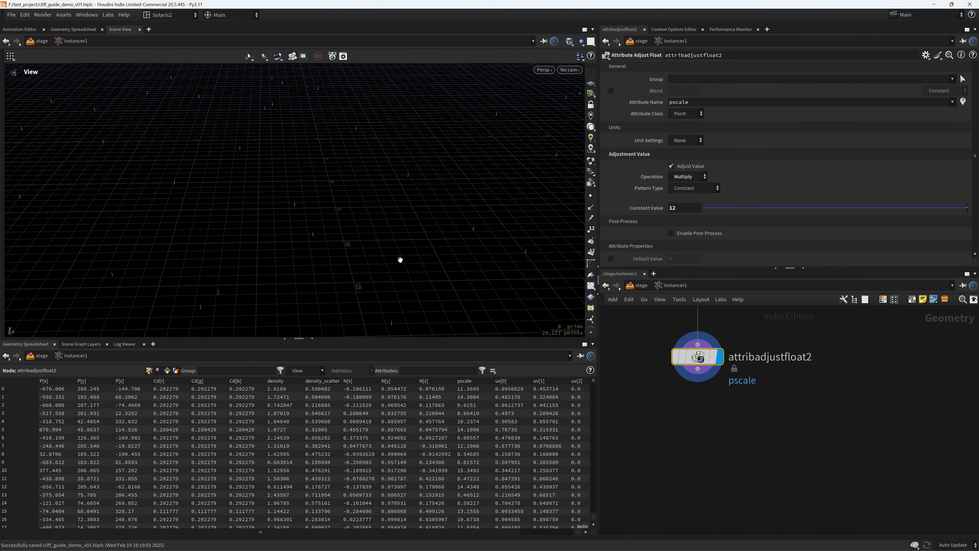
pyautogui.moveTo(707, 441); pyautogui.dragTo(688, 410, button='middle')
pyautogui.click(672, 411)
pyautogui.press('Tab')
pyautogui.write('aw')
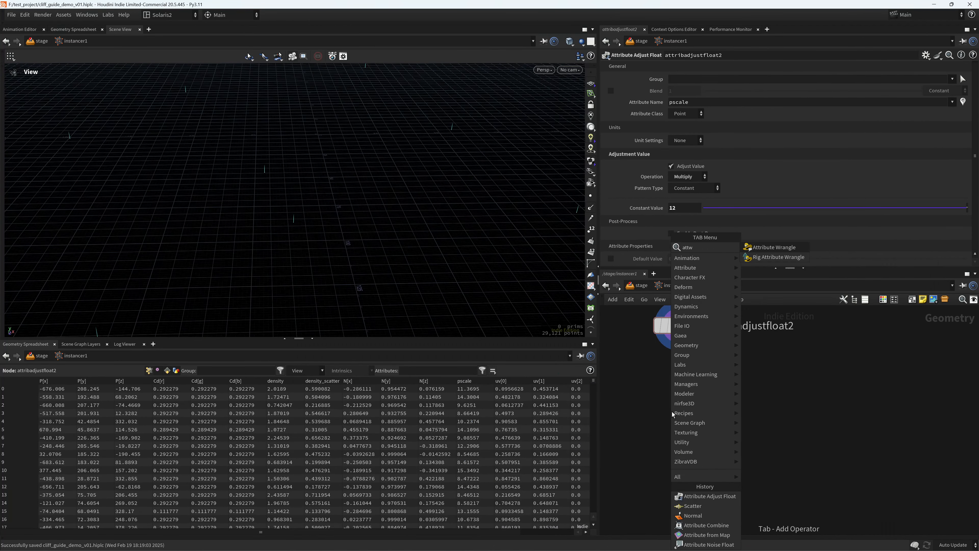
pyautogui.press('Return')
pyautogui.click(672, 412)
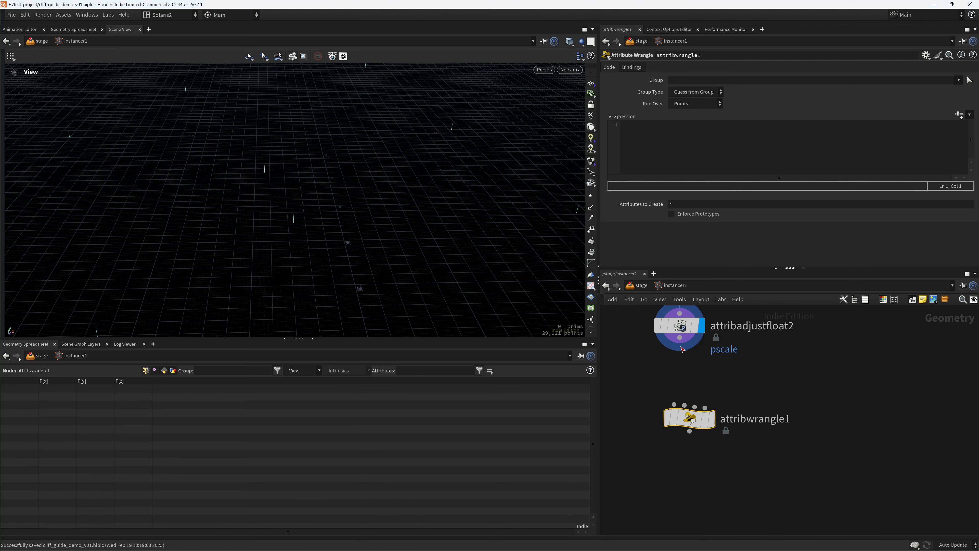
pyautogui.click(703, 421)
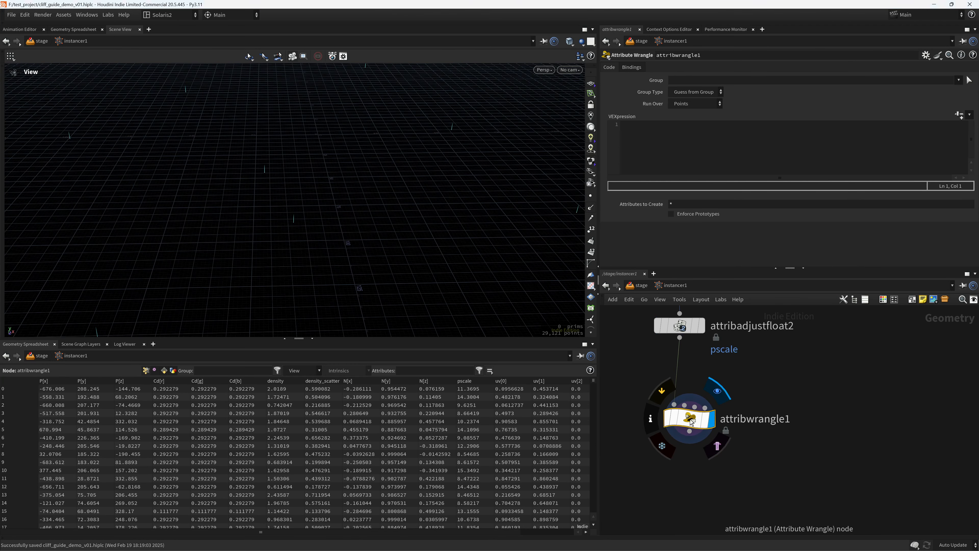
# - Write the wrangle code "v@up = v@N;" followed by "v@N = cross(v@up,set(0,1,0));"
pyautogui.click(658, 162)
pyautogui.write('v@up =')
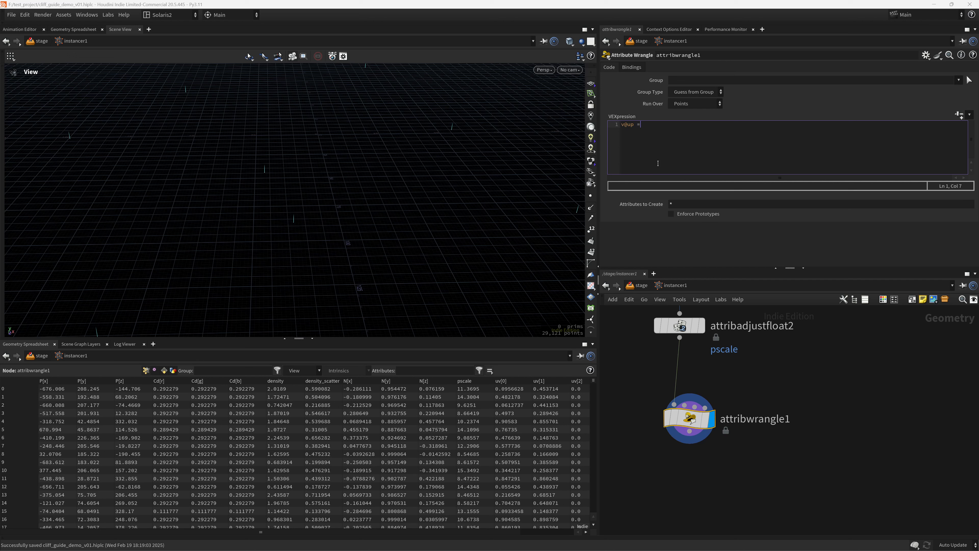
pyautogui.write('v@N;')
pyautogui.press('Return')
pyautogui.write('v@N = cross(v@up,set()')
pyautogui.click(798, 391)
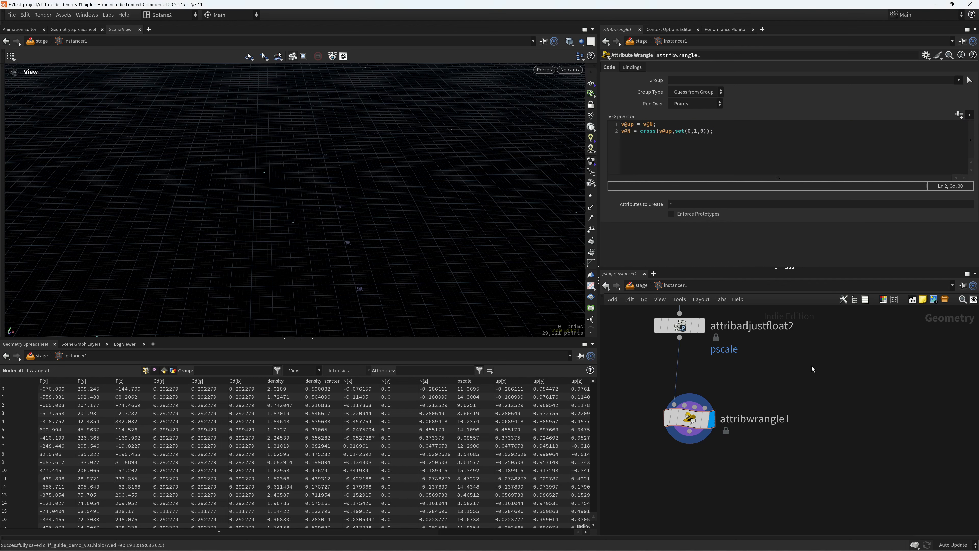
# - Wrap the cross product in normalize() so the second line reads "v@N = normalize(cross(v@up,set(0,1,0)));"
pyautogui.moveTo(360, 222); pyautogui.dragTo(334, 234)
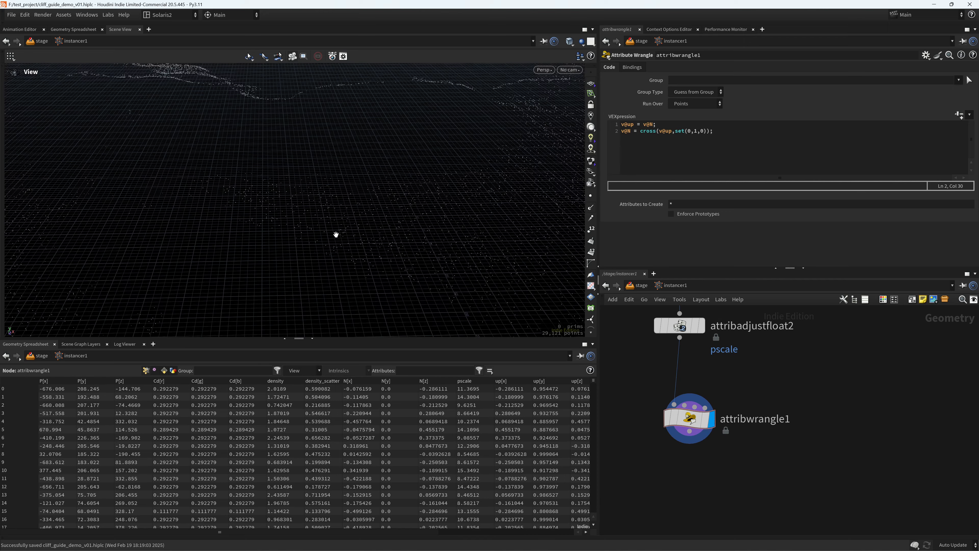
pyautogui.hotkey('space', 'g')
pyautogui.scroll(5, 364, 212)
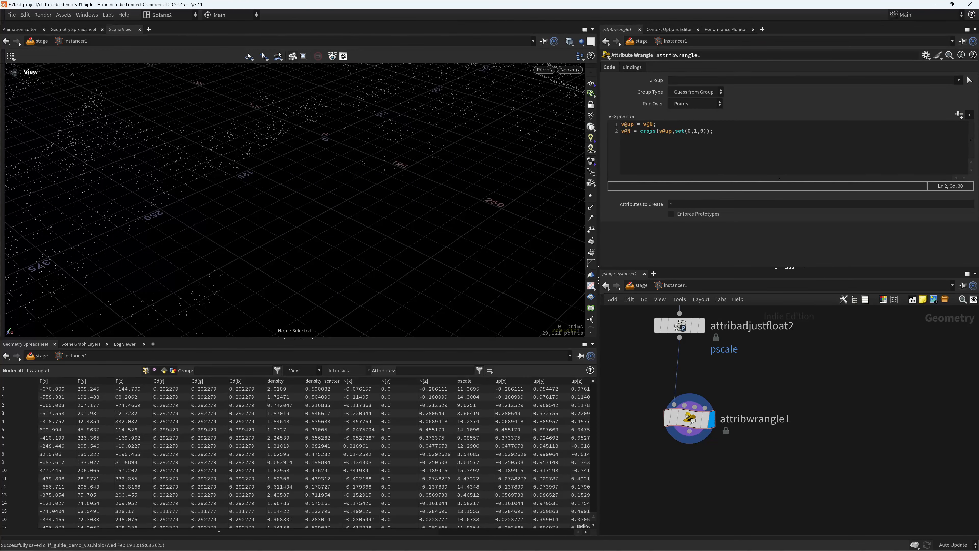
pyautogui.click(640, 131)
pyautogui.write('normalize(')
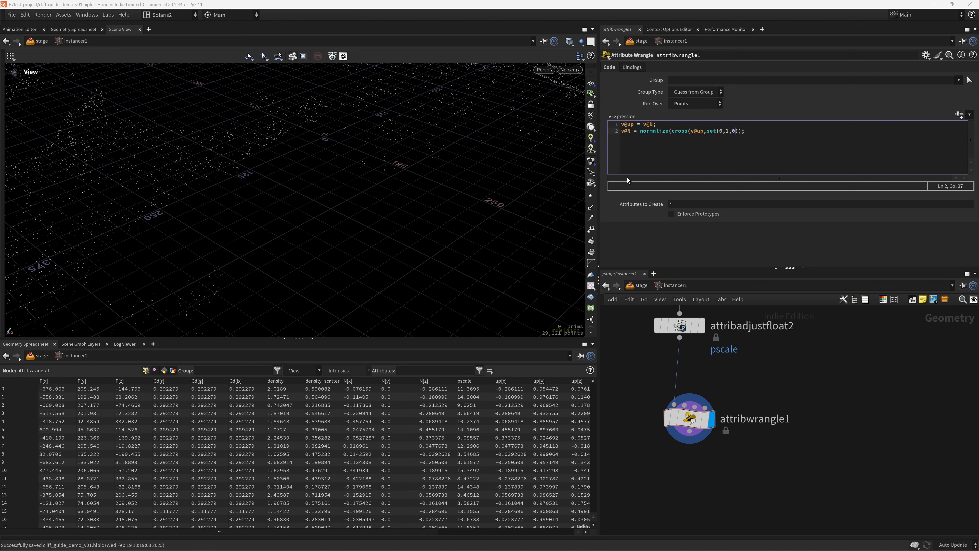
pyautogui.write(')')
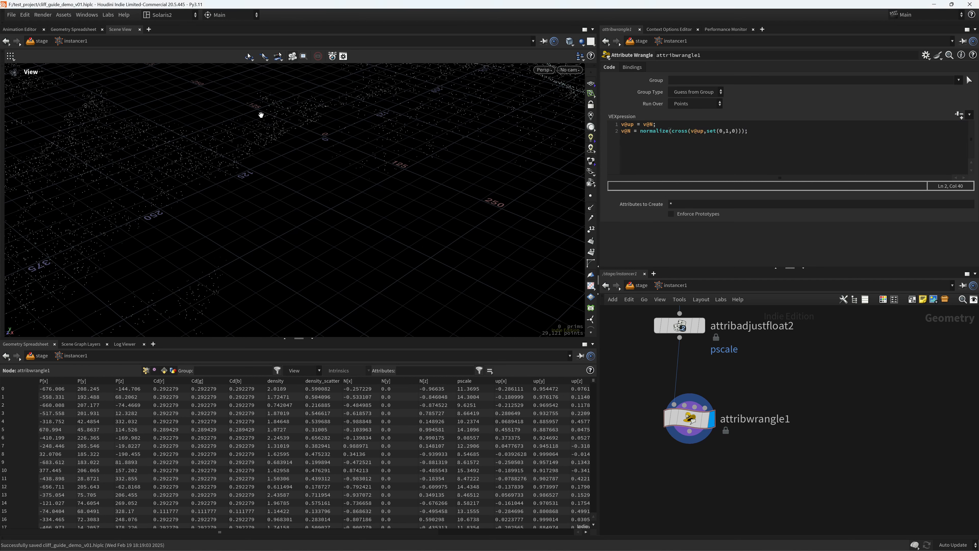
# - Lengthen the displayed point normals by setting Scale Normal to about 3.37 in the viewport display options
pyautogui.moveTo(261, 115); pyautogui.dragTo(314, 167, button='right')
pyautogui.moveTo(315, 166); pyautogui.dragTo(361, 194, button='middle')
pyautogui.moveTo(697, 463); pyautogui.dragTo(686, 398, button='middle')
pyautogui.press('d')
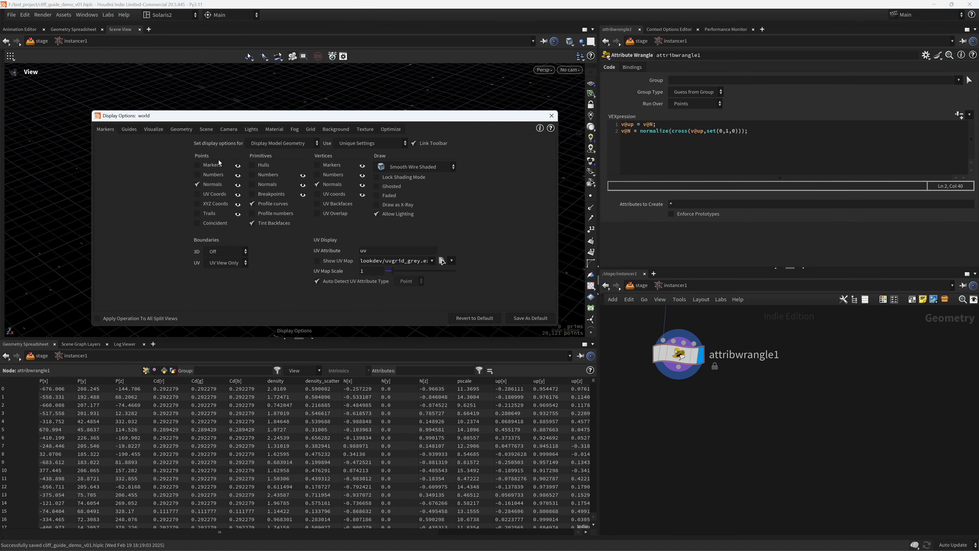
pyautogui.click(154, 129)
pyautogui.click(129, 129)
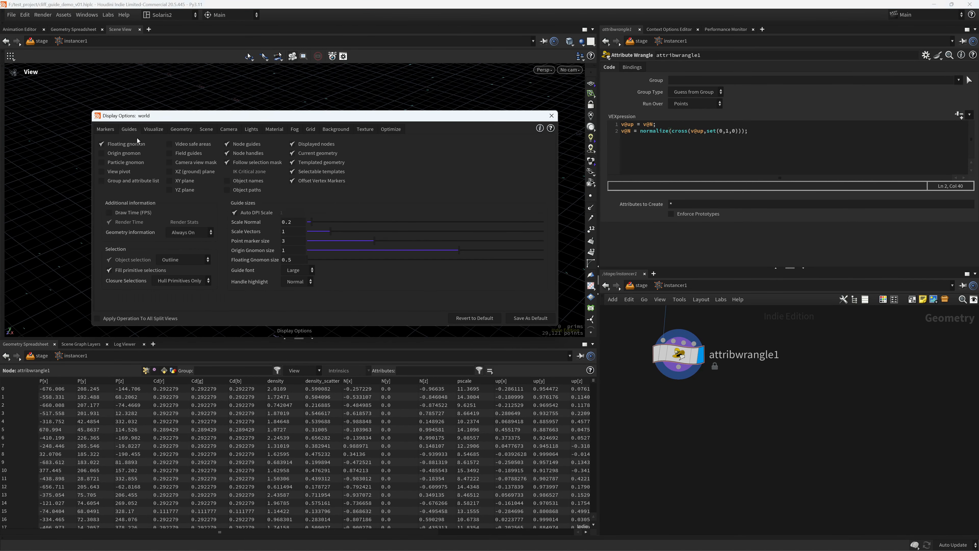
pyautogui.moveTo(321, 221); pyautogui.dragTo(408, 226)
pyautogui.click(552, 115)
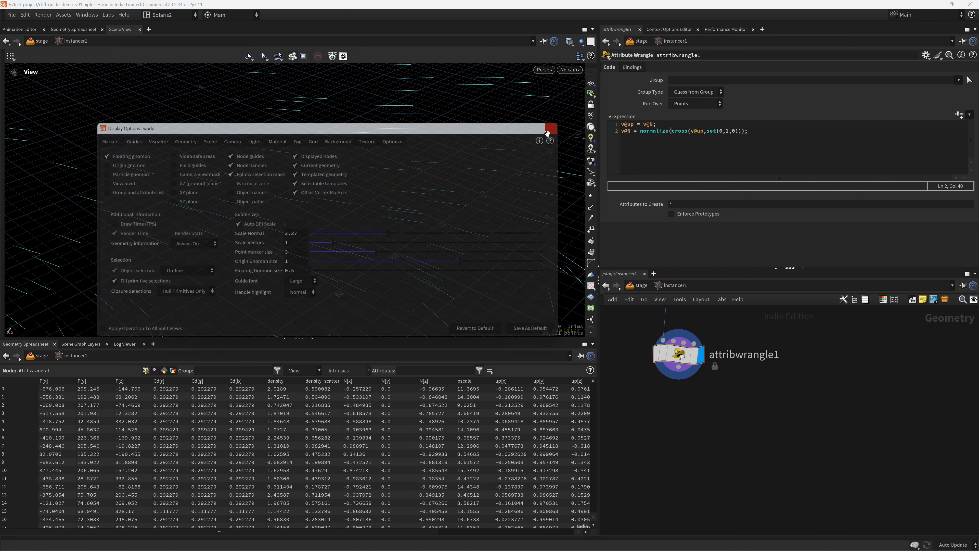
# - Add an Attribute Adjust Vector node below attribwrangle1, connect it to the wrangle's output, and display its result
pyautogui.press('Tab')
pyautogui.write('attad')
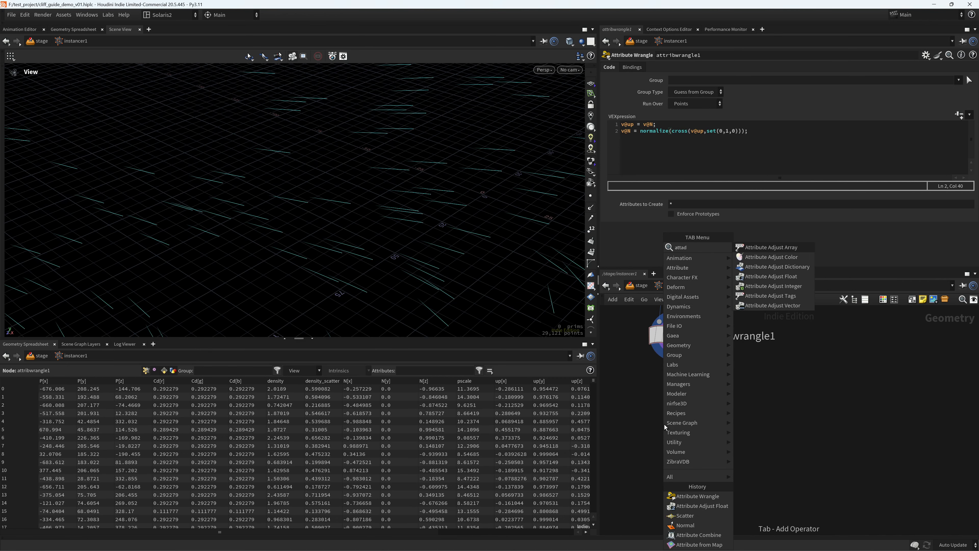
pyautogui.write('v')
pyautogui.press('Return')
pyautogui.click(663, 424)
pyautogui.moveTo(663, 425); pyautogui.dragTo(681, 427)
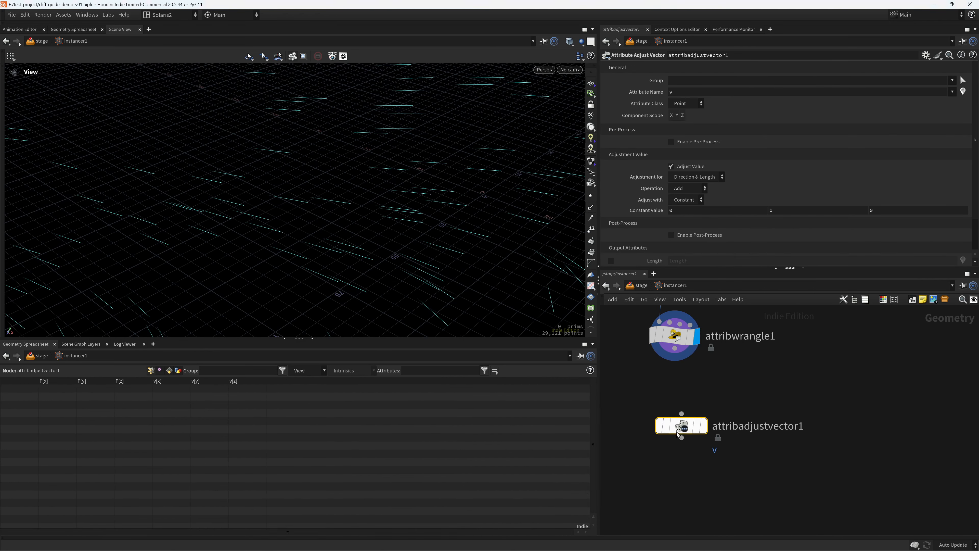
pyautogui.moveTo(675, 349); pyautogui.dragTo(681, 414)
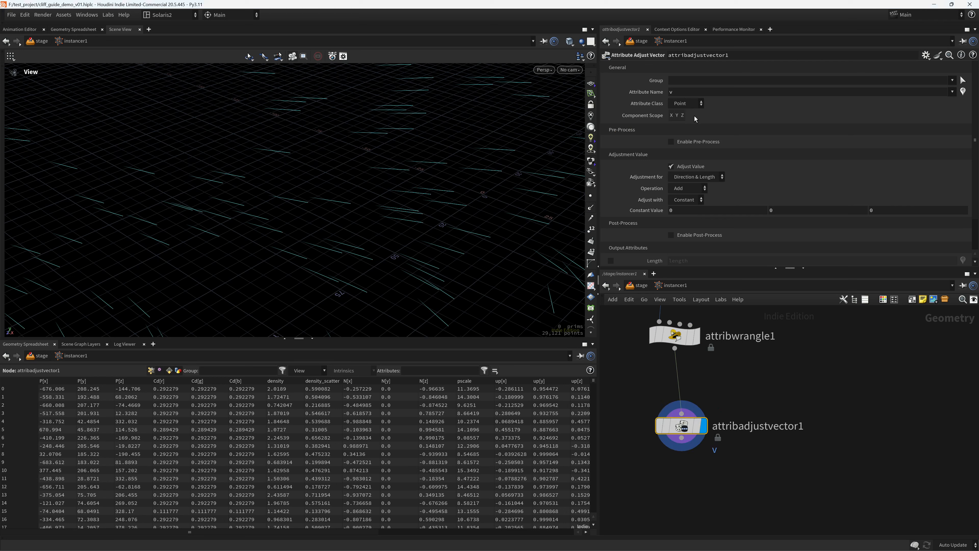
# - Make the node rotate the N attribute, Direction Only, with the rotation axis taken from the up attribute
pyautogui.press('Return')
pyautogui.click(692, 195)
pyautogui.click(688, 189)
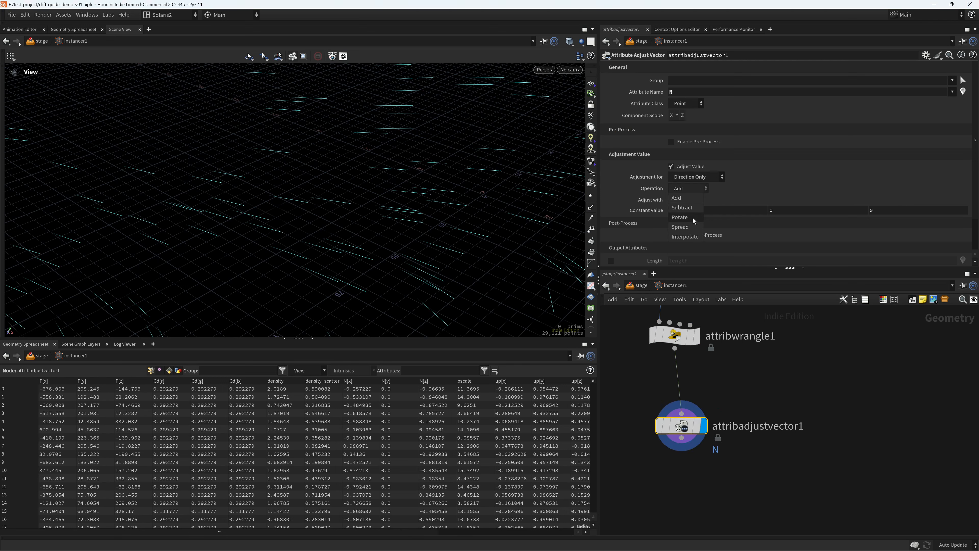
pyautogui.click(693, 218)
pyautogui.click(942, 210)
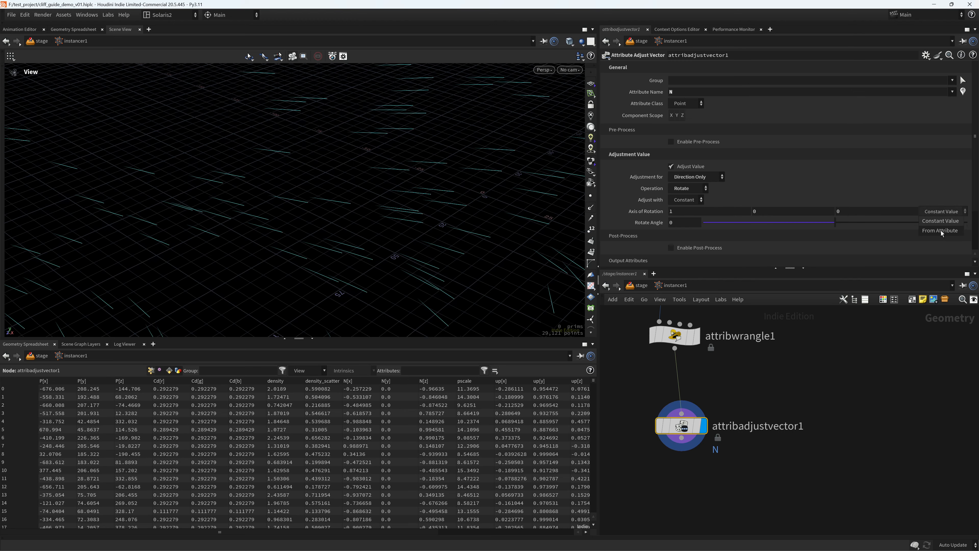
pyautogui.click(939, 231)
pyautogui.click(963, 222)
pyautogui.click(965, 237)
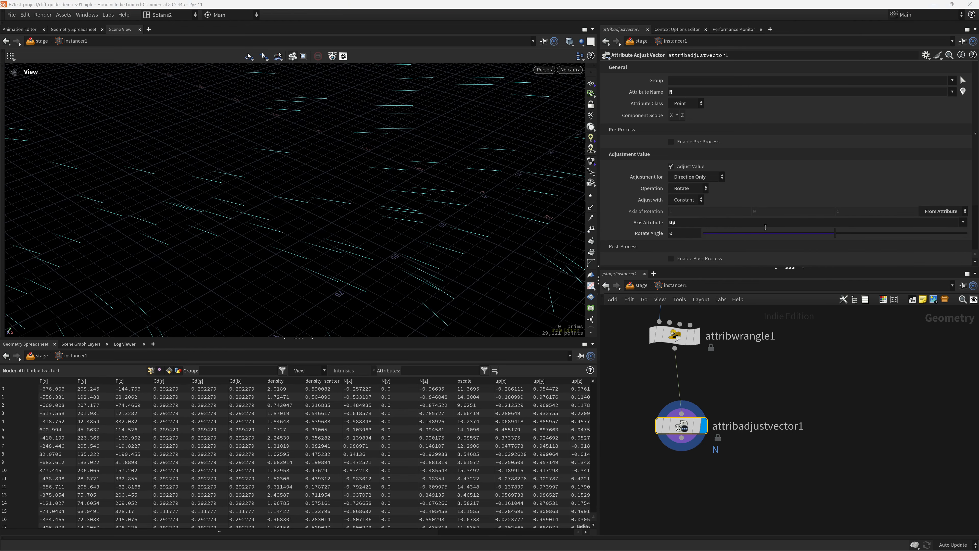
# - Try a constant Rotate Angle of -94.9 and inspect the rotated normals across the cliff
pyautogui.moveTo(834, 233); pyautogui.dragTo(766, 232)
pyautogui.moveTo(370, 216); pyautogui.dragTo(146, 223, button='right')
pyautogui.moveTo(147, 223); pyautogui.dragTo(312, 191)
pyautogui.moveTo(312, 191); pyautogui.dragTo(419, 221, button='right')
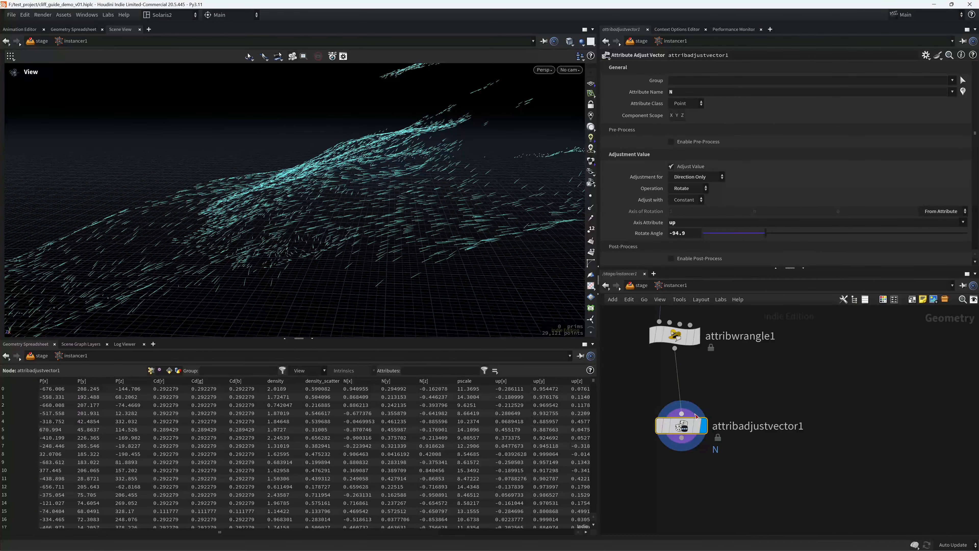
# - Turn on the up attribute's visualization for attribadjustvector1 and align the node directly beneath attribwrangle1
pyautogui.middleClick(685, 425)
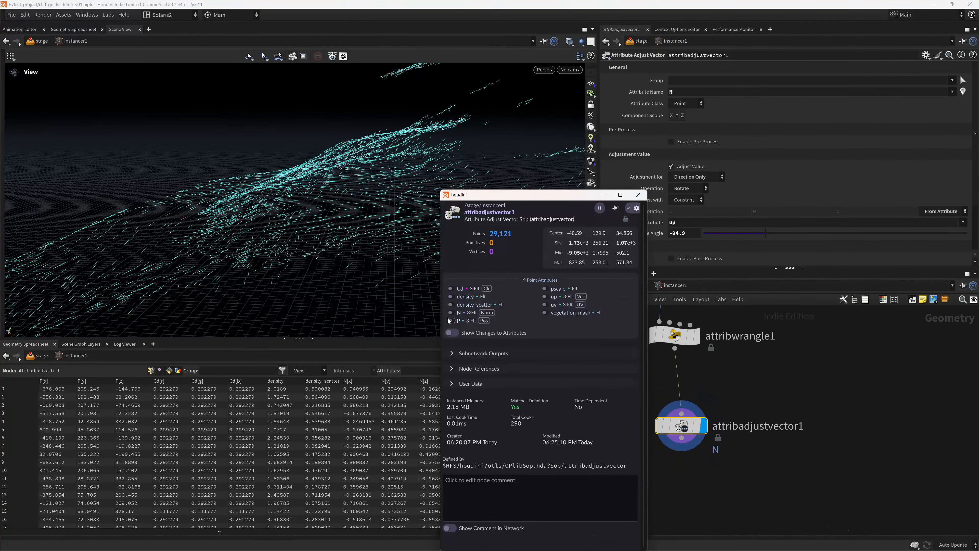
pyautogui.click(547, 296)
pyautogui.moveTo(334, 233); pyautogui.dragTo(358, 216)
pyautogui.moveTo(359, 217); pyautogui.dragTo(433, 236, button='right')
pyautogui.moveTo(433, 236); pyautogui.dragTo(551, 258)
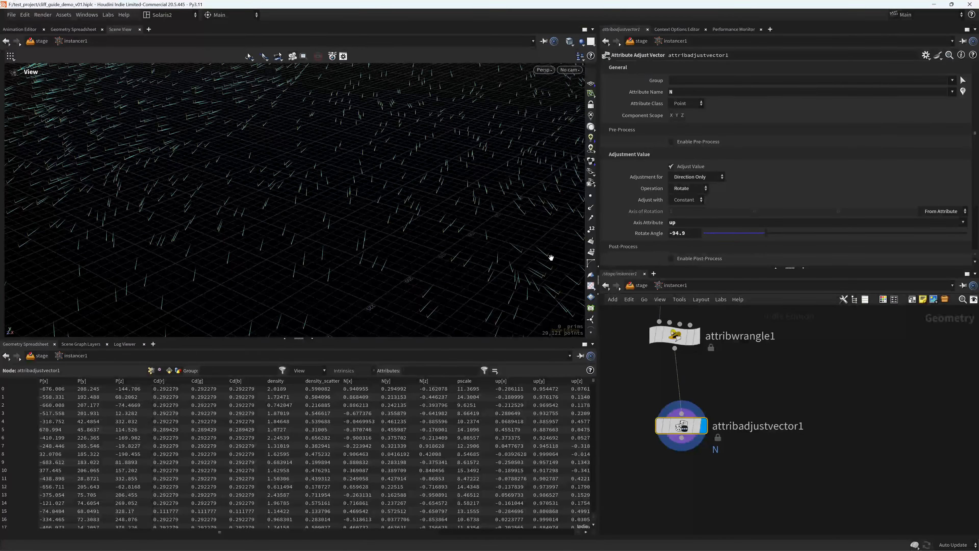
pyautogui.moveTo(619, 381); pyautogui.dragTo(675, 431)
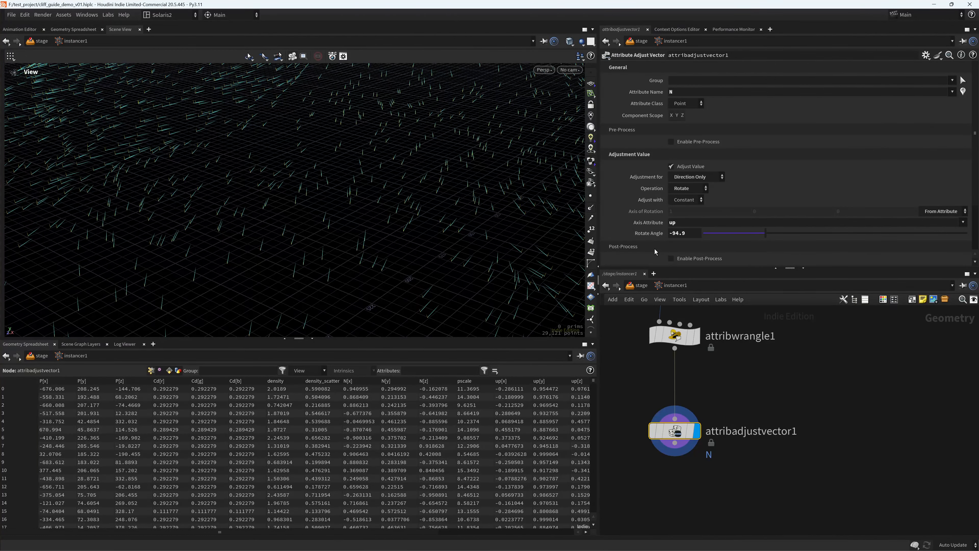
# - Switch the rotation adjustment to Random with a Rotate Angle Min of -180 and Max of 180
pyautogui.click(698, 199)
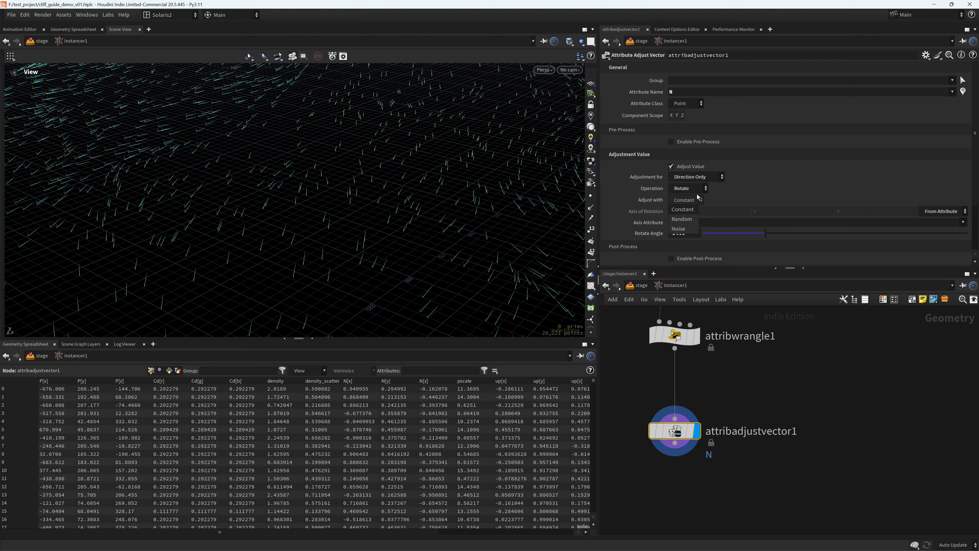
pyautogui.click(691, 221)
pyautogui.moveTo(730, 243); pyautogui.dragTo(655, 253)
pyautogui.moveTo(857, 255); pyautogui.dragTo(971, 260)
pyautogui.scroll(-5, 427, 205)
pyautogui.moveTo(427, 205); pyautogui.dragTo(367, 245)
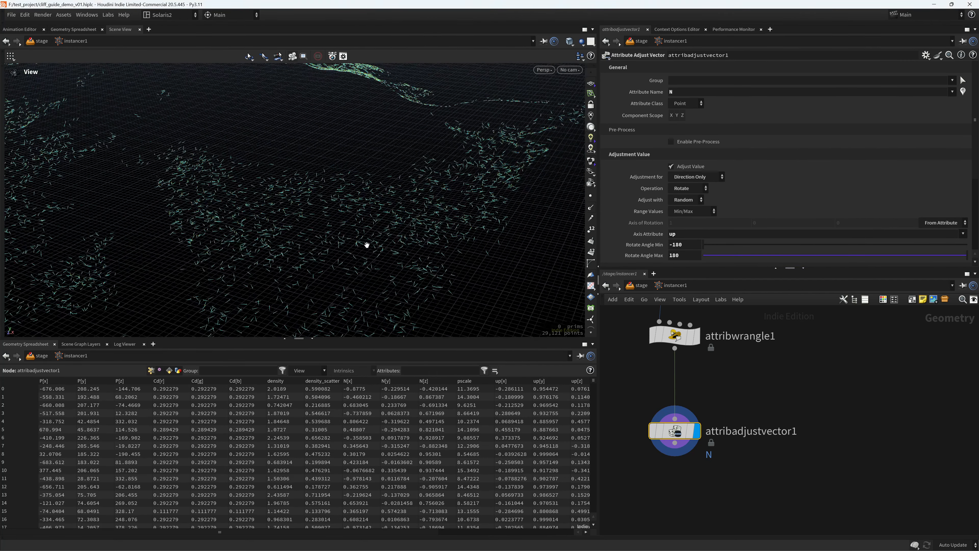
# - Set the random rotation's Seed to 27 and save the scene file
pyautogui.scroll(-4, 976, 185)
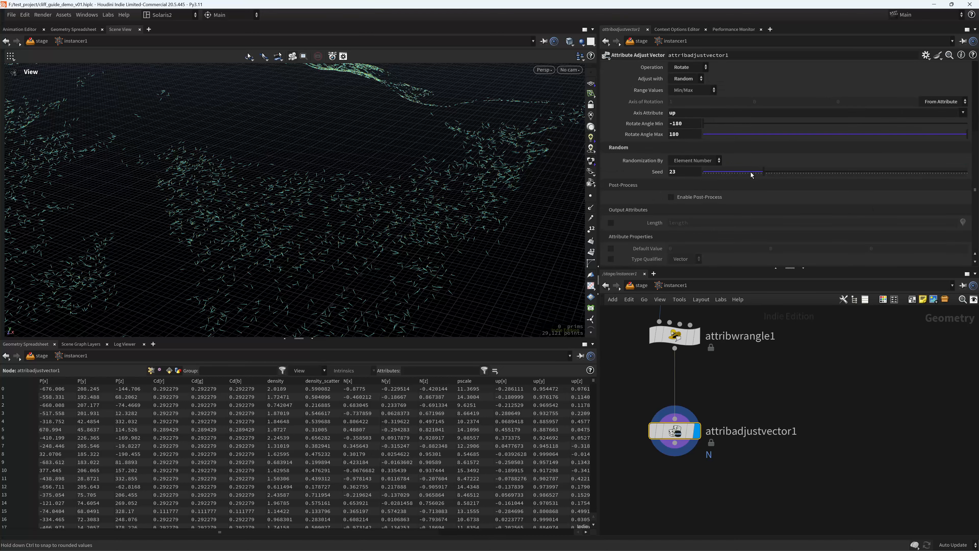
pyautogui.moveTo(751, 173); pyautogui.dragTo(775, 174)
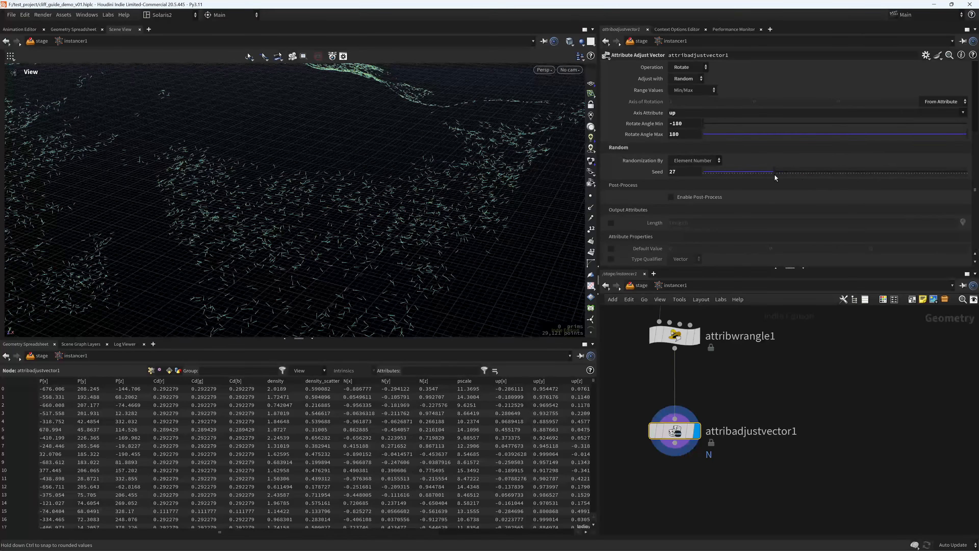
pyautogui.moveTo(276, 252); pyautogui.dragTo(420, 255)
pyautogui.hotkey('ctrl', 's')
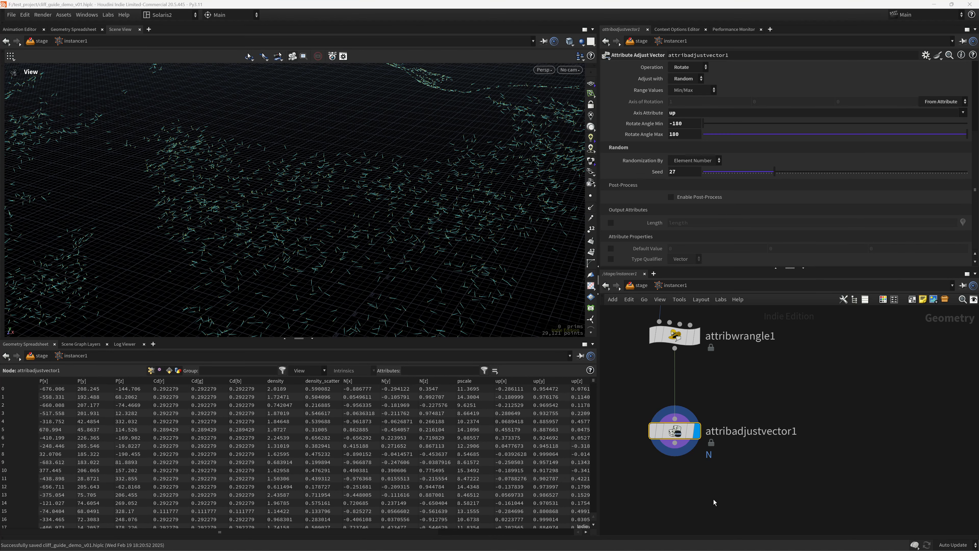
# - Review the point attributes of attribadjustvector1 and hide the point normals in the viewport
pyautogui.moveTo(713, 500); pyautogui.dragTo(714, 411, button='middle')
pyautogui.click(677, 424)
pyautogui.click(638, 342)
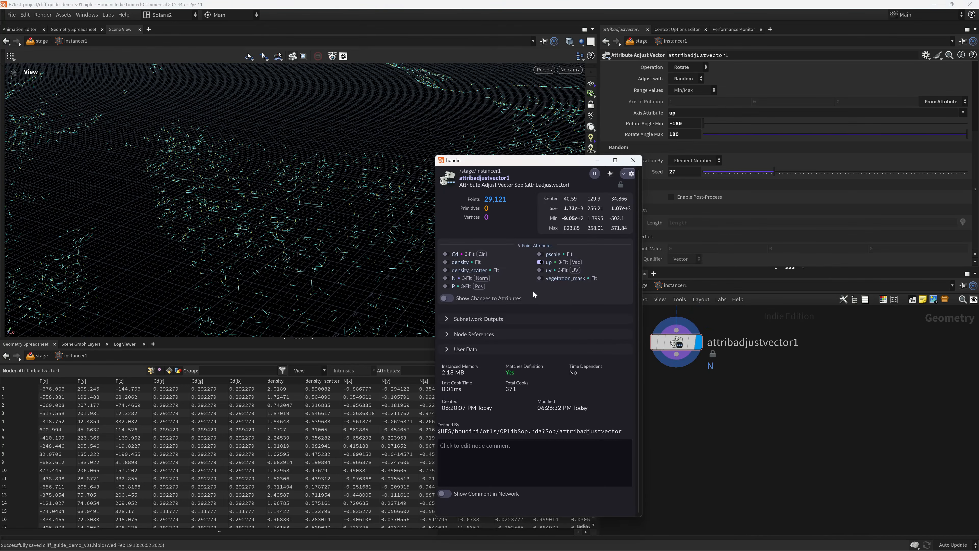
pyautogui.click(633, 161)
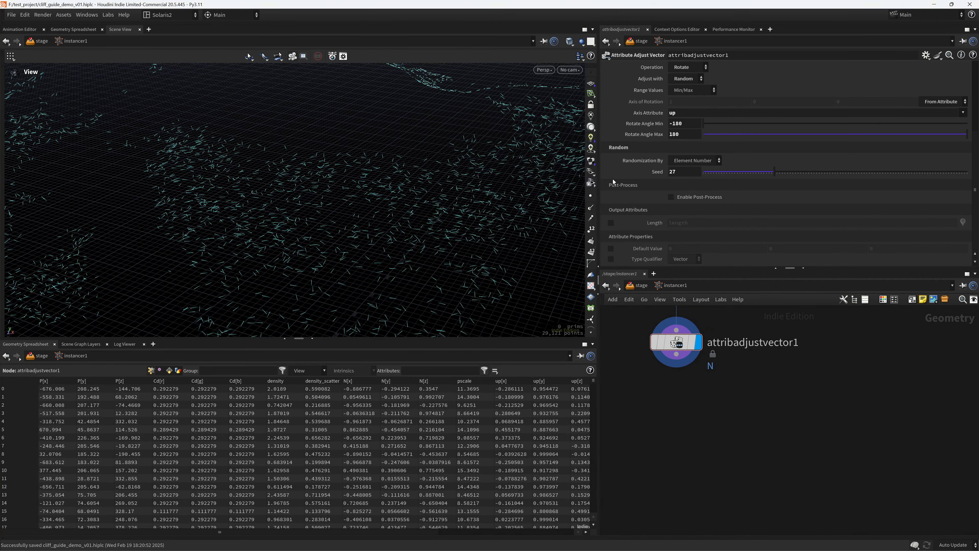
pyautogui.click(591, 207)
# - Add an Attribute Noise Float node below attribadjustvector1 and connect it to that node's output
pyautogui.press('Tab')
pyautogui.write('attnf')
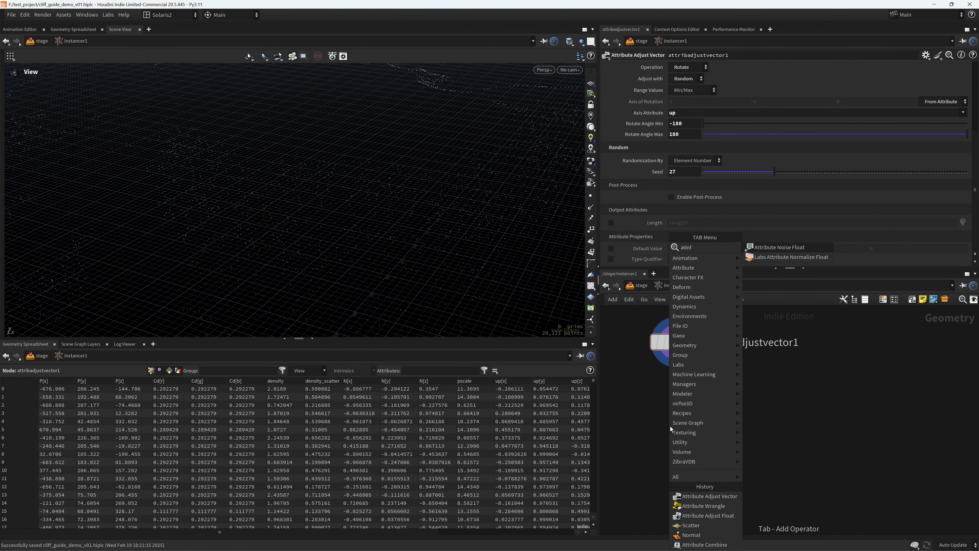
pyautogui.press('Return')
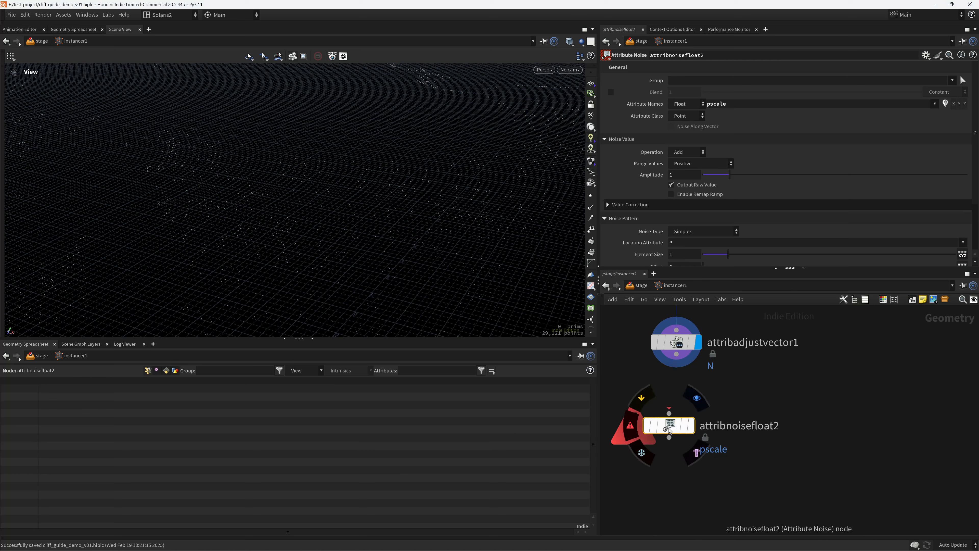
pyautogui.click(685, 435)
# - Set the noise node's attribute name to seed_noise and display the node's result
pyautogui.moveTo(731, 105); pyautogui.dragTo(574, 119)
pyautogui.write('seed_noise')
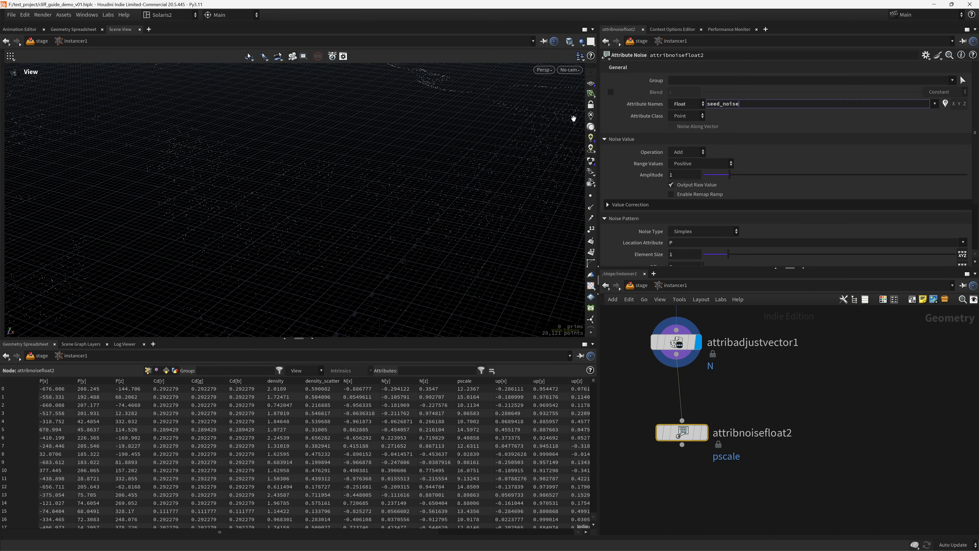
pyautogui.press('Return')
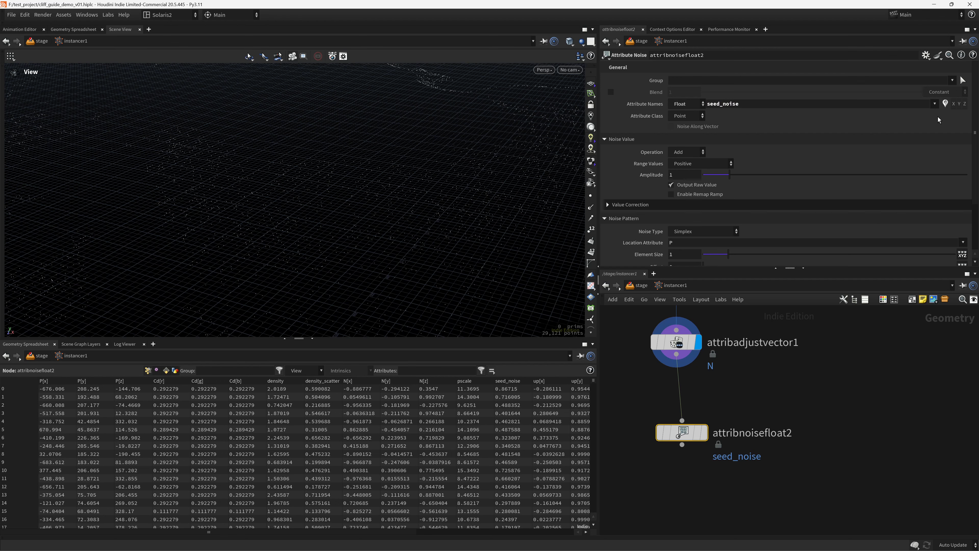
pyautogui.click(704, 432)
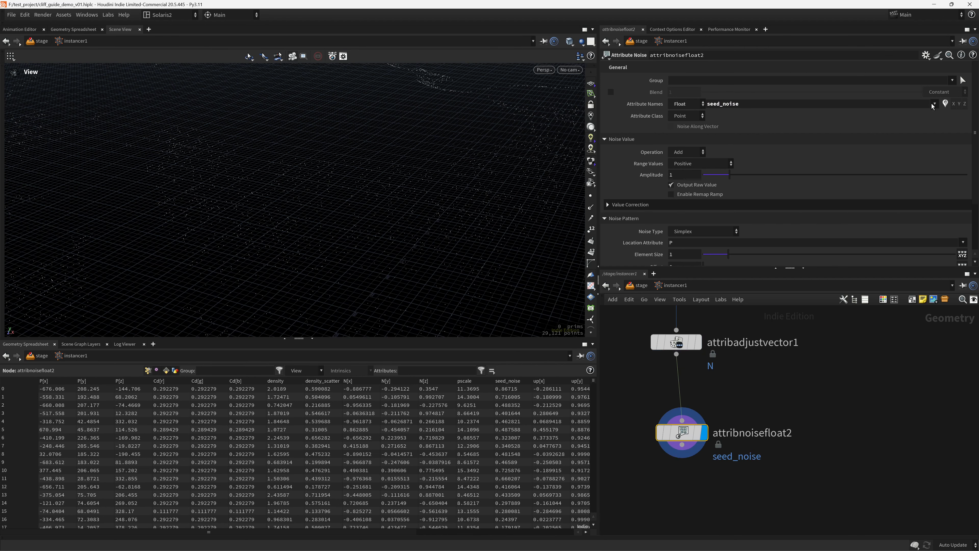
# - Visualize seed_noise on the scattered points and set the noise Element Size to 50
pyautogui.moveTo(432, 238); pyautogui.dragTo(225, 245, button='right')
pyautogui.moveTo(225, 245); pyautogui.dragTo(353, 243)
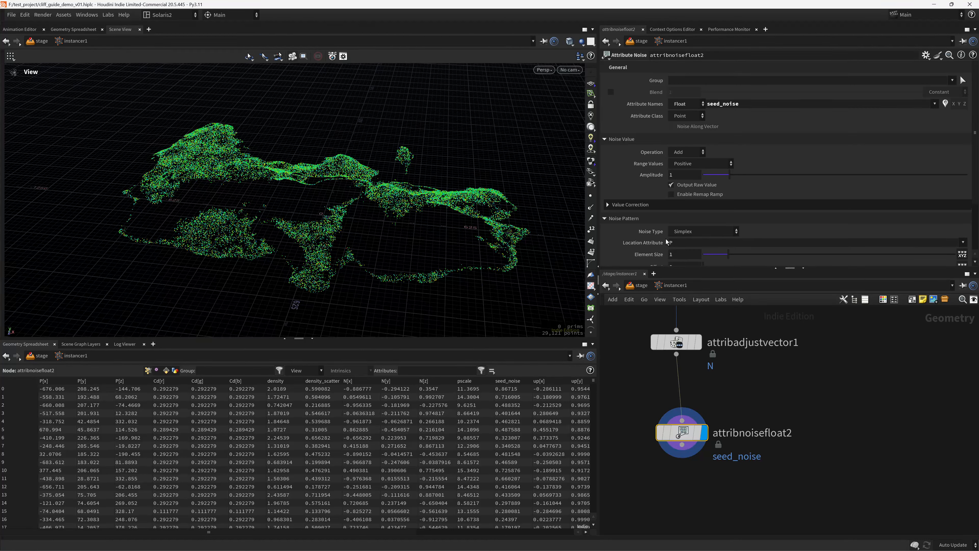
pyautogui.moveTo(677, 255); pyautogui.dragTo(563, 274)
pyautogui.press('Tab')
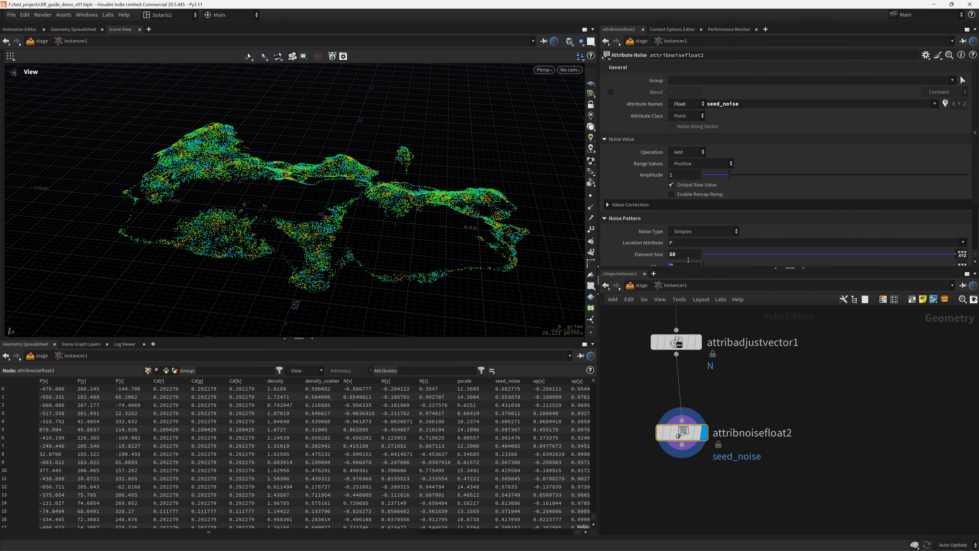
# - Set the noise pattern's Offset to 16.97 and save the scene file
pyautogui.scroll(-3, 949, 129)
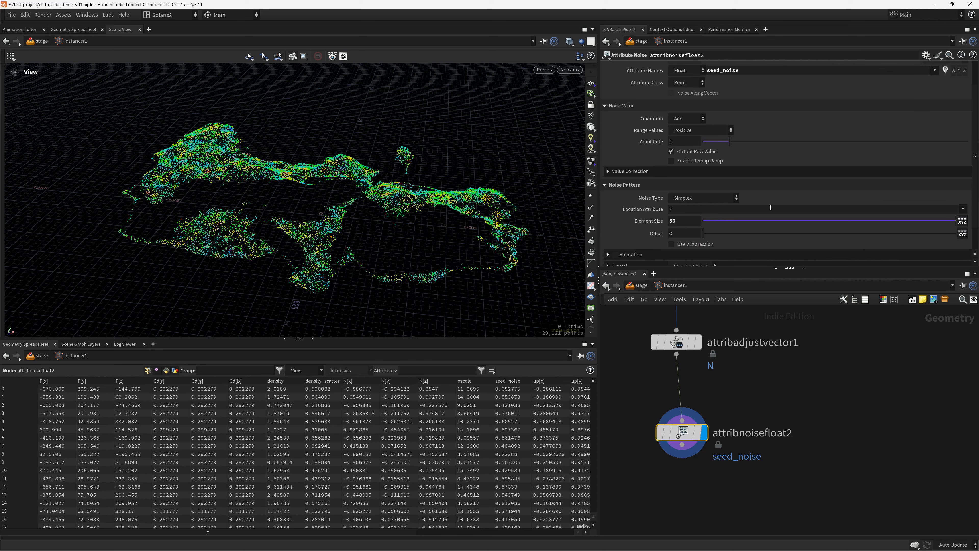
pyautogui.moveTo(706, 233); pyautogui.dragTo(788, 240)
pyautogui.hotkey('ctrl', 's')
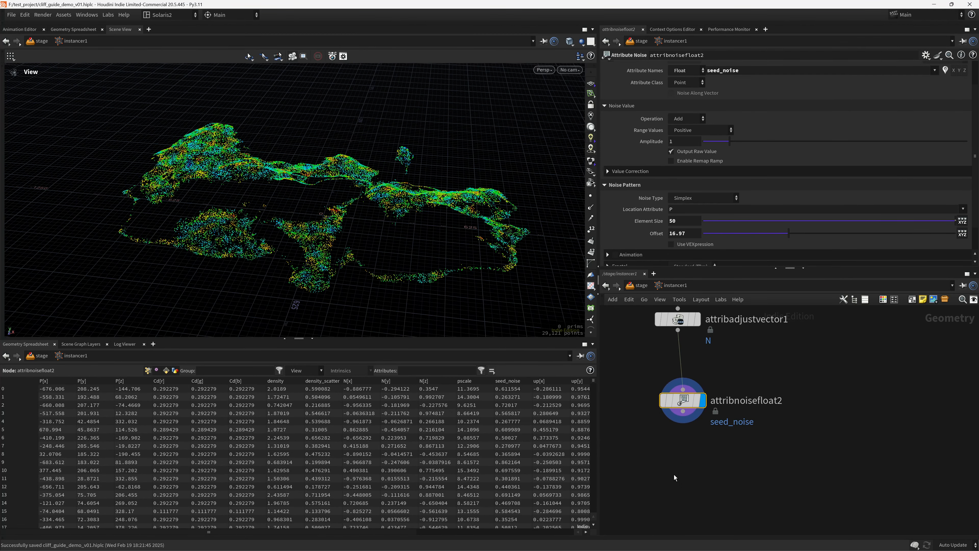
# - Add an Output node connected after attribnoisefloat2 and return to the stage network
pyautogui.press('Tab')
pyautogui.write('ou')
pyautogui.press('Return')
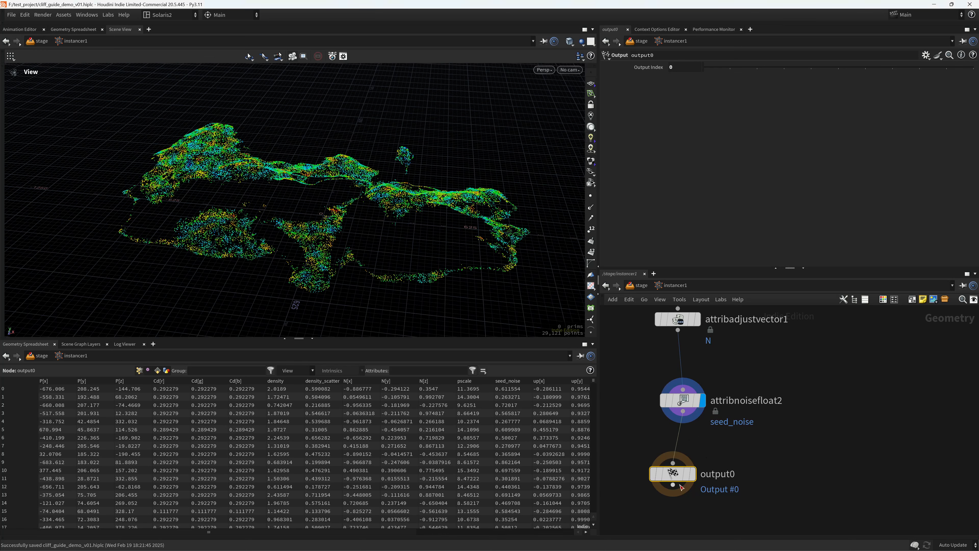
pyautogui.click(707, 453)
pyautogui.press('u')
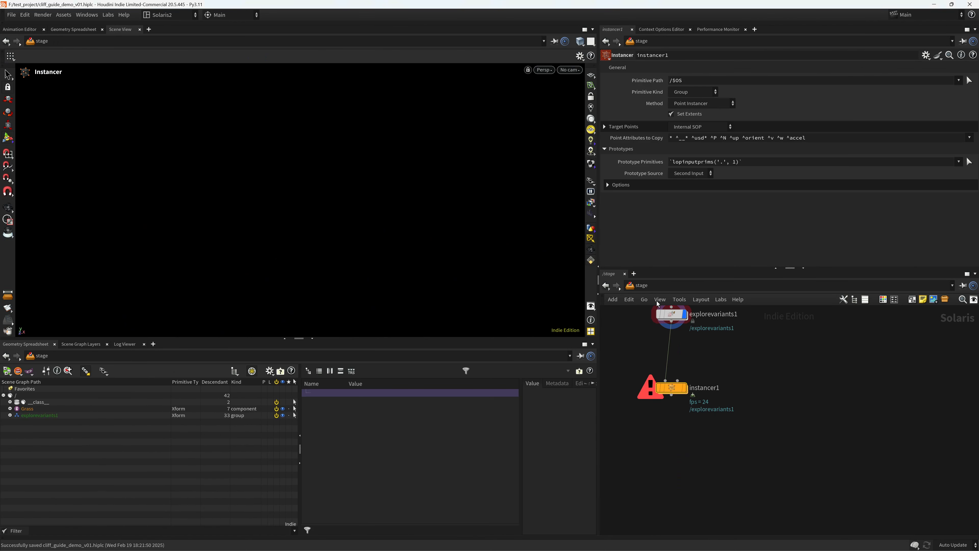
# - Set the Prototype Source of instancer1 to First Input
pyautogui.click(8, 208)
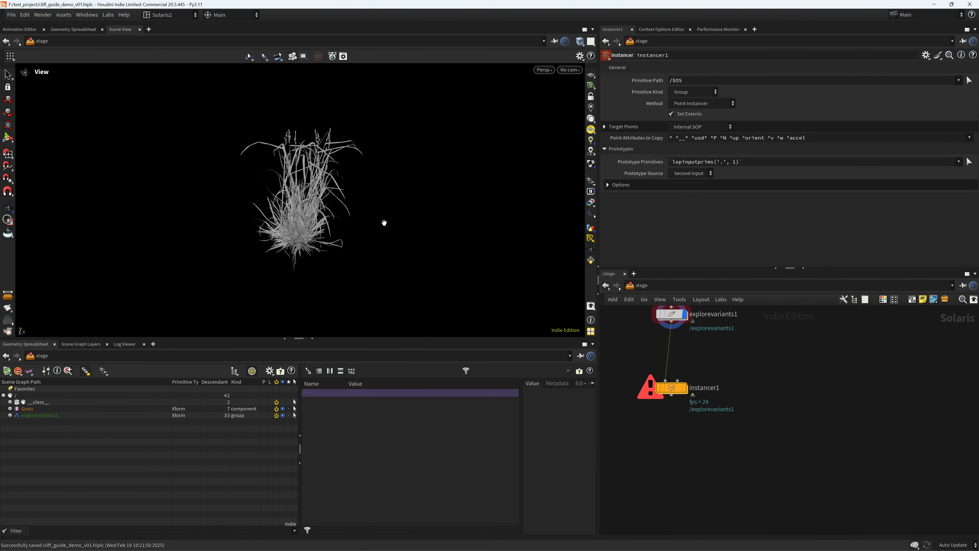
pyautogui.moveTo(740, 338); pyautogui.dragTo(742, 364, button='middle')
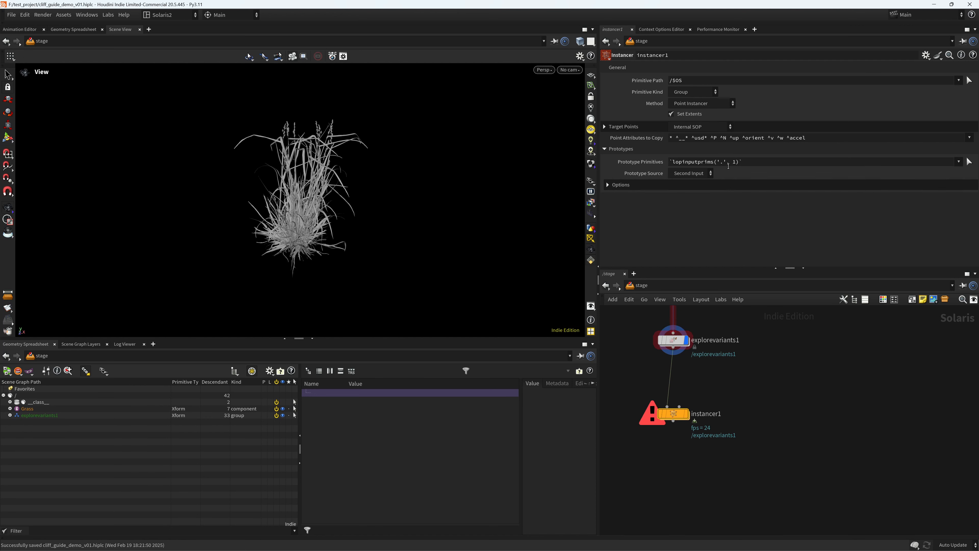
pyautogui.click(691, 179)
pyautogui.click(689, 184)
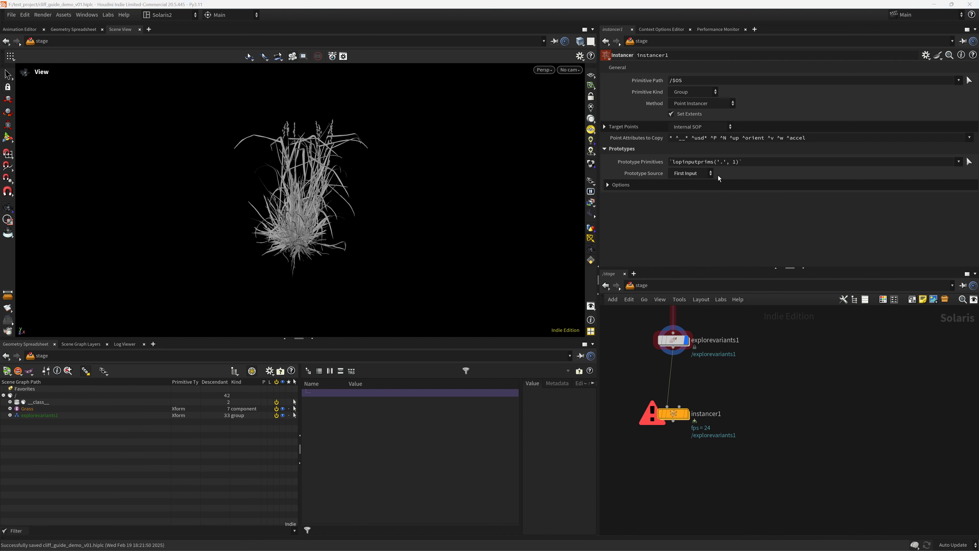
# - Set the instancer's Prototype Primitives to /explorevariants1/Grass/* and display instancer1
pyautogui.click(10, 409)
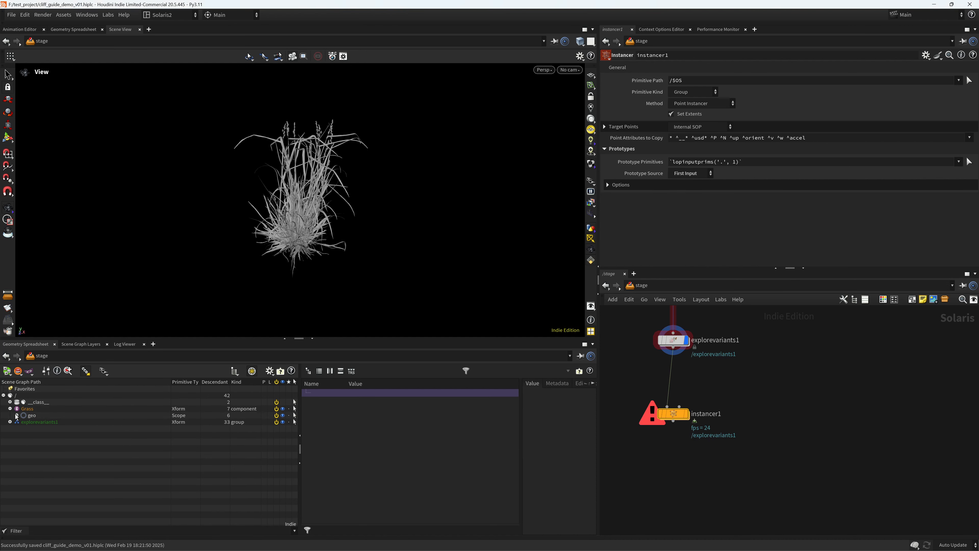
pyautogui.click(16, 415)
pyautogui.click(10, 409)
pyautogui.click(38, 415)
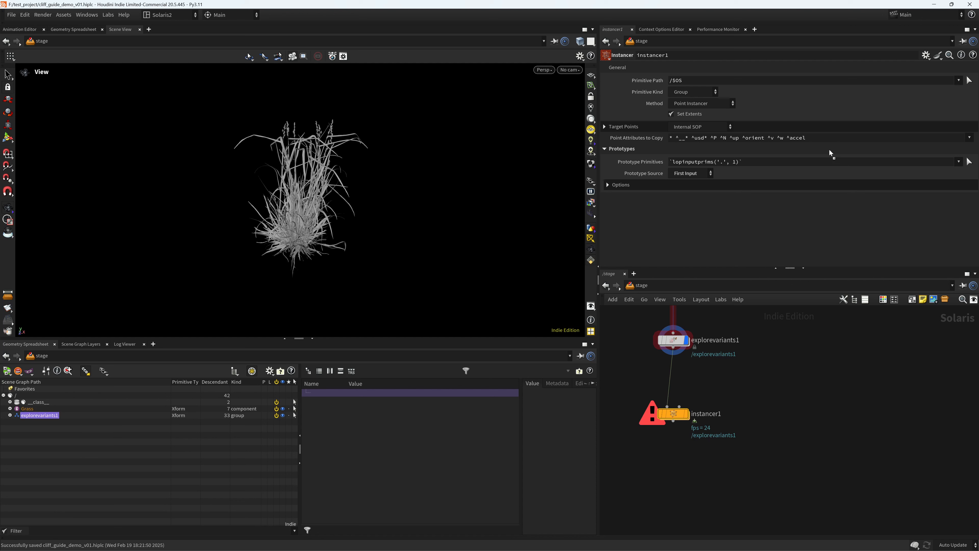
pyautogui.moveTo(828, 150); pyautogui.dragTo(752, 159)
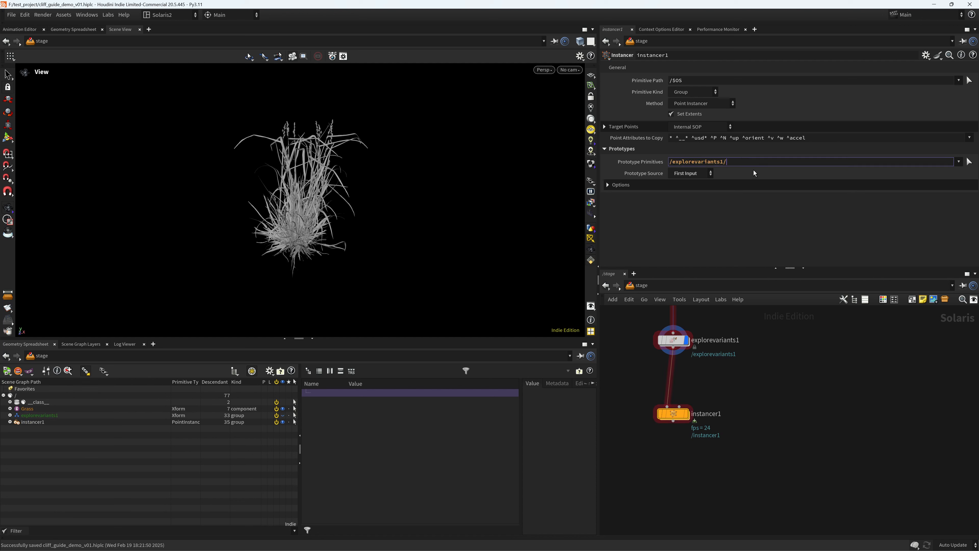
pyautogui.write('Grass/*')
pyautogui.press('Return')
pyautogui.click(686, 414)
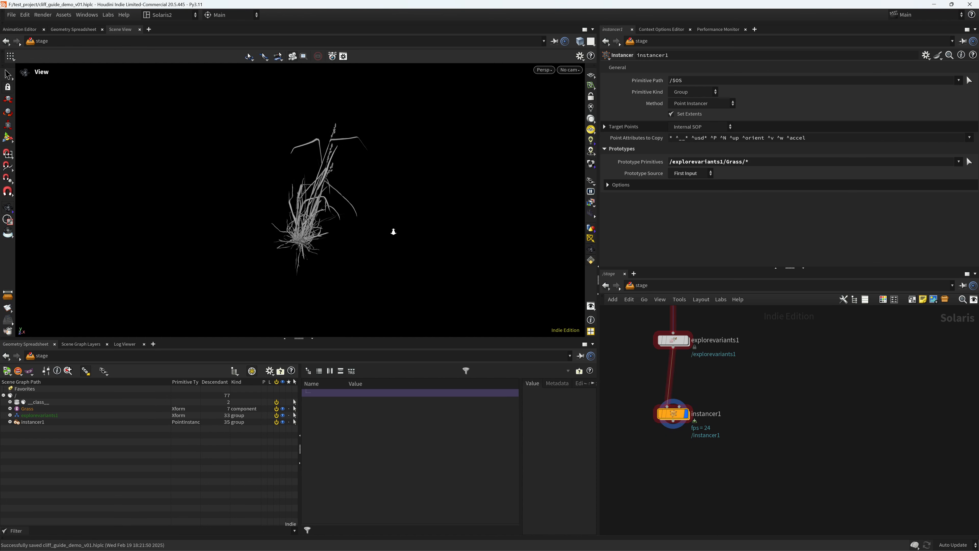
# - Switch the viewport to Preview display, view the whole grass scatter, and save the scene file
pyautogui.moveTo(473, 203); pyautogui.dragTo(389, 262, button='right')
pyautogui.moveTo(390, 262); pyautogui.dragTo(402, 221, button='middle')
pyautogui.hotkey('ctrl', 's')
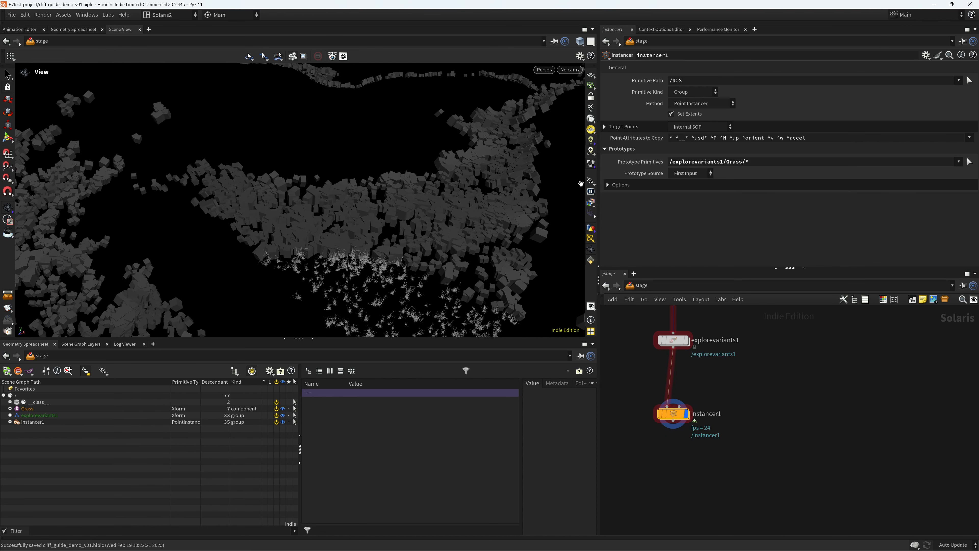
pyautogui.click(590, 180)
pyautogui.click(609, 209)
pyautogui.moveTo(470, 242); pyautogui.dragTo(162, 303, button='right')
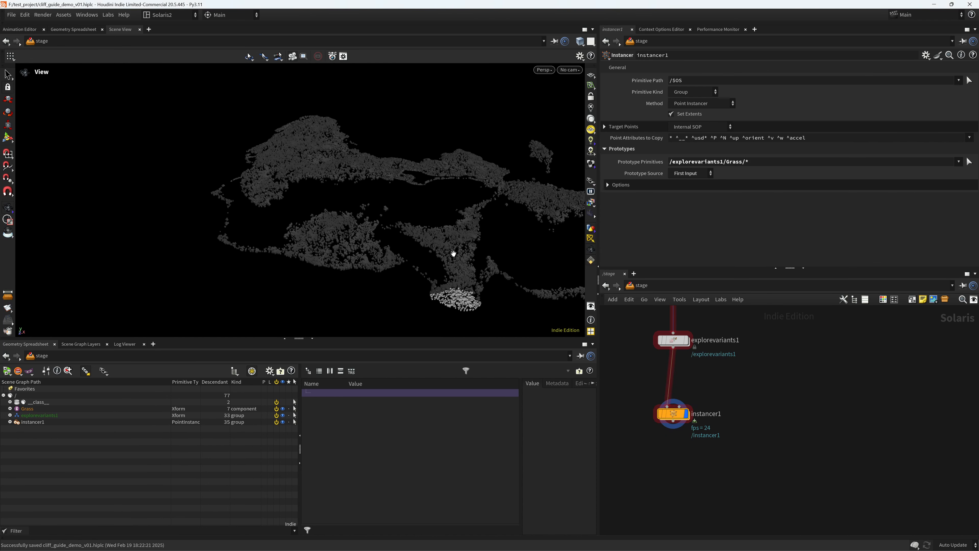
pyautogui.moveTo(535, 243); pyautogui.dragTo(405, 234, button='middle')
pyautogui.hotkey('ctrl', 's')
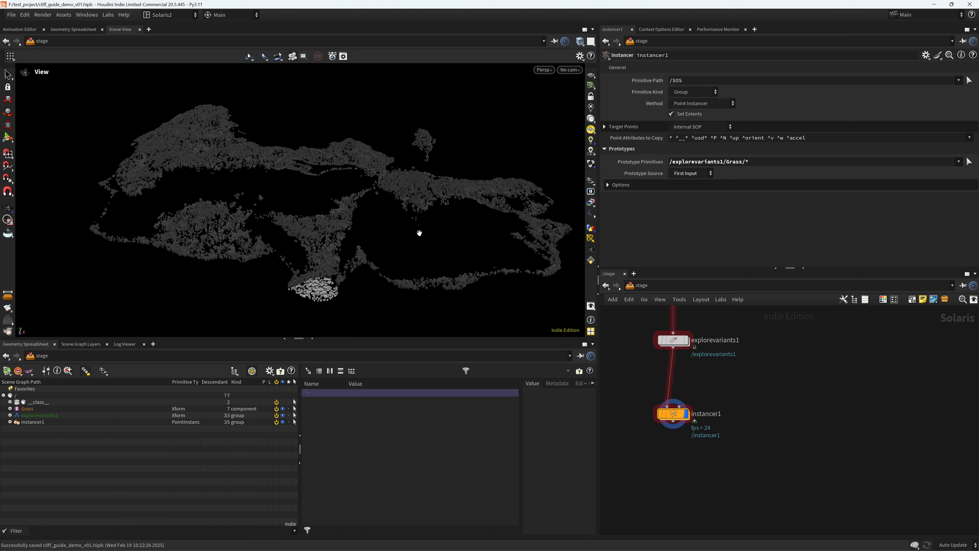
# - Frame the scattered grass instances and set the viewport's display purpose to Preview
pyautogui.click(590, 181)
pyautogui.click(759, 379)
pyautogui.moveTo(734, 376); pyautogui.dragTo(735, 404, button='middle')
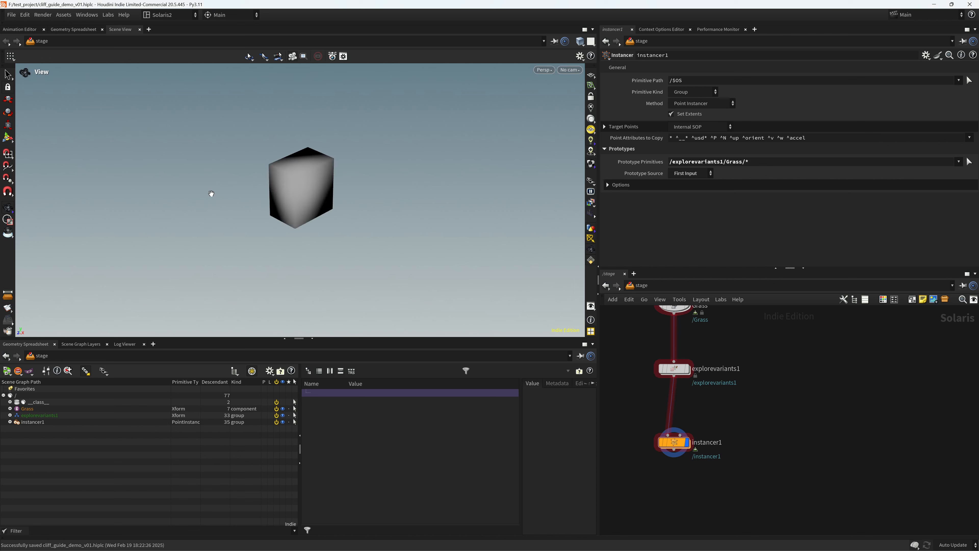
pyautogui.hotkey('space', 'h')
pyautogui.scroll(10, 443, 234)
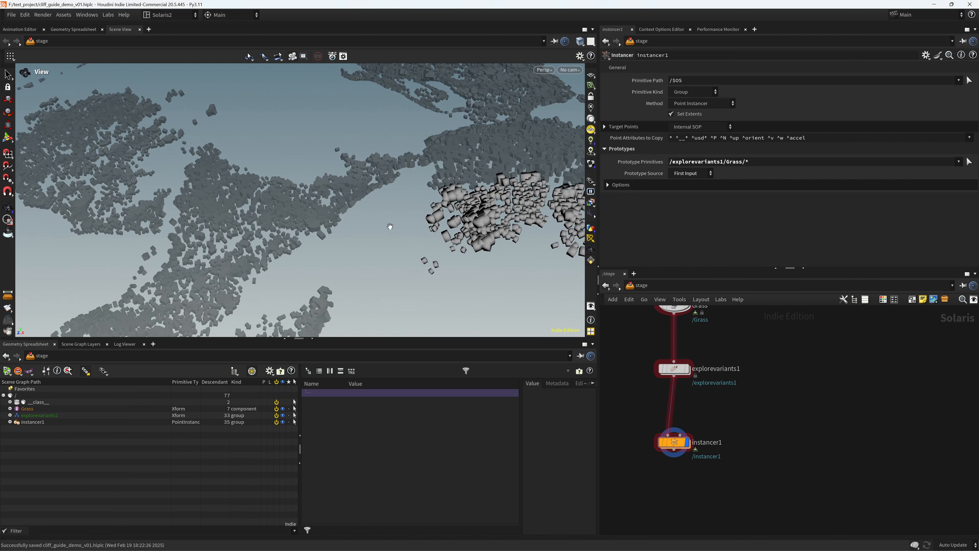
pyautogui.scroll(-4, 390, 226)
pyautogui.click(590, 181)
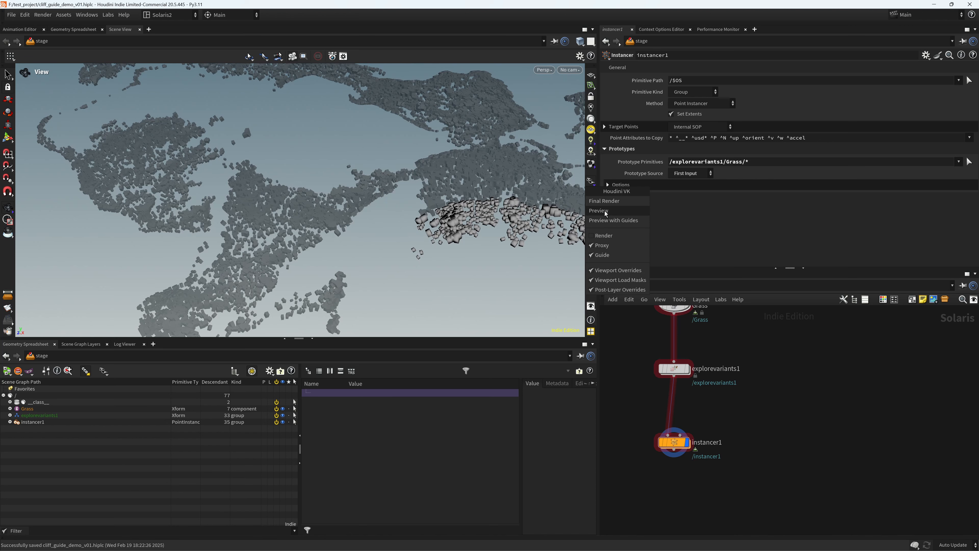
pyautogui.click(605, 211)
pyautogui.scroll(-3, 427, 239)
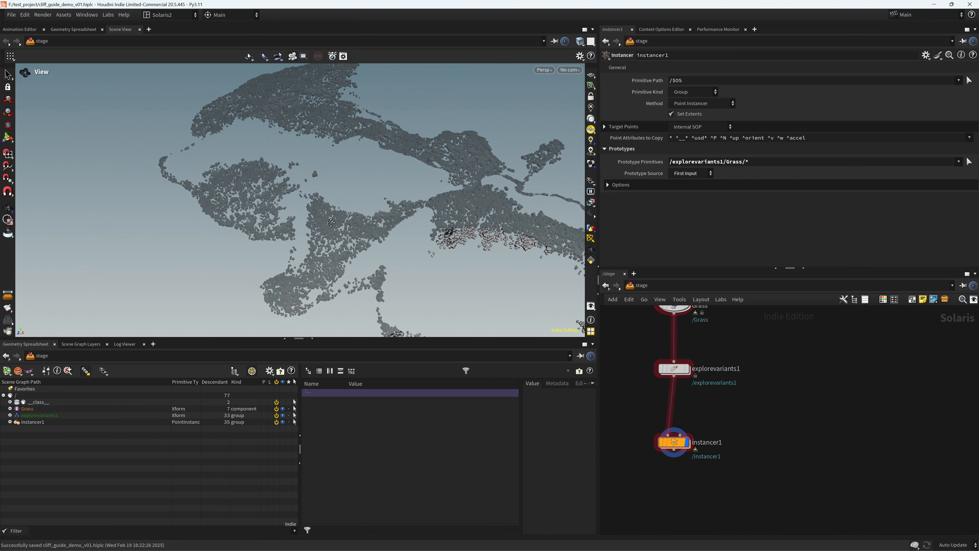
# - Get close to a cluster of instances and show the full grass geometry without its proxy boxes
pyautogui.moveTo(331, 223); pyautogui.dragTo(326, 222, button='middle')
pyautogui.moveTo(418, 261); pyautogui.dragTo(373, 246, button='middle')
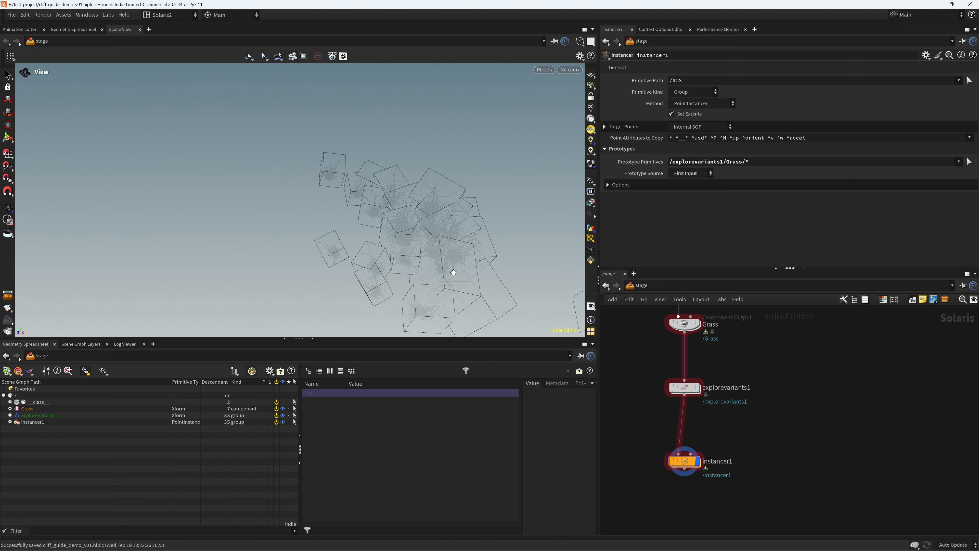
pyautogui.scroll(-2, 453, 273)
pyautogui.click(590, 180)
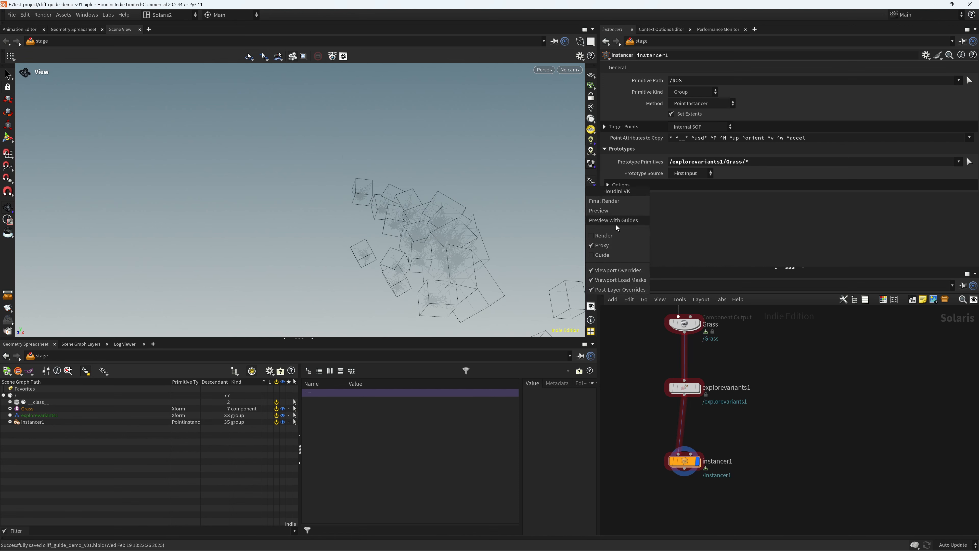
pyautogui.click(606, 245)
pyautogui.click(608, 213)
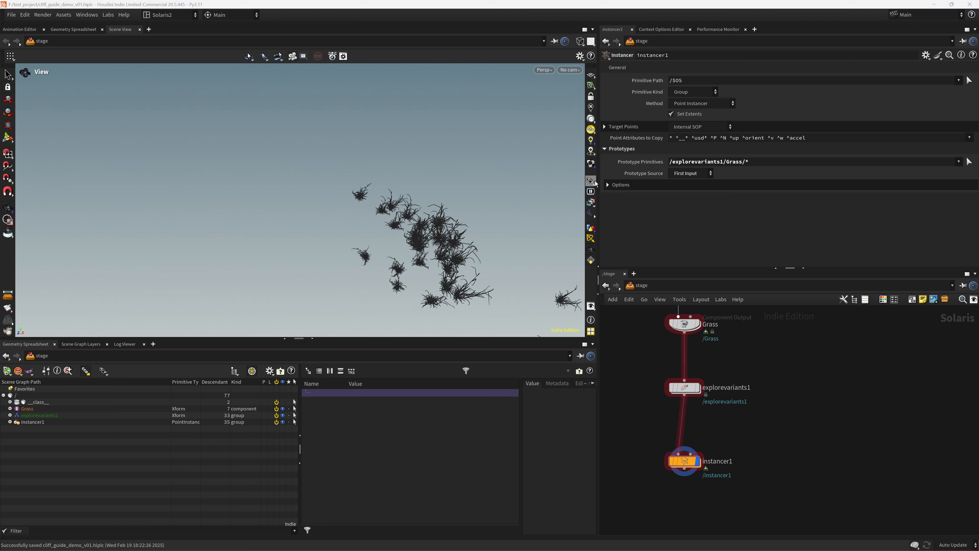
# - Return the viewport to Preview display and toggle the Render purpose on and off over the grass cluster
pyautogui.click(591, 181)
pyautogui.click(610, 212)
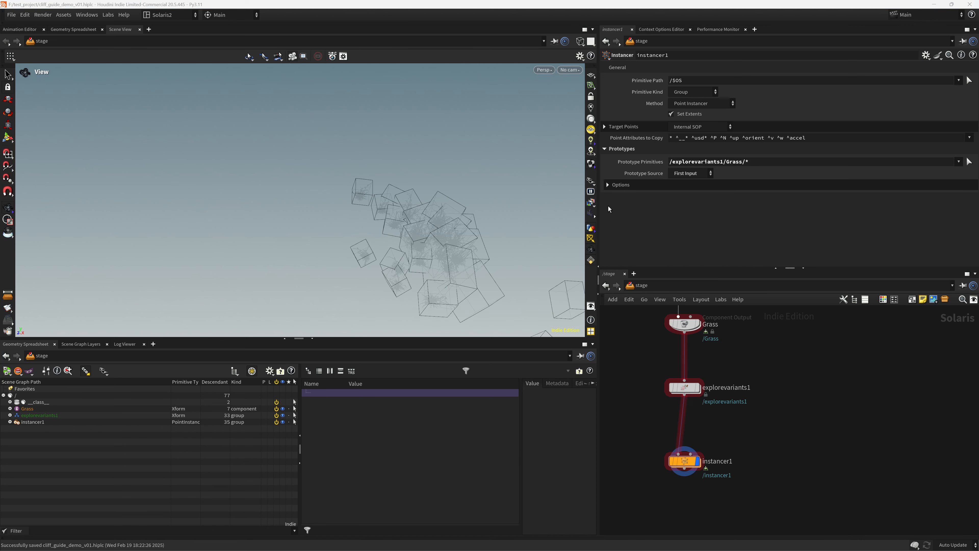
pyautogui.click(591, 181)
pyautogui.click(607, 233)
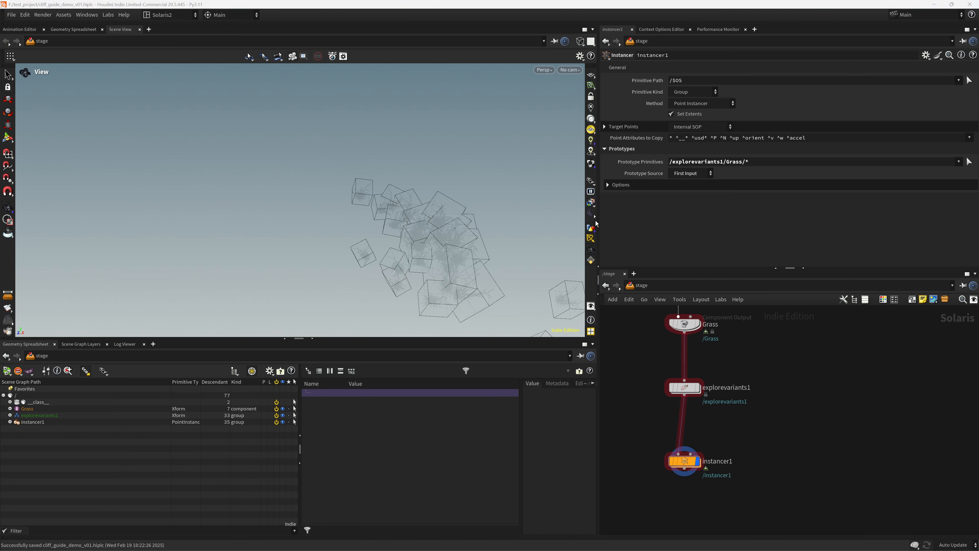
pyautogui.click(590, 181)
pyautogui.click(607, 236)
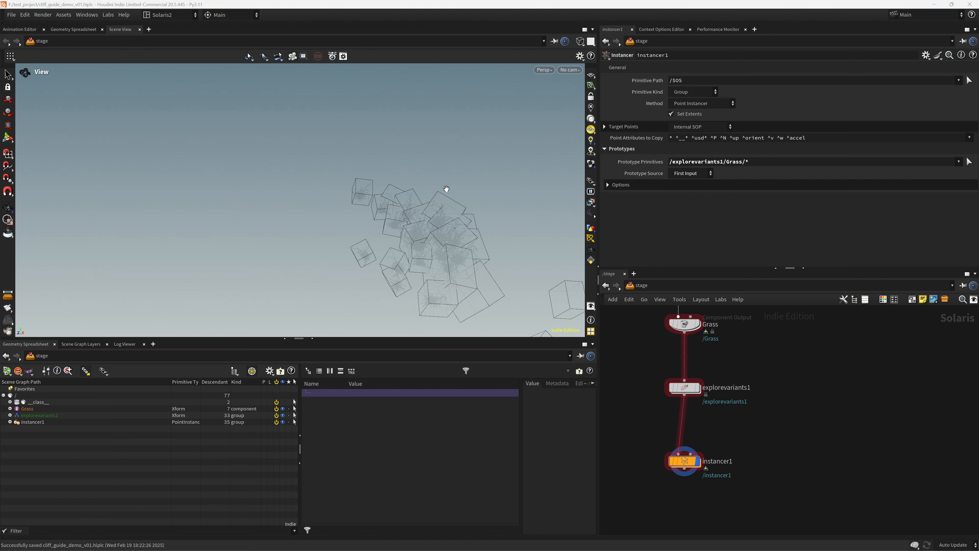
# - Add a new Scene View tab and get a close view of the scattered instances
pyautogui.click(109, 16)
pyautogui.click(268, 187)
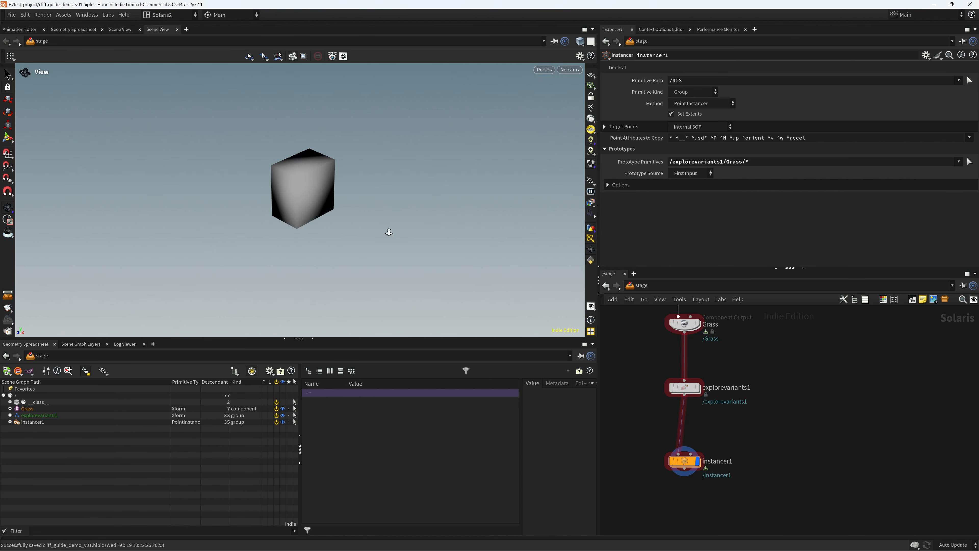
pyautogui.scroll(10, 409, 234)
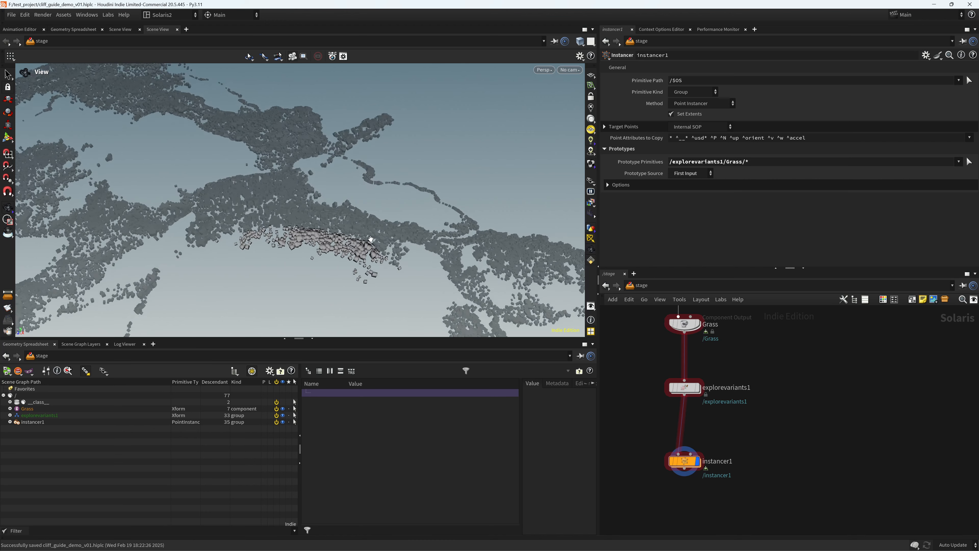
pyautogui.scroll(6, 428, 256)
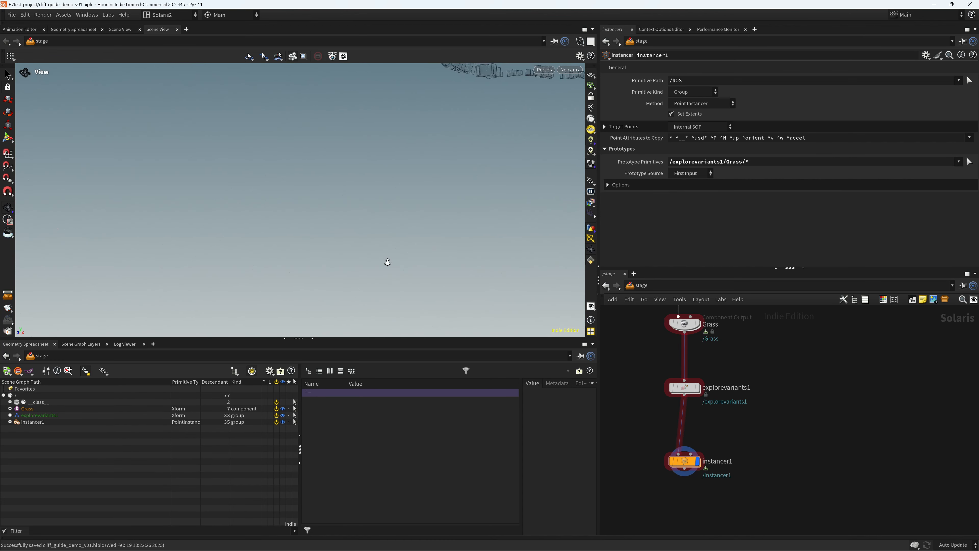
pyautogui.scroll(-4, 387, 262)
pyautogui.moveTo(724, 425); pyautogui.dragTo(717, 446, button='middle')
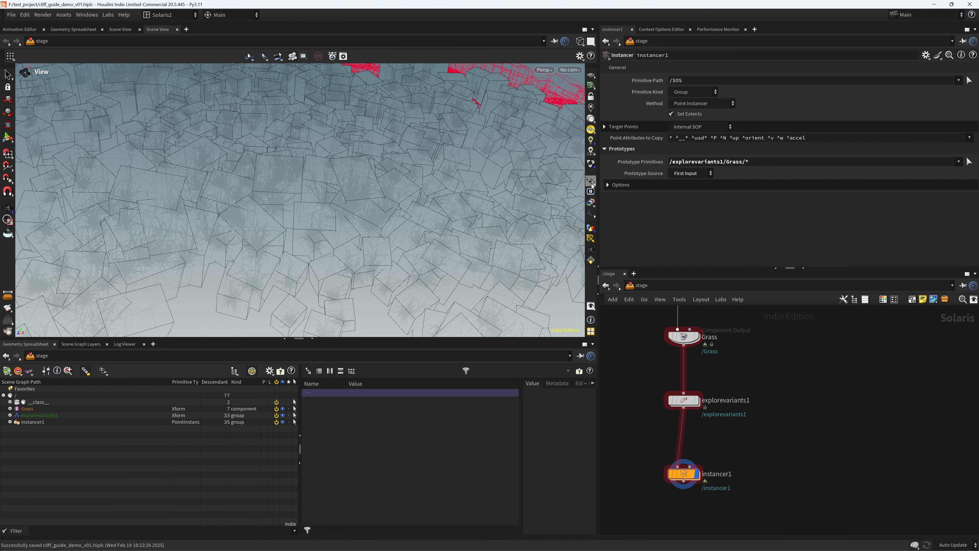
# - Compare Final Render and Preview display of the scattered grass, ending on Preview
pyautogui.click(592, 202)
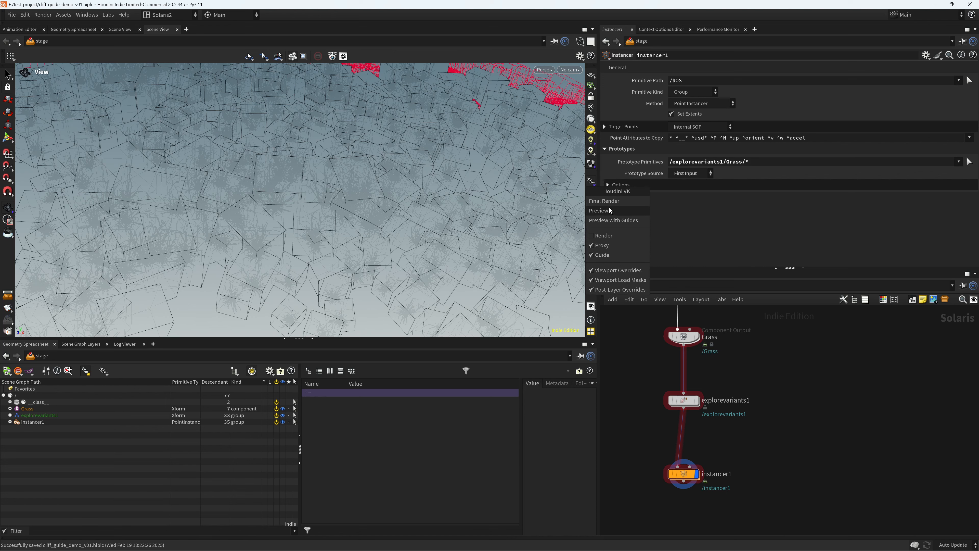
pyautogui.click(610, 201)
pyautogui.click(591, 201)
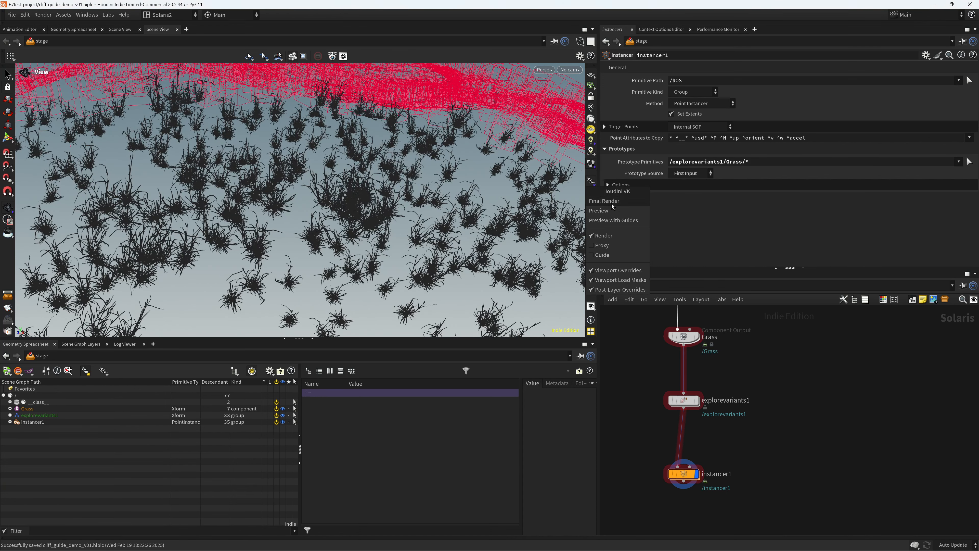
pyautogui.click(613, 208)
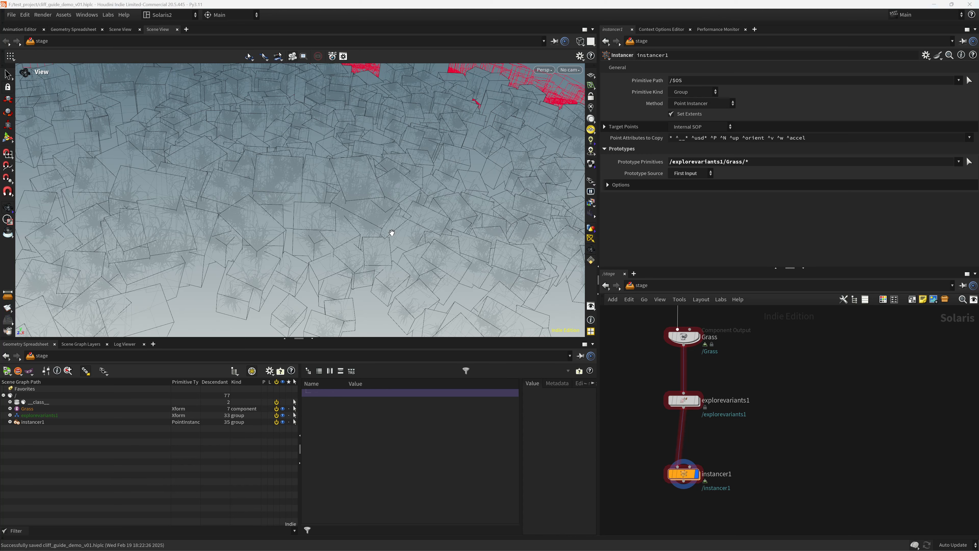
# - Open the geometry network of componentgeometry1 and display bound1's proxy box framed and shaded
pyautogui.moveTo(735, 304); pyautogui.dragTo(751, 390, button='middle')
pyautogui.doubleClick(683, 335)
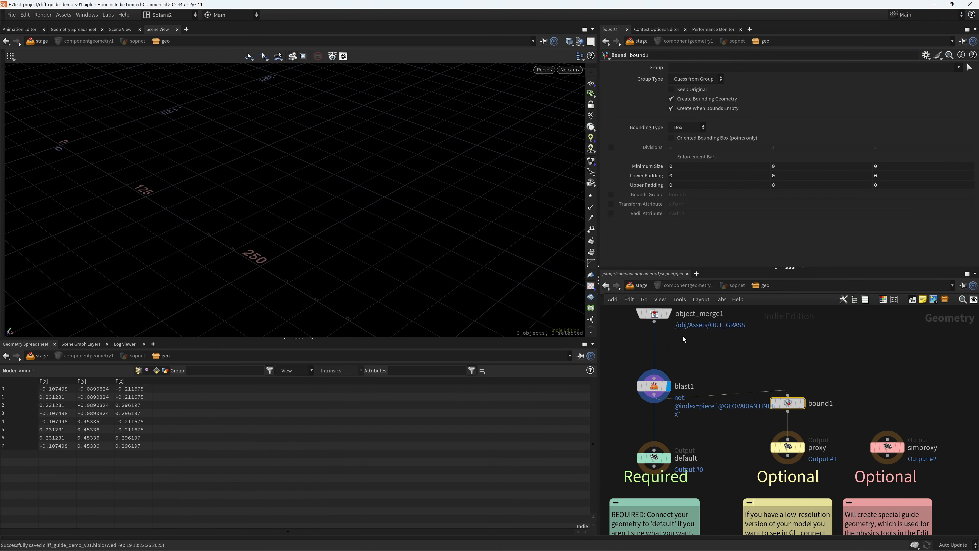
pyautogui.click(787, 403)
pyautogui.press('f')
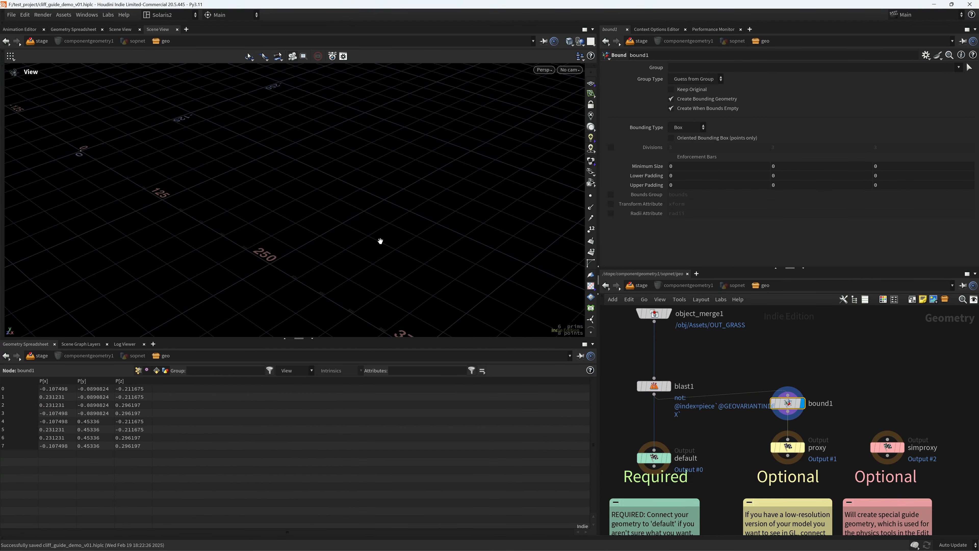
pyautogui.press('w')
pyautogui.moveTo(366, 240); pyautogui.dragTo(490, 271)
pyautogui.press('w')
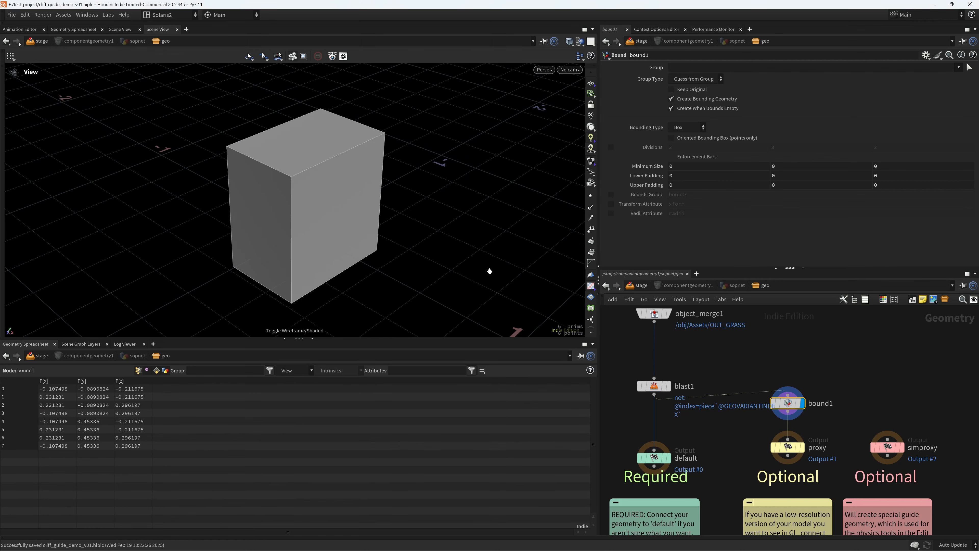
# - Return to the stage network and select and display componentgeometryvariants1
pyautogui.click(638, 285)
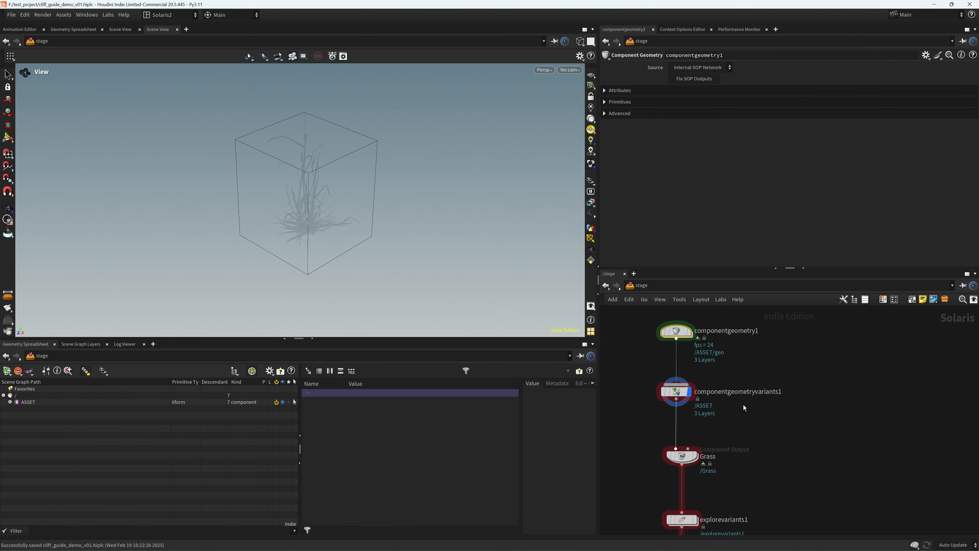
pyautogui.click(692, 363)
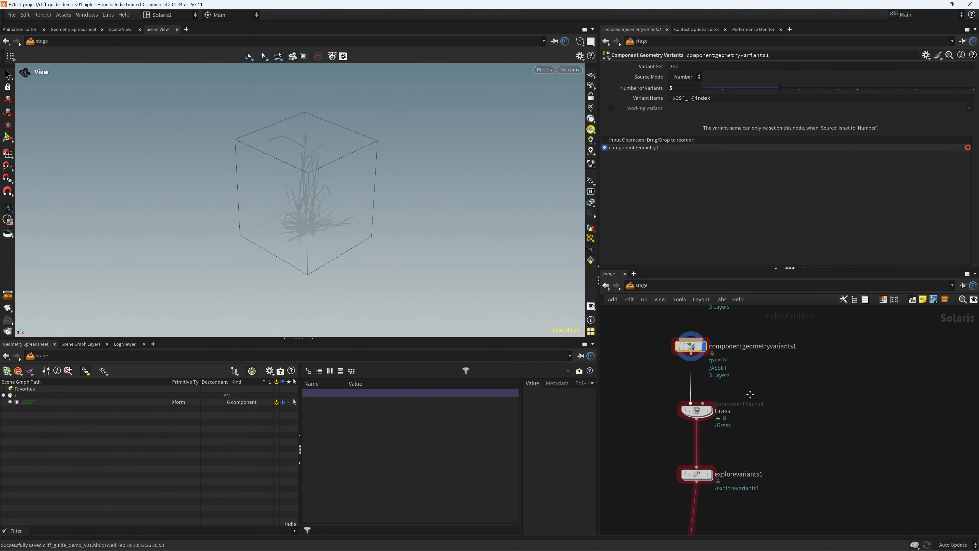
pyautogui.scroll(-3, 721, 384)
pyautogui.scroll(3, 721, 384)
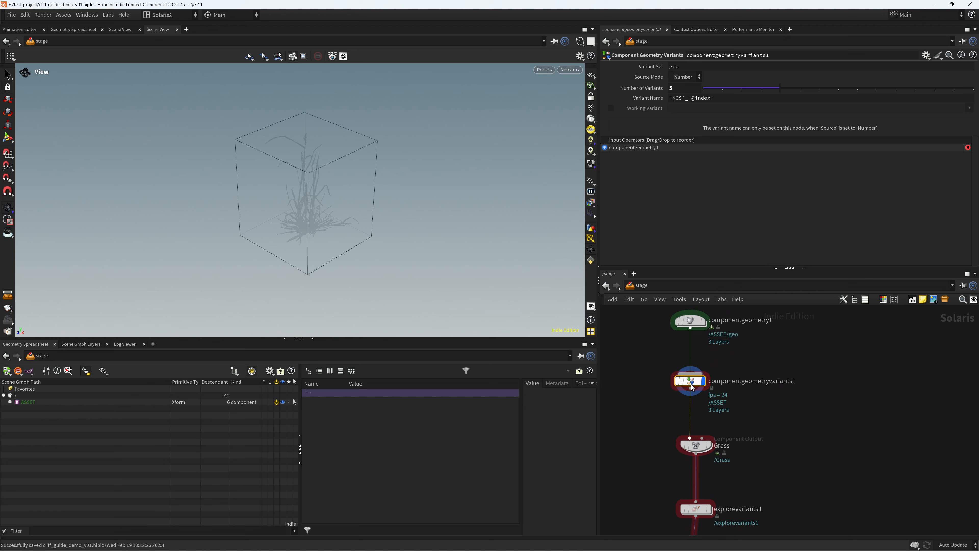
# - Compare Final Render and Preview display of the single grass component, ending on Preview
pyautogui.click(590, 181)
pyautogui.click(591, 181)
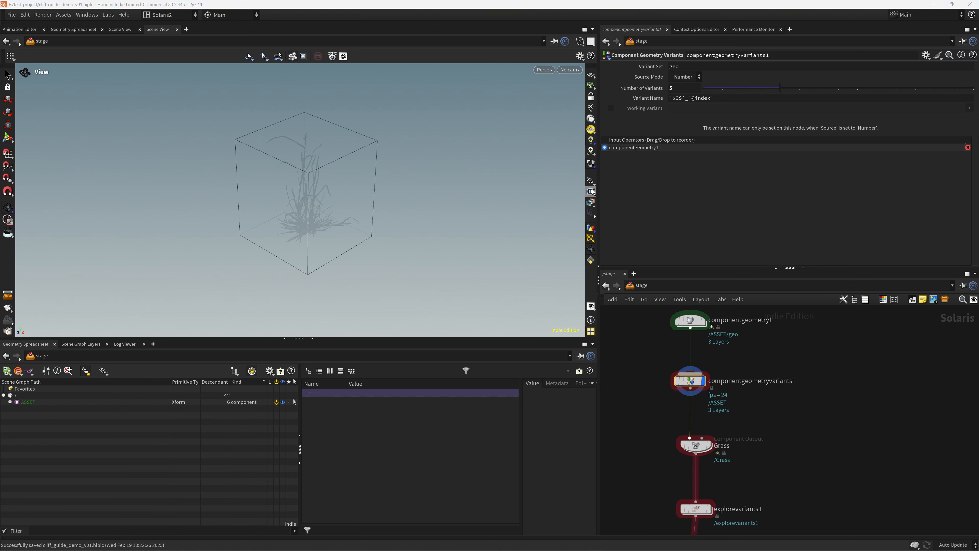
pyautogui.click(591, 181)
pyautogui.click(600, 201)
pyautogui.click(591, 181)
pyautogui.click(599, 210)
# - Display the Grass component output, followed by the explorevariants1 node
pyautogui.moveTo(653, 453); pyautogui.dragTo(656, 381, button='middle')
pyautogui.click(711, 373)
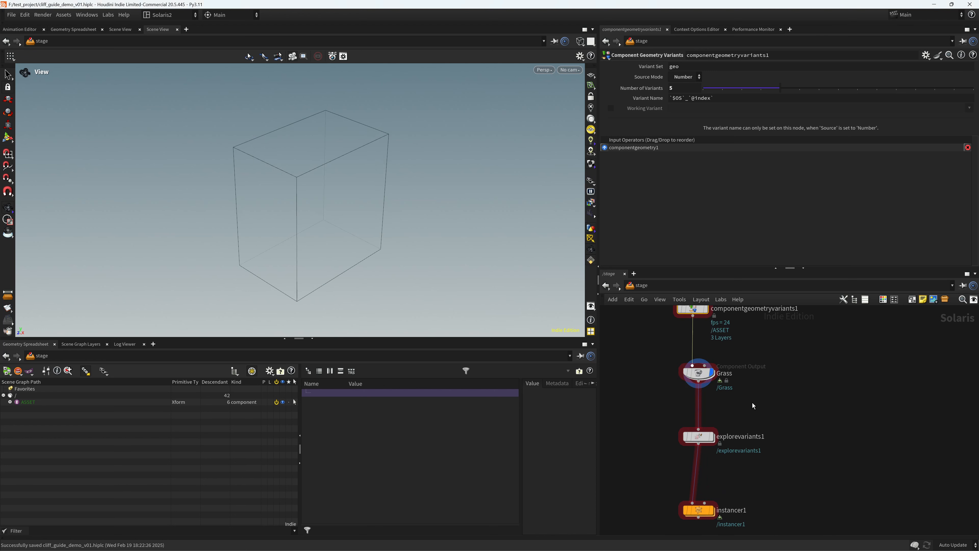
pyautogui.moveTo(722, 433); pyautogui.dragTo(723, 385, button='middle')
pyautogui.click(712, 388)
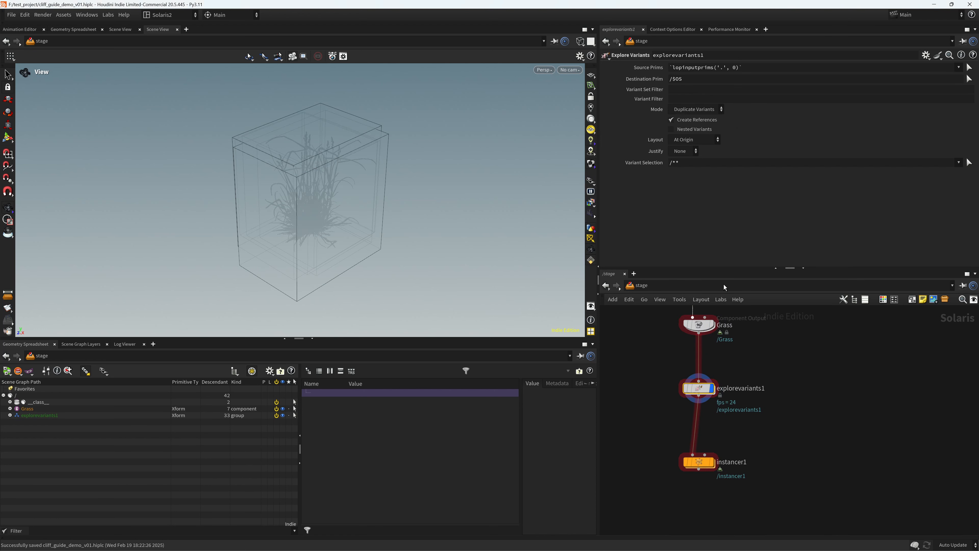
# - Try Explore Variants mode with the Side by Side (XZ) layout on explorevariants1 and return it to Duplicate Variants mode
pyautogui.click(696, 112)
pyautogui.click(693, 129)
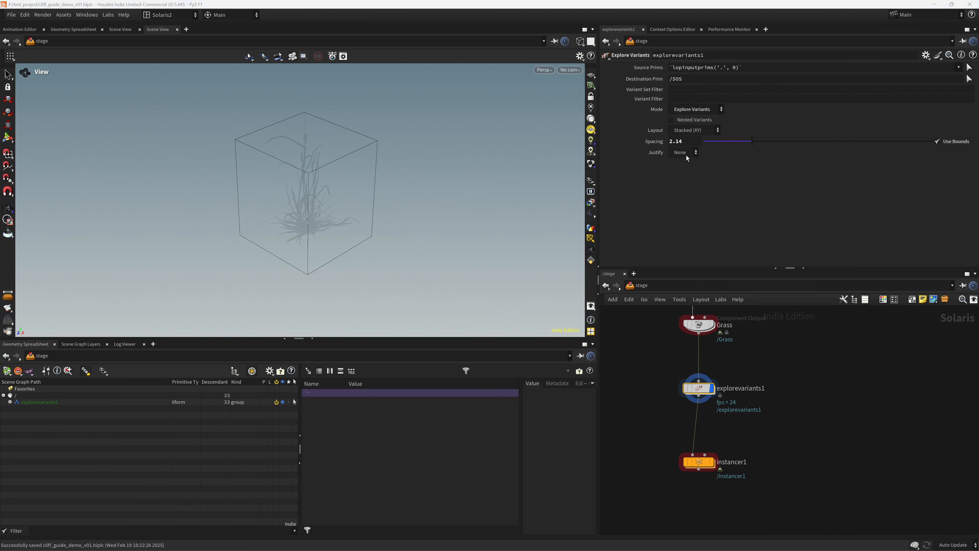
pyautogui.click(720, 143)
pyautogui.click(683, 132)
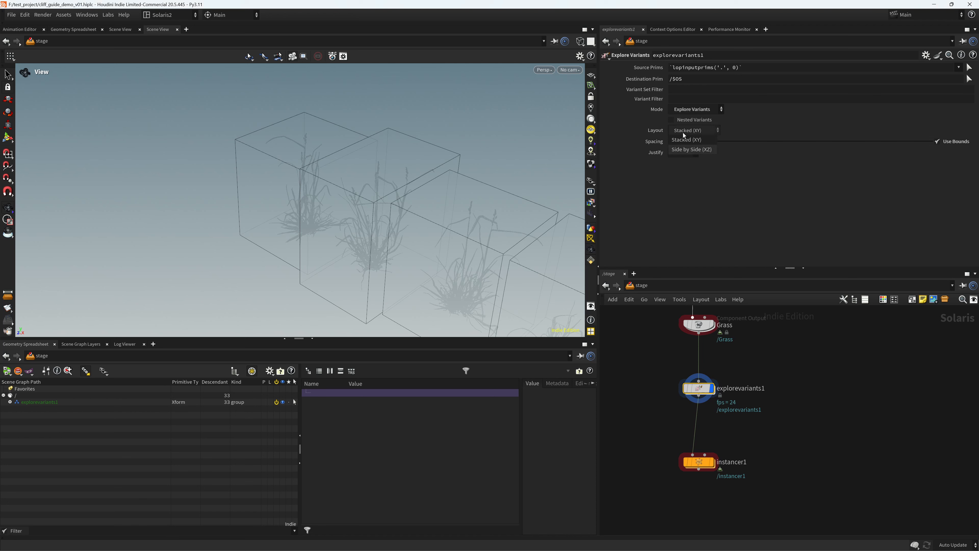
pyautogui.click(690, 149)
pyautogui.click(703, 110)
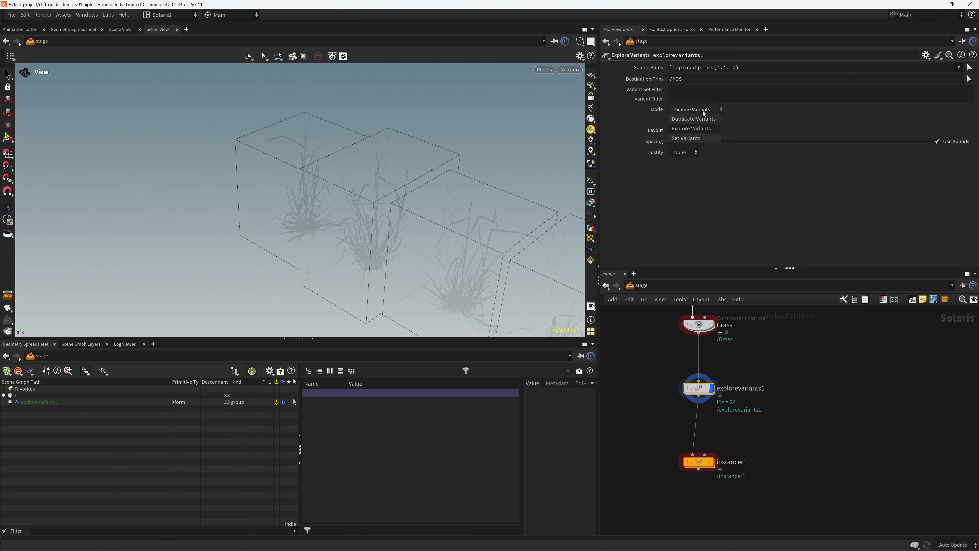
pyautogui.click(694, 119)
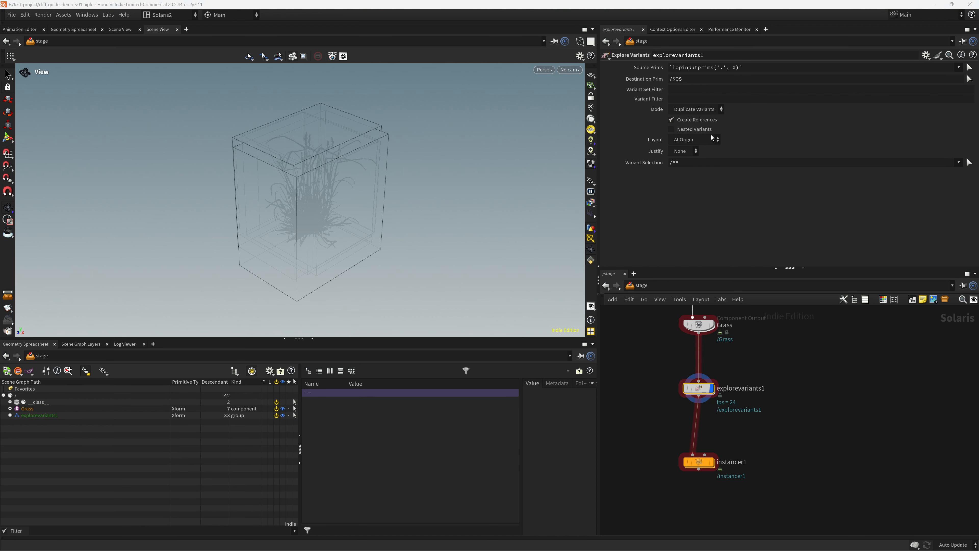
# - Try the Stacked (XY) layout for the duplicated grass variants and switch back to At Origin
pyautogui.click(697, 140)
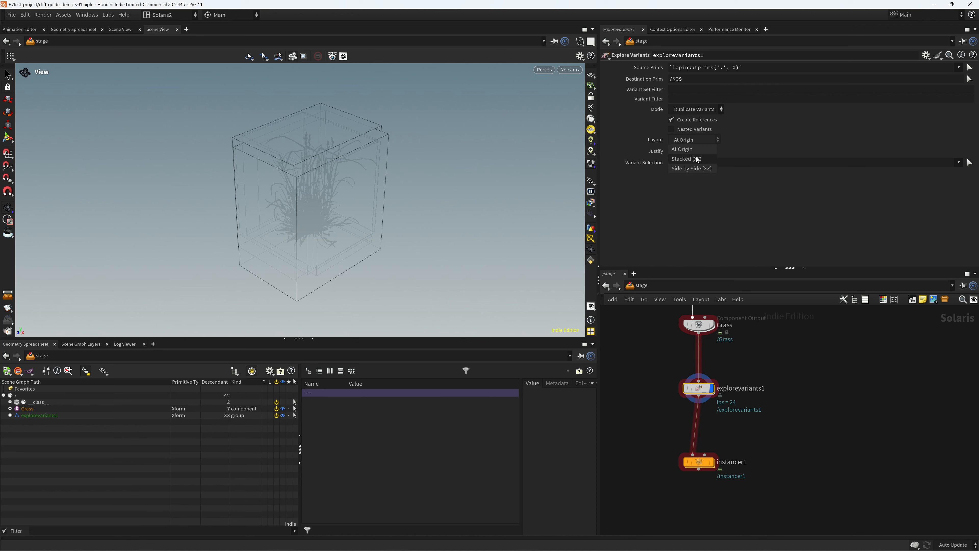
pyautogui.click(700, 159)
pyautogui.click(702, 140)
pyautogui.click(708, 149)
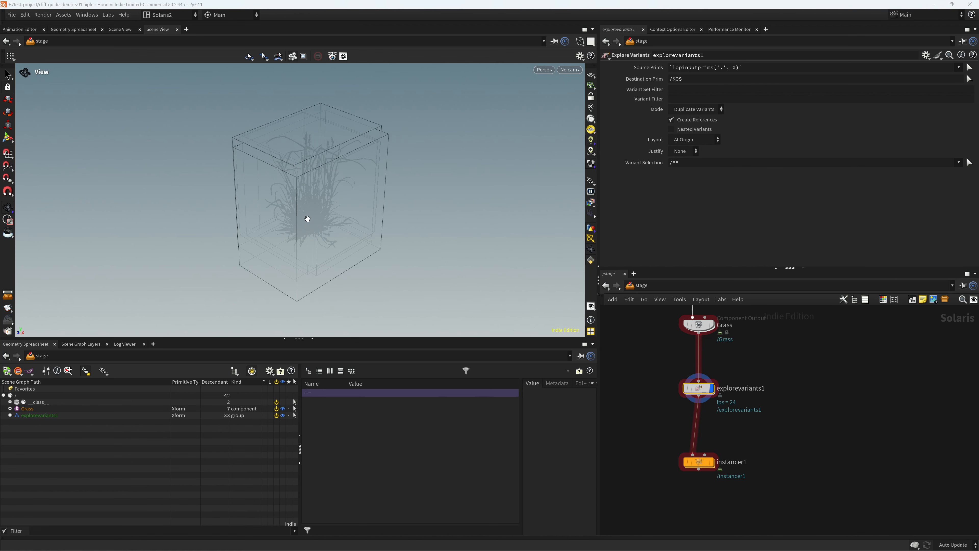
# - Examine the grass proxy boxes up close and across the whole cliff scatter, and save the scene
pyautogui.moveTo(306, 216); pyautogui.dragTo(367, 247, button='right')
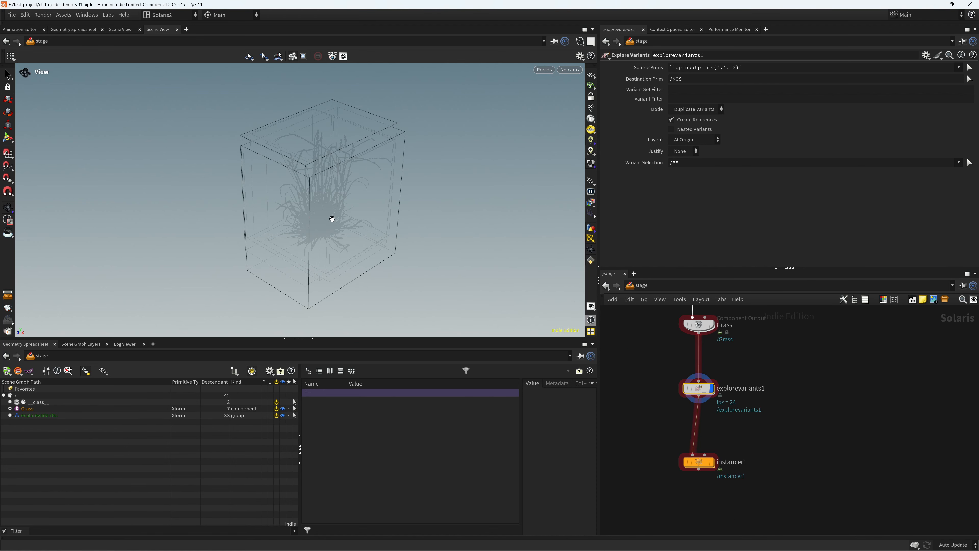
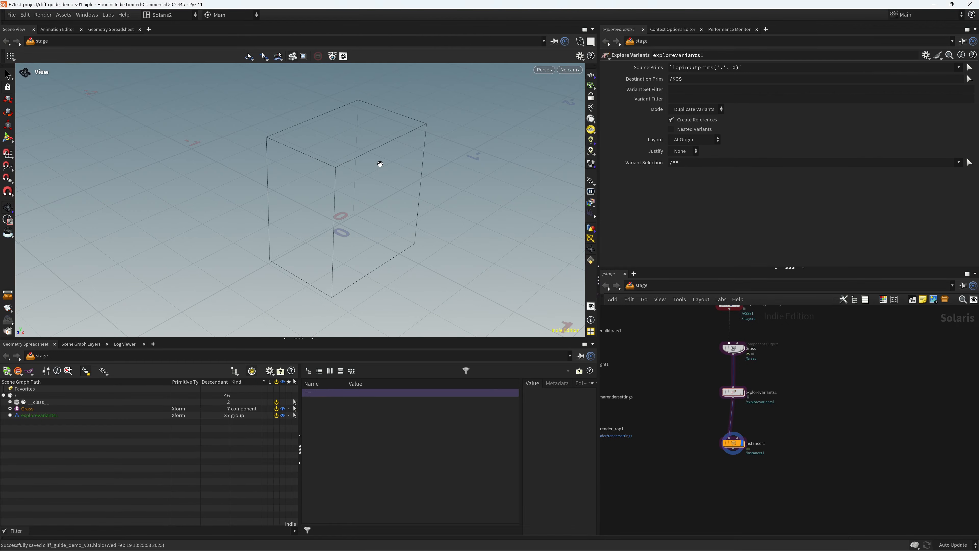
pyautogui.hotkey('space', 'g')
pyautogui.moveTo(402, 207); pyautogui.dragTo(403, 238, button='right')
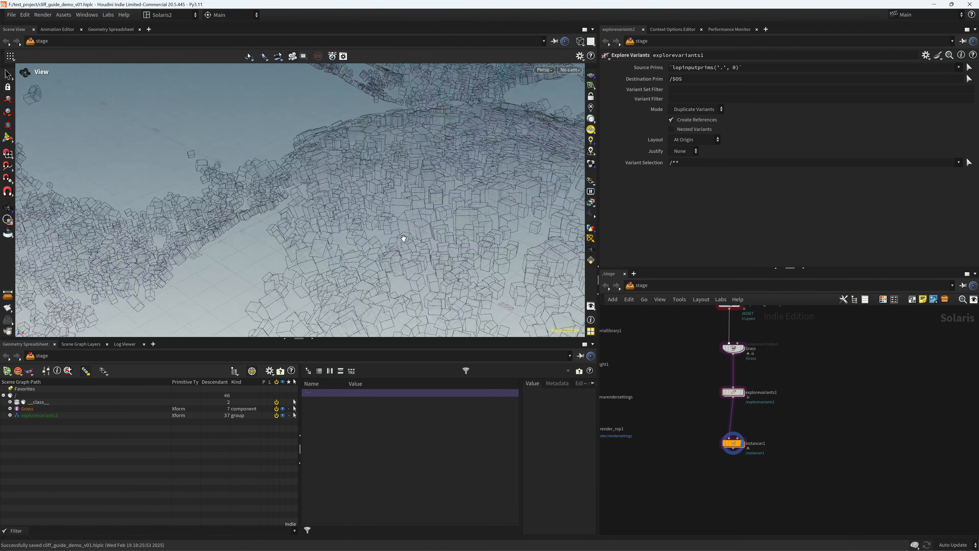
pyautogui.hotkey('ctrl', 's')
pyautogui.moveTo(404, 238); pyautogui.dragTo(312, 310)
pyautogui.moveTo(312, 310); pyautogui.dragTo(414, 256, button='right')
pyautogui.moveTo(458, 250); pyautogui.dragTo(365, 265, button='middle')
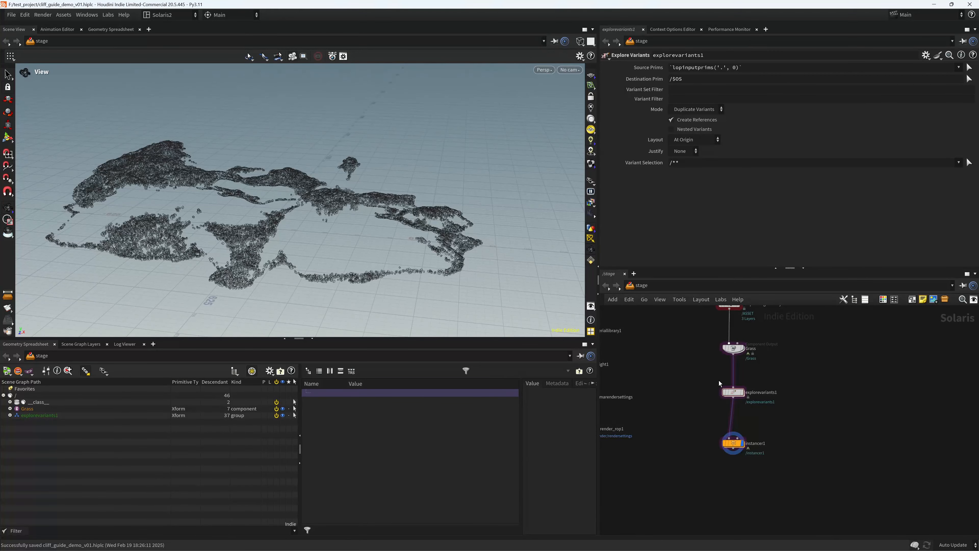
# - Display the explorevariants1 output for comparison, and switch the display back to instancer1
pyautogui.click(740, 392)
pyautogui.hotkey('space', 'g')
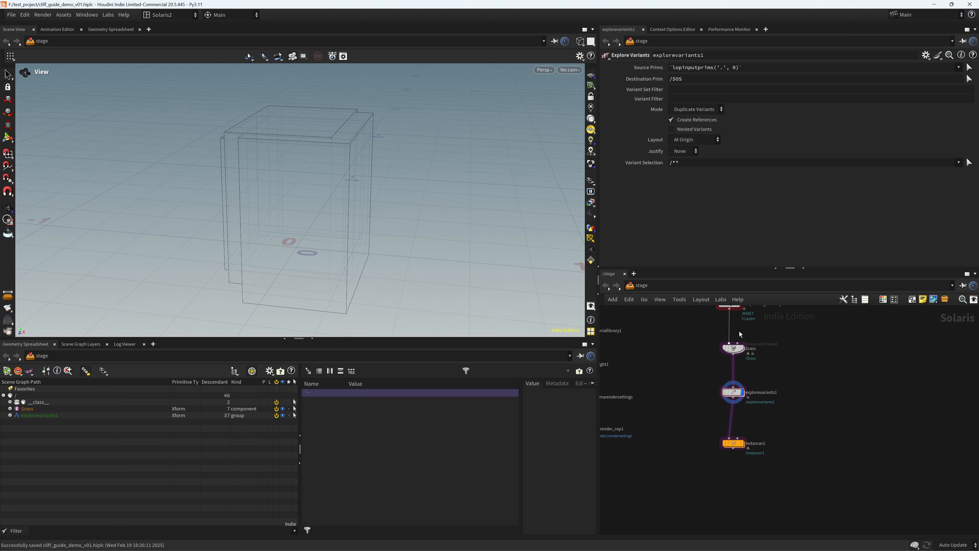
pyautogui.press('r')
# - Add a Prune node, connect it below instancer1 and display it
pyautogui.moveTo(754, 470); pyautogui.dragTo(730, 395, button='middle')
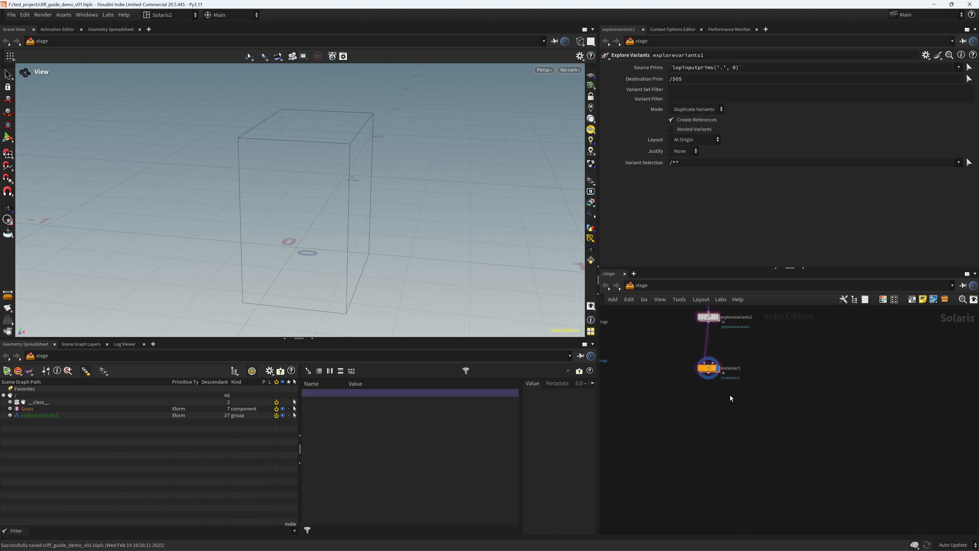
pyautogui.scroll(3, 721, 397)
pyautogui.press('Tab')
pyautogui.write('pru')
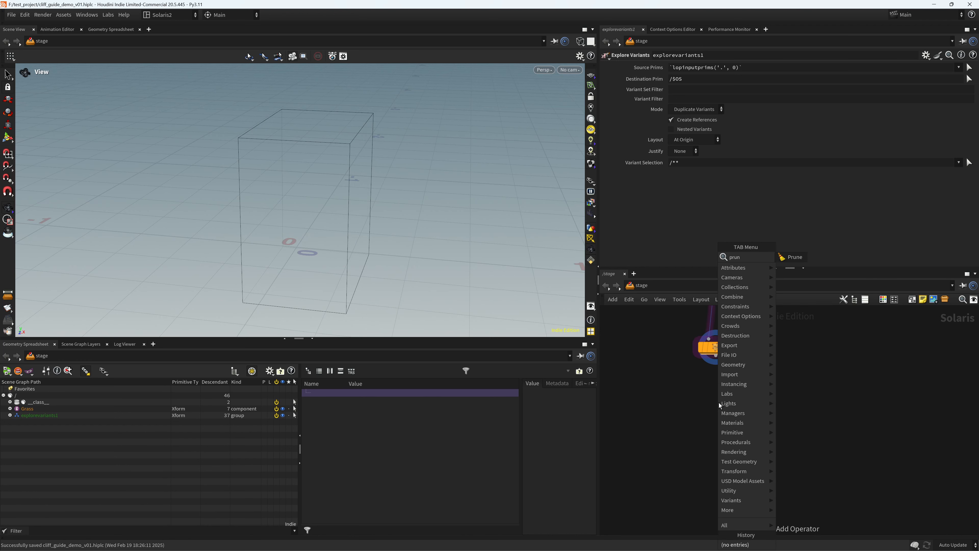
pyautogui.press('Return')
pyautogui.click(719, 402)
pyautogui.moveTo(715, 371); pyautogui.dragTo(716, 394)
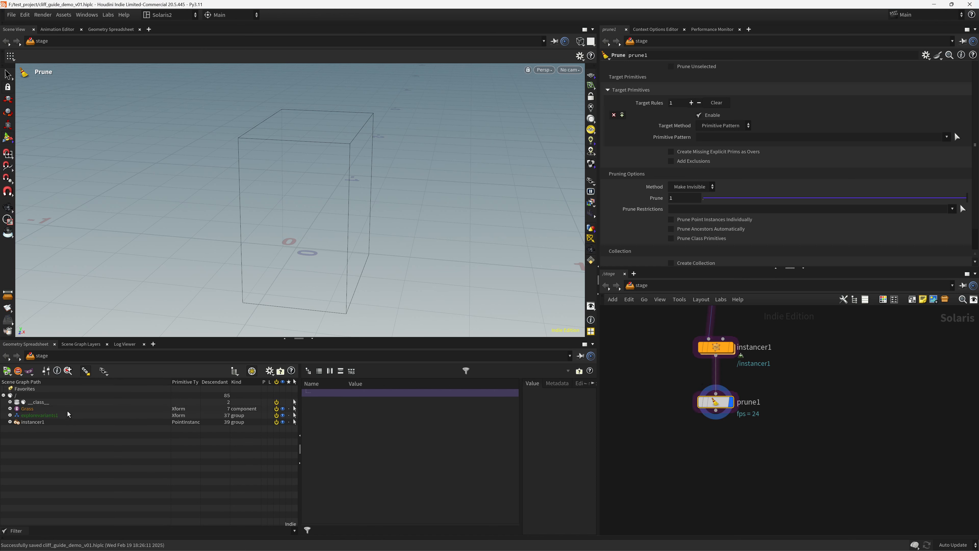
# - Use the Grass primitive as prune1's primitive pattern to hide the source grass, and save the scene
pyautogui.click(27, 408)
pyautogui.moveTo(719, 138); pyautogui.dragTo(719, 138)
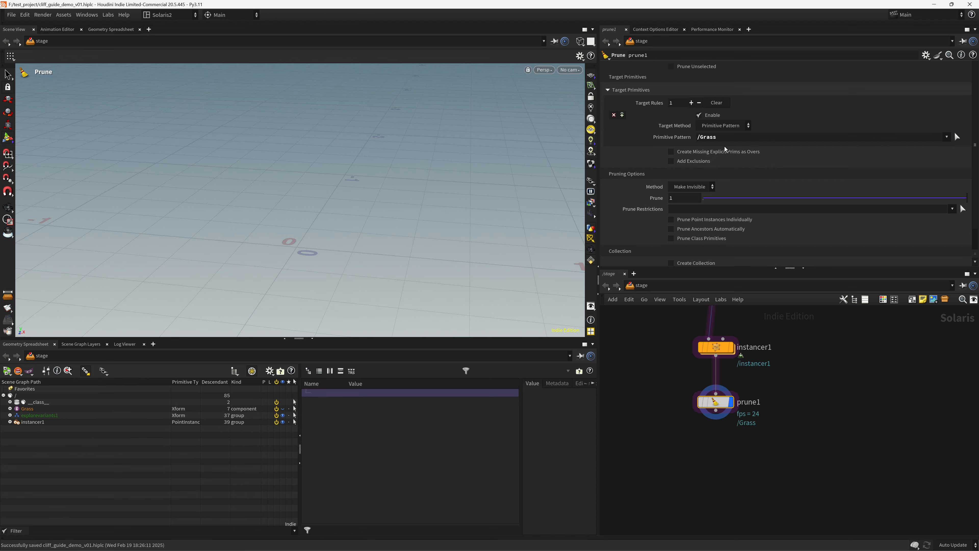
pyautogui.click(8, 207)
pyautogui.hotkey('space', 'g')
pyautogui.moveTo(362, 238); pyautogui.dragTo(381, 224, button='right')
pyautogui.hotkey('ctrl', 's')
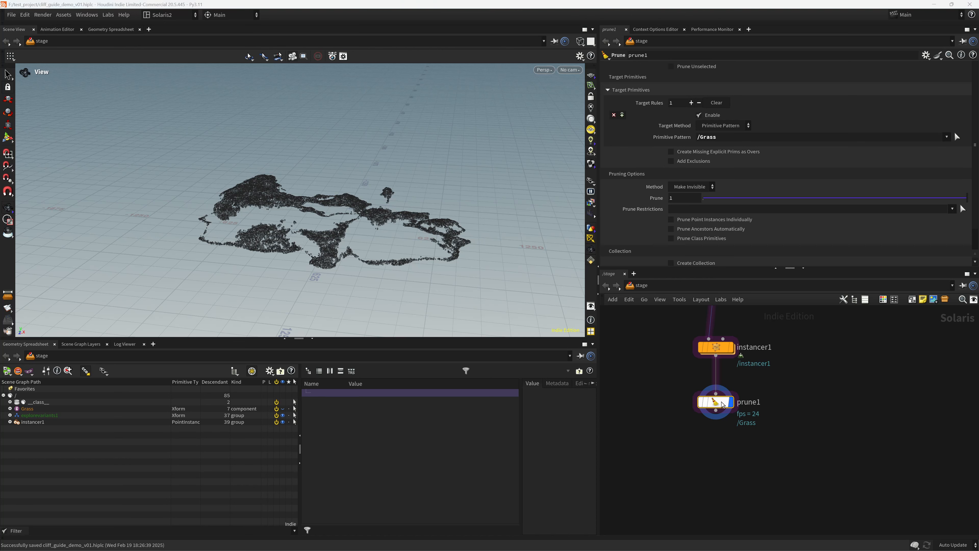
# - Add a Material Library node and connect it below prune1
pyautogui.scroll(3, 710, 453)
pyautogui.click(709, 452)
pyautogui.press('Tab')
pyautogui.write('merge')
pyautogui.press('Return')
pyautogui.click(709, 455)
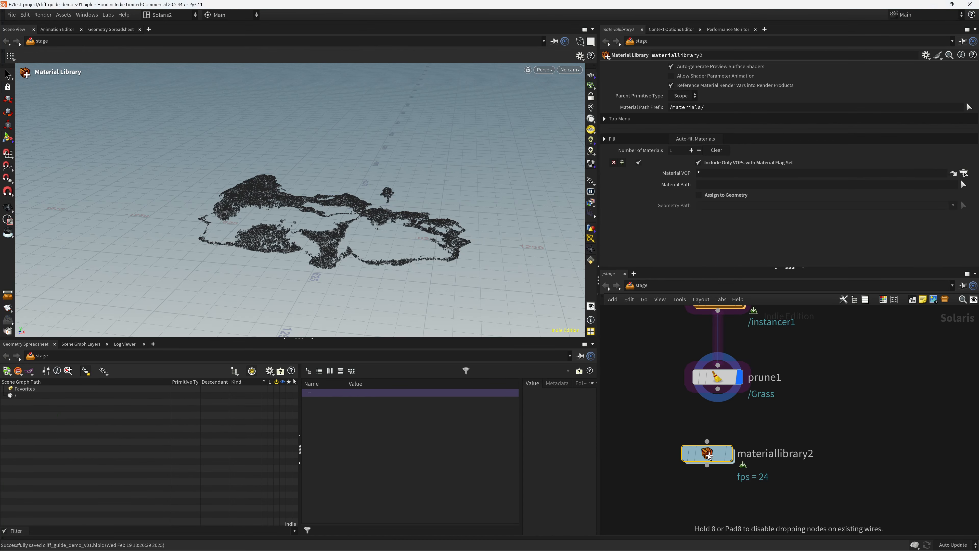
pyautogui.moveTo(824, 419); pyautogui.dragTo(809, 357, button='middle')
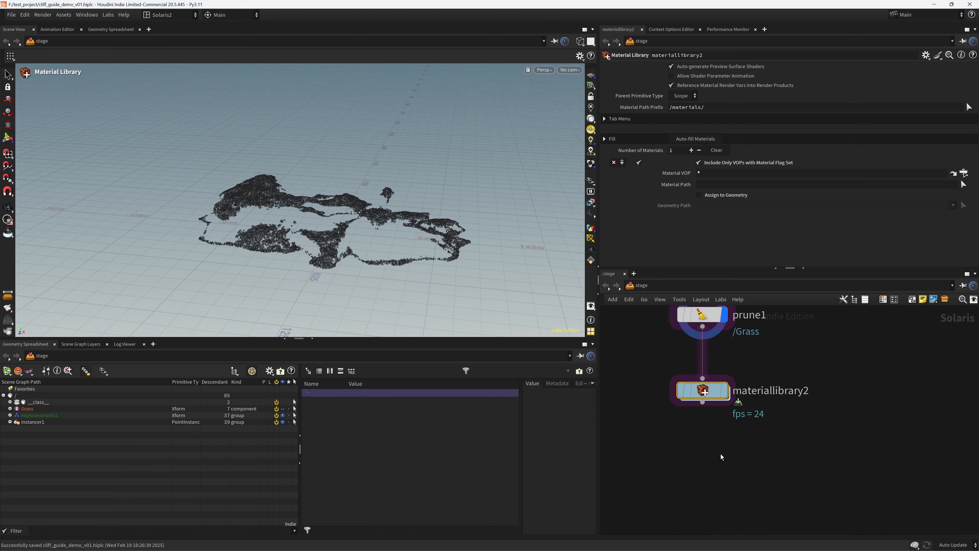
# - Add an Assign Material node below materiallibrary2 and display its output on the scattered grass
pyautogui.click(695, 460)
pyautogui.press('Tab')
pyautogui.write('ass')
pyautogui.press('Return')
pyautogui.click(695, 460)
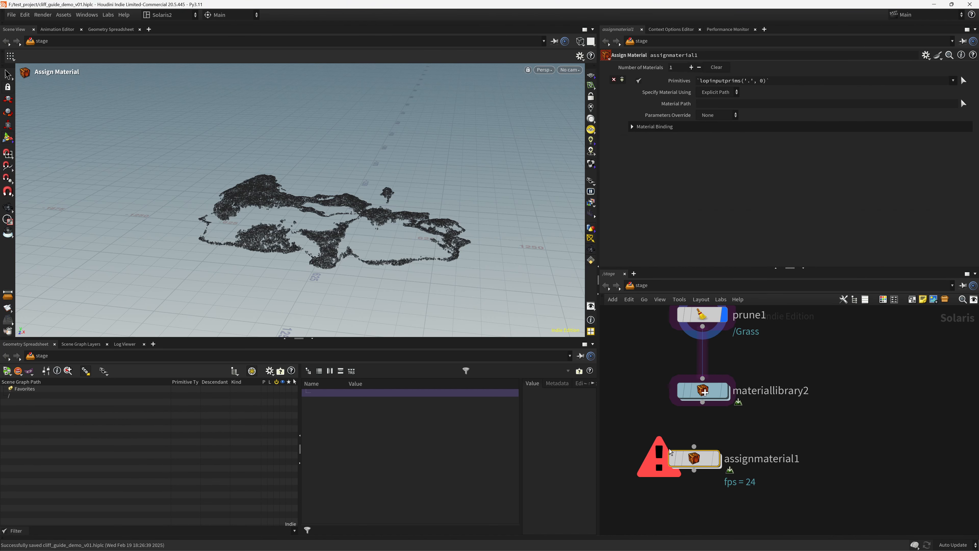
pyautogui.click(730, 440)
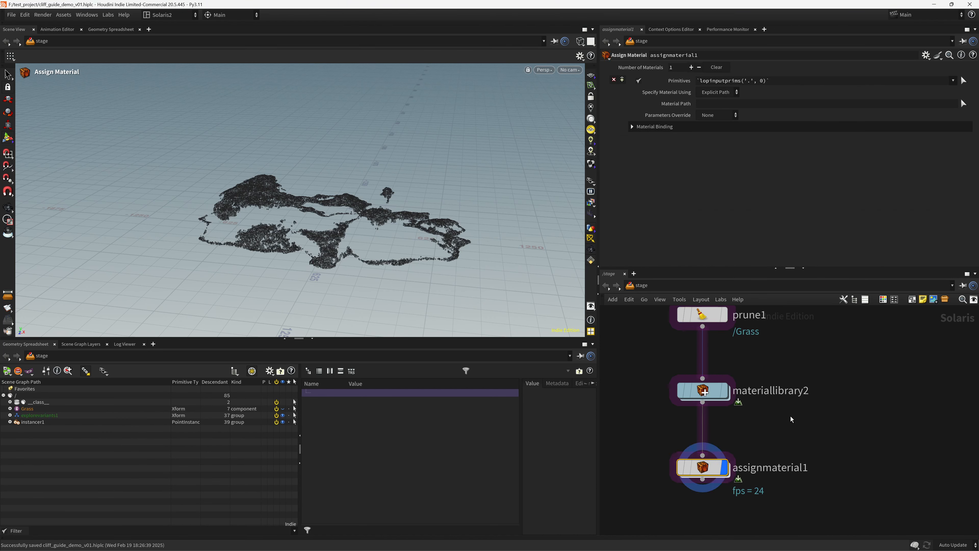
pyautogui.moveTo(775, 438); pyautogui.dragTo(760, 382, button='middle')
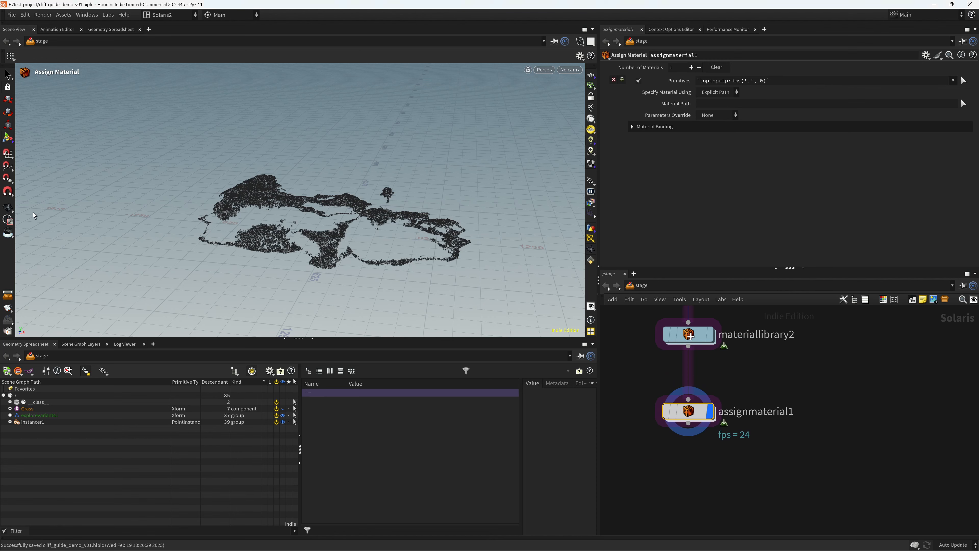
pyautogui.click(8, 209)
pyautogui.moveTo(284, 227); pyautogui.dragTo(376, 276, button='right')
pyautogui.moveTo(416, 291); pyautogui.dragTo(365, 250, button='middle')
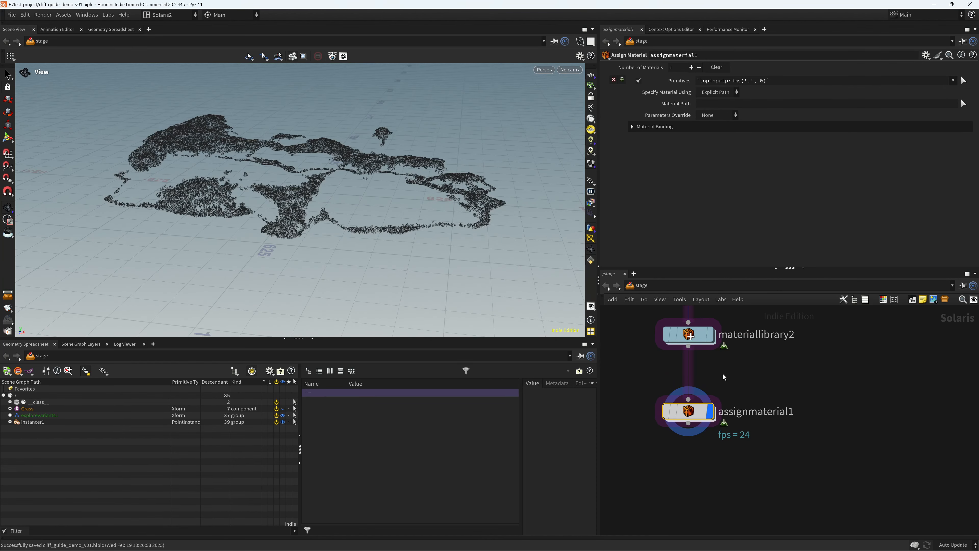
# - Add a Switch node and connect it below assignmaterial1
pyautogui.moveTo(722, 373); pyautogui.dragTo(704, 333, button='middle')
pyautogui.press('Tab')
pyautogui.write('swi')
pyautogui.press('Return')
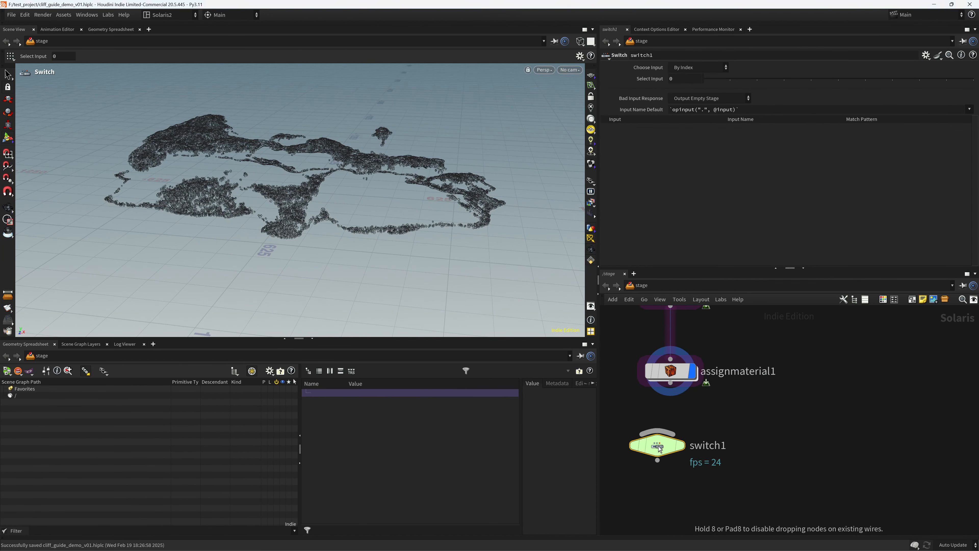
pyautogui.click(669, 466)
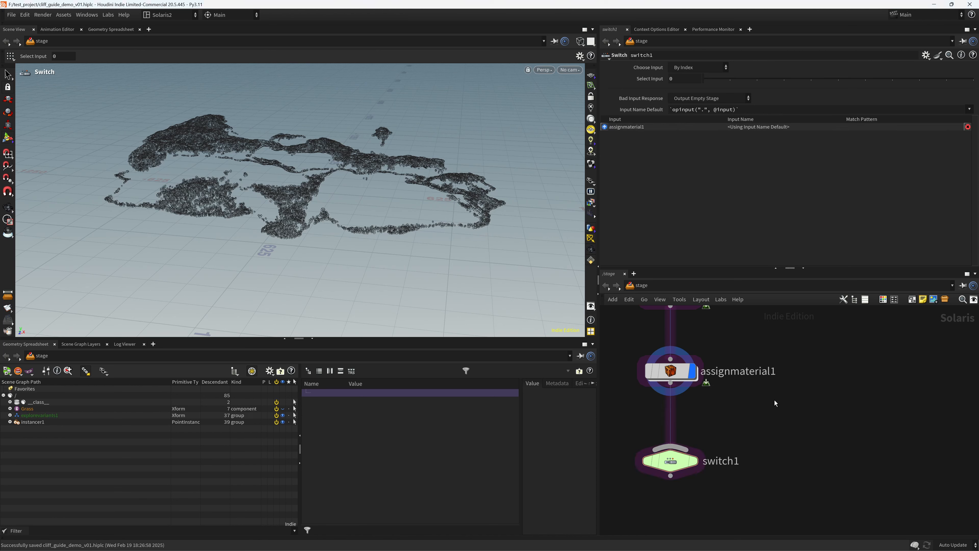
# - Add a Null node, wire it as the second input of switch1, and save the scene
pyautogui.press('Tab')
pyautogui.write('null')
pyautogui.press('Return')
pyautogui.click(774, 400)
pyautogui.moveTo(773, 415)
pyautogui.mouseDown()
pyautogui.moveTo(761, 431)
pyautogui.moveTo(679, 447)
pyautogui.mouseUp()
pyautogui.scroll(-8, 712, 509)
pyautogui.hotkey('ctrl', 's')
pyautogui.scroll(-6, 718, 451)
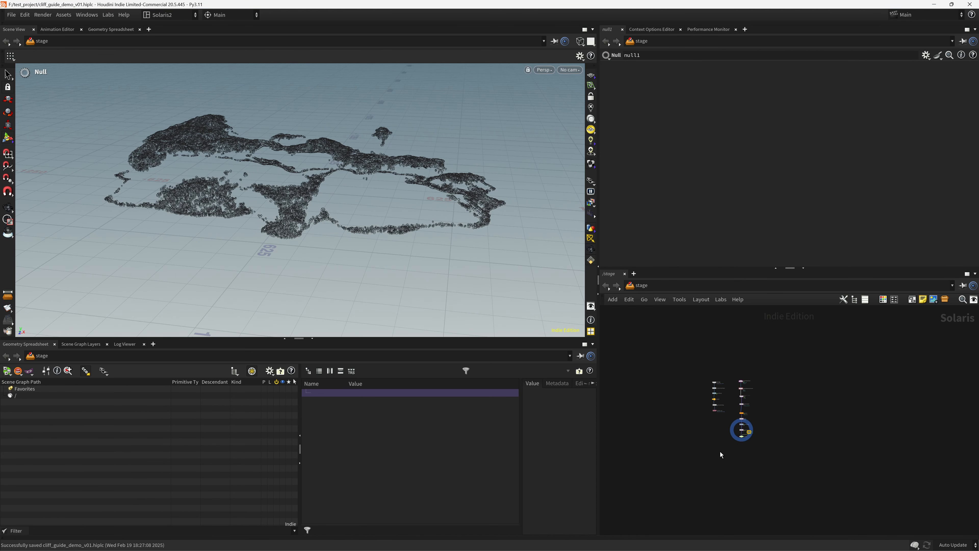
# - Move the dome light, Karma render settings and USD render nodes further down the cliff branch
pyautogui.scroll(5, 714, 429)
pyautogui.moveTo(725, 420); pyautogui.dragTo(691, 448, button='middle')
pyautogui.scroll(3, 690, 448)
pyautogui.moveTo(707, 454); pyautogui.dragTo(681, 520)
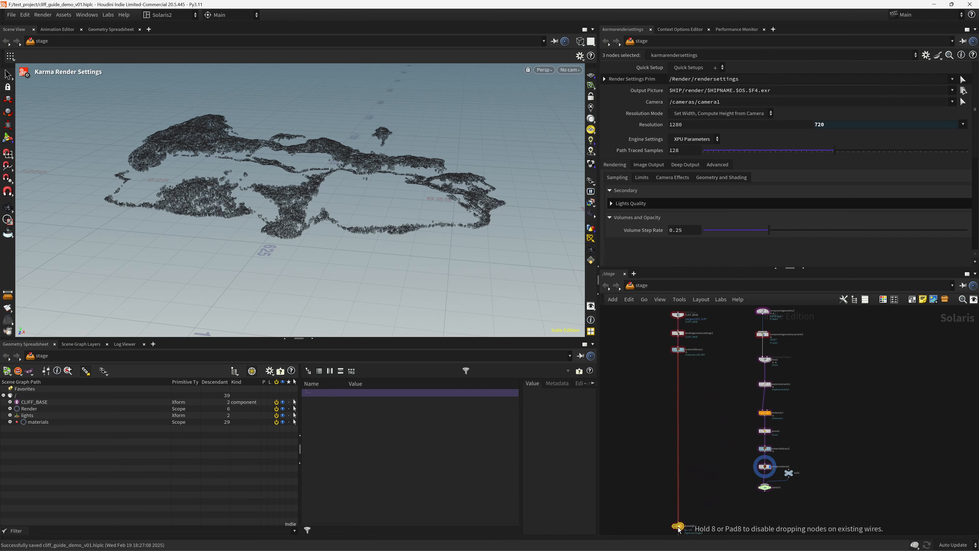
# - Lay out the grass branch automatically and move it down beside the gap in the cliff branch
pyautogui.scroll(-2, 703, 515)
pyautogui.moveTo(738, 338); pyautogui.dragTo(768, 488)
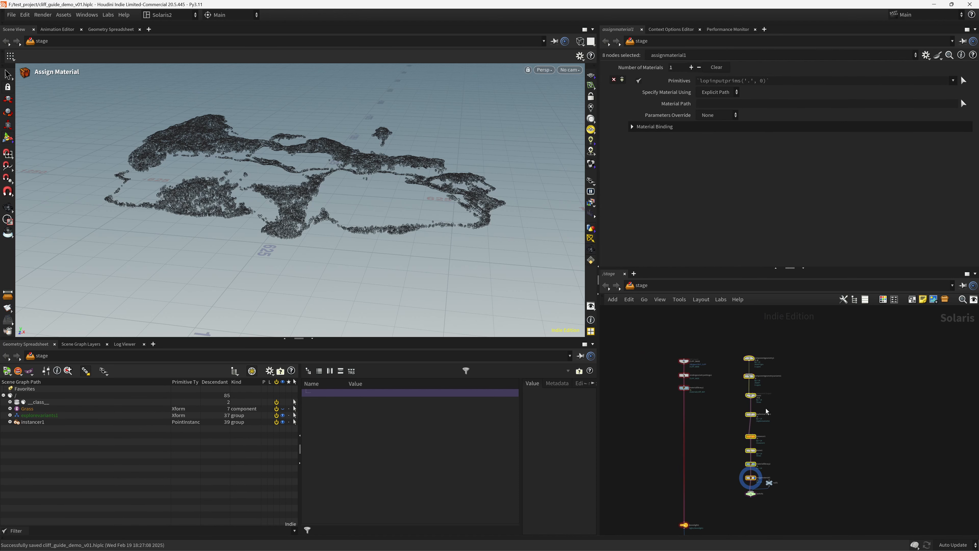
pyautogui.press('l')
pyautogui.moveTo(747, 423); pyautogui.dragTo(747, 479)
pyautogui.moveTo(791, 512); pyautogui.dragTo(731, 396)
pyautogui.moveTo(750, 495); pyautogui.dragTo(719, 478)
pyautogui.scroll(3, 721, 481)
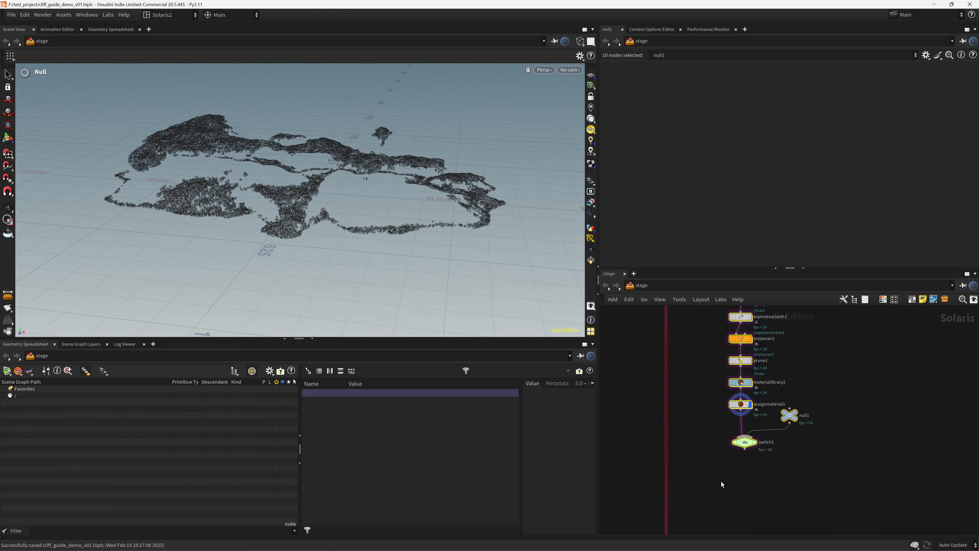
# - Insert a Merge node below materiallibrary1 in the cliff branch, connect switch1 to it, and display karmarendersettings
pyautogui.click(676, 463)
pyautogui.press('Tab')
pyautogui.write('merge')
pyautogui.press('Return')
pyautogui.click(674, 462)
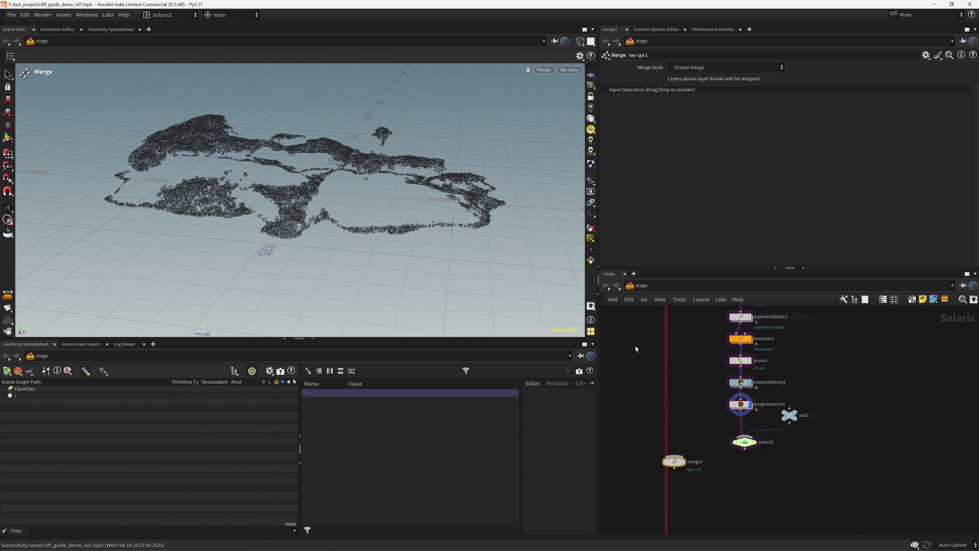
pyautogui.moveTo(673, 462); pyautogui.dragTo(669, 471)
pyautogui.moveTo(744, 449); pyautogui.dragTo(679, 466)
pyautogui.moveTo(713, 514); pyautogui.dragTo(721, 377, button='middle')
pyautogui.click(689, 475)
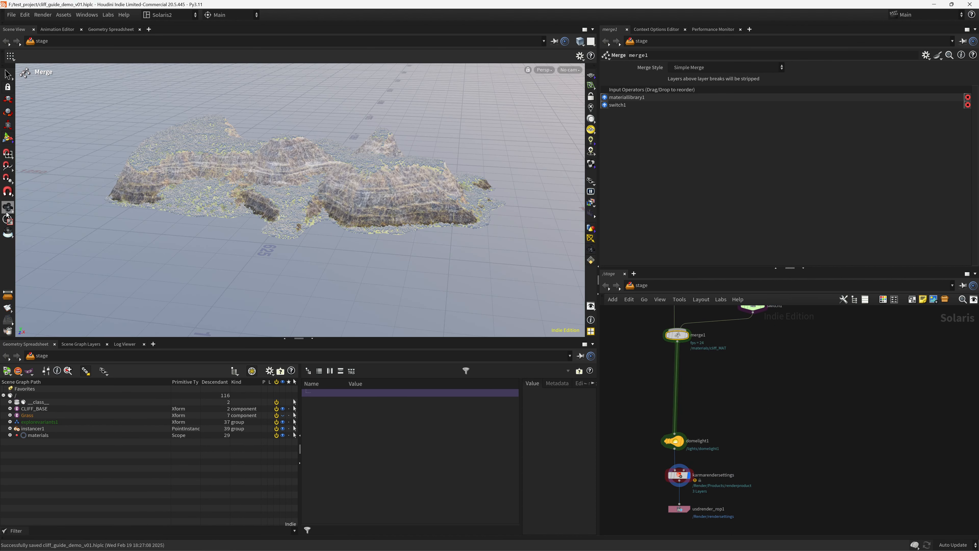
# - Save the scene and set the viewport's image resolution to Viewport Size in the display options
pyautogui.click(8, 208)
pyautogui.scroll(3, 315, 194)
pyautogui.moveTo(370, 204); pyautogui.dragTo(377, 226, button='middle')
pyautogui.hotkey('ctrl', 's')
pyautogui.press('d')
pyautogui.click(272, 294)
pyautogui.click(269, 303)
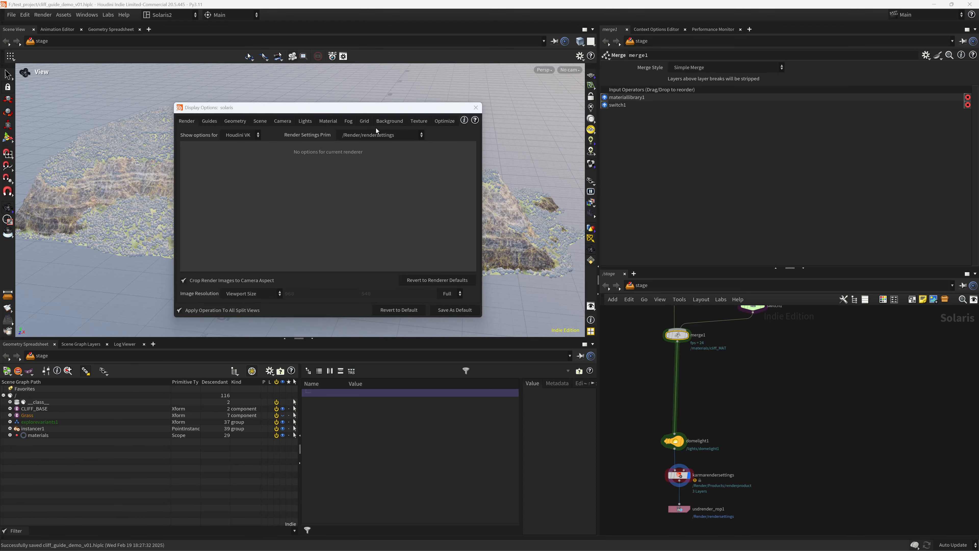
# - Turn off displaying environment lights as backgrounds and set the viewport color scheme to Dark
pyautogui.click(380, 123)
pyautogui.click(208, 151)
pyautogui.click(251, 135)
pyautogui.click(257, 164)
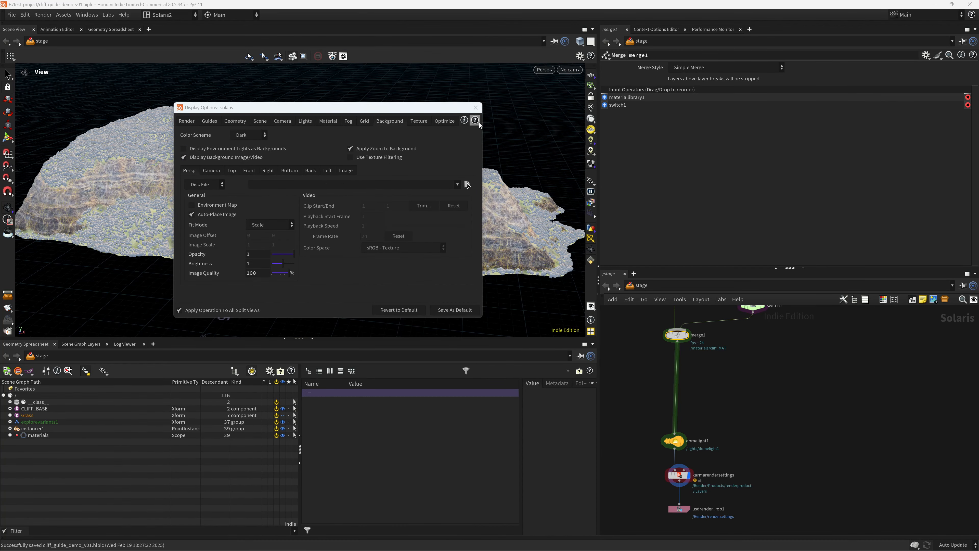
pyautogui.click(475, 108)
# - Add a Karma Material Builder inside materiallibrary2 and rename it grass_MAT
pyautogui.scroll(-2, 424, 236)
pyautogui.moveTo(753, 377); pyautogui.dragTo(693, 481, button='middle')
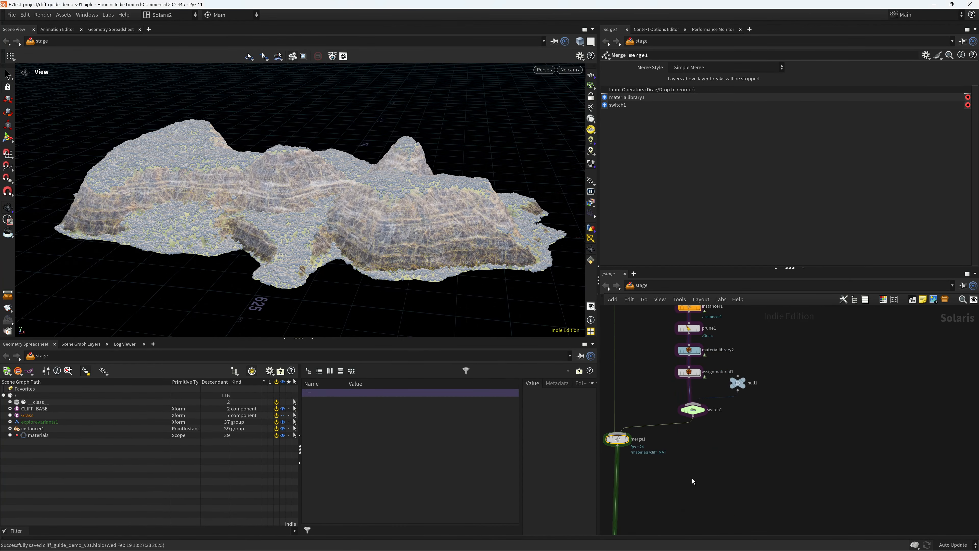
pyautogui.scroll(3, 721, 340)
pyautogui.doubleClick(663, 360)
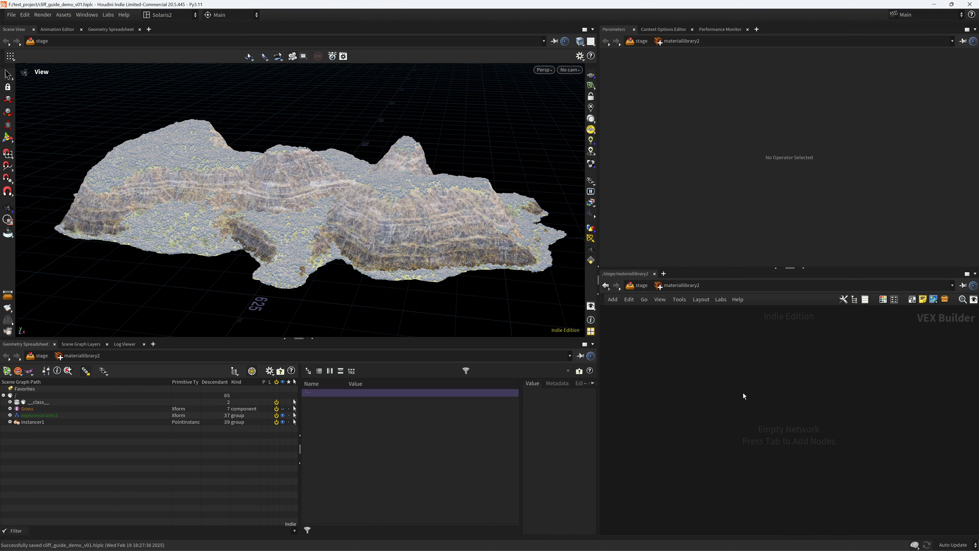
pyautogui.press('Tab')
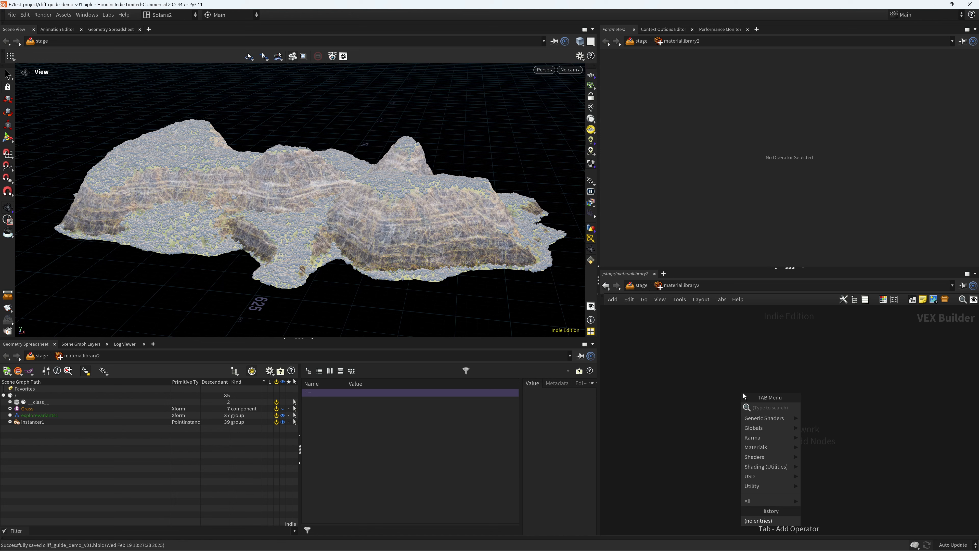
pyautogui.write('karma')
pyautogui.press('Down')
pyautogui.press('Return')
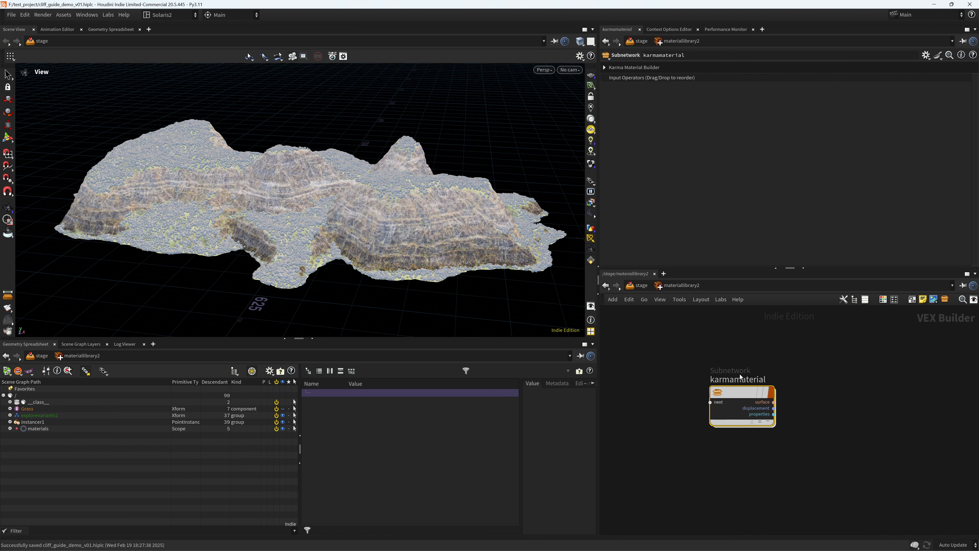
pyautogui.doubleClick(736, 385)
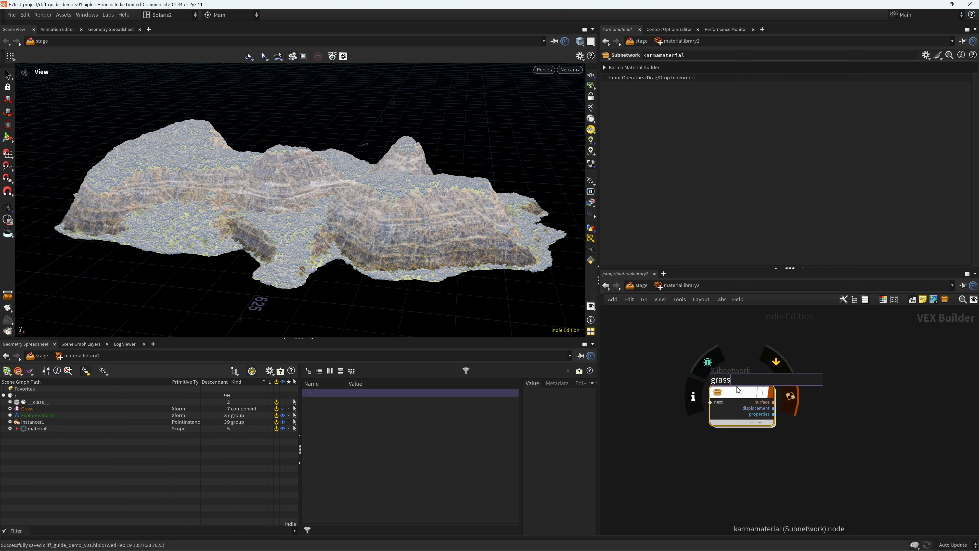
pyautogui.write('grass_MAT')
pyautogui.press('Return')
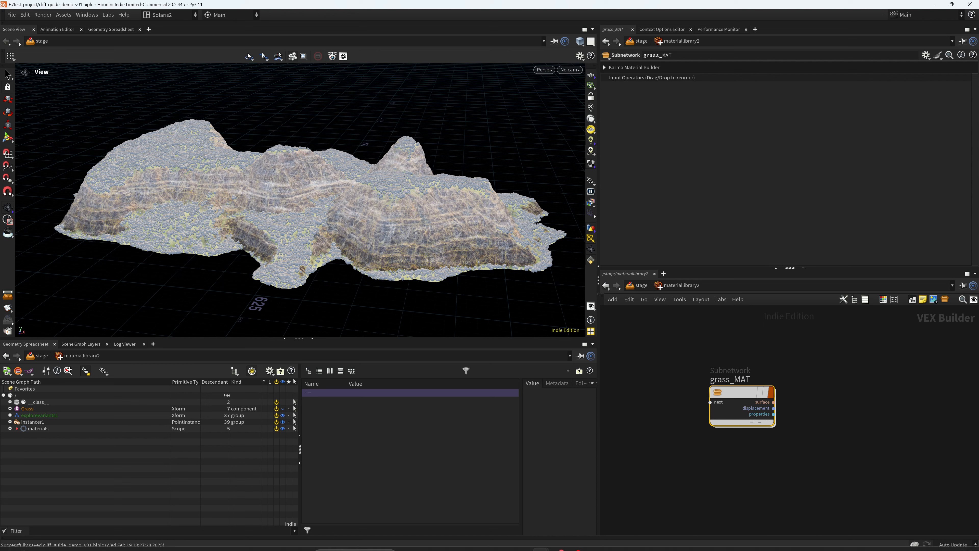
# - Delete the inputs node inside grass_MAT and save the scene
pyautogui.doubleClick(738, 395)
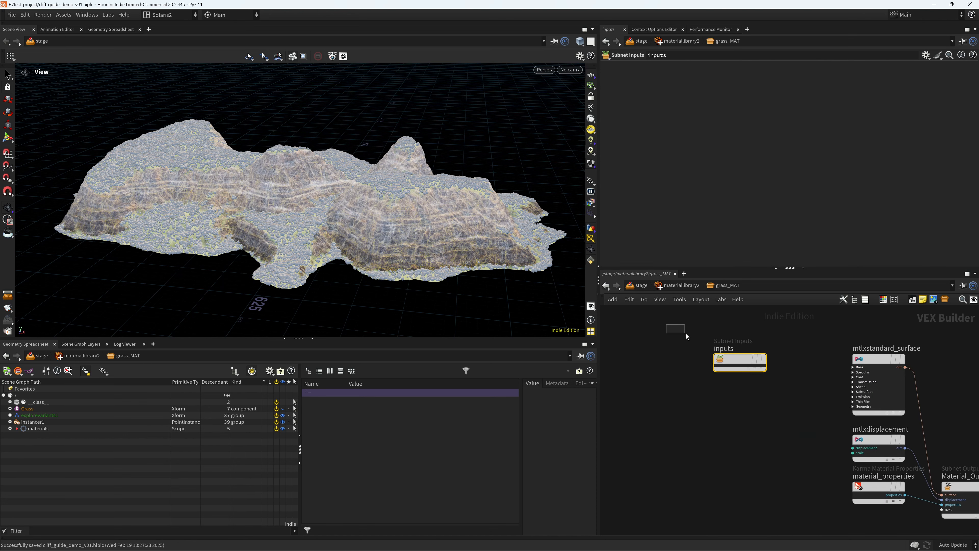
pyautogui.press('Delete')
pyautogui.hotkey('ctrl', 's')
# - Add an MtlX Image node to the network, placed before mtlxstandard_surface
pyautogui.moveTo(681, 384); pyautogui.dragTo(718, 387, button='middle')
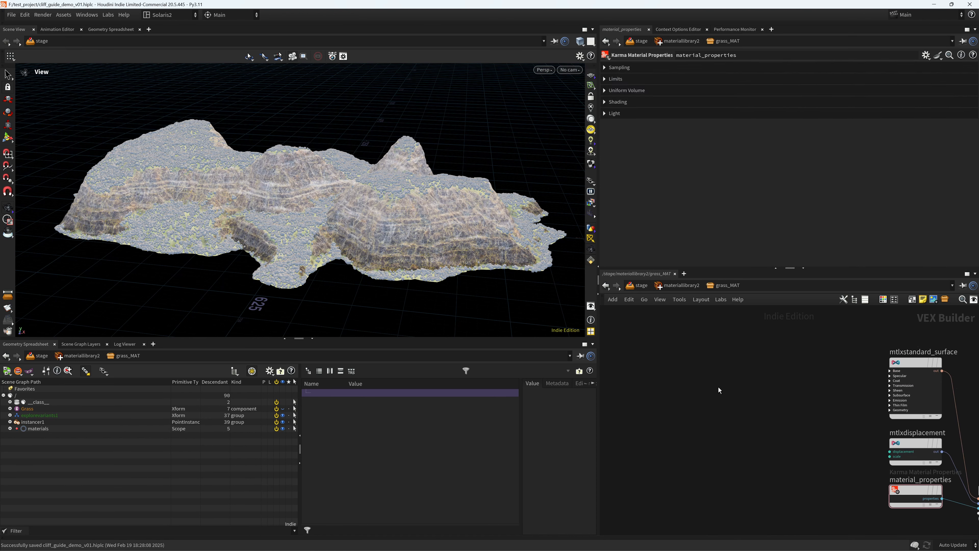
pyautogui.scroll(-1, 713, 386)
pyautogui.press('Tab')
pyautogui.write('image')
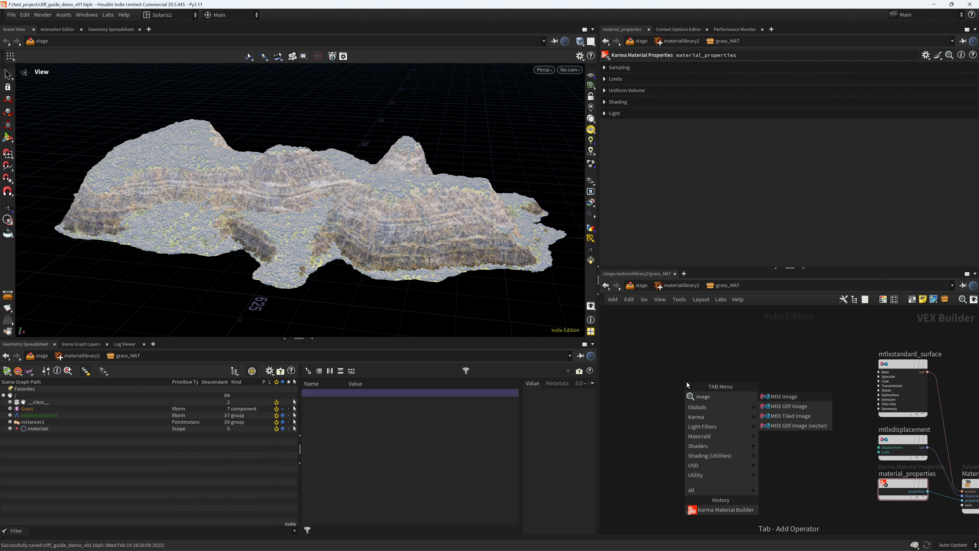
pyautogui.press('Return')
pyautogui.click(687, 382)
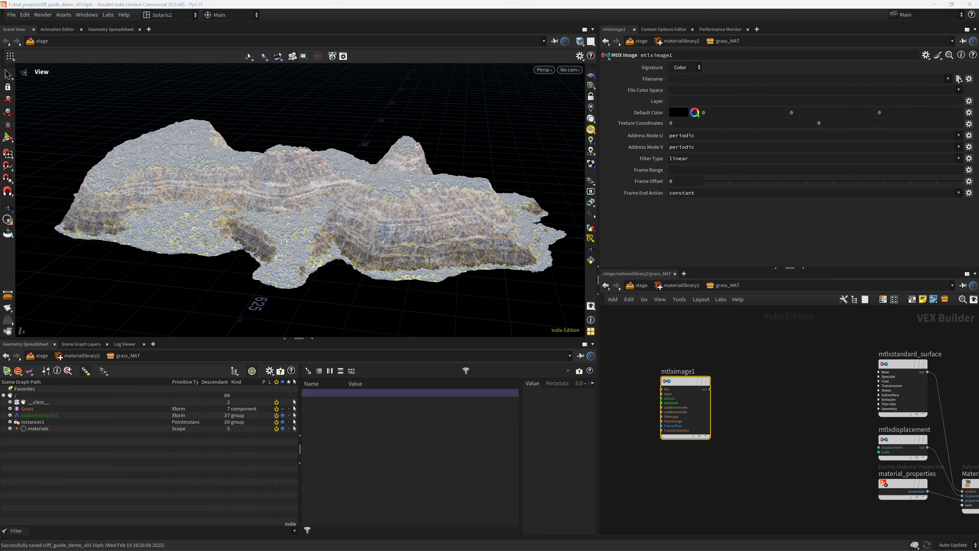
pyautogui.moveTo(622, 340); pyautogui.dragTo(753, 440)
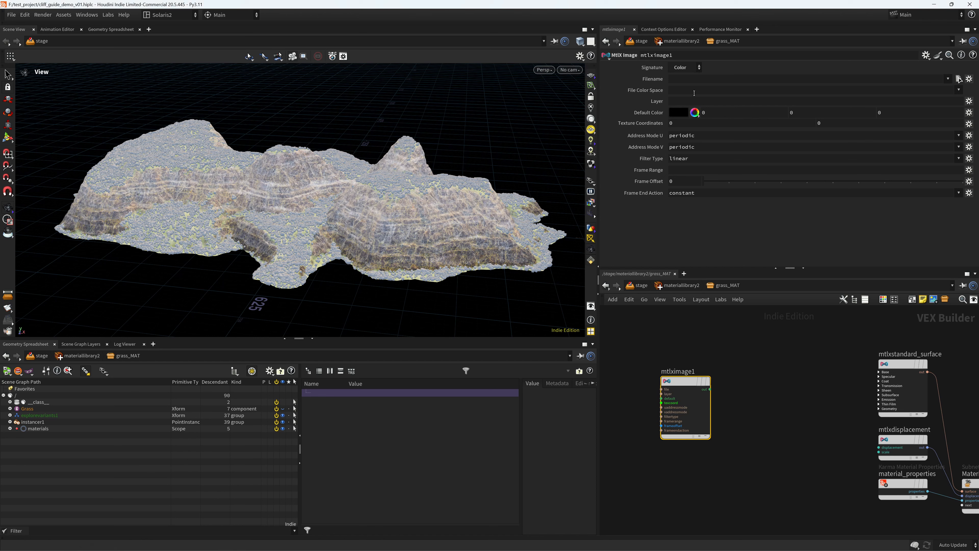
# - Set mtlximage1's texture file to the pasted path of DactylisGlomerata_bb1ly_Albedo_8bit_4096ppm.png
pyautogui.click(700, 80)
pyautogui.hotkey('ctrl', 'v')
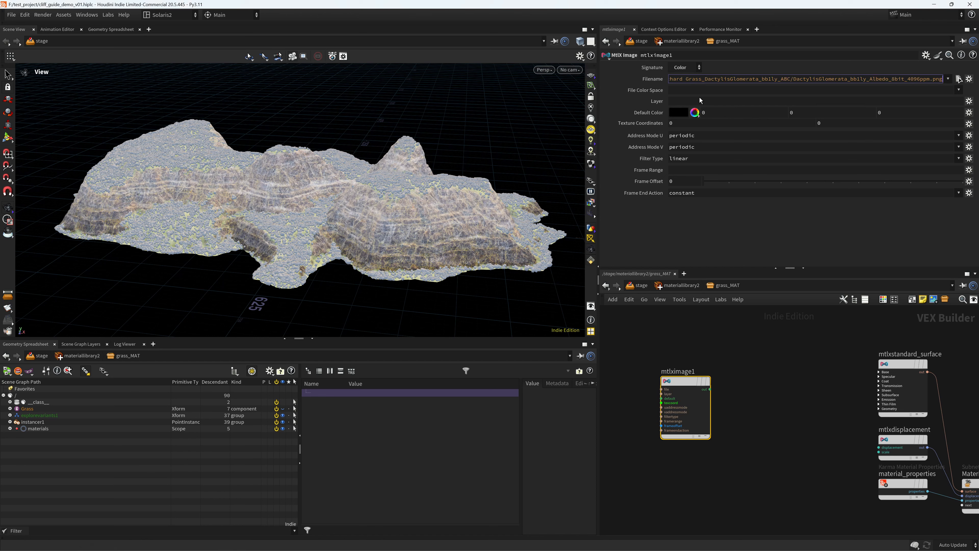
pyautogui.press('Return')
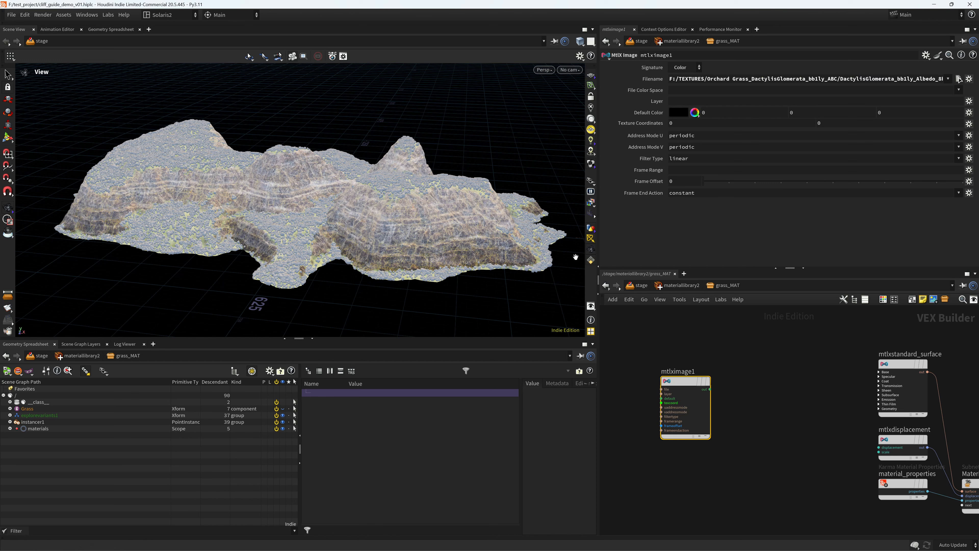
pyautogui.press('h')
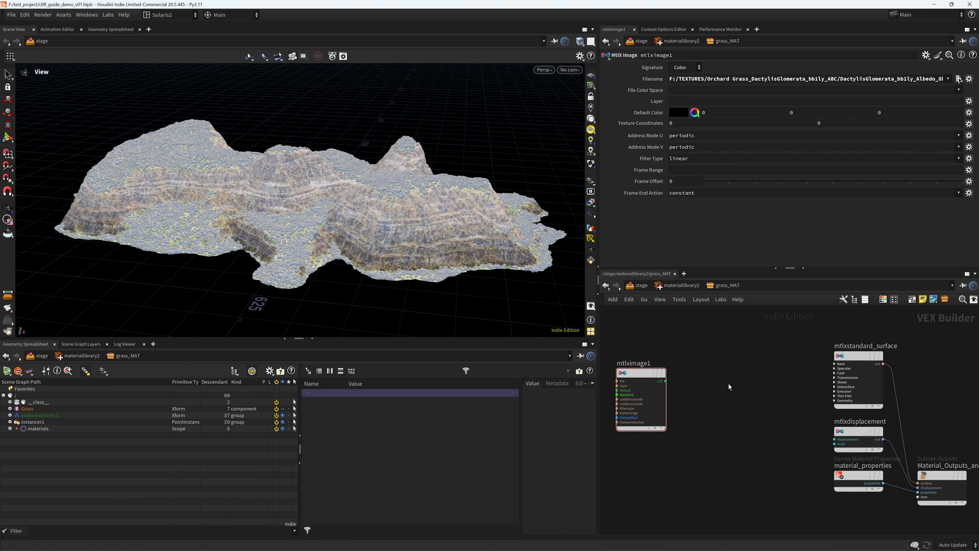
# - Duplicate mtlximage1 below itself with the Float signature and load DactylisGlomerata_bb1ly_Roughness_8bit_4096ppm.png into the copy
pyautogui.moveTo(738, 421); pyautogui.dragTo(741, 405, button='middle')
pyautogui.keyDown('alt'); pyautogui.moveTo(686, 374); pyautogui.dragTo(687, 439); pyautogui.keyUp('alt')
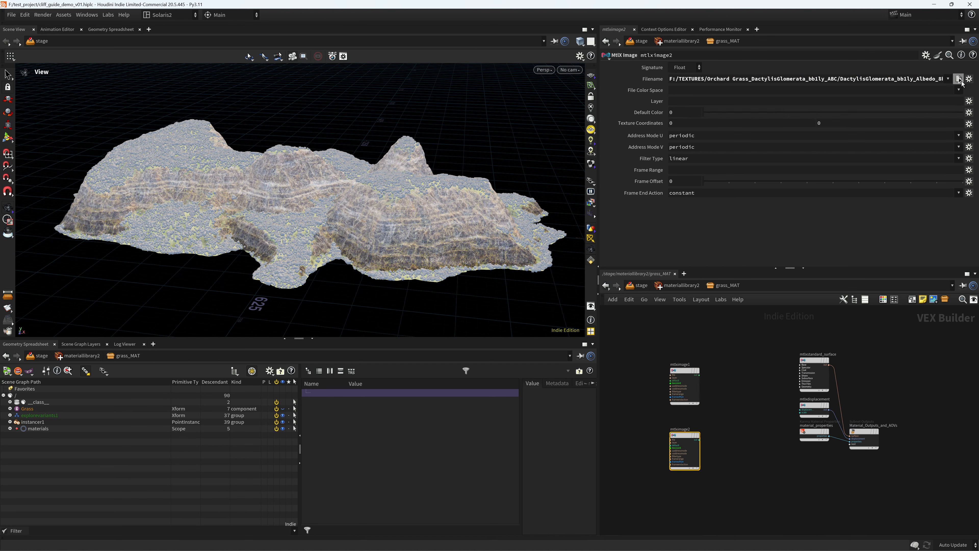
pyautogui.click(958, 79)
pyautogui.click(770, 195)
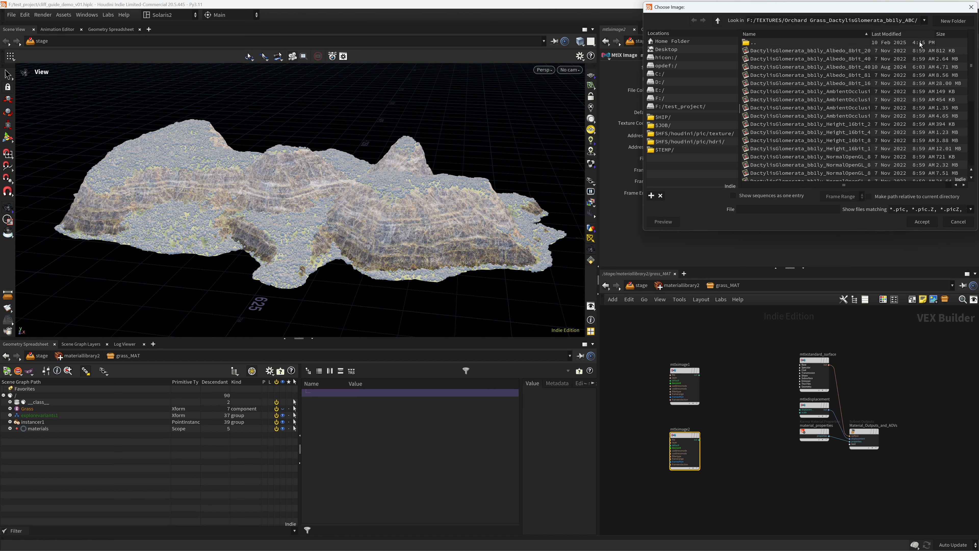
pyautogui.scroll(-5, 966, 146)
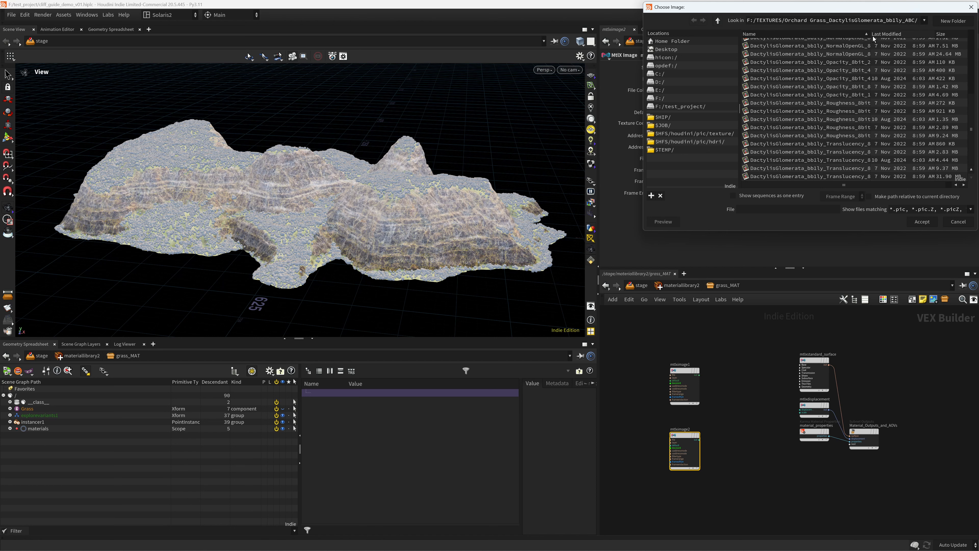
pyautogui.moveTo(872, 34); pyautogui.dragTo(915, 35)
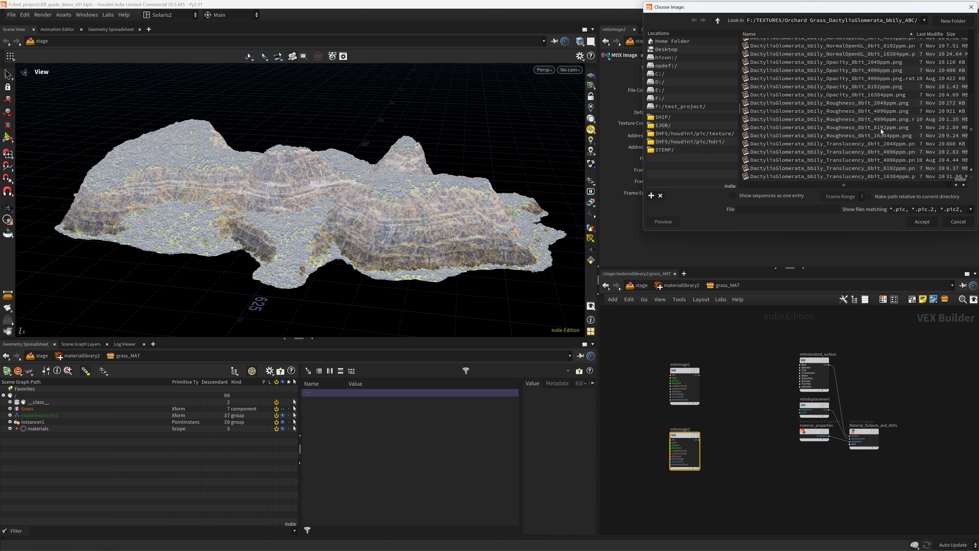
pyautogui.doubleClick(882, 112)
# - Wire the roughness image into specular_roughness and the albedo image into the base color of mtlxstandard_surface
pyautogui.moveTo(637, 343); pyautogui.dragTo(692, 380)
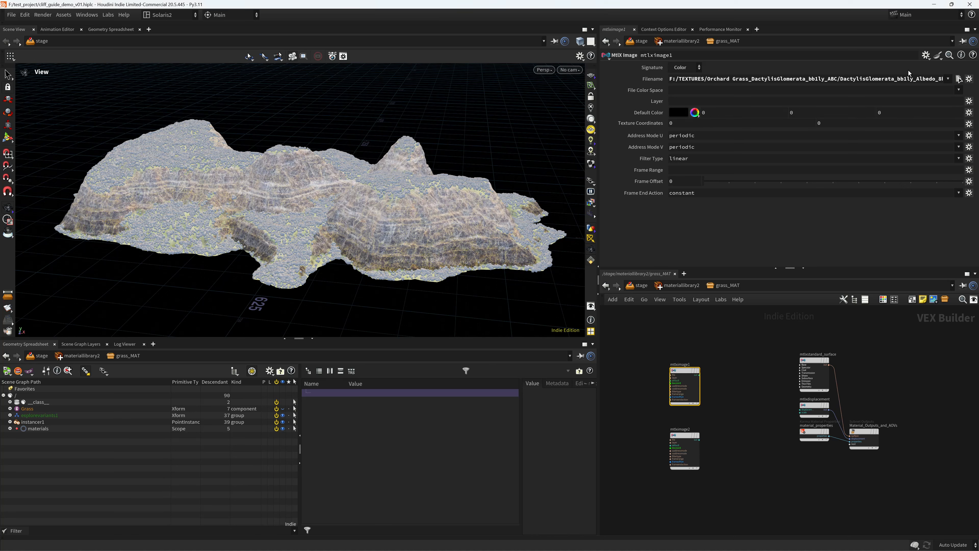
pyautogui.click(684, 435)
pyautogui.scroll(1, 722, 433)
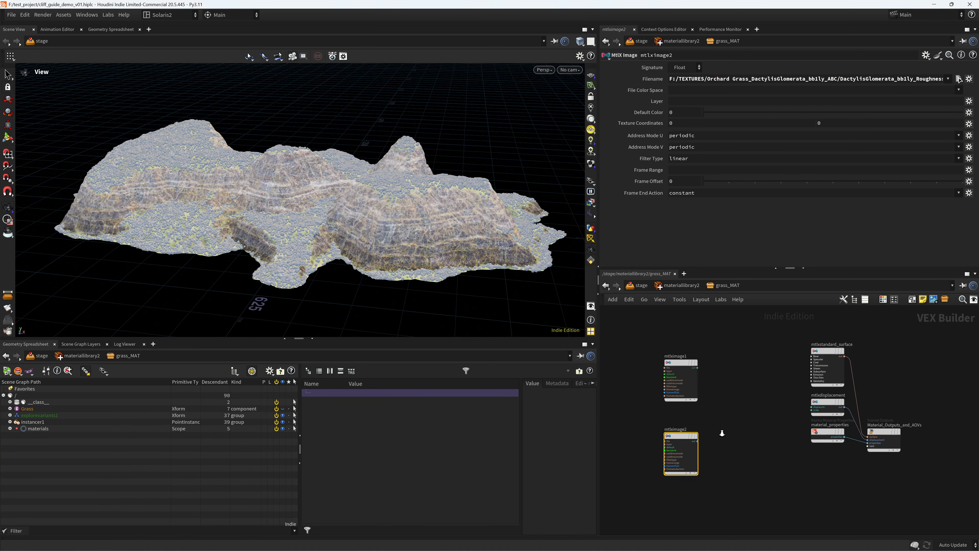
pyautogui.scroll(2, 722, 433)
pyautogui.click(688, 448)
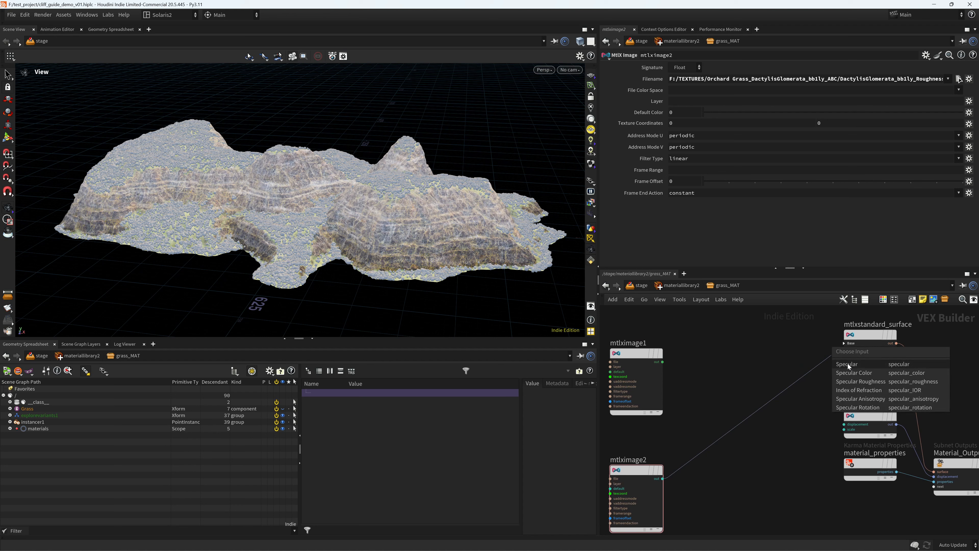
pyautogui.click(844, 362)
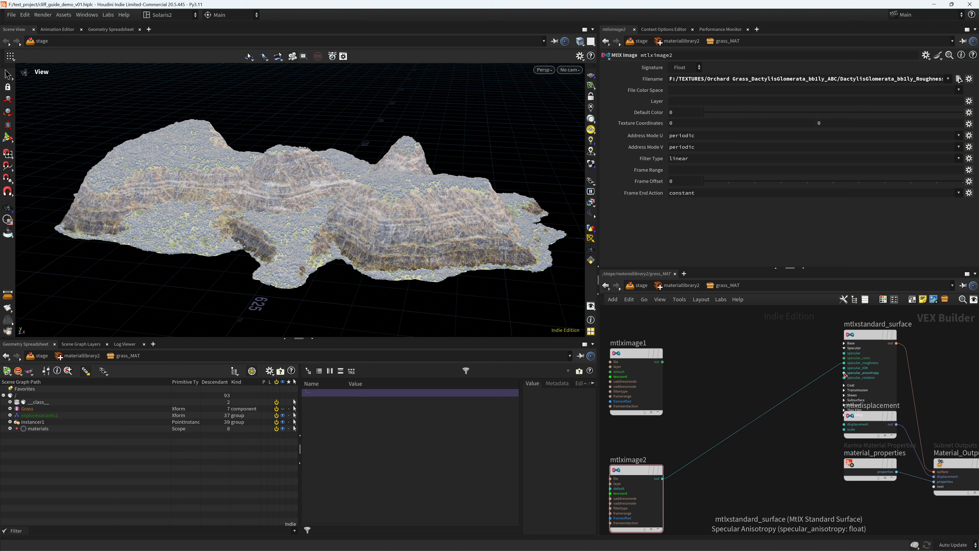
pyautogui.click(662, 362)
pyautogui.click(833, 349)
pyautogui.click(843, 366)
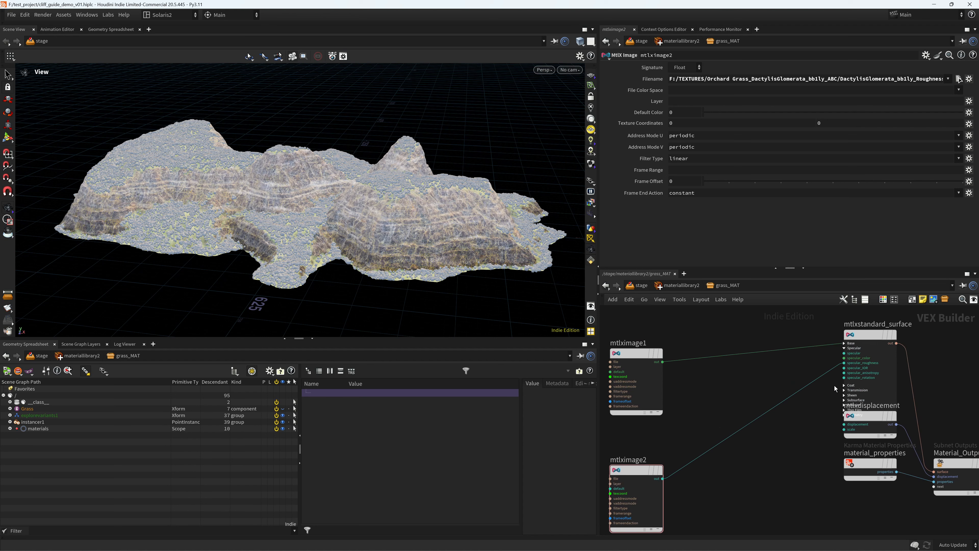
# - Duplicate the roughness image node below itself and set the copy's signature to Color
pyautogui.moveTo(662, 470); pyautogui.dragTo(700, 398, button='middle')
pyautogui.keyDown('alt'); pyautogui.moveTo(673, 402); pyautogui.dragTo(677, 498); pyautogui.keyUp('alt')
pyautogui.moveTo(756, 456); pyautogui.dragTo(745, 359, button='middle')
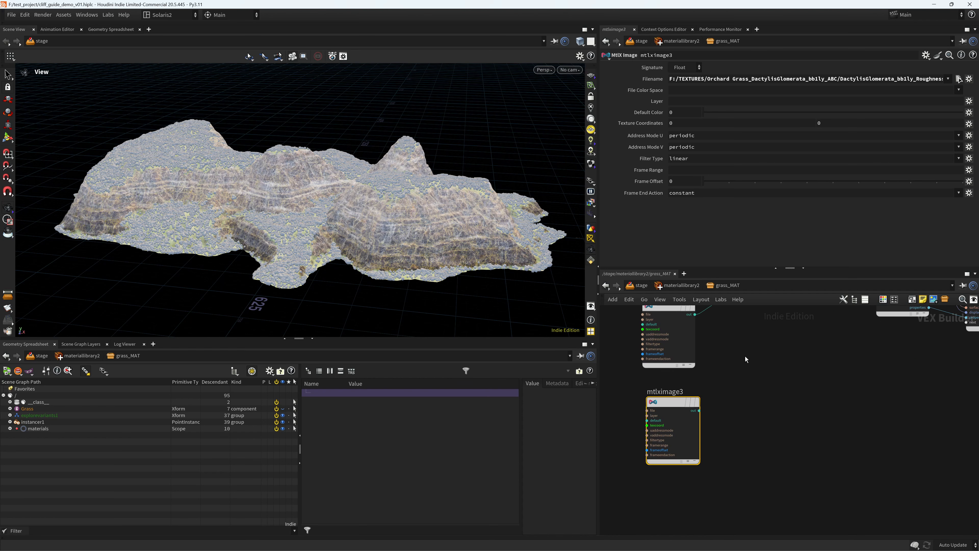
pyautogui.scroll(2, 739, 373)
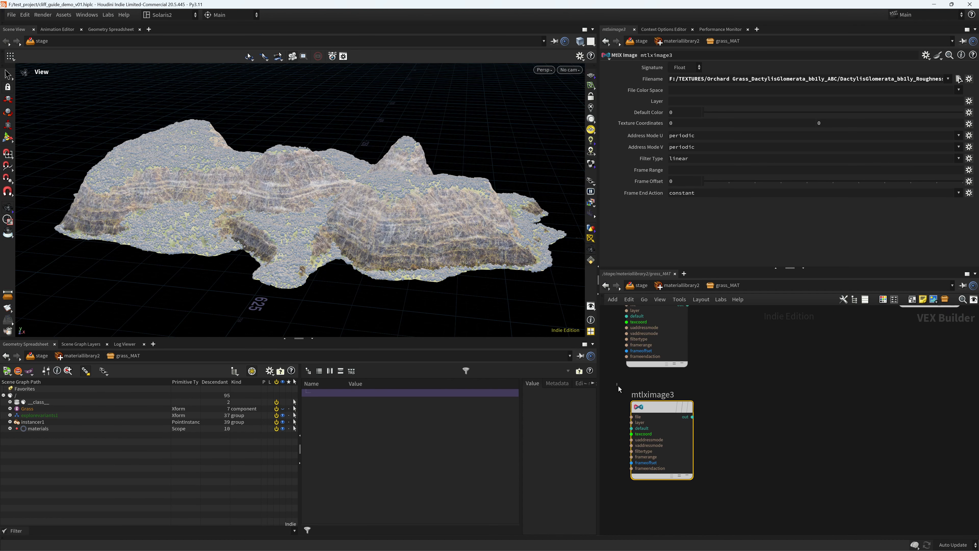
pyautogui.click(686, 67)
pyautogui.click(689, 77)
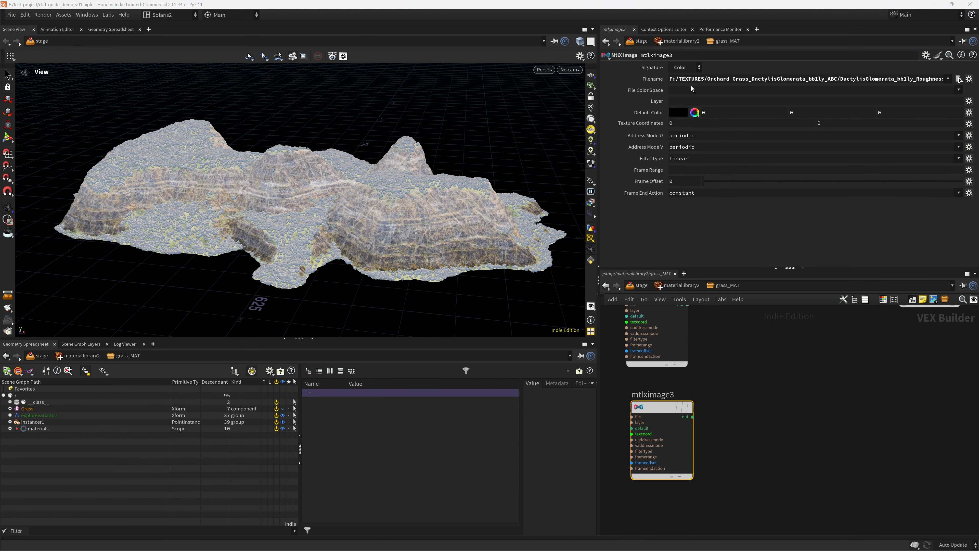
# - Load DactylisGlomerata_bb1ly_Translucency_8bit_4096ppm.png into mtlximage3
pyautogui.click(959, 79)
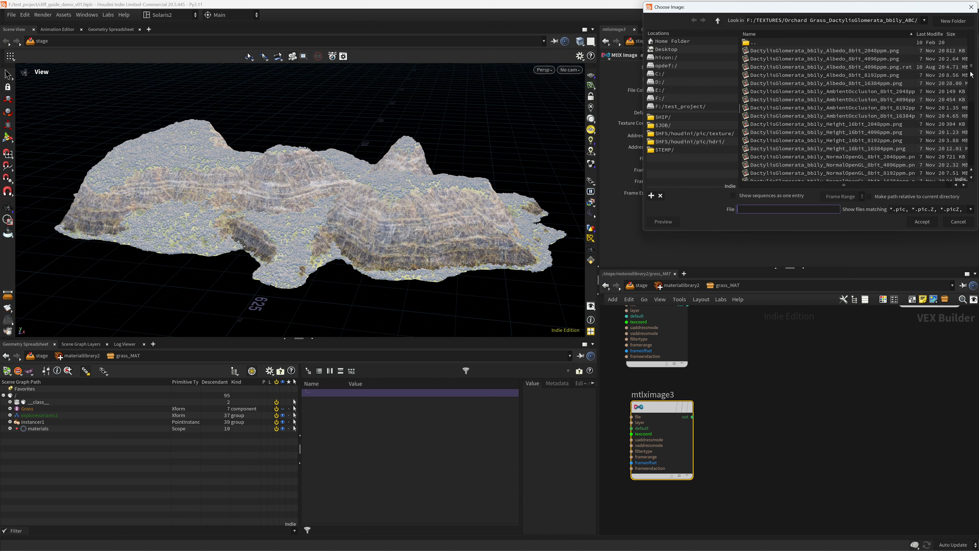
pyautogui.moveTo(971, 74); pyautogui.dragTo(974, 133)
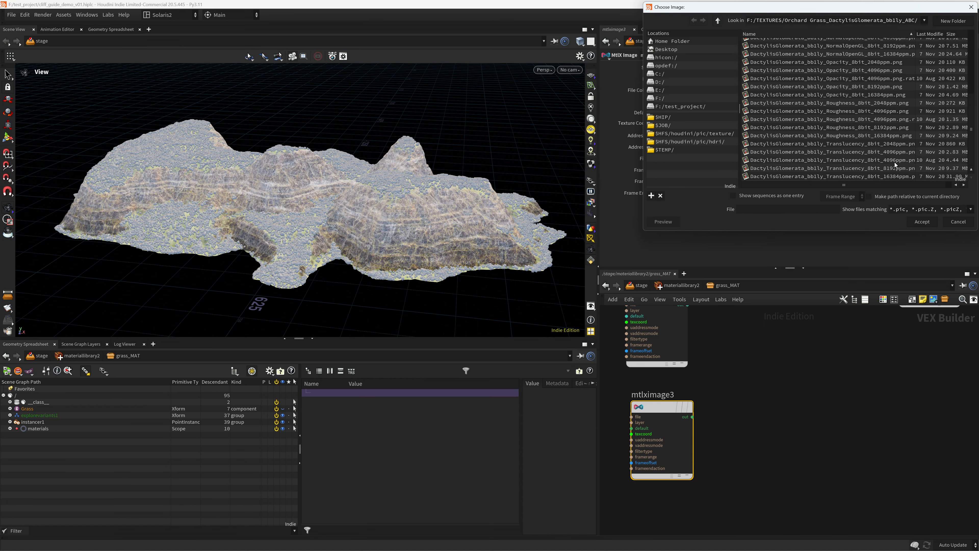
pyautogui.click(896, 153)
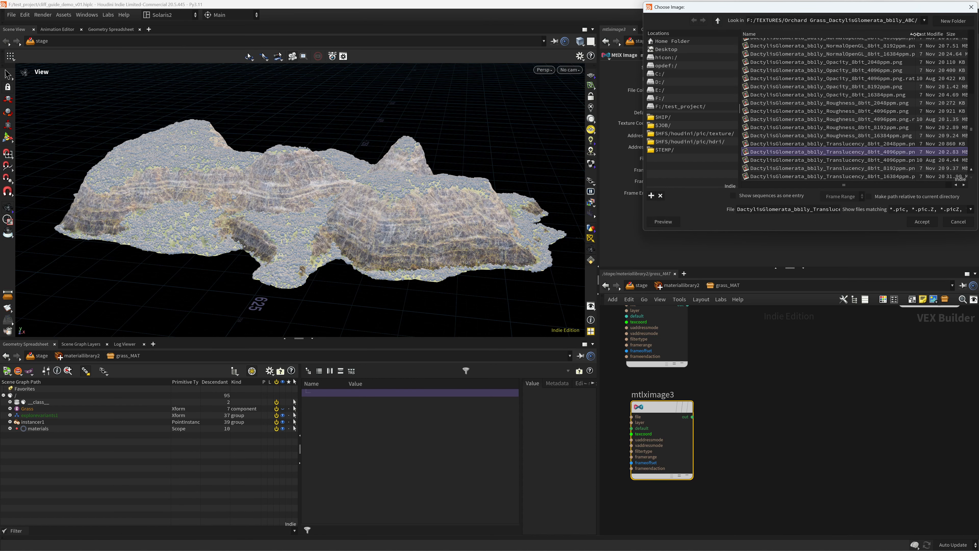
pyautogui.doubleClick(904, 154)
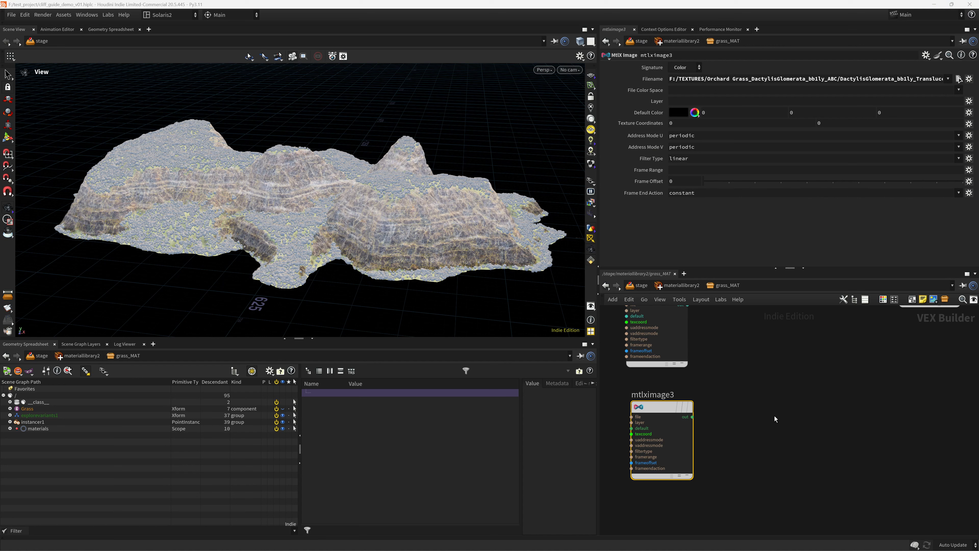
# - Add an MtlX Color Correct node fed by the translucency image
pyautogui.press('Tab')
pyautogui.write('olo')
pyautogui.press('BackSpace')
pyautogui.press('BackSpace')
pyautogui.press('BackSpace')
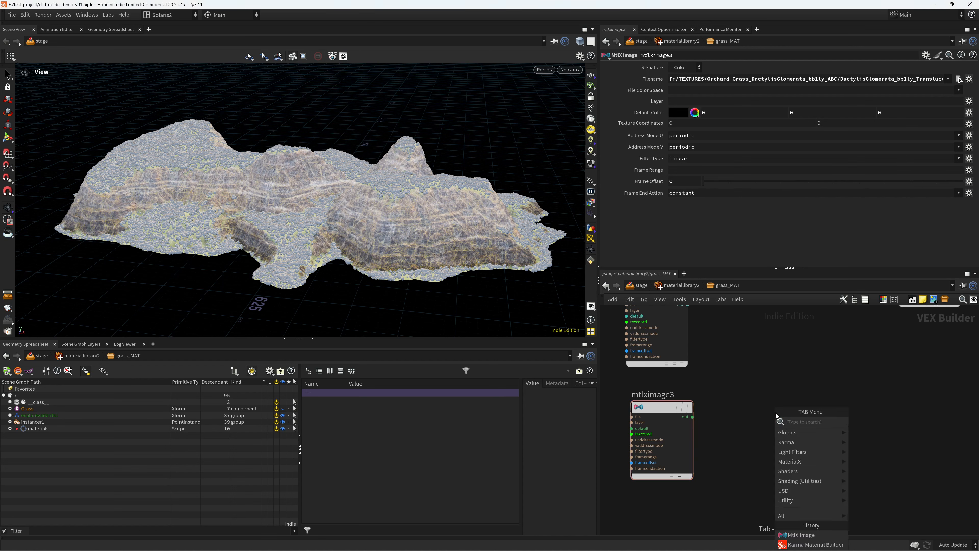
pyautogui.write('colorc')
pyautogui.press('Return')
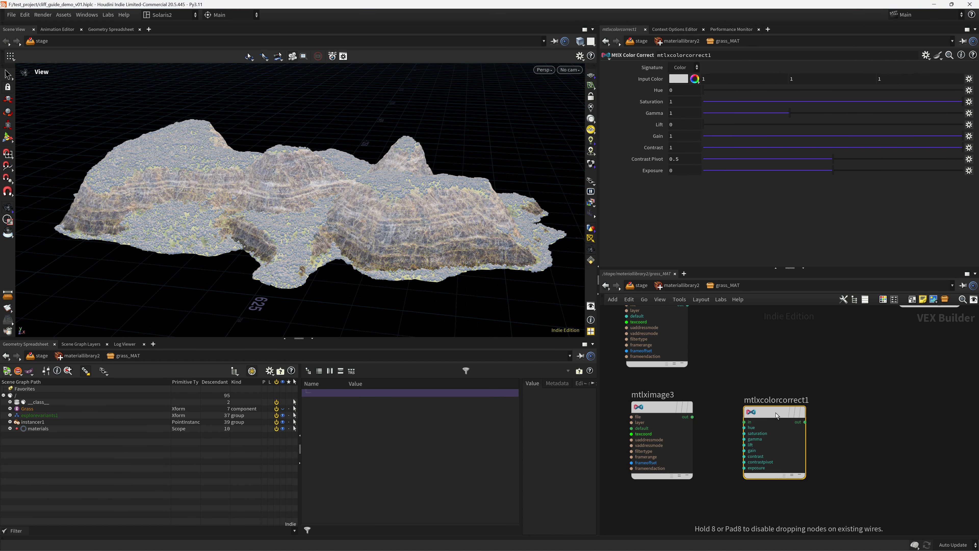
pyautogui.click(776, 412)
pyautogui.click(806, 422)
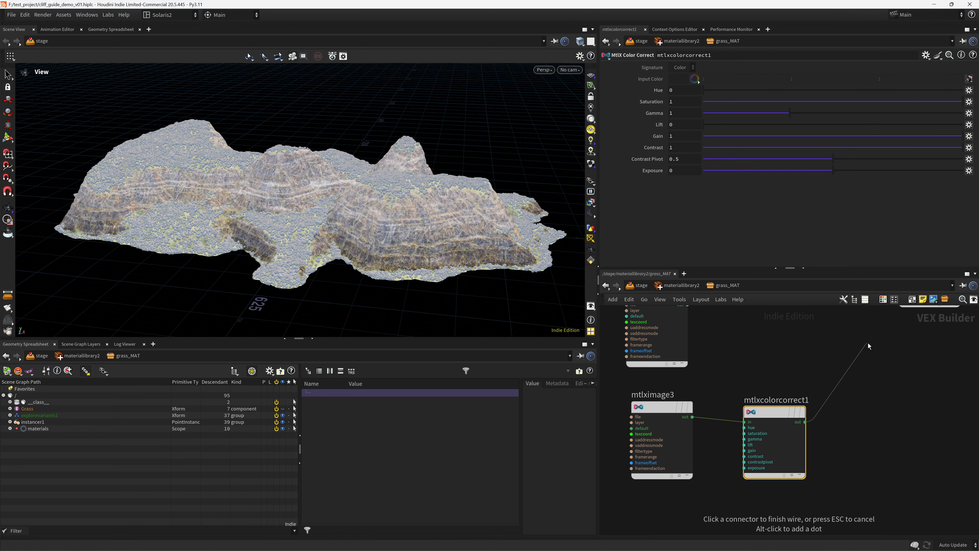
pyautogui.click(728, 399)
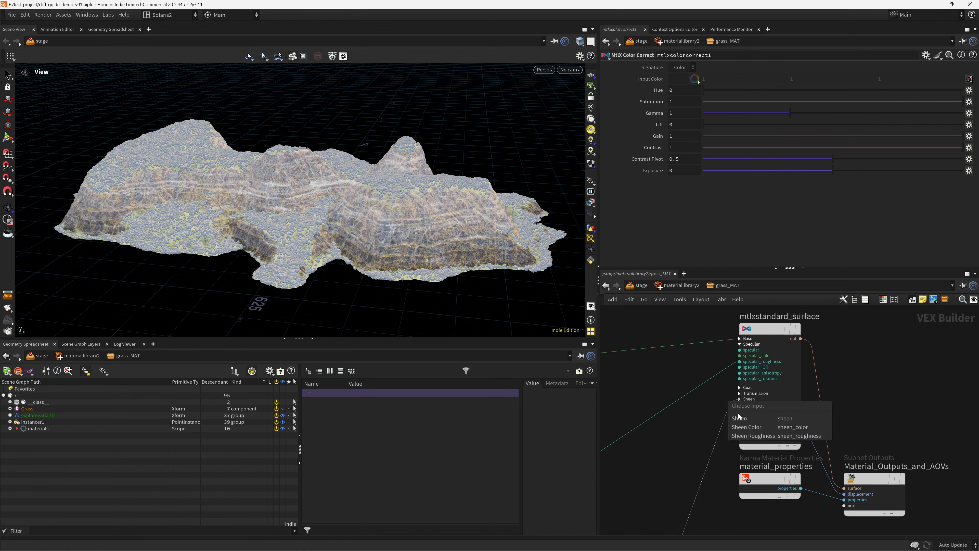
pyautogui.click(734, 451)
# - Move the displacement, material properties and material output nodes down, clear of the expanded mtlxstandard_surface
pyautogui.moveTo(768, 426); pyautogui.dragTo(768, 441)
pyautogui.scroll(-3, 902, 433)
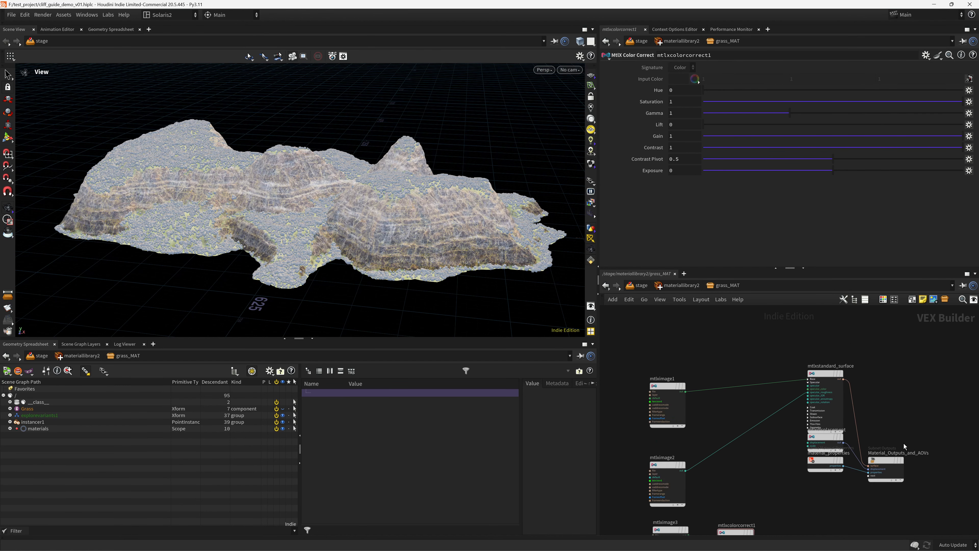
pyautogui.moveTo(901, 433); pyautogui.dragTo(886, 418, button='middle')
pyautogui.moveTo(893, 418); pyautogui.dragTo(791, 502)
pyautogui.moveTo(807, 422); pyautogui.dragTo(826, 476)
# - Wire the mtlxcolorcorrect1 output into the subsurface color input of mtlxstandard_surface
pyautogui.moveTo(738, 481); pyautogui.dragTo(734, 417, button='middle')
pyautogui.scroll(2, 734, 427)
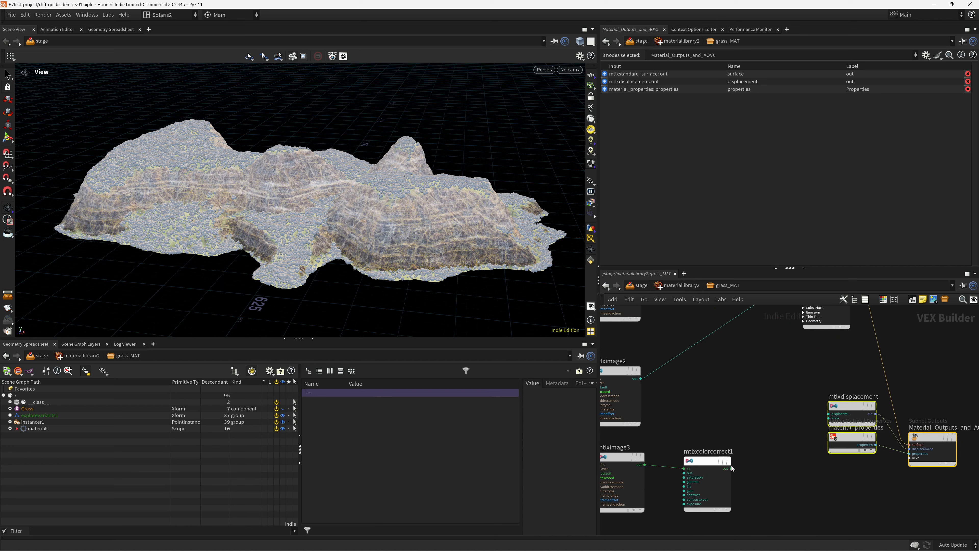
pyautogui.click(733, 468)
pyautogui.moveTo(780, 373); pyautogui.dragTo(686, 492, button='middle')
pyautogui.scroll(3, 684, 463)
pyautogui.click(716, 383)
pyautogui.click(707, 414)
pyautogui.click(707, 478)
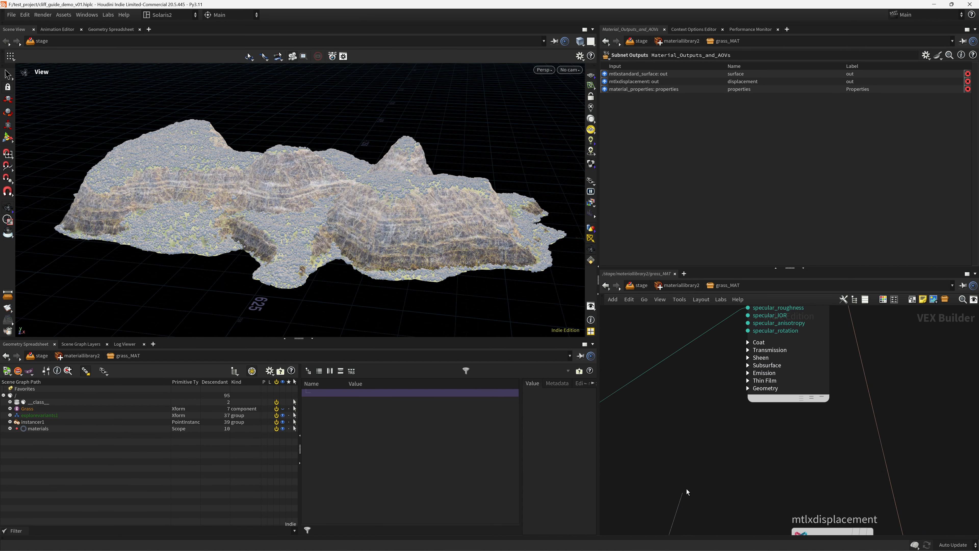
pyautogui.click(740, 366)
pyautogui.click(778, 397)
# - Set the Subsurface amount of mtlxstandard_surface to 0.5
pyautogui.moveTo(720, 354); pyautogui.dragTo(678, 465, button='middle')
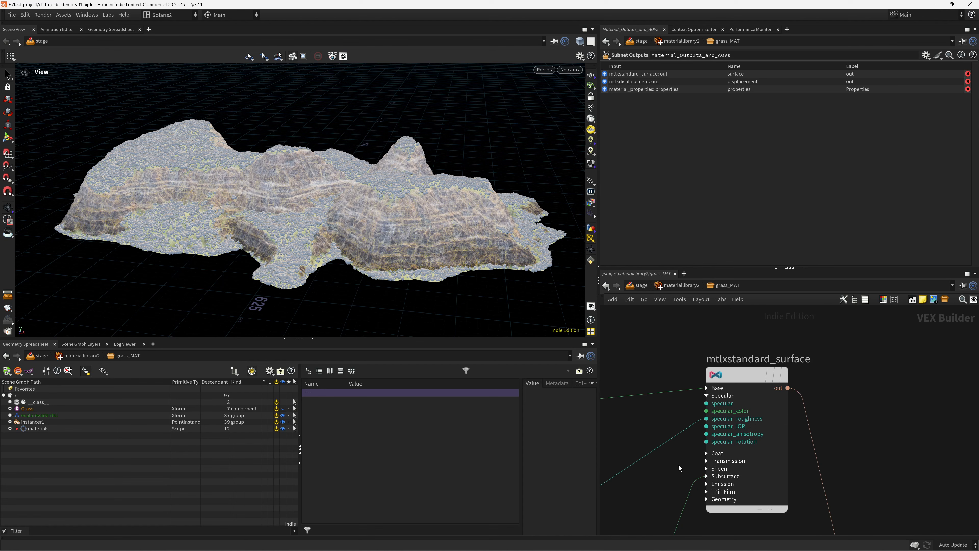
pyautogui.click(778, 420)
pyautogui.click(621, 185)
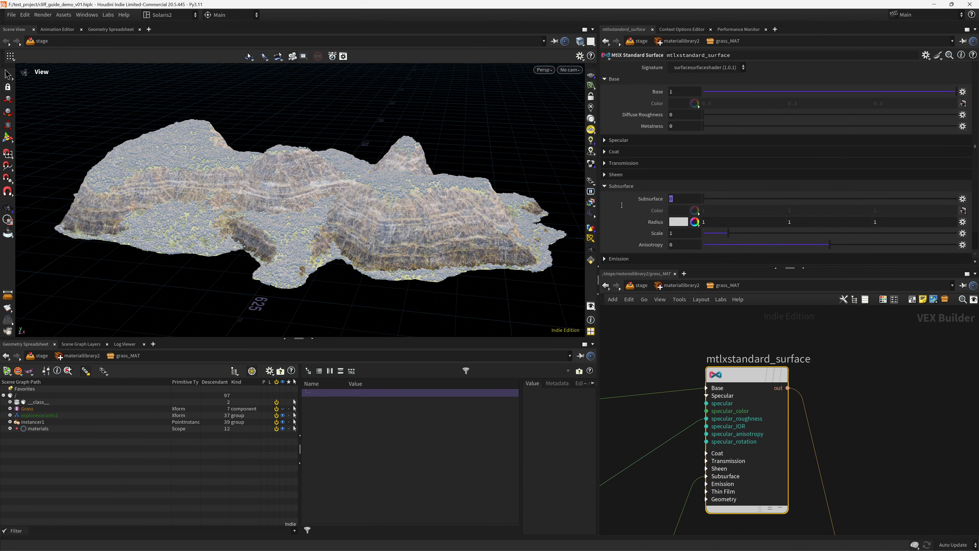
pyautogui.click(671, 198)
pyautogui.write('.5')
pyautogui.press('Return')
# - Enable Thin Walled in the Geometry settings of mtlxstandard_surface and save the scene
pyautogui.click(621, 186)
pyautogui.click(634, 220)
pyautogui.scroll(-5, 721, 343)
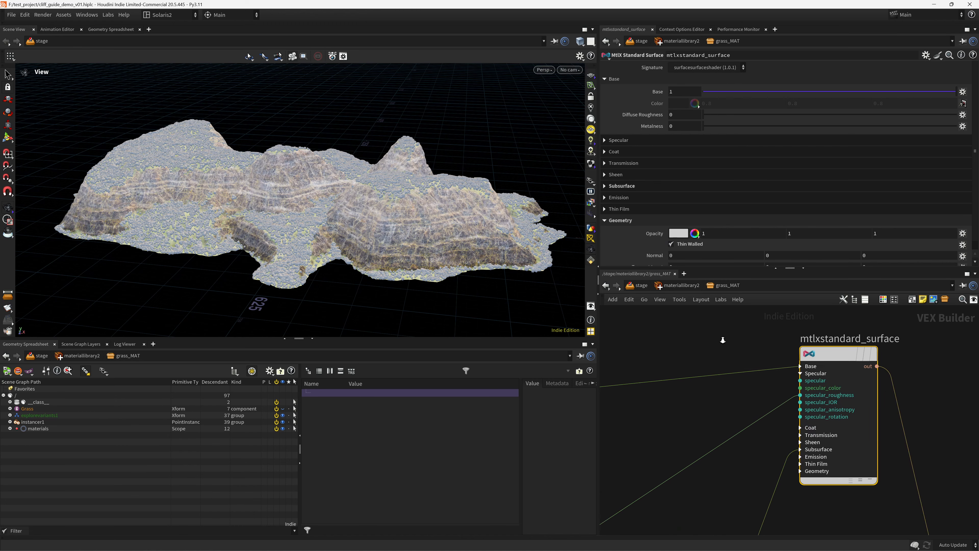
pyautogui.hotkey('ctrl', 's')
# - Create a reference copy of mtlxcolorcorrect1 between mtlximage1 and mtlxstandard_surface
pyautogui.scroll(-1, 718, 373)
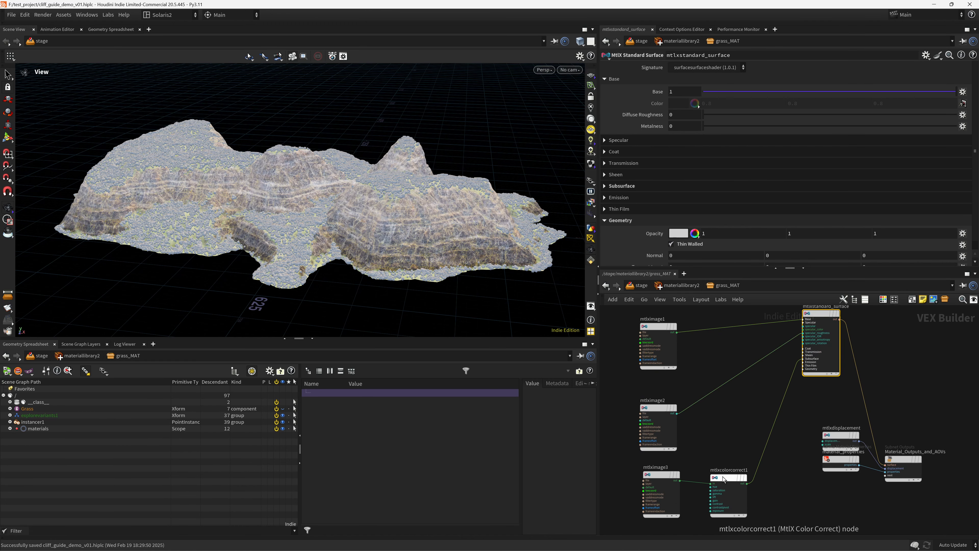
pyautogui.moveTo(724, 481); pyautogui.dragTo(723, 342)
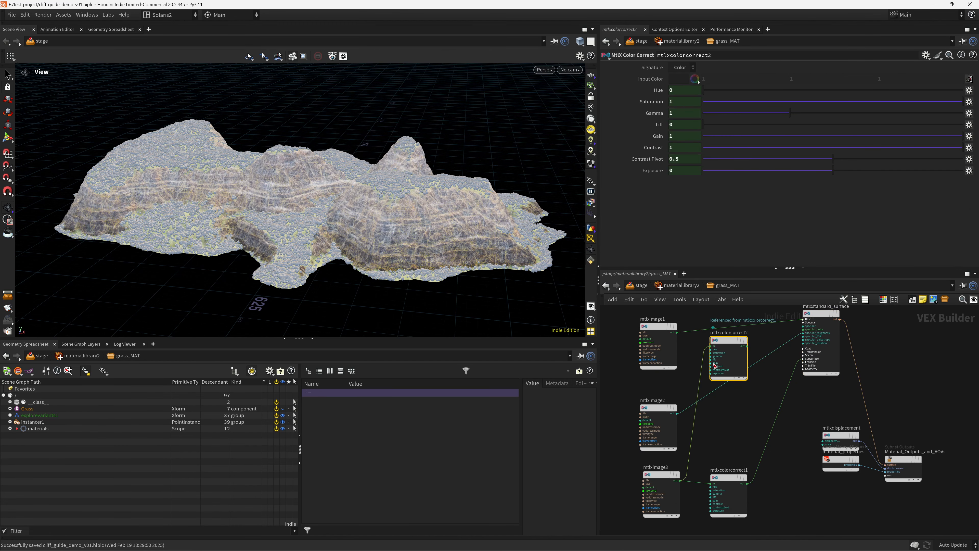
pyautogui.scroll(3, 693, 349)
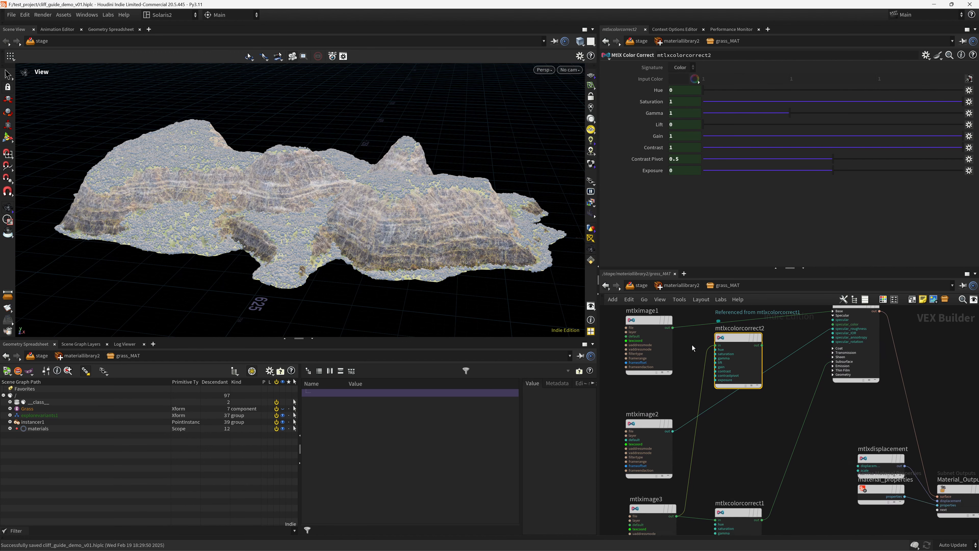
# - Wire mtlximage1 into mtlxcolorcorrect2 and connect its output to the base color input of mtlxstandard_surface
pyautogui.moveTo(657, 361); pyautogui.dragTo(719, 351)
pyautogui.click(744, 377)
pyautogui.click(815, 343)
pyautogui.click(828, 368)
pyautogui.scroll(-2, 688, 442)
pyautogui.moveTo(688, 442); pyautogui.dragTo(706, 376, button='middle')
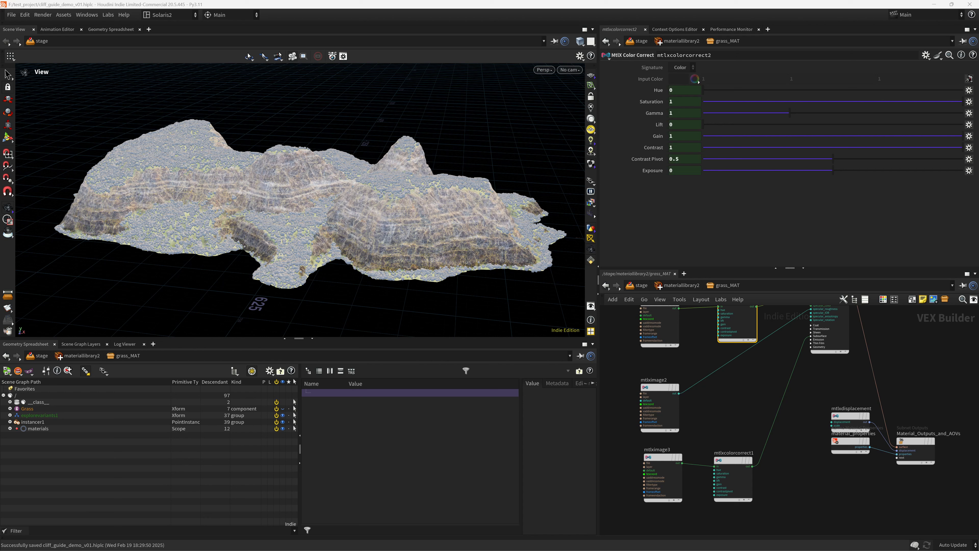
pyautogui.moveTo(747, 377); pyautogui.dragTo(718, 419, button='middle')
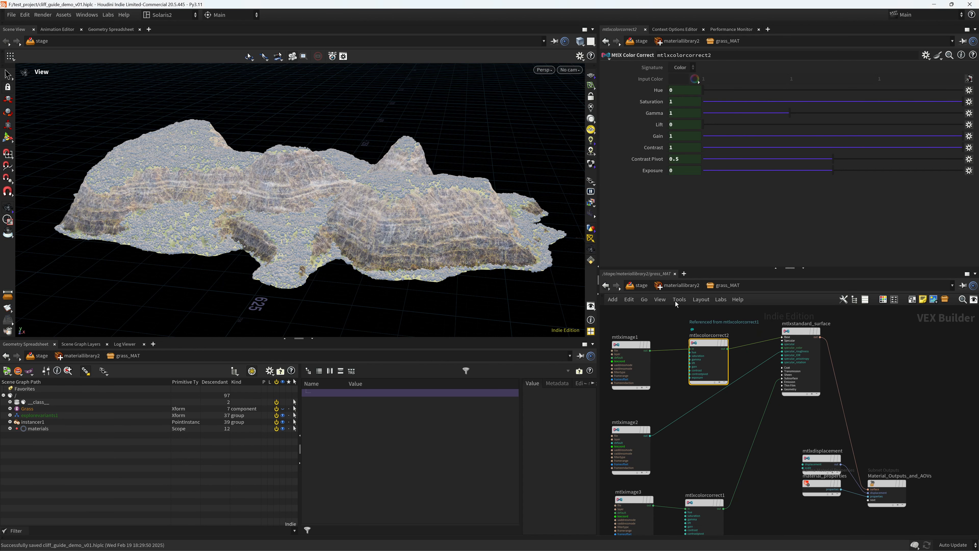
# - Auto-fill the materials of materiallibrary2 with grass_MAT and assign it to geometry using the geometry path *
pyautogui.click(677, 286)
pyautogui.click(643, 286)
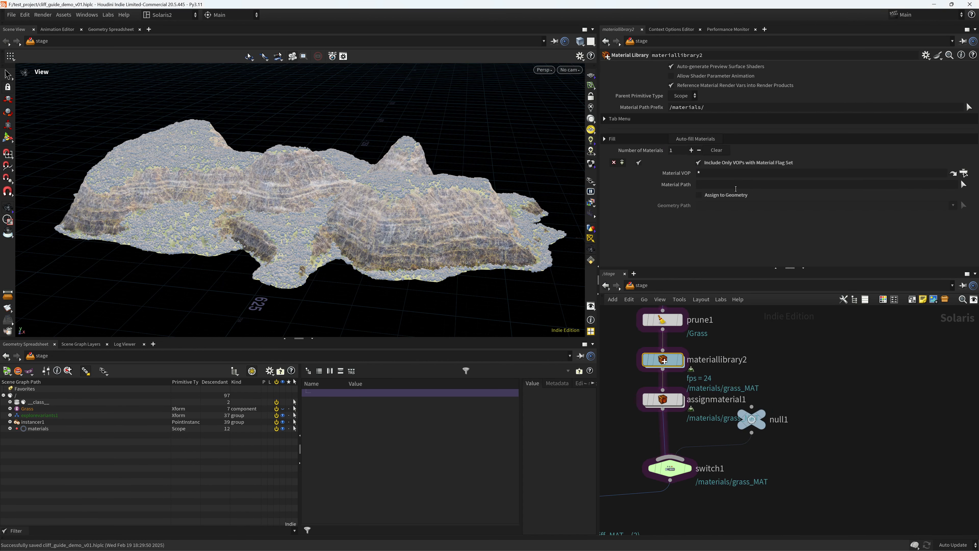
pyautogui.click(698, 140)
pyautogui.click(698, 195)
pyautogui.click(715, 205)
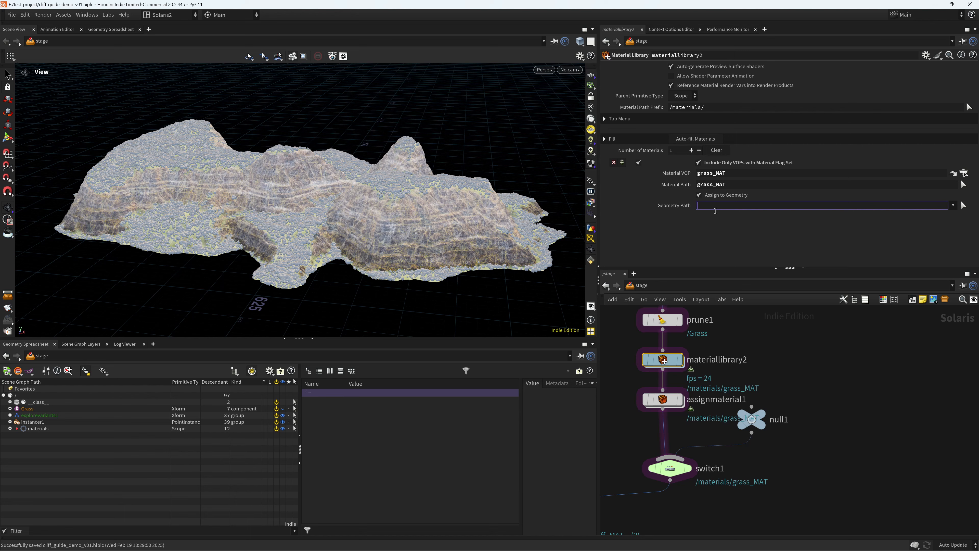
pyautogui.write('*')
pyautogui.press('Return')
pyautogui.scroll(10, 449, 214)
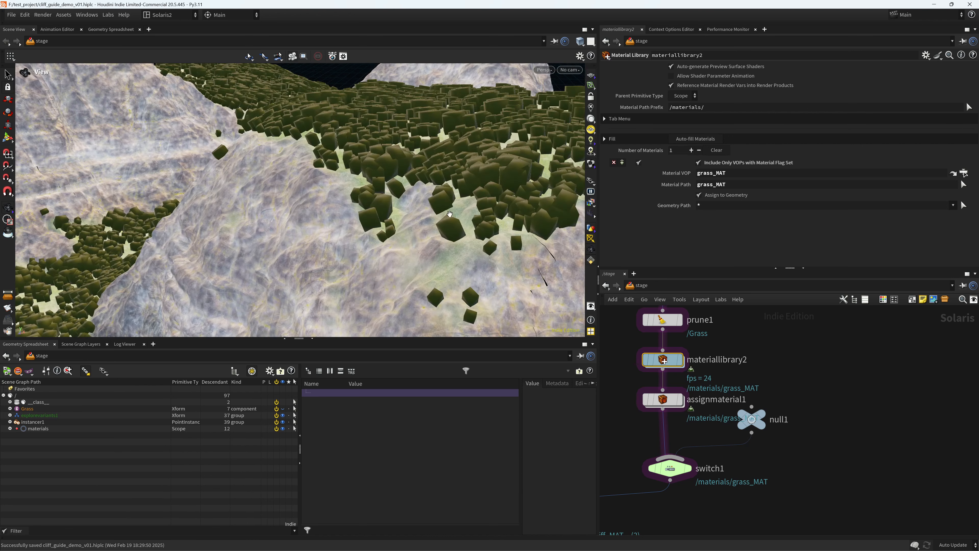
pyautogui.scroll(-8, 449, 213)
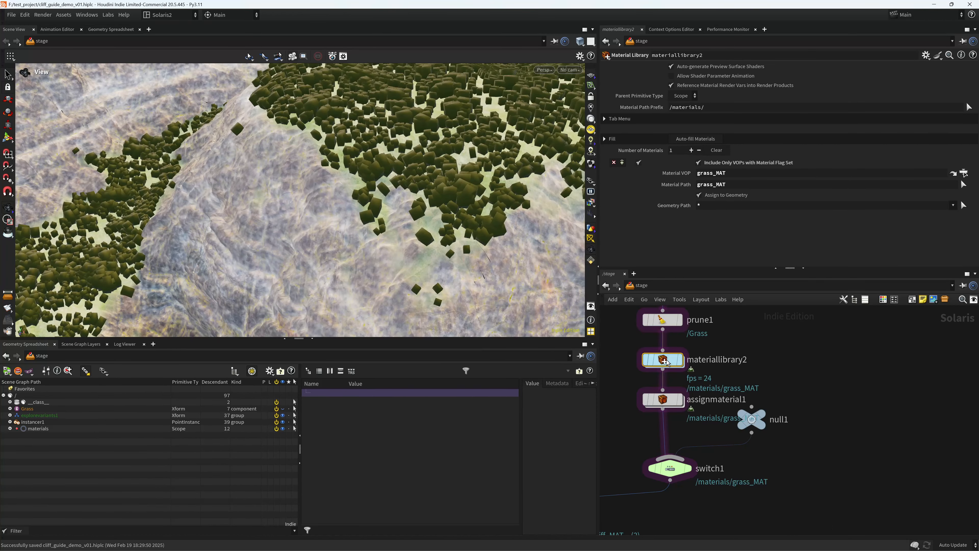
# - Add a USD Preview Material Builder beside grass_MAT inside materiallibrary2
pyautogui.doubleClick(667, 361)
pyautogui.press('Tab')
pyautogui.write('usd')
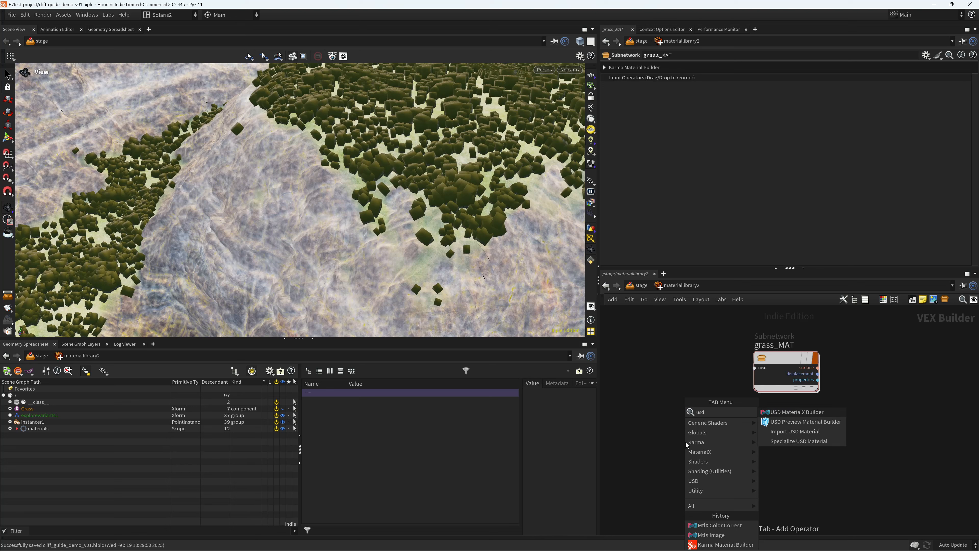
pyautogui.write('p')
pyautogui.press('Return')
pyautogui.click(686, 442)
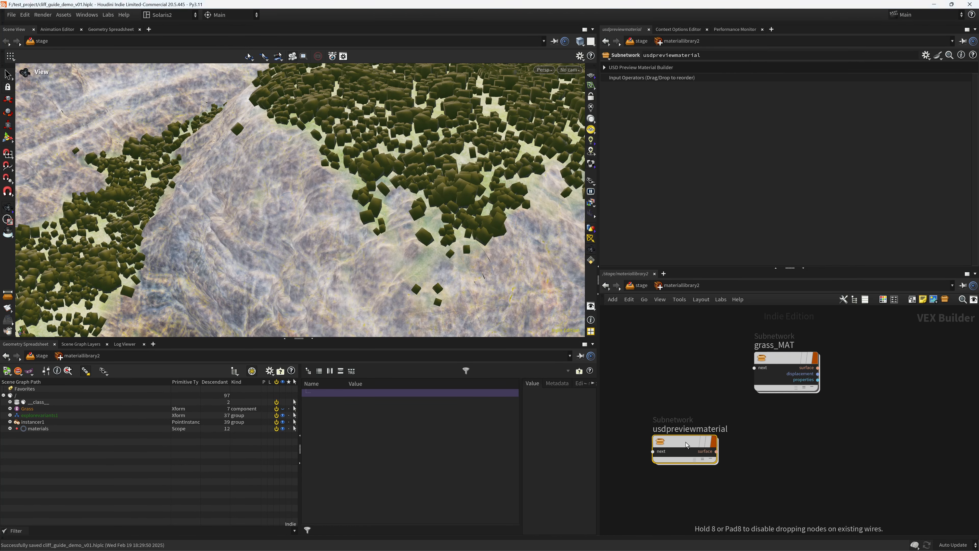
# - Inspect the diffuse color of the usdpreviewsurface inside the usdpreviewmaterial network
pyautogui.doubleClick(685, 442)
pyautogui.click(809, 344)
pyautogui.click(678, 85)
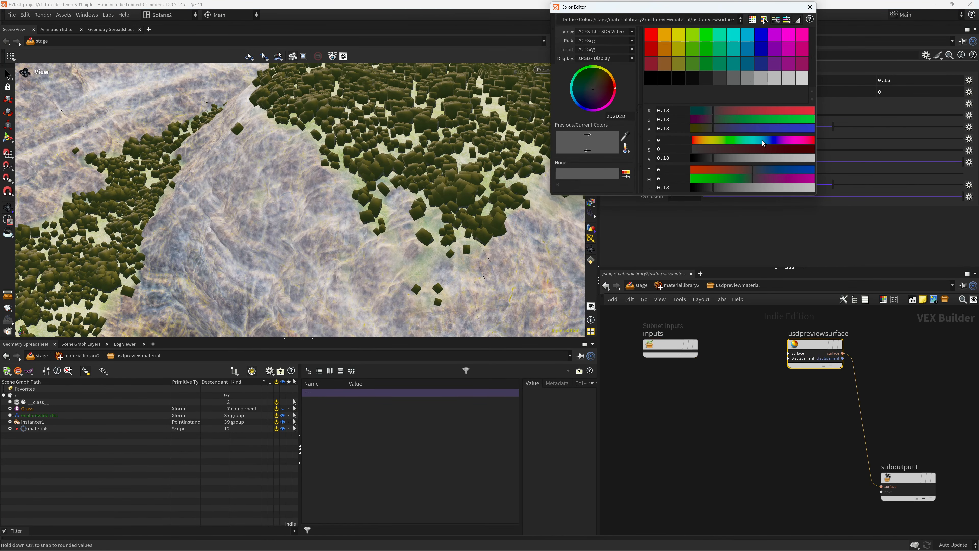
pyautogui.click(810, 7)
pyautogui.press('u')
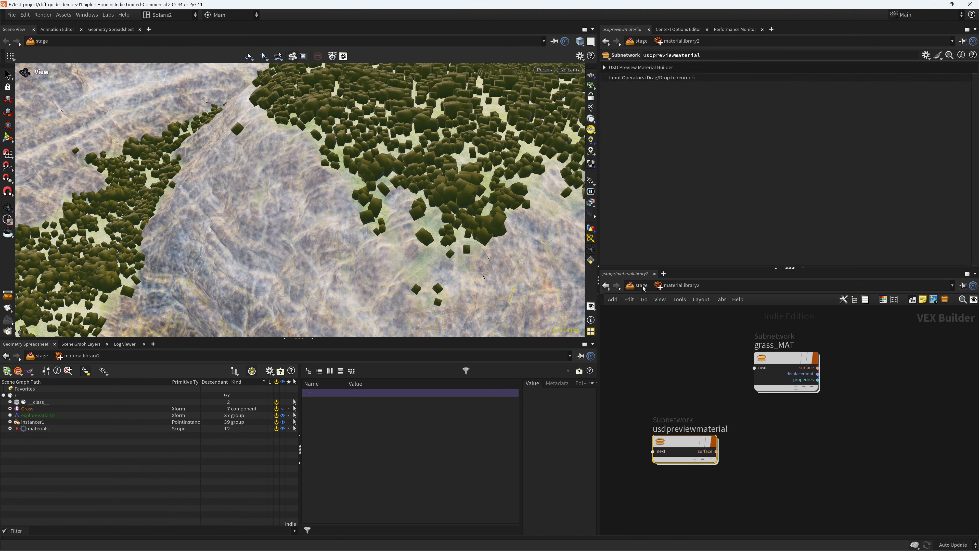
# - Back at stage level, set the material path of assignmaterial1 to /materials/usdpreviewmaterial
pyautogui.click(641, 285)
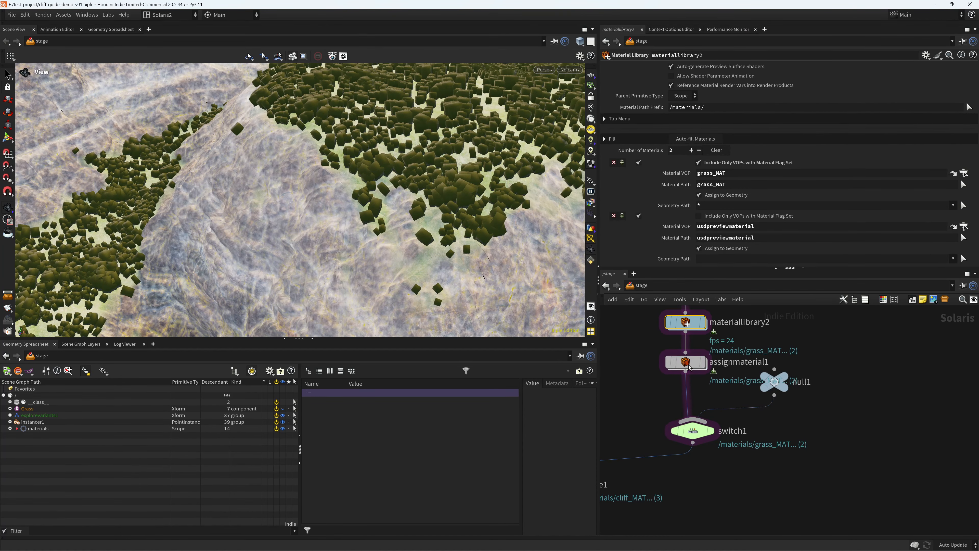
pyautogui.click(688, 367)
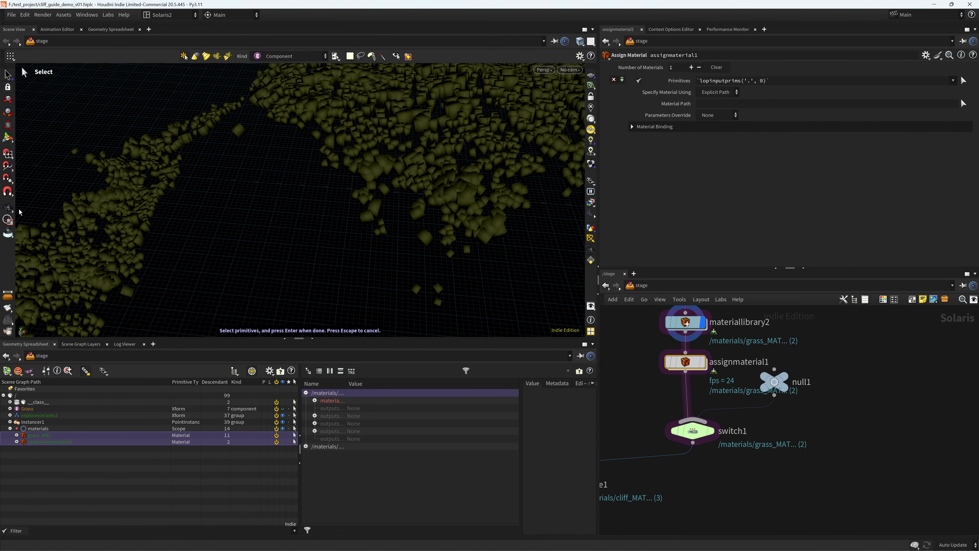
pyautogui.press('Escape')
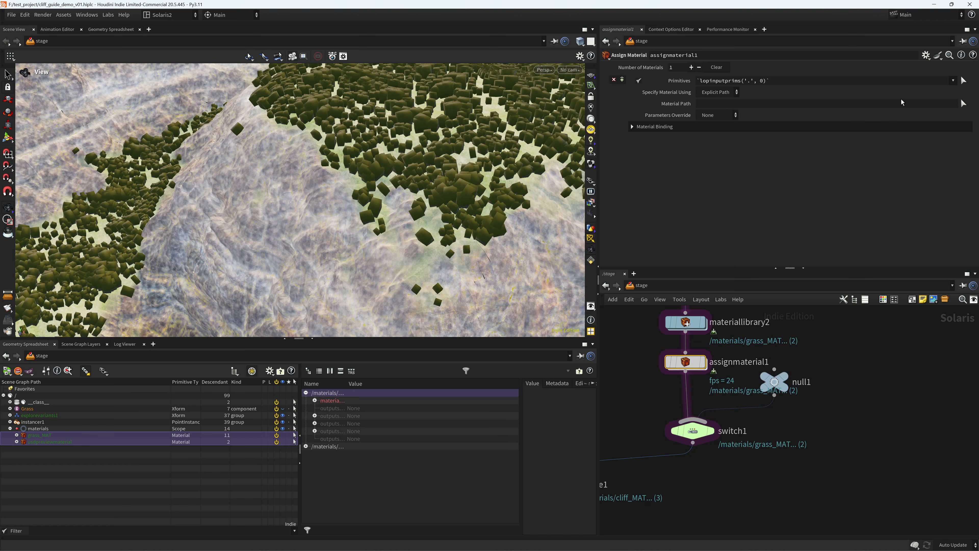
pyautogui.click(964, 103)
pyautogui.click(767, 74)
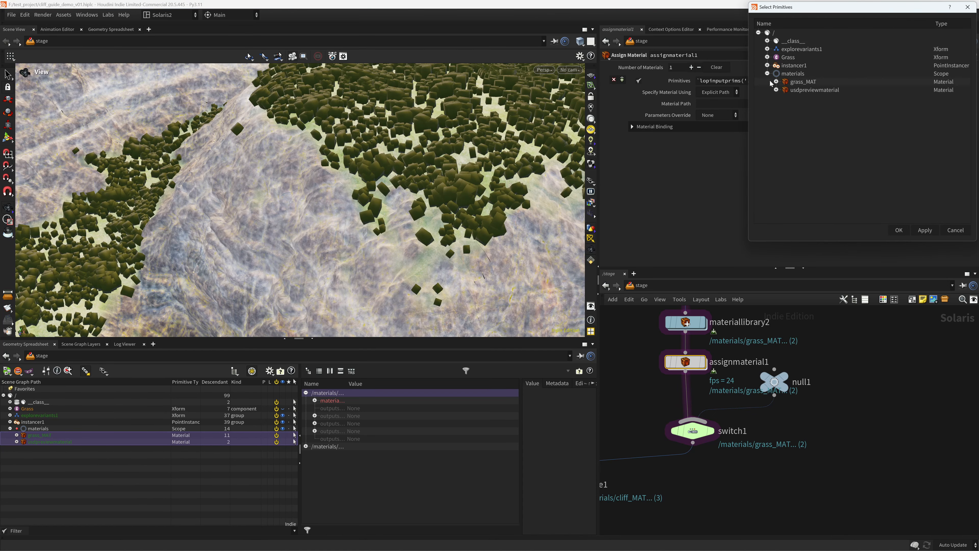
pyautogui.click(812, 90)
pyautogui.click(899, 230)
# - Set the material binding purpose of assignmaterial1 to Preview Render and its Primitives to *
pyautogui.click(670, 127)
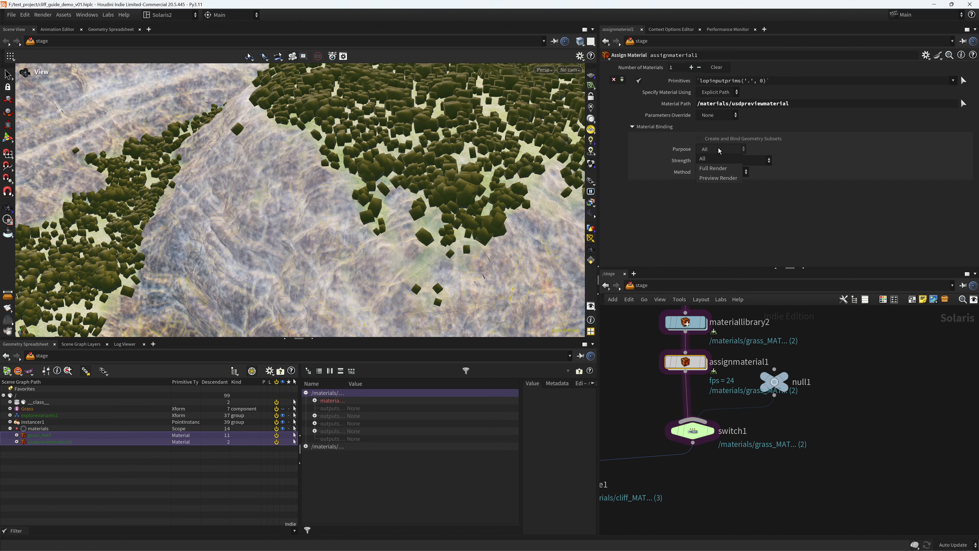
pyautogui.click(718, 177)
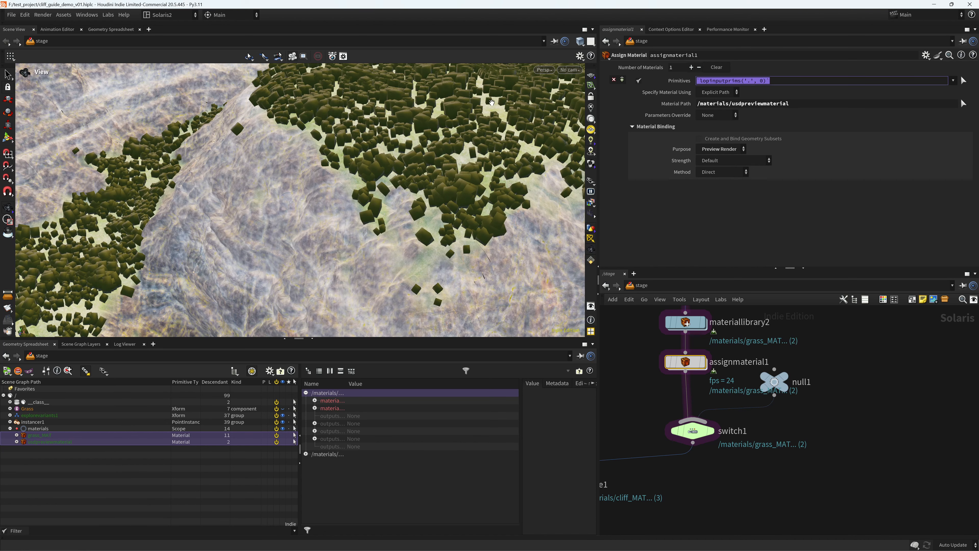
pyautogui.write('*')
pyautogui.press('Return')
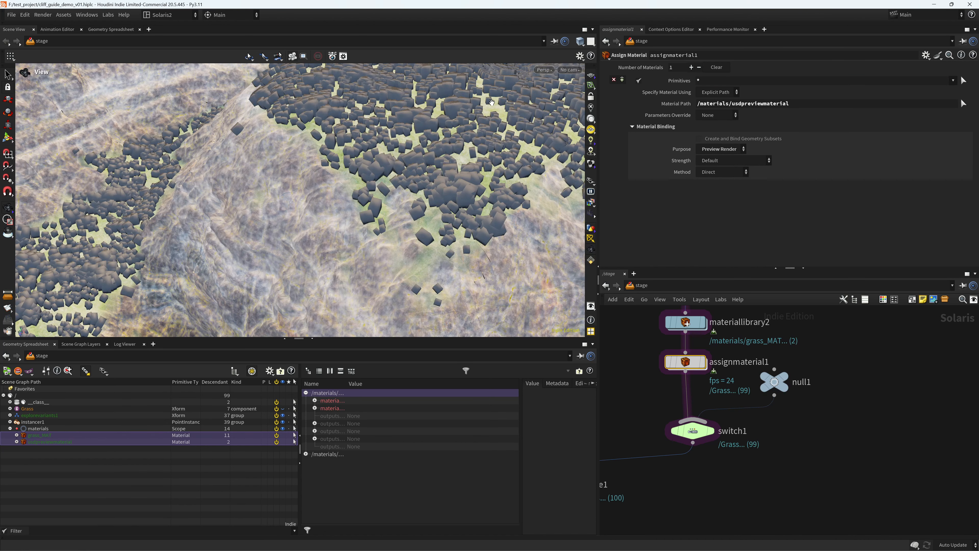
# - Examine the preview material on the grass instances across the cliff and the nodes down to the merge
pyautogui.moveTo(404, 222); pyautogui.dragTo(318, 196, button='right')
pyautogui.moveTo(318, 197); pyautogui.dragTo(344, 210)
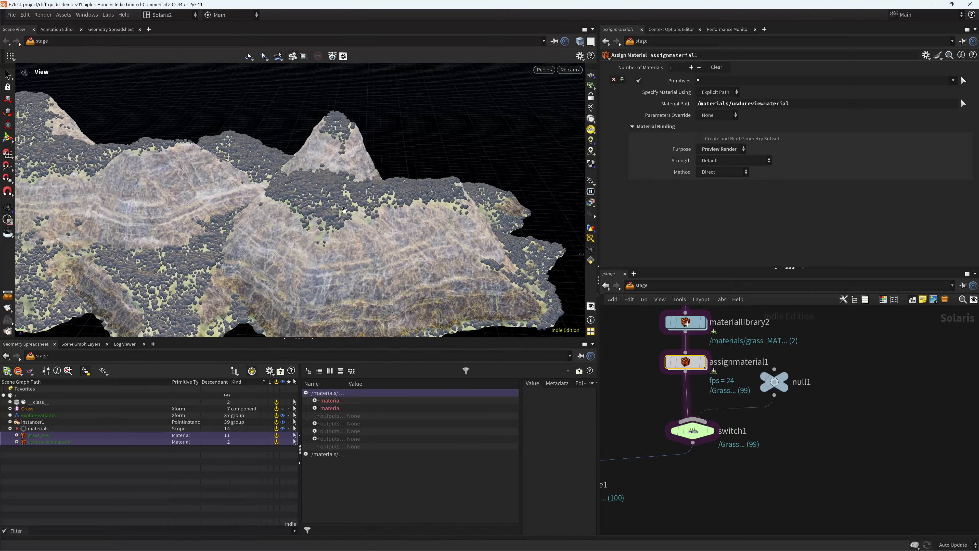
pyautogui.moveTo(344, 210); pyautogui.dragTo(352, 194, button='middle')
pyautogui.moveTo(352, 194); pyautogui.dragTo(380, 193, button='right')
pyautogui.scroll(-3, 797, 444)
pyautogui.moveTo(798, 444); pyautogui.dragTo(819, 411, button='middle')
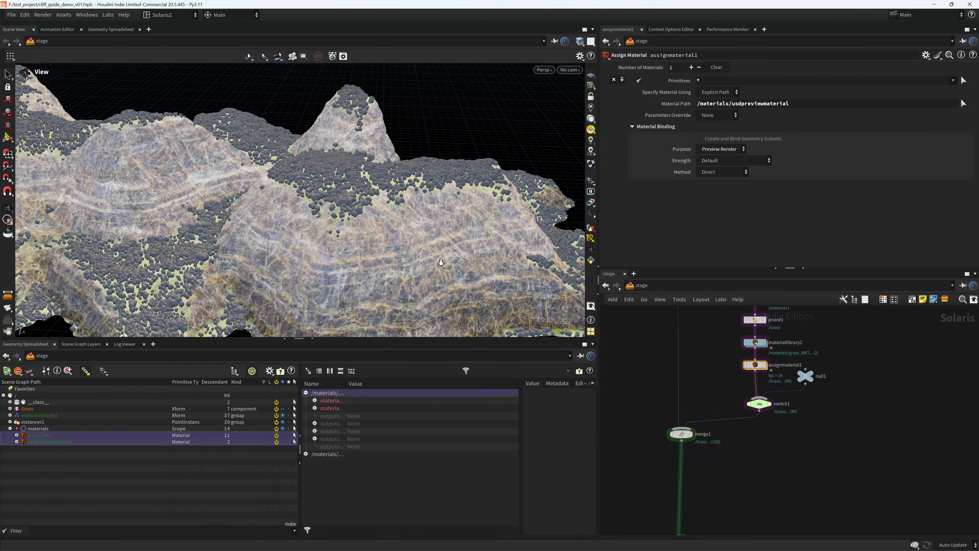
pyautogui.moveTo(441, 262); pyautogui.dragTo(417, 268, button='right')
pyautogui.scroll(-2, 727, 390)
pyautogui.scroll(3, 689, 399)
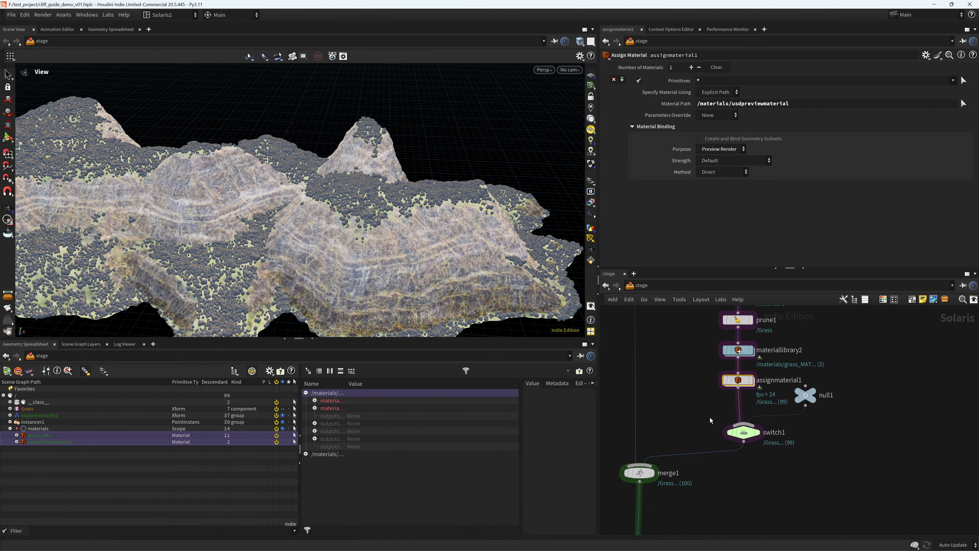
# - Adjust the position of switch1, display the karmarendersettings node and save the scene
pyautogui.moveTo(741, 432); pyautogui.dragTo(736, 439)
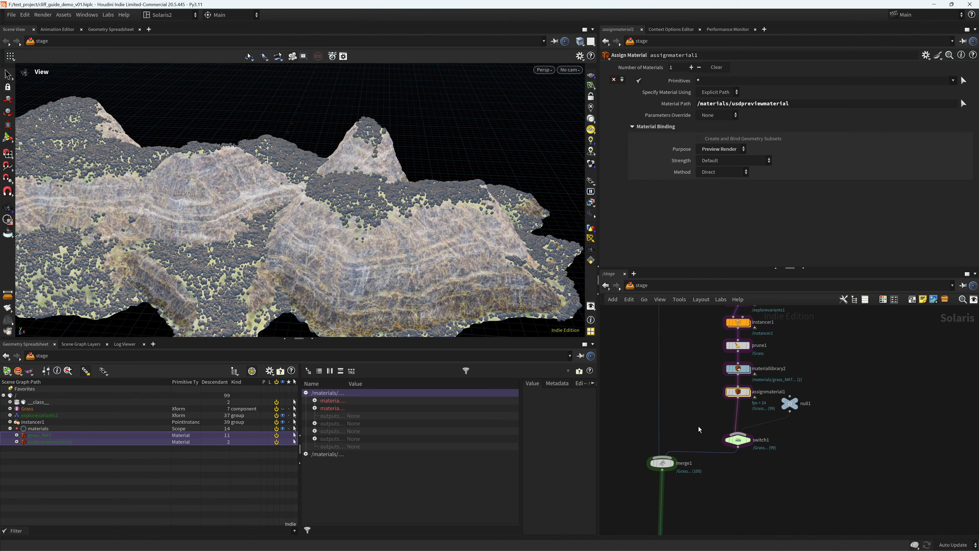
pyautogui.moveTo(736, 518); pyautogui.dragTo(765, 390, button='middle')
pyautogui.scroll(-5, 769, 421)
pyautogui.scroll(3, 768, 422)
pyautogui.click(708, 434)
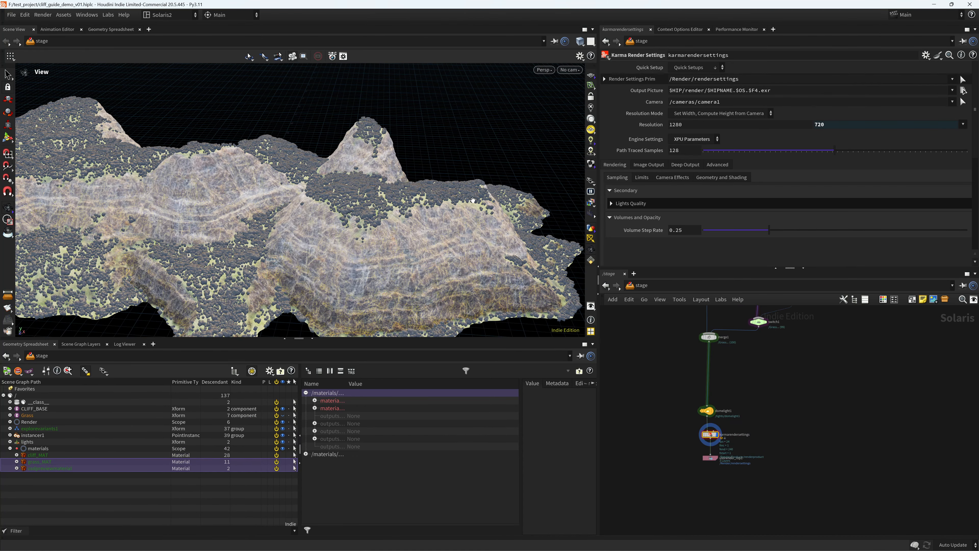
pyautogui.hotkey('ctrl', 's')
# - Frame the cliff from a low angle, save the scene and render the viewport with Karma XPU
pyautogui.press('h')
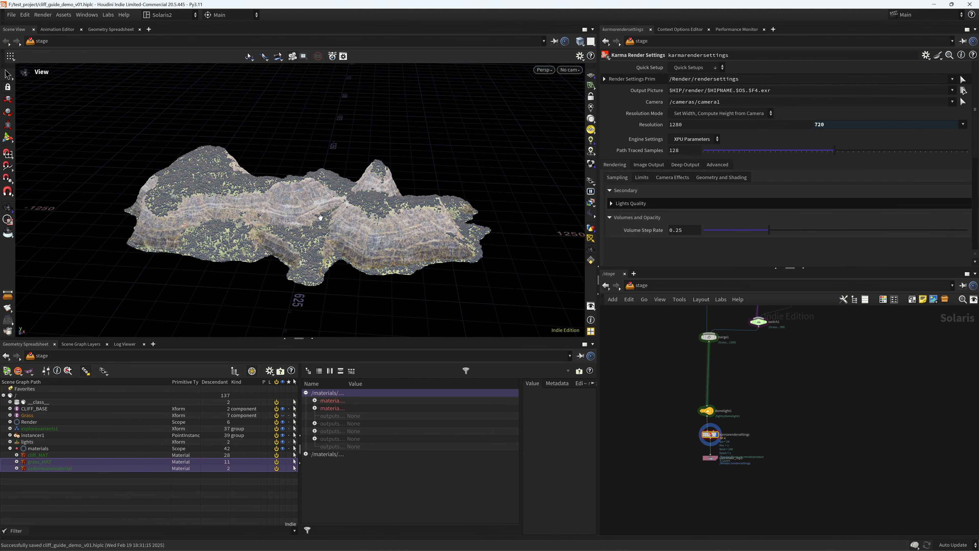
pyautogui.scroll(3, 320, 218)
pyautogui.moveTo(320, 218); pyautogui.dragTo(347, 267)
pyautogui.hotkey('ctrl', 's')
pyautogui.click(544, 69)
pyautogui.click(566, 140)
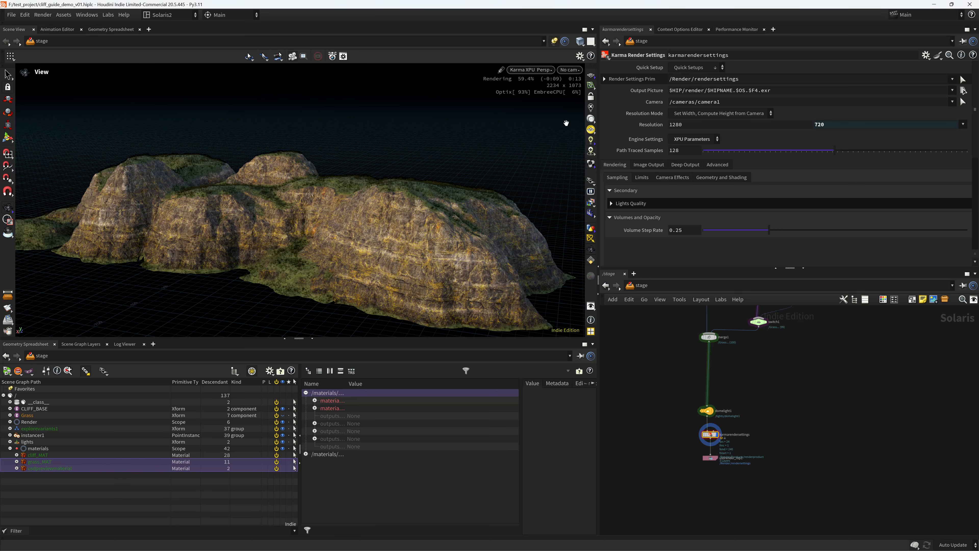
# - Set the Exposure of mtlxcolorcorrect1 inside grass_MAT to 2.3
pyautogui.moveTo(824, 379); pyautogui.dragTo(754, 468, button='middle')
pyautogui.scroll(4, 731, 394)
pyautogui.doubleClick(655, 368)
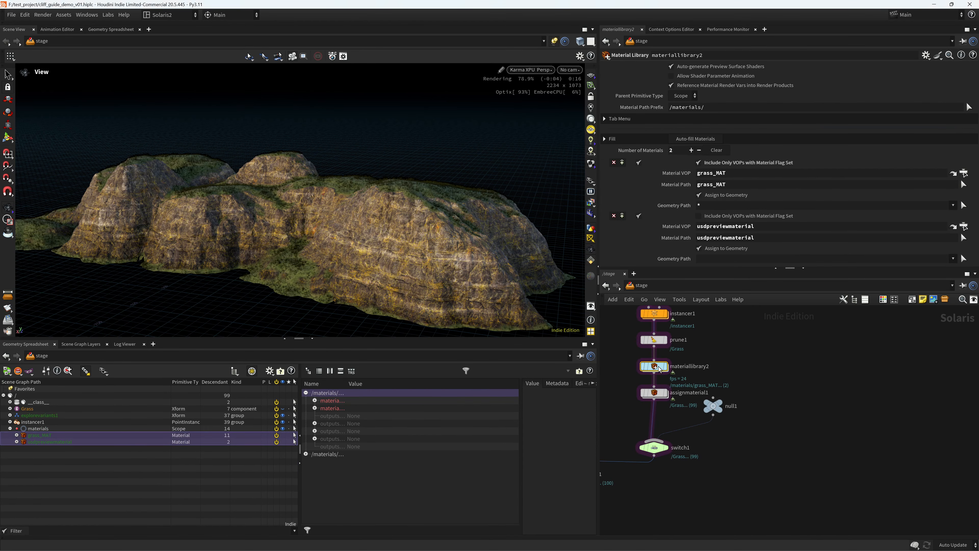
pyautogui.doubleClick(764, 370)
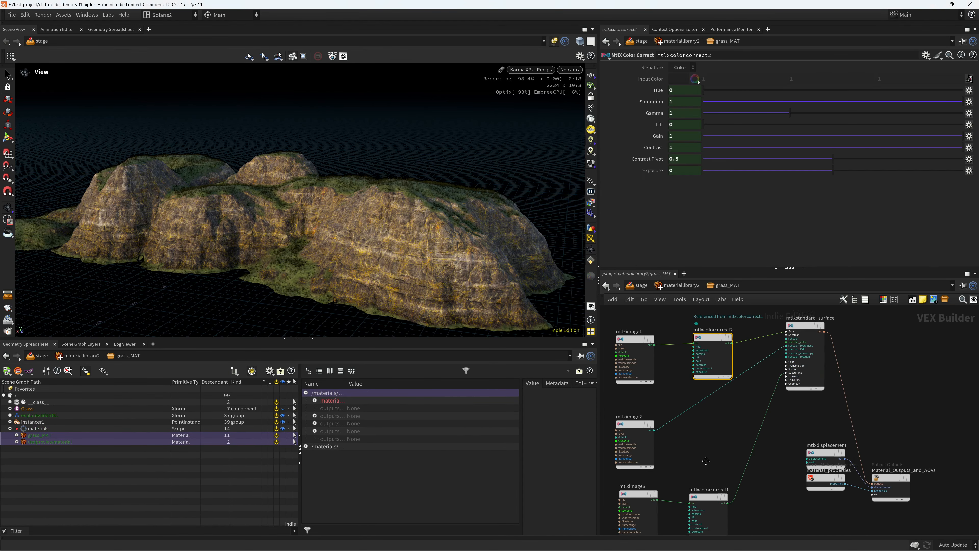
pyautogui.moveTo(680, 171); pyautogui.dragTo(583, 194)
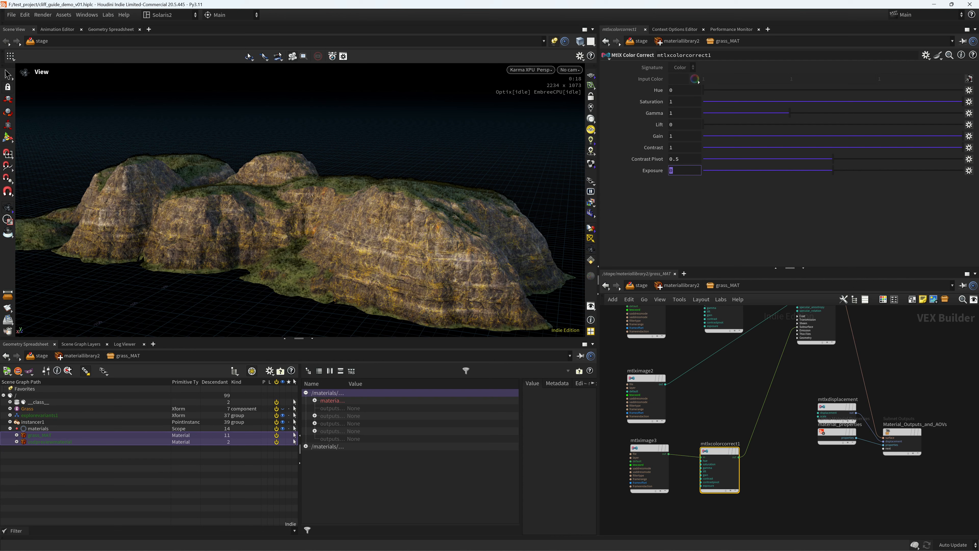
pyautogui.write('2.3')
pyautogui.press('Return')
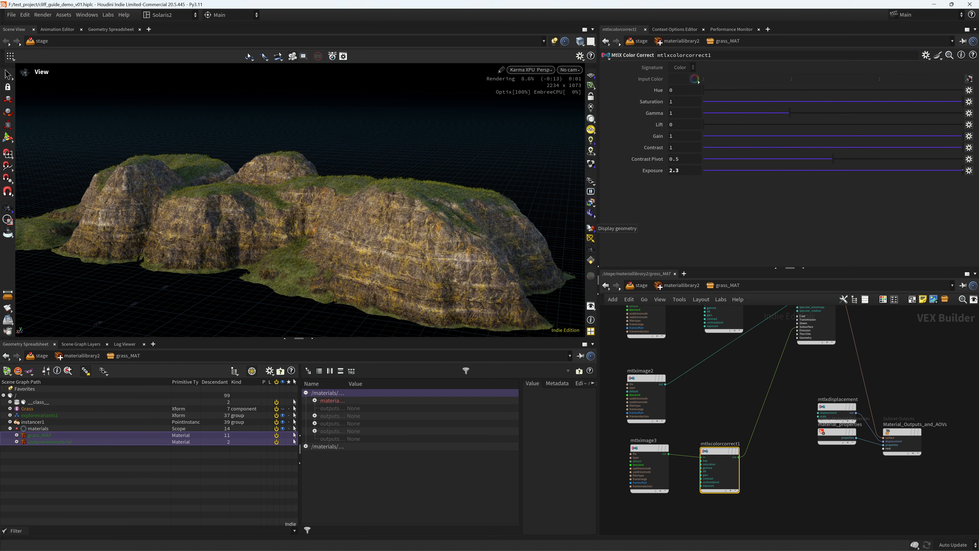
# - Set the Density Scale of the scatter1 node inside instancer1 to 0.5
pyautogui.click(685, 285)
pyautogui.click(641, 286)
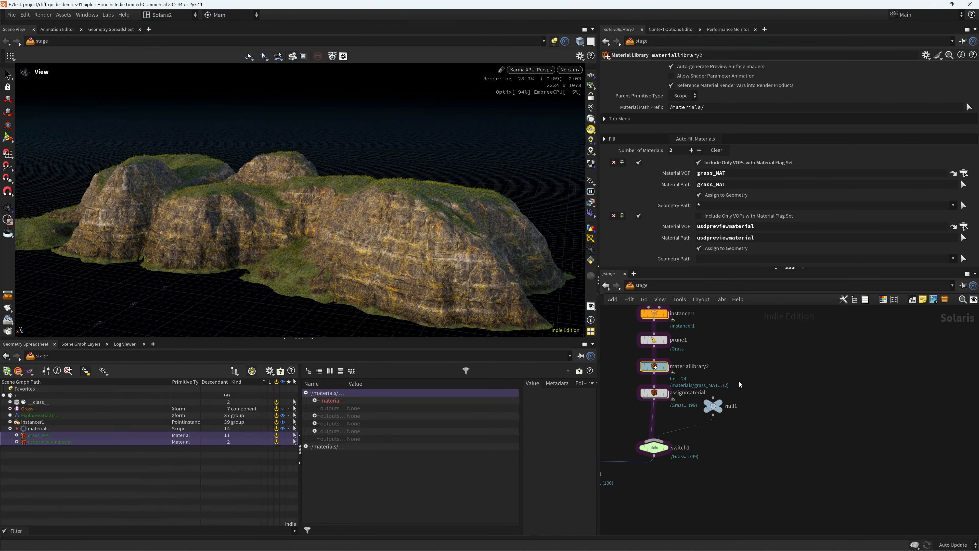
pyautogui.moveTo(684, 331); pyautogui.dragTo(714, 401, button='middle')
pyautogui.click(686, 386)
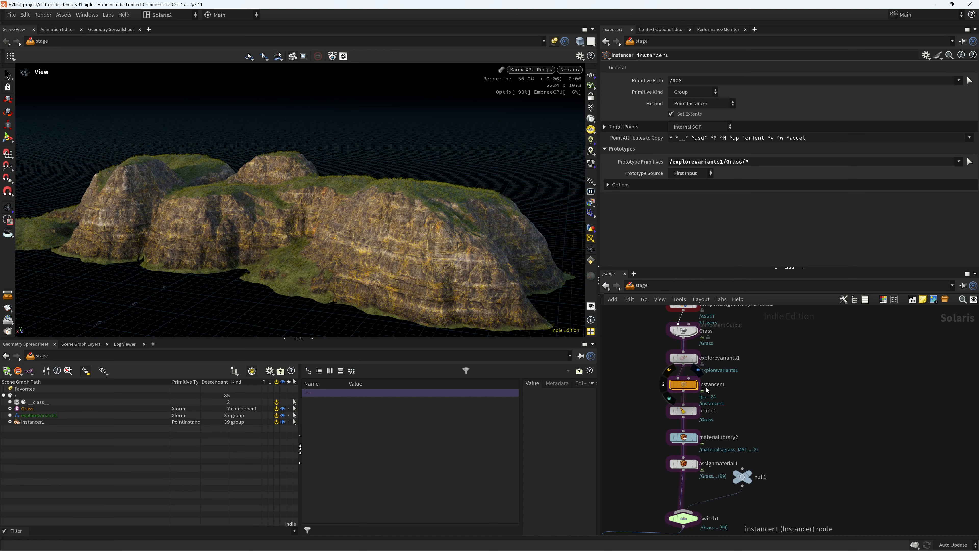
pyautogui.doubleClick(686, 386)
pyautogui.moveTo(783, 379); pyautogui.dragTo(731, 309, button='middle')
pyautogui.scroll(5, 716, 404)
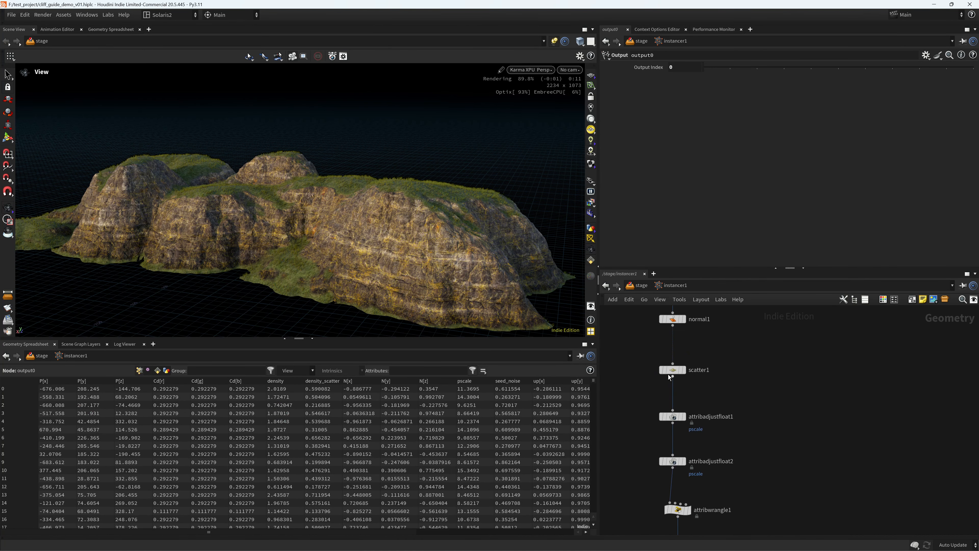
pyautogui.click(670, 371)
pyautogui.doubleClick(677, 124)
pyautogui.write('5')
pyautogui.press('Return')
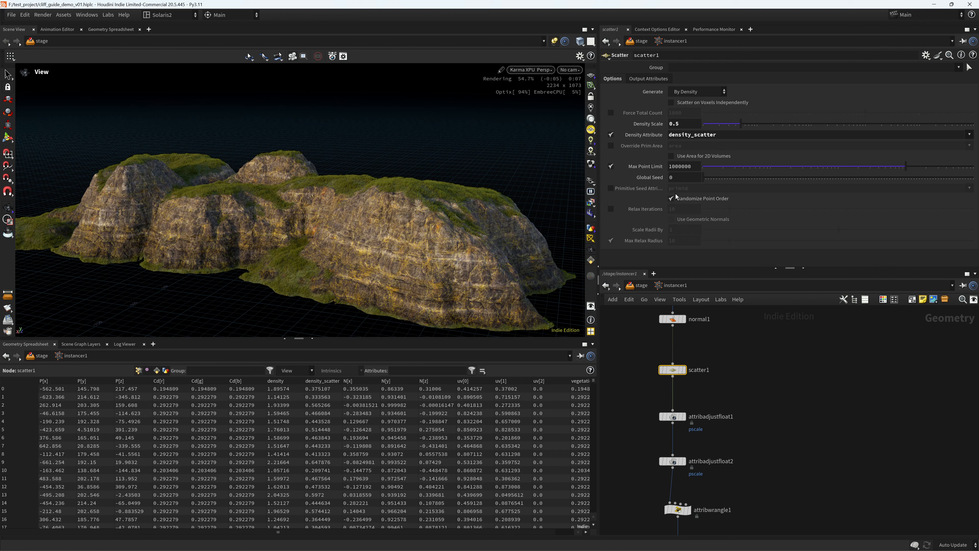
# - Check the rendered grass up close and open the grass_MAT network inside materiallibrary2
pyautogui.moveTo(799, 386); pyautogui.dragTo(809, 345, button='middle')
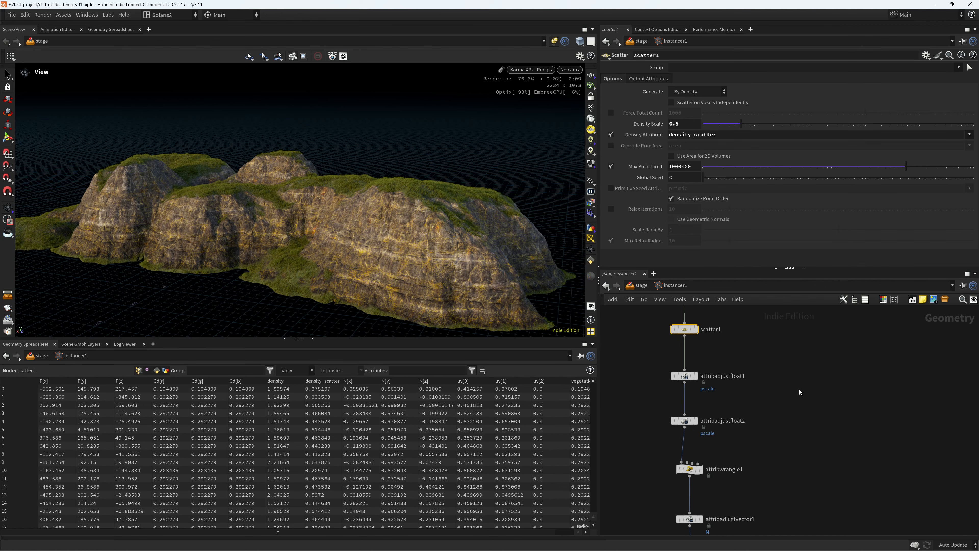
pyautogui.scroll(5, 391, 199)
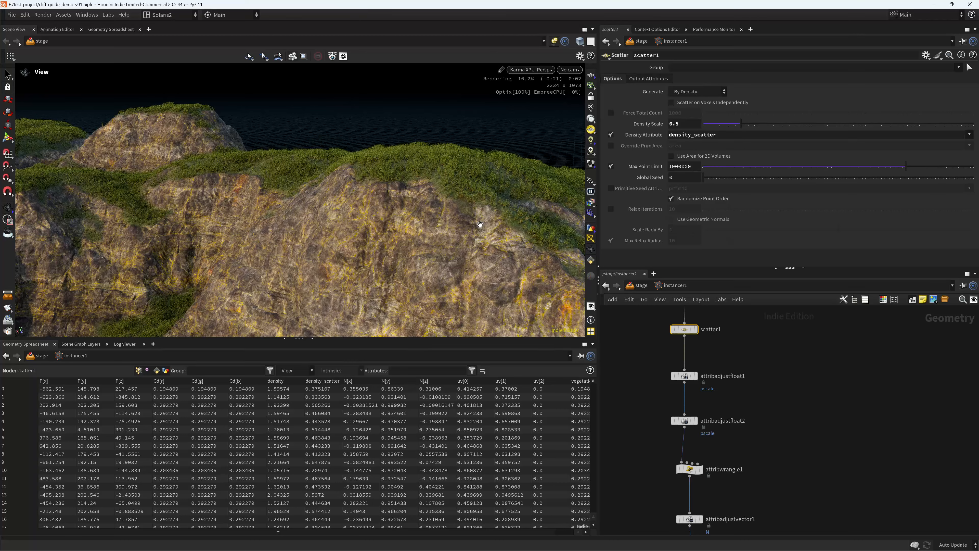
pyautogui.scroll(-5, 441, 246)
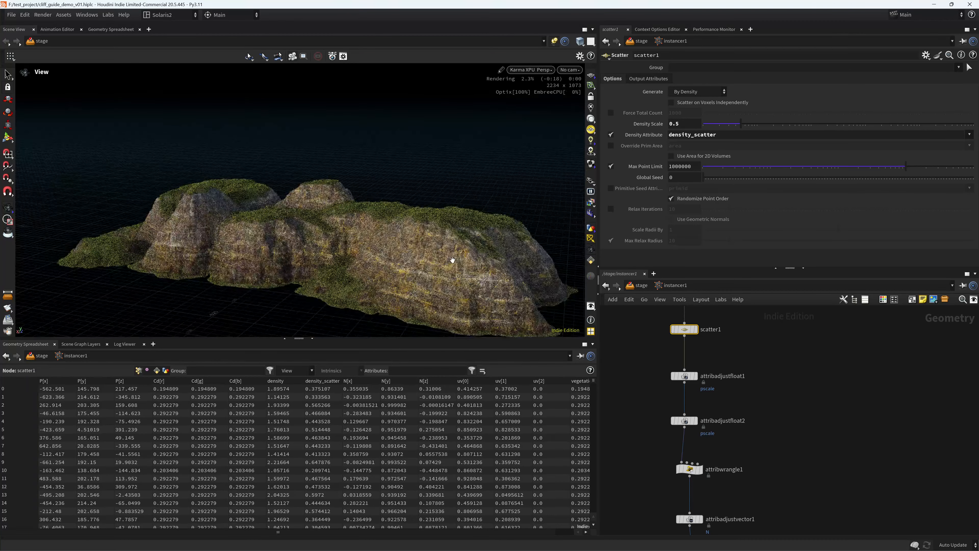
pyautogui.press('u')
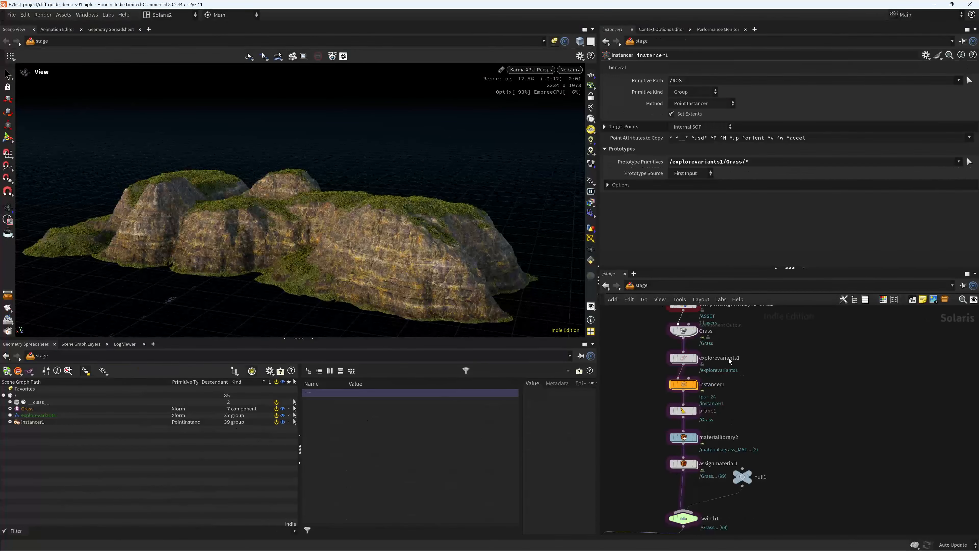
pyautogui.moveTo(781, 441); pyautogui.dragTo(787, 370, button='middle')
pyautogui.moveTo(765, 425); pyautogui.dragTo(774, 414, button='middle')
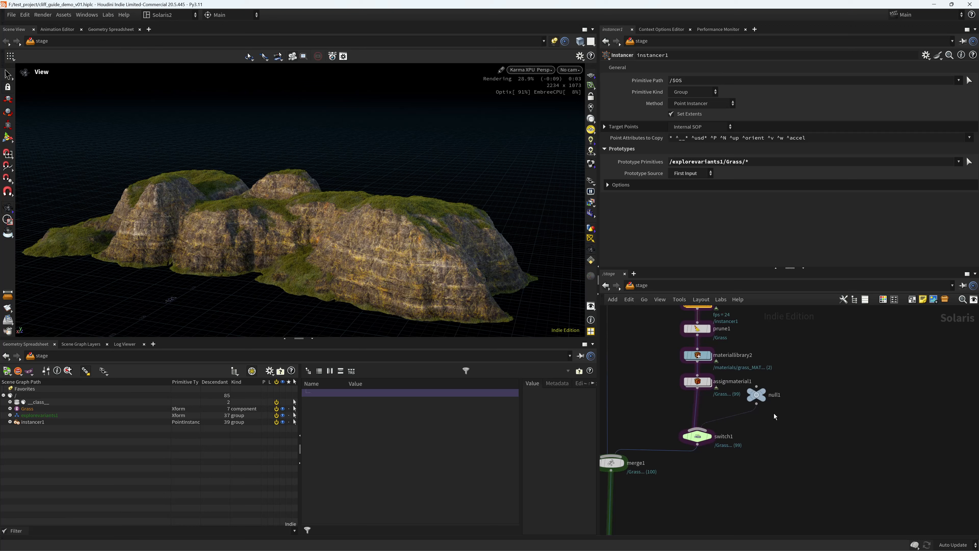
pyautogui.click(706, 358)
pyautogui.doubleClick(700, 356)
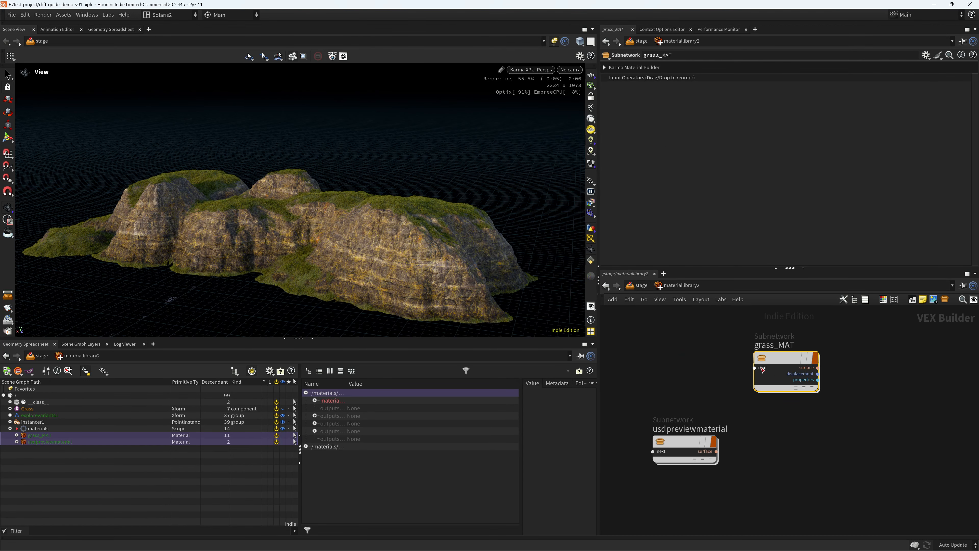
pyautogui.moveTo(773, 360)
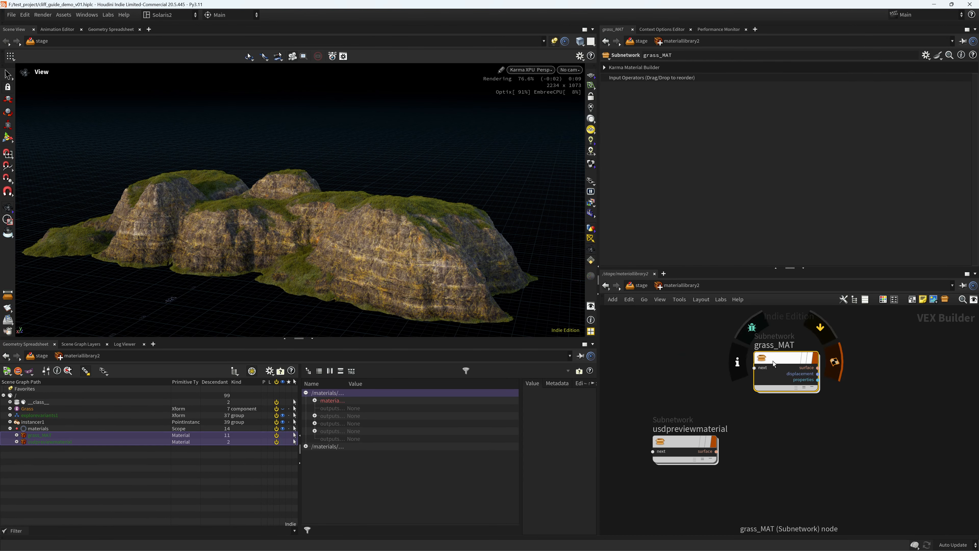
pyautogui.click(781, 361)
pyautogui.click(781, 361)
pyautogui.click(785, 357)
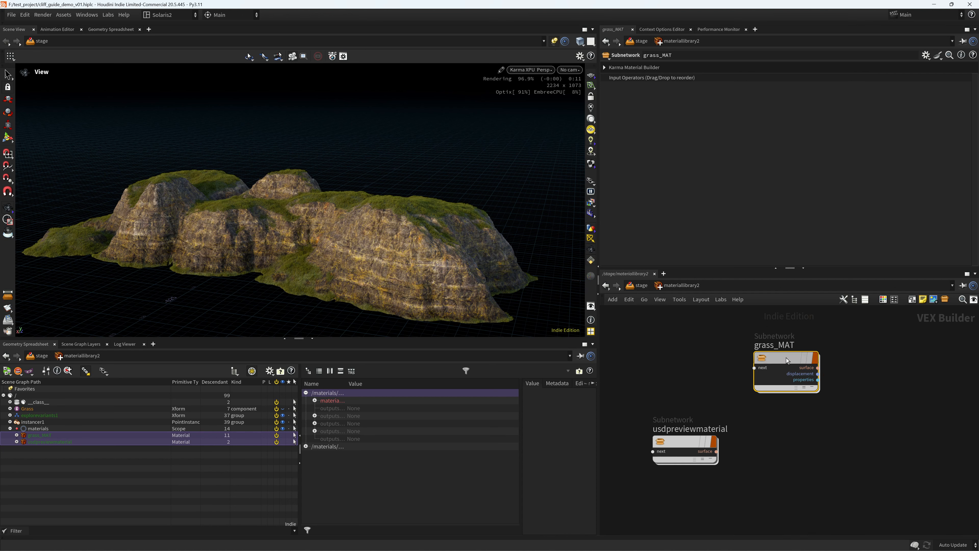
pyautogui.doubleClick(786, 357)
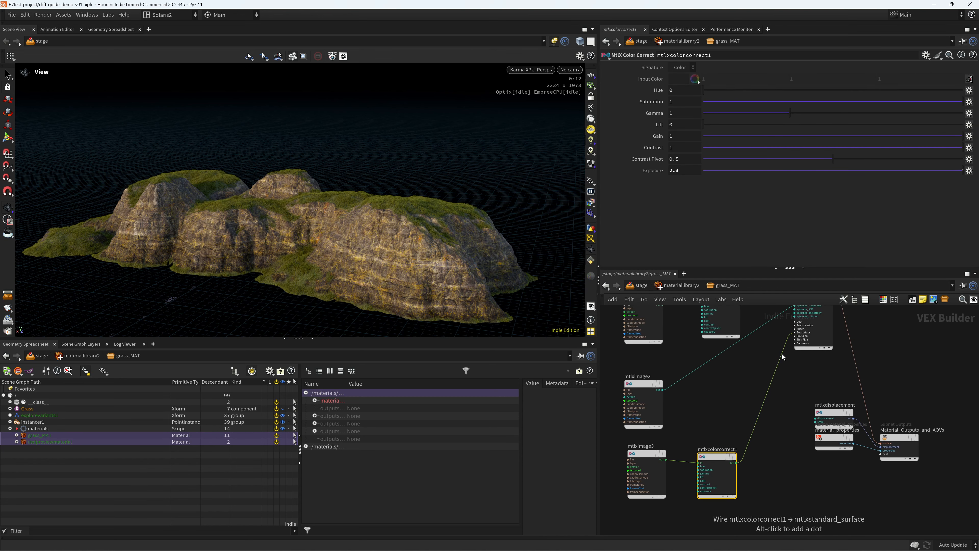
# - Add a MtlX Geometry Property Value node in grass_MAT and set its Geomprop to seed_noise
pyautogui.moveTo(753, 375); pyautogui.dragTo(740, 390, button='middle')
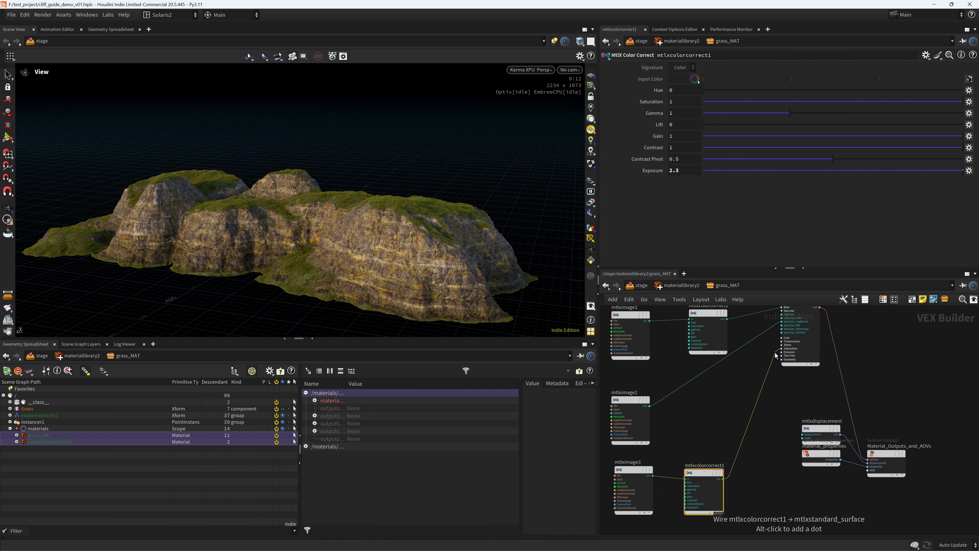
pyautogui.moveTo(722, 389); pyautogui.dragTo(691, 367, button='middle')
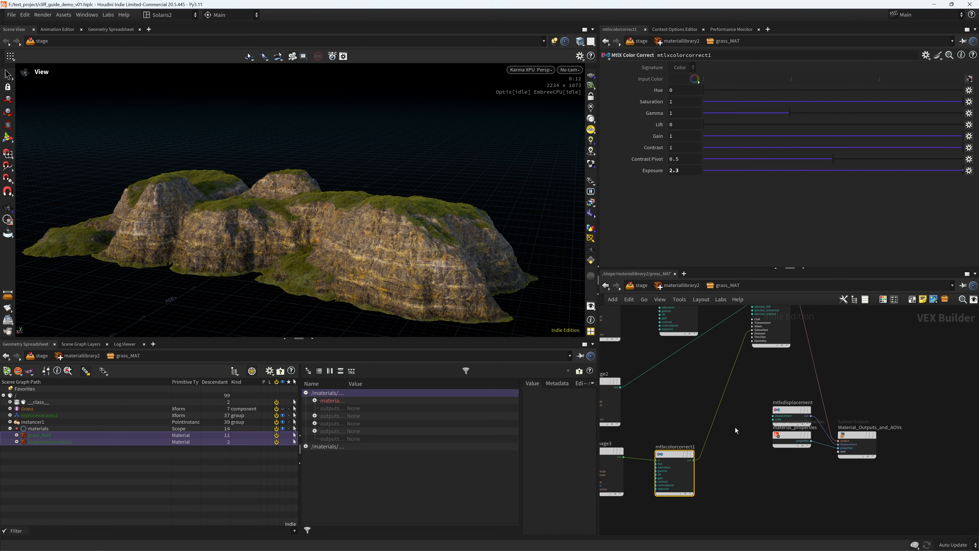
pyautogui.moveTo(651, 519); pyautogui.dragTo(711, 437, button='middle')
pyautogui.press('Tab')
pyautogui.write('geome')
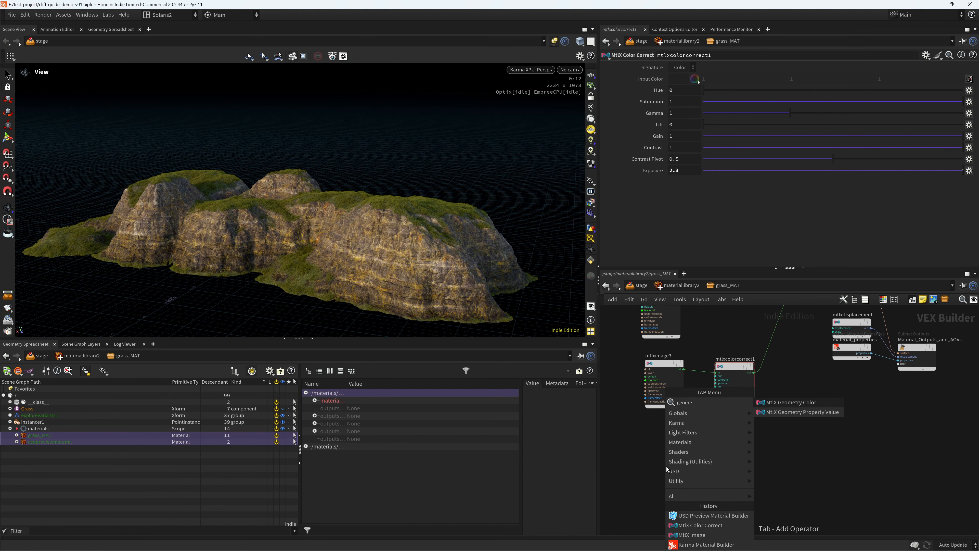
pyautogui.press('Down')
pyautogui.press('Return')
pyautogui.click(690, 79)
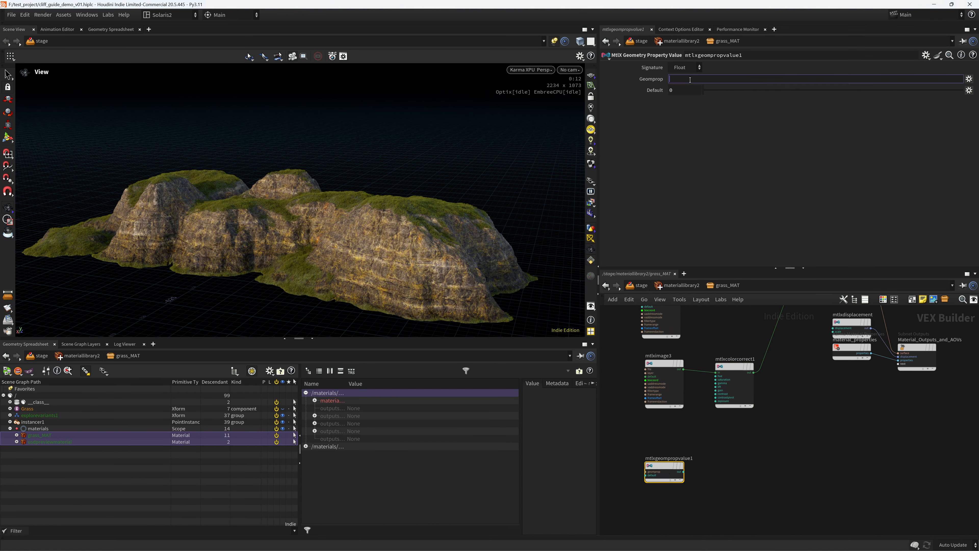
pyautogui.write('seed_noise')
pyautogui.press('Return')
# - Insert another MtlX Color Correct node on the wire between mtlxcolorcorrect1 and the standard surface
pyautogui.moveTo(724, 449); pyautogui.dragTo(676, 451, button='middle')
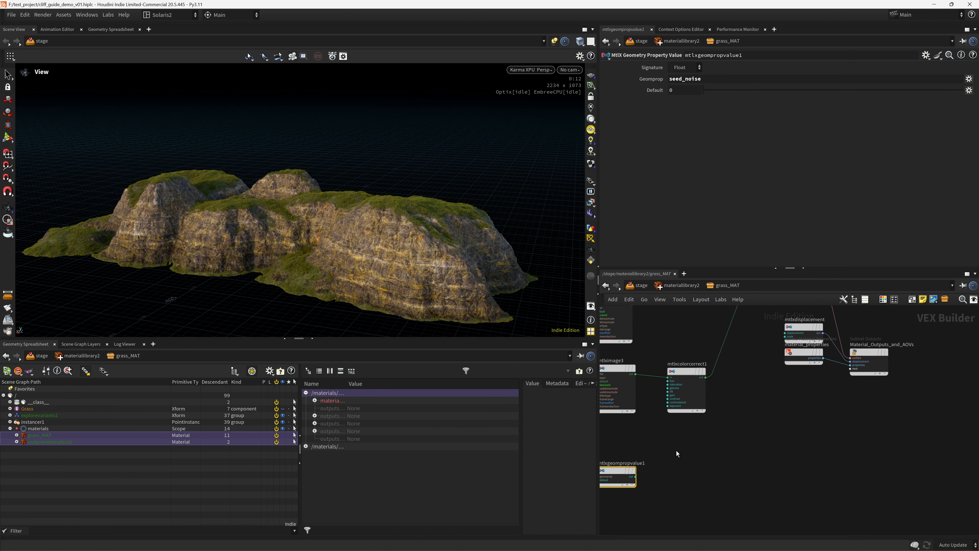
pyautogui.moveTo(727, 423); pyautogui.dragTo(696, 453, button='middle')
pyautogui.press('Tab')
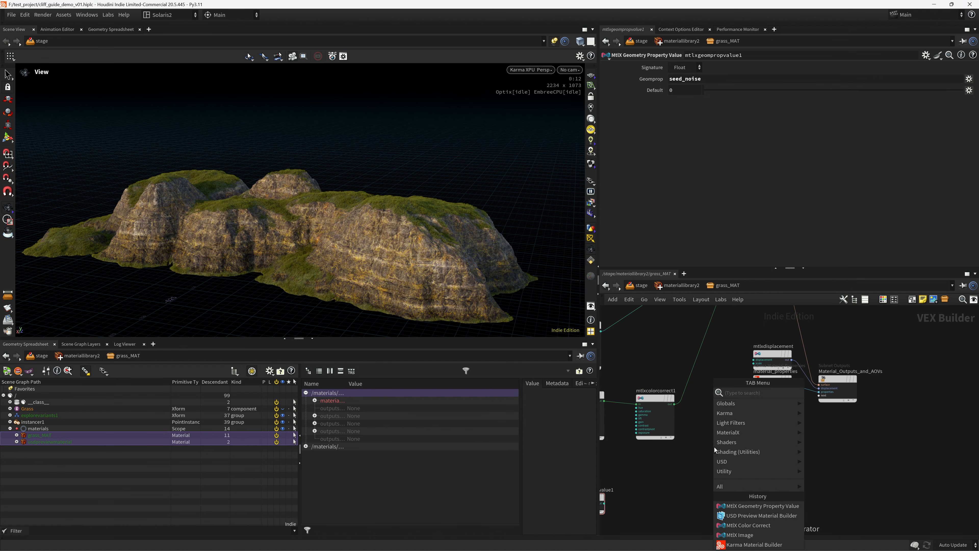
pyautogui.write('range')
pyautogui.press('Return')
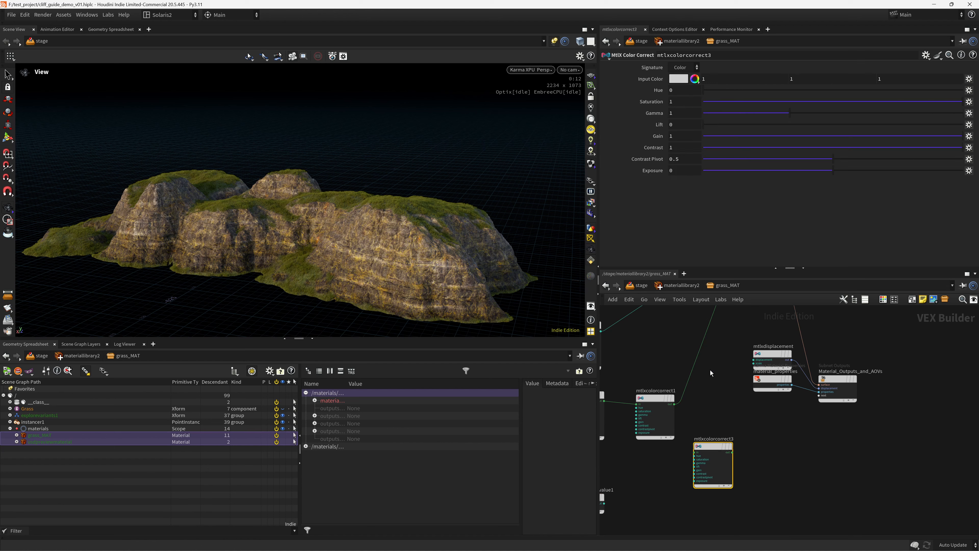
pyautogui.click(727, 383)
pyautogui.moveTo(640, 482); pyautogui.dragTo(678, 436, button='middle')
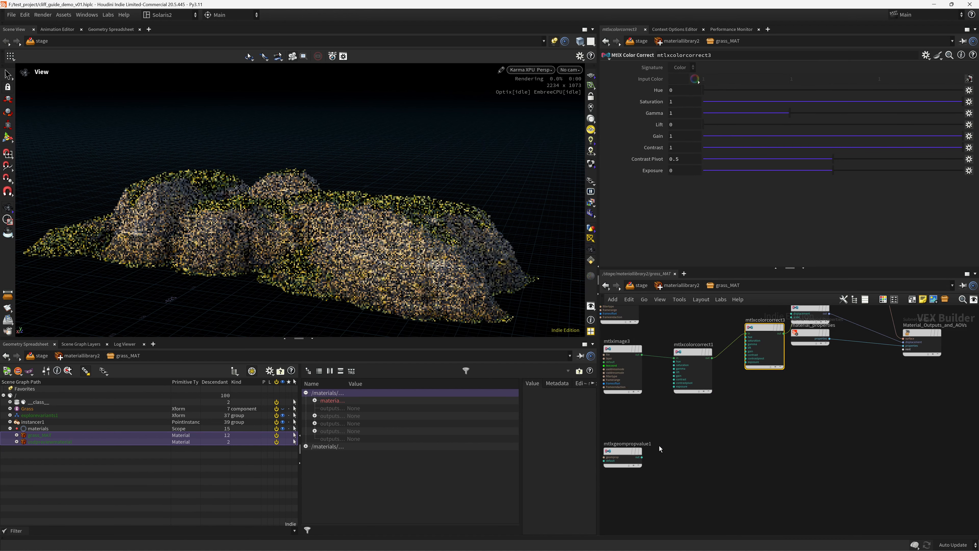
# - Connect the output of mtlxgeompropvalue1 to the gain input of mtlxcolorcorrect3
pyautogui.click(643, 457)
pyautogui.scroll(3, 738, 398)
pyautogui.moveTo(740, 396); pyautogui.dragTo(700, 437, button='middle')
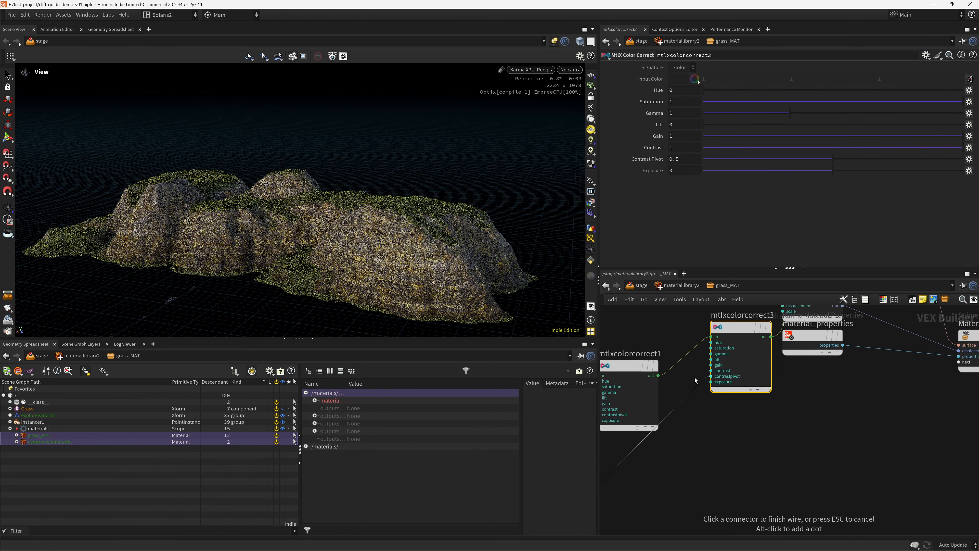
pyautogui.click(712, 365)
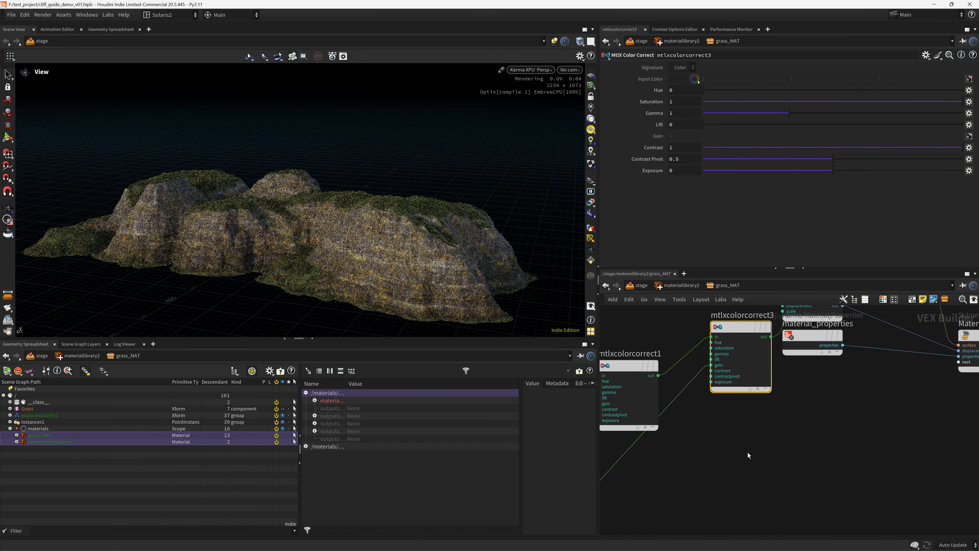
pyautogui.scroll(-2, 750, 453)
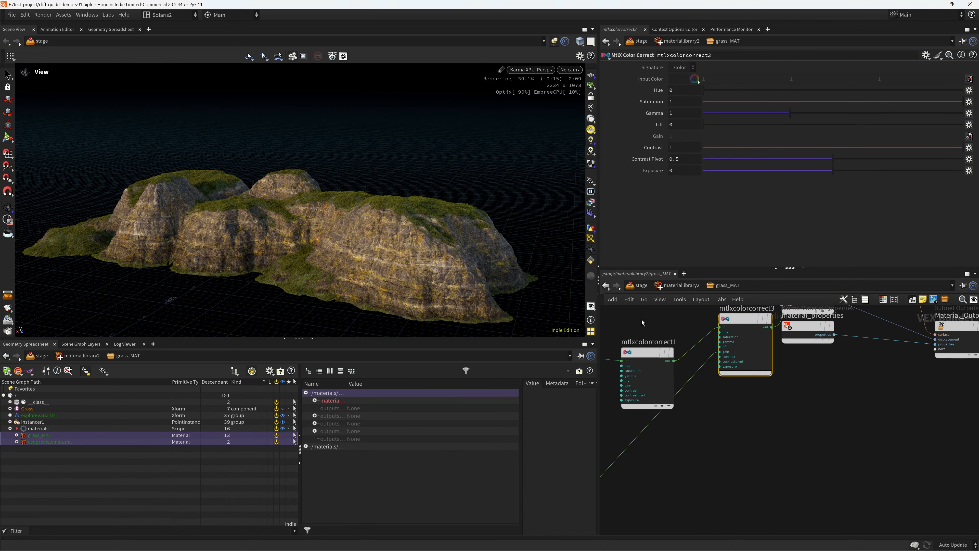
# - Check the attribute name on attribnoisefloat2 inside instancer1, and return to the grass_MAT network
pyautogui.click(640, 285)
pyautogui.moveTo(745, 339); pyautogui.dragTo(734, 424, button='middle')
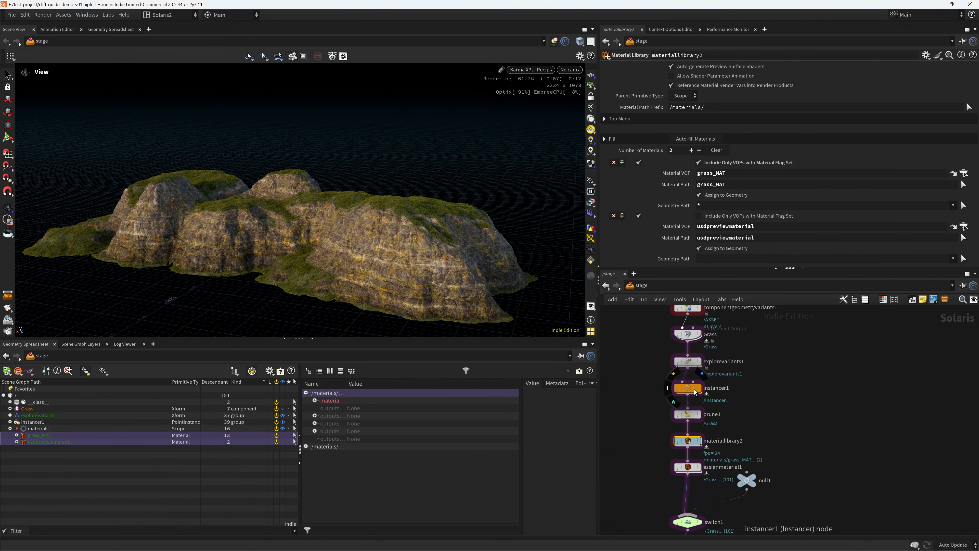
pyautogui.doubleClick(691, 387)
pyautogui.moveTo(739, 477); pyautogui.dragTo(745, 357, button='middle')
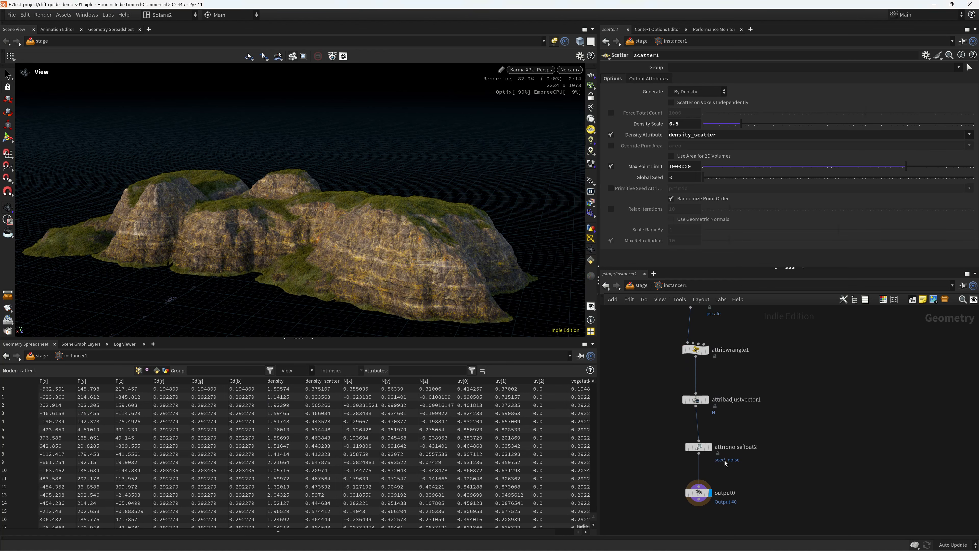
pyautogui.click(640, 285)
pyautogui.click(695, 442)
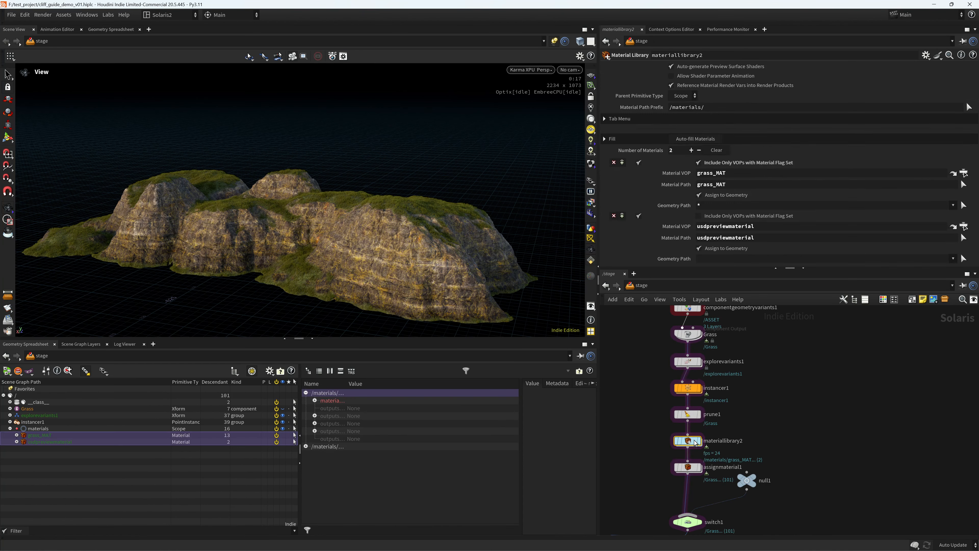
pyautogui.doubleClick(690, 440)
pyautogui.doubleClick(790, 320)
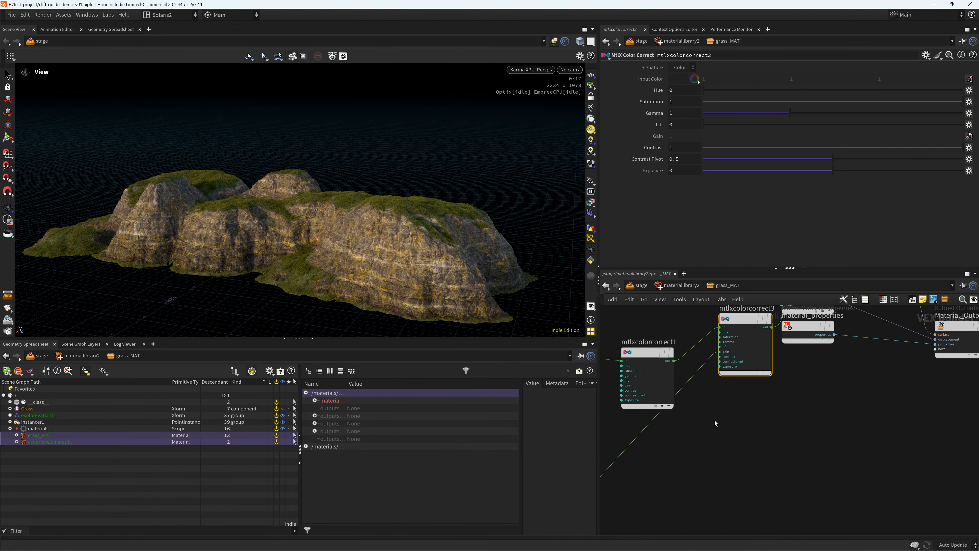
# - Move the mtlxgeompropvalue1 node closer to mtlxcolorcorrect1
pyautogui.moveTo(714, 420); pyautogui.dragTo(866, 377, button='middle')
pyautogui.click(704, 447)
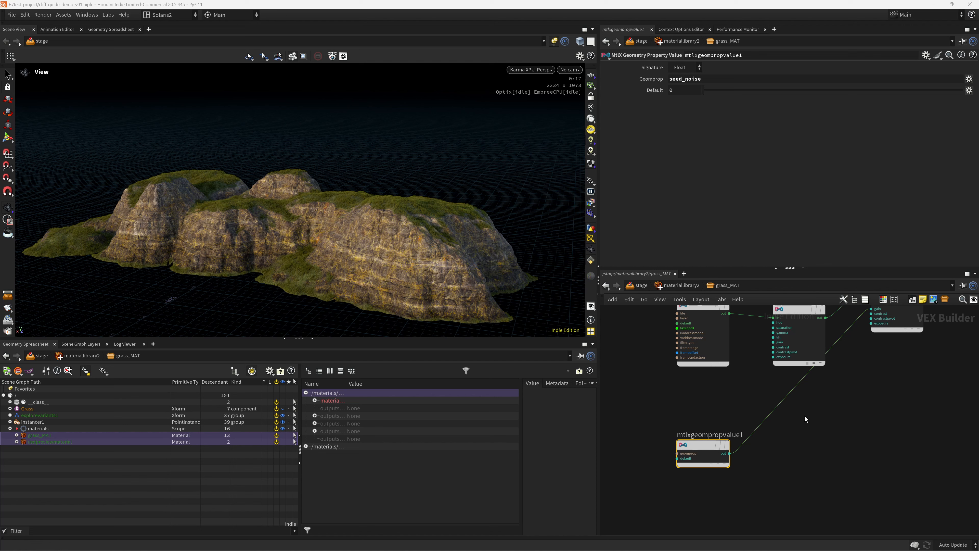
pyautogui.moveTo(844, 382); pyautogui.dragTo(775, 443, button='middle')
pyautogui.scroll(-1, 776, 444)
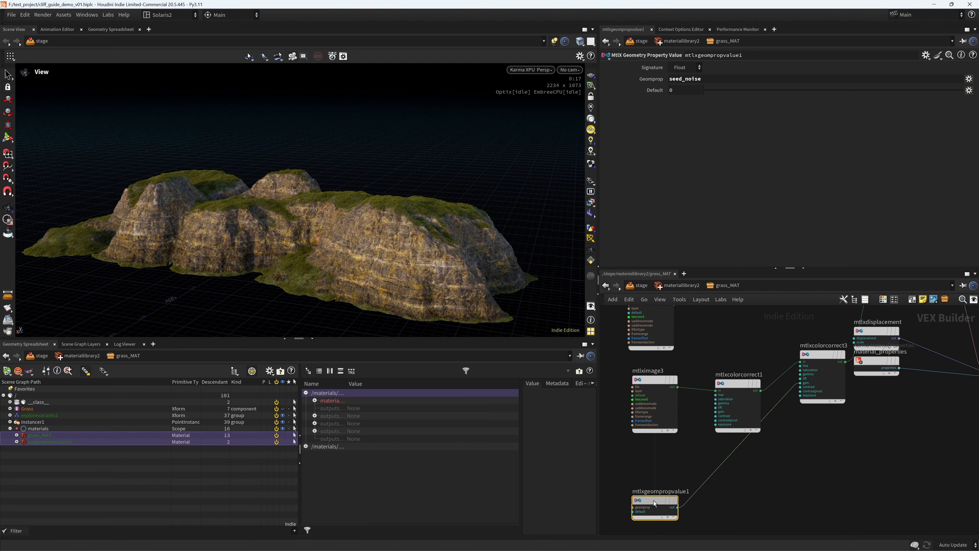
pyautogui.moveTo(653, 500); pyautogui.dragTo(682, 485)
pyautogui.moveTo(774, 444); pyautogui.dragTo(743, 442, button='middle')
pyautogui.click(722, 468)
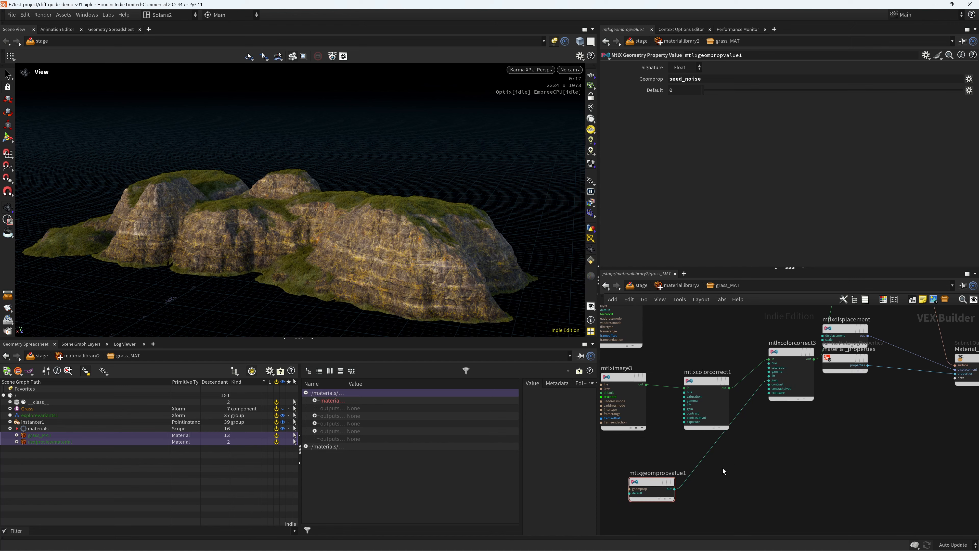
# - Preview the output of mtlxgeompropvalue1 with a visualize node, and disconnect the visualizer again
pyautogui.click(662, 481)
pyautogui.click(675, 460)
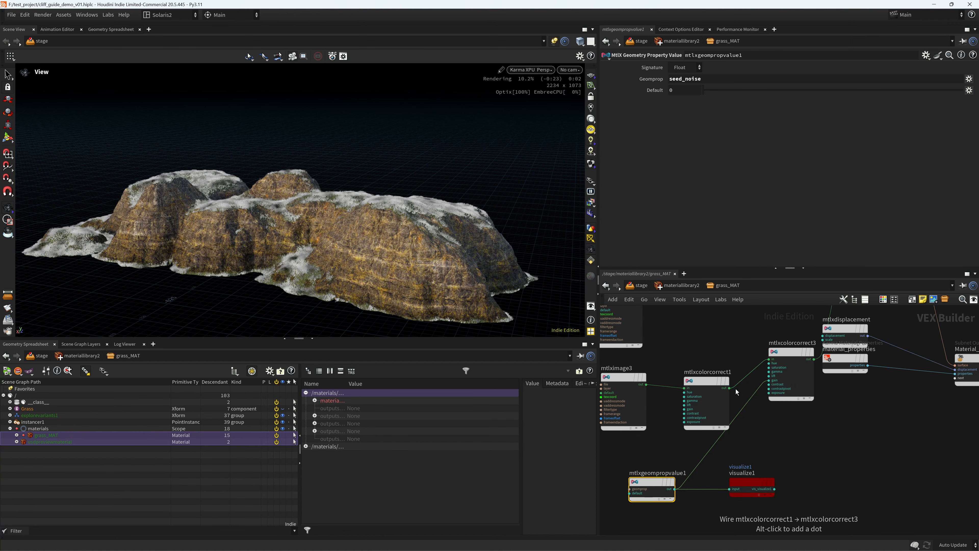
pyautogui.press('x')
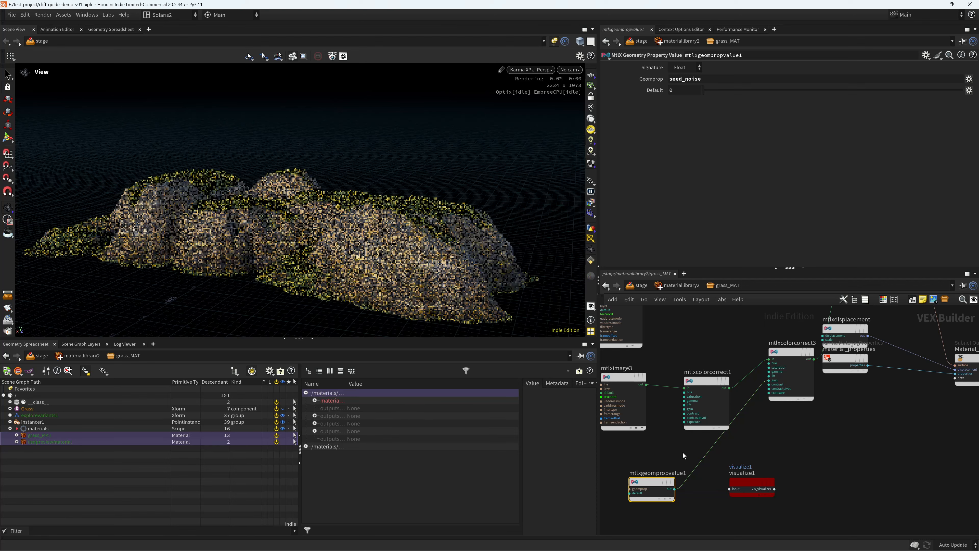
# - Insert a MtlX Range node between mtlxgeompropvalue1 and the gain input of mtlxcolorcorrect3
pyautogui.click(741, 444)
pyautogui.press('Tab')
pyautogui.write('range')
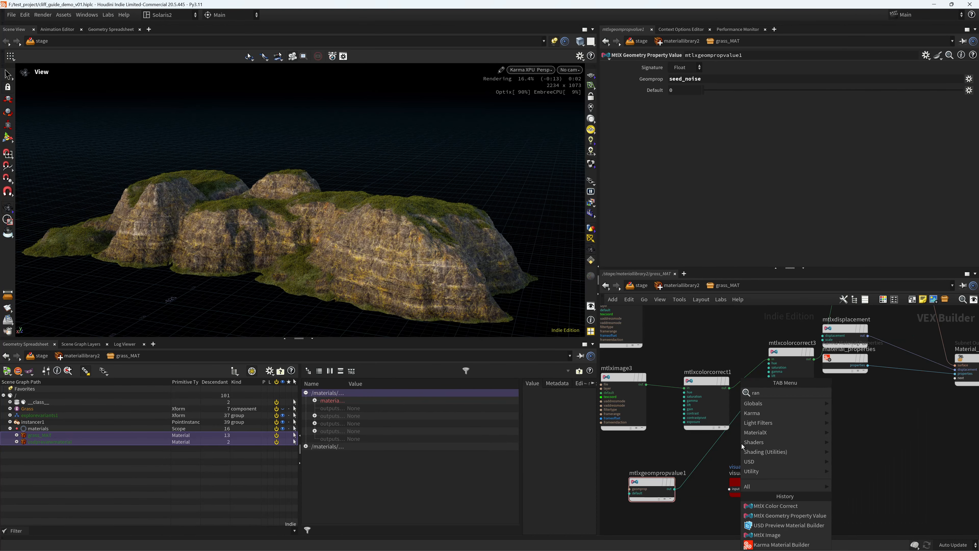
pyautogui.press('Return')
pyautogui.click(741, 444)
pyautogui.moveTo(734, 443); pyautogui.dragTo(730, 446)
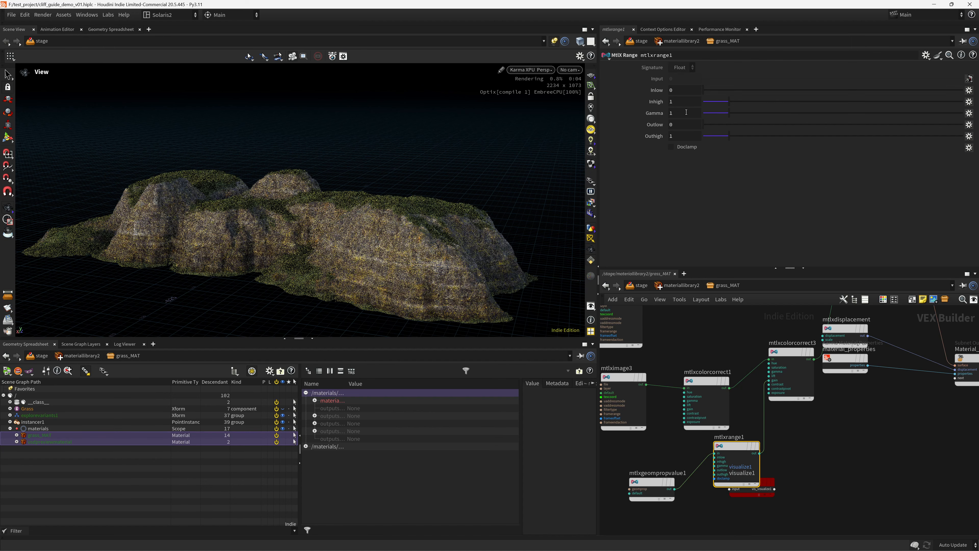
# - Set Inlow to 0.294, Inhigh to 0.628 and Outlow to 0.51 on mtlxrange1
pyautogui.click(714, 89)
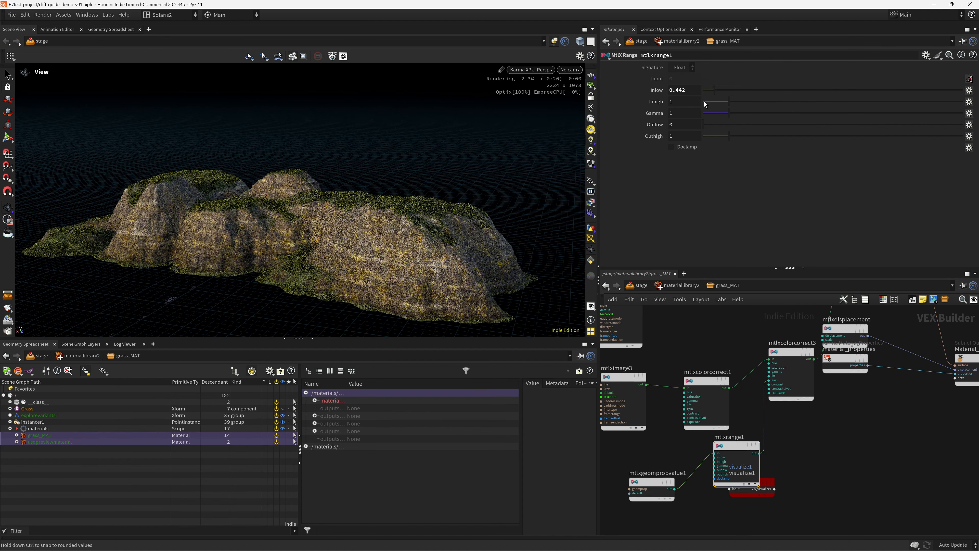
pyautogui.click(720, 103)
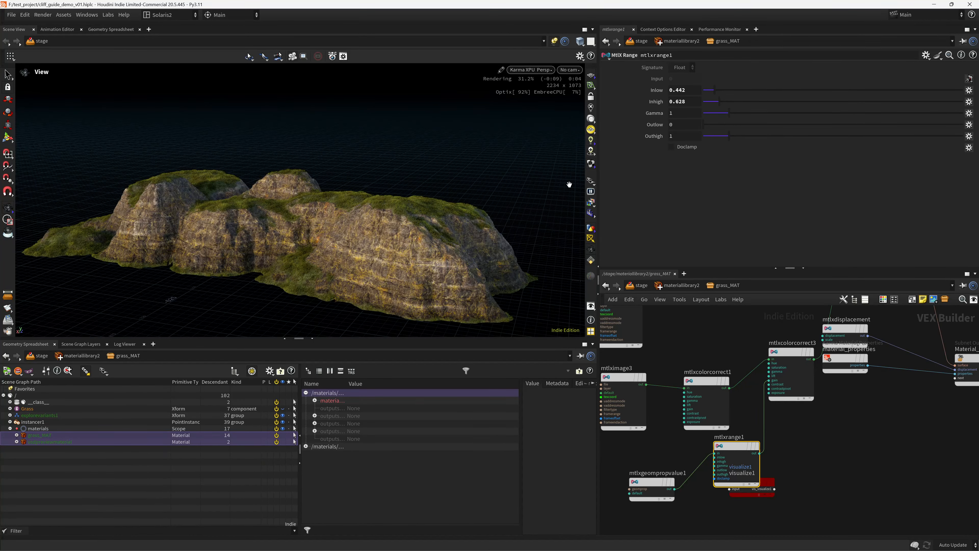
pyautogui.click(711, 130)
pyautogui.click(713, 124)
pyautogui.click(716, 125)
pyautogui.click(710, 90)
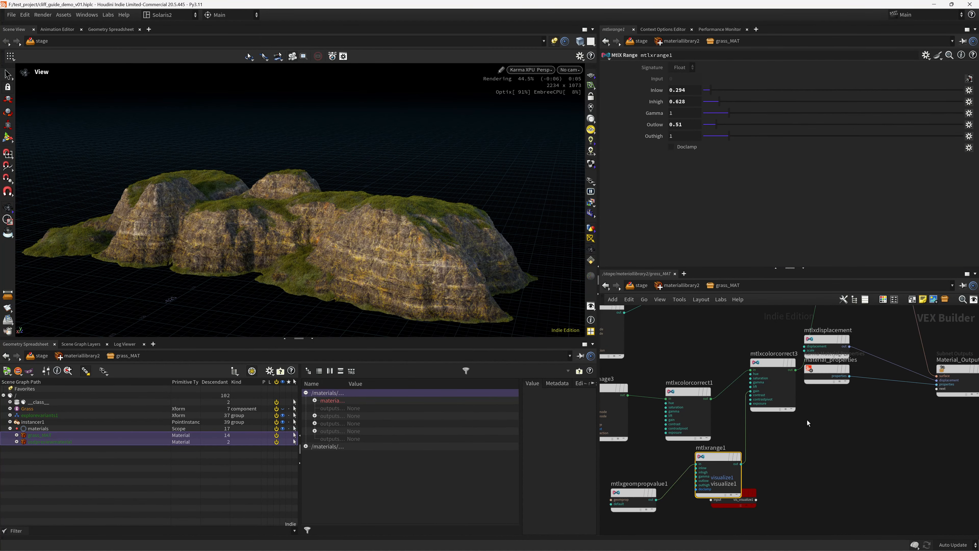
# - Move the mtlxdisplacement and material_properties nodes away from mtlxcolorcorrect3, closer to the material outputs node
pyautogui.moveTo(807, 420); pyautogui.dragTo(783, 448, button='middle')
pyautogui.moveTo(880, 363); pyautogui.dragTo(809, 467)
pyautogui.moveTo(804, 375); pyautogui.dragTo(845, 420)
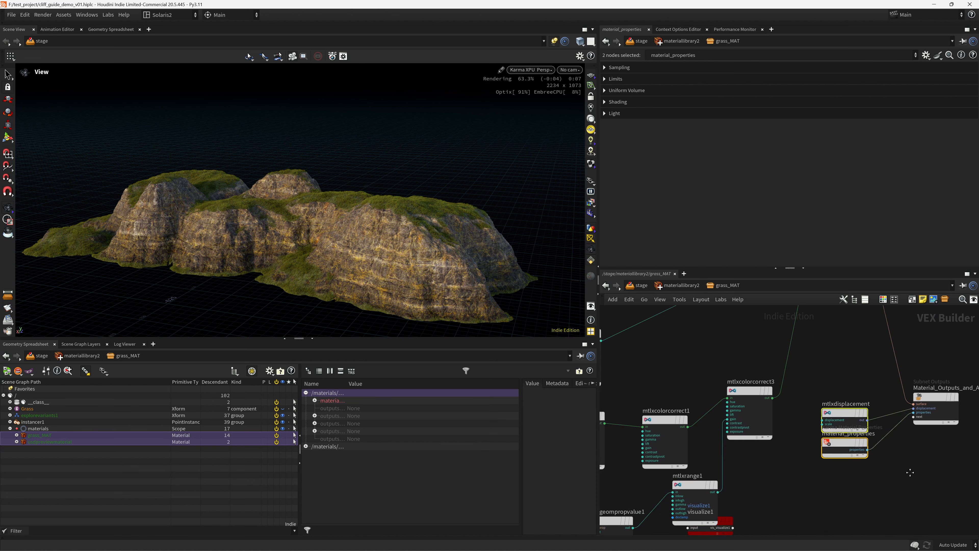
# - Move the material outputs node further from the shading nodes, and reposition mtlxcolorcorrect1 and mtlximage3 to tidy the grass_MAT network
pyautogui.moveTo(909, 472); pyautogui.dragTo(724, 463, button='middle')
pyautogui.moveTo(758, 397); pyautogui.dragTo(916, 372)
pyautogui.moveTo(673, 366); pyautogui.dragTo(885, 339, button='middle')
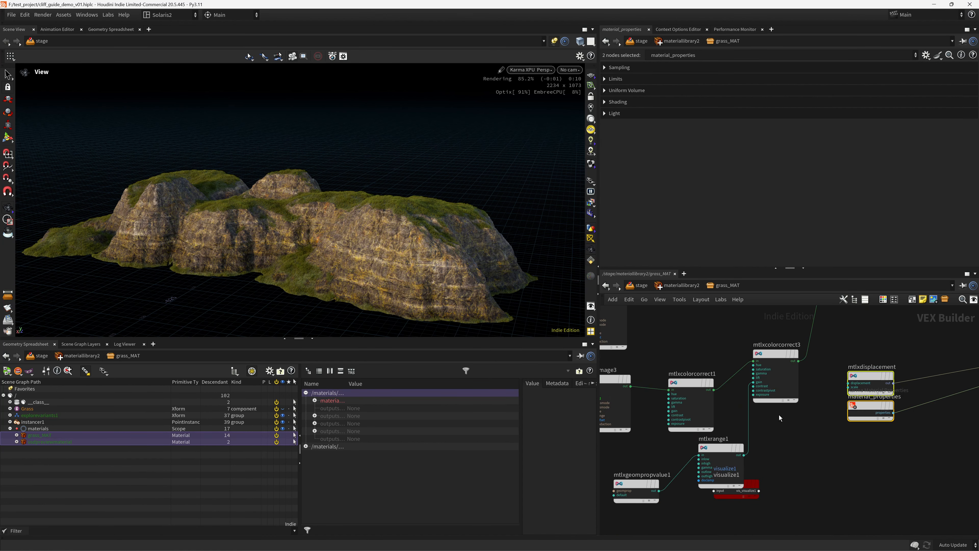
pyautogui.moveTo(778, 415); pyautogui.dragTo(807, 413, button='middle')
pyautogui.moveTo(713, 382); pyautogui.dragTo(706, 361)
pyautogui.moveTo(666, 404); pyautogui.dragTo(699, 420, button='middle')
pyautogui.moveTo(668, 392); pyautogui.dragTo(657, 380)
pyautogui.moveTo(701, 413); pyautogui.dragTo(673, 418, button='middle')
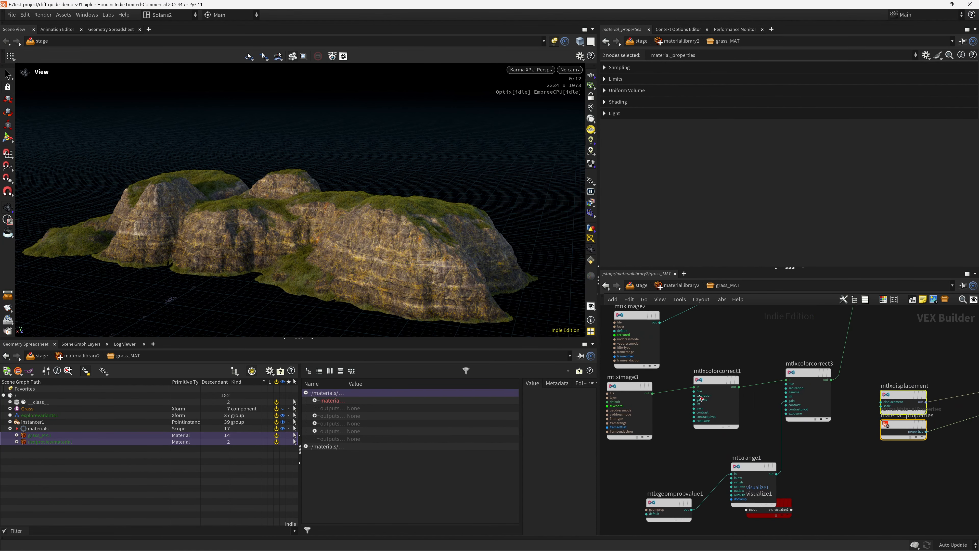
# - Hide the viewport's reference grid and set the Hue of mtlxcolorcorrect3 to 0.9657
pyautogui.click(592, 73)
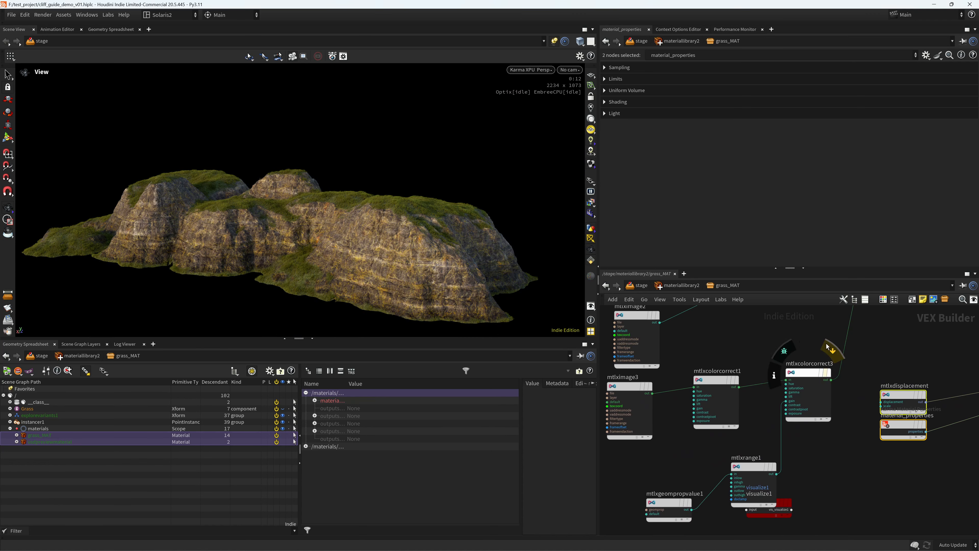
pyautogui.click(805, 373)
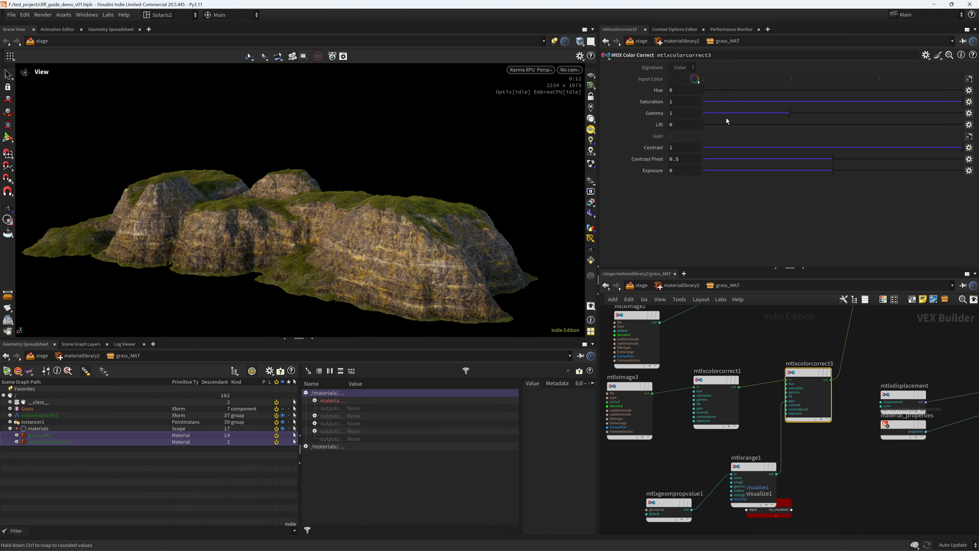
pyautogui.moveTo(706, 91)
pyautogui.mouseDown()
pyautogui.moveTo(737, 89)
pyautogui.moveTo(709, 88)
pyautogui.mouseUp()
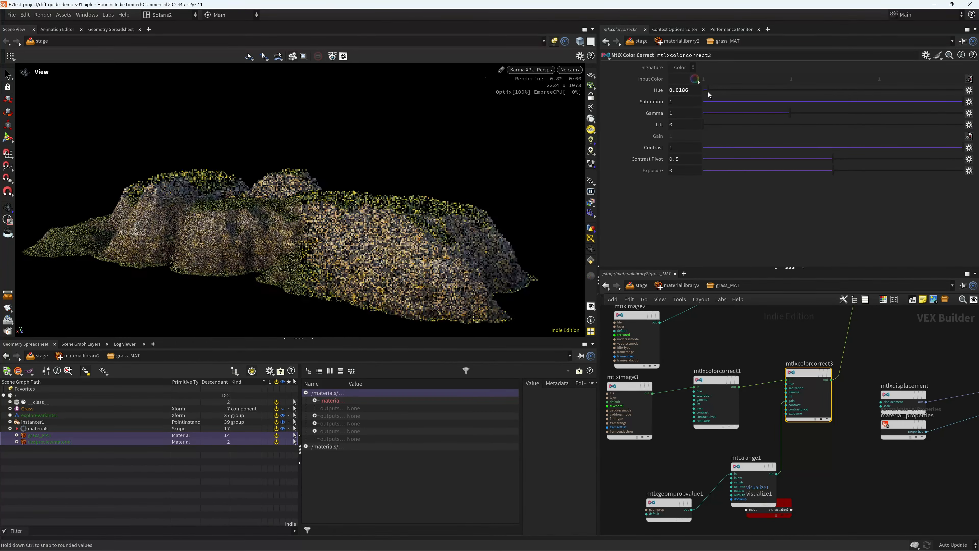
pyautogui.moveTo(715, 91); pyautogui.dragTo(961, 90)
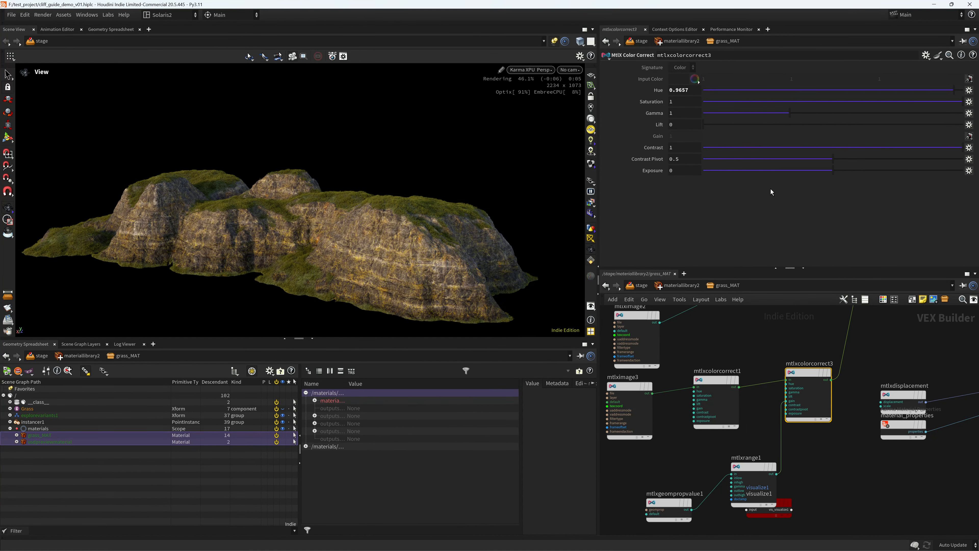
pyautogui.scroll(3, 372, 218)
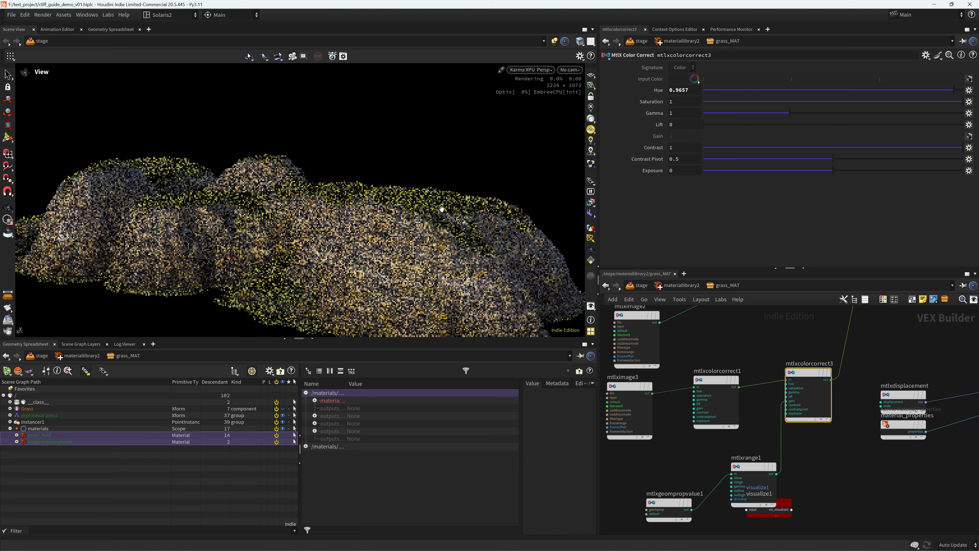
# - Inside instancer1, set the pscale Max Value of attribadjustfloat1 to 1.708
pyautogui.click(686, 286)
pyautogui.click(642, 286)
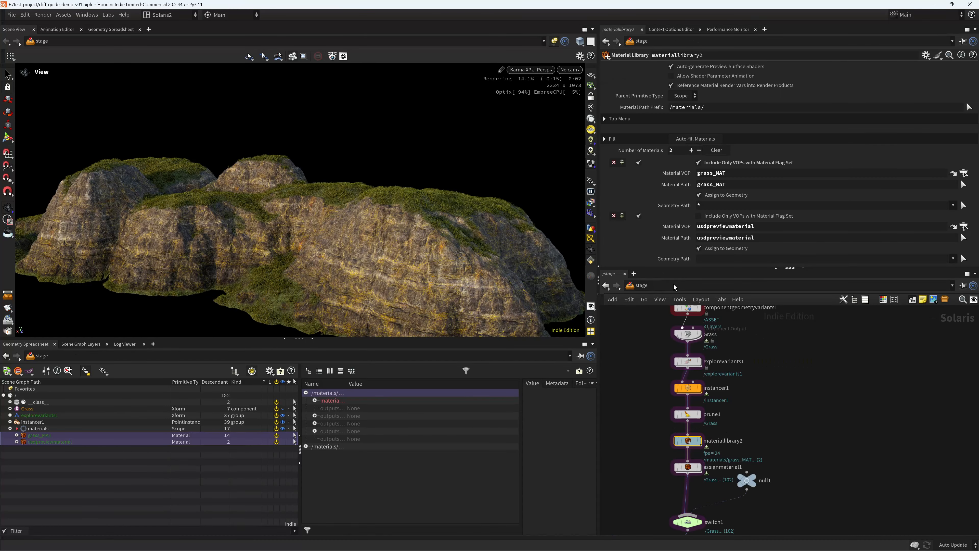
pyautogui.doubleClick(687, 390)
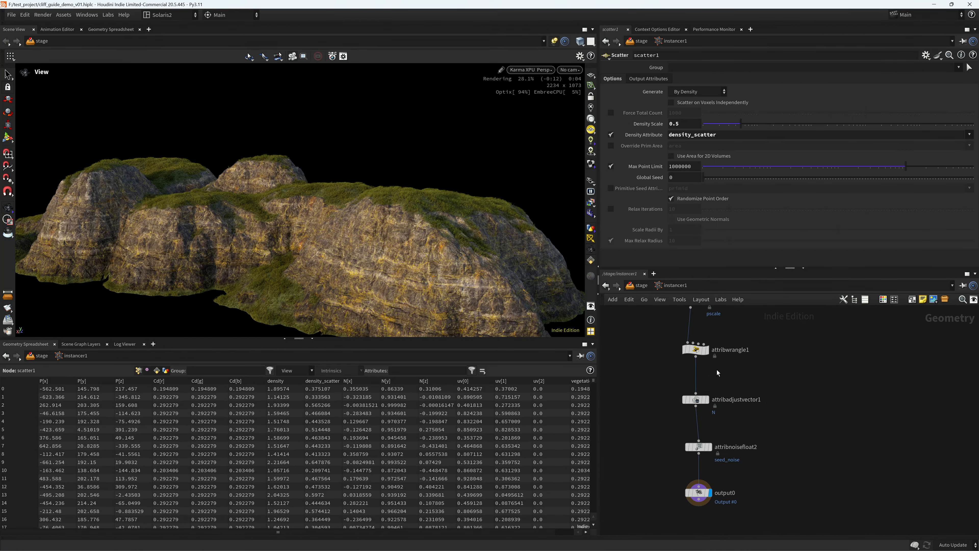
pyautogui.moveTo(716, 369); pyautogui.dragTo(712, 470, button='middle')
pyautogui.moveTo(667, 352); pyautogui.dragTo(676, 391, button='middle')
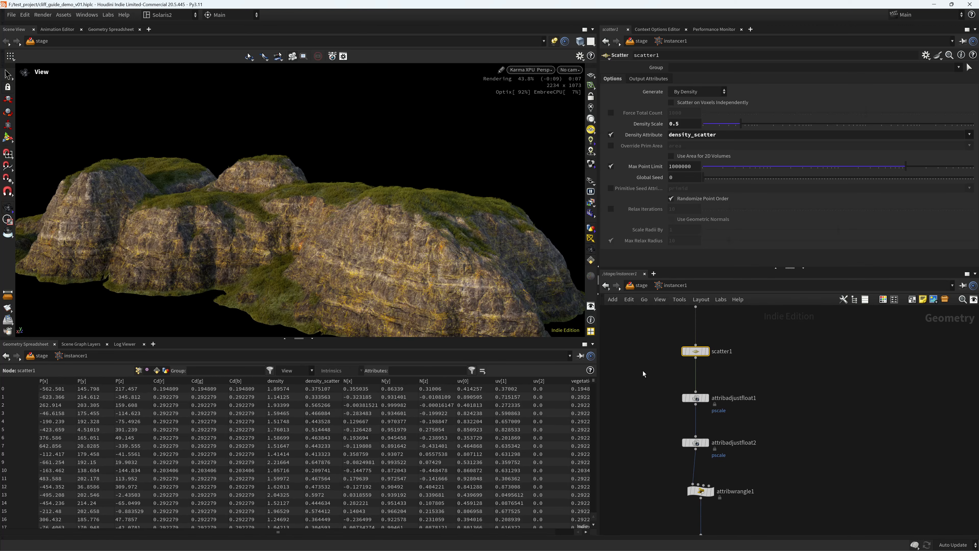
pyautogui.click(695, 398)
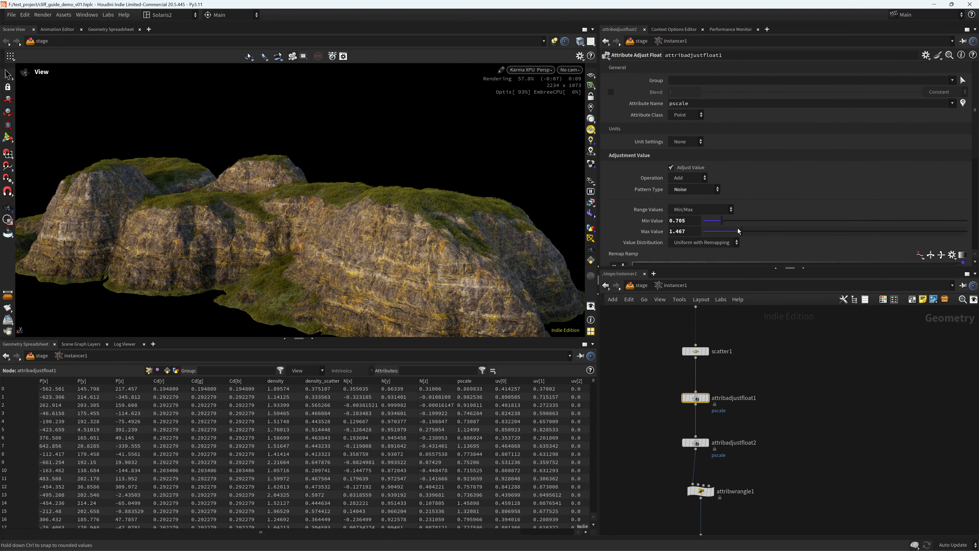
pyautogui.moveTo(759, 230); pyautogui.dragTo(759, 231)
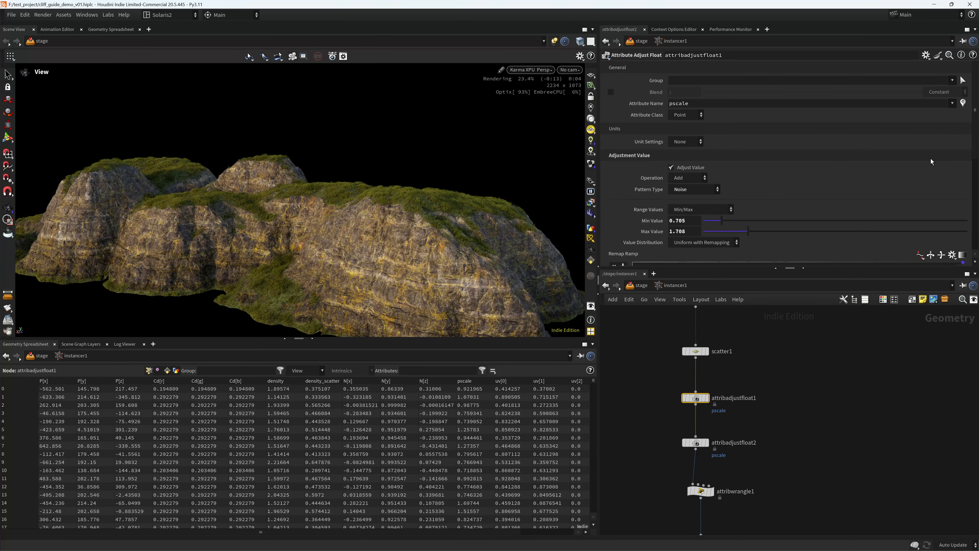
# - Try a noise pattern Element Size of 15 on attribadjustfloat1
pyautogui.moveTo(976, 115); pyautogui.dragTo(975, 181)
pyautogui.moveTo(680, 202); pyautogui.dragTo(654, 207)
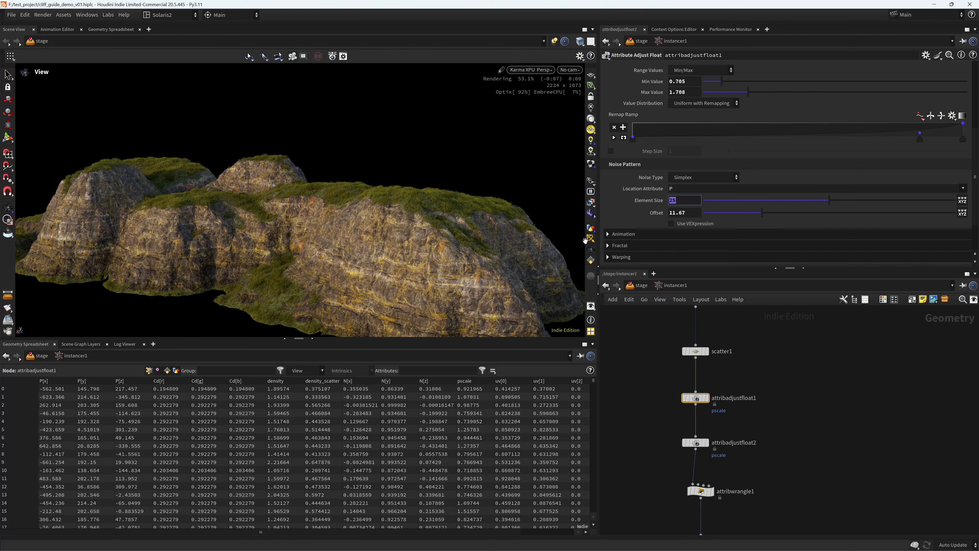
pyautogui.write('15')
pyautogui.press('Return')
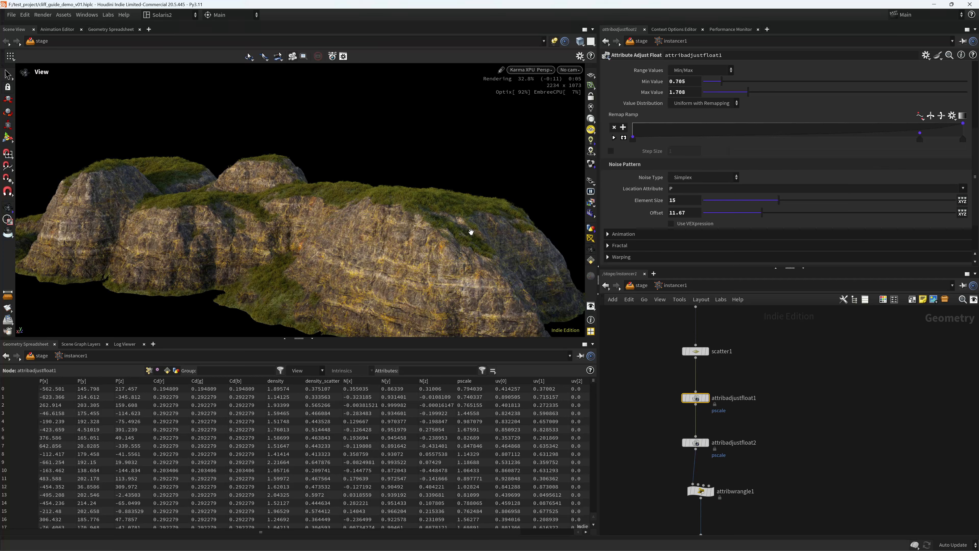
# - Set the noise pattern Element Size of attribadjustfloat1 to 30
pyautogui.moveTo(680, 201); pyautogui.dragTo(657, 204)
pyautogui.write('30')
pyautogui.press('Return')
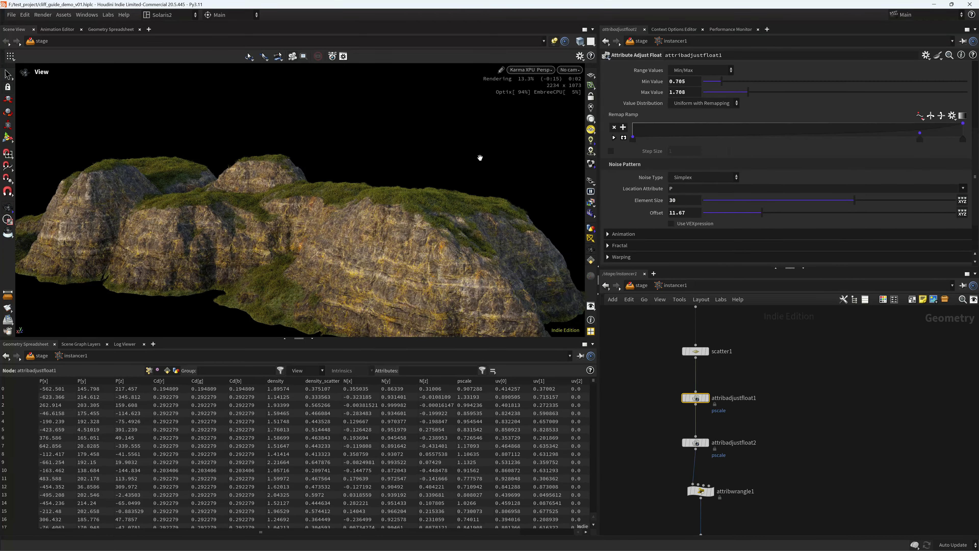
pyautogui.moveTo(464, 243); pyautogui.dragTo(459, 217)
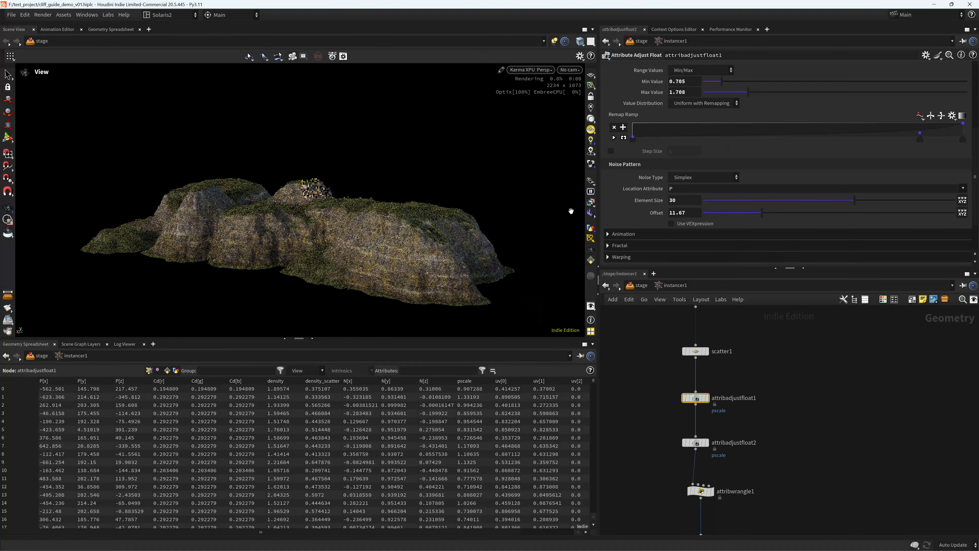
# - Return to the stage network and review its node chains, examining the parameters of karmarendersettings and rendergeometrysettings1
pyautogui.press('u')
pyautogui.moveTo(649, 410); pyautogui.dragTo(683, 291, button='middle')
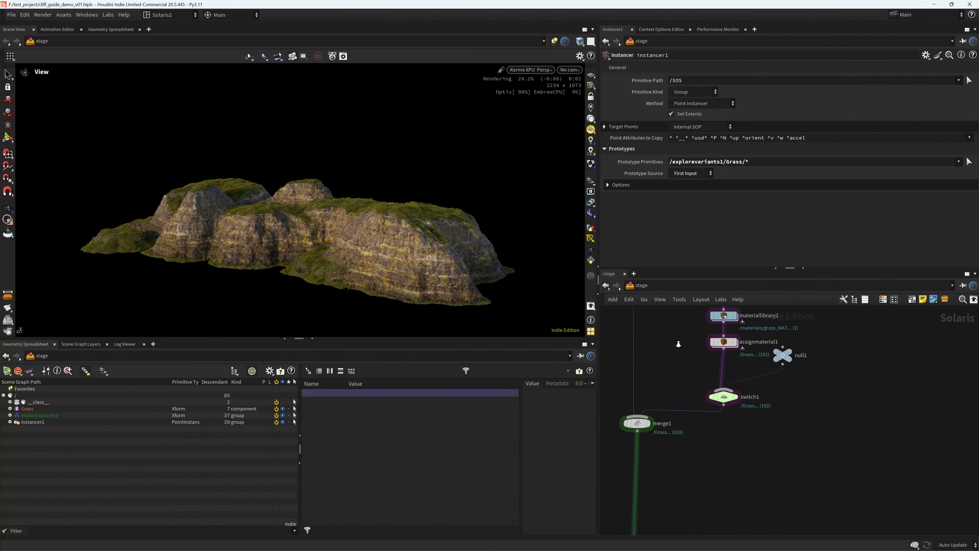
pyautogui.scroll(-3, 678, 343)
pyautogui.moveTo(728, 420); pyautogui.dragTo(750, 356, button='middle')
pyautogui.scroll(2, 381, 237)
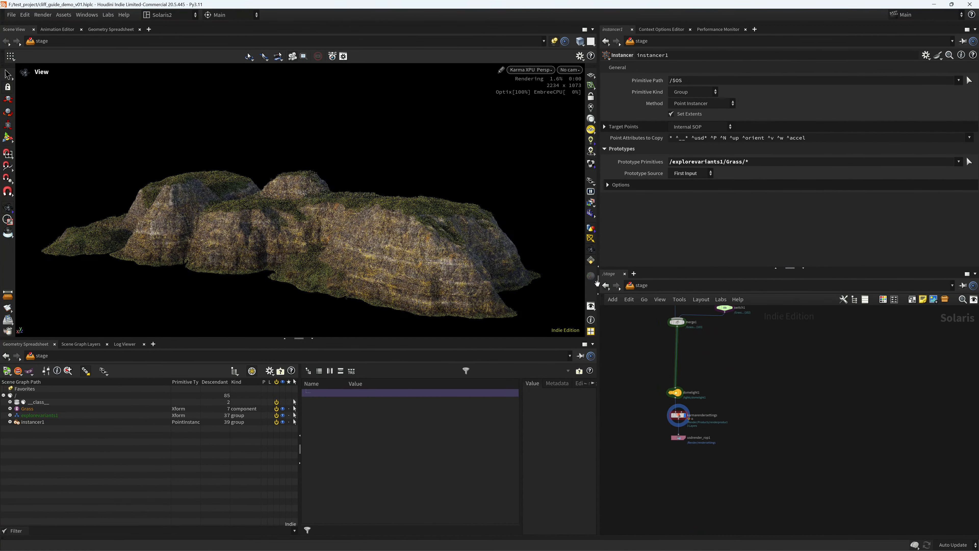
pyautogui.click(678, 415)
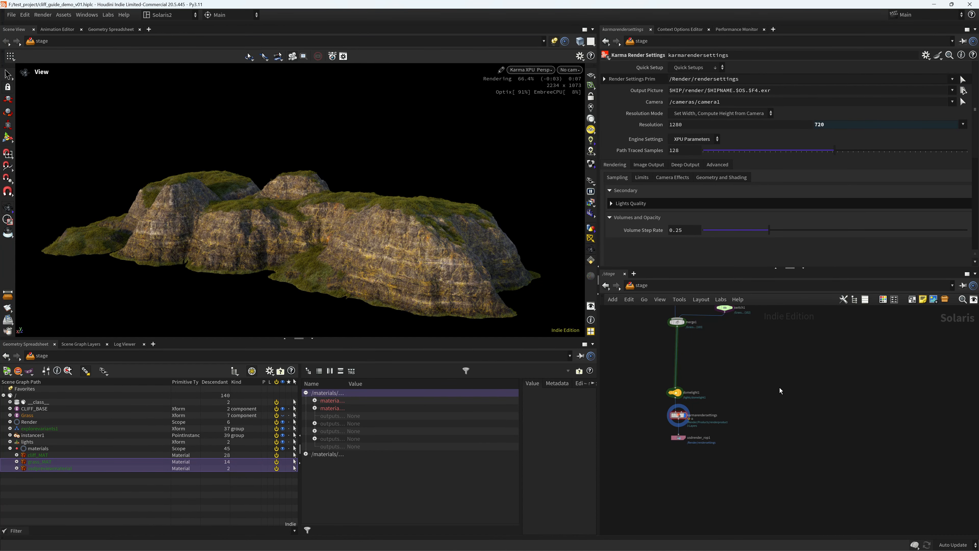
pyautogui.moveTo(737, 316); pyautogui.dragTo(745, 457, button='middle')
pyautogui.moveTo(697, 352); pyautogui.dragTo(696, 467, button='middle')
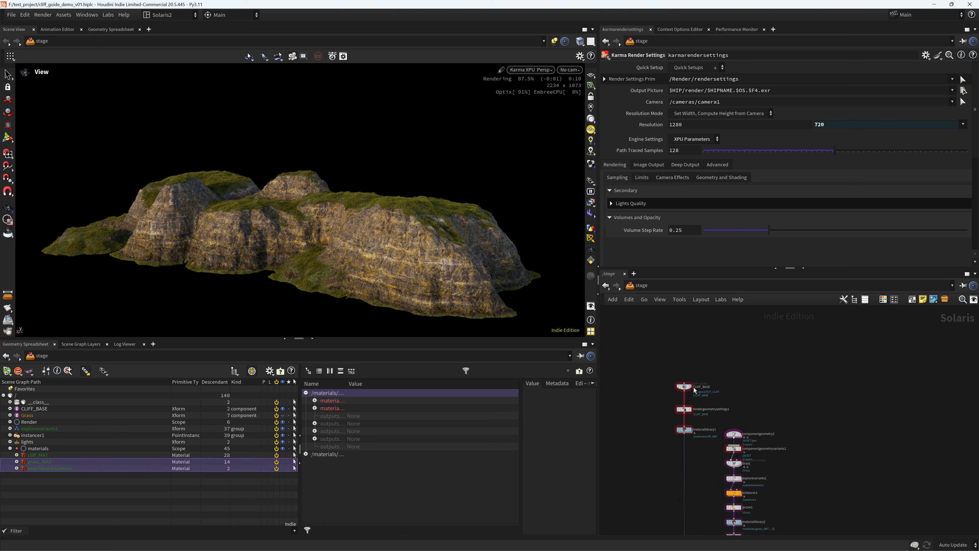
pyautogui.moveTo(652, 401); pyautogui.dragTo(715, 419)
pyautogui.moveTo(716, 420); pyautogui.dragTo(706, 305, button='middle')
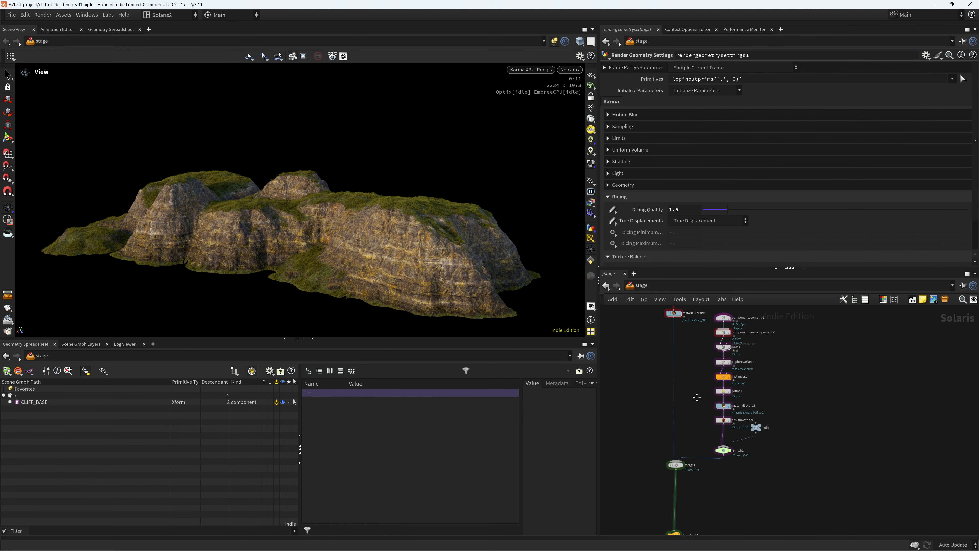
pyautogui.moveTo(697, 396); pyautogui.dragTo(692, 440, button='middle')
pyautogui.scroll(3, 686, 394)
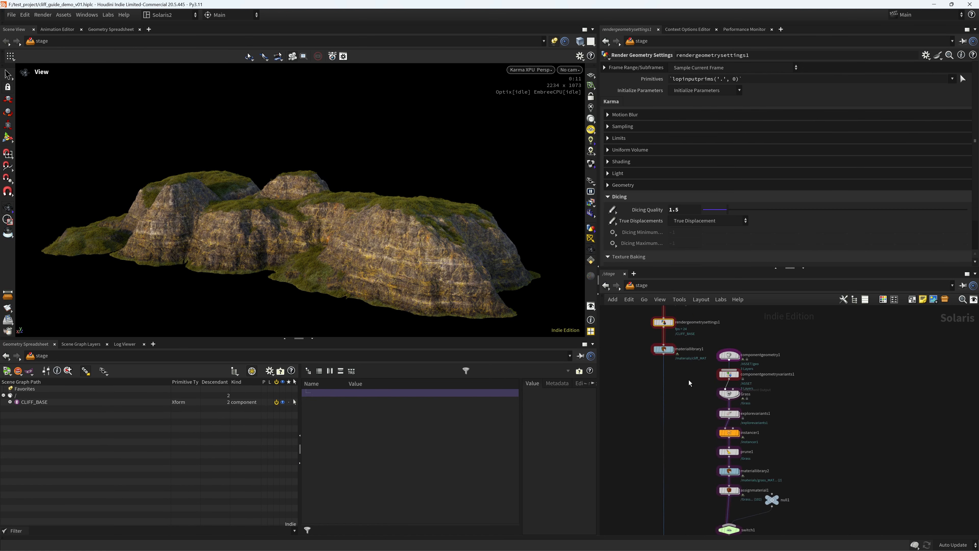